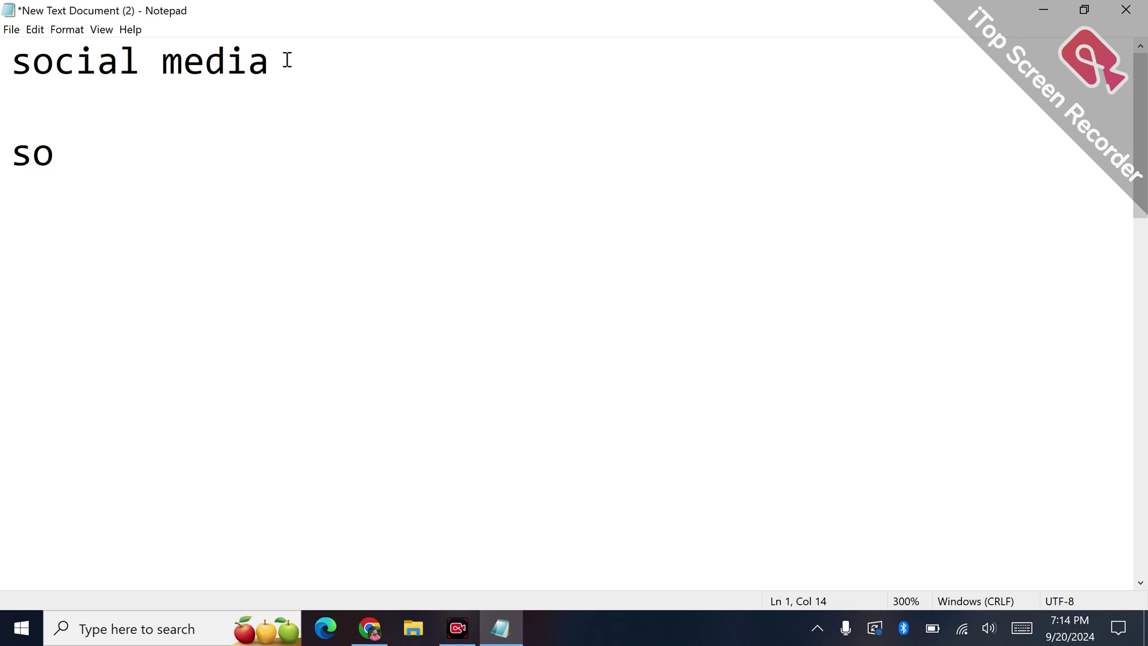
Append 'manage' to line 1 so it reads 'social media manage'
text(manage)
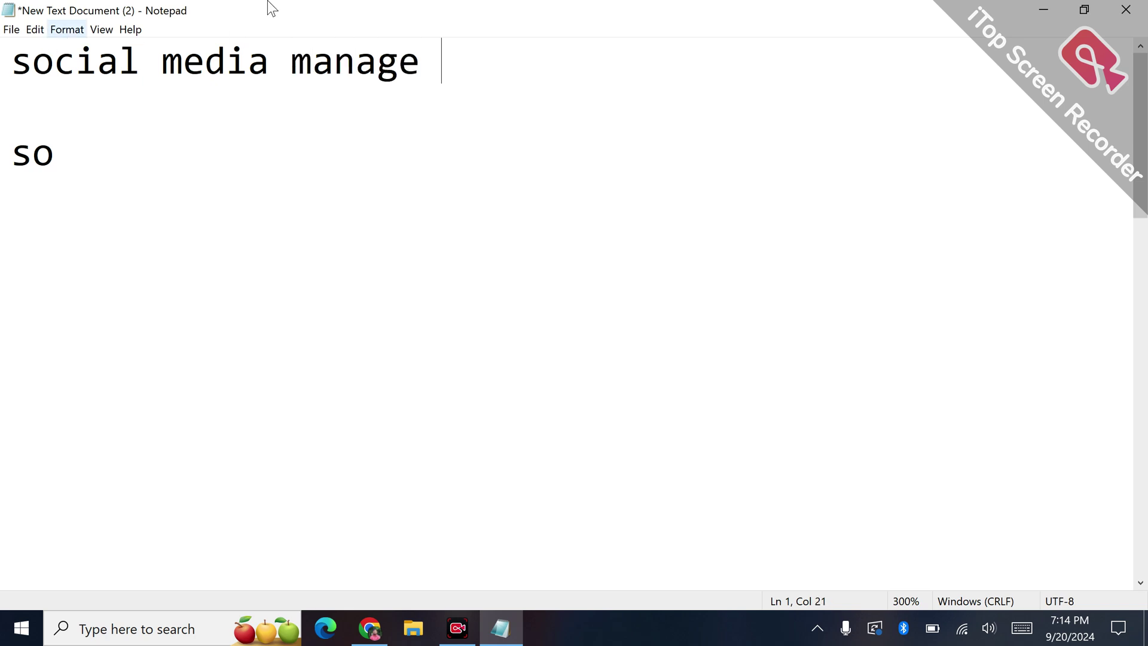
drag(397, 66, 108, 66)
click(93, 90)
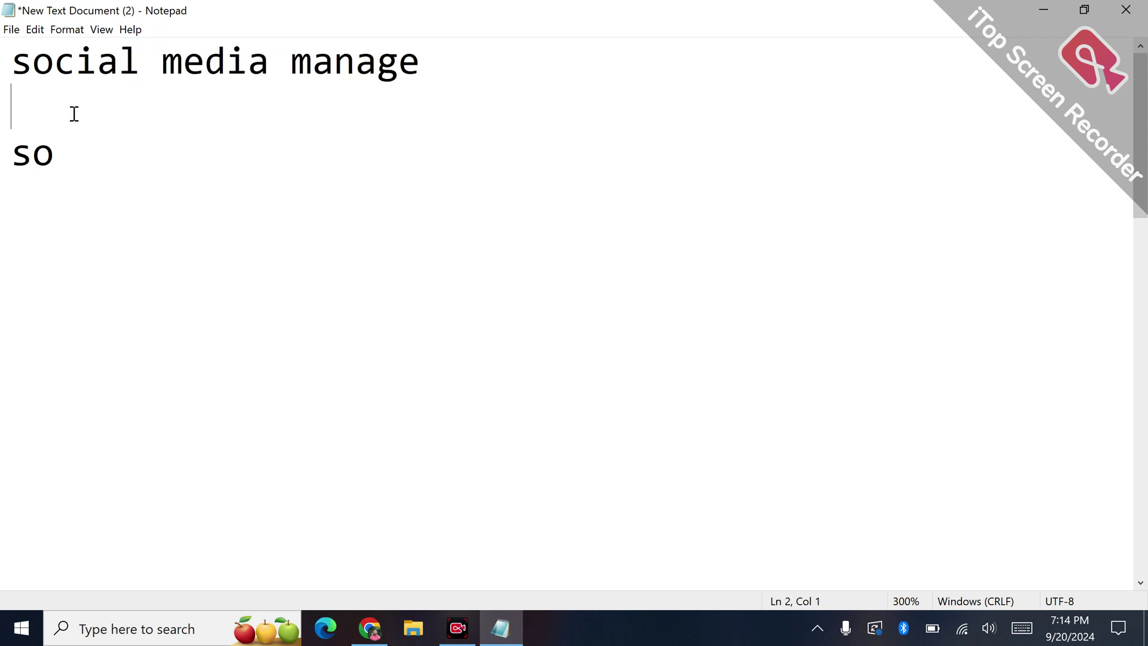
drag(268, 62, 11, 66)
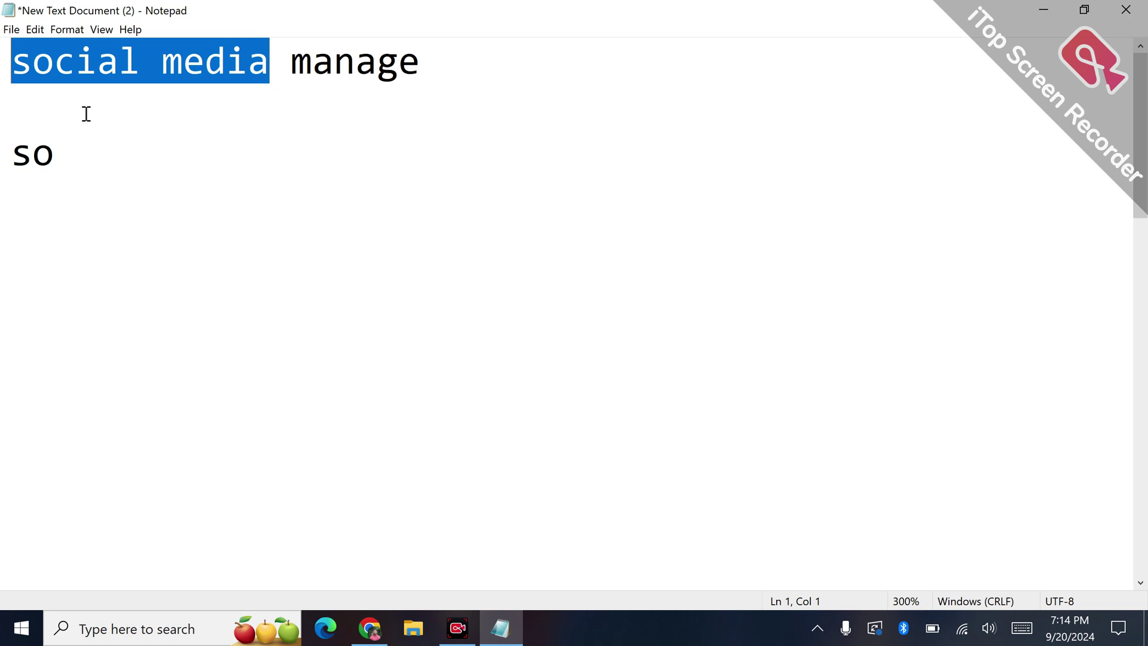
Select the word 'so' at the start of line 3
click(152, 144)
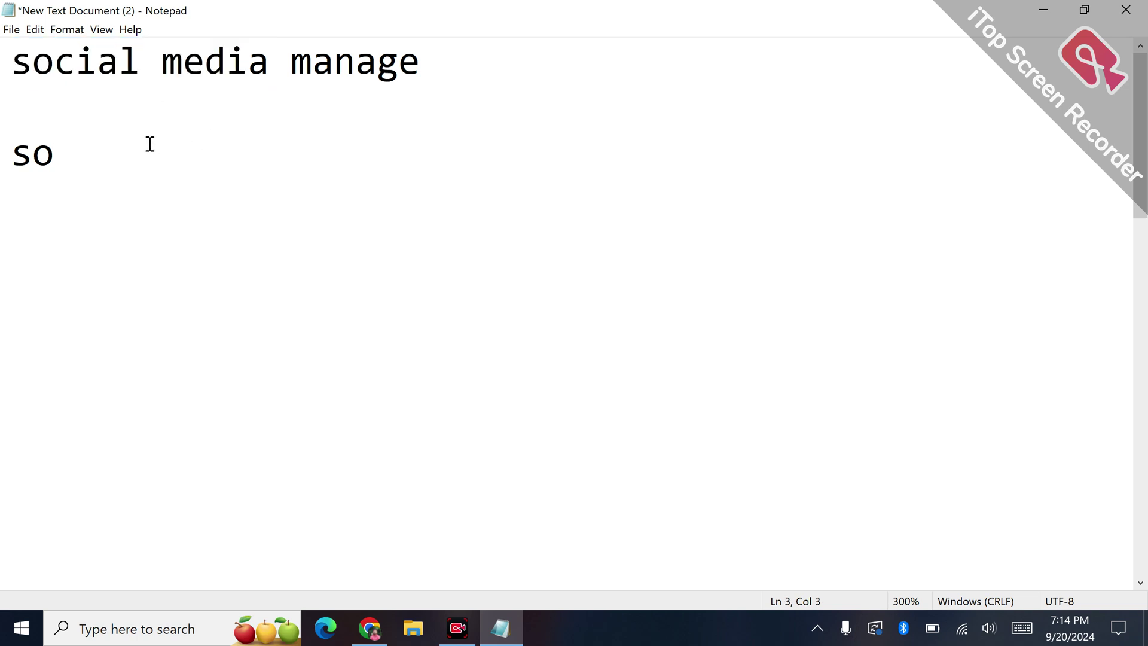
key(shift+Home)
click(72, 141)
click(466, 67)
click(95, 141)
key(shift+Home)
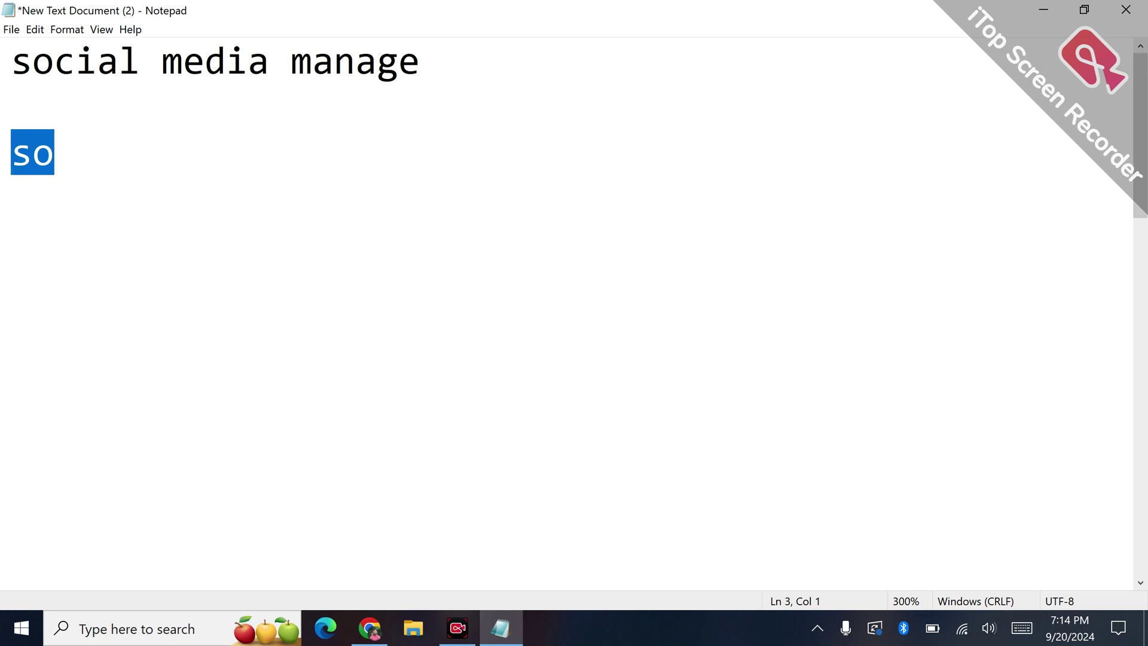
Replace 'so' on line 3 with 'organic' and start a new line
key(BackSpace)
text(or)
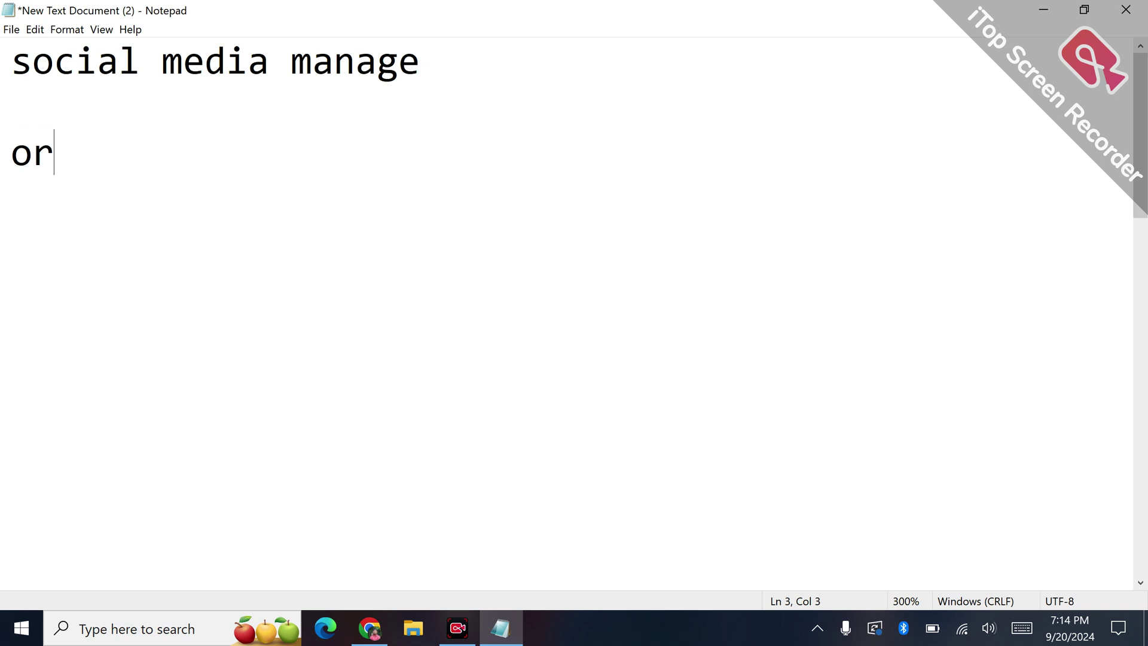
text(ganic)
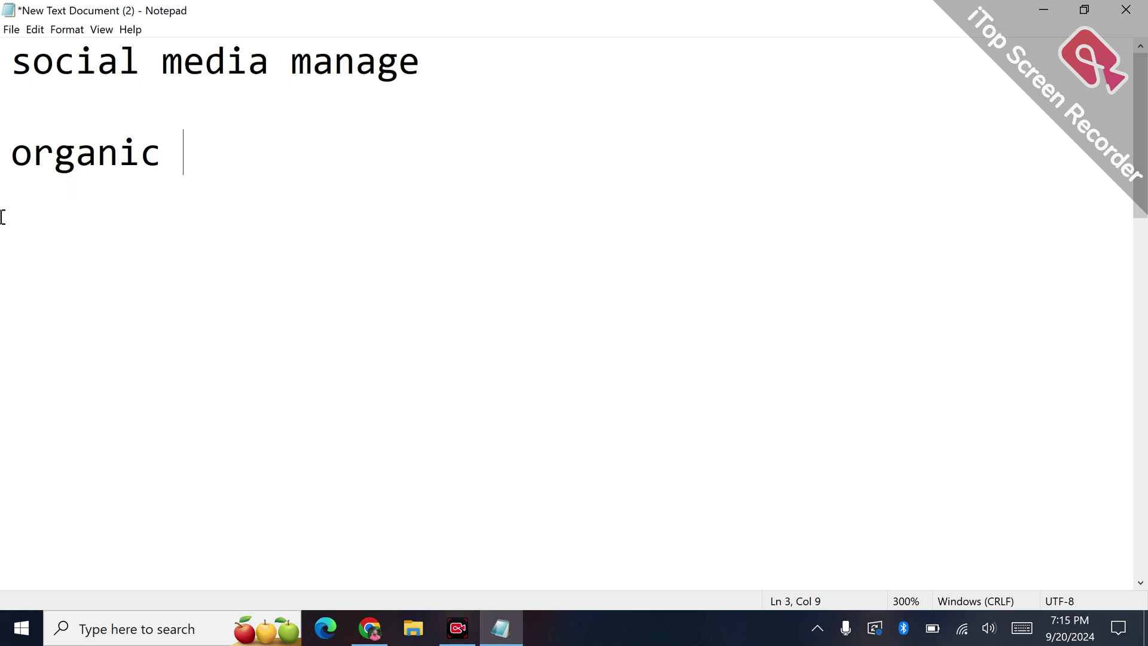
key(Return)
Add the line 'paid marketing (fb ads,instagram, google ads, tiktalk)'
text(paig)
key(BackSpace)
text(d )
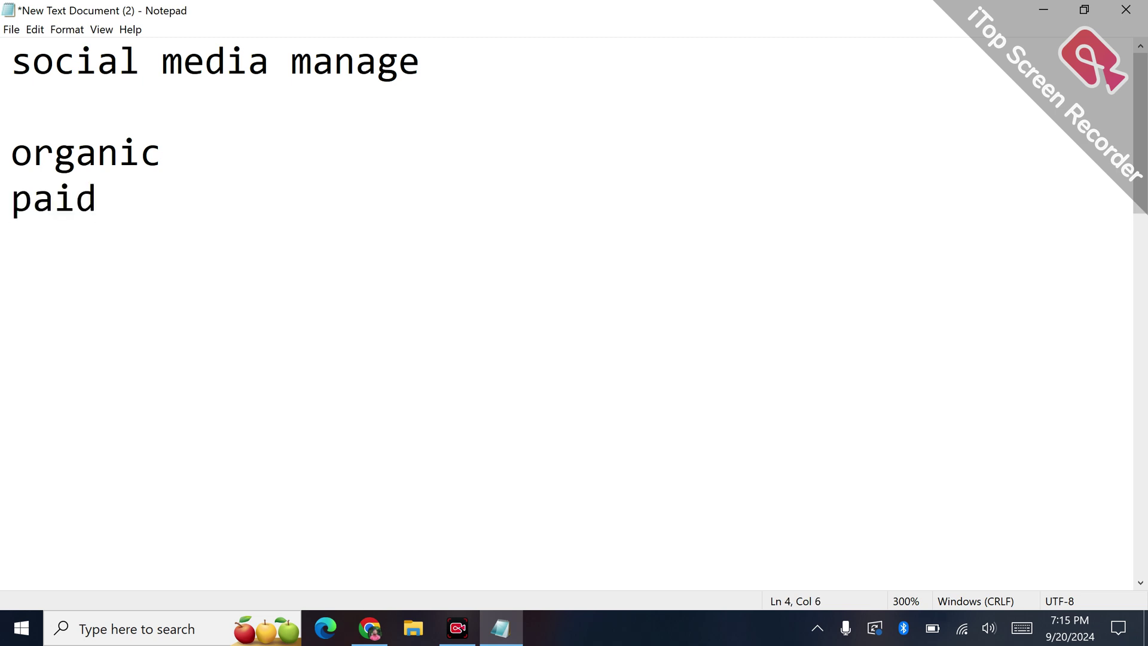
text(mark)
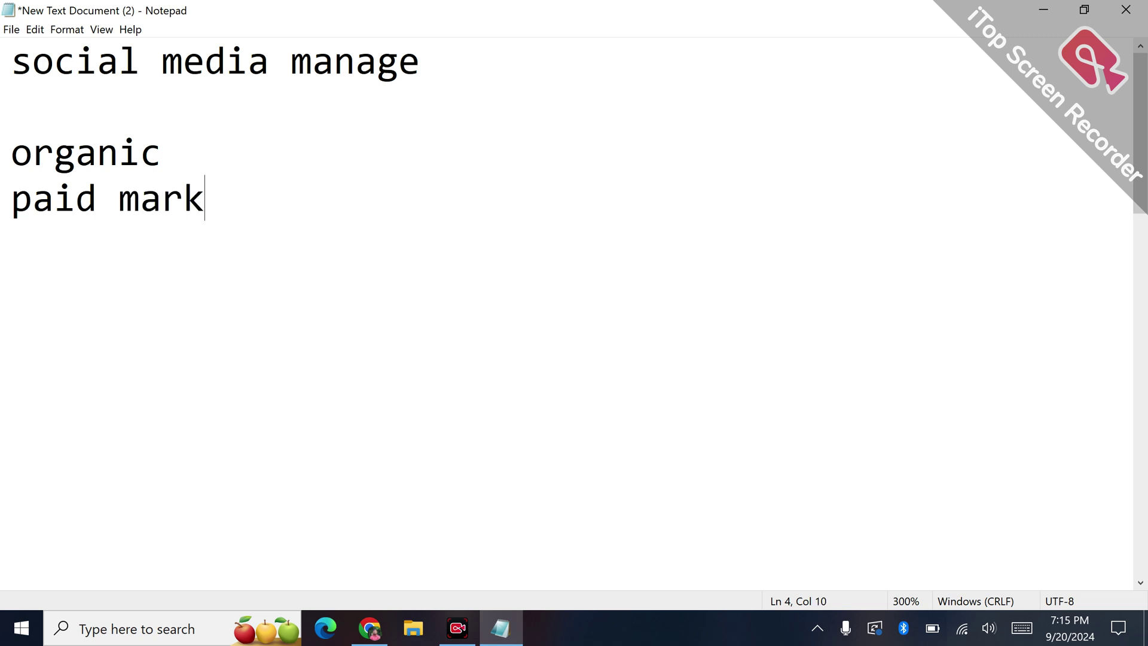
text(eting)
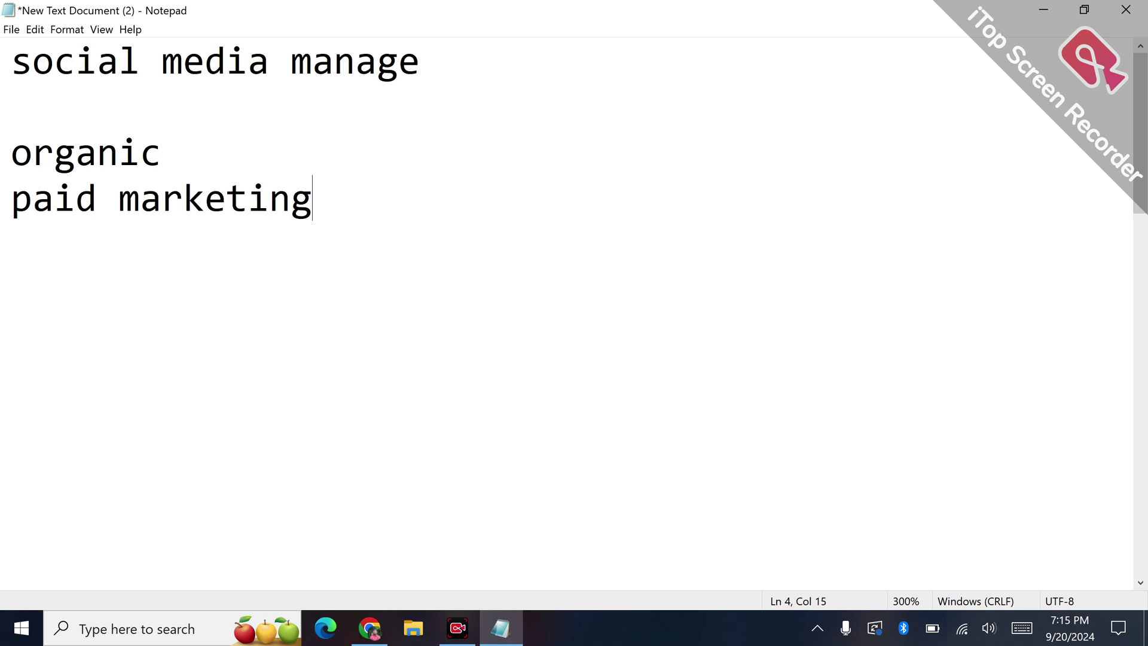
text( ())
key(Left)
text(fb ag)
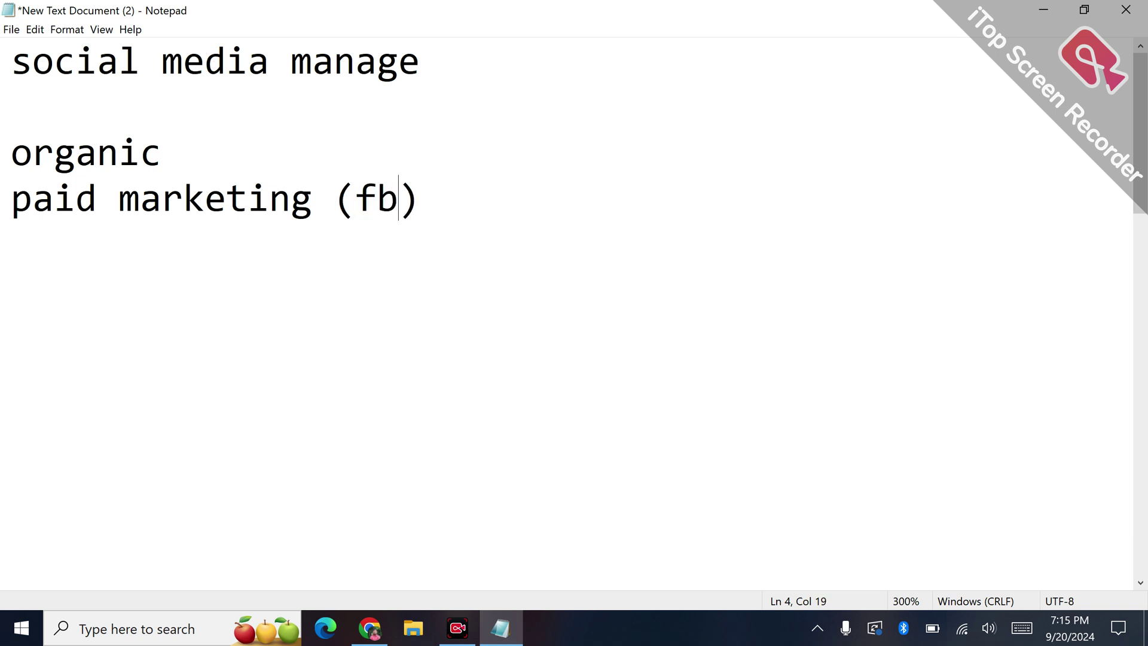
key(BackSpace)
text(ds)
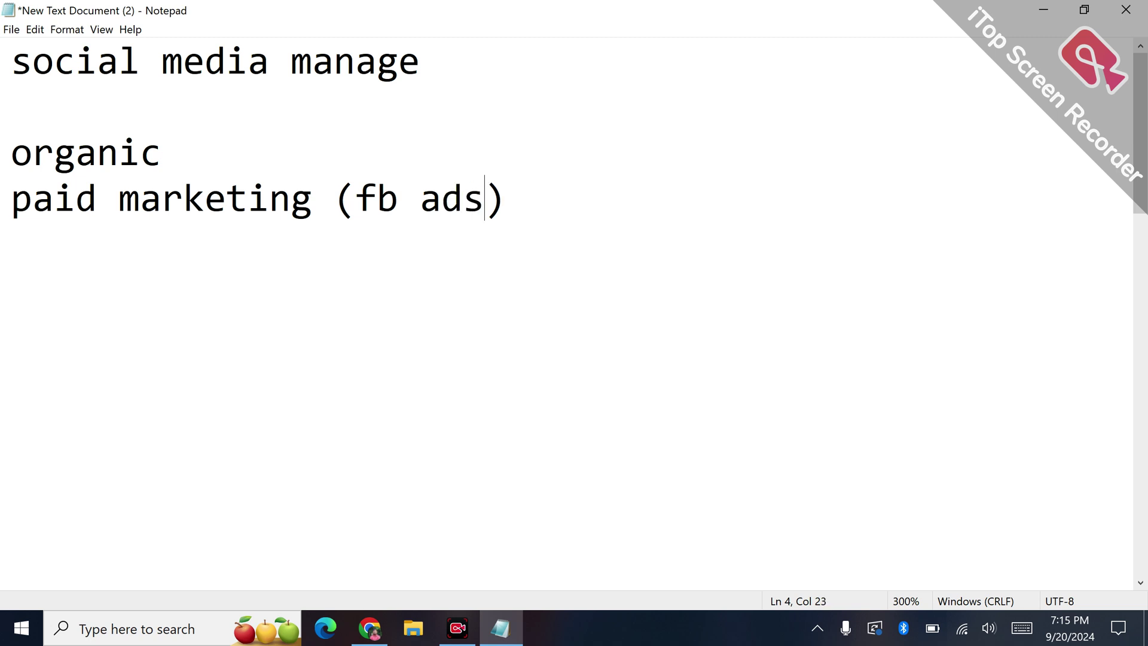
text(, )
text(goggo)
key(BackSpace)
key(BackSpace)
key(BackSpace)
text(ogle a)
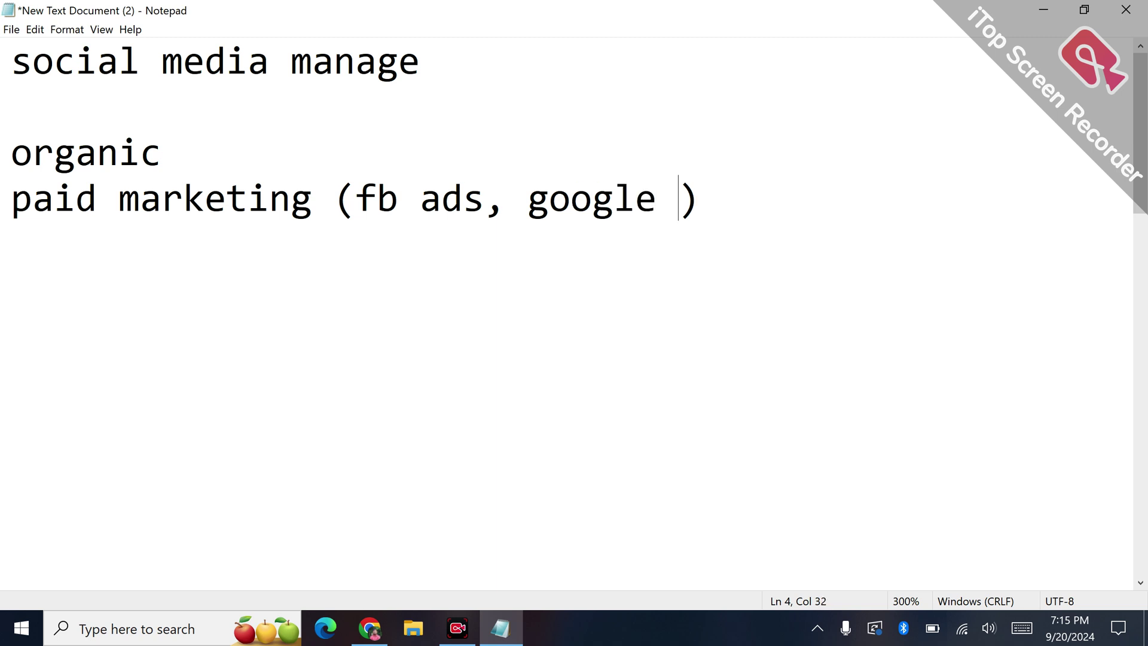
text(ds, tik)
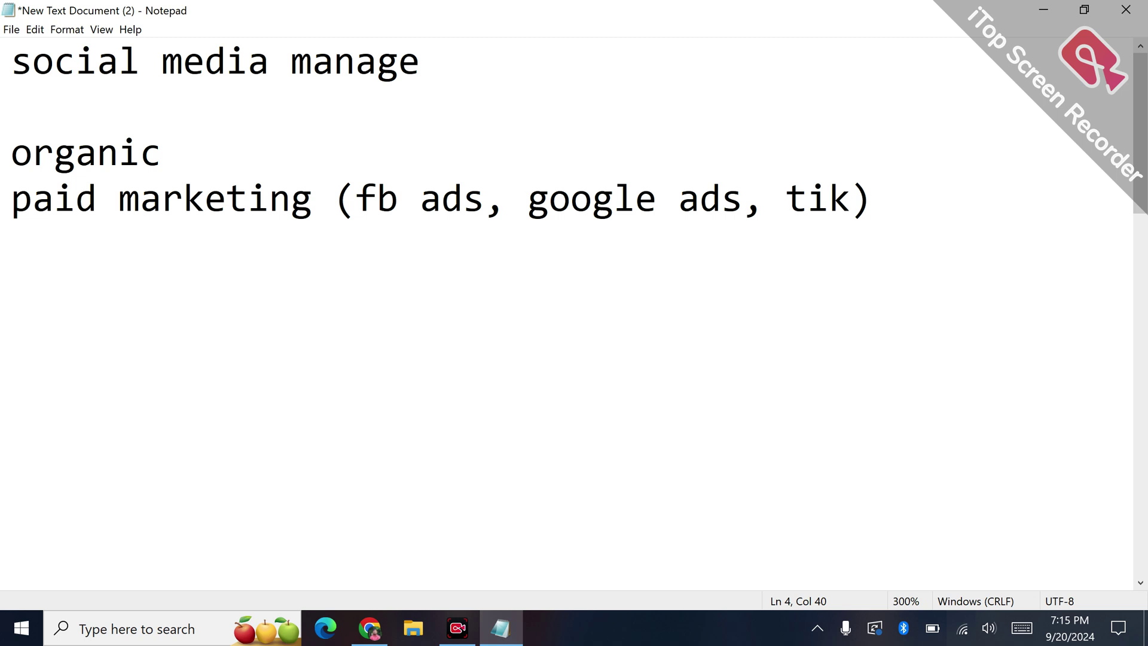
text(talk)
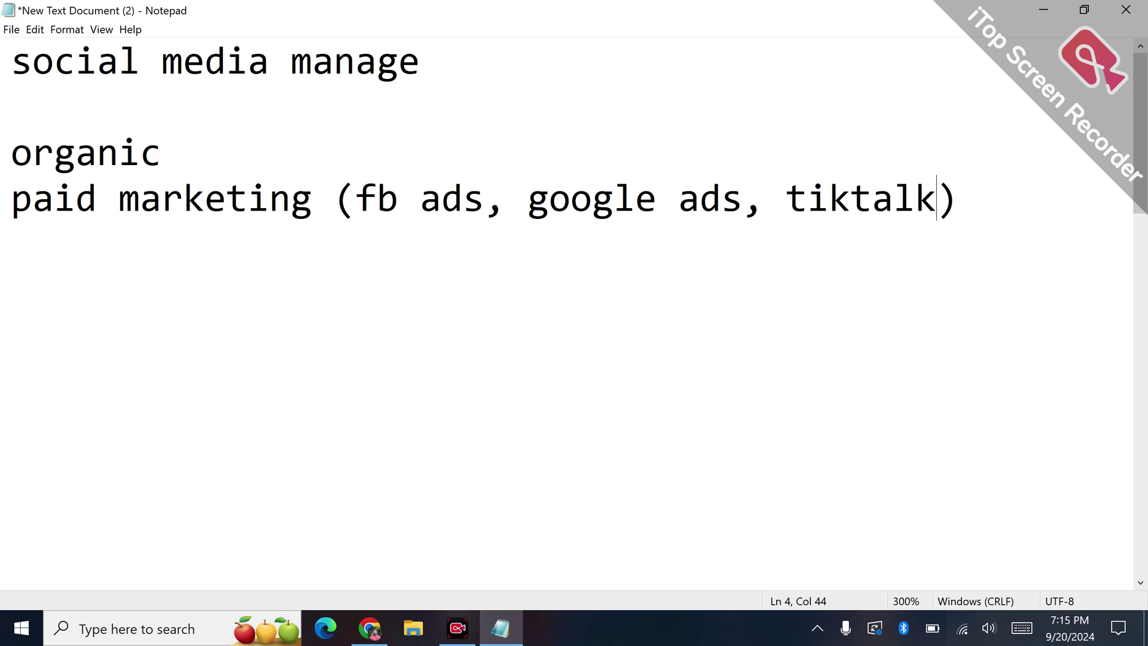
click(475, 197)
text(,)
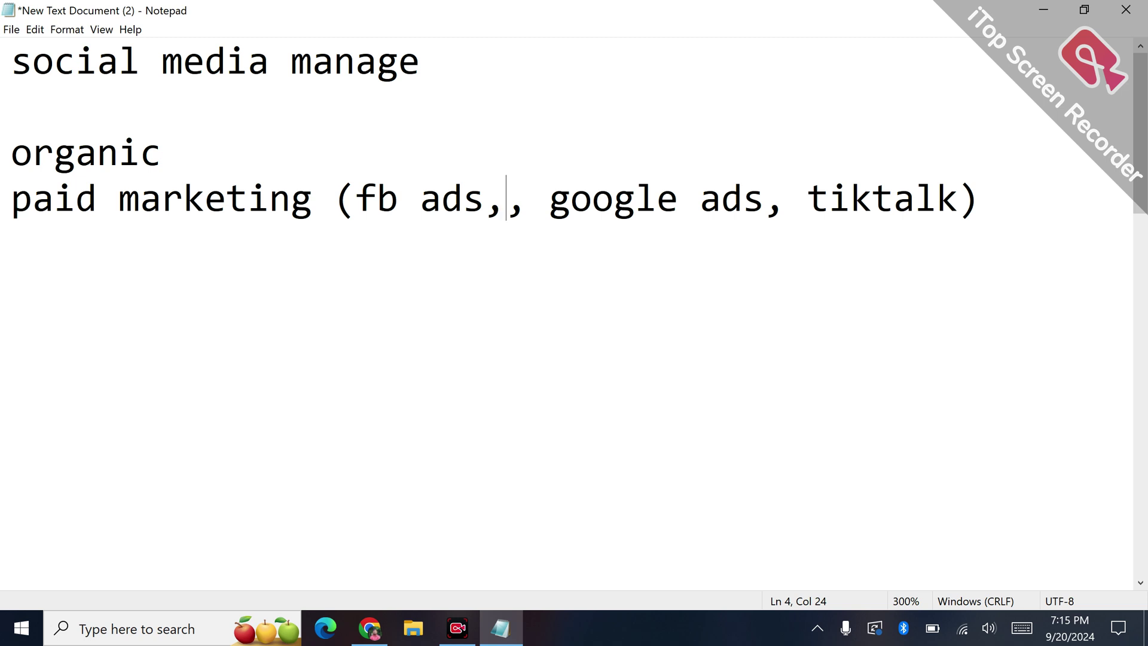
text(instag)
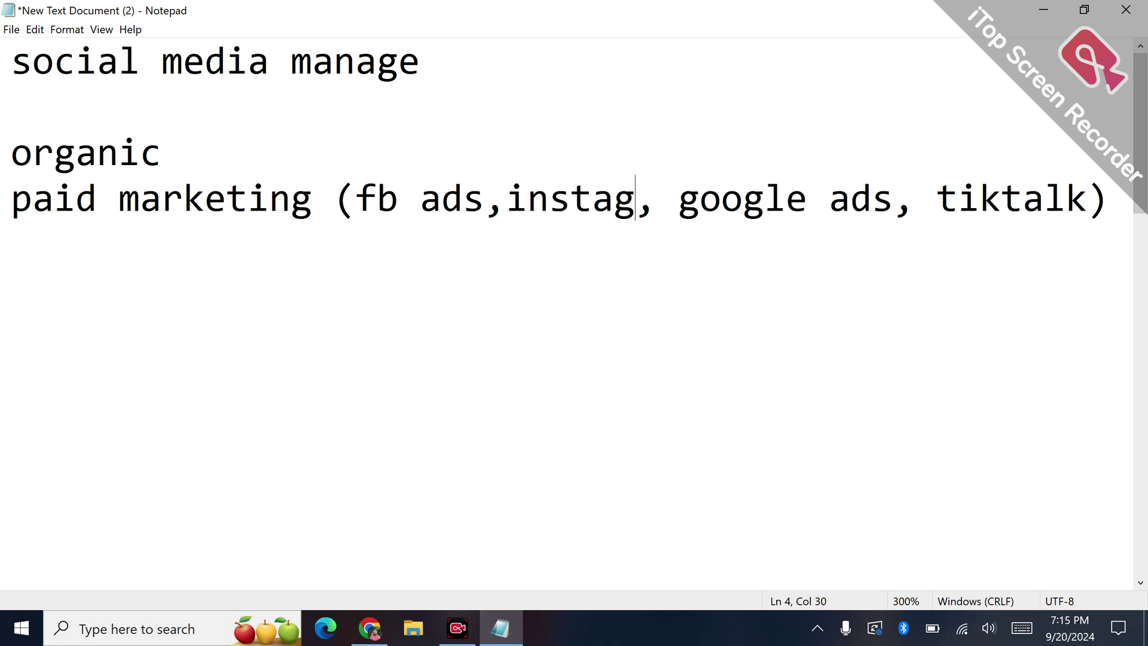
text(ram)
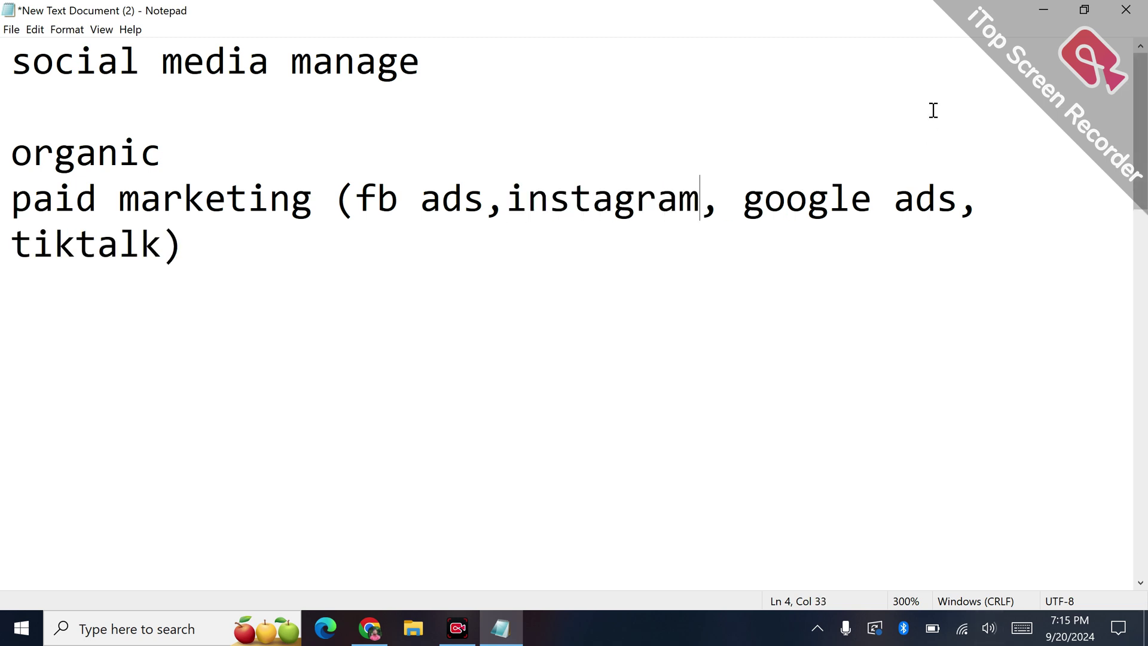
Highlight fb ads, instagram and google ads in the paid marketing list
drag(715, 193, 351, 175)
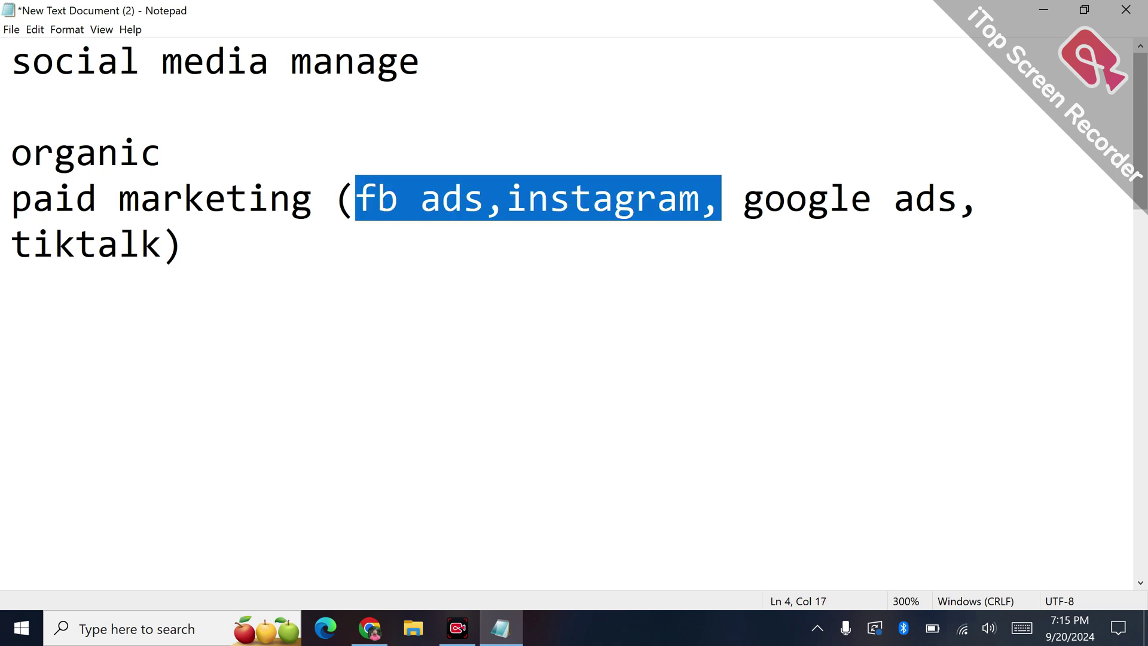
click(346, 184)
drag(347, 189, 694, 189)
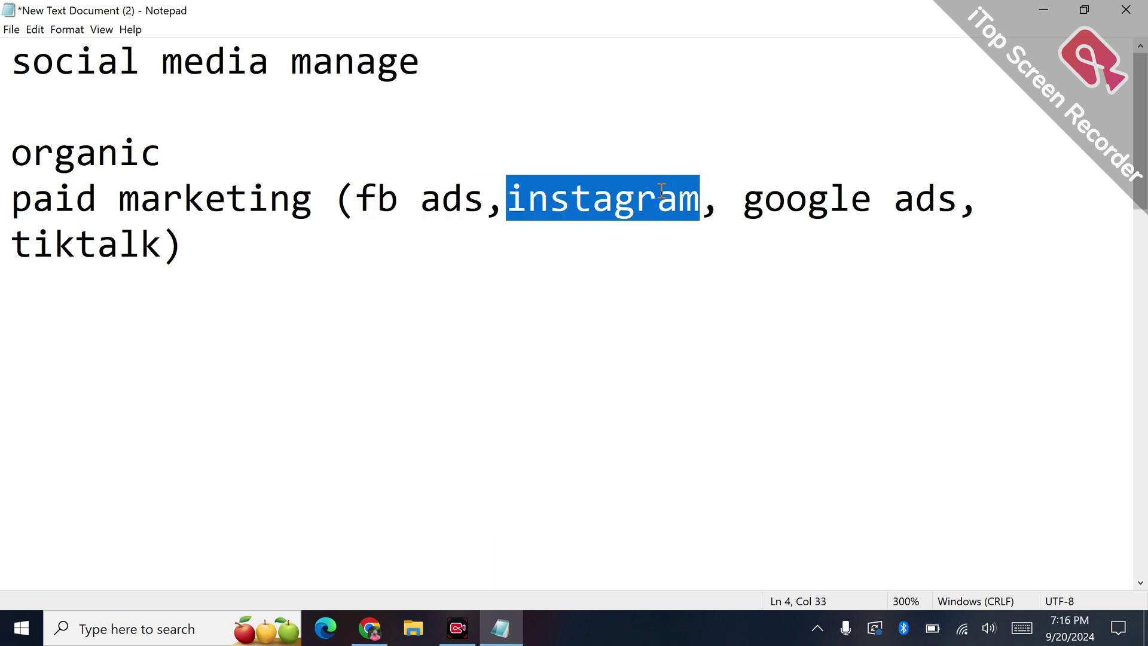
drag(743, 192, 957, 198)
drag(722, 198, 11, 59)
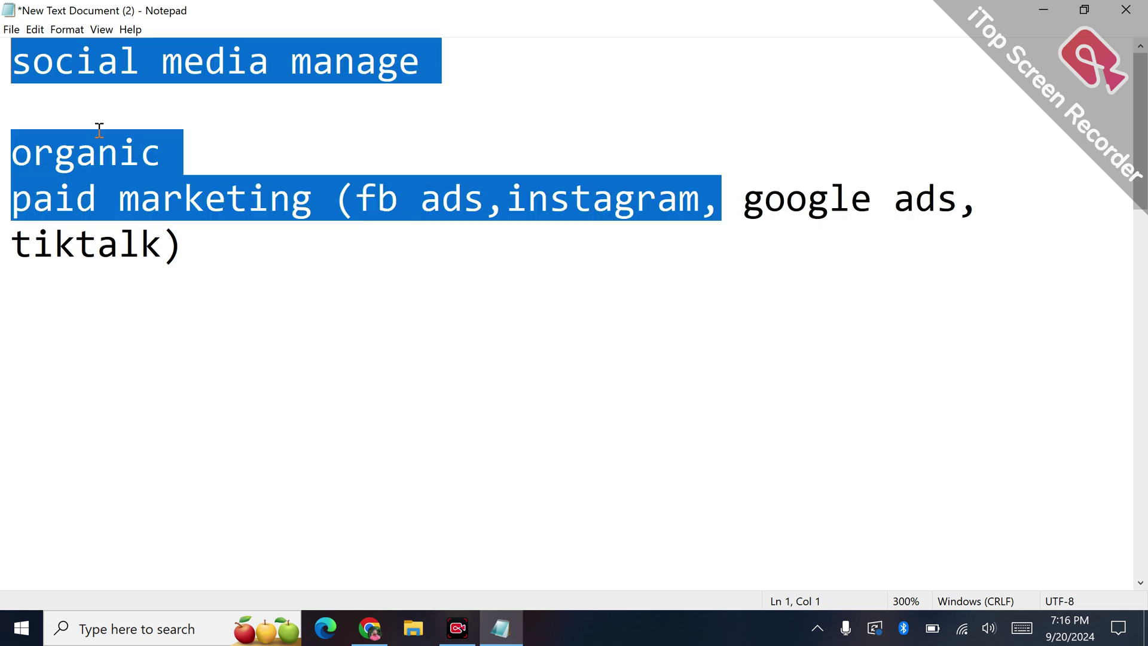
click(784, 226)
drag(743, 197, 960, 203)
click(978, 198)
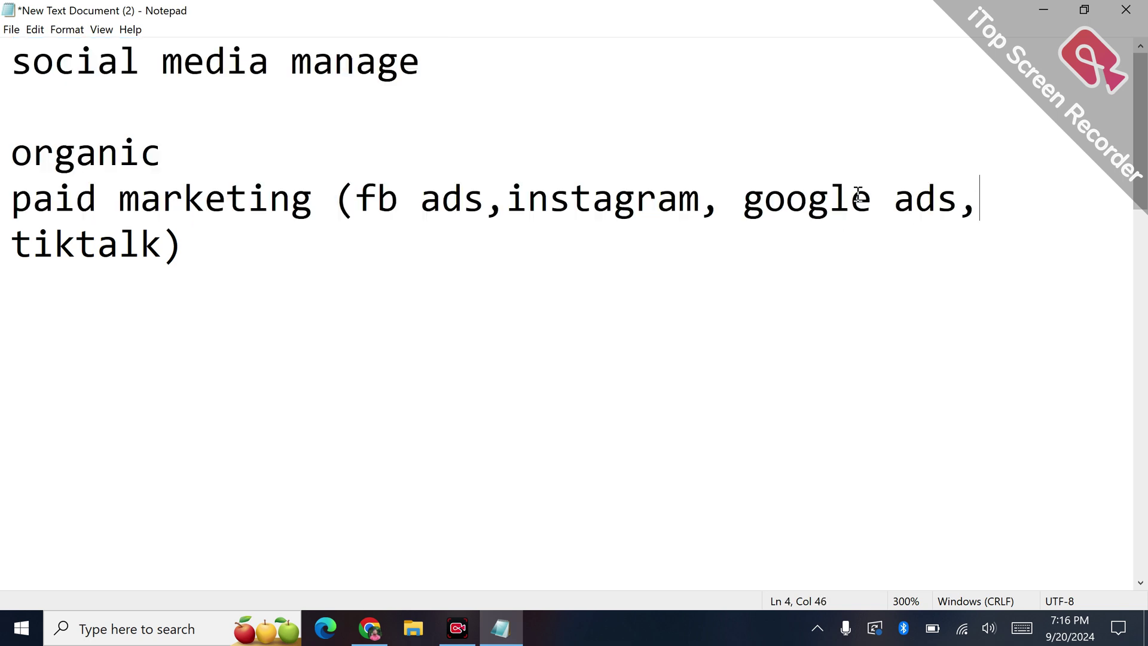
drag(743, 198, 979, 196)
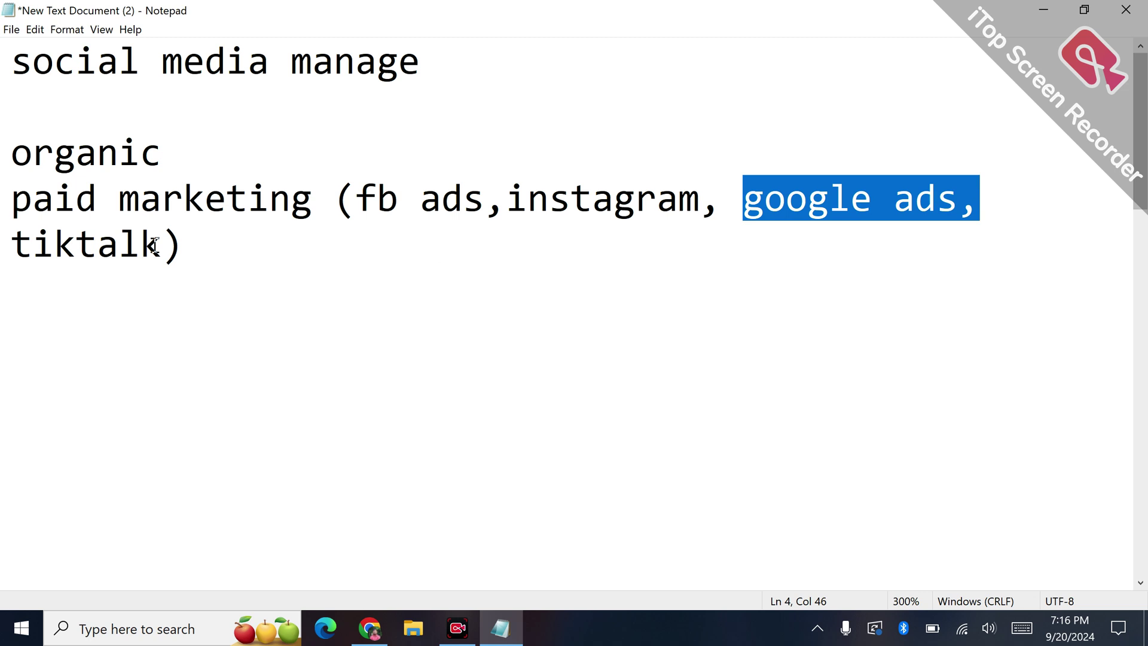
click(293, 241)
Highlight 'tiktalk)', then add blank lines below the list
shift+click(132, 240)
shift+click(55, 239)
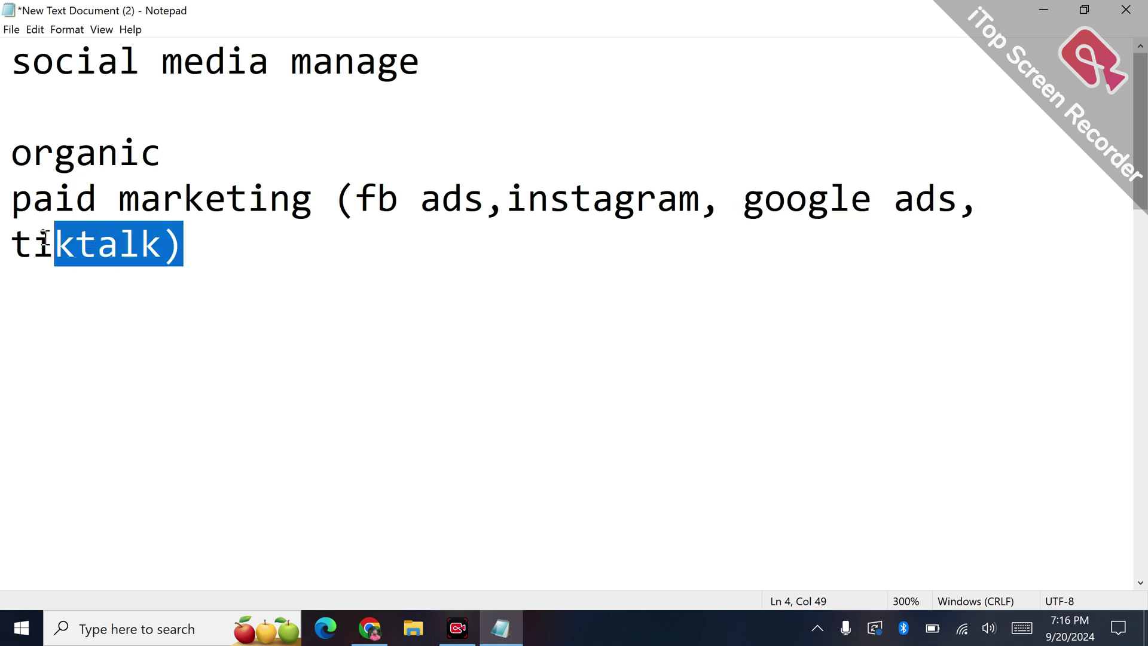
double_click(51, 239)
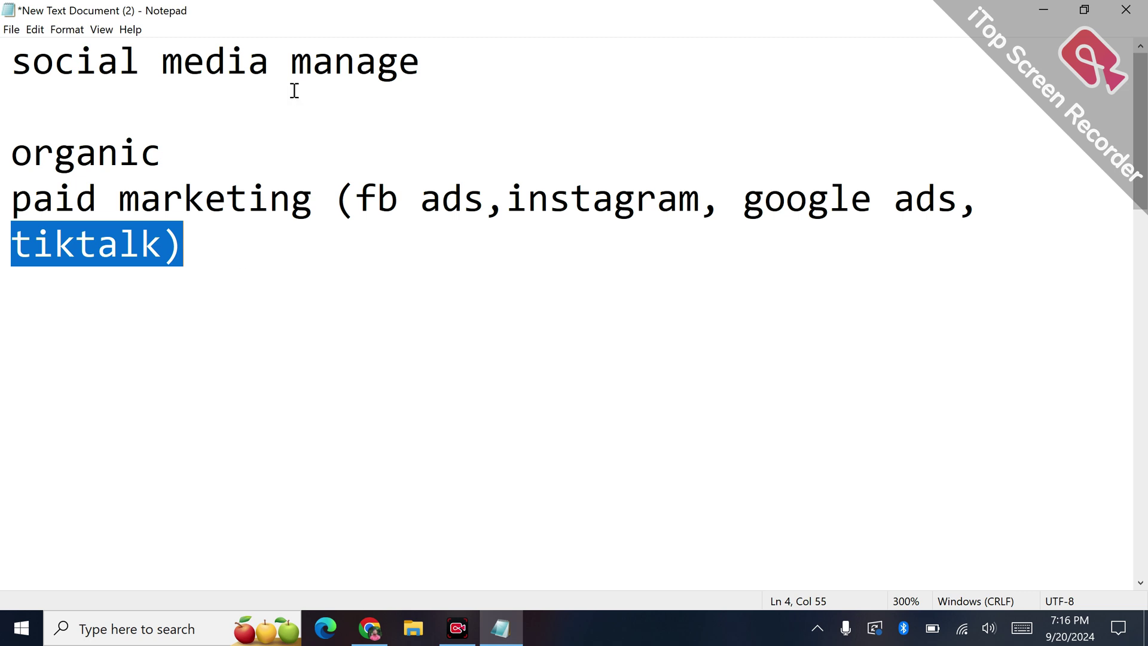
click(179, 226)
key(Return)
key(Return)
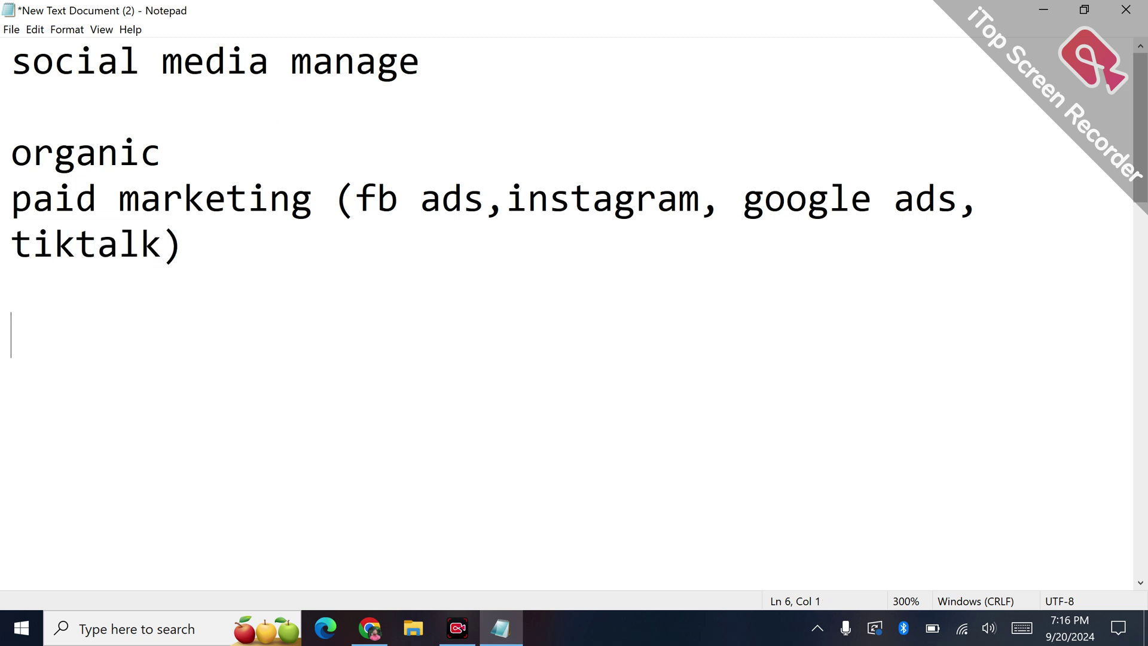
click(2, 66)
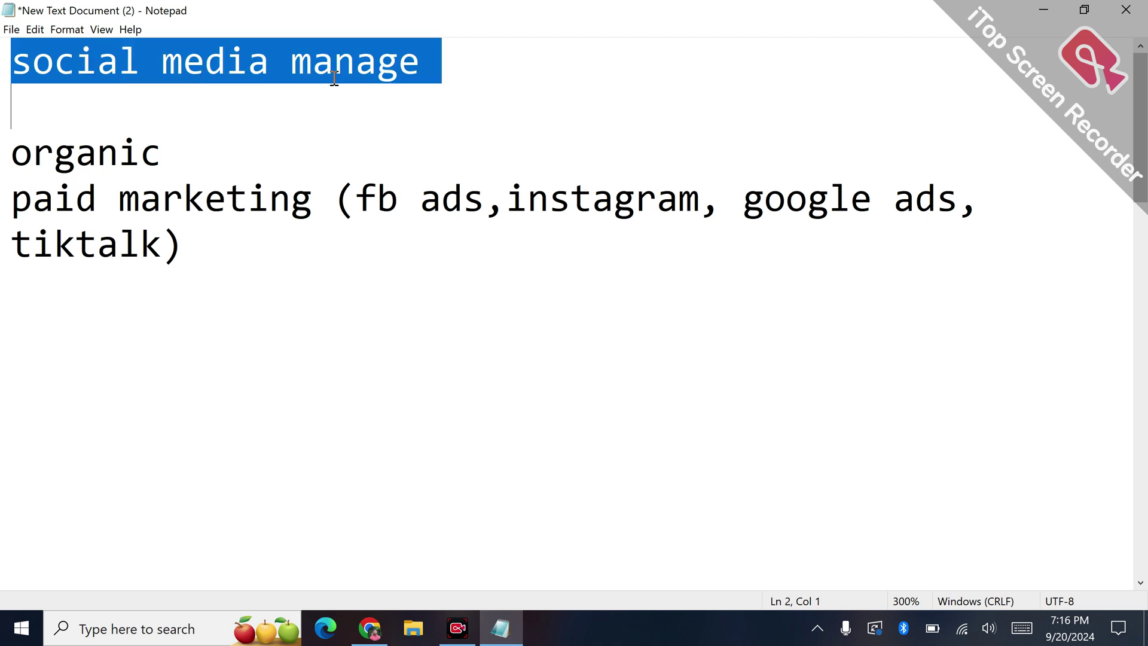
click(75, 269)
key(Return)
key(Return)
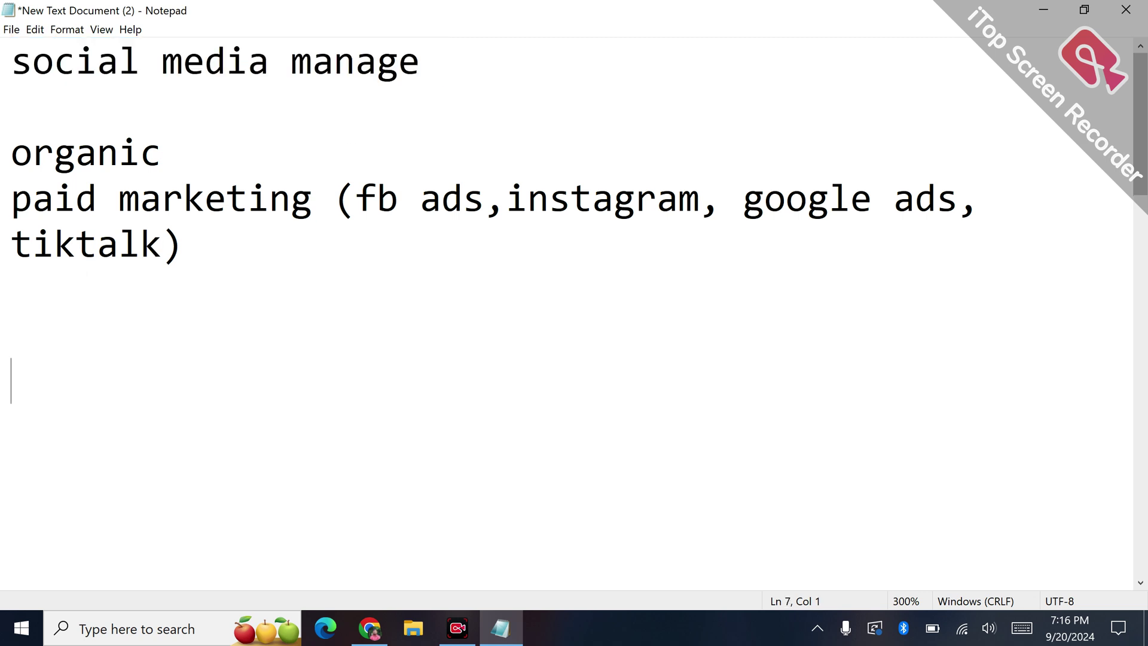
text(facebook marketing)
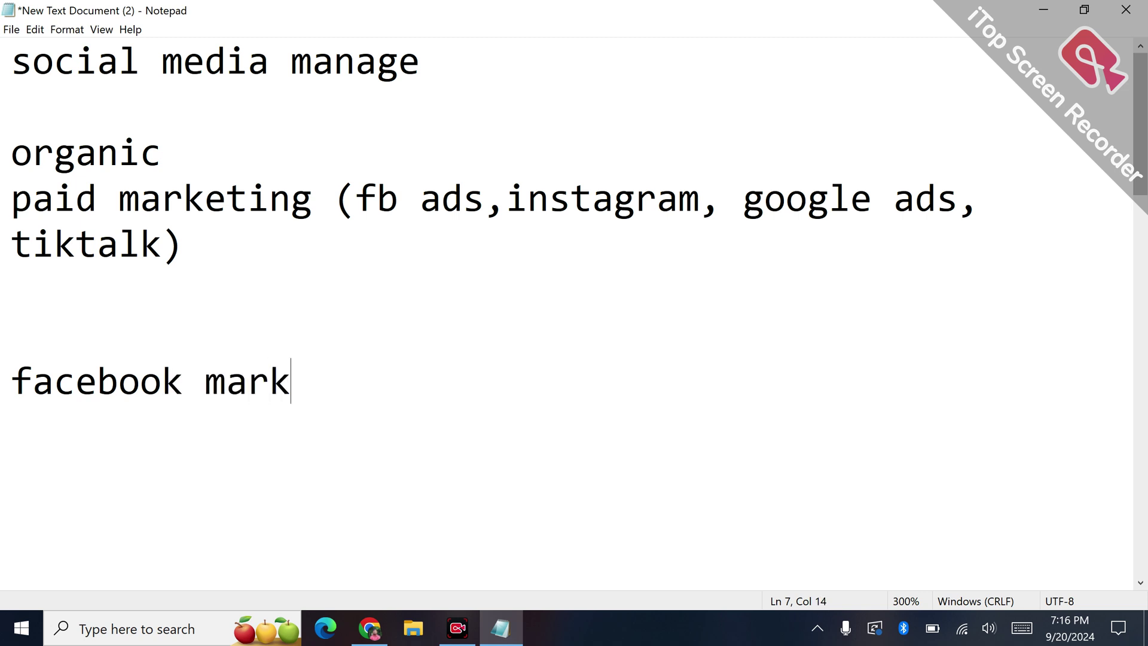
key(Return)
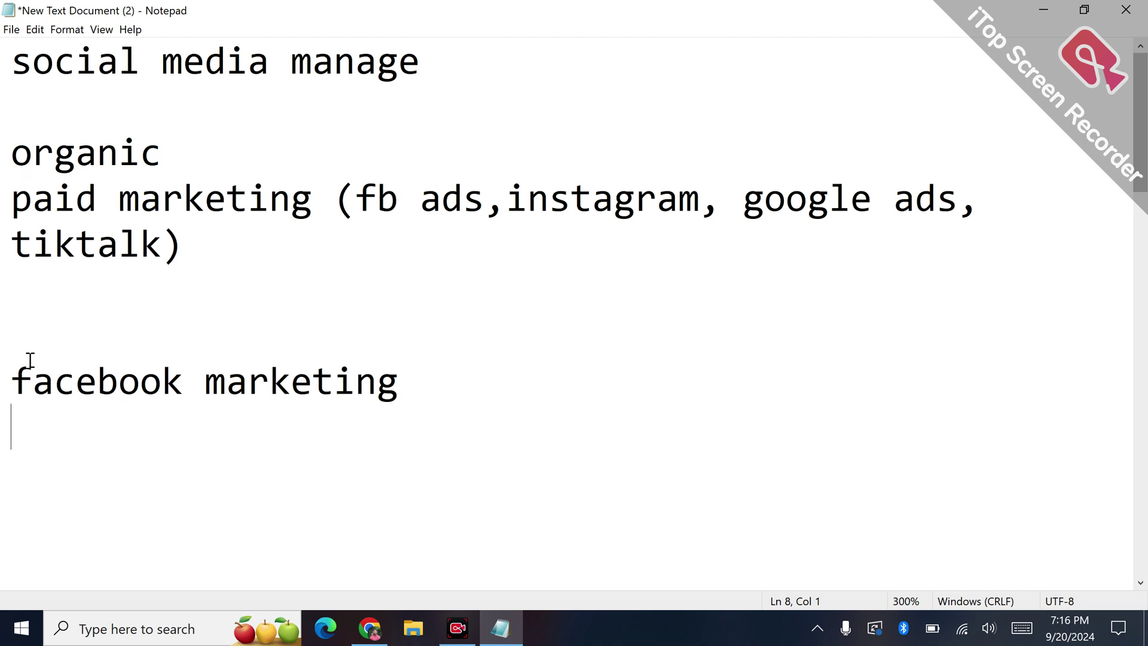
drag(30, 368, 3, 371)
text(F)
click(424, 383)
key(Down)
scroll(269, 418, down, 2)
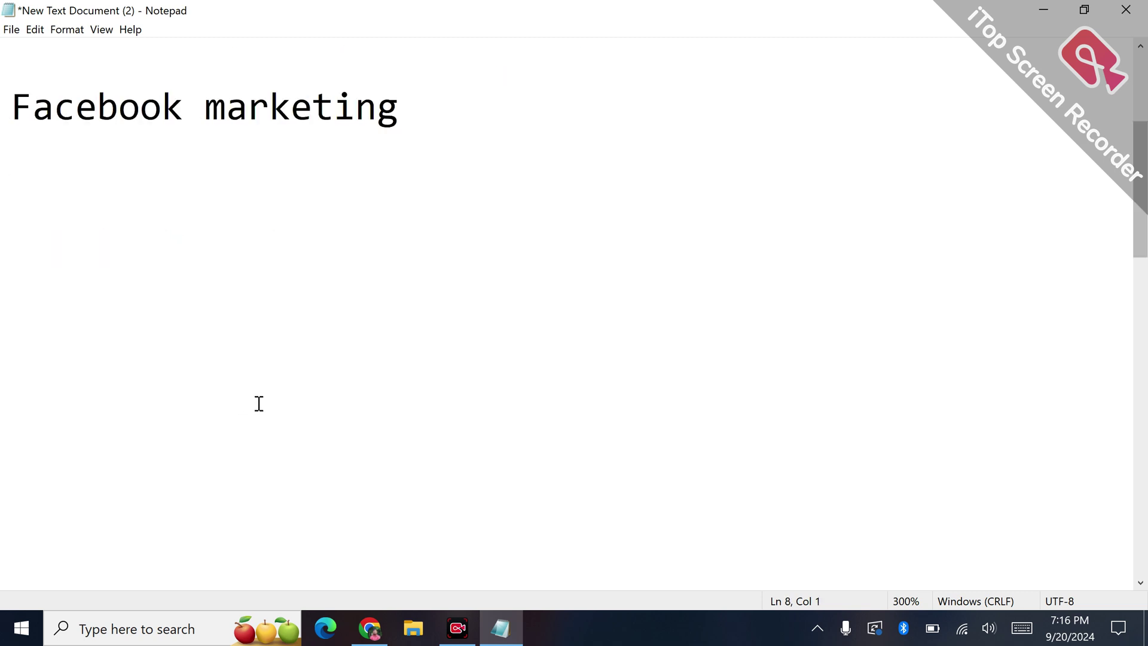
scroll(245, 402, up, 1)
drag(401, 242, 10, 244)
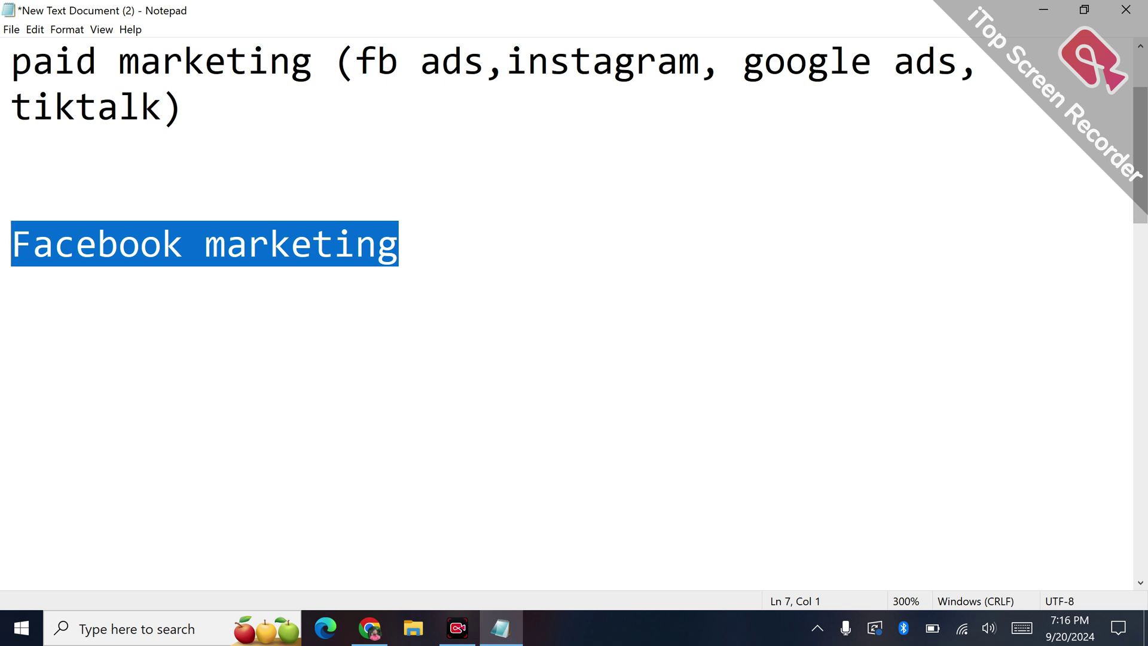
click(119, 244)
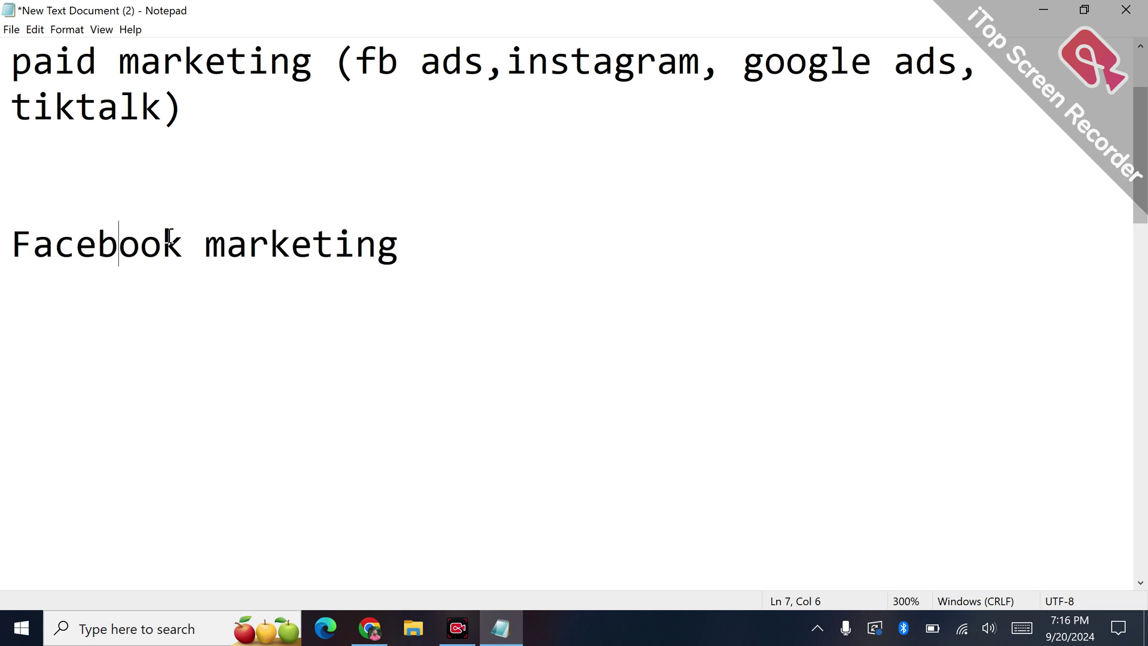
drag(181, 241, 11, 244)
click(36, 290)
drag(415, 246, 11, 244)
click(165, 329)
drag(8, 232, 411, 264)
click(210, 263)
click(192, 242)
drag(504, 38, 687, 38)
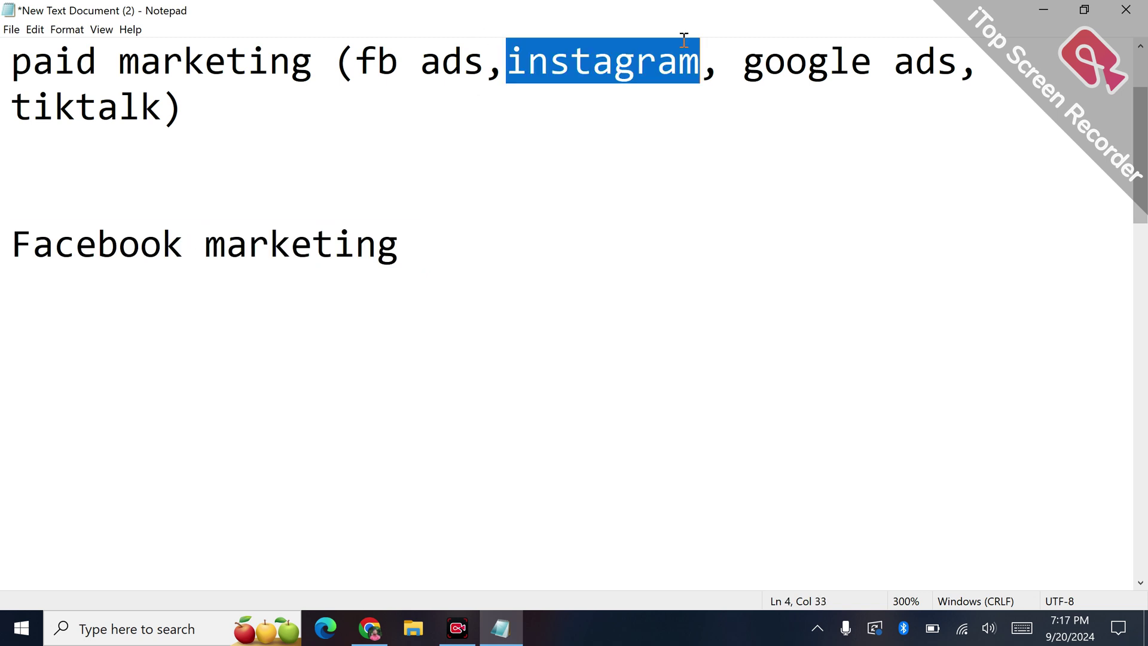
click(333, 236)
drag(183, 250, 11, 251)
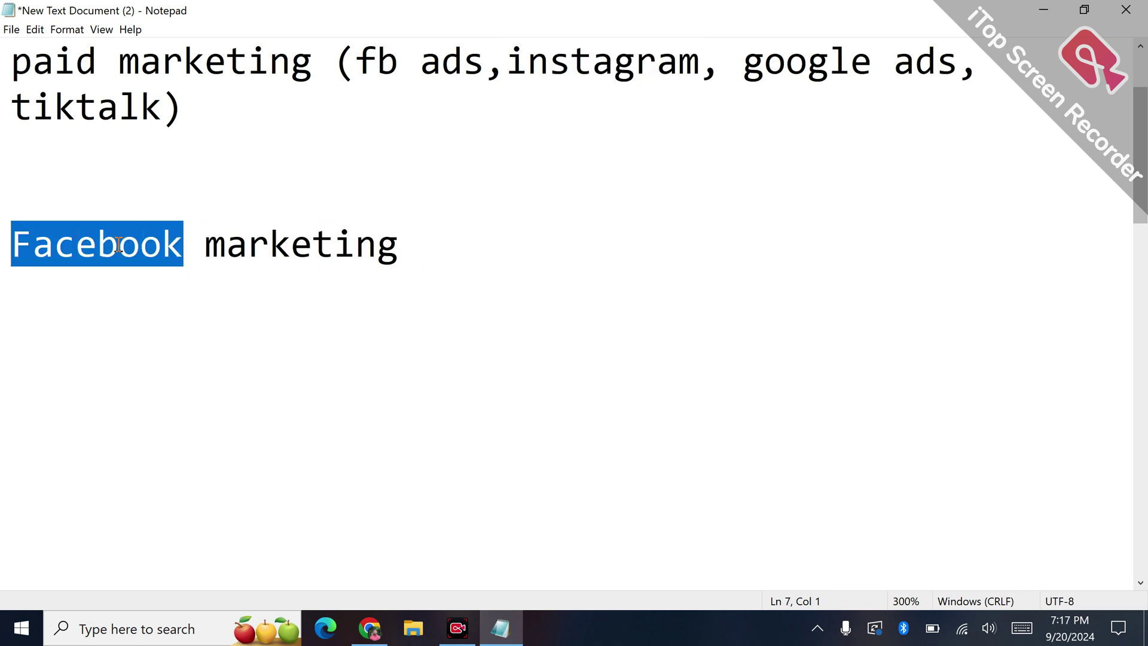
drag(420, 59, 742, 60)
click(590, 60)
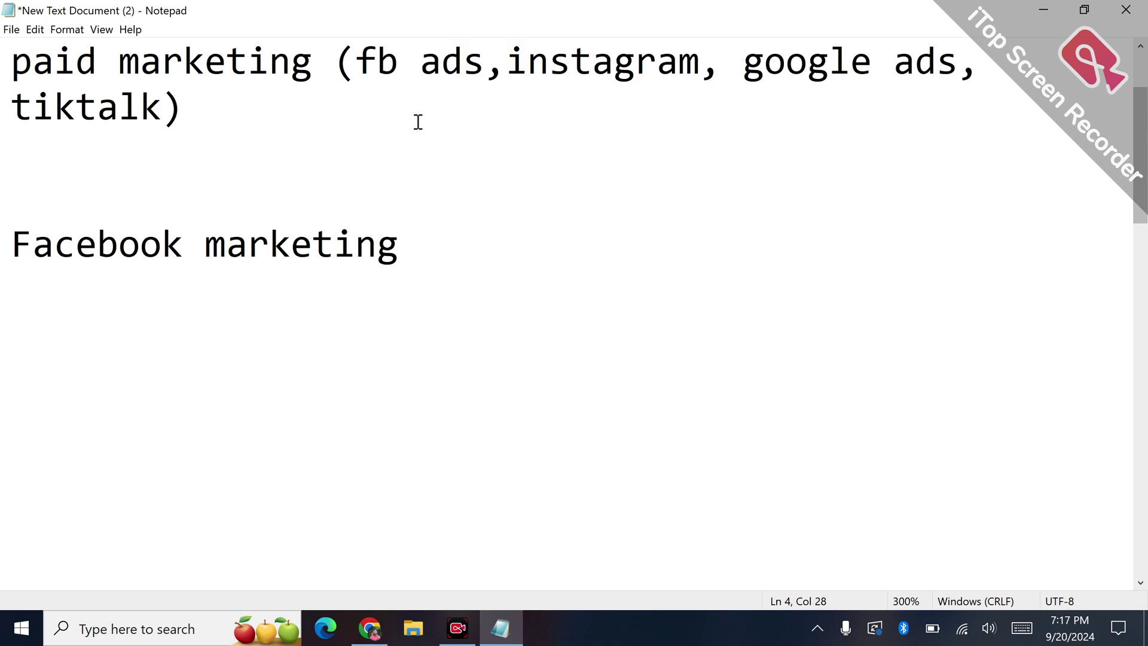
double_click(128, 234)
click(623, 48)
double_click(623, 48)
click(464, 221)
click(12, 276)
key(shift+Up)
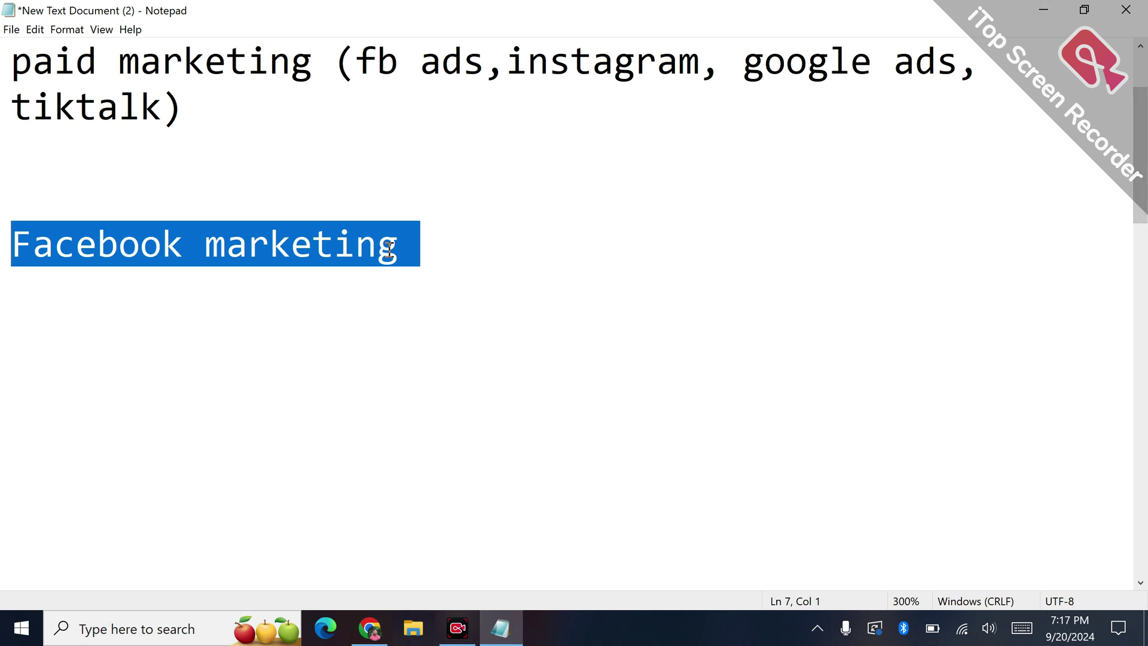
click(448, 231)
drag(699, 55, 346, 51)
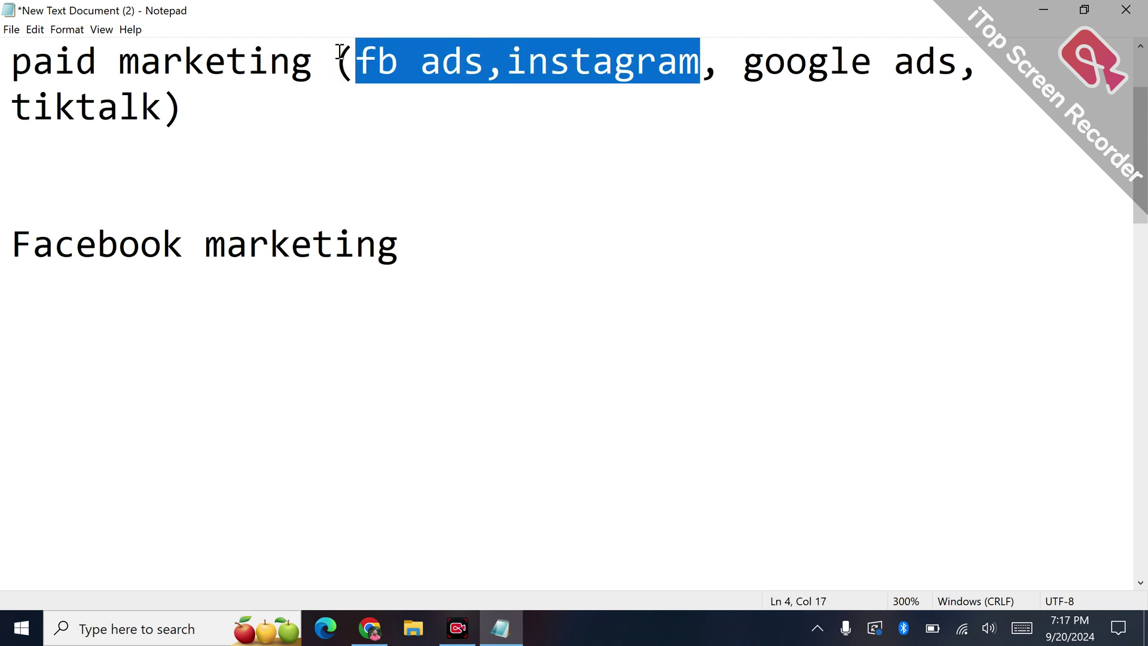
click(407, 381)
click(6, 288)
drag(415, 232, 9, 243)
click(50, 295)
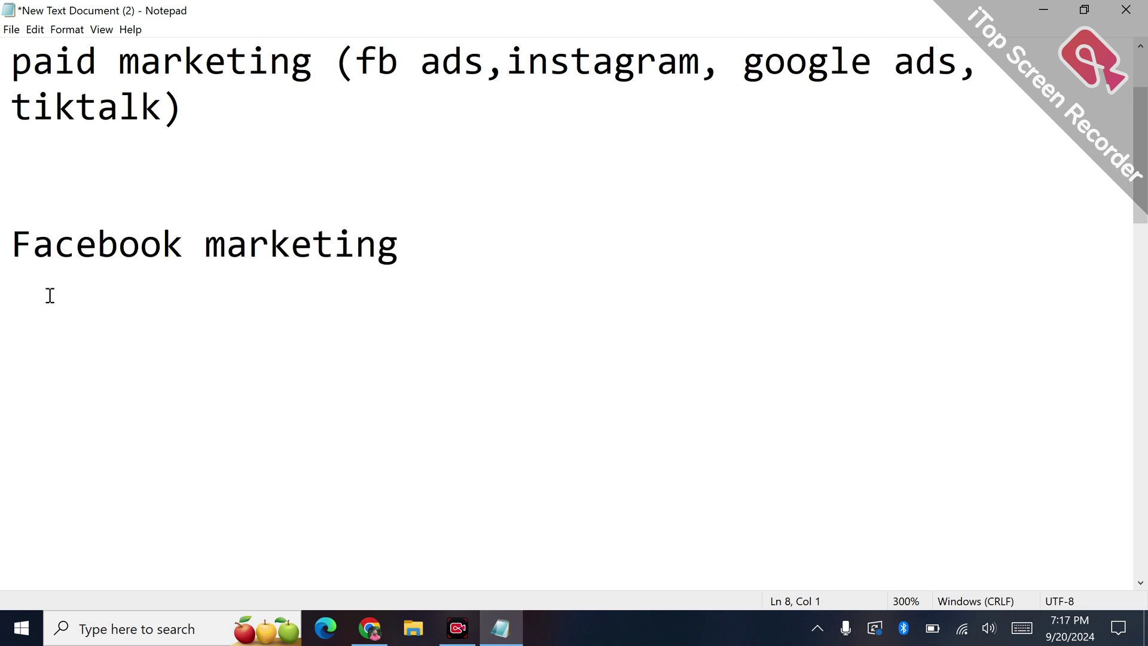
Write 'Professinal business page' on the line under Facebook marketing, capitalising the P
text(page)
text(pro)
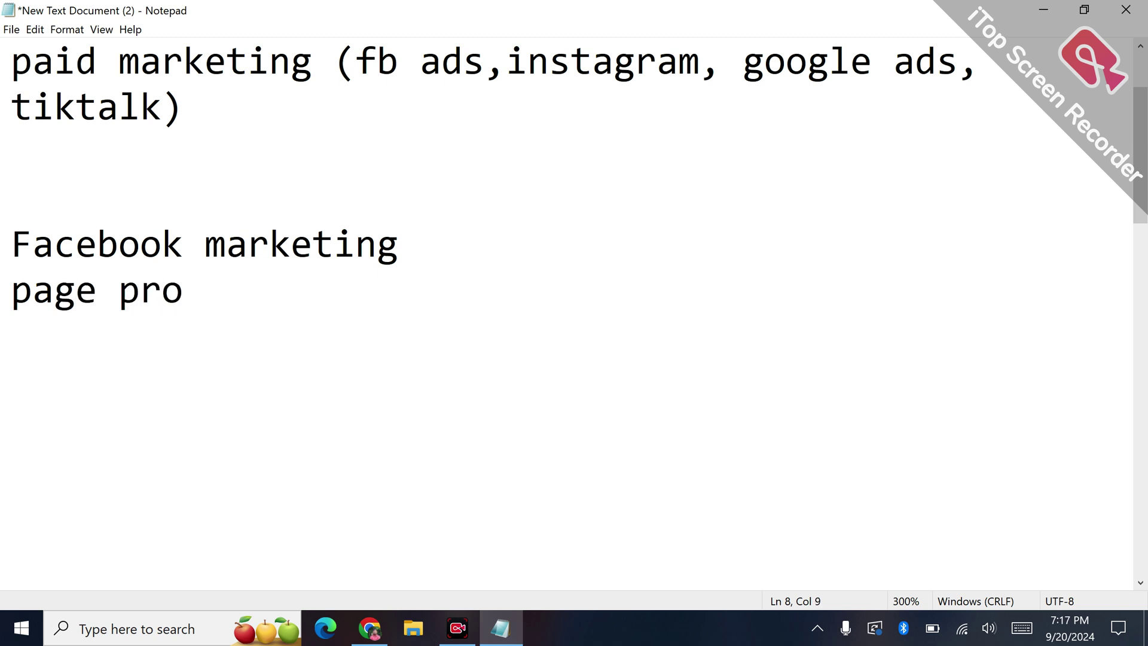
text(fessina)
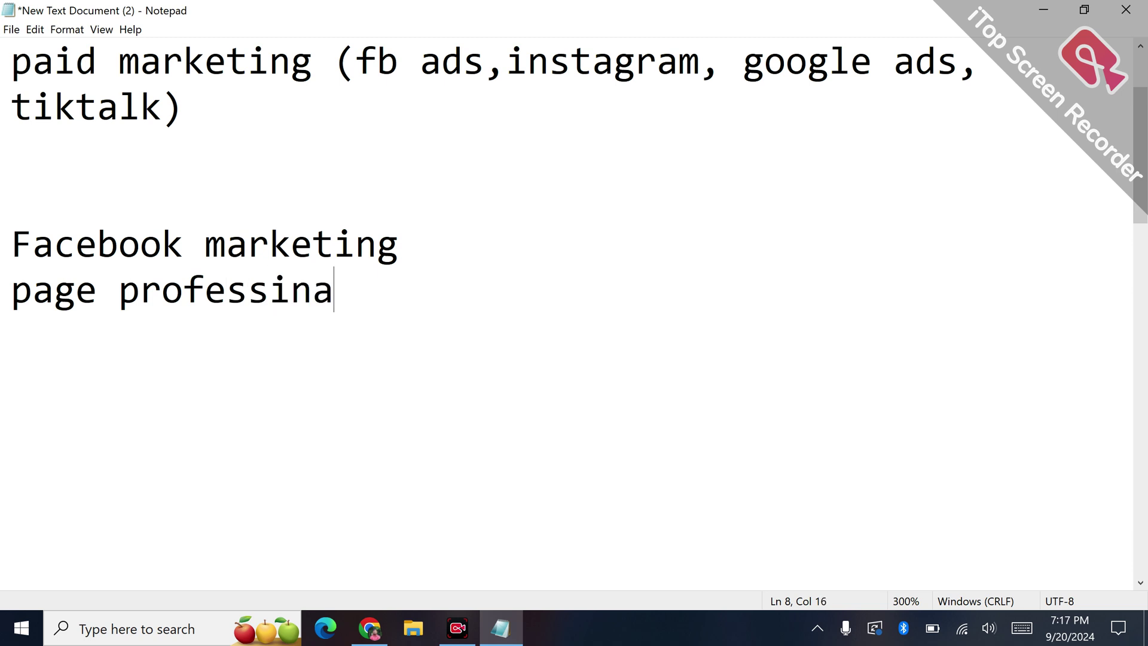
text(l)
double_click(72, 281)
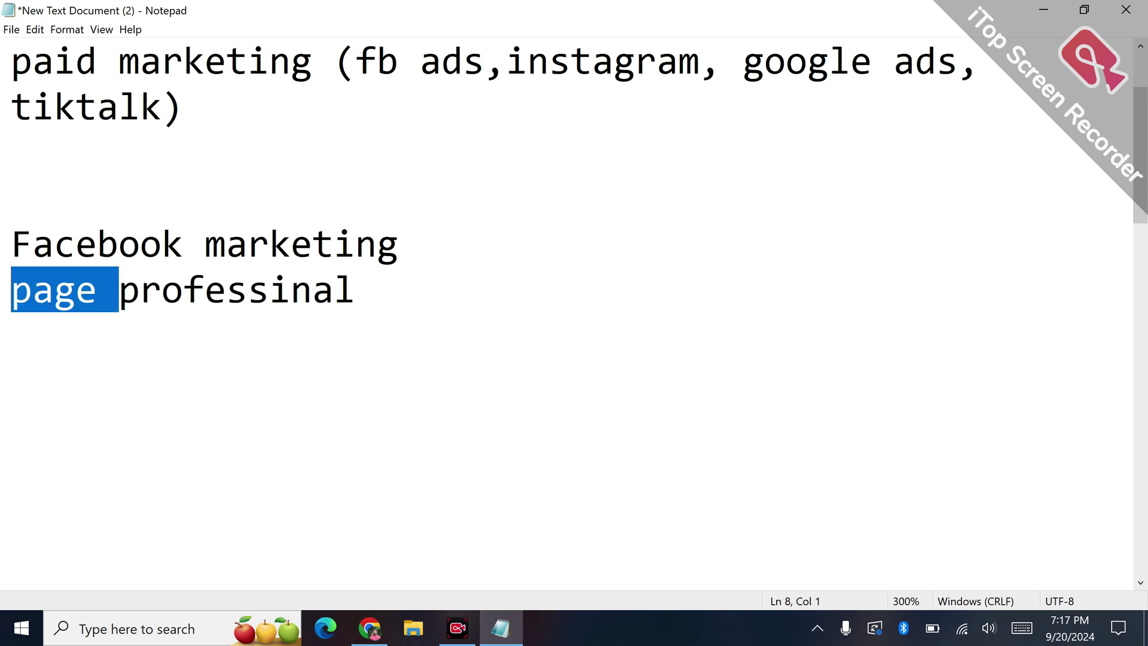
key(BackSpace)
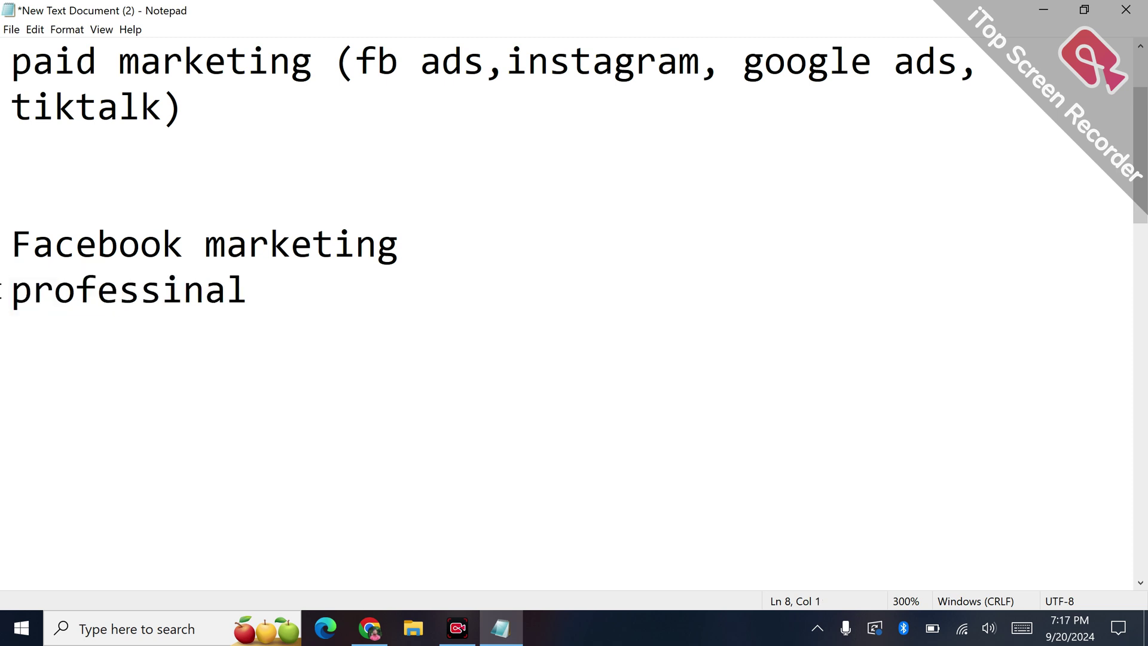
click(269, 290)
click(31, 289)
key(BackSpace)
text(P)
click(330, 277)
text(busin)
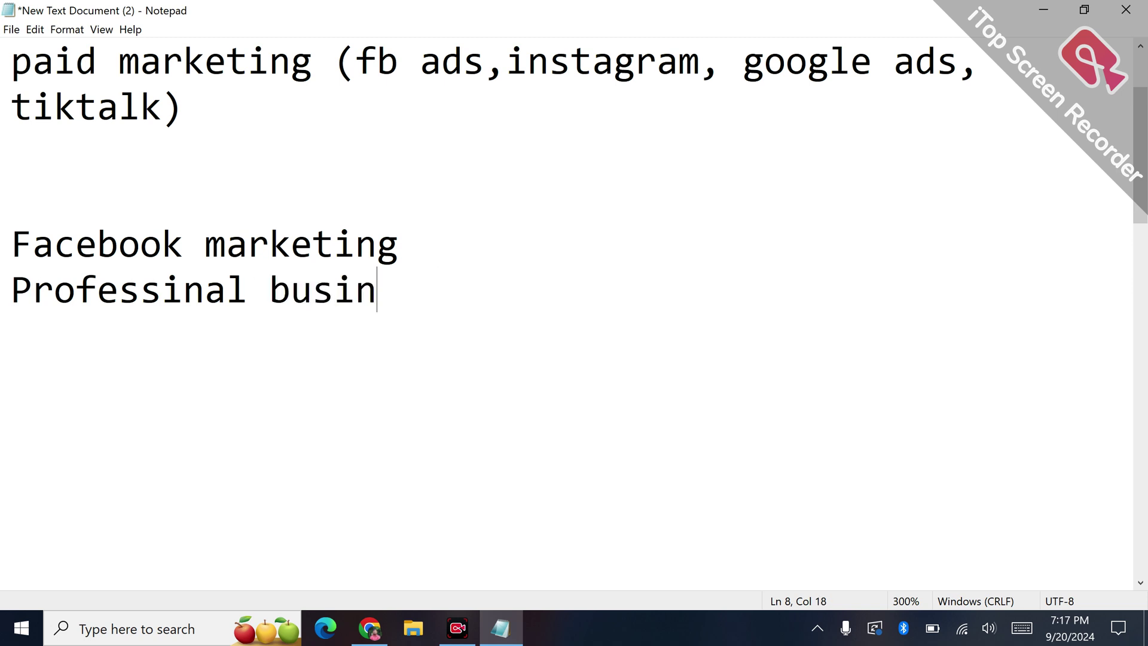
text(ess page)
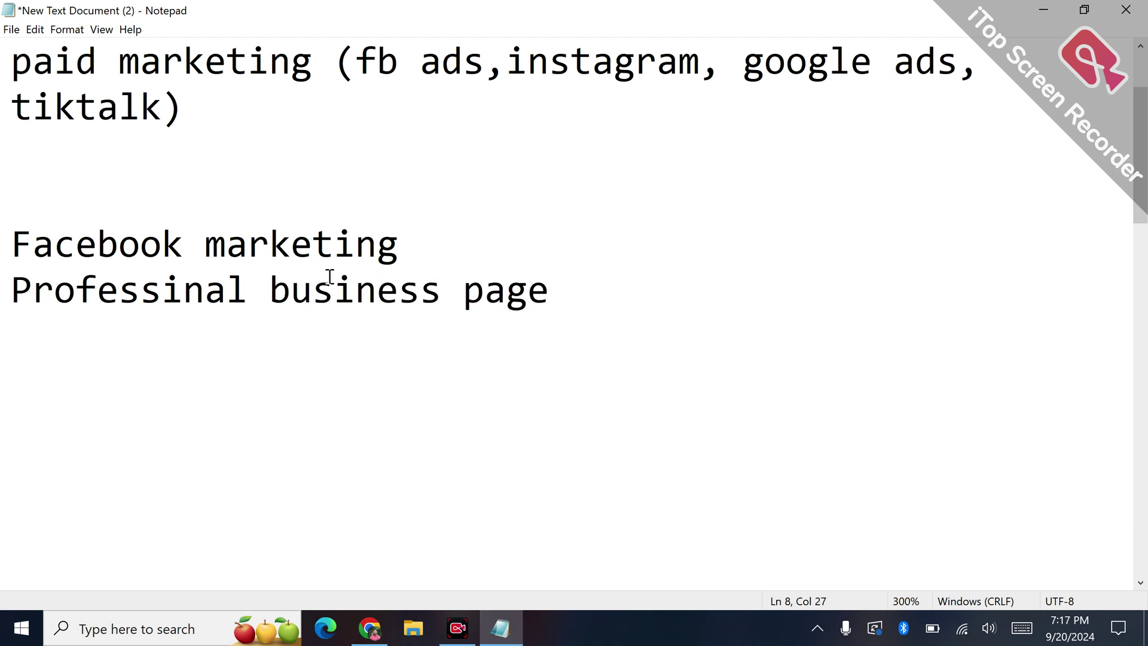
Highlight the Facebook marketing heading together with the new business page line
drag(8, 236, 438, 230)
click(606, 267)
click(526, 291)
key(End)
key(shift+Home)
key(shift+Up)
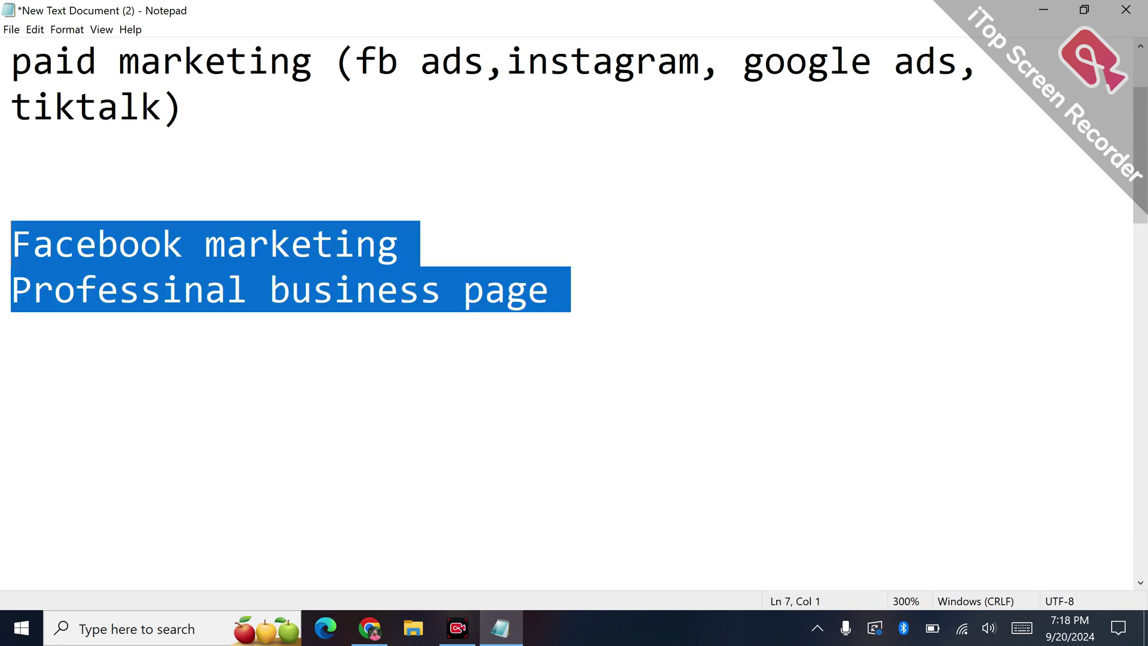
click(445, 254)
click(553, 284)
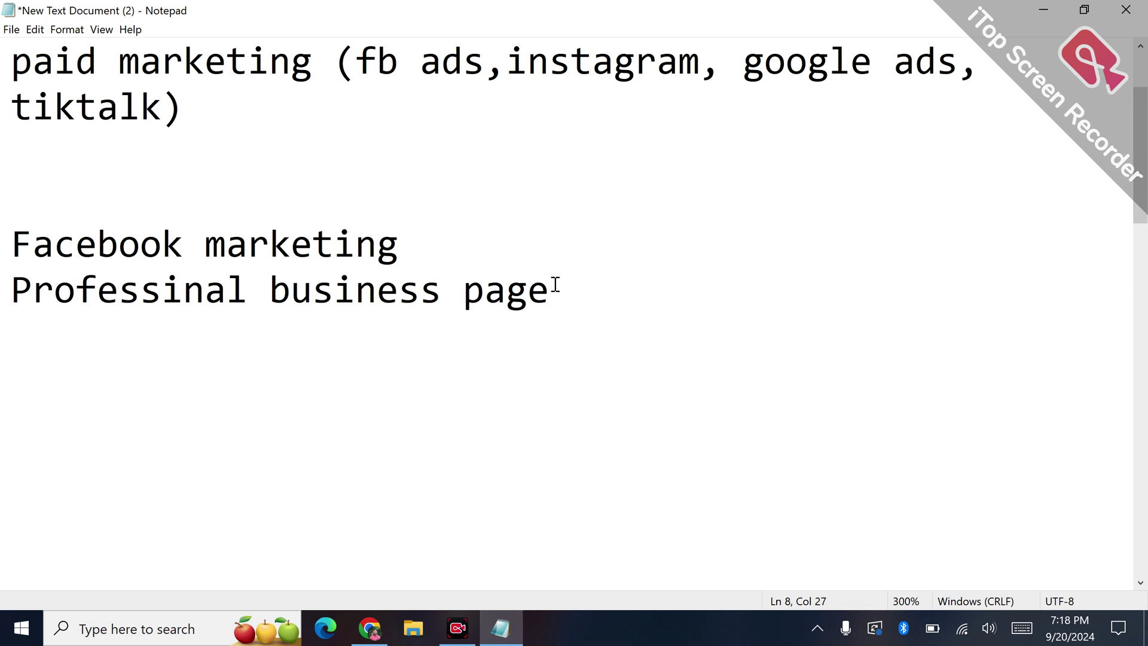
click(540, 284)
drag(577, 297, 11, 237)
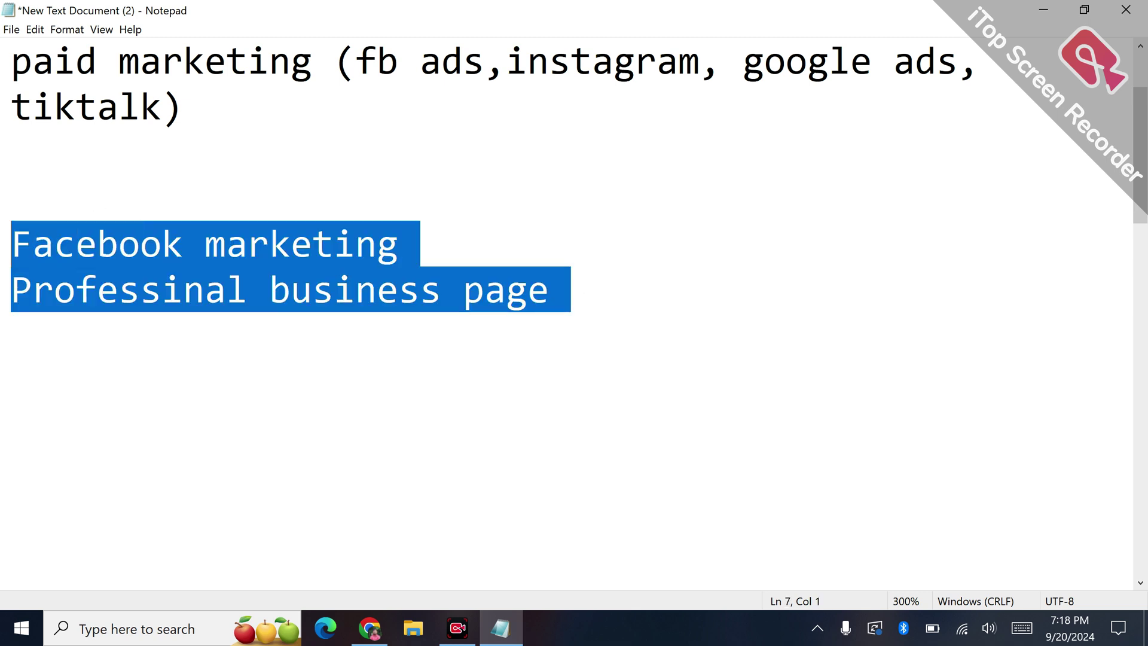
click(448, 233)
click(560, 267)
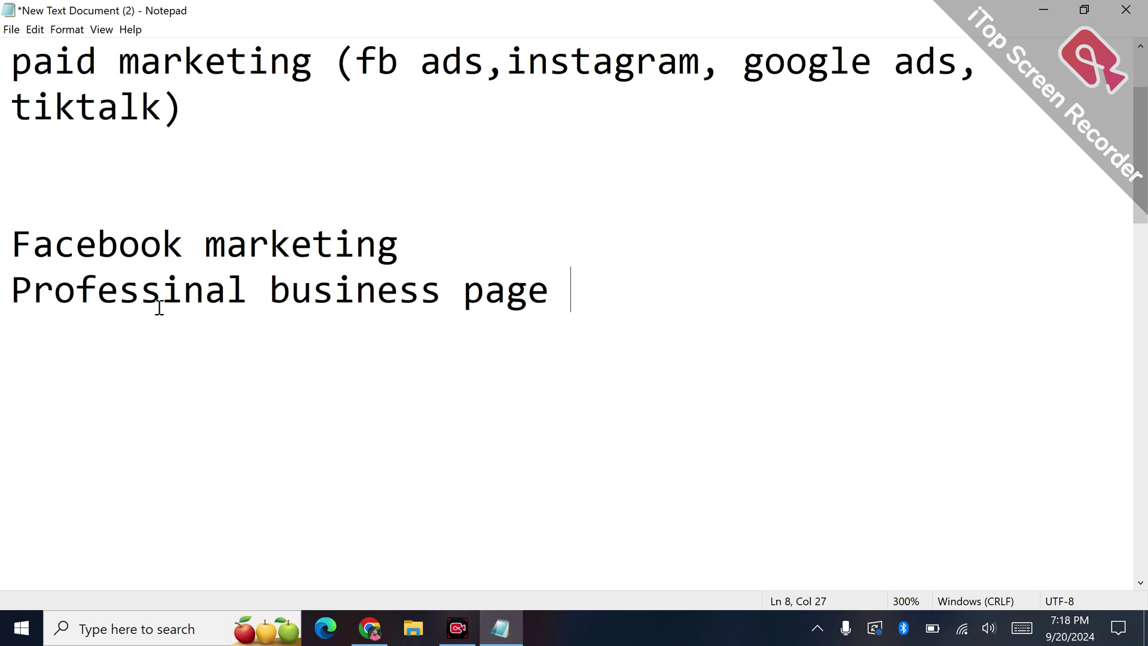
Correct 'Professinal' to 'Professional' on line 8
key(shift+Up)
key(shift+Home)
click(628, 287)
drag(400, 246, 15, 256)
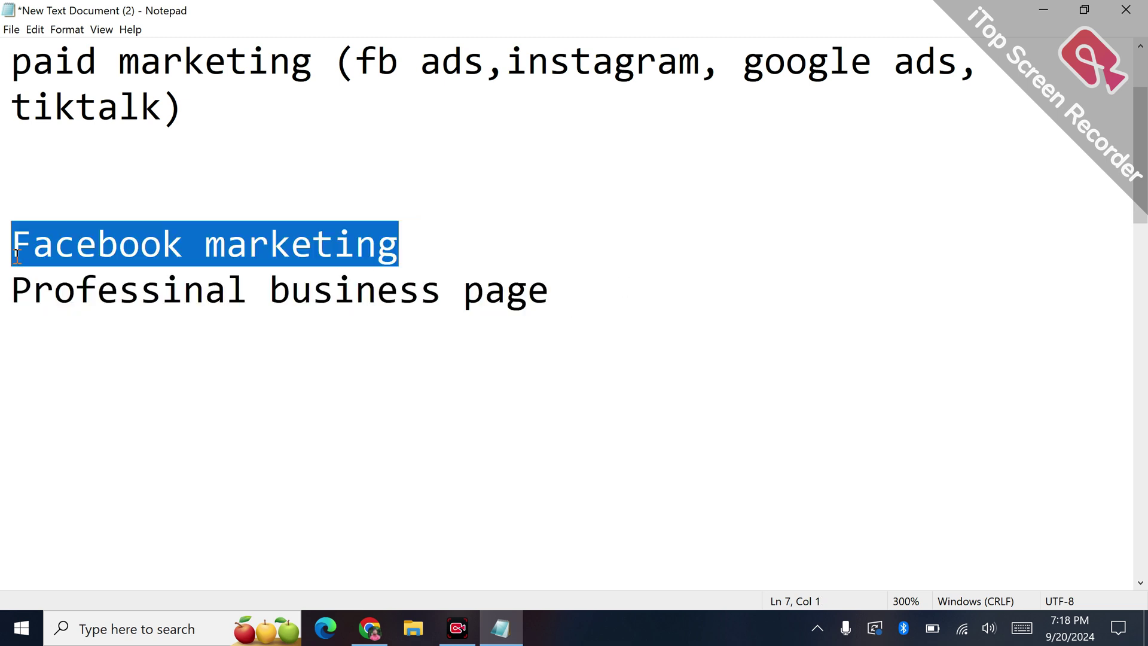
click(175, 287)
text(o)
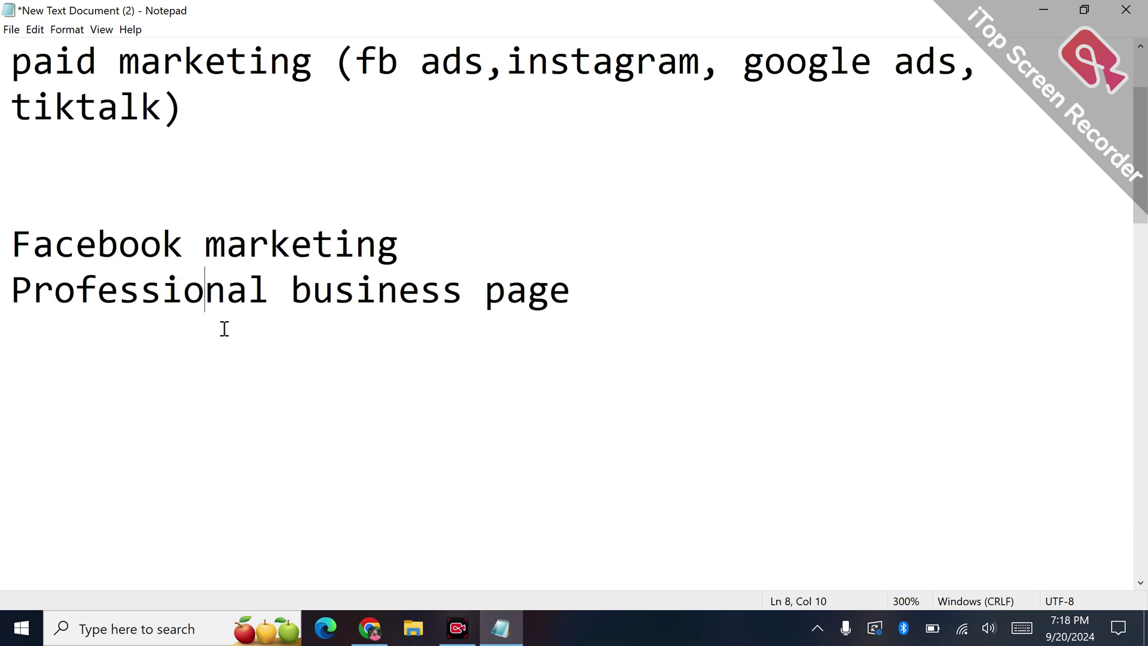
Add blank lines below the Professional business page line
click(590, 279)
key(Return)
key(shift+Up)
click(584, 282)
key(Return)
key(Return)
key(Return)
scroll(590, 289, down, 2)
scroll(344, 325, up, 3)
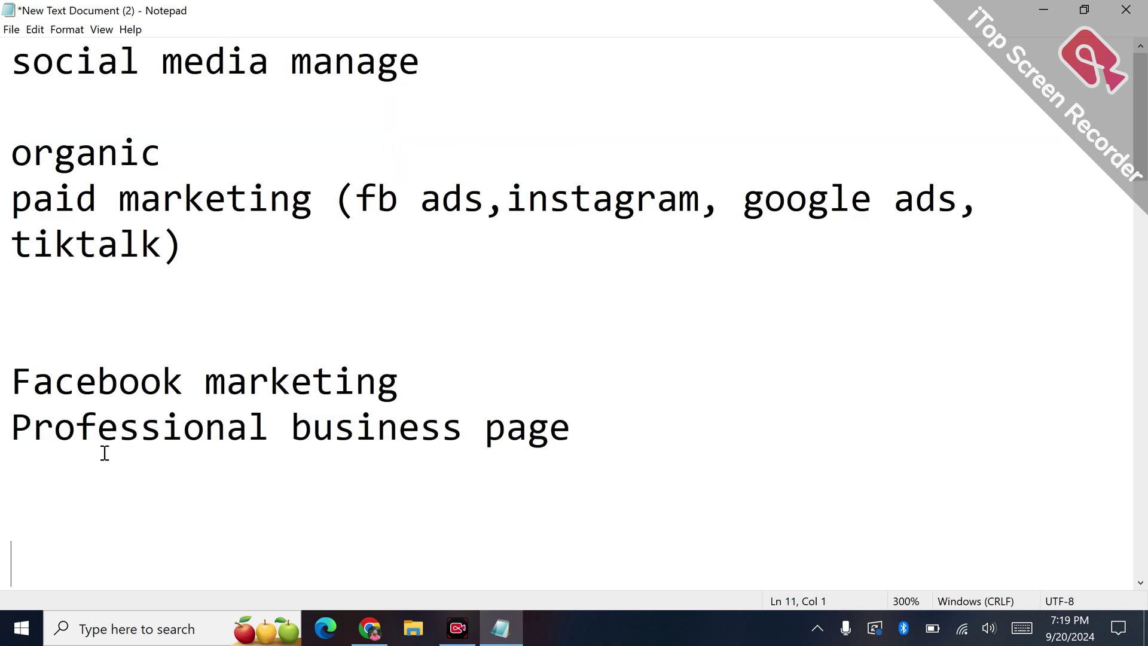
scroll(102, 451, down, 1)
Type 'Content' on the empty line 10 below Professional business page
click(31, 387)
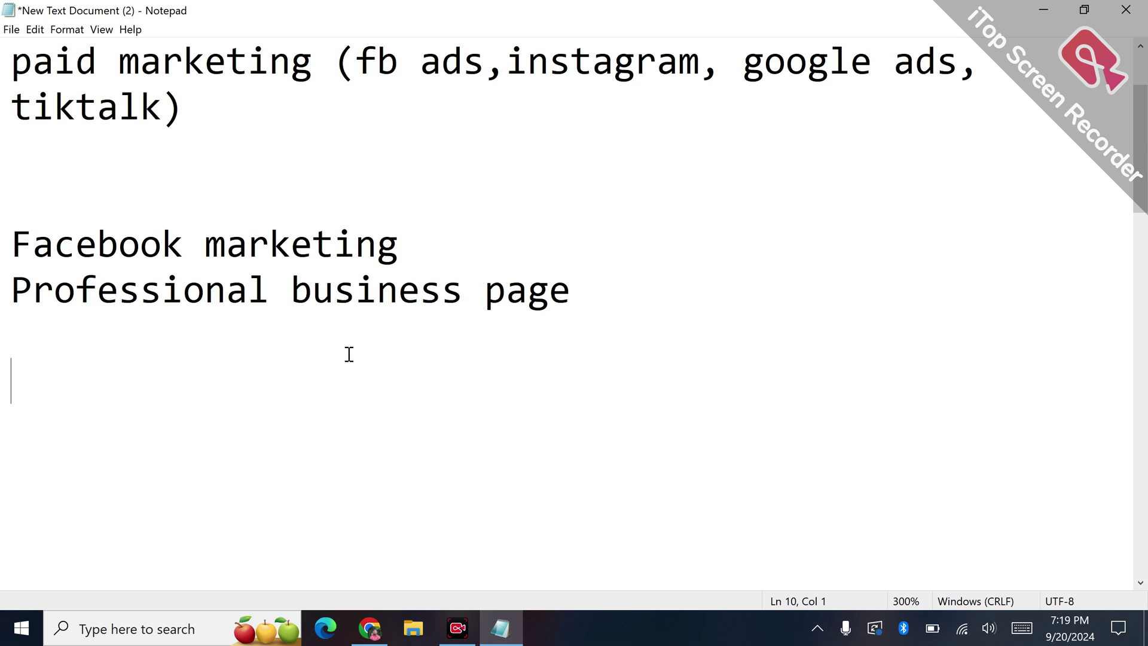
text(a)
key(BackSpace)
text(CO)
key(BackSpace)
drag(291, 284, 598, 279)
click(601, 276)
click(49, 377)
text(on)
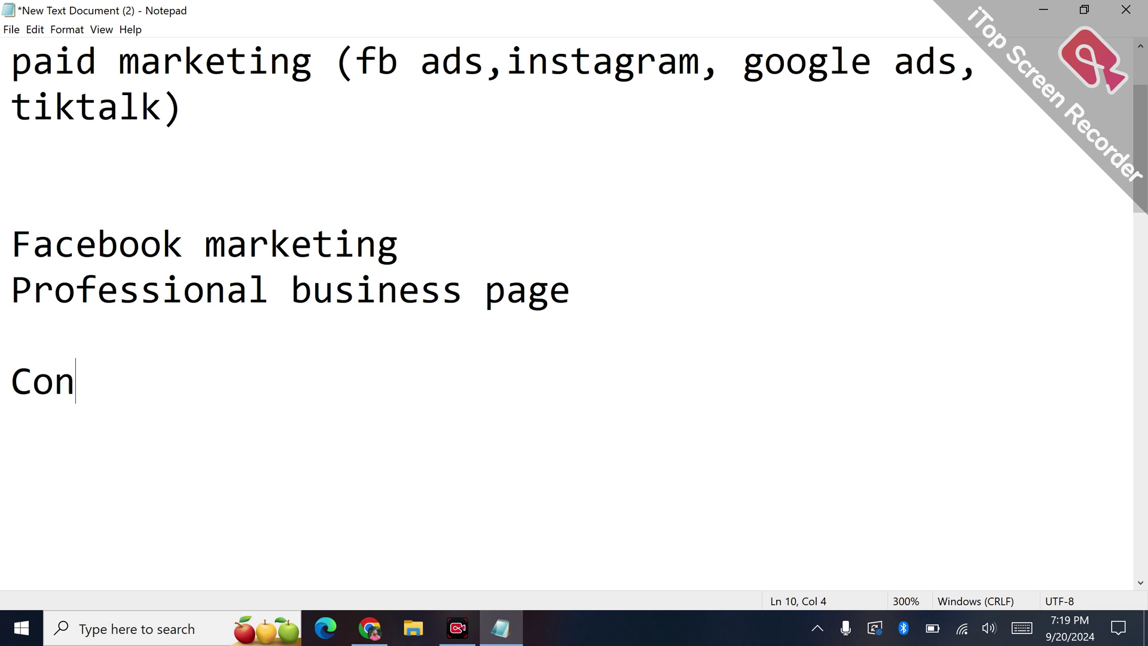
text(tent)
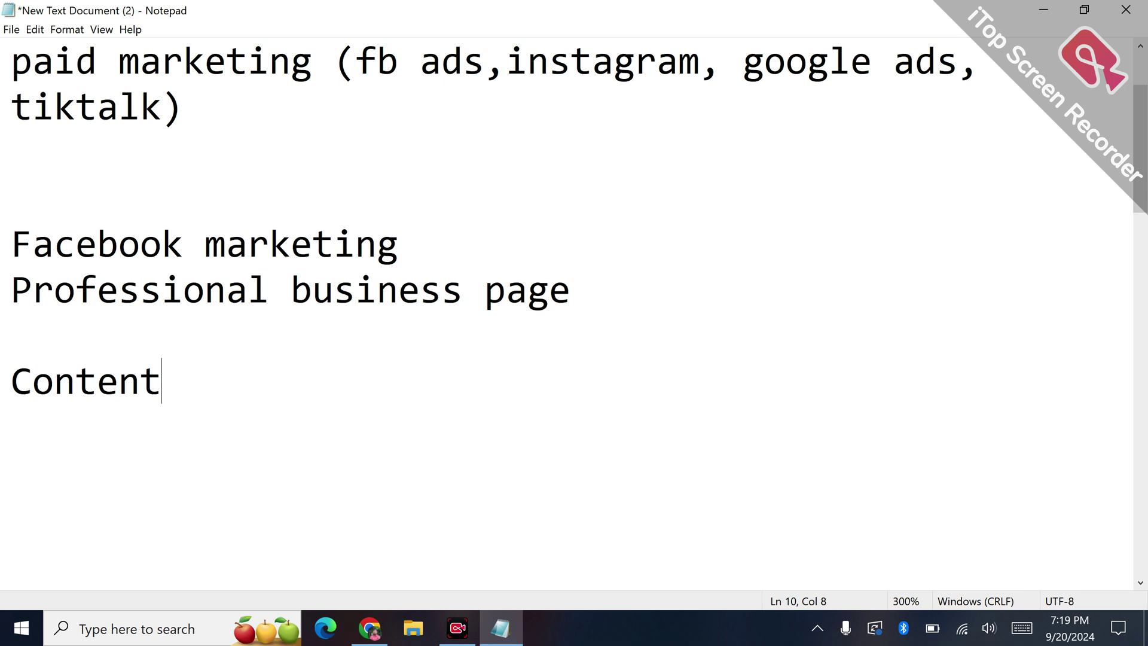
Highlight the Professional business page line and the word Content
scroll(18, 347, down, 1)
click(13, 153)
drag(13, 152, 615, 182)
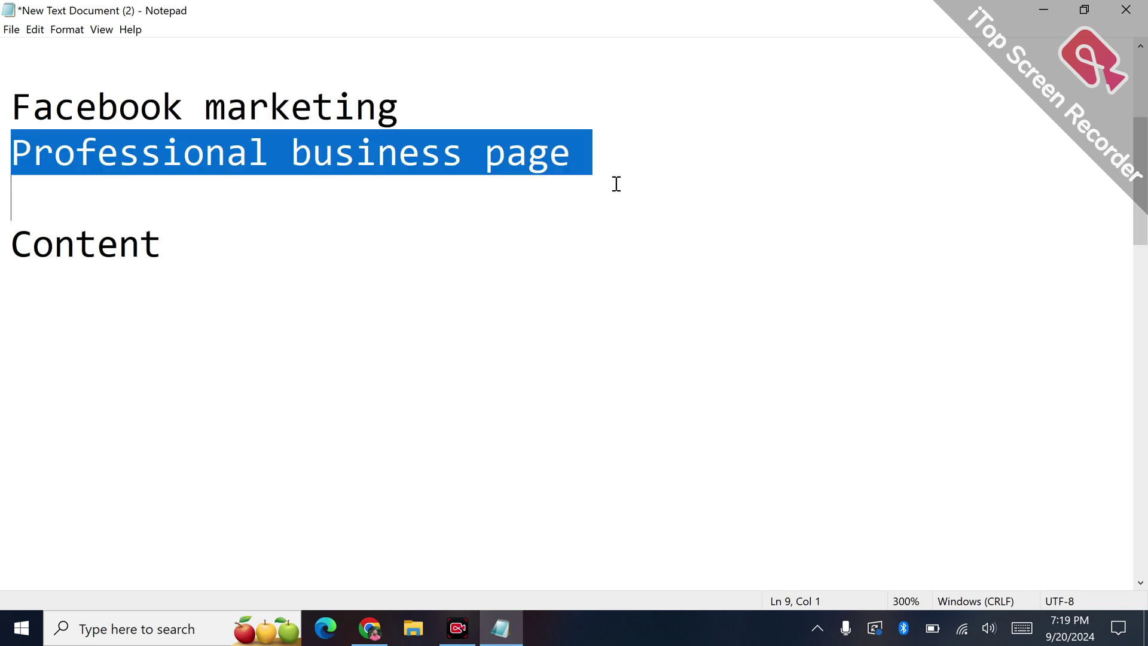
drag(198, 247, 12, 245)
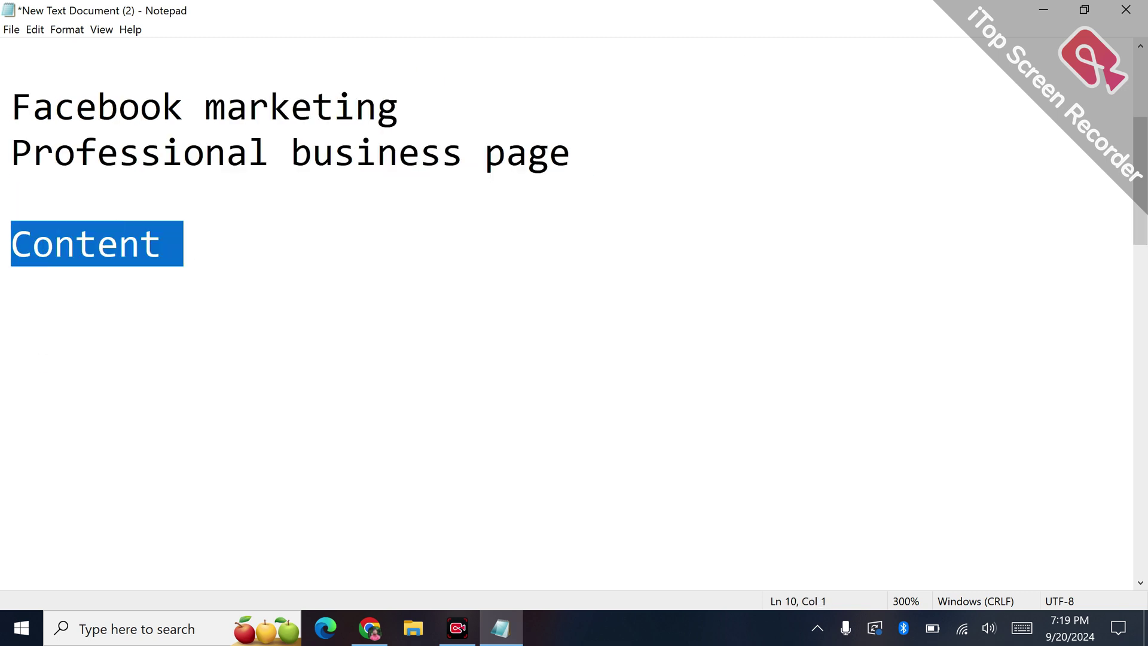
click(77, 273)
click(149, 250)
drag(149, 250, 171, 241)
click(172, 241)
double_click(172, 241)
click(174, 240)
click(169, 239)
key(shift+Home)
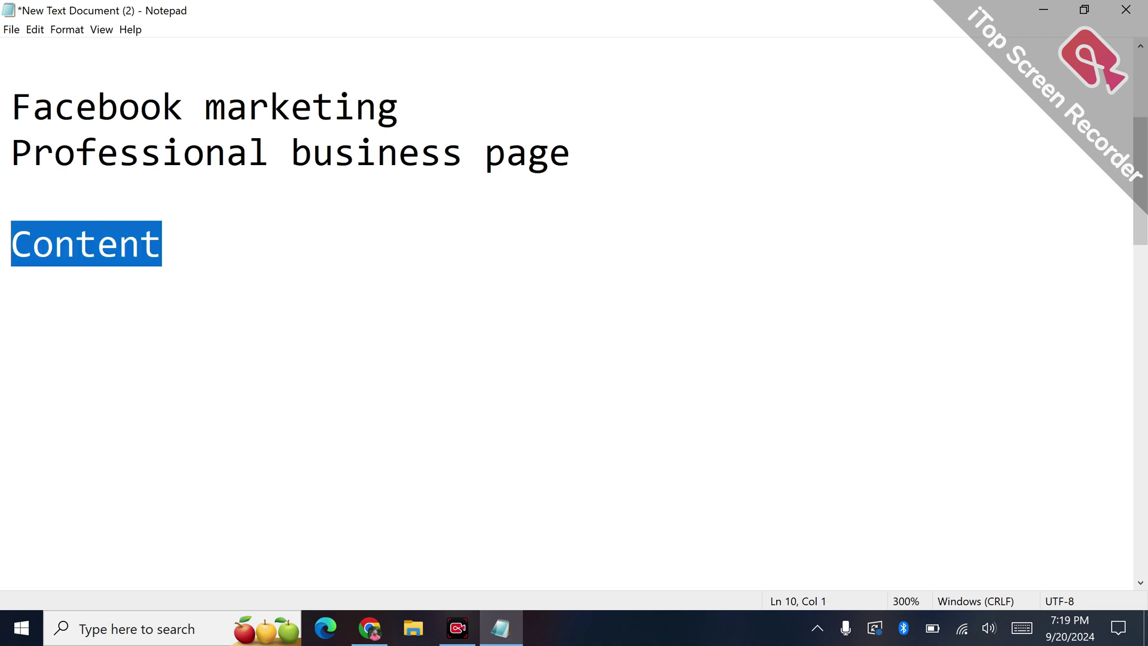
Move the caret to the empty line under Content
click(33, 275)
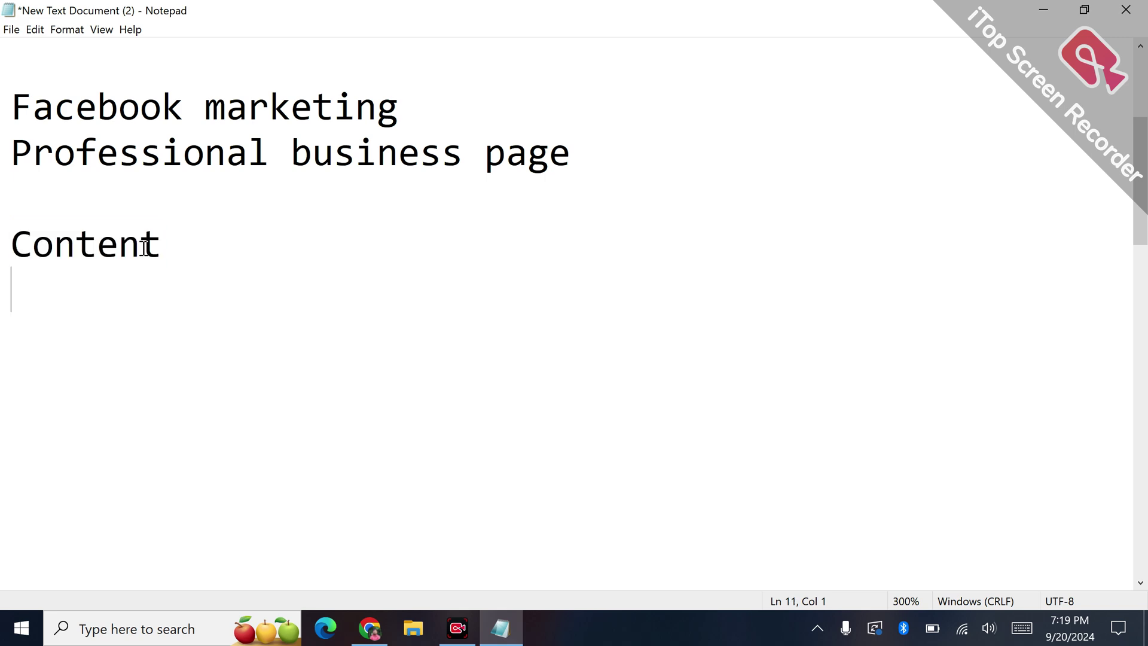
scroll(215, 293, down, 4)
scroll(230, 305, up, 5)
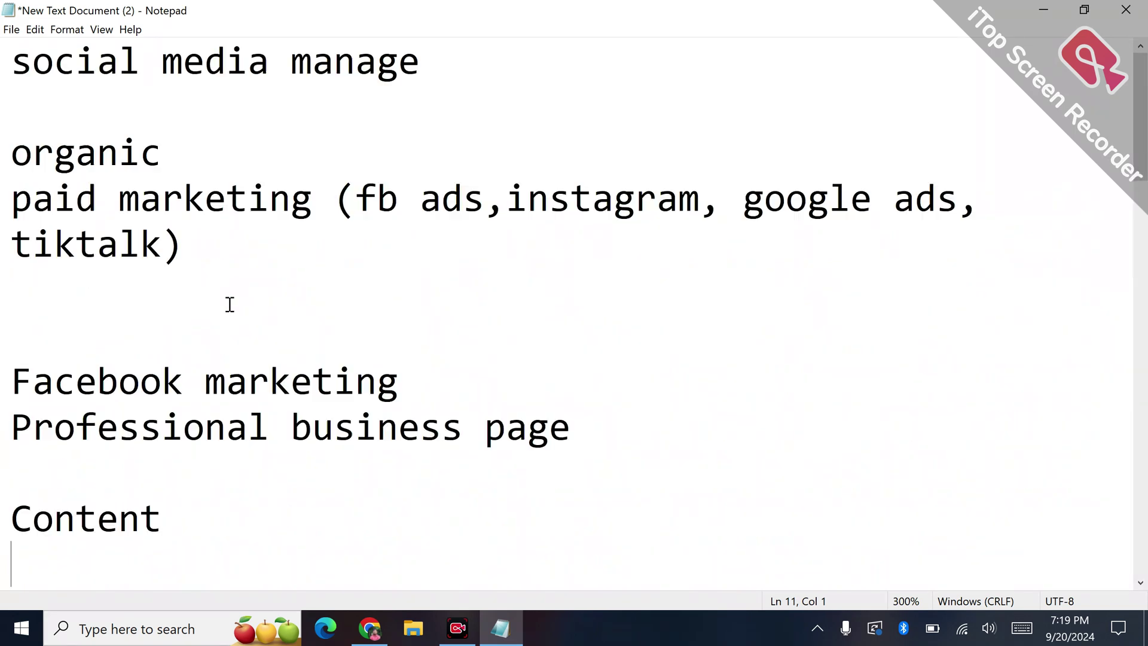
scroll(24, 473, down, 2)
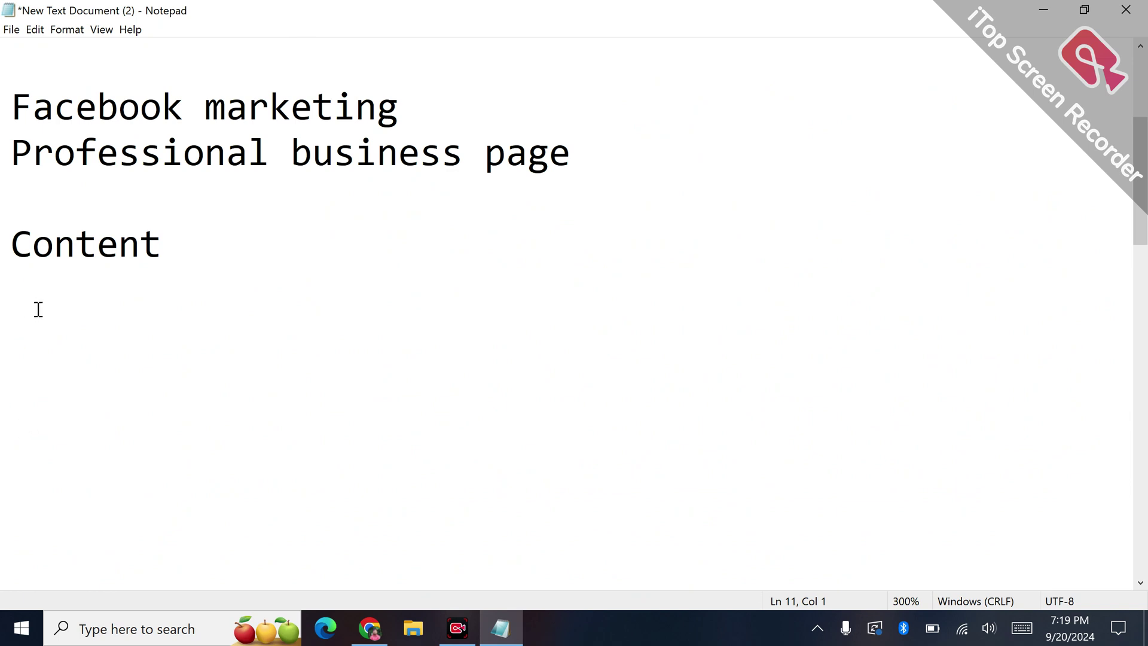
List 1.text, 2.picture, 3.video and 4.audio on separate lines under Content
text(1.text)
key(Return)
text(2.)
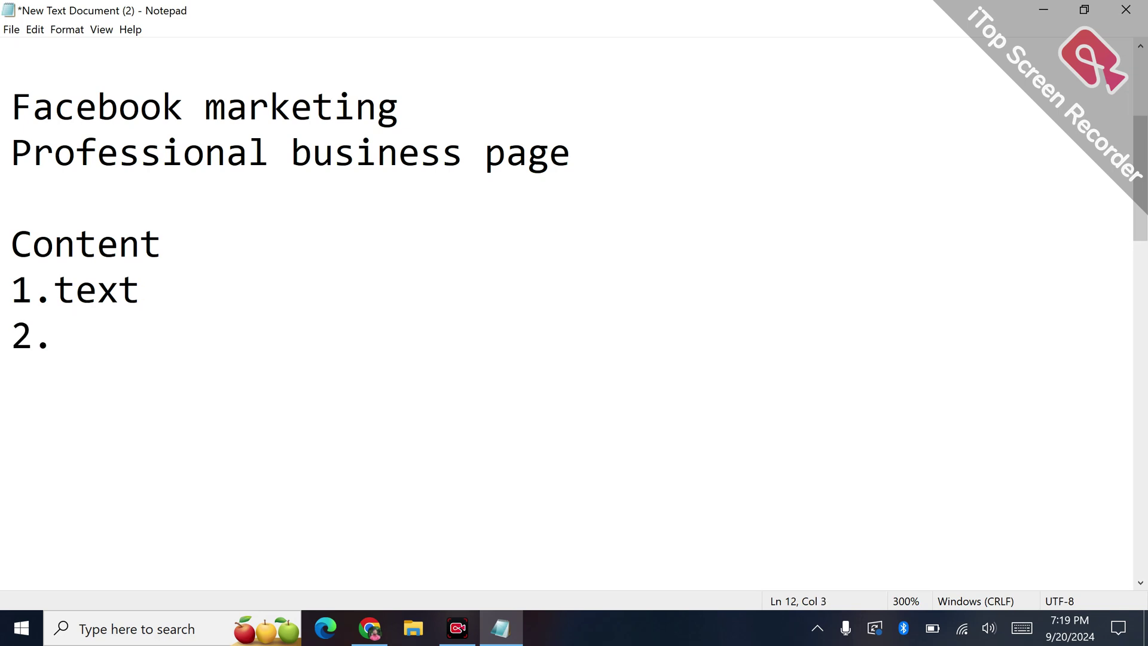
text(picture)
key(Return)
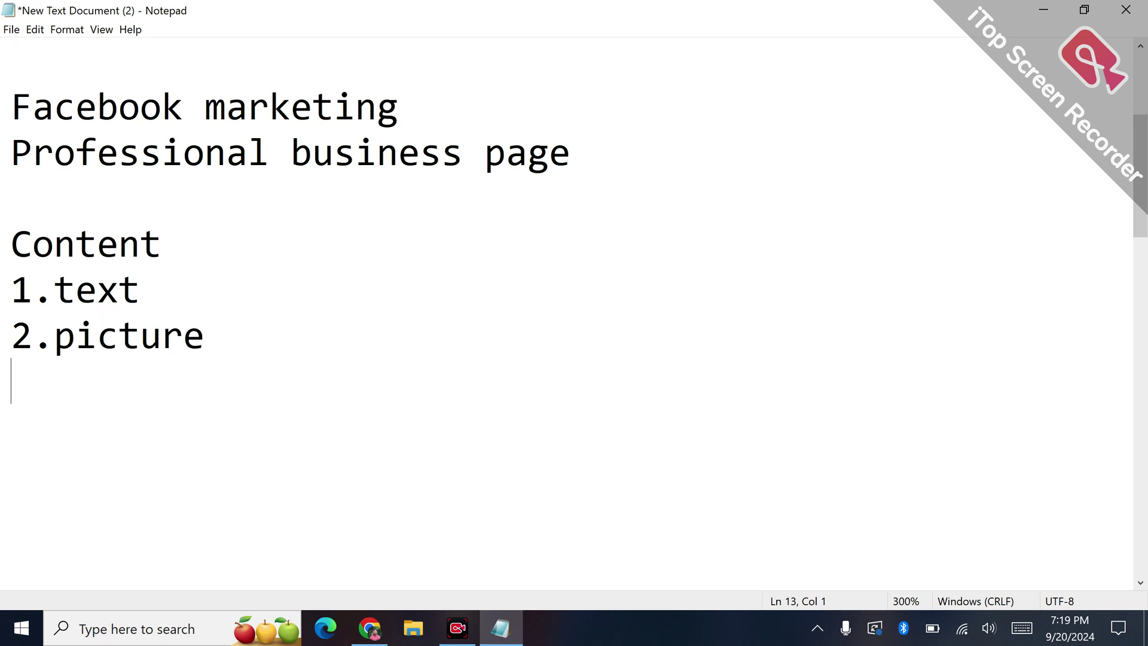
text(3.video)
key(Return)
text(4)
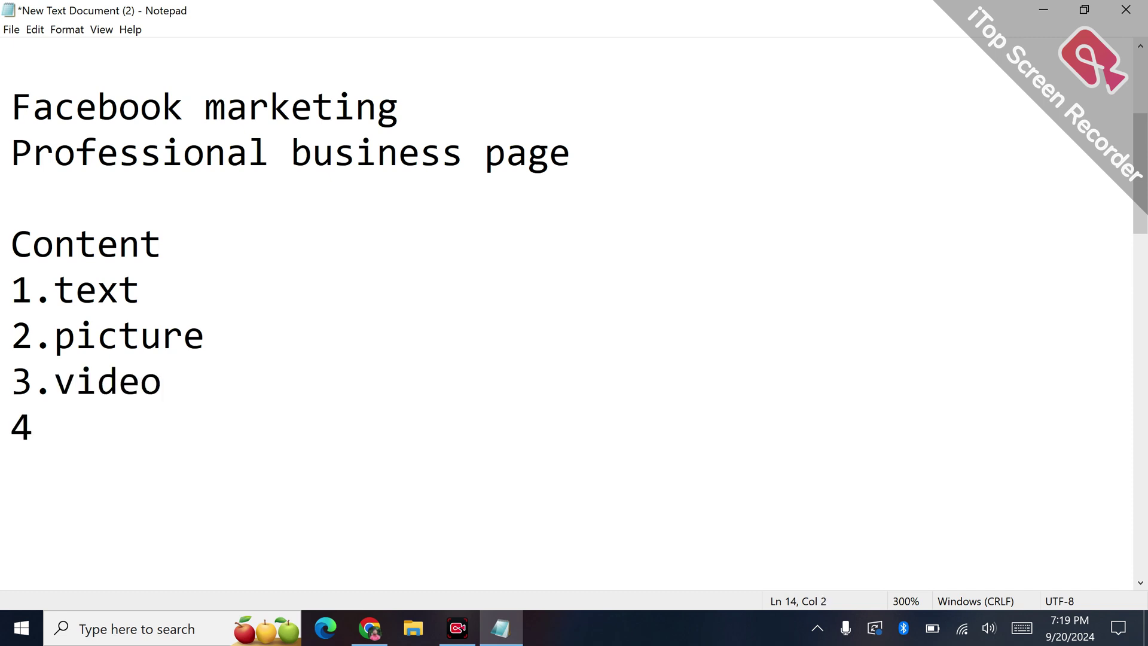
text(.audio)
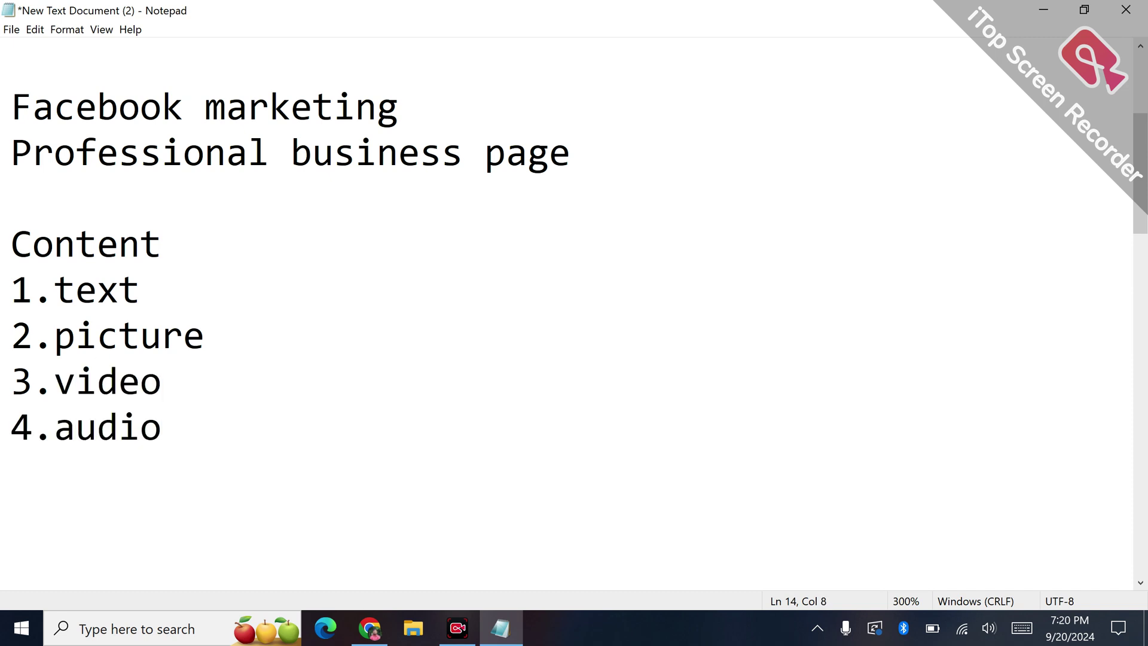
double_click(63, 285)
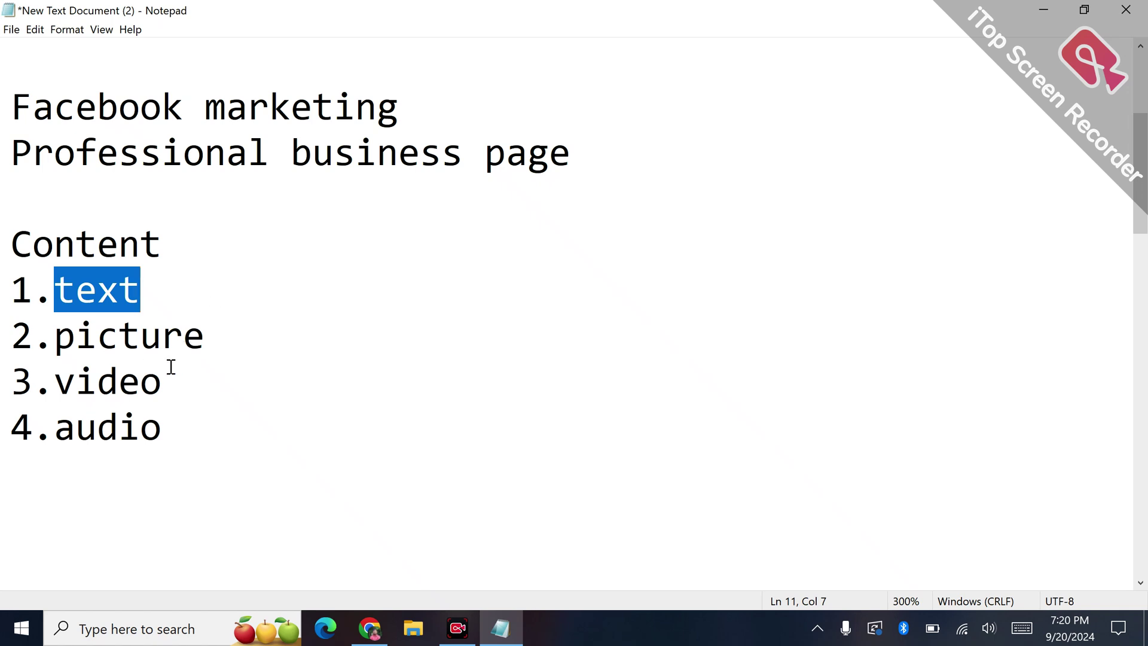
double_click(58, 336)
drag(76, 375, 167, 375)
click(180, 377)
drag(163, 425, 52, 437)
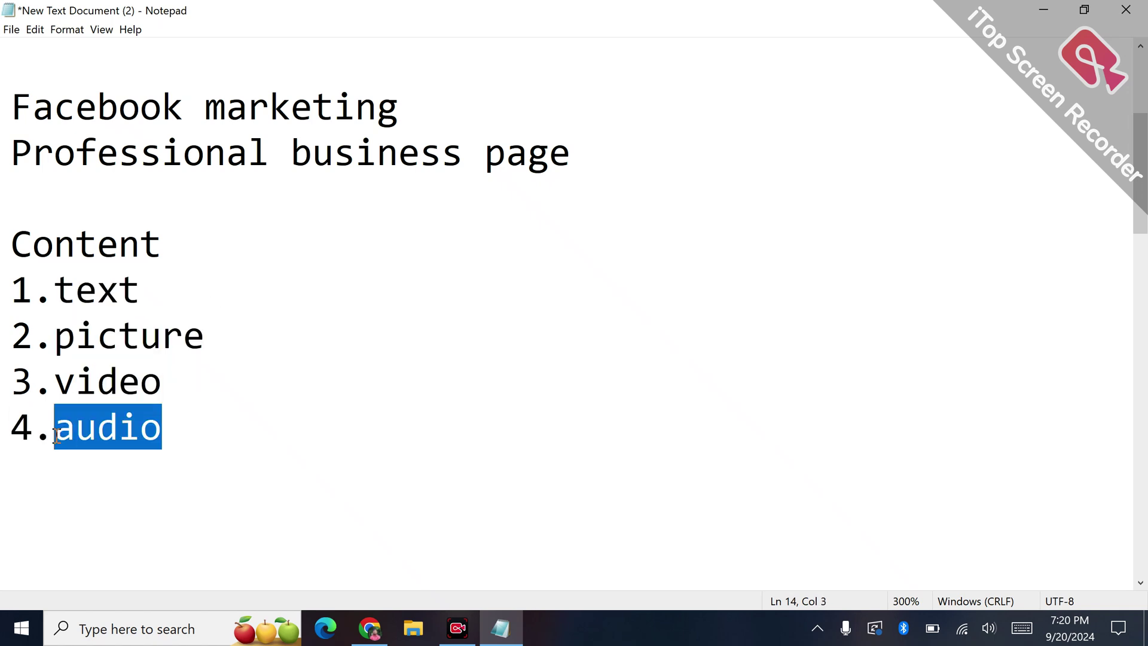
click(175, 390)
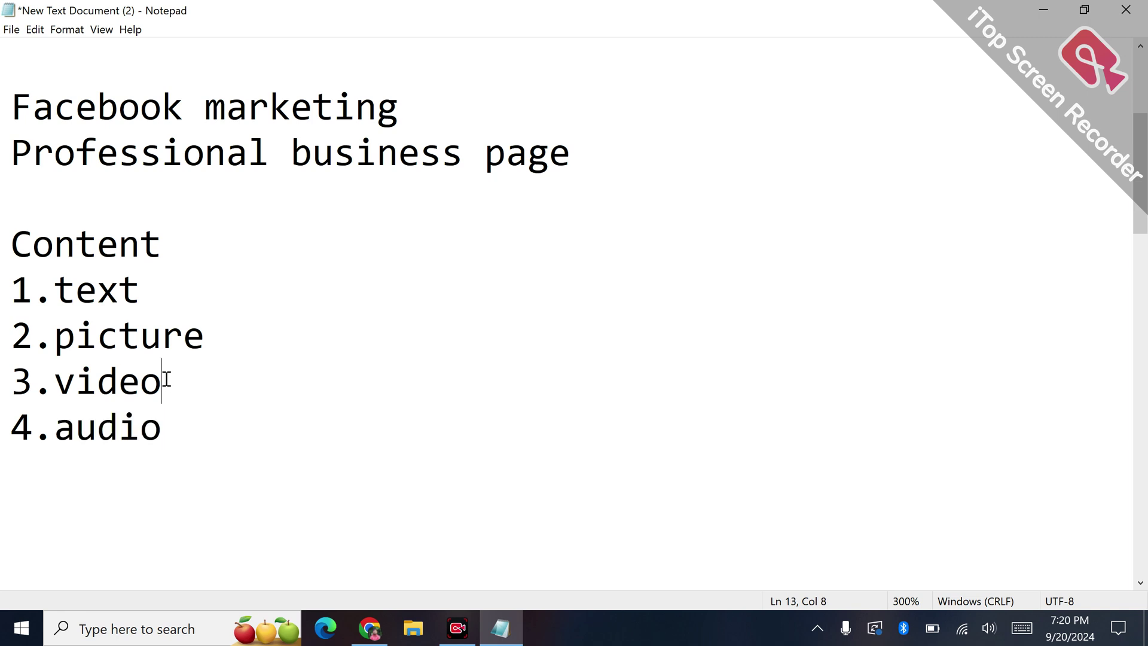
drag(167, 379, 55, 381)
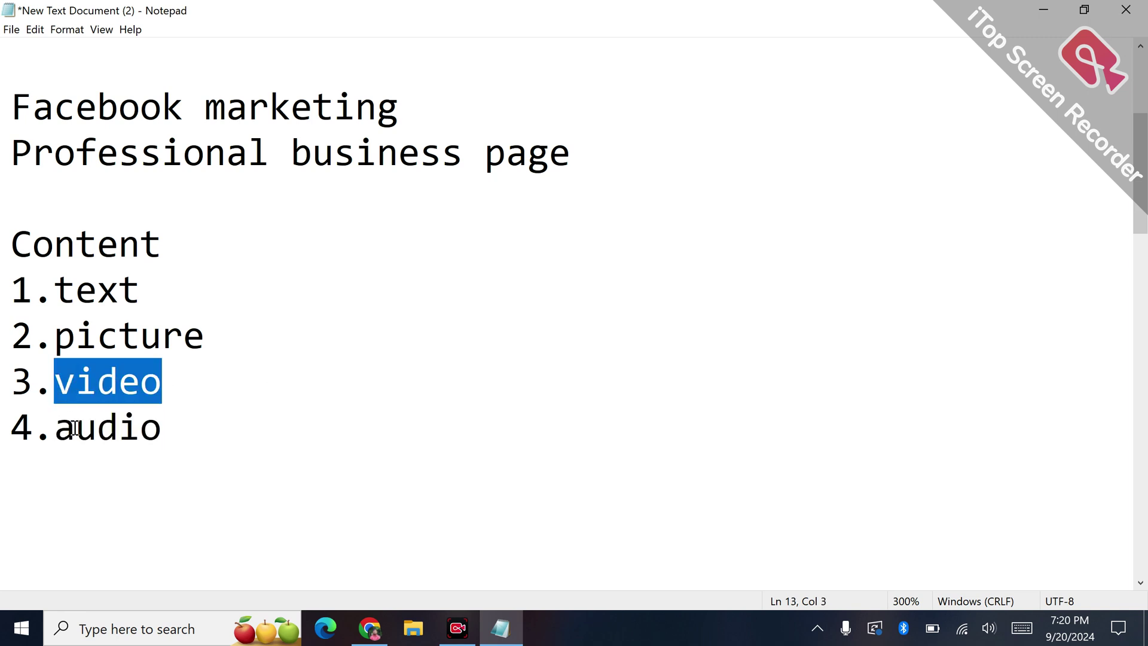
click(146, 376)
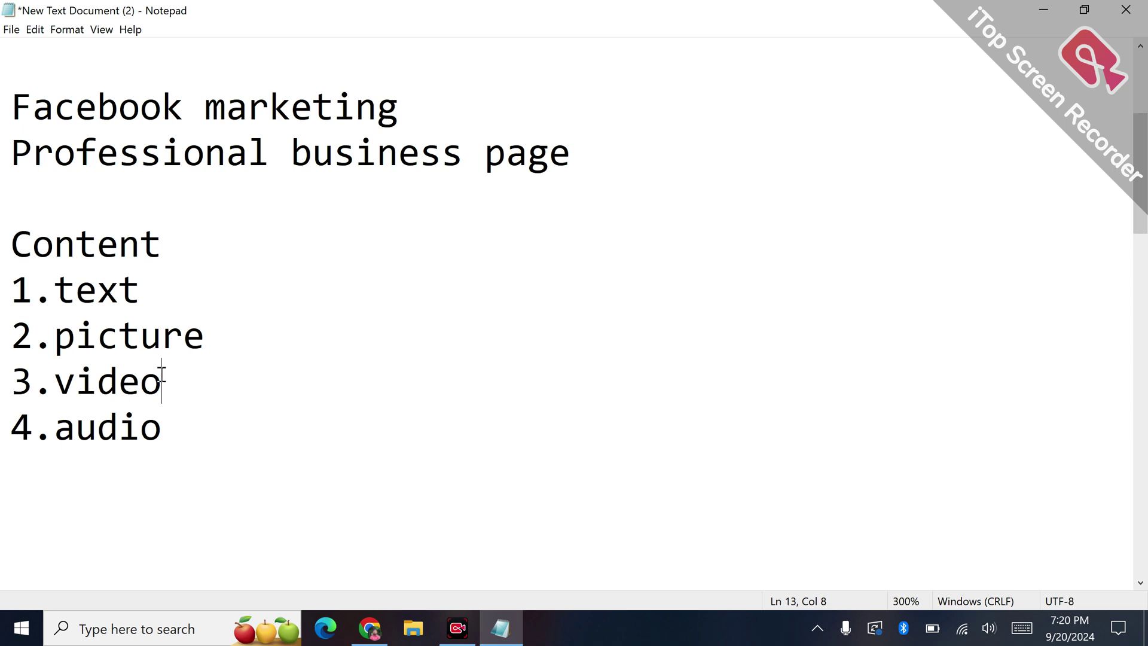
drag(199, 385, 33, 296)
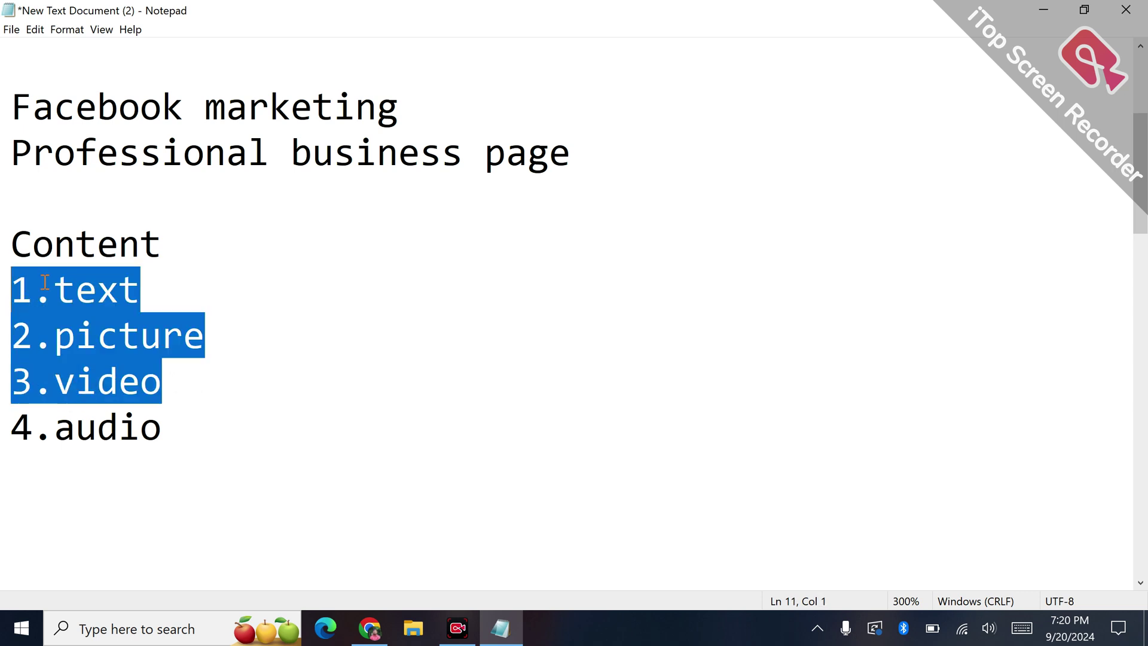
click(47, 286)
click(90, 333)
click(117, 375)
key(End)
key(shift+Home)
key(shift+Up)
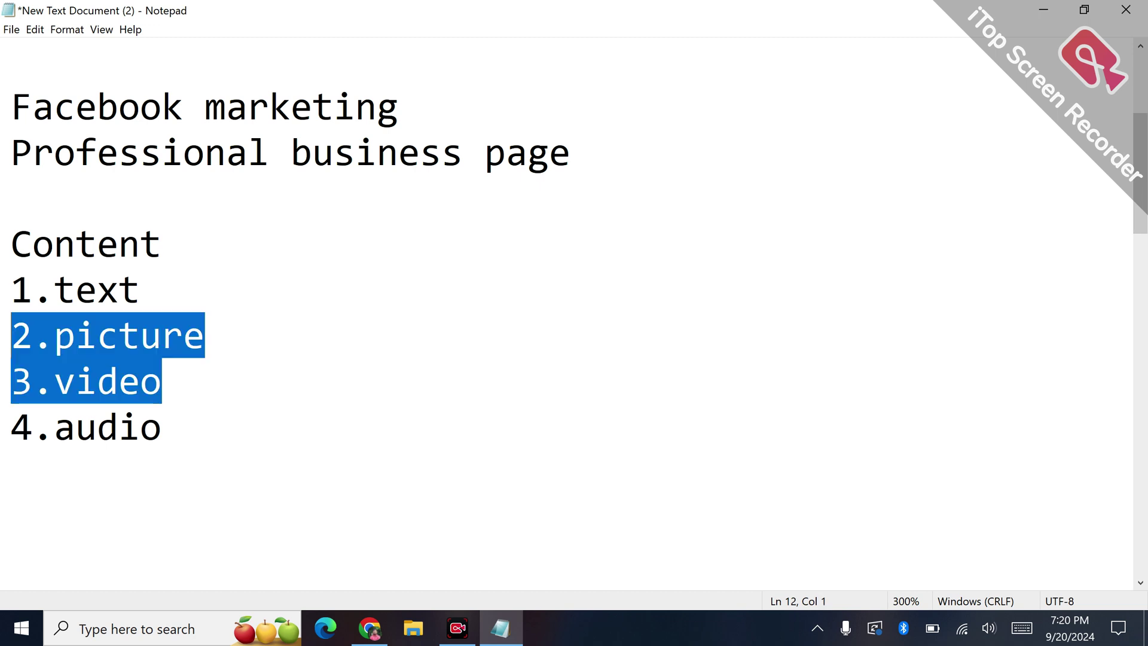
key(shift+Up)
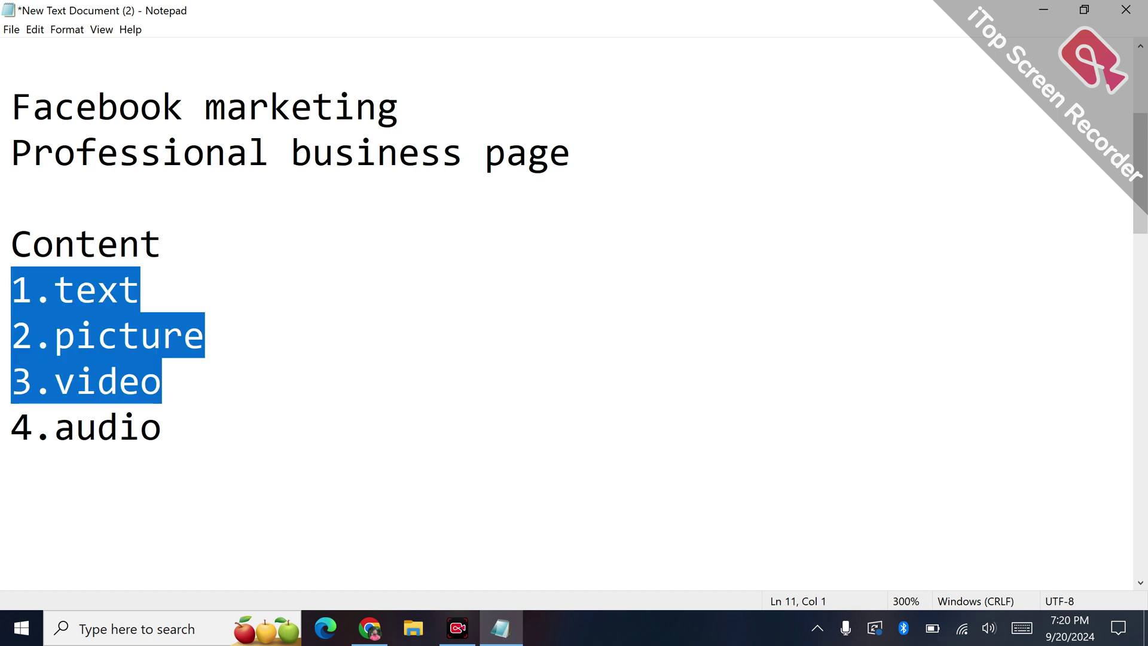
click(119, 287)
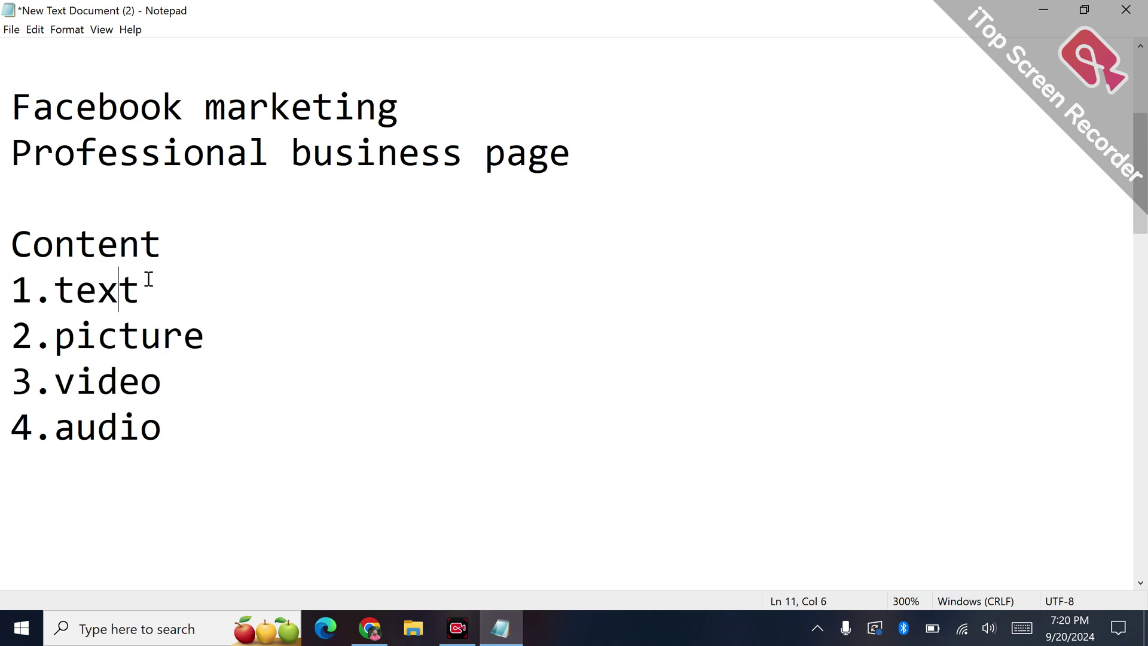
drag(140, 286, 40, 279)
click(205, 327)
drag(156, 285, 48, 283)
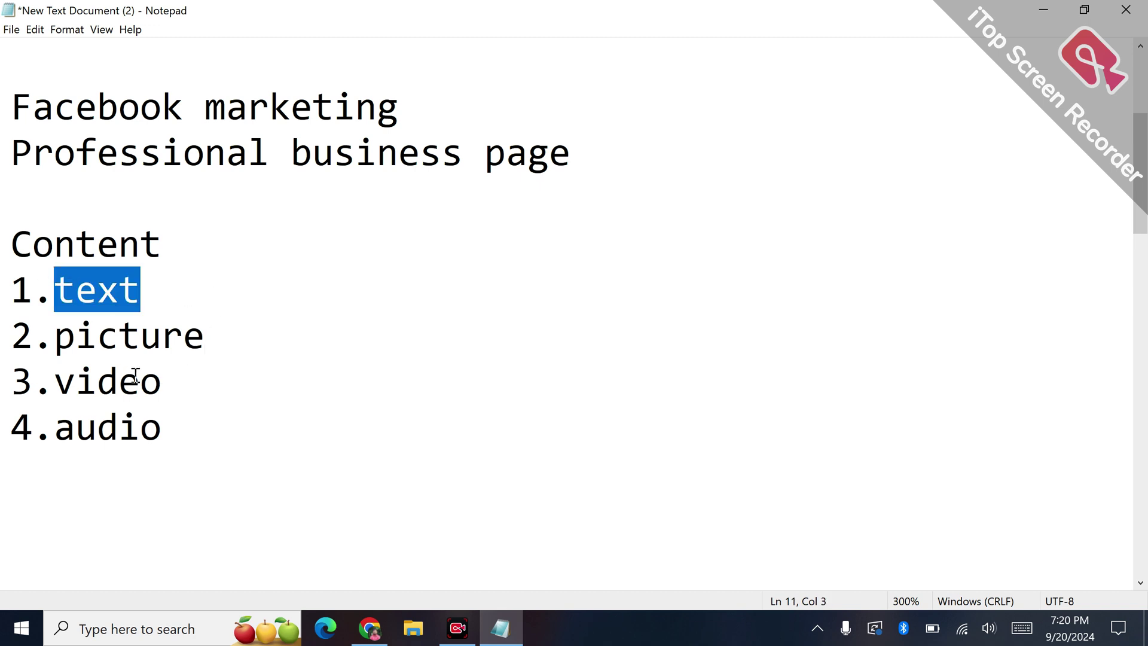
click(154, 377)
drag(205, 332, 39, 330)
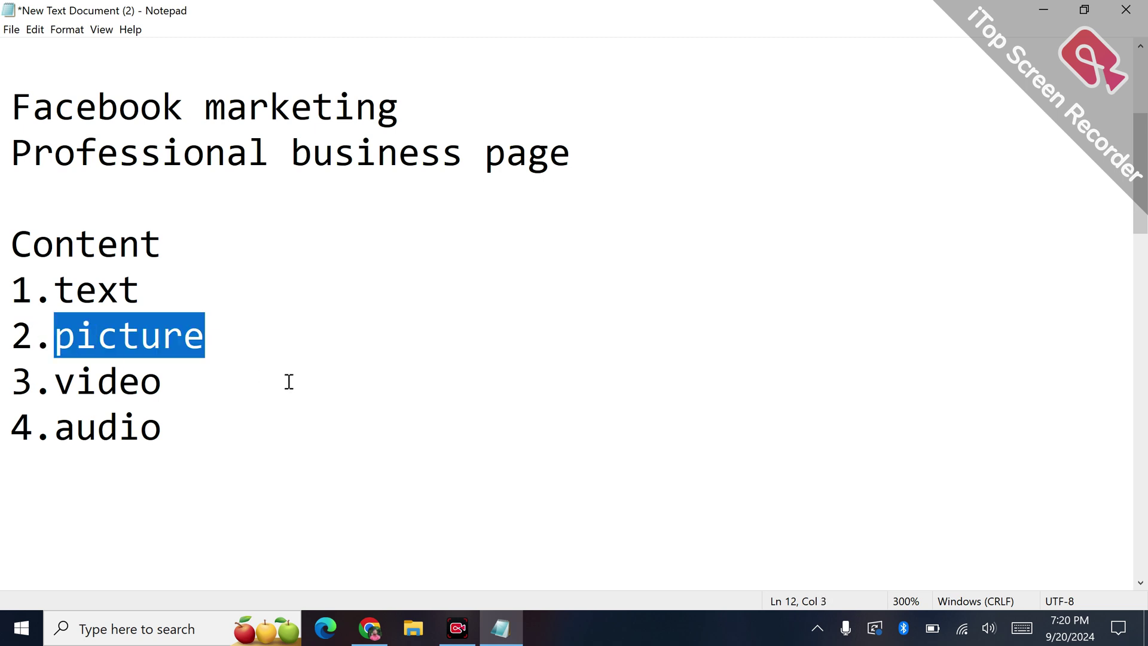
Append '(post design)' to the 2.picture item and highlight the line
click(255, 332)
text(())
key(Left)
text(post desi)
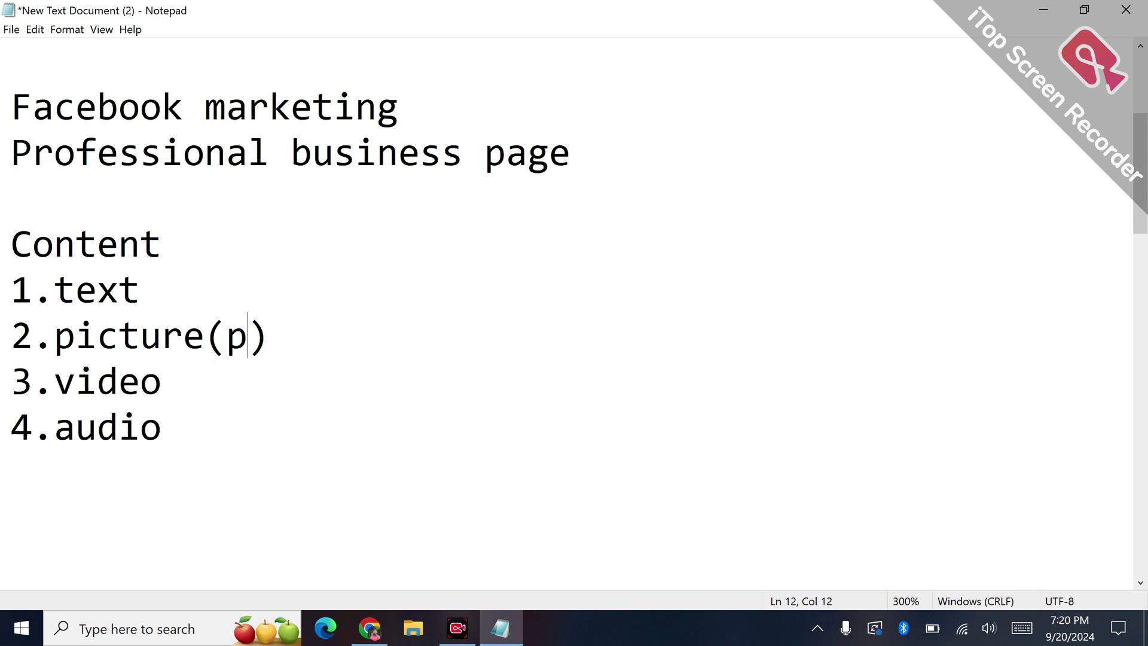
text(gn)
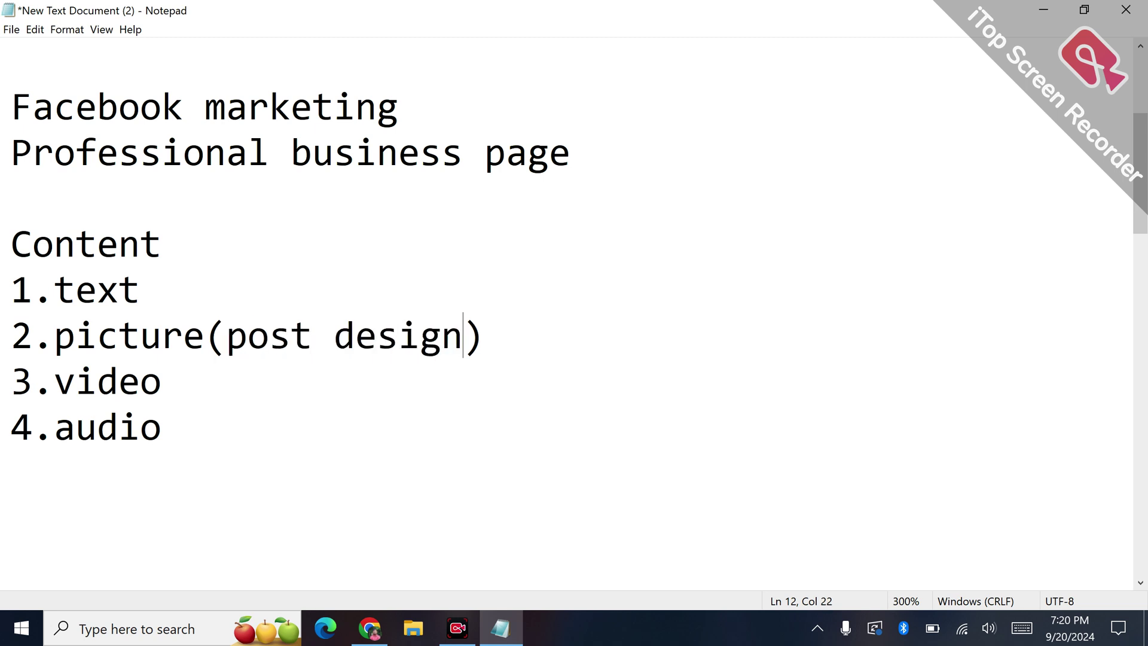
key(Right)
drag(485, 334, 56, 321)
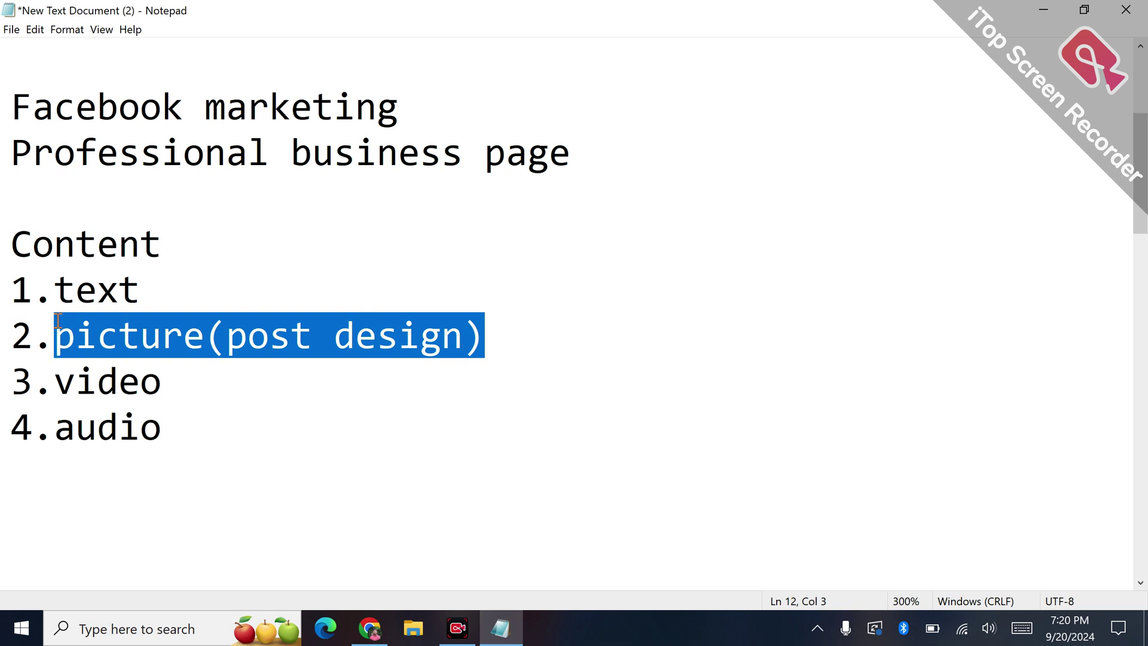
Highlight the picture(post design) and video items in the Content list
click(61, 324)
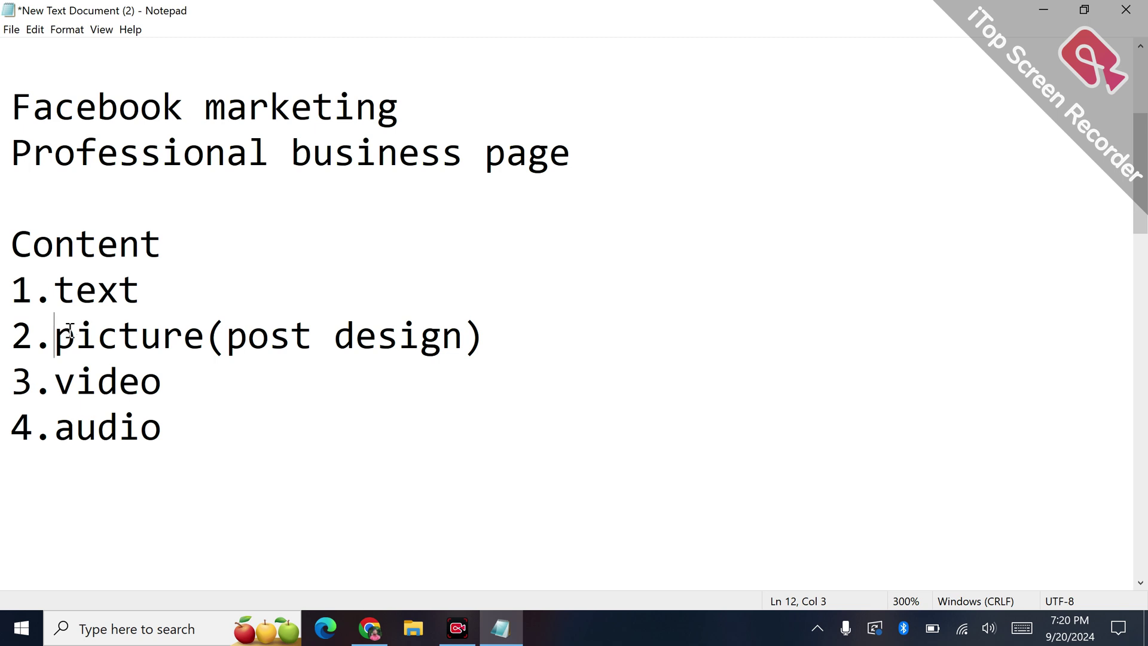
drag(48, 330, 560, 347)
drag(167, 366, 54, 370)
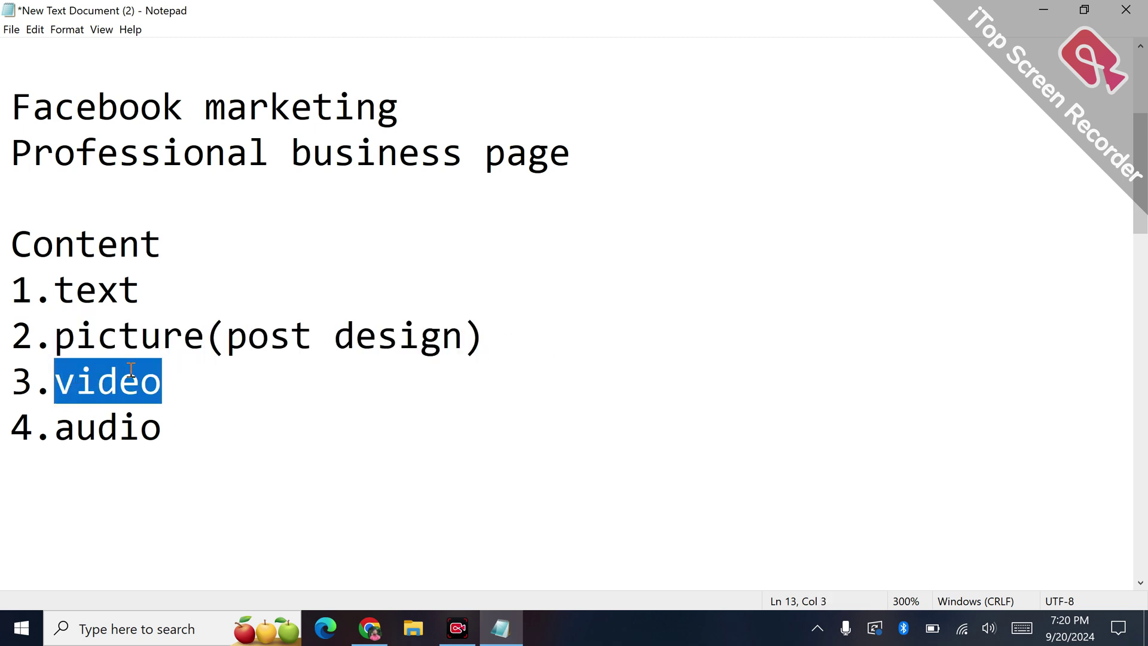
click(150, 379)
drag(54, 333, 484, 333)
click(497, 330)
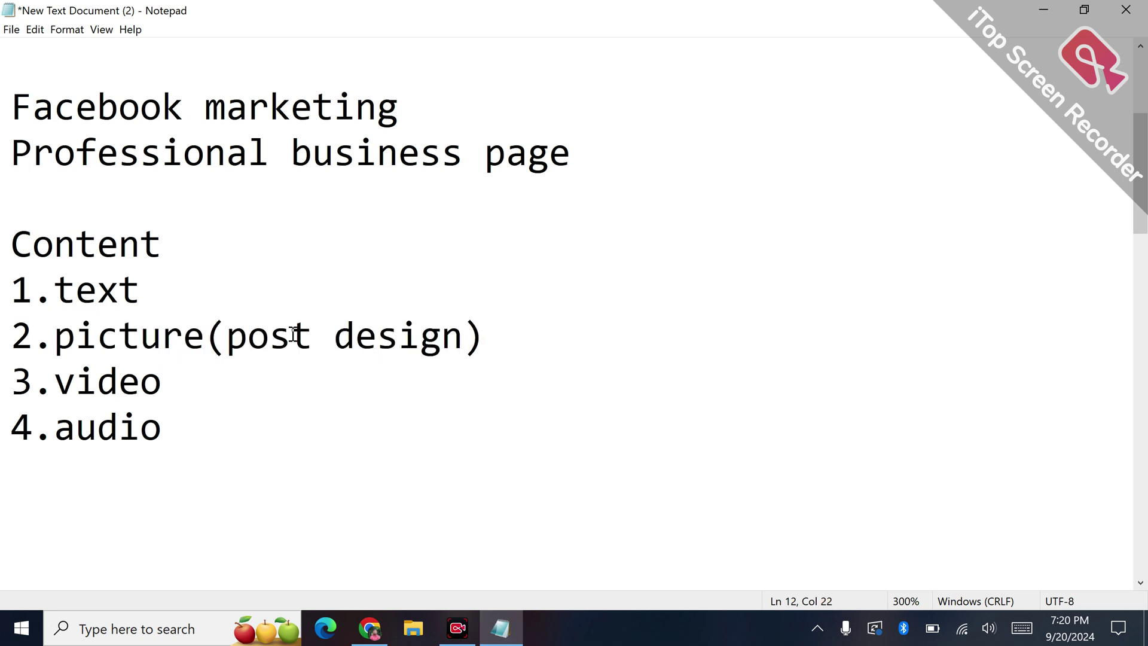
drag(478, 330, 55, 342)
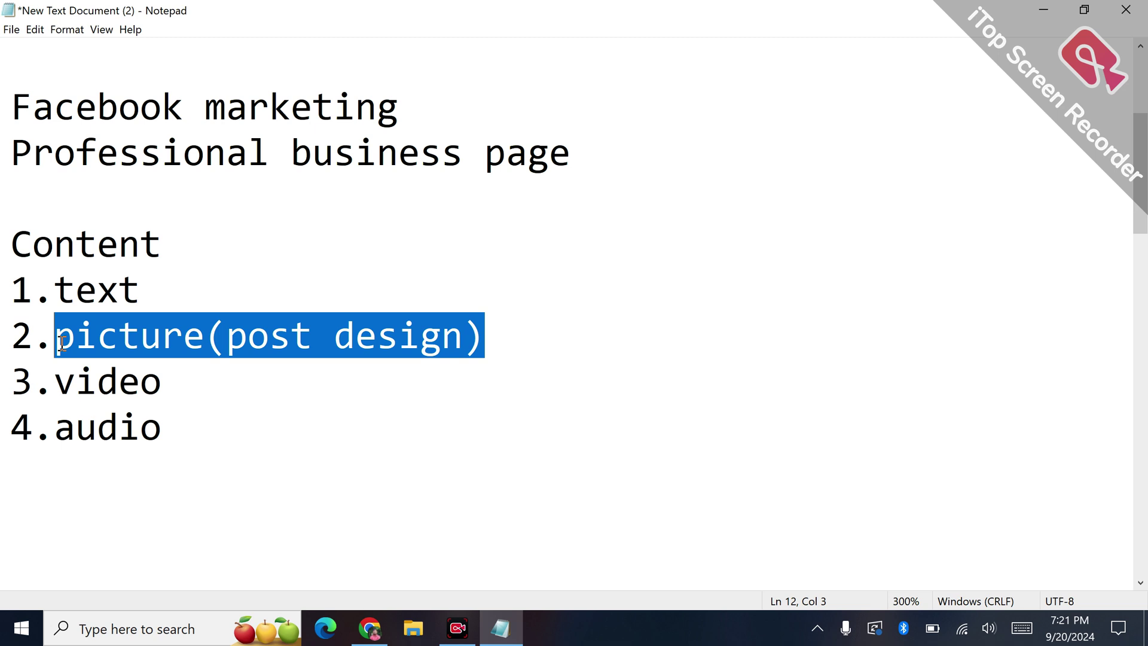
click(155, 383)
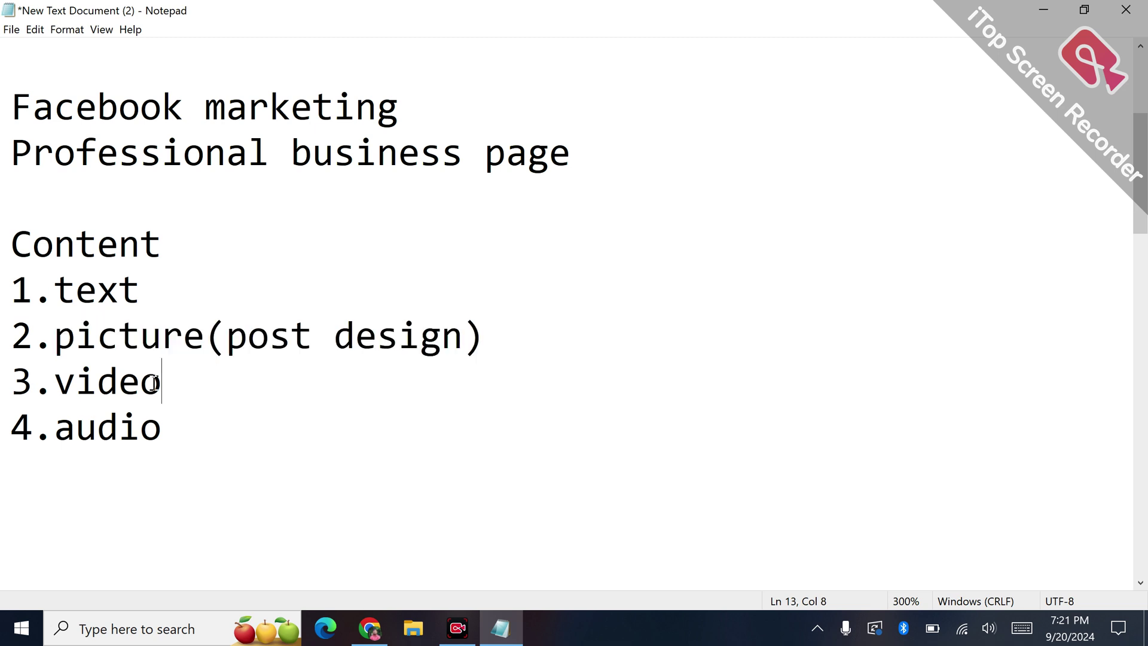
drag(50, 334, 488, 345)
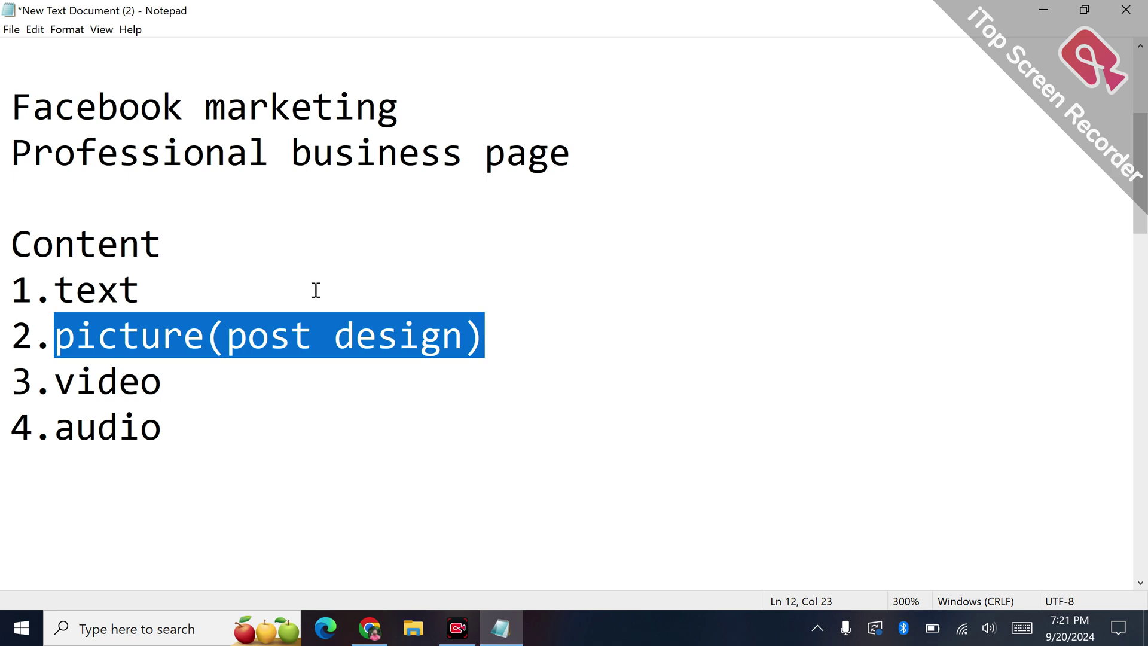
Highlight the Professional business page line, then switch to Chrome's Google ads folder
click(289, 330)
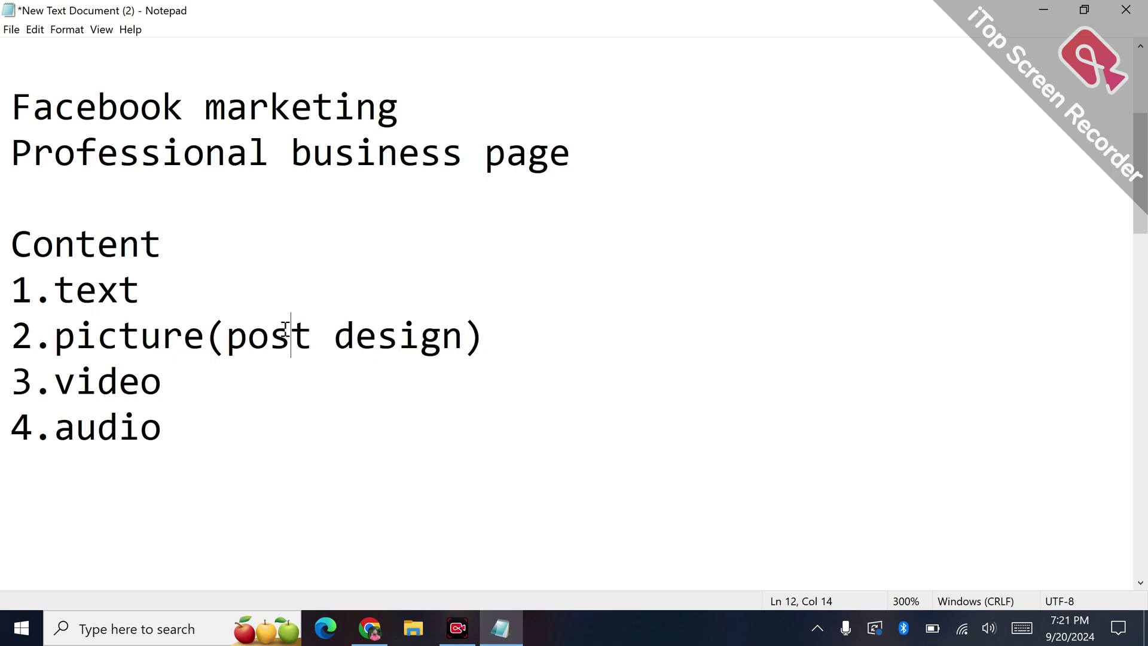
scroll(308, 340, up, 2)
scroll(123, 368, down, 1)
drag(16, 304, 619, 277)
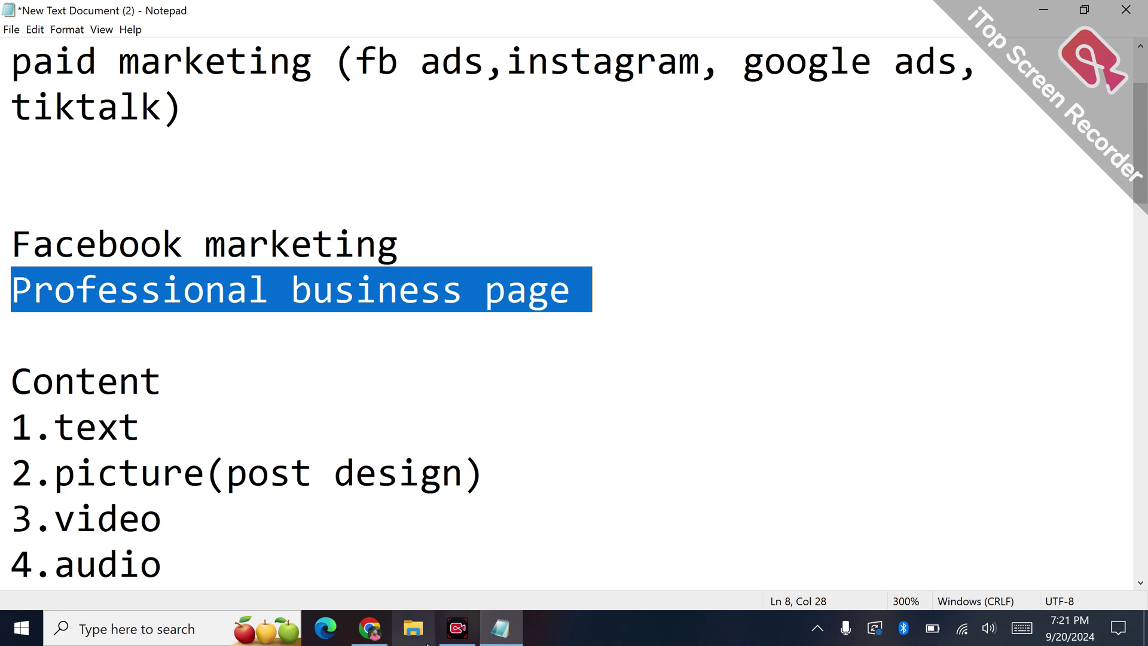
click(370, 638)
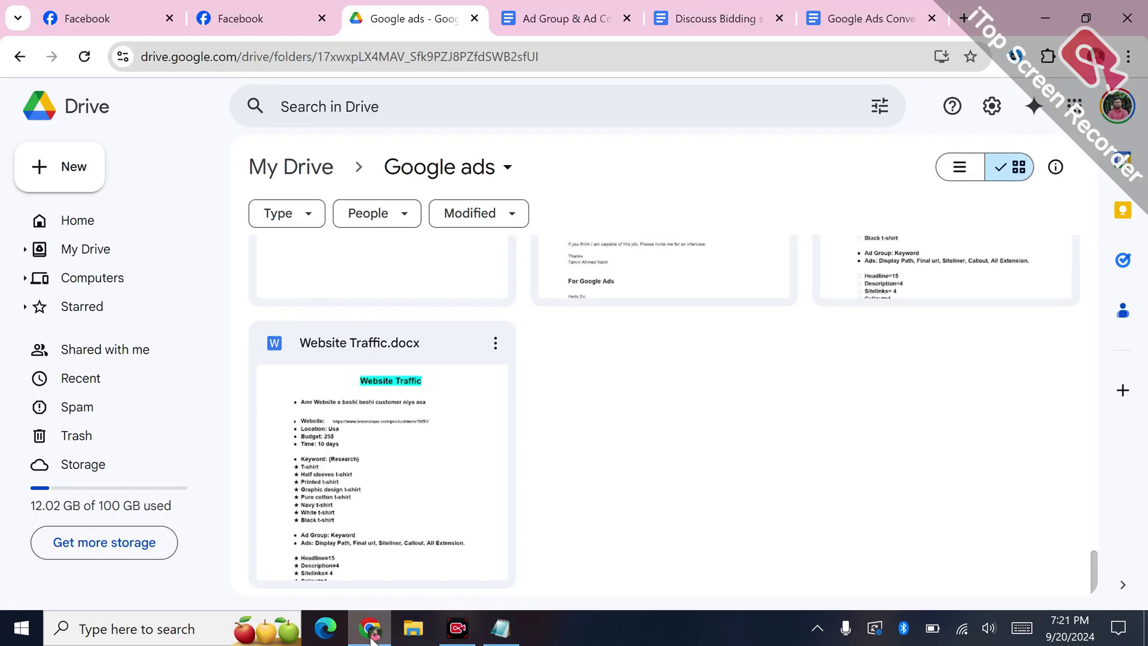
Open a new Incognito window and search for 'fivirr' from the address bar
click(1132, 58)
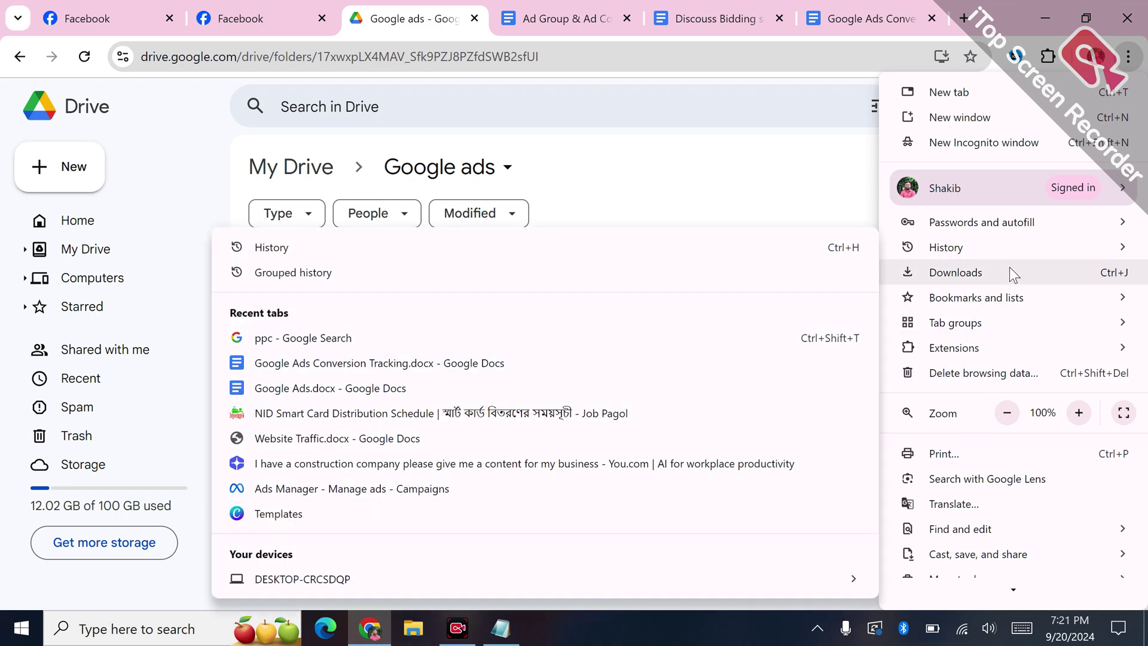
click(981, 151)
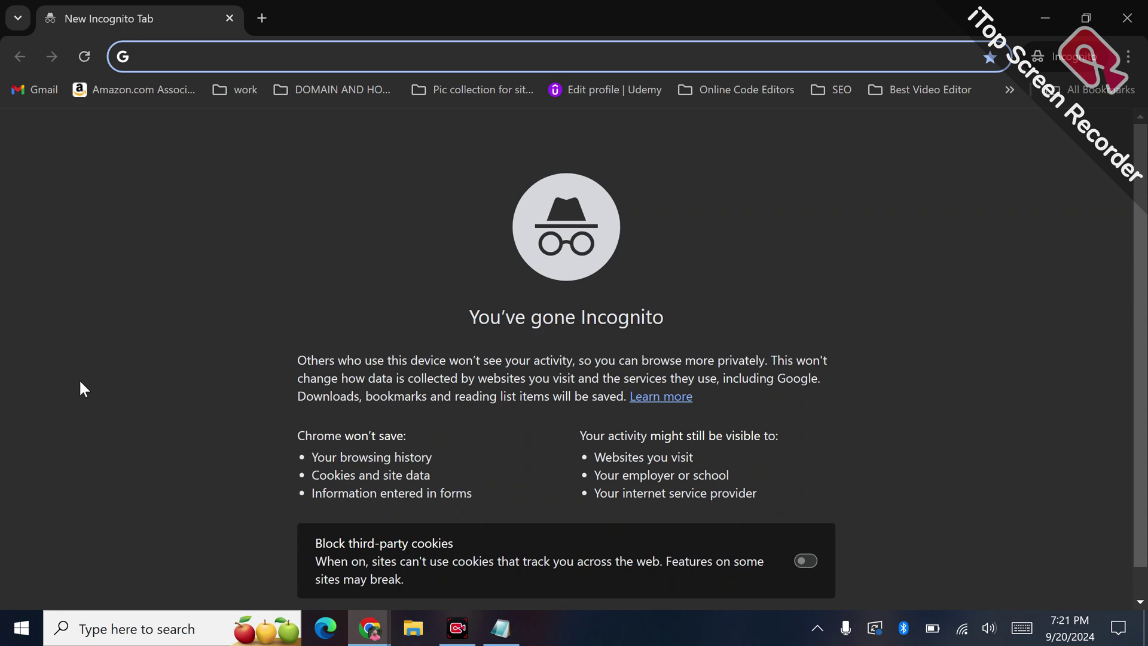
text(b)
key(BackSpace)
key(BackSpace)
text(fa)
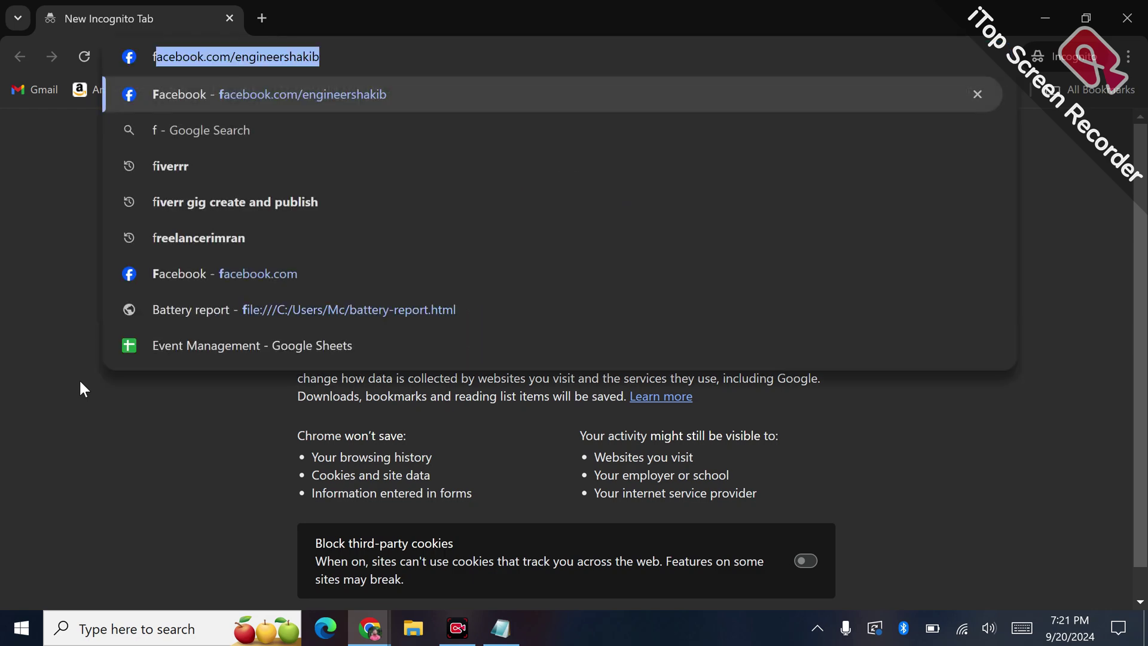
text(virr)
key(BackSpace)
key(BackSpace)
key(BackSpace)
key(BackSpace)
key(BackSpace)
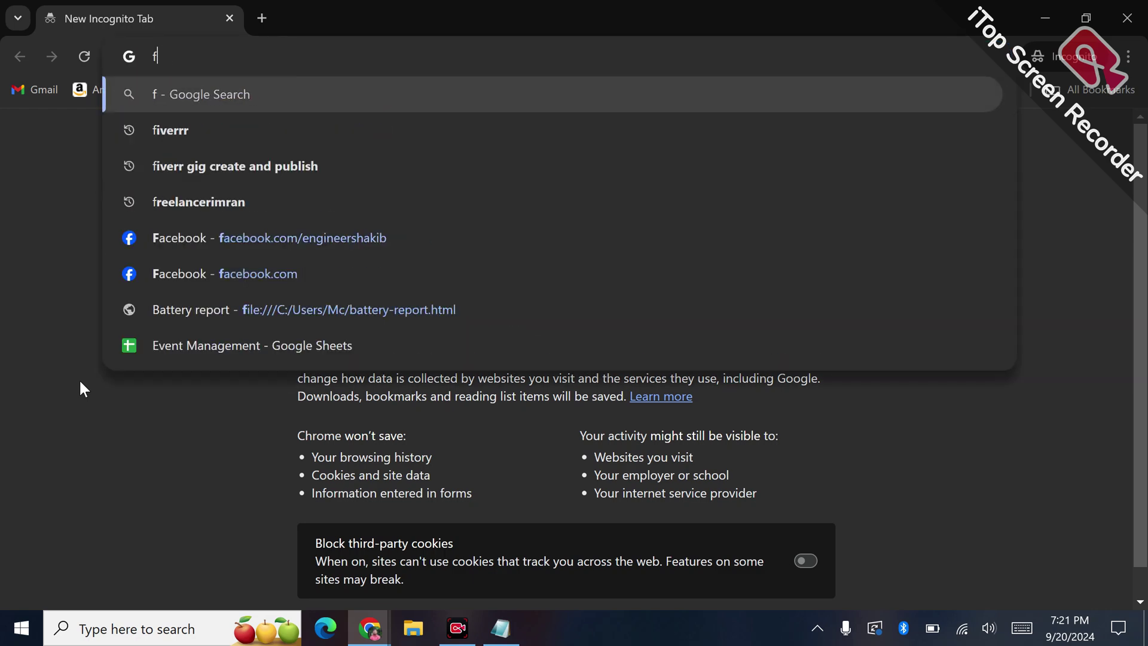
text(ivirr)
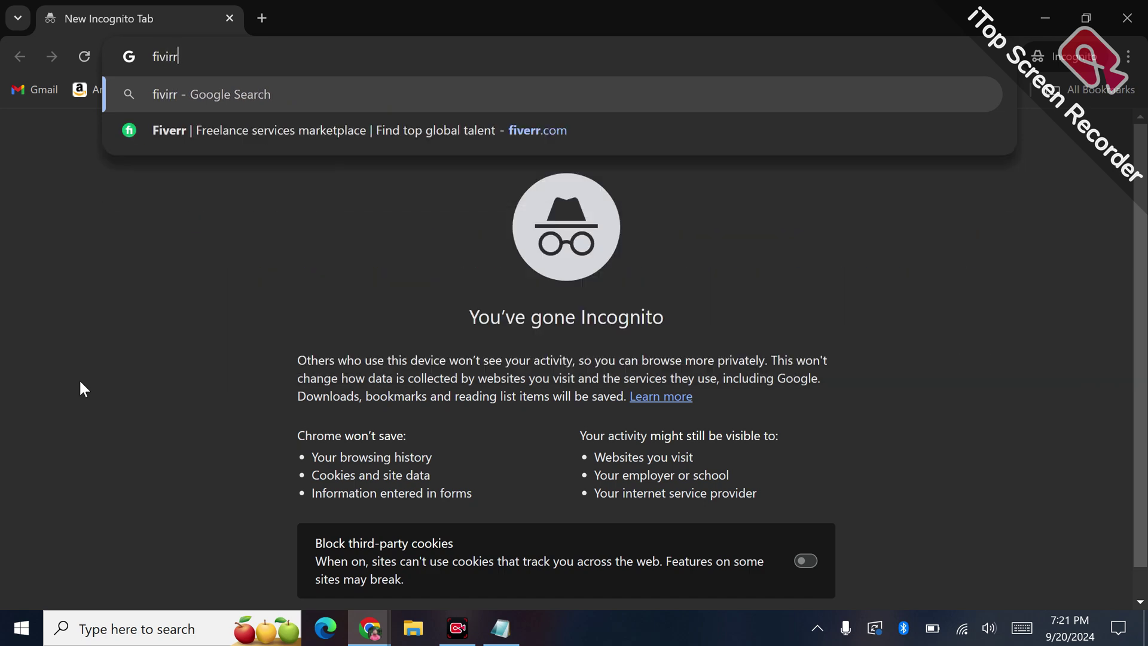
key(Return)
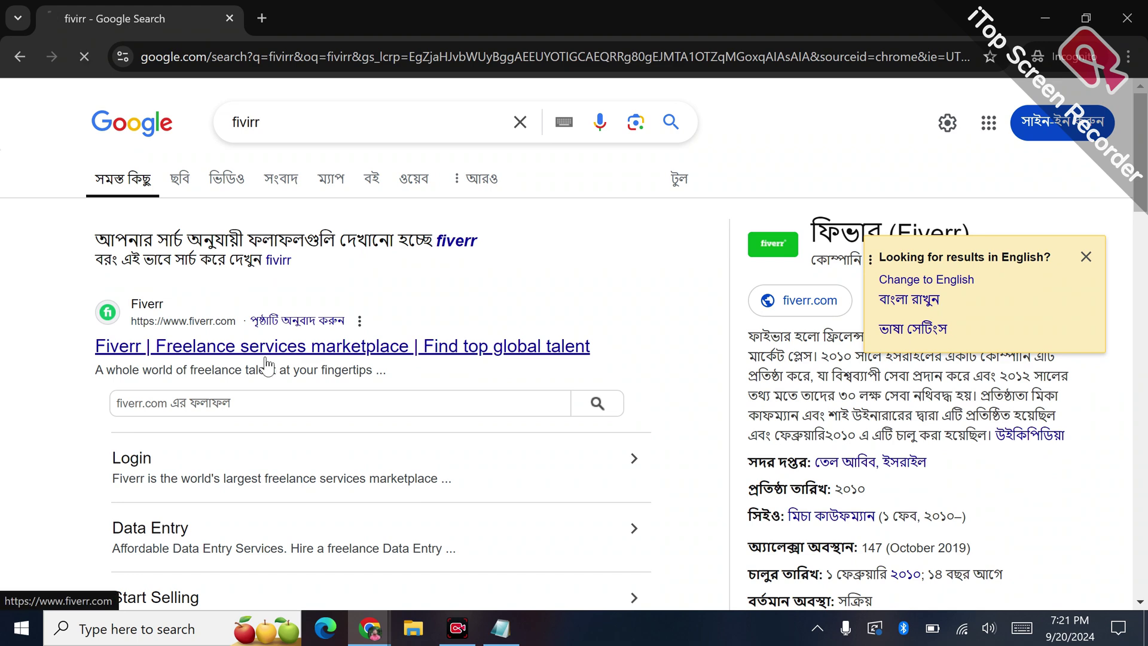
Open Fiverr, type 'facebook page cre' and choose the 'facebook business page create' suggestion
click(401, 487)
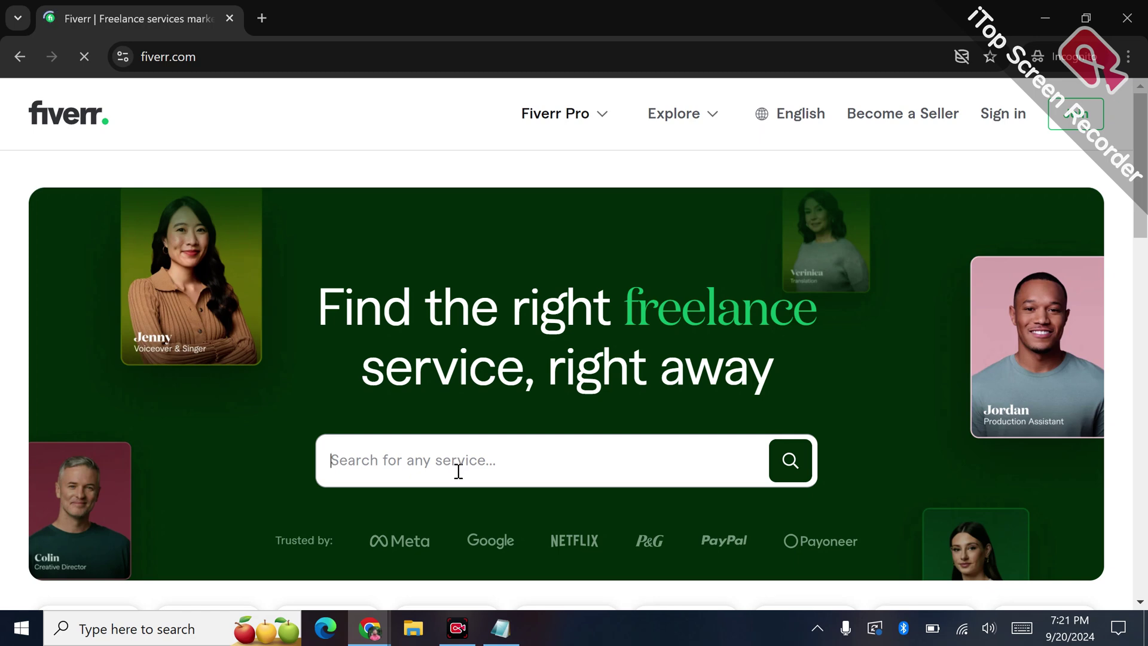
text(f)
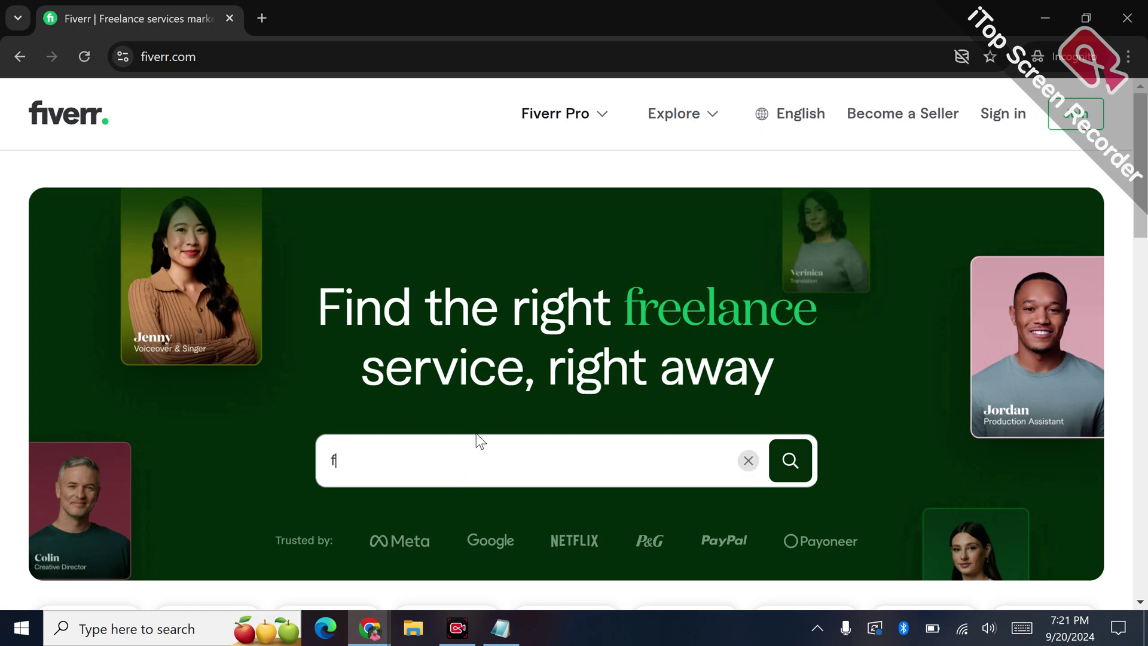
text(aceb)
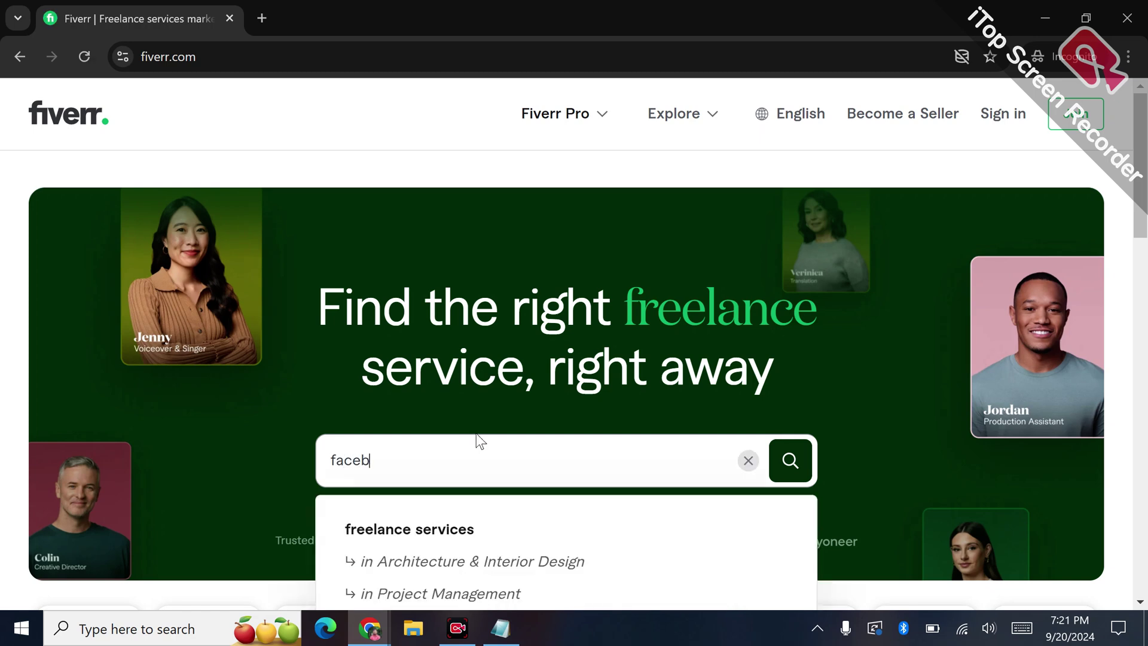
text(ook p)
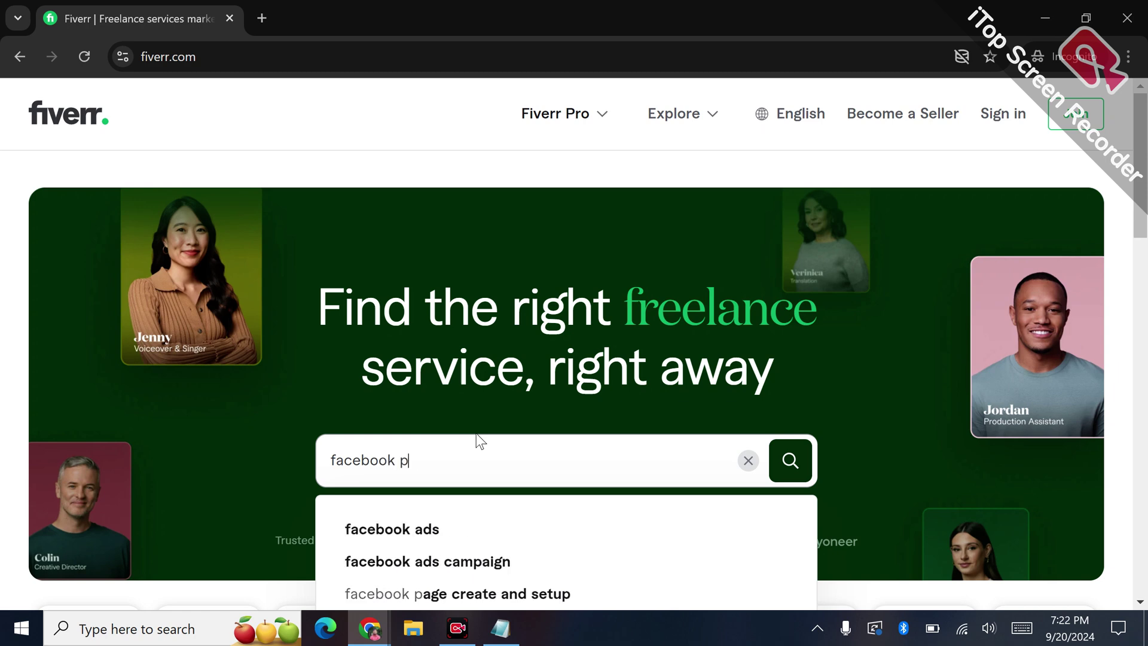
text(age cre)
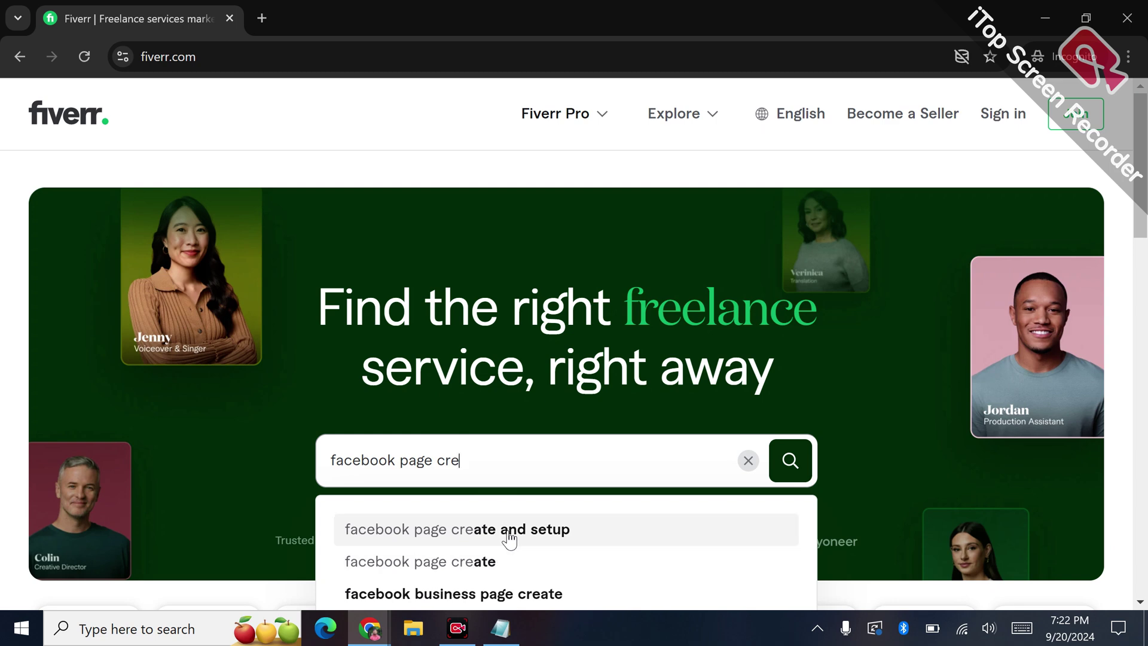
scroll(219, 460, down, 3)
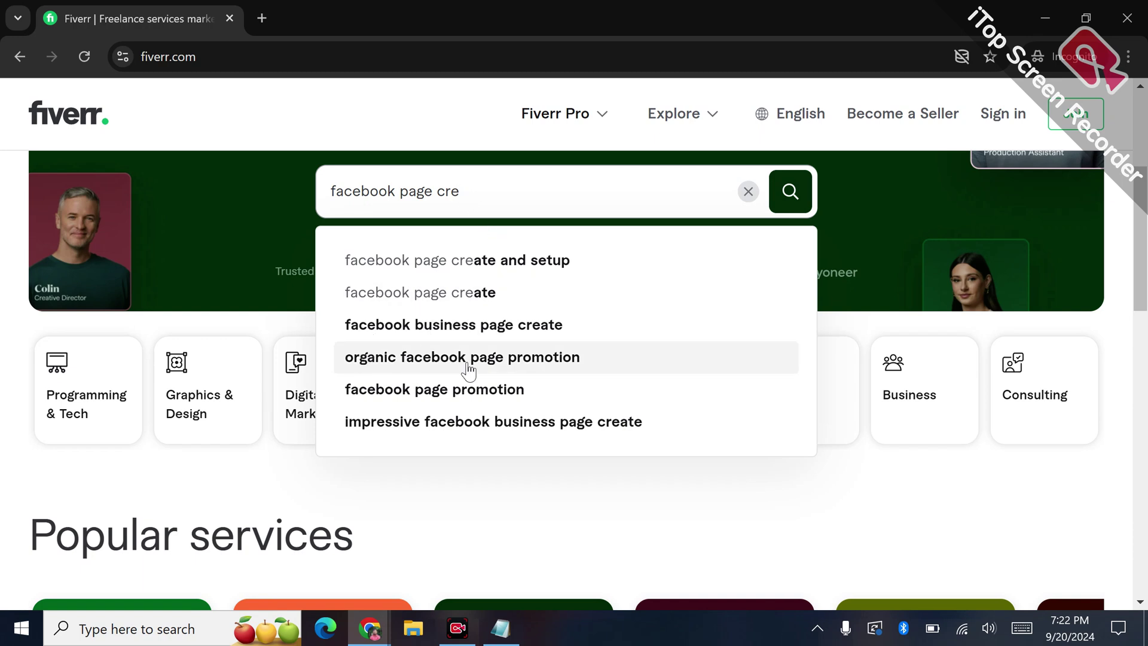
click(504, 328)
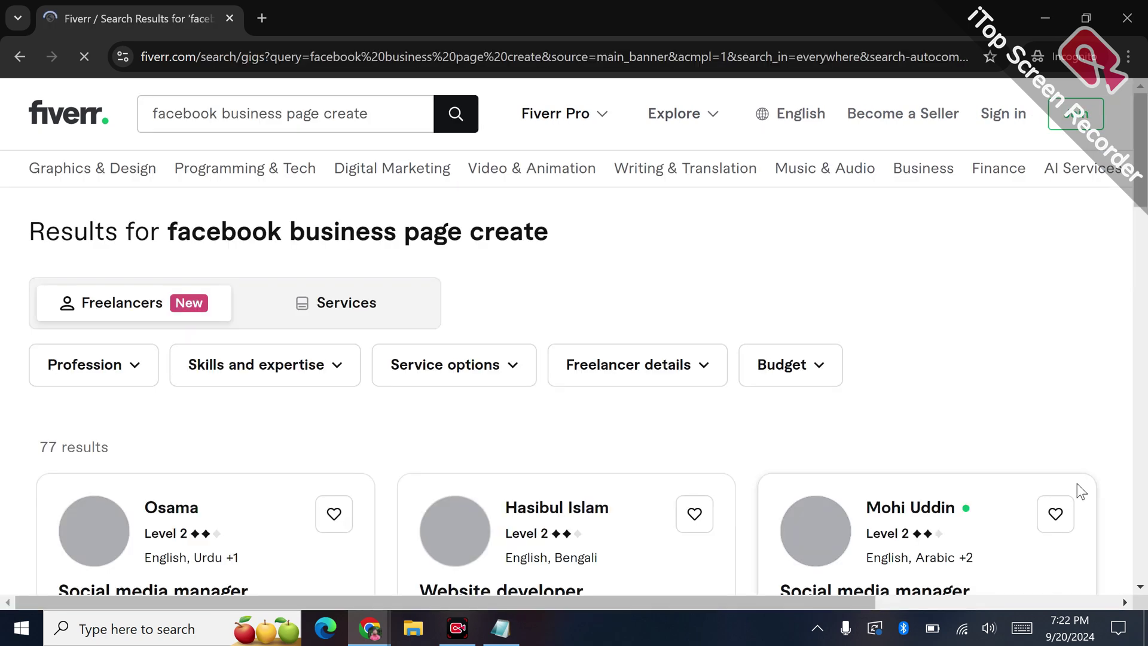
Dismiss the sign-up prompt and switch the results to the 59,000+ service gigs
scroll(395, 457, down, 3)
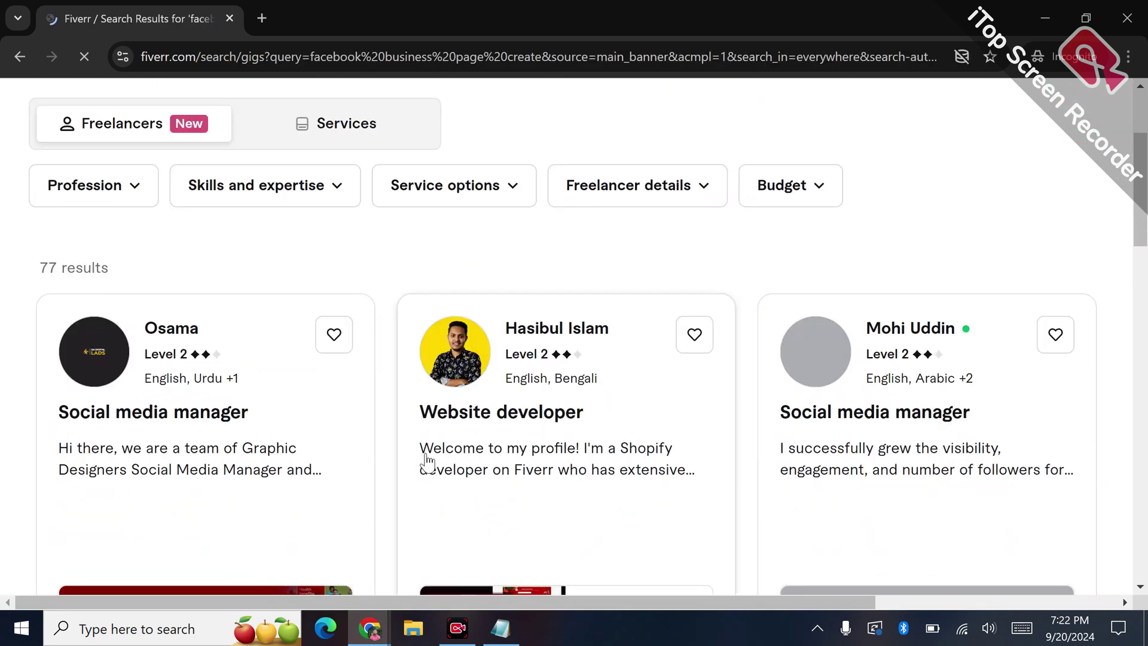
scroll(359, 454, up, 3)
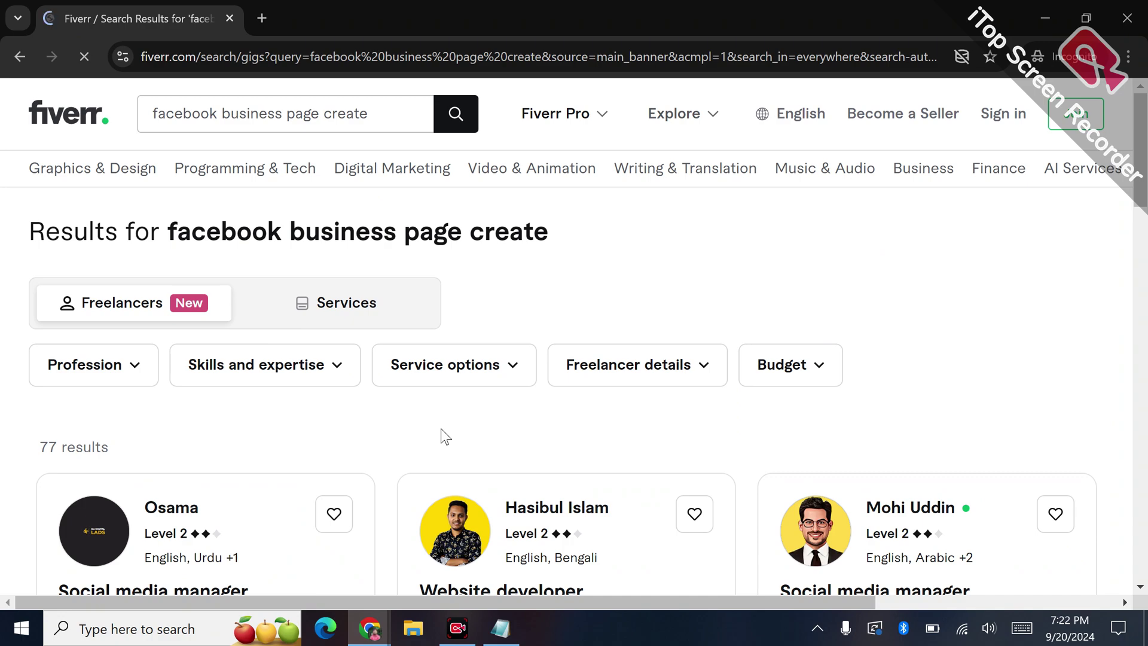
scroll(444, 431, down, 4)
scroll(411, 428, up, 5)
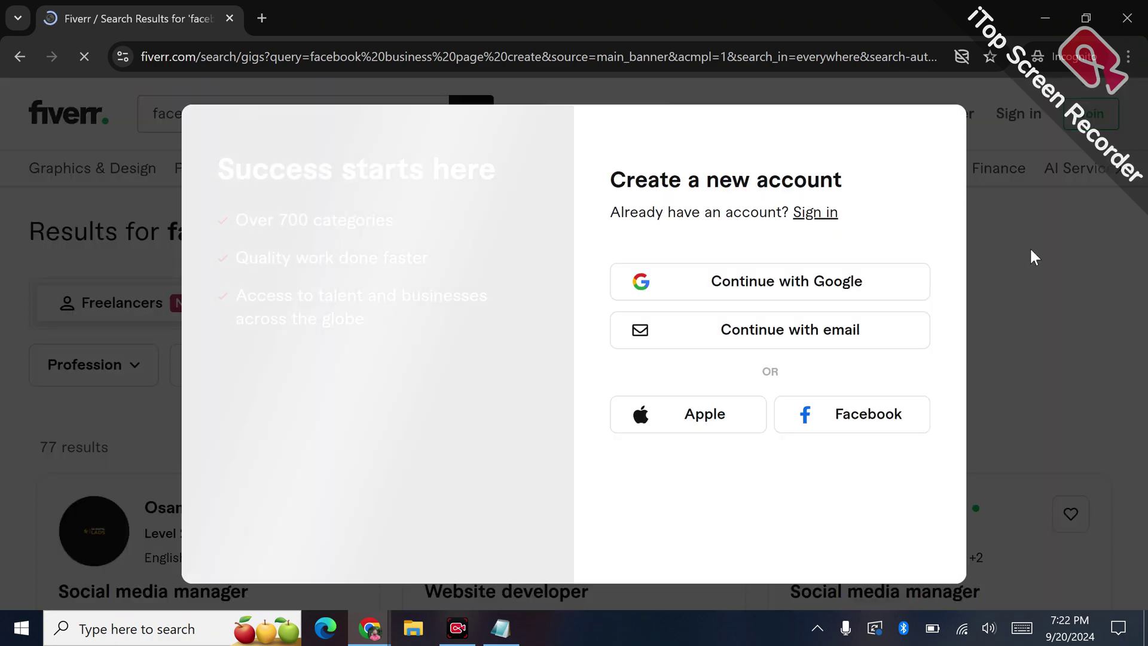
click(1034, 258)
click(328, 306)
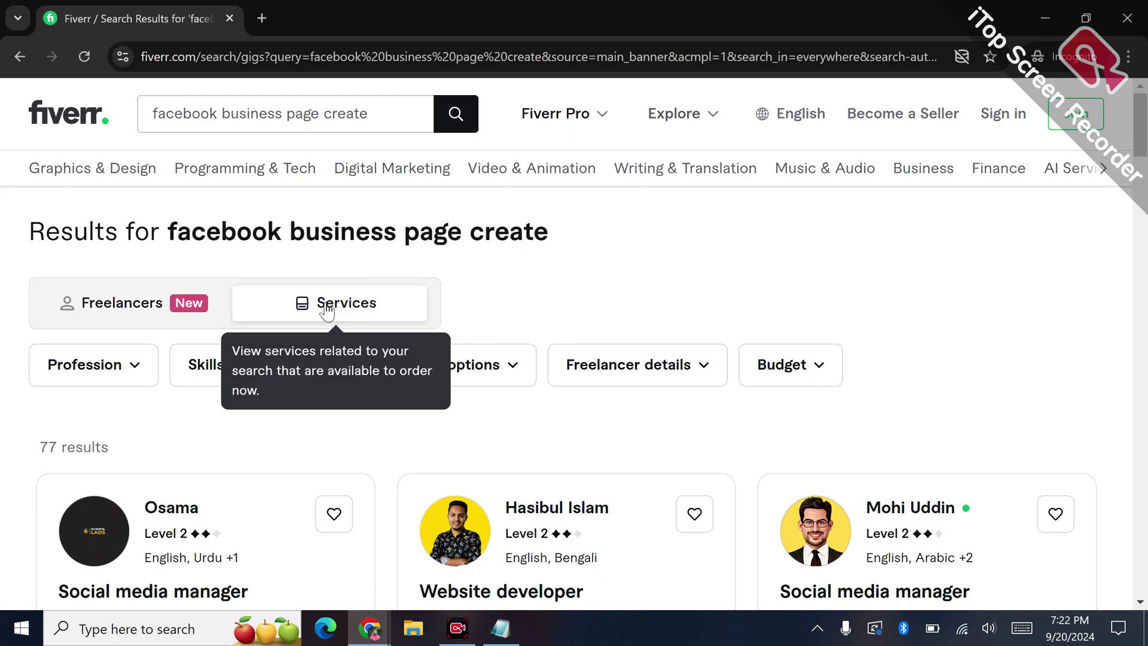
click(341, 300)
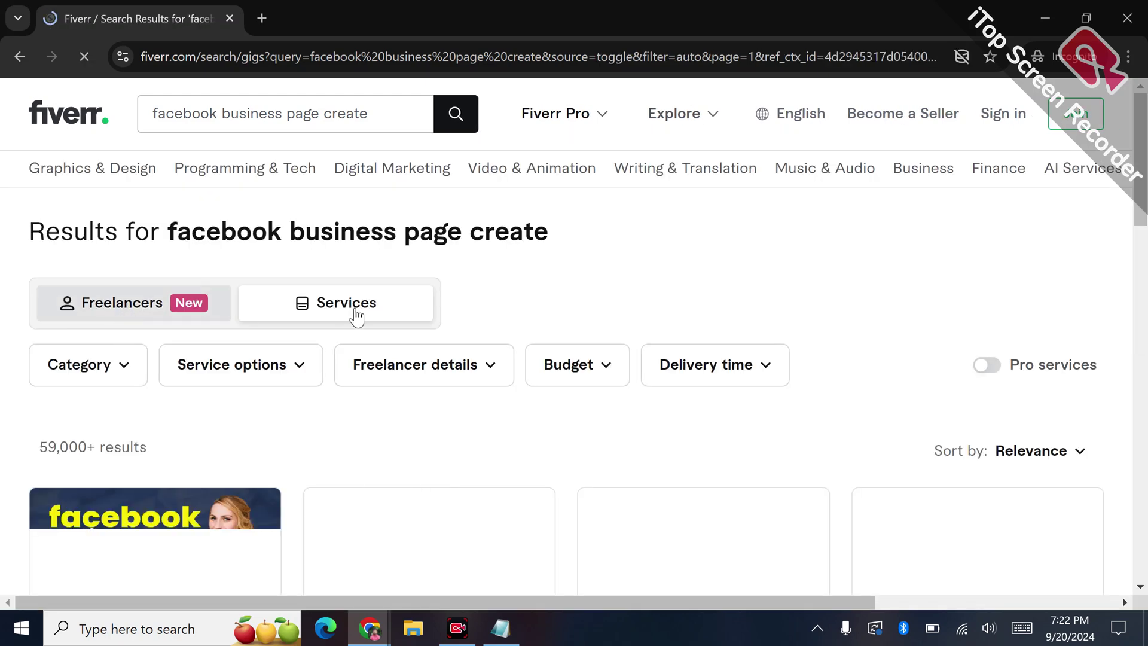
Open the fourth gig's seller profile (based in India) in a new tab, then return to results
scroll(425, 387, down, 3)
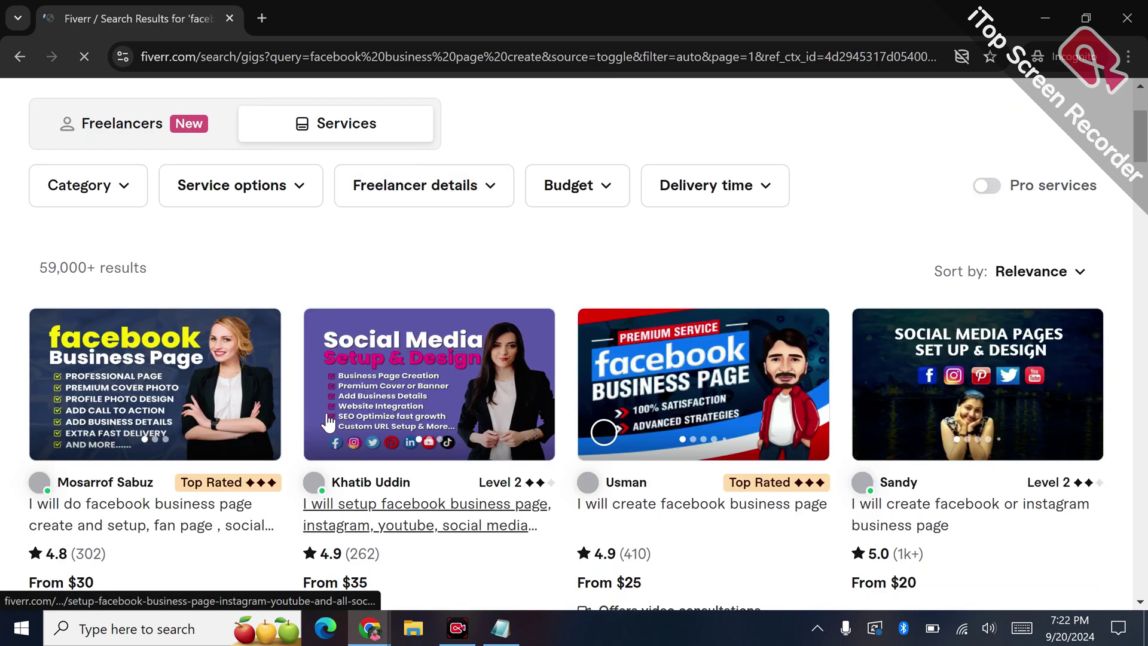
scroll(338, 428, down, 1)
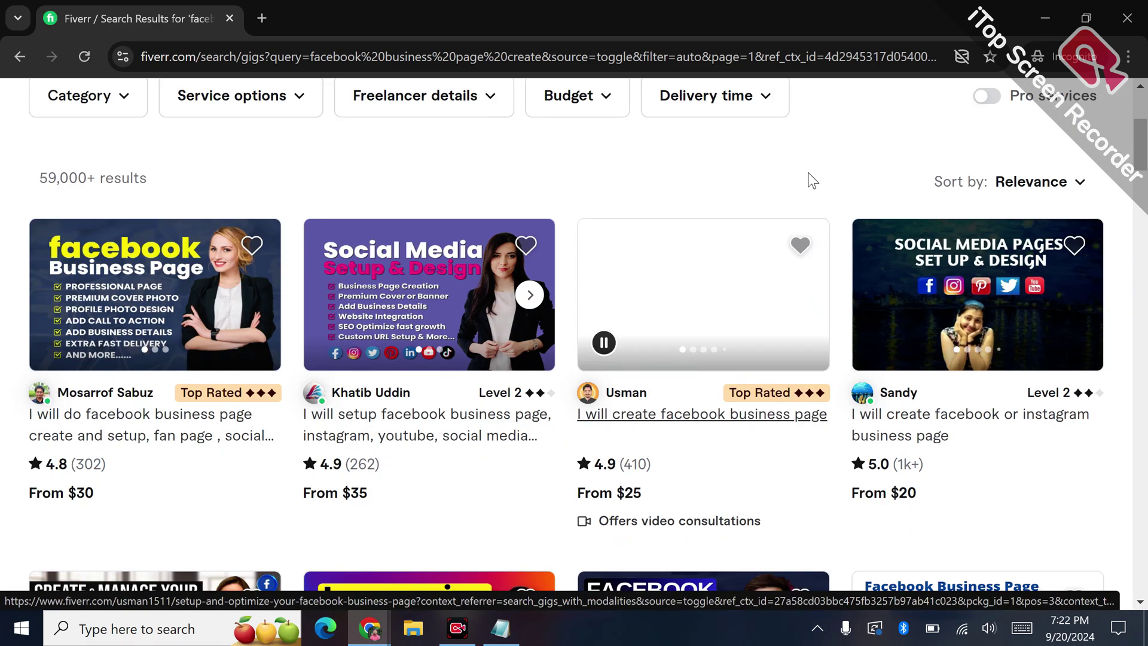
drag(622, 453, 635, 453)
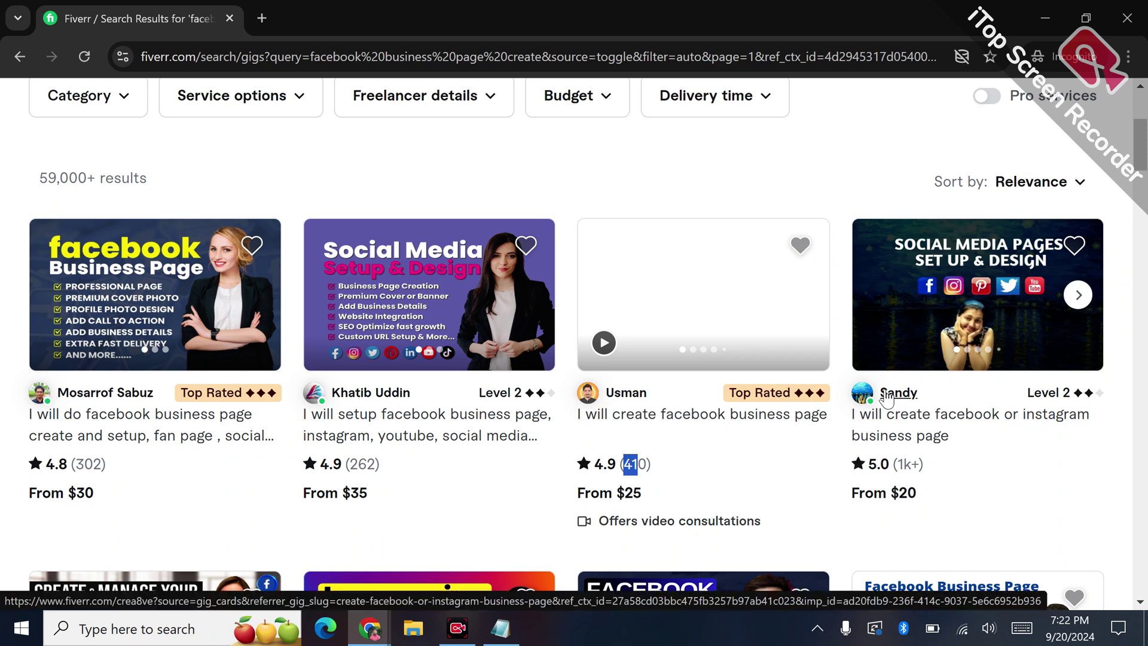
click(884, 392)
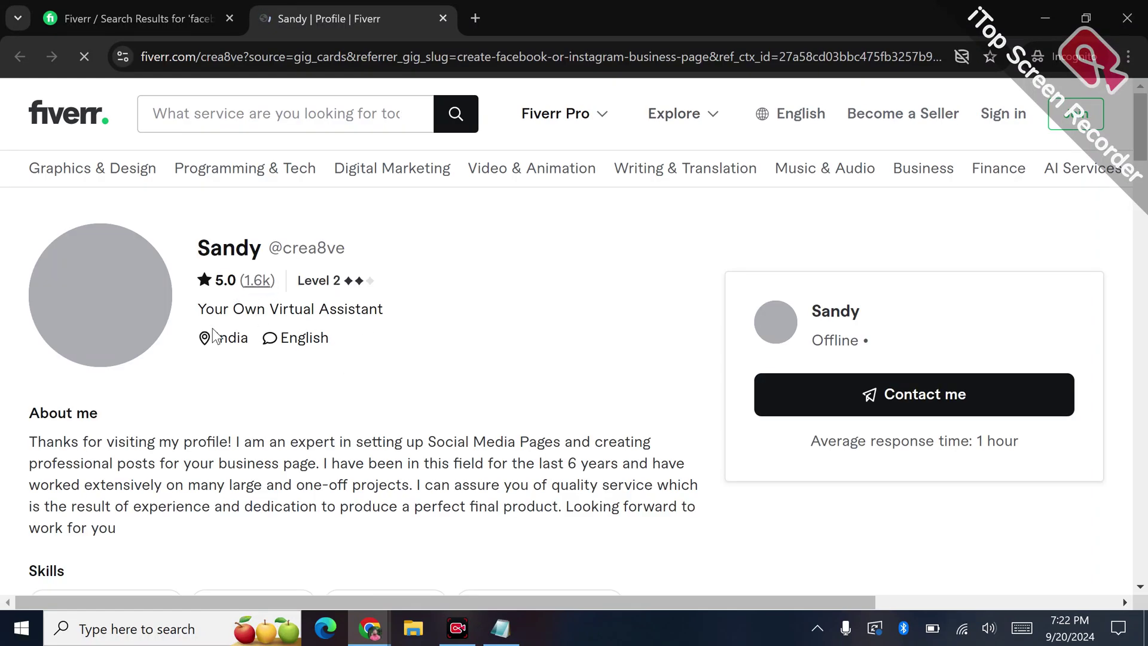
drag(215, 338, 250, 345)
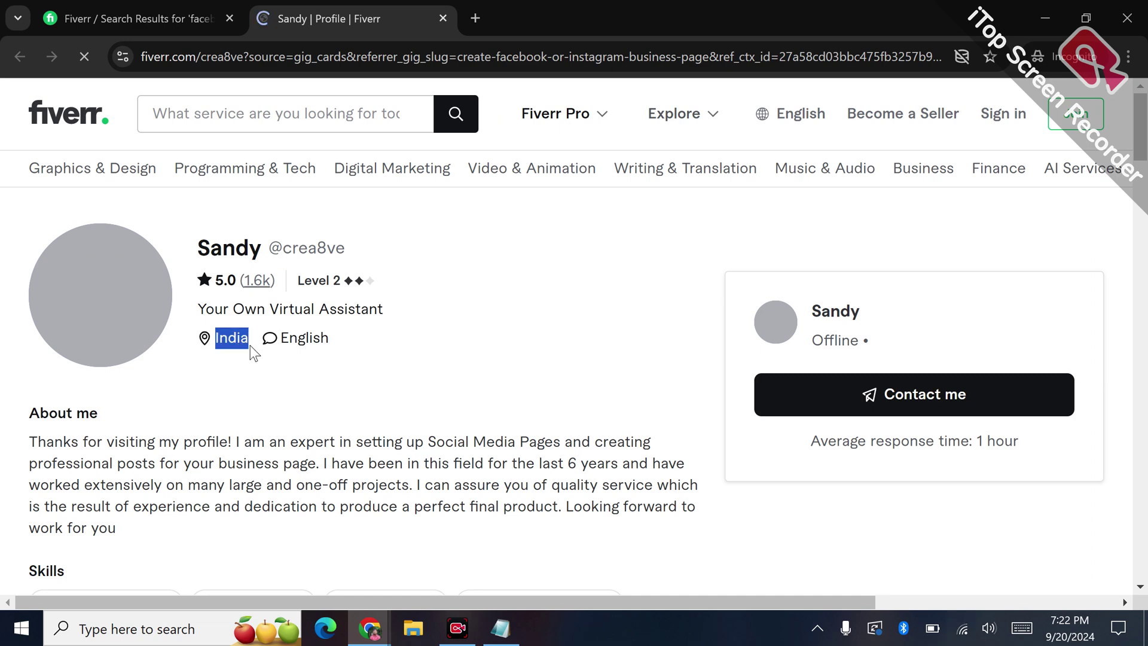
scroll(520, 415, down, 3)
scroll(422, 486, up, 2)
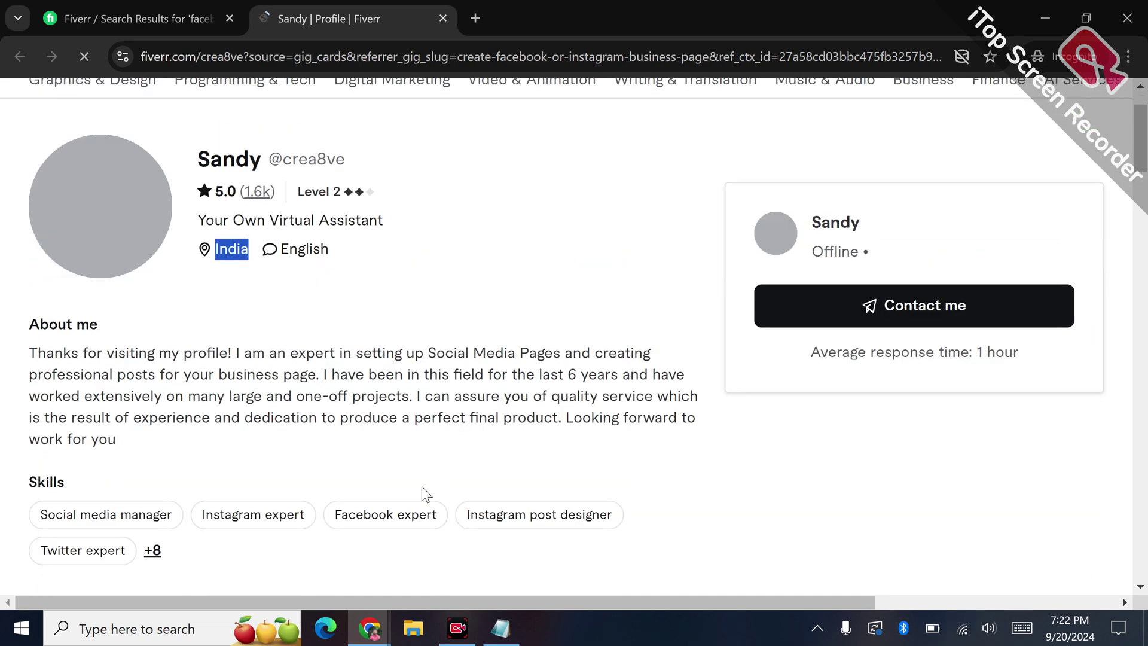
scroll(422, 486, up, 2)
click(189, 3)
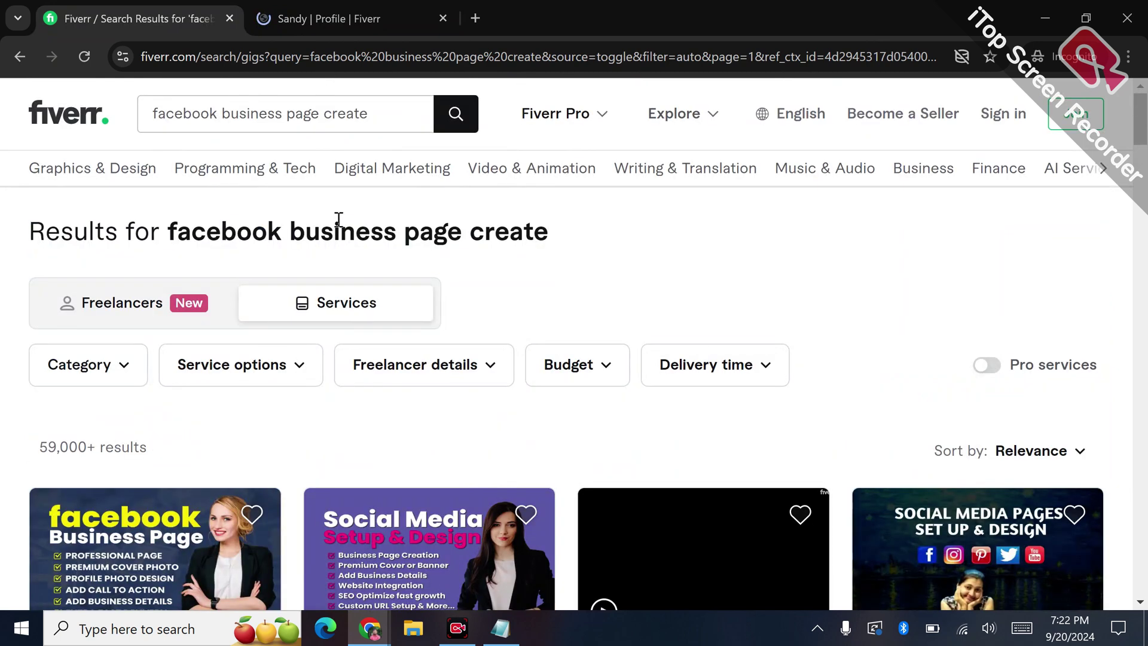
Search 'facebook page create and setup' and open the first gig, a $25 Basic package
click(378, 108)
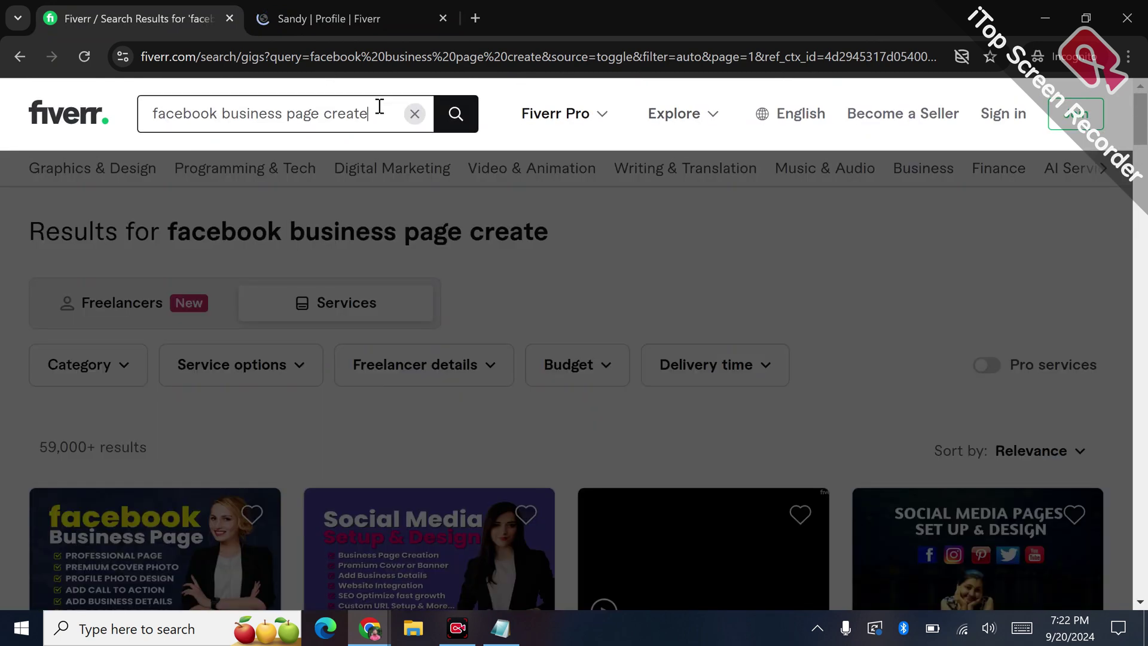
drag(380, 106, 103, 169)
text(fCW)
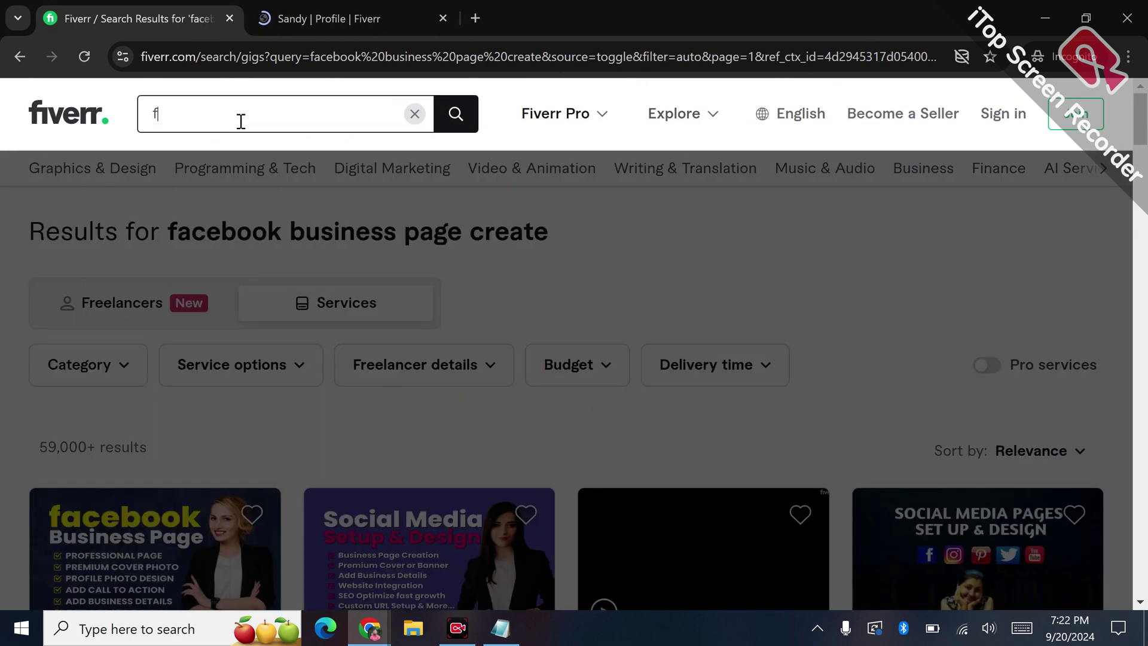
key(BackSpace)
key(BackSpace)
key(BackSpace)
key(BackSpace)
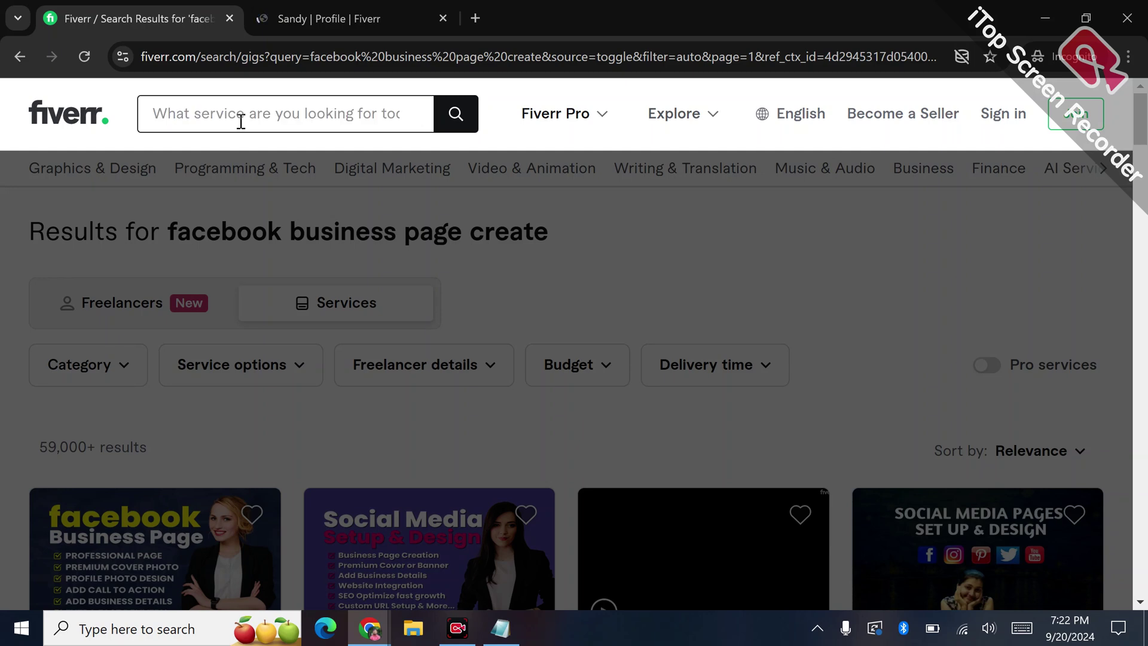
text(d)
text(acebook pag)
text(e create)
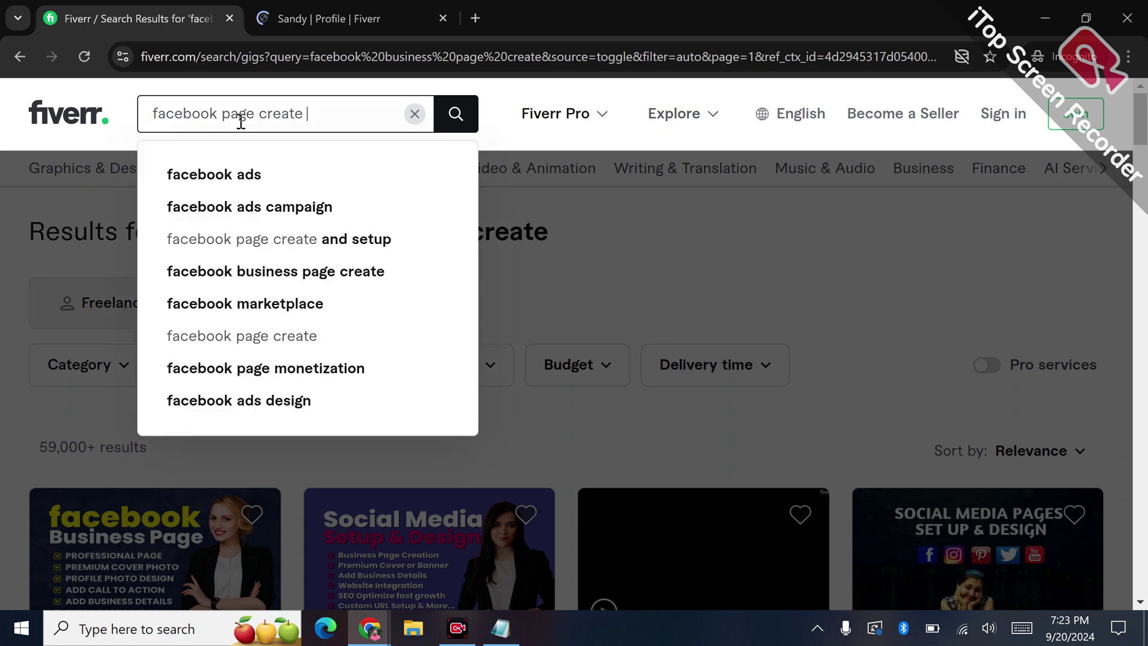
click(368, 179)
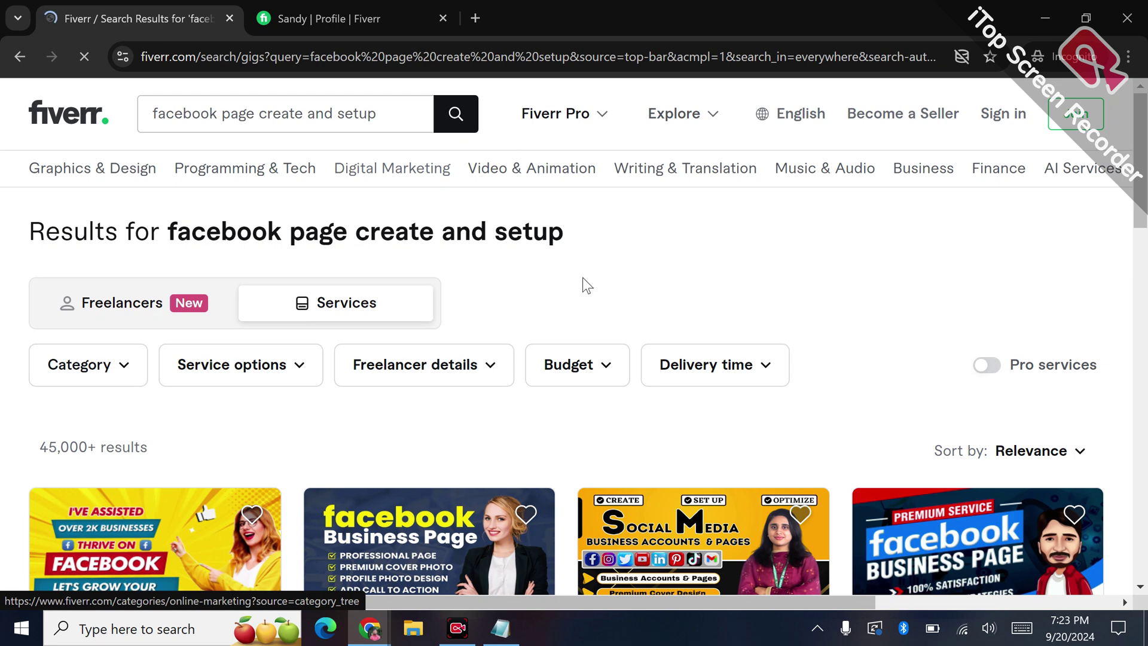
scroll(13, 512, down, 1)
click(154, 488)
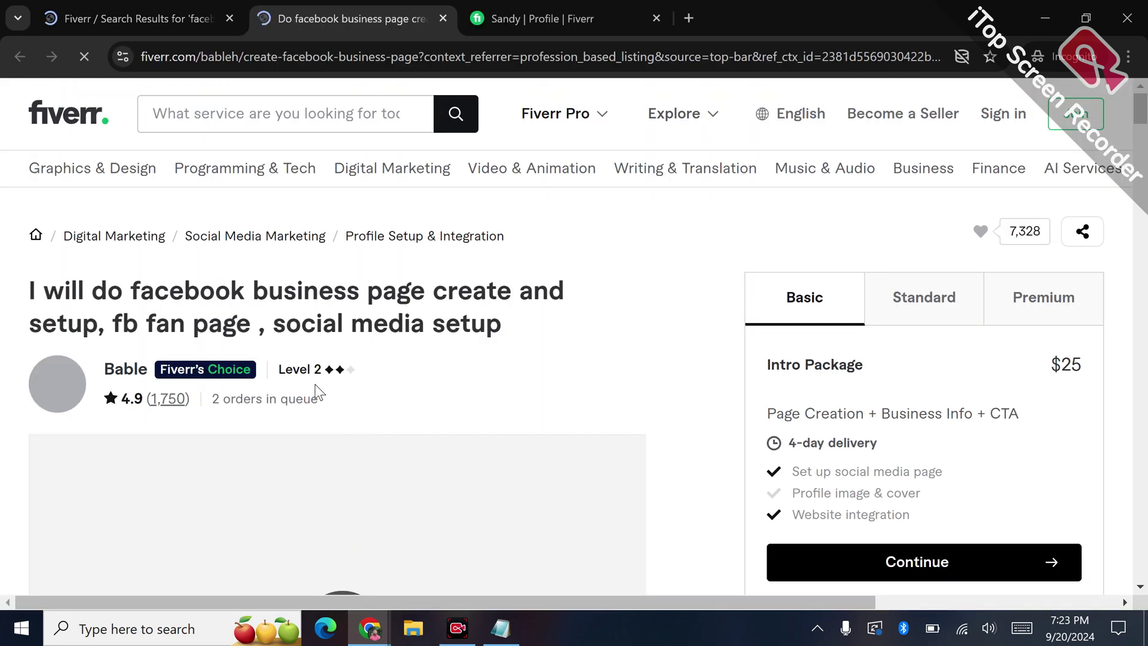
Note the gig's 2 orders in queue and $25 price, then view Standard and Premium packages
drag(206, 394, 323, 415)
scroll(687, 412, down, 4)
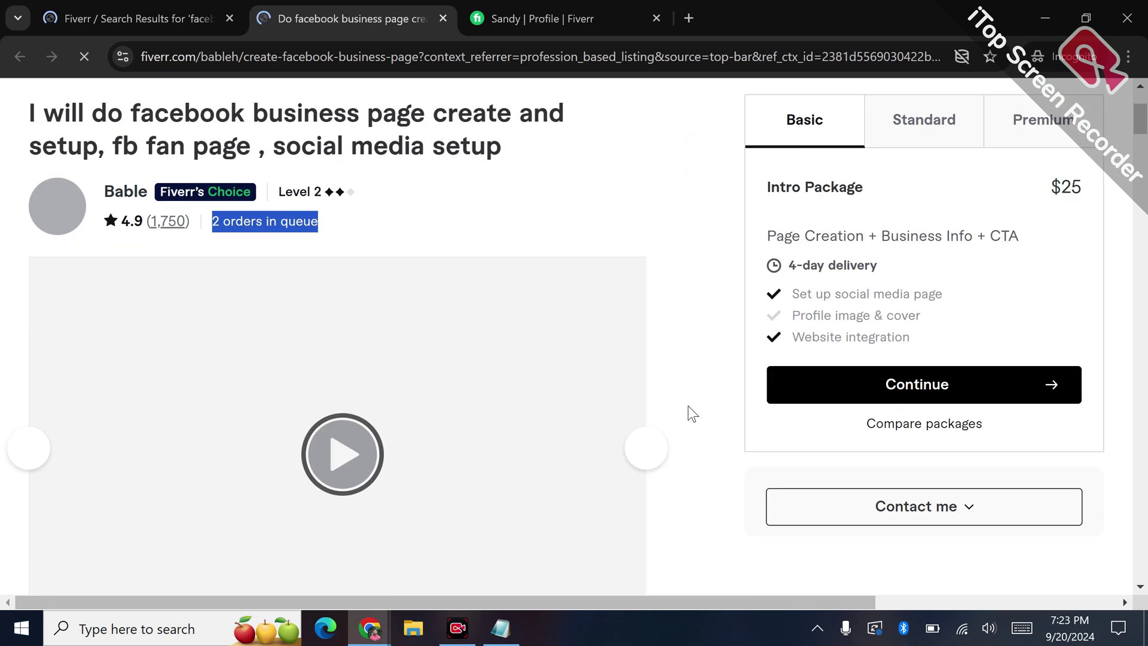
scroll(692, 413, up, 4)
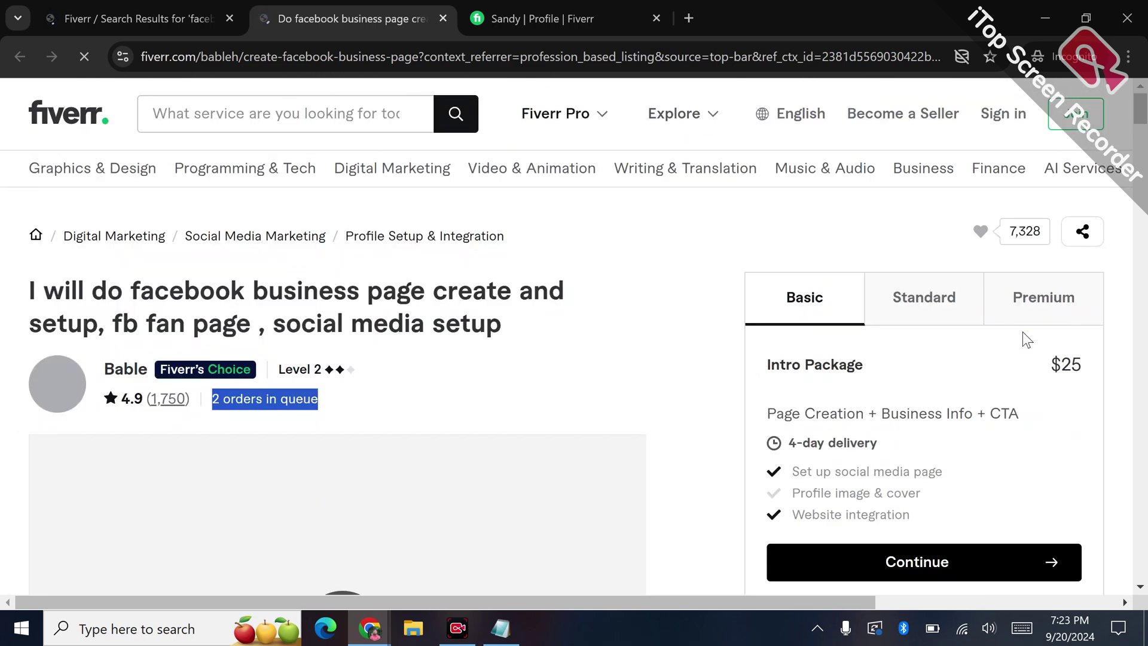
drag(1054, 363, 1082, 365)
click(929, 319)
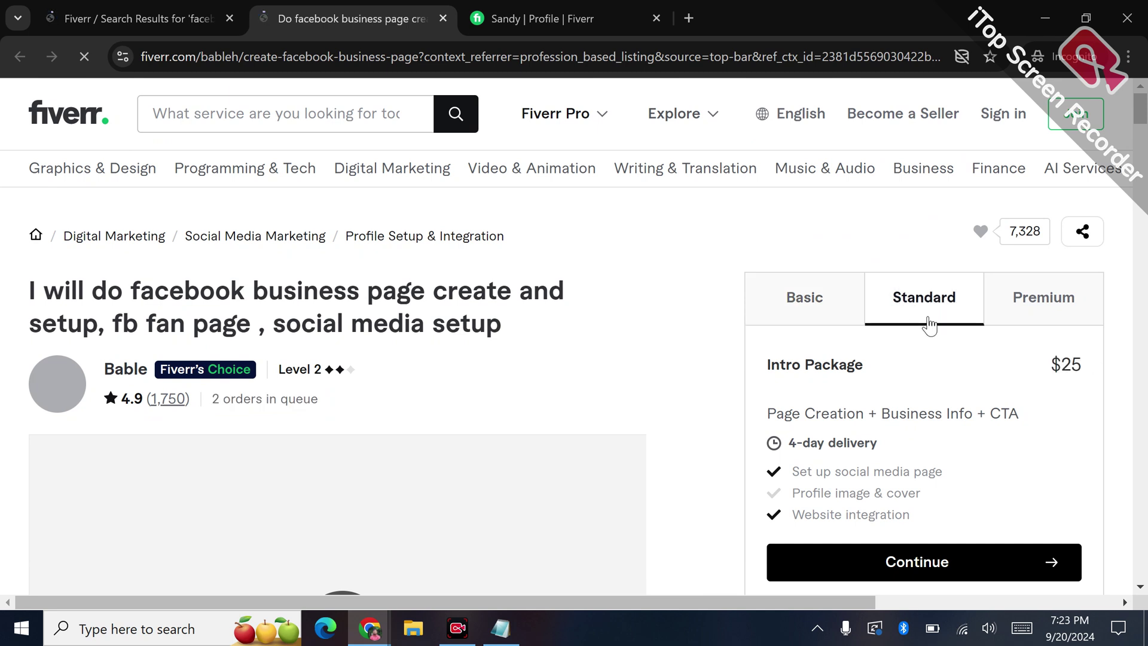
double_click(1047, 368)
click(1007, 302)
Switch back and forth between the Basic, Standard and Premium packages to compare them
click(884, 302)
click(785, 302)
click(1028, 302)
click(915, 318)
scroll(803, 323, down, 1)
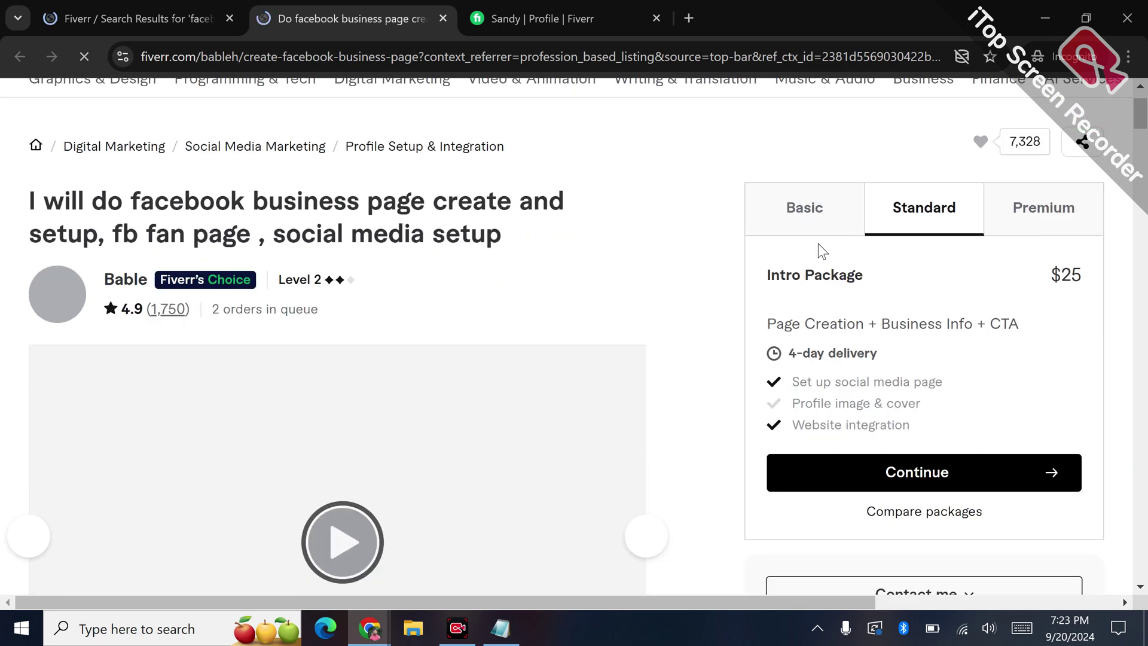
click(786, 223)
click(898, 206)
click(1020, 210)
scroll(643, 279, down, 4)
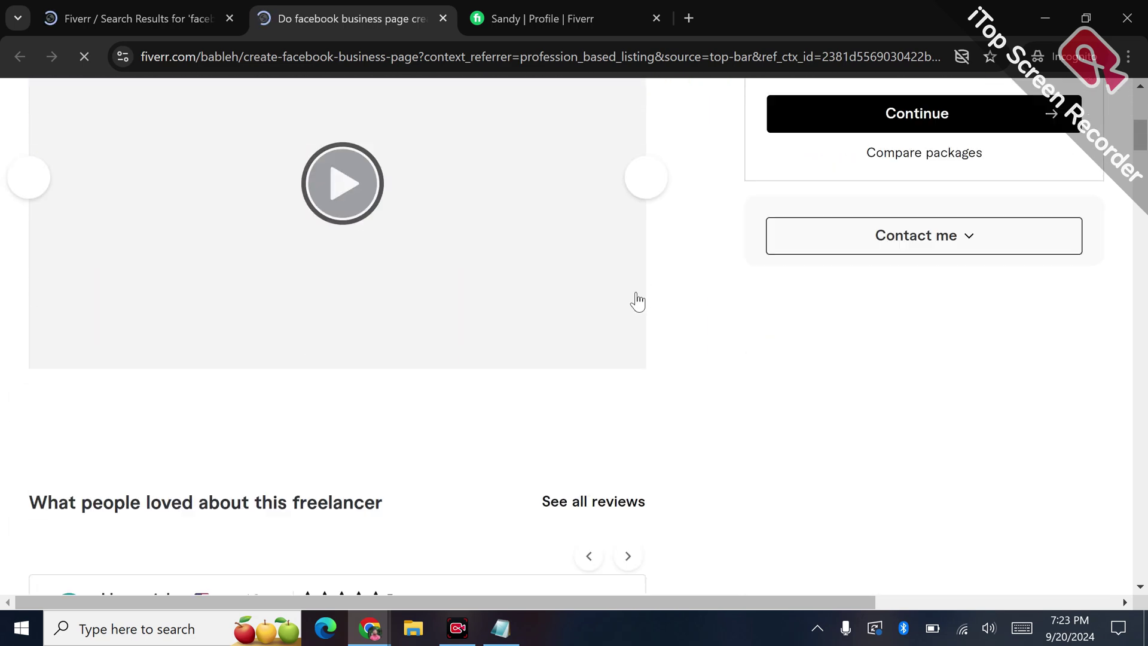
scroll(636, 300, up, 4)
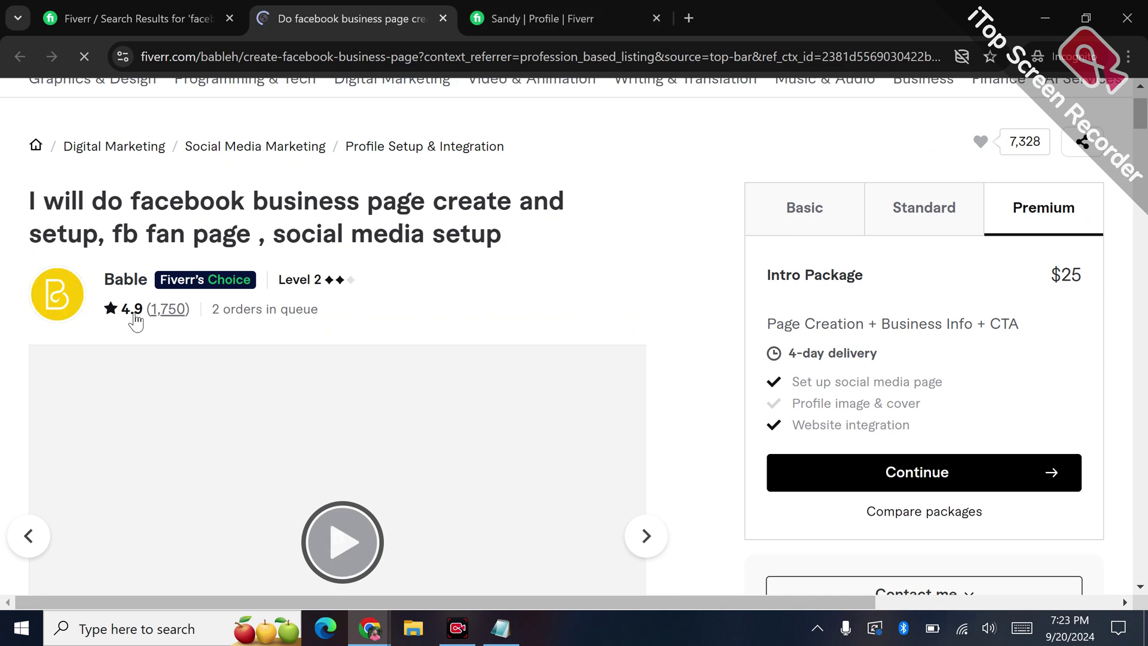
scroll(543, 395, down, 8)
scroll(248, 418, up, 10)
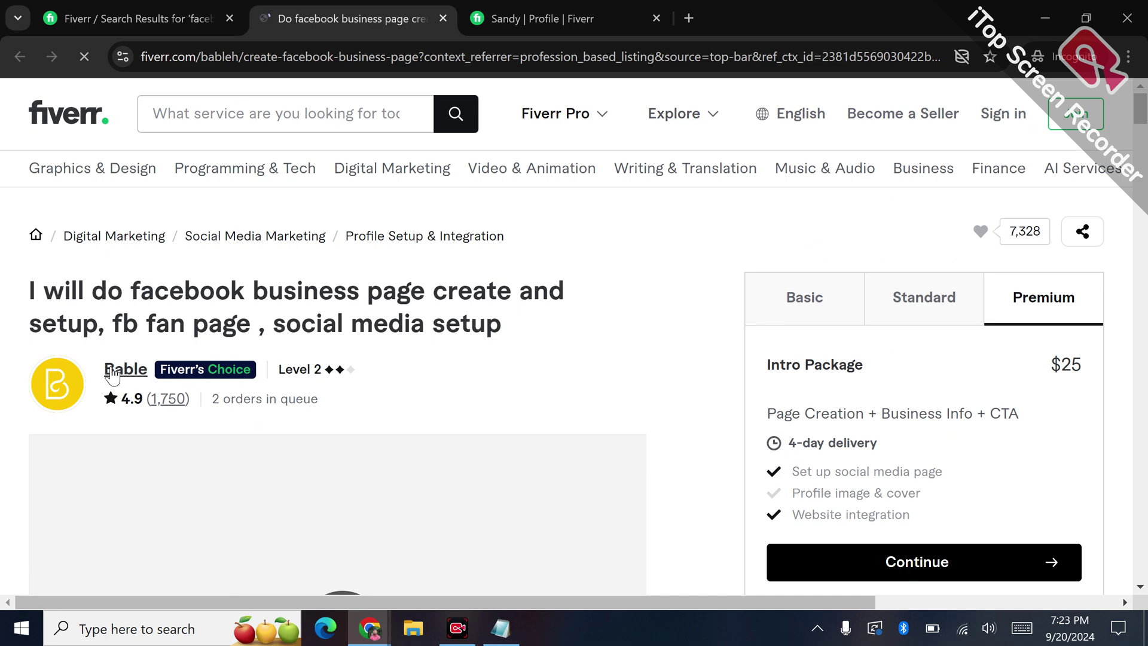
Browse the earlier seller profile's gigs from $20 and $5, then return to the facebook business page gig
click(601, 27)
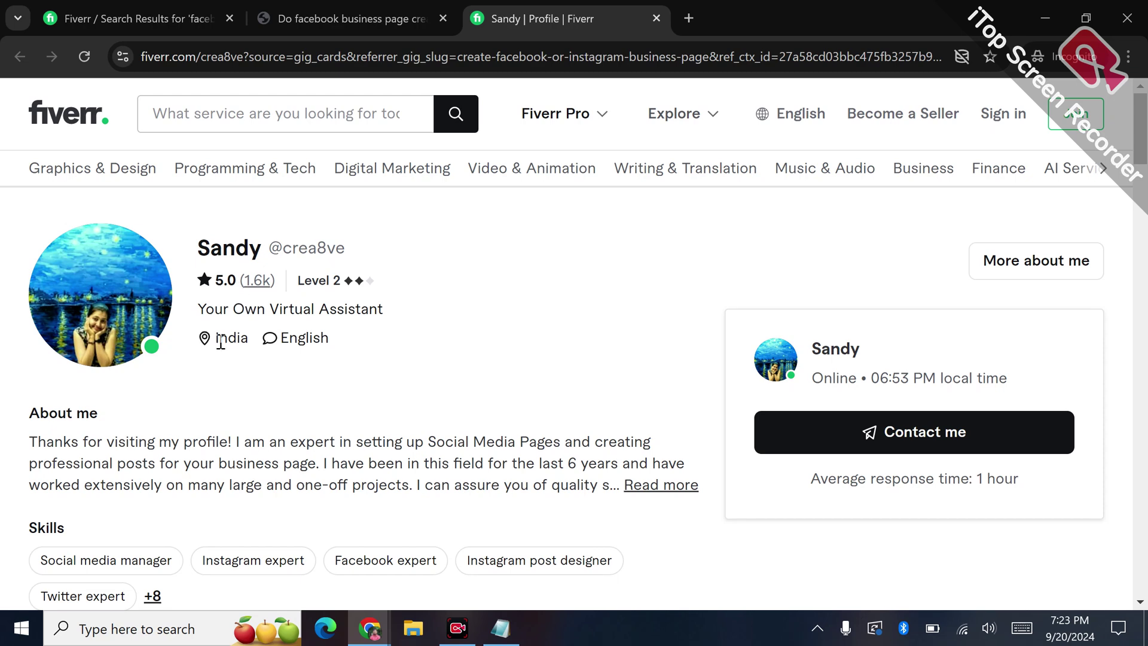
scroll(216, 335, down, 7)
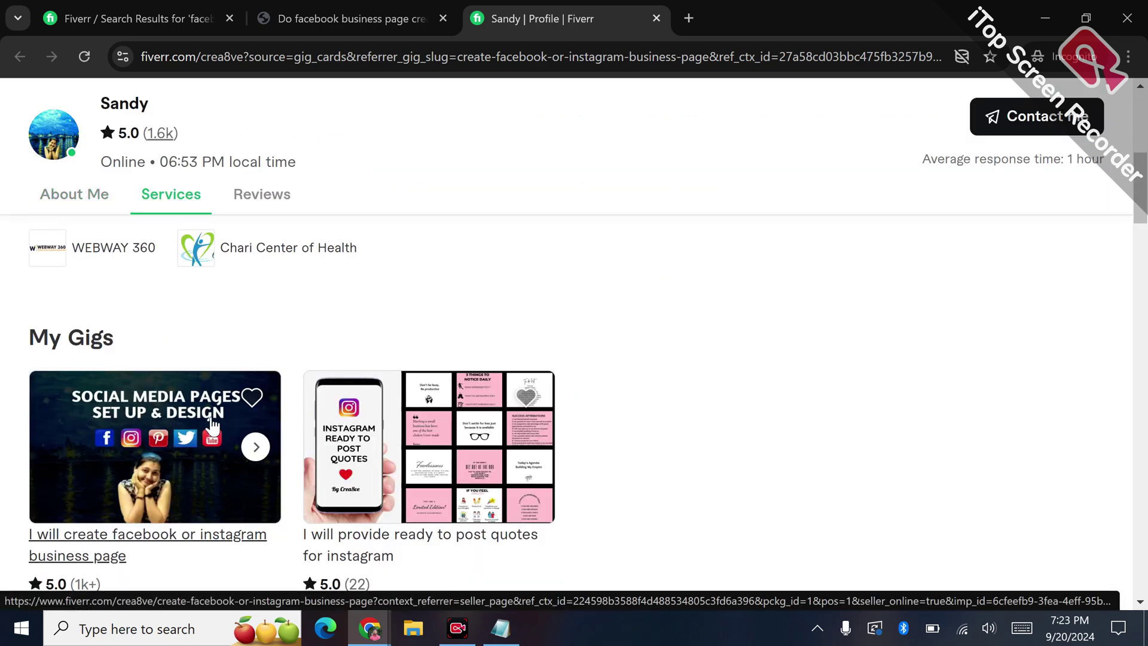
scroll(213, 426, down, 1)
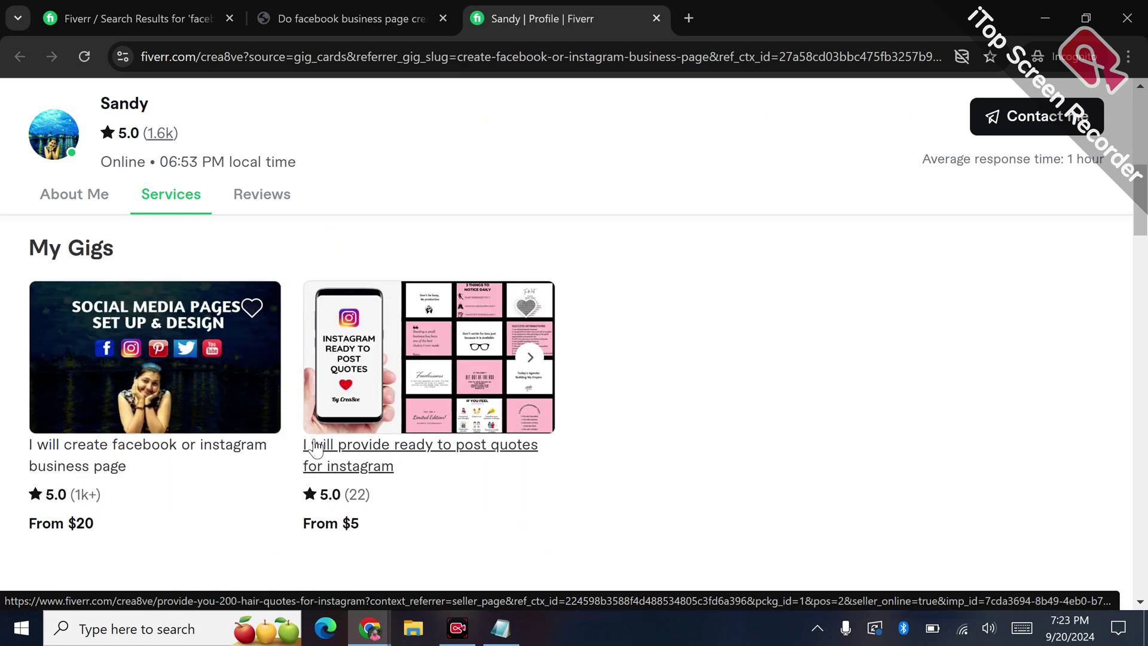
scroll(70, 371, up, 2)
scroll(90, 365, down, 3)
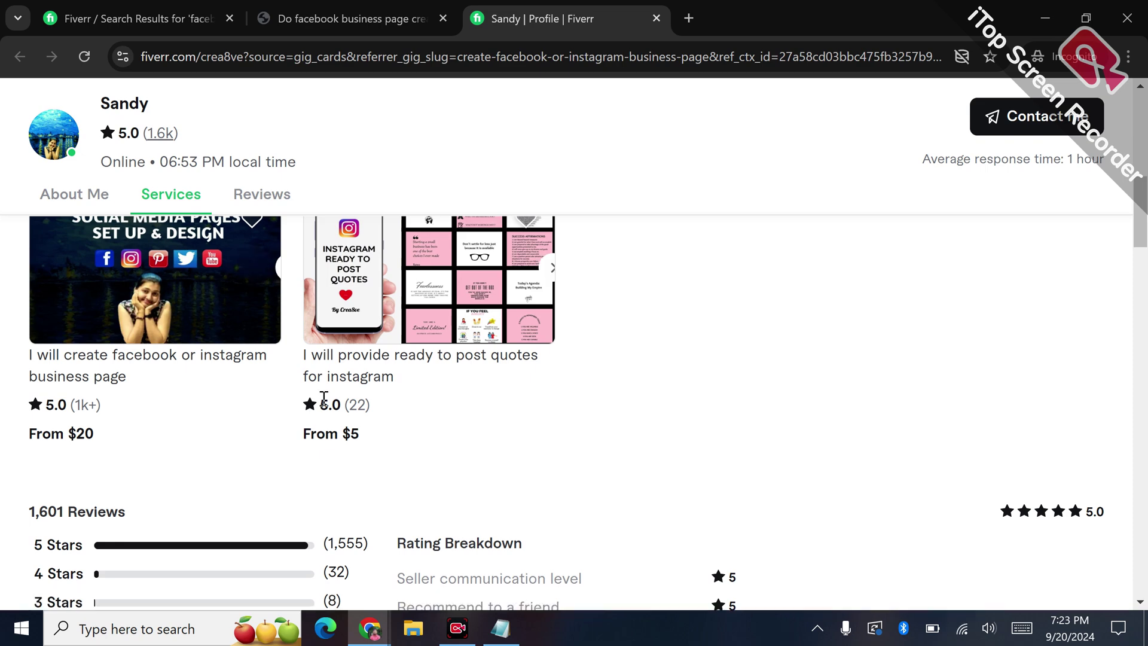
scroll(359, 383, up, 1)
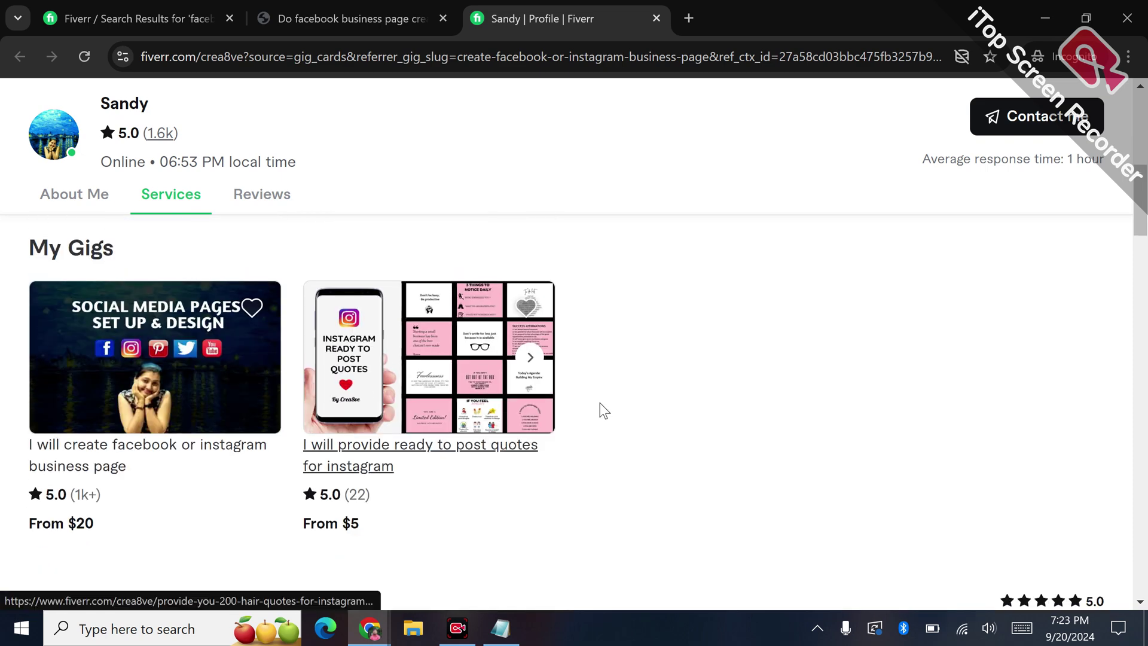
scroll(601, 403, up, 8)
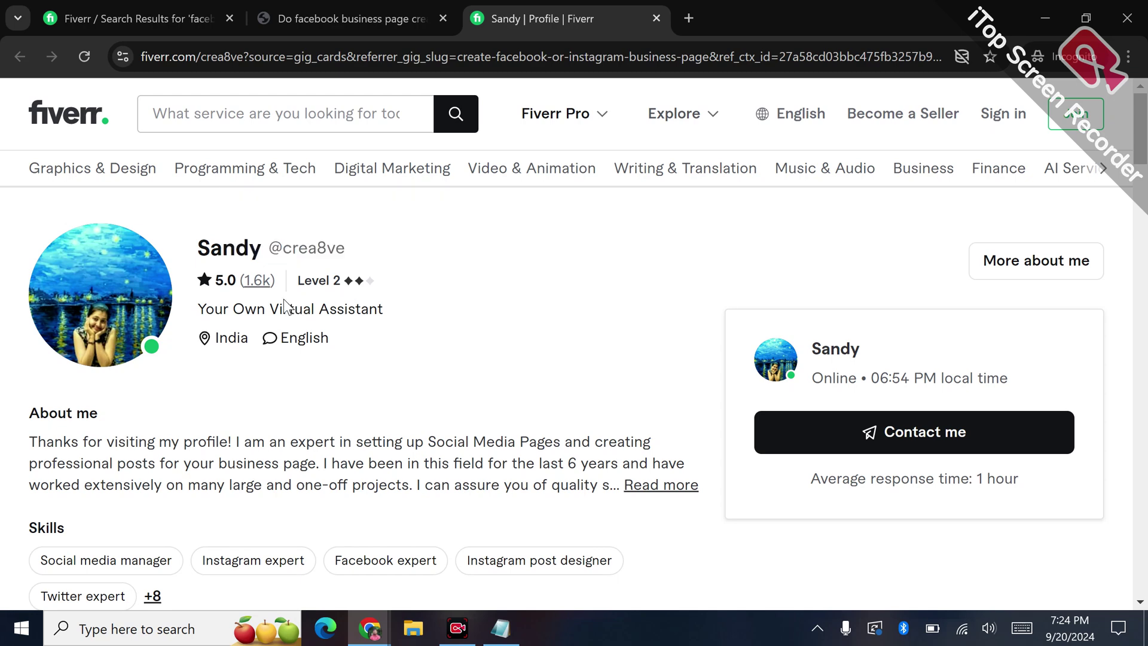
click(257, 9)
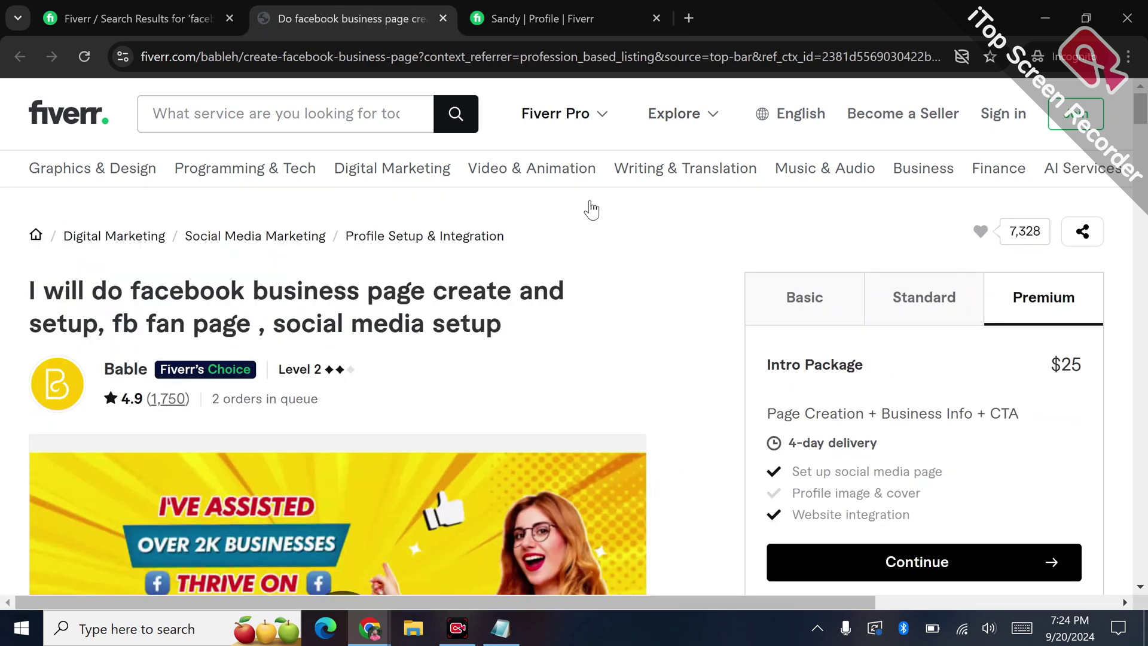
Reload the gig page and view its Standard and $115 Premium packages
scroll(736, 316, down, 3)
click(912, 131)
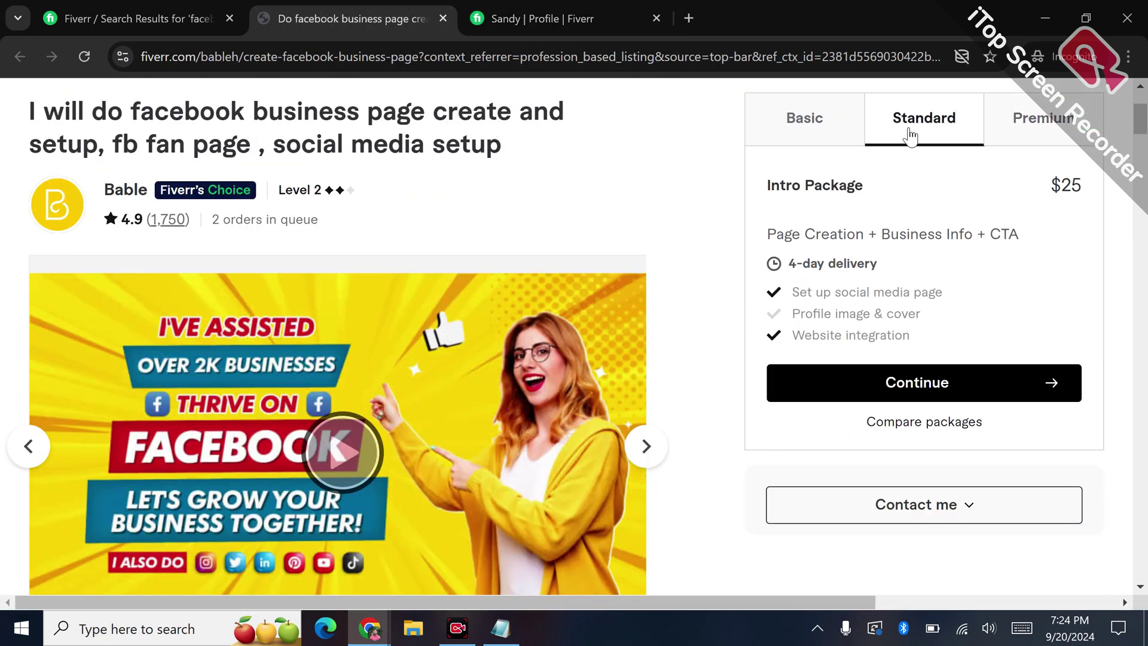
click(86, 63)
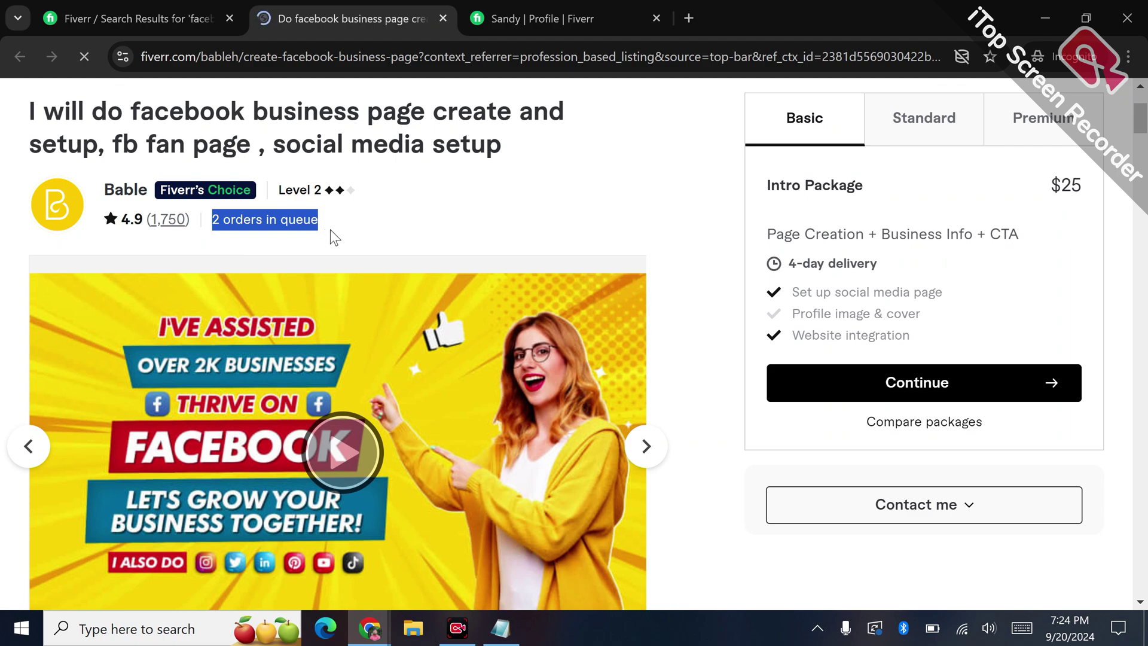
scroll(338, 234, down, 5)
scroll(580, 306, down, 2)
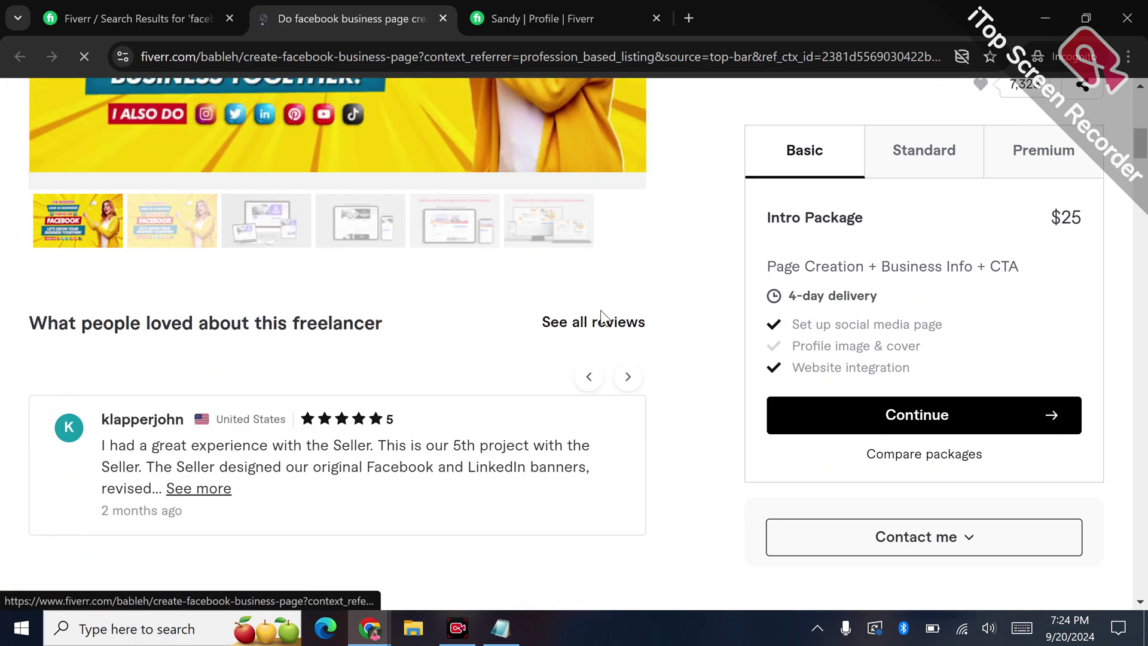
scroll(604, 318, up, 10)
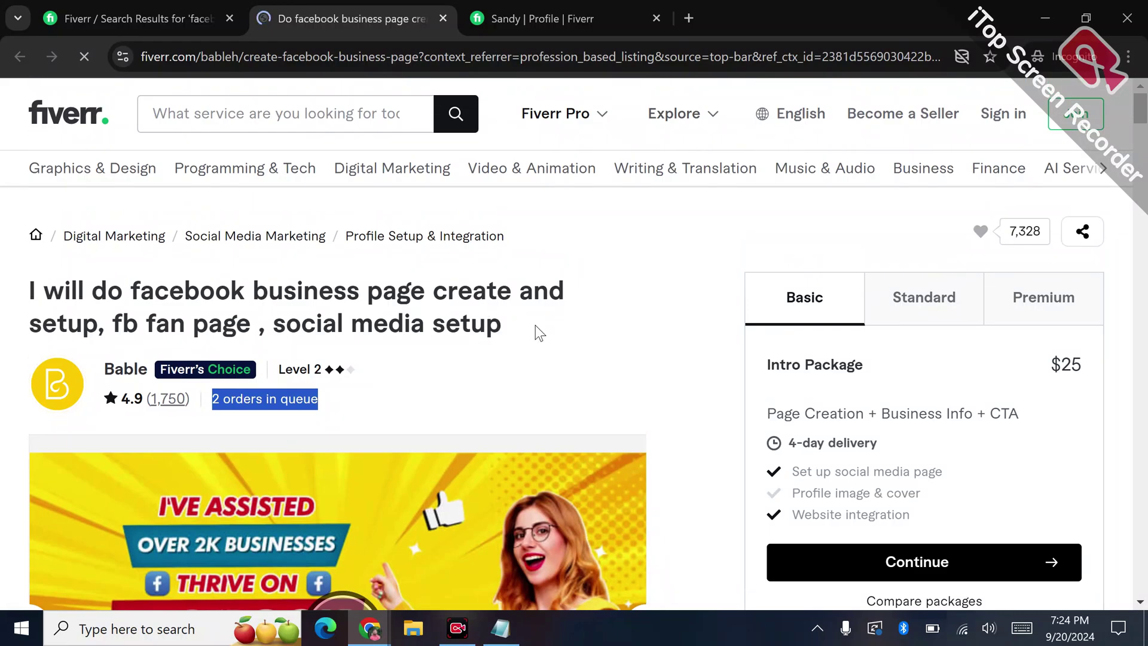
click(1025, 305)
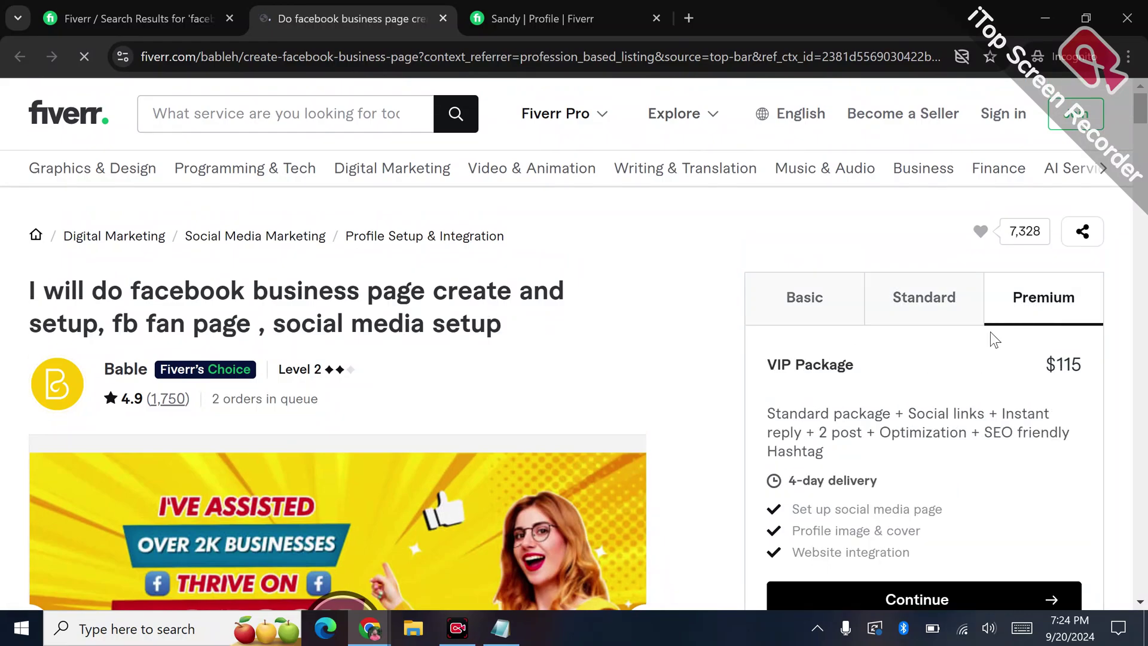
Compare Basic $25, Standard $75 and Premium VIP $115, then search Windows for 'cal'
scroll(667, 357, down, 5)
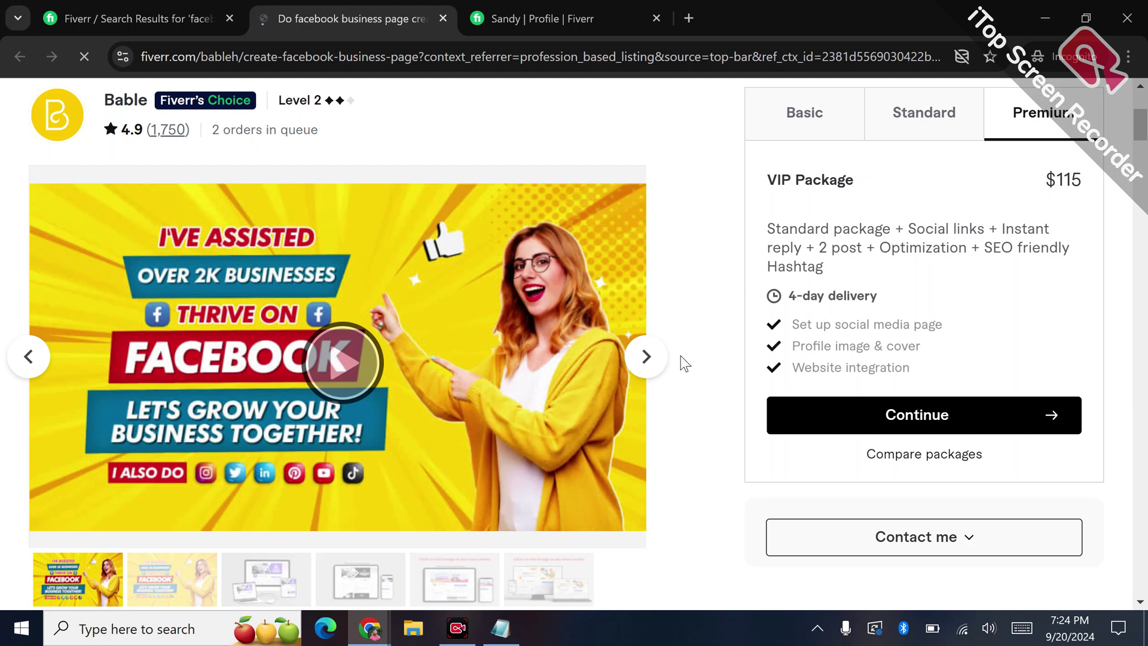
click(821, 135)
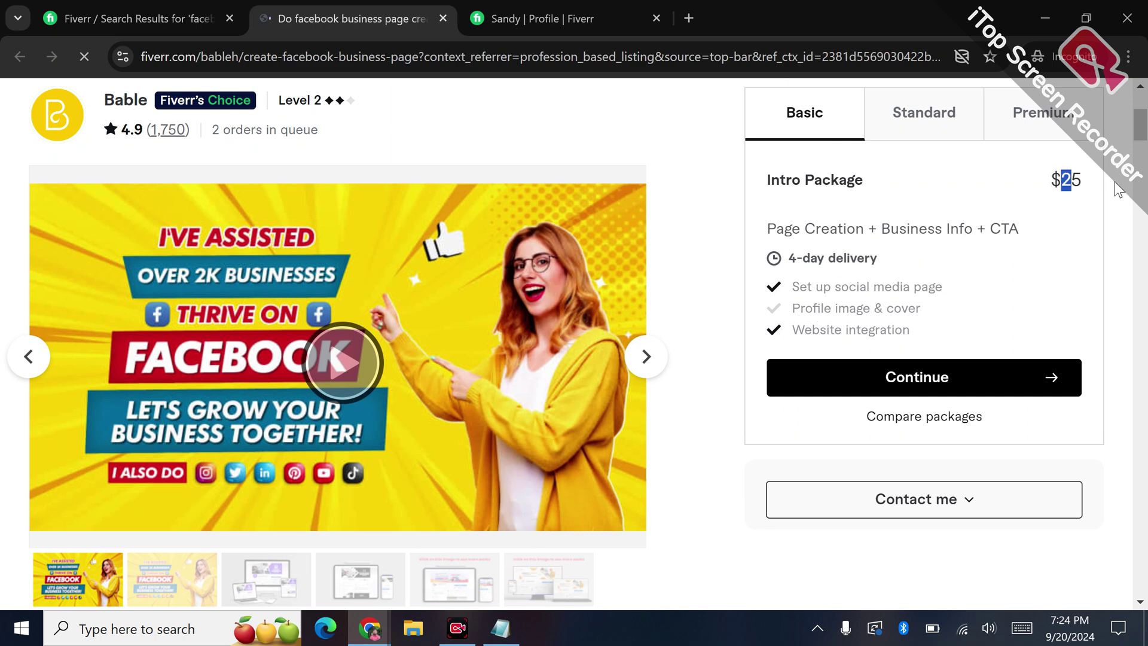
drag(1065, 170, 1104, 198)
click(1092, 203)
click(921, 118)
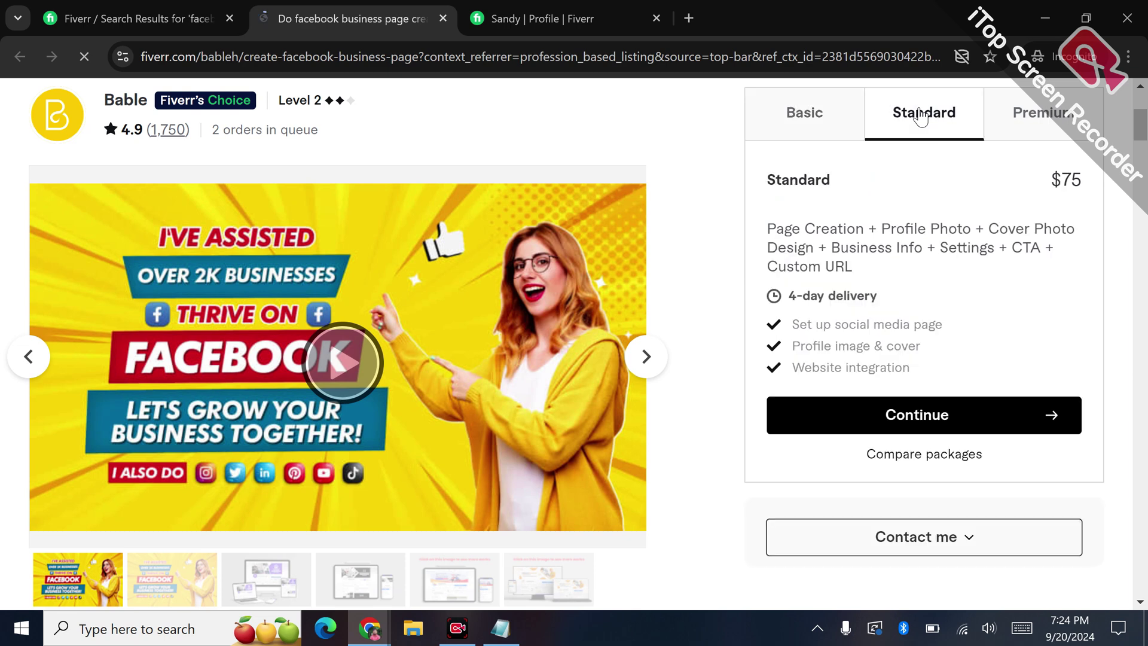
click(1044, 113)
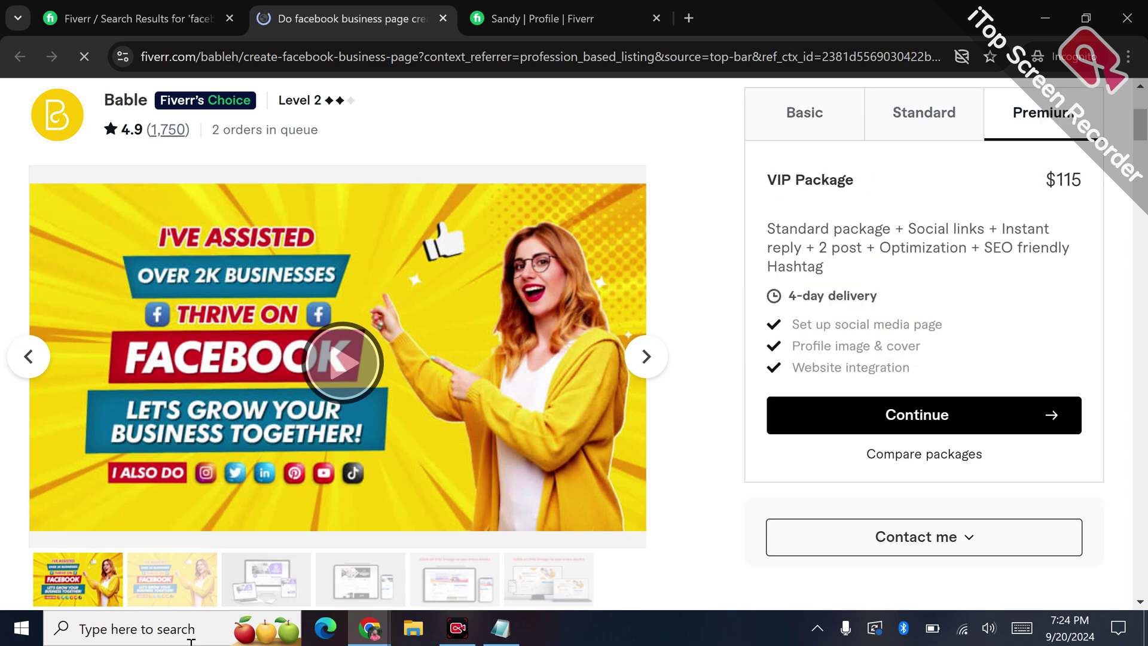
click(27, 637)
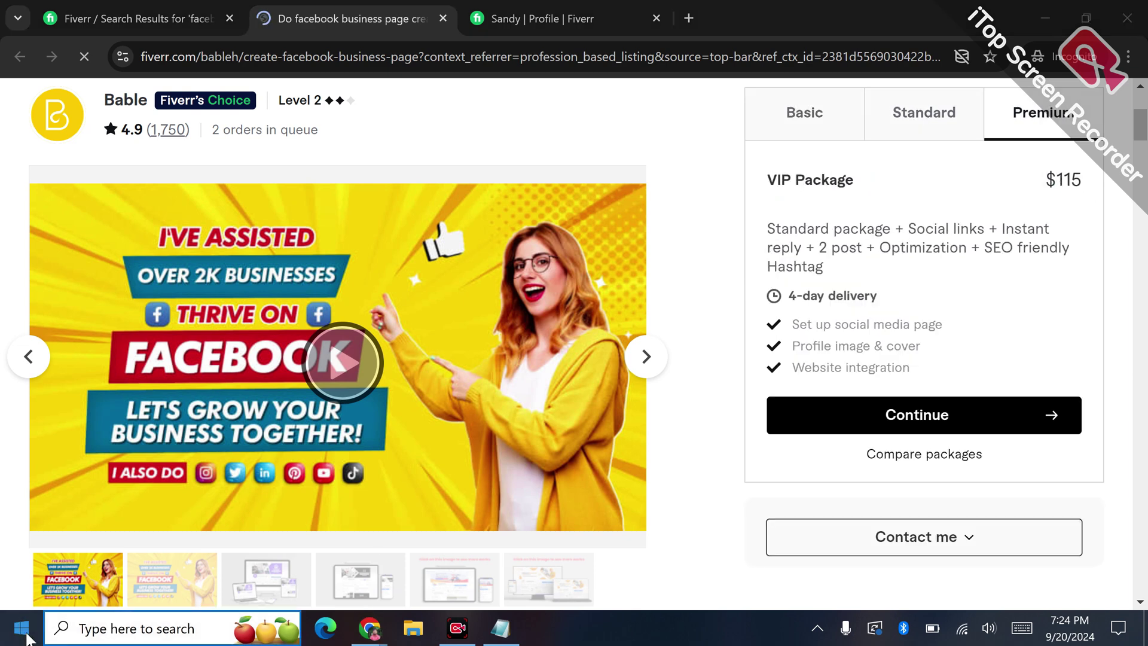
text(cal)
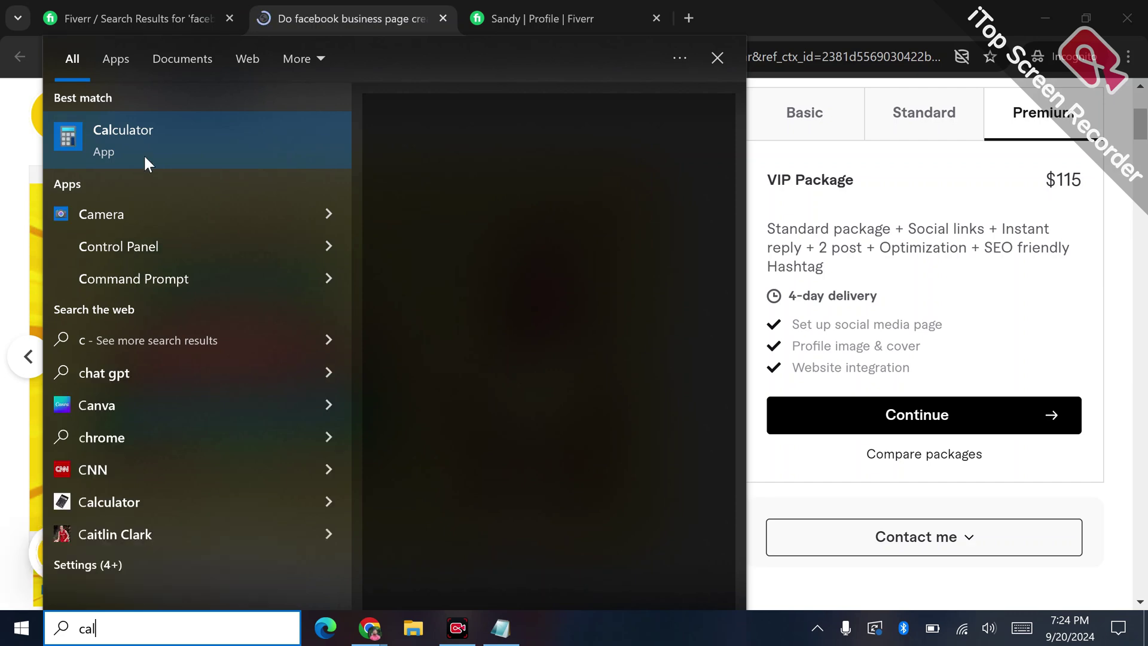
Launch Calculator and bring the gig's Standard $75 package back into view
click(479, 280)
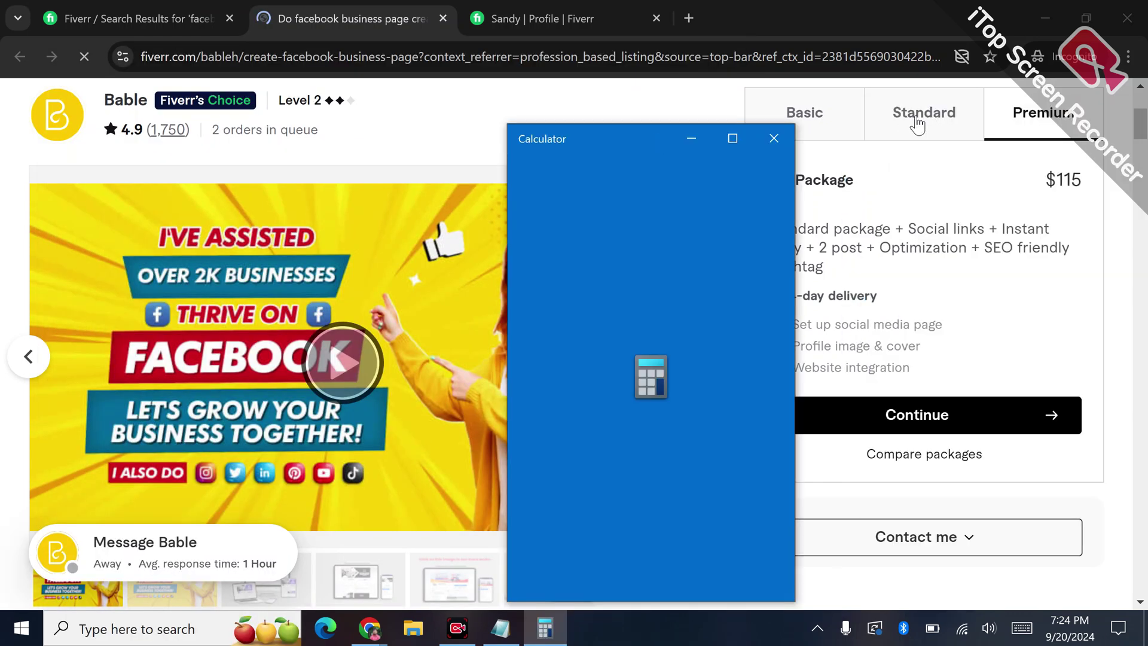
click(912, 123)
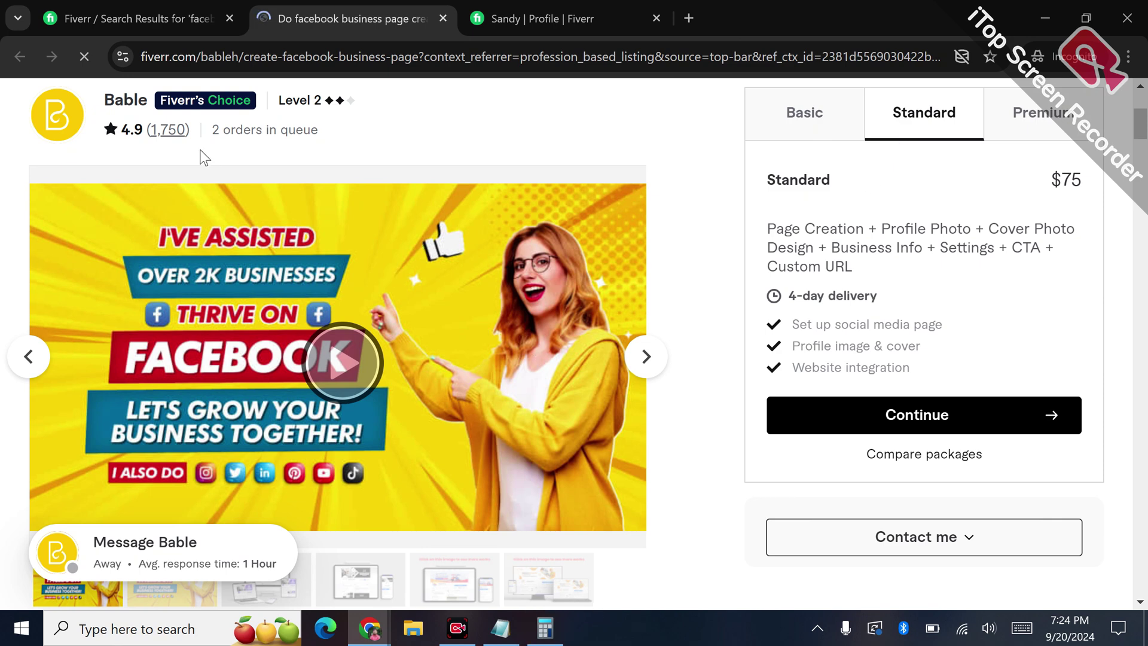
scroll(415, 331, down, 6)
scroll(113, 278, up, 7)
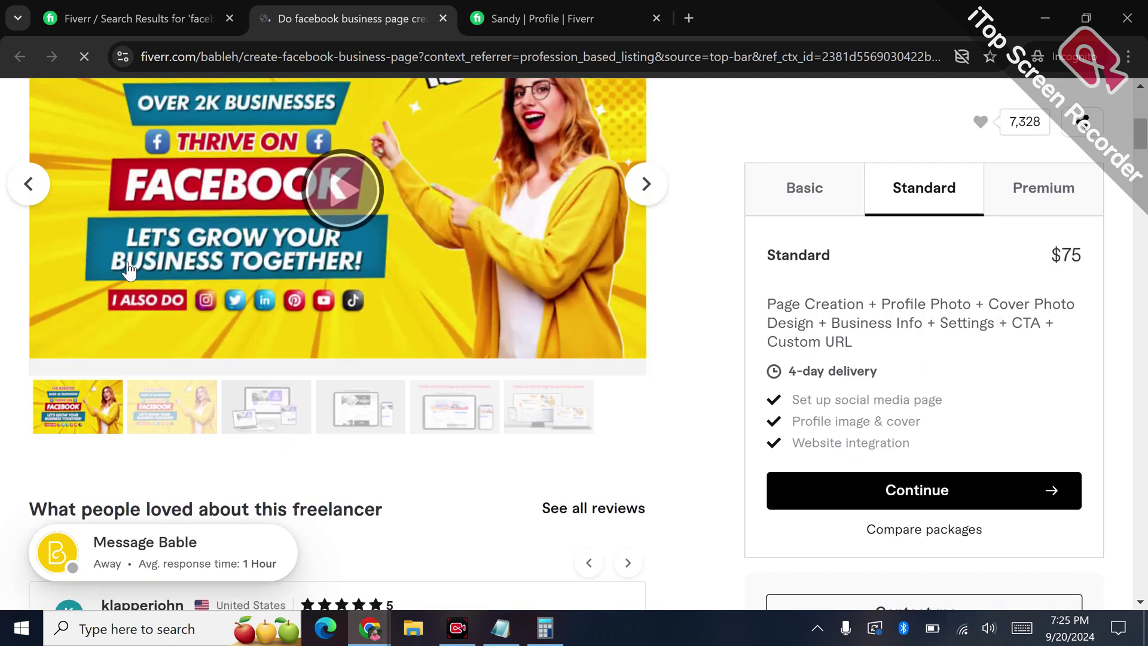
Jump to the seller's introduction: Level 2 from Bangladesh, rated 4.9 from 1,990 reviews
click(132, 283)
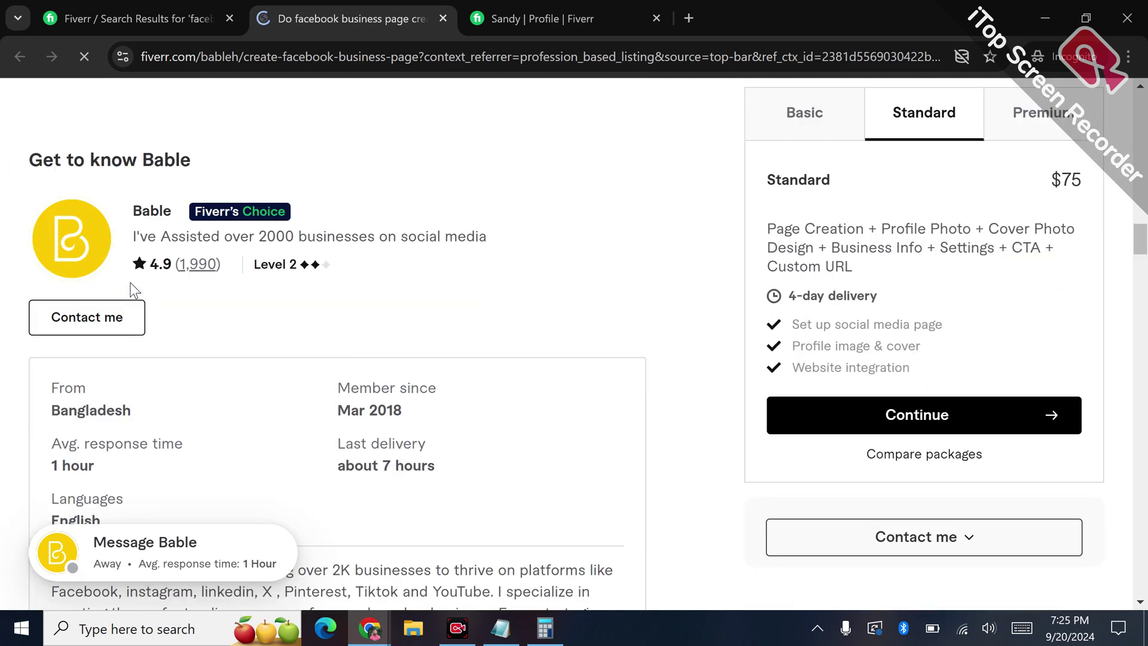
drag(180, 261, 134, 263)
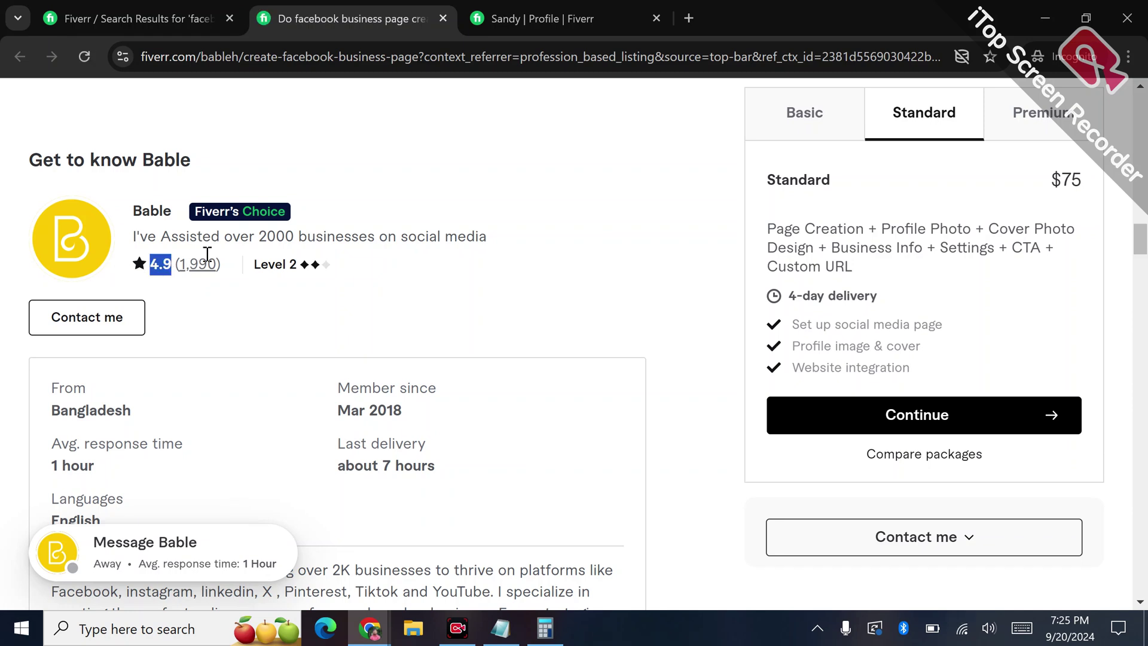
click(234, 267)
scroll(254, 268, down, 2)
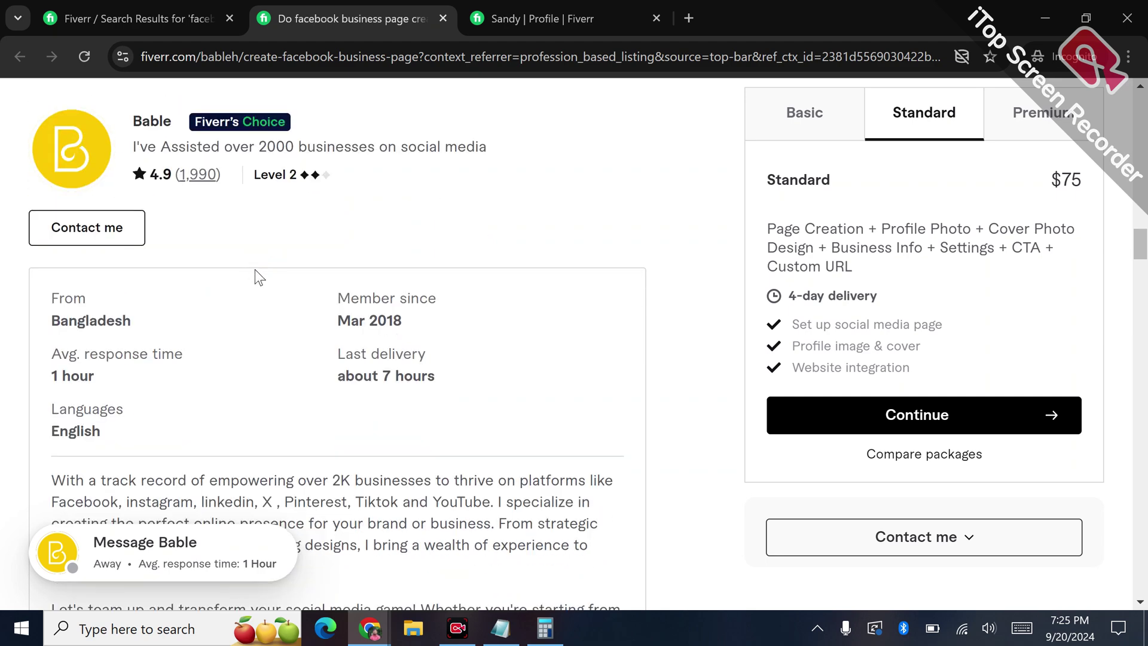
scroll(251, 266, up, 8)
scroll(251, 263, down, 10)
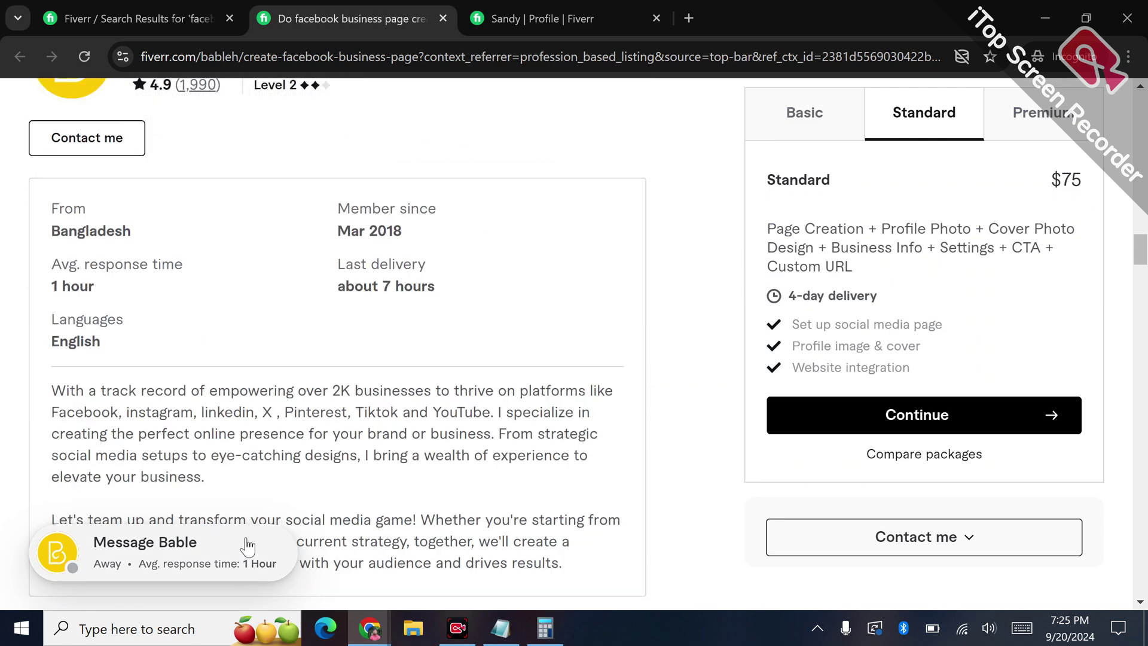
In Calculator, multiply 2000 by 75 to get 150,000
click(545, 627)
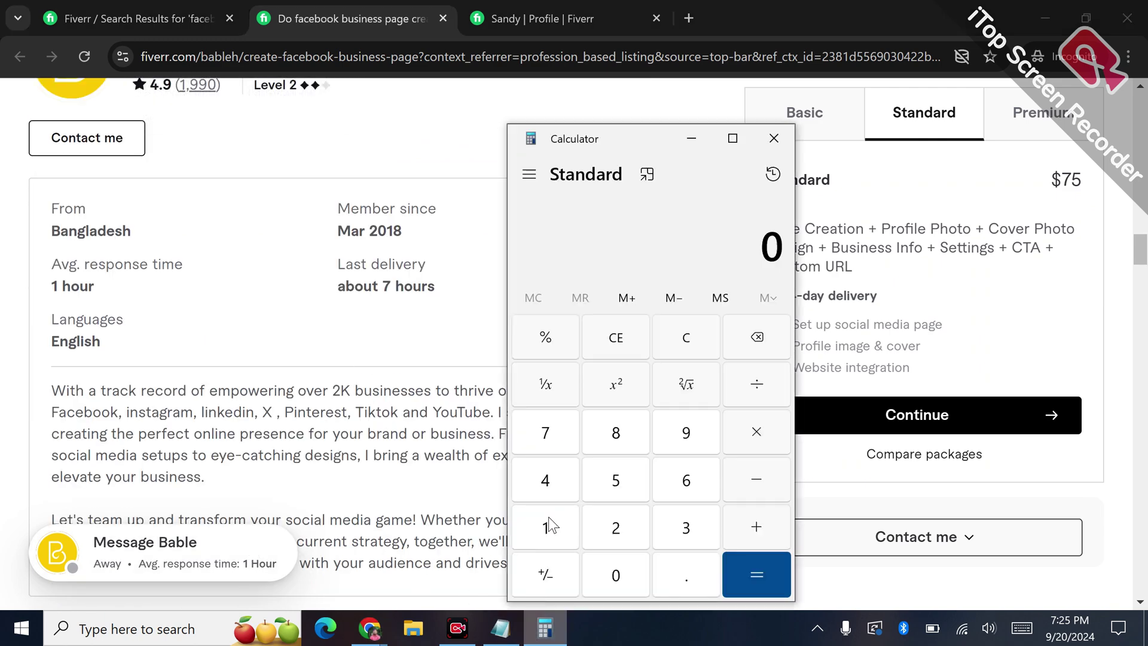
click(616, 527)
click(615, 574)
click(616, 574)
click(616, 574)
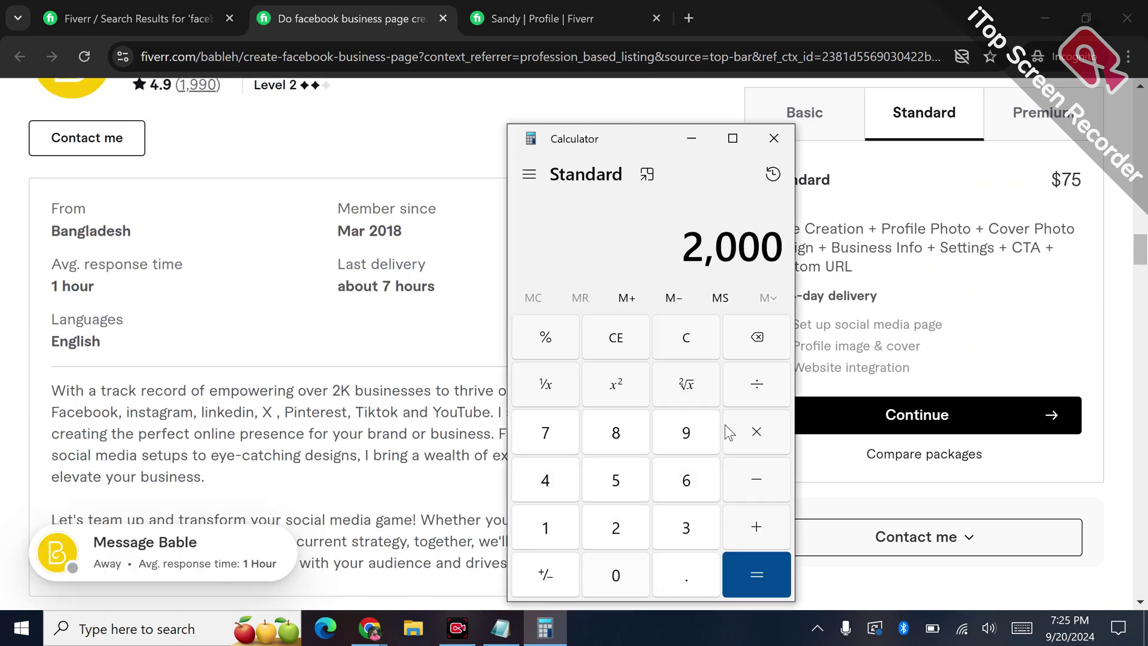
click(756, 432)
click(559, 439)
click(636, 482)
click(742, 565)
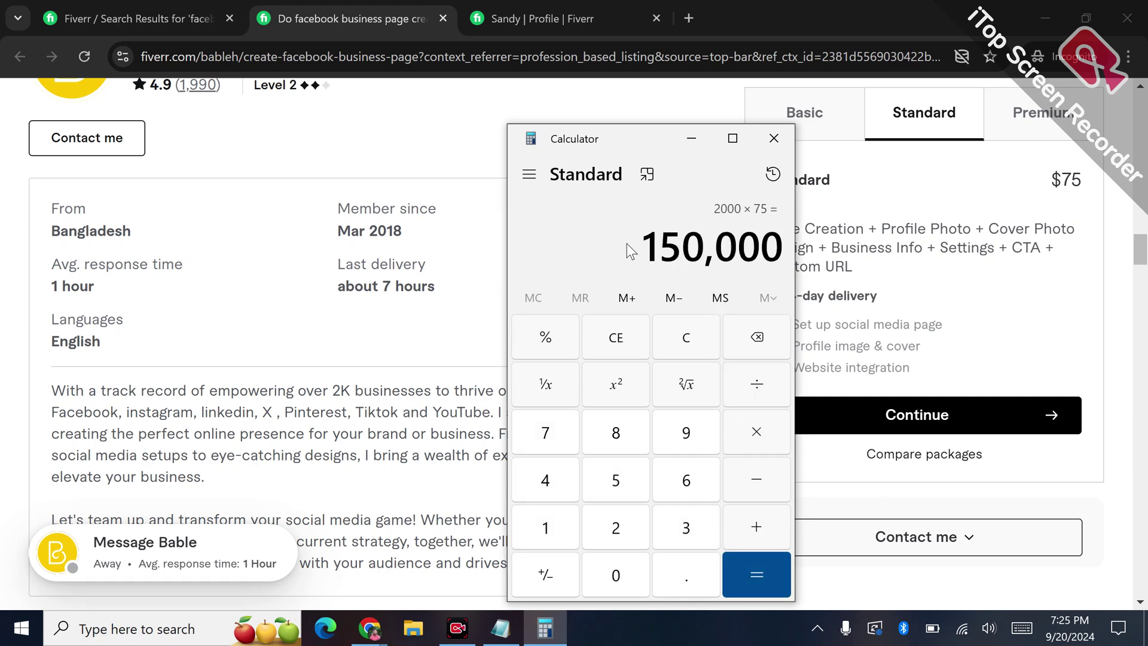
Multiply 150,000 by 125 to get 18,750,000
click(757, 443)
click(557, 529)
click(611, 529)
click(621, 481)
drag(629, 143, 481, 125)
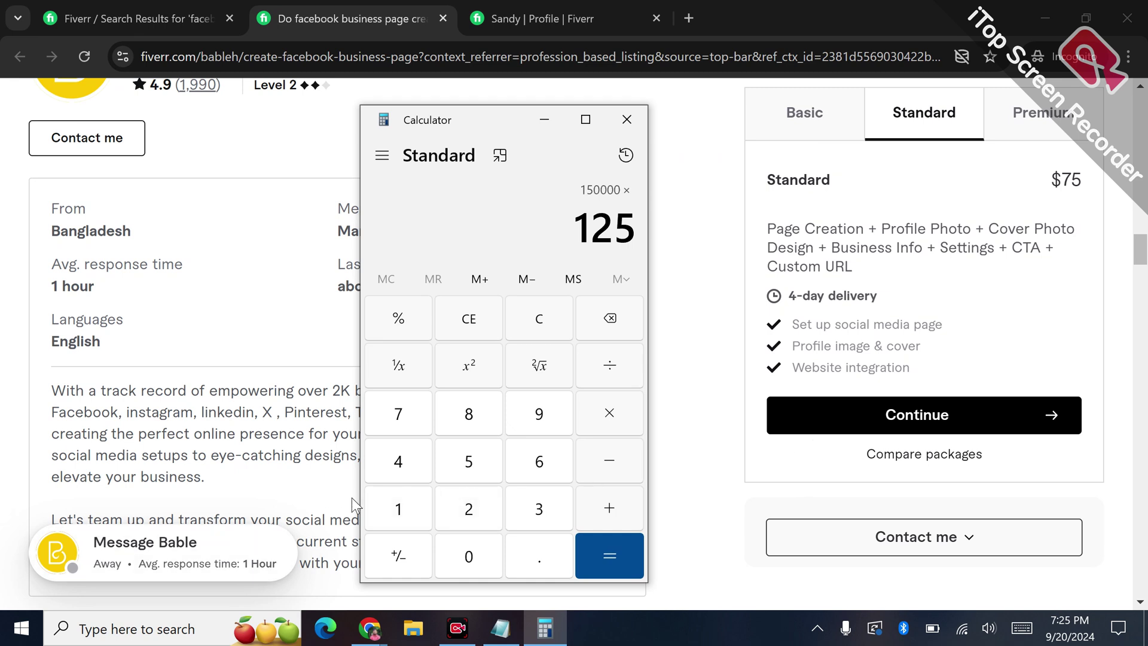
click(610, 562)
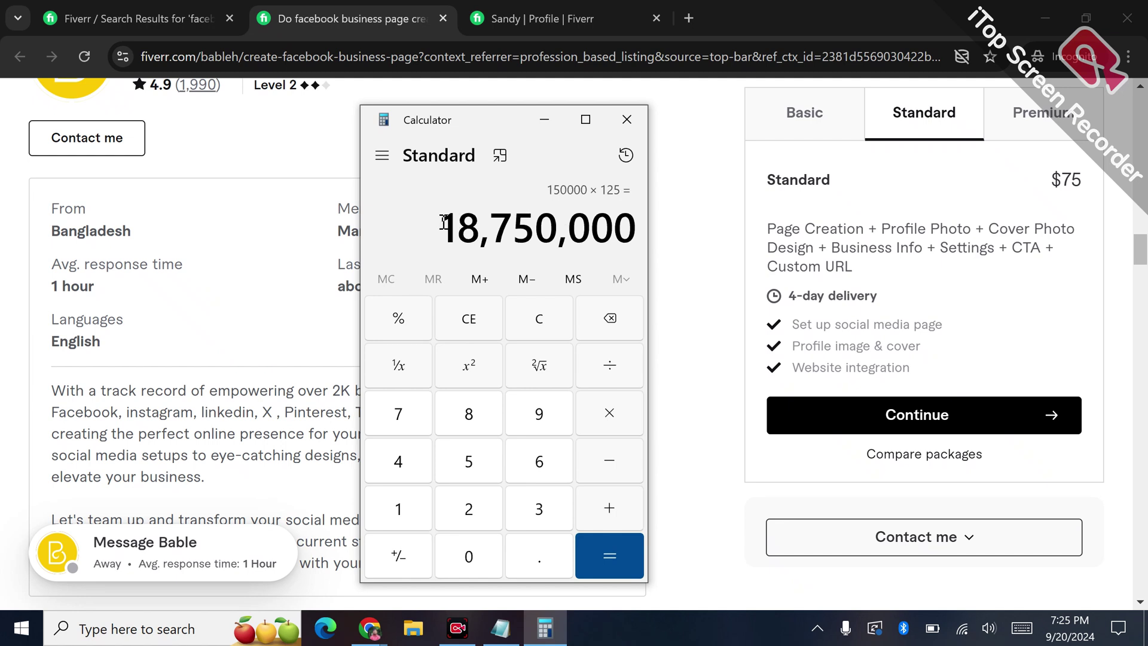
drag(450, 223, 488, 223)
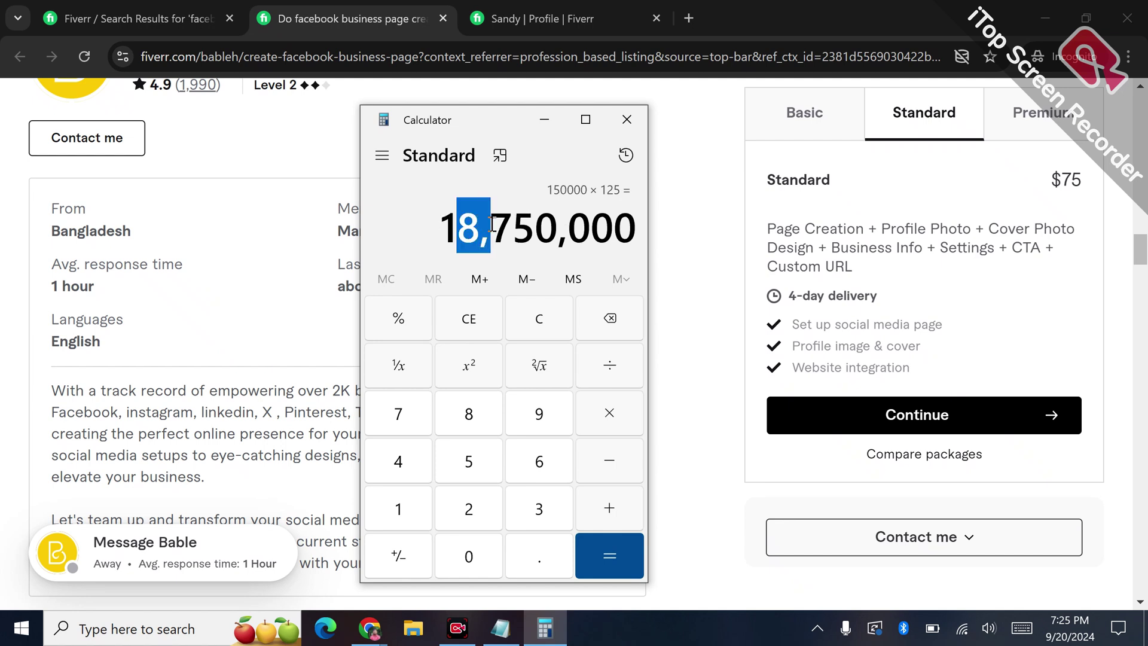
Divide 18,750,000 by 6 for 3,125,000, then by 12 for 260,416.6666666667
click(609, 371)
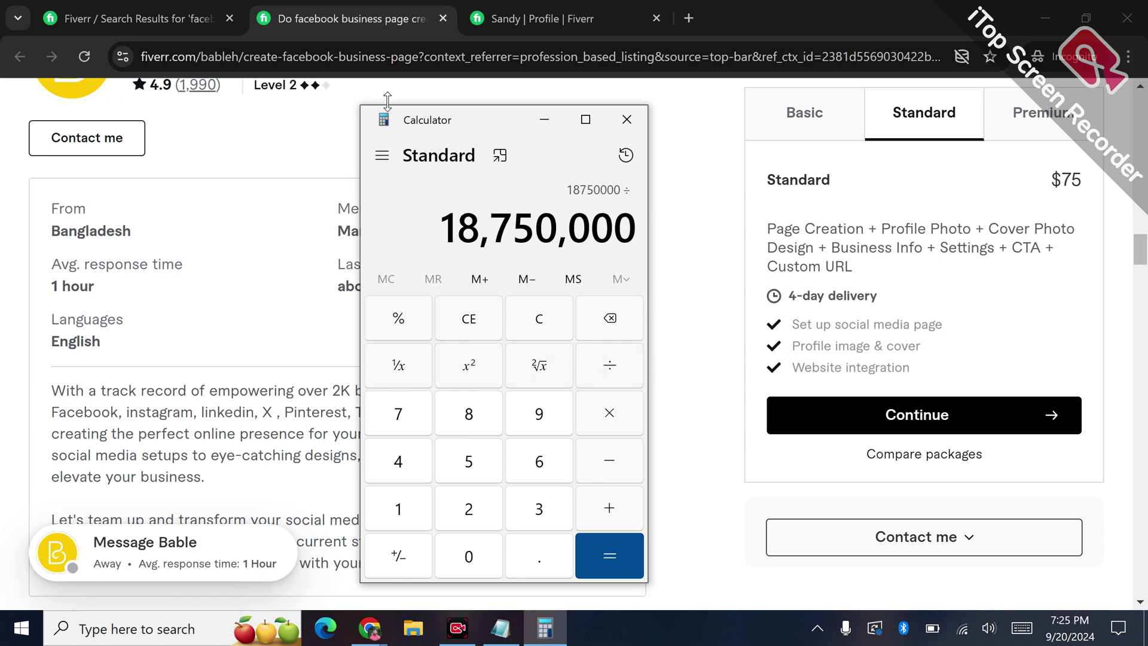
drag(419, 120, 662, 175)
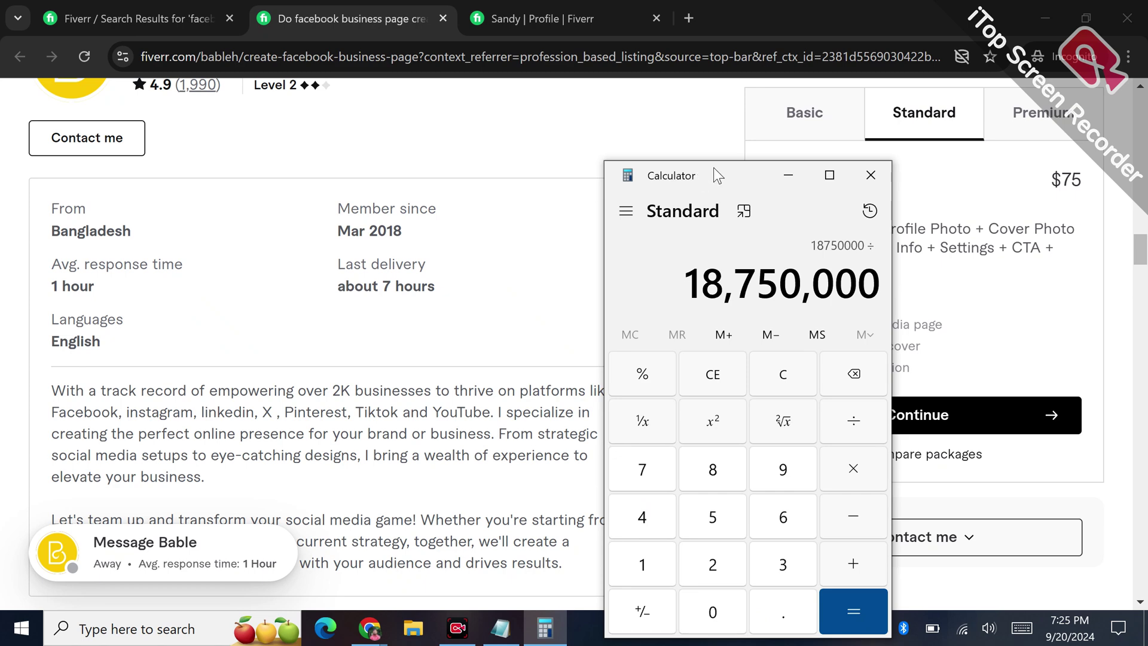
drag(715, 182, 584, 142)
click(650, 474)
click(721, 565)
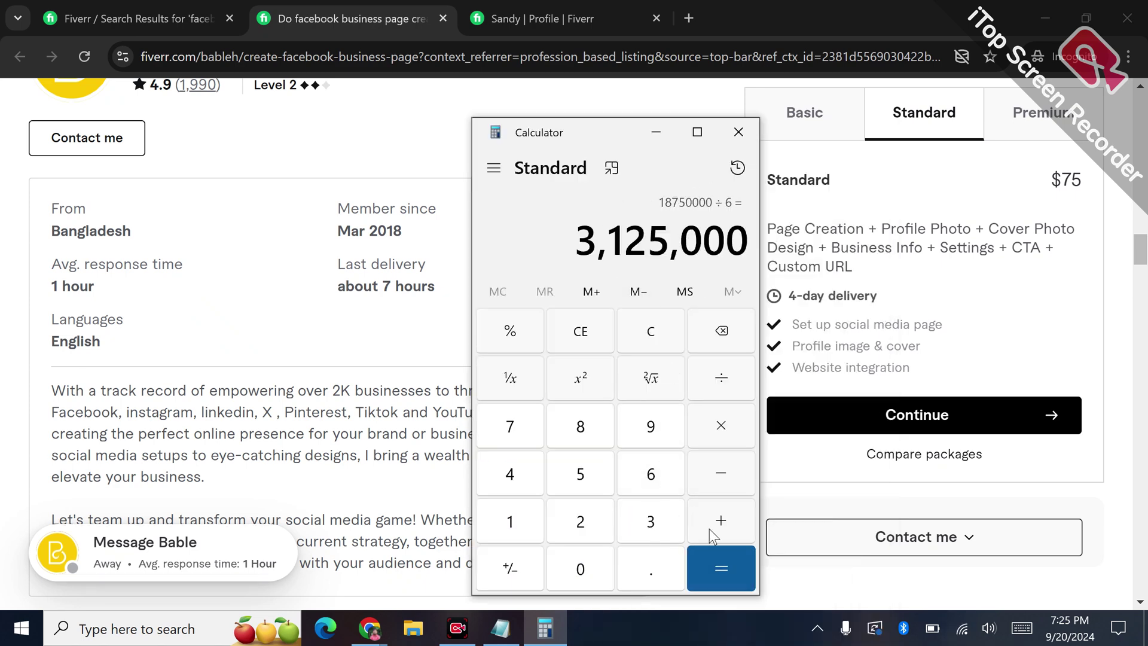
drag(618, 232, 575, 239)
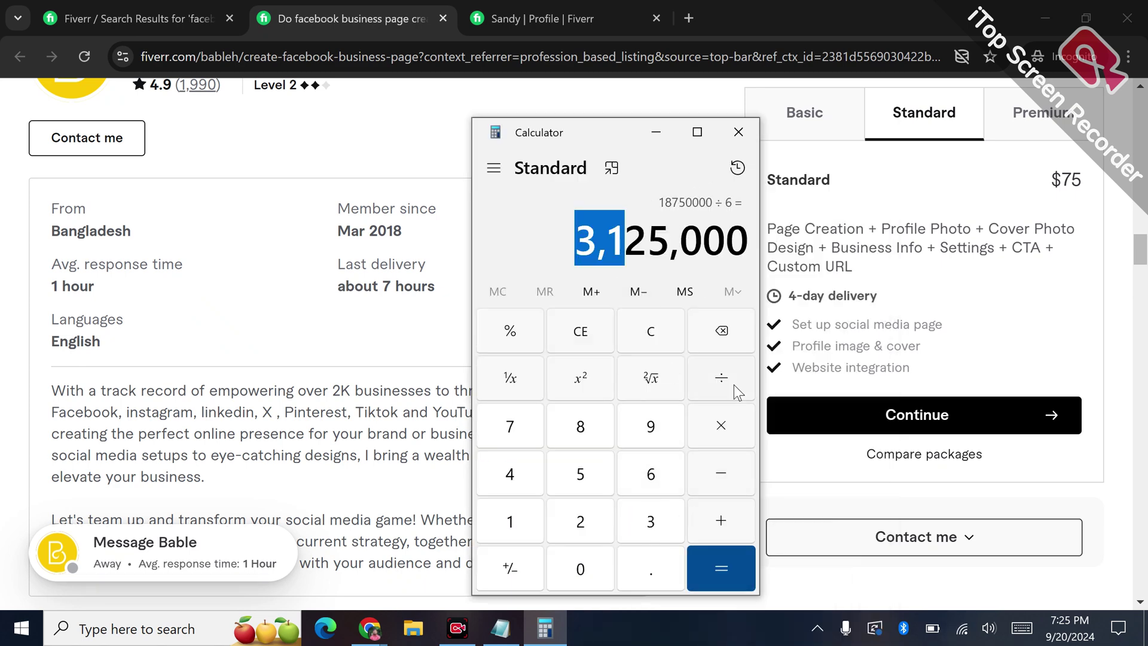
click(729, 379)
click(532, 513)
click(571, 523)
click(721, 569)
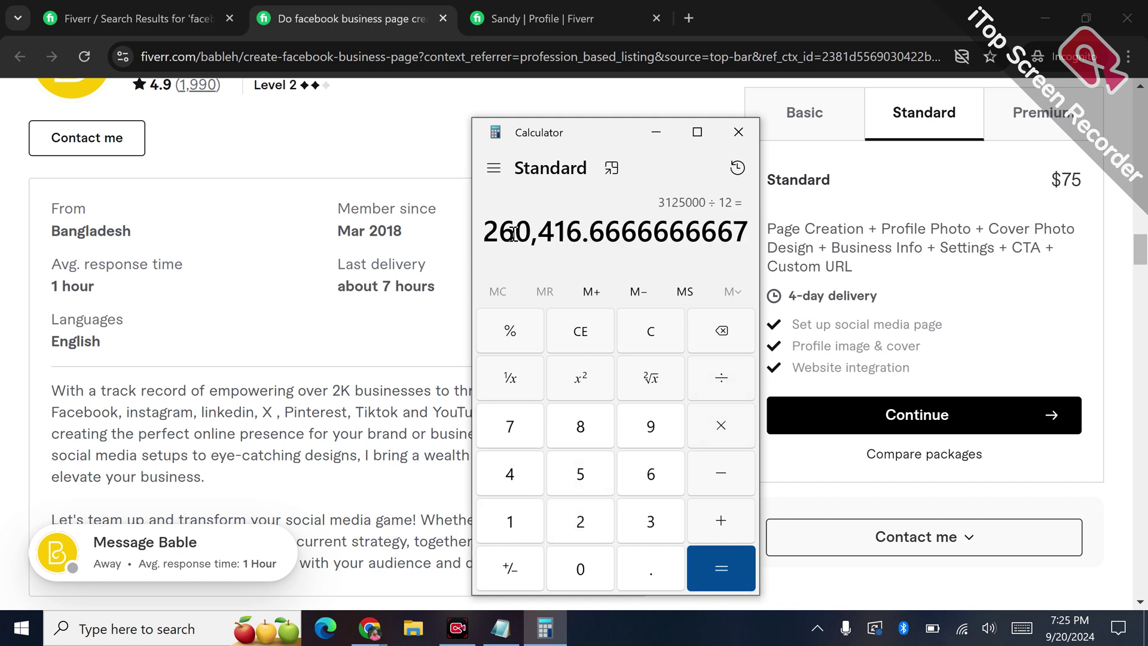
drag(497, 229, 523, 228)
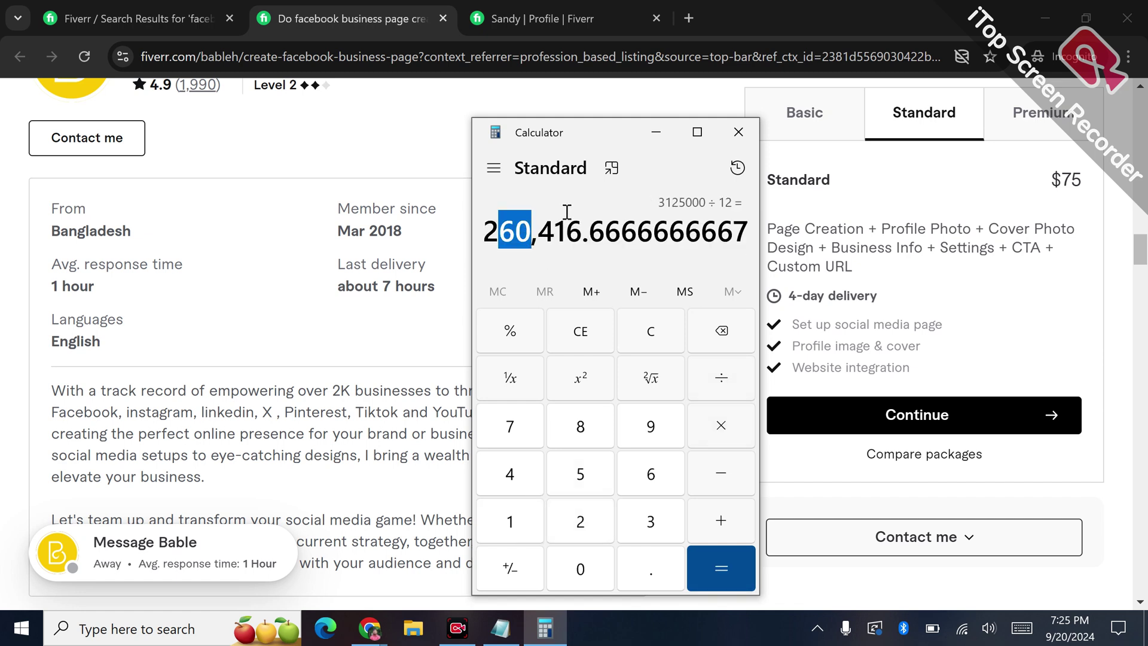
click(734, 147)
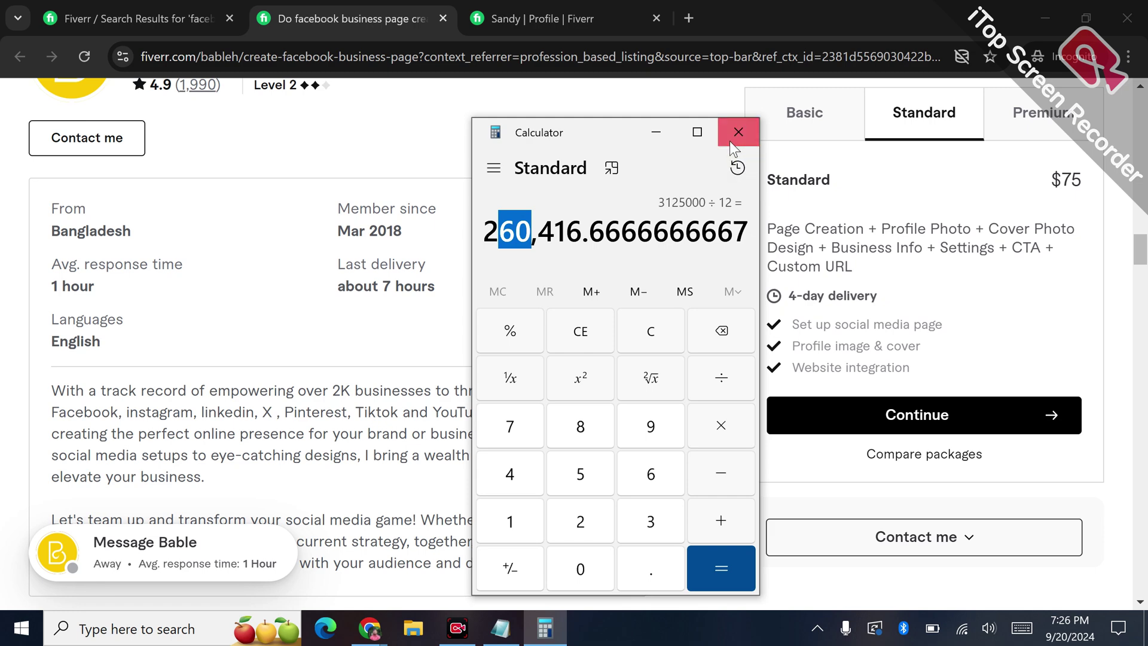
Scroll the gig page down to the Recommended for you gigs starting at $20
scroll(520, 239, up, 10)
scroll(489, 297, up, 10)
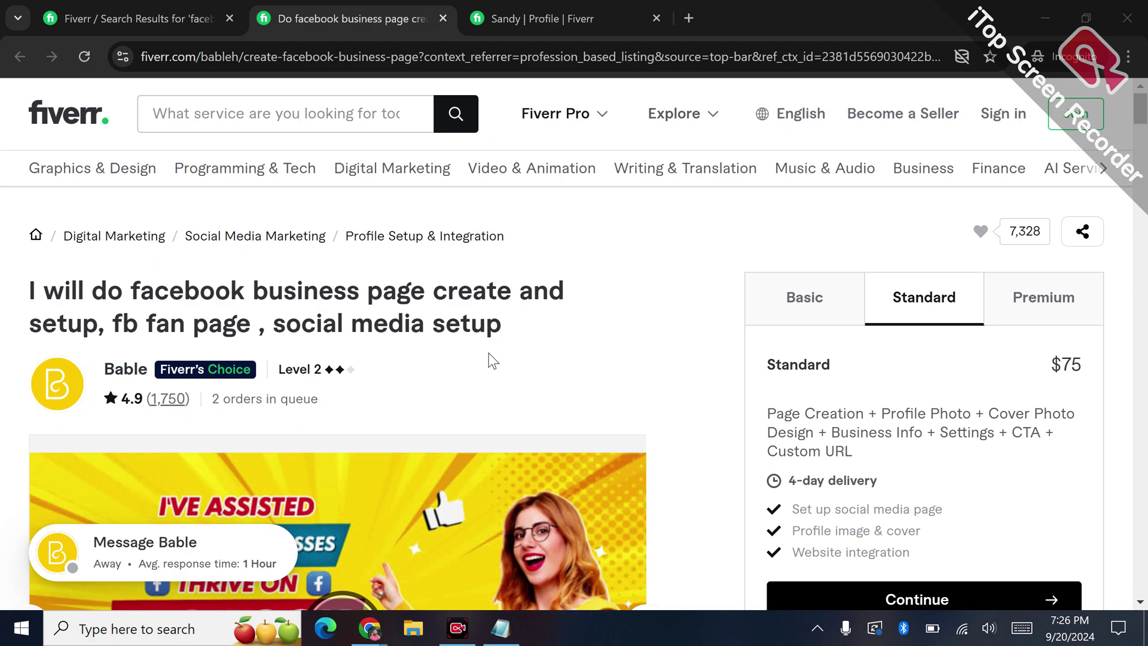
scroll(688, 353, down, 15)
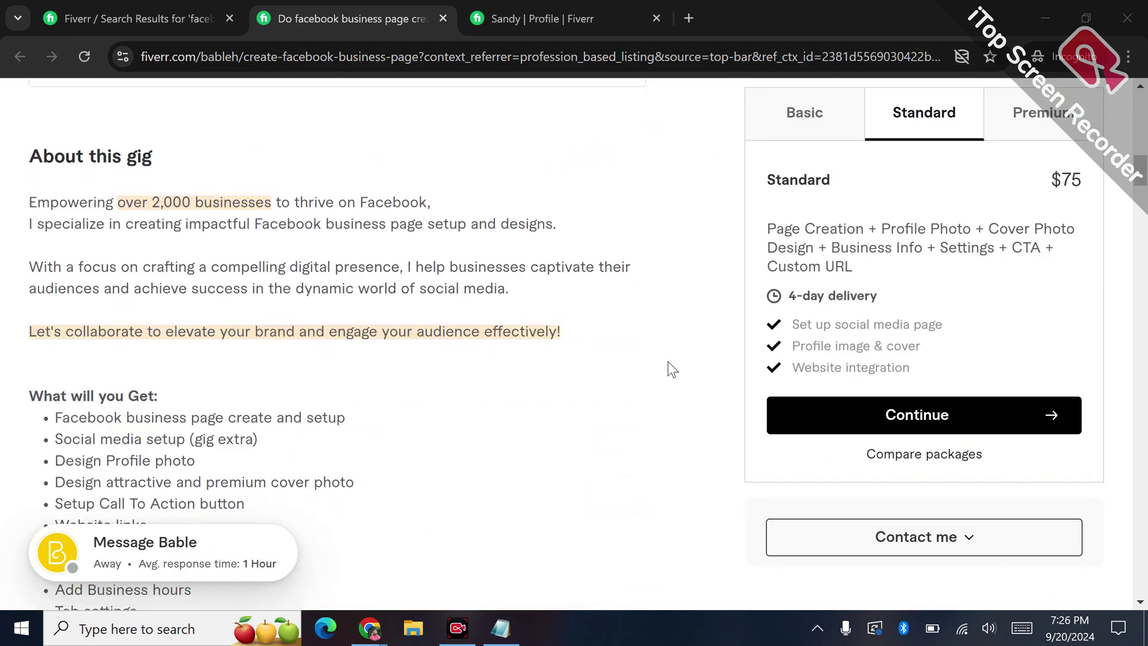
scroll(676, 362, down, 20)
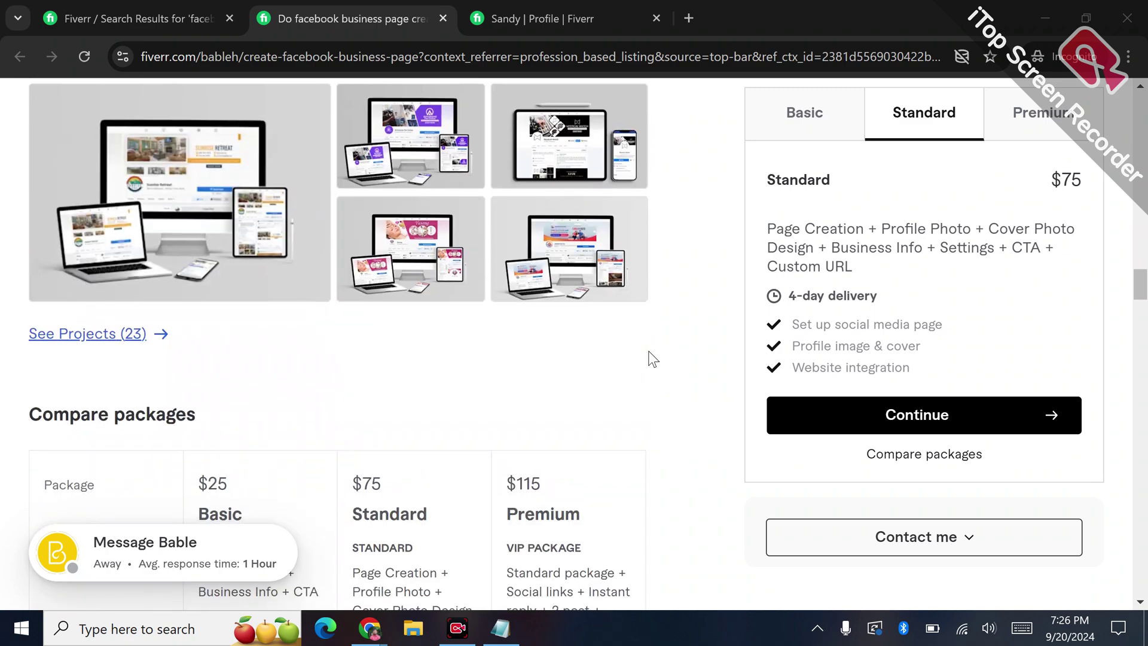
scroll(644, 364, down, 15)
scroll(644, 364, up, 12)
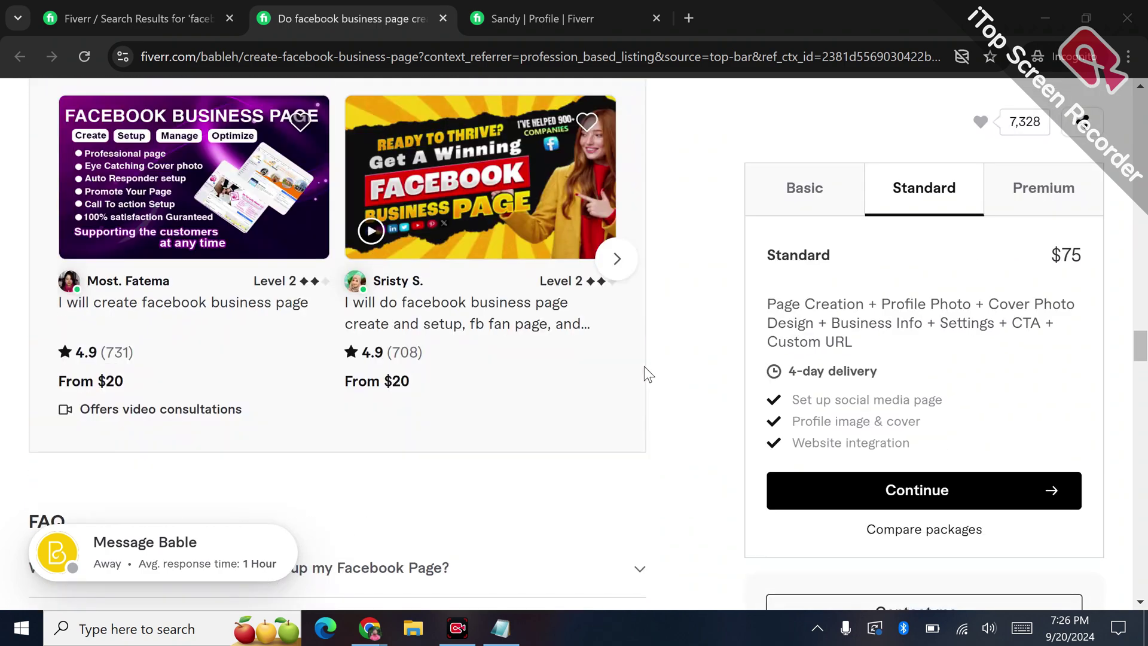
scroll(644, 366, down, 2)
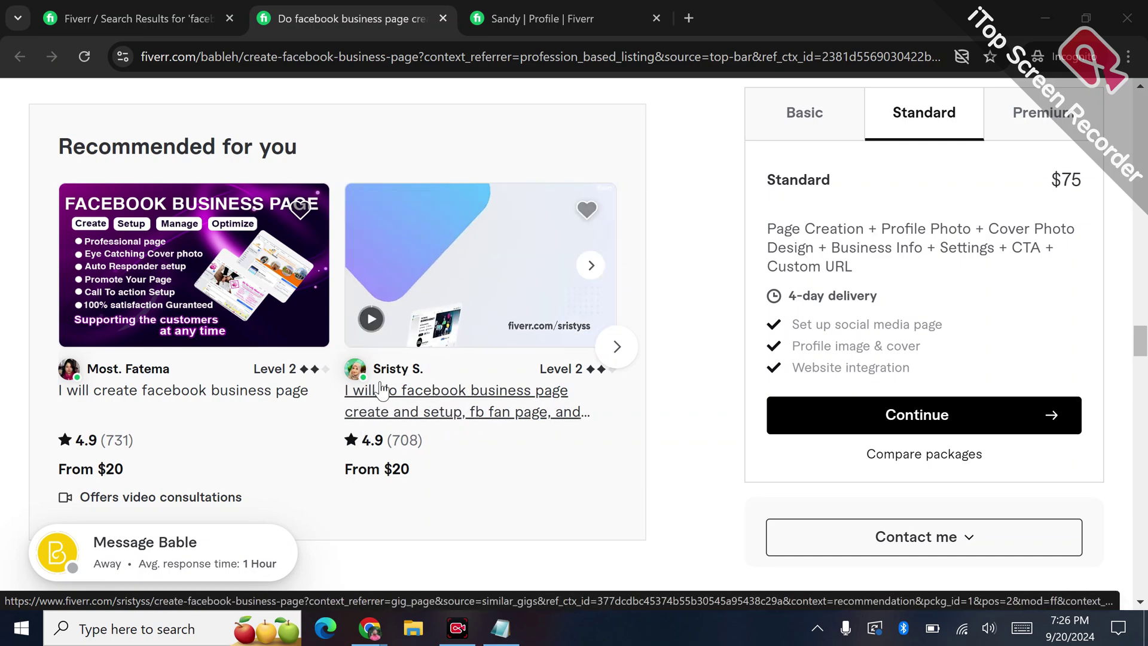
Open the second recommended seller's profile: Level 2, rated 4.9 from 740 reviews
click(397, 369)
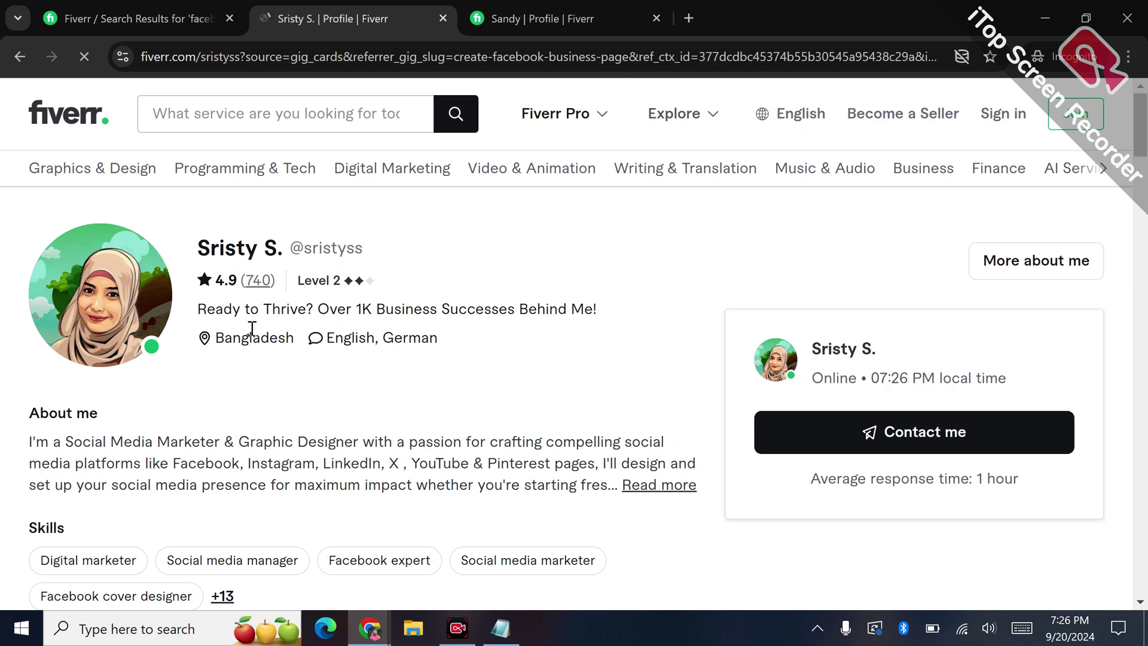
scroll(419, 402, down, 5)
scroll(418, 402, up, 5)
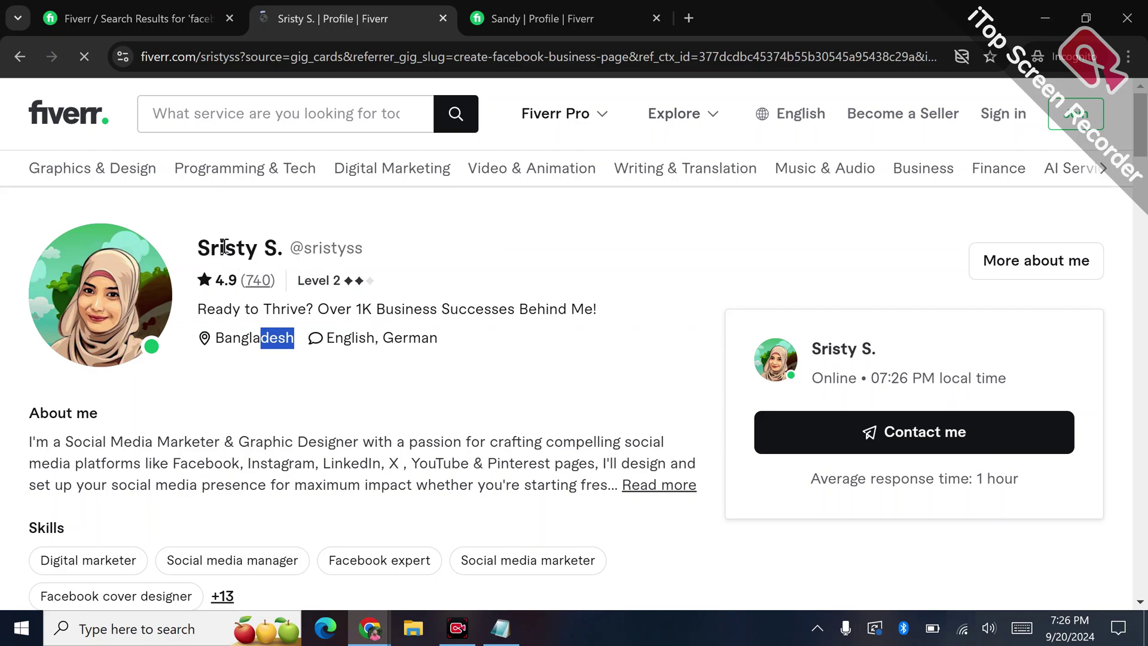
scroll(422, 394, down, 3)
scroll(363, 397, up, 5)
Expand the seller's full About me details and check the year they joined Fiverr
click(1058, 259)
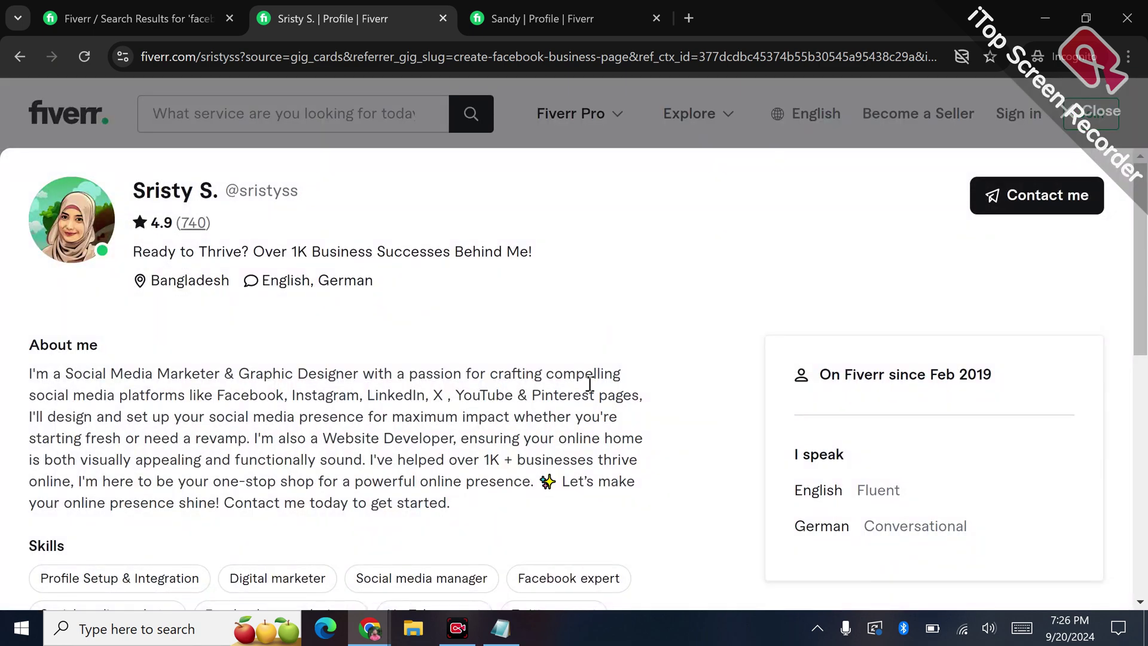
scroll(865, 388, down, 2)
drag(950, 270, 1017, 290)
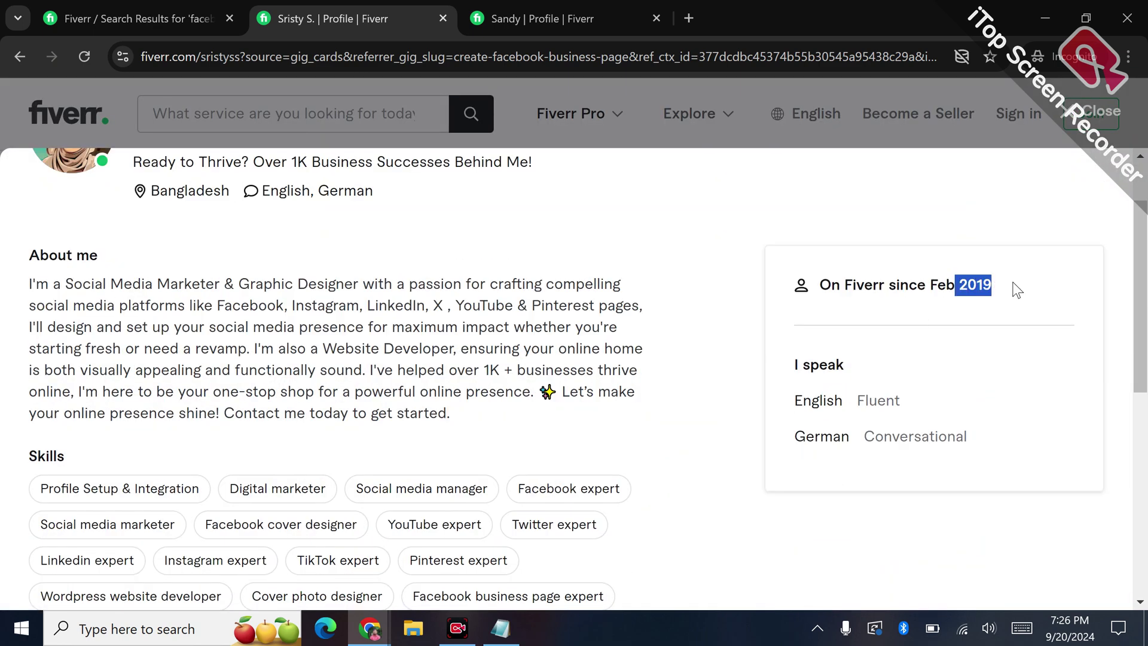
scroll(455, 448, up, 2)
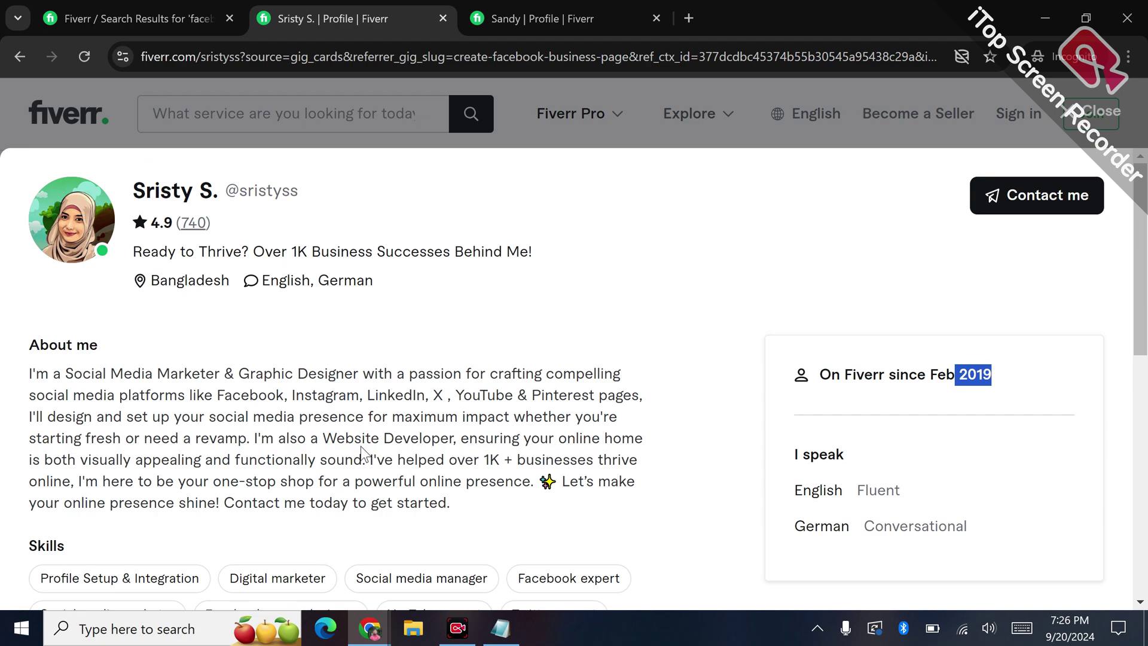
drag(4, 390, 503, 507)
click(501, 510)
Select the whole About me paragraph, then select the profile page's web address
scroll(491, 517, down, 4)
scroll(494, 512, up, 4)
drag(7, 383, 467, 521)
scroll(468, 522, down, 3)
drag(36, 406, 370, 628)
scroll(492, 271, up, 7)
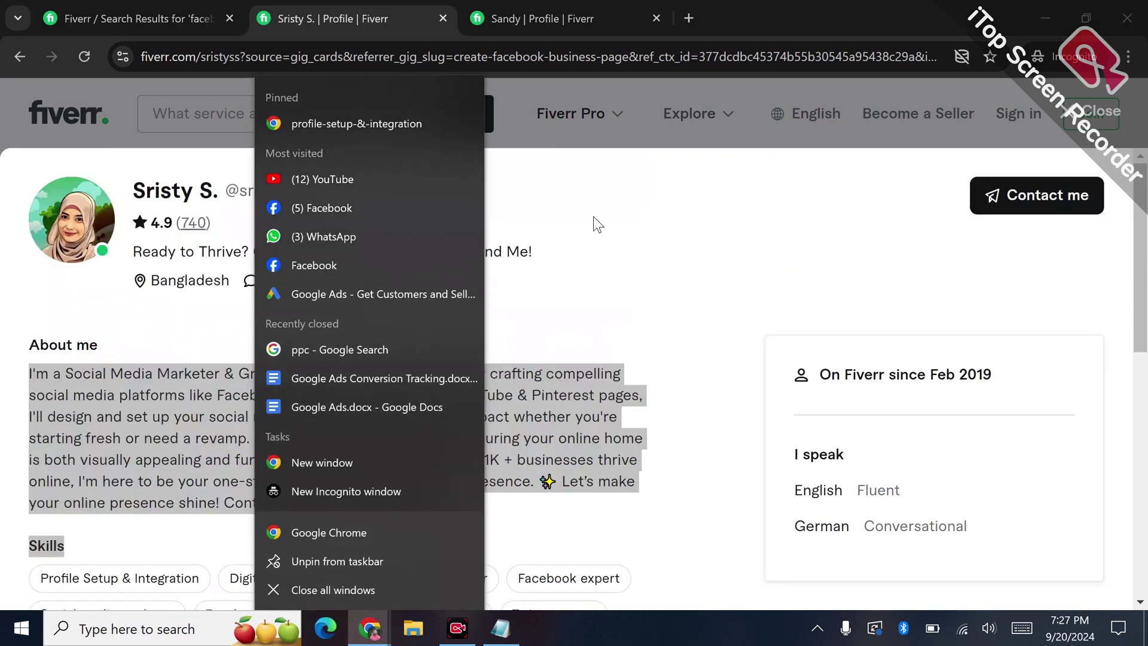
click(639, 227)
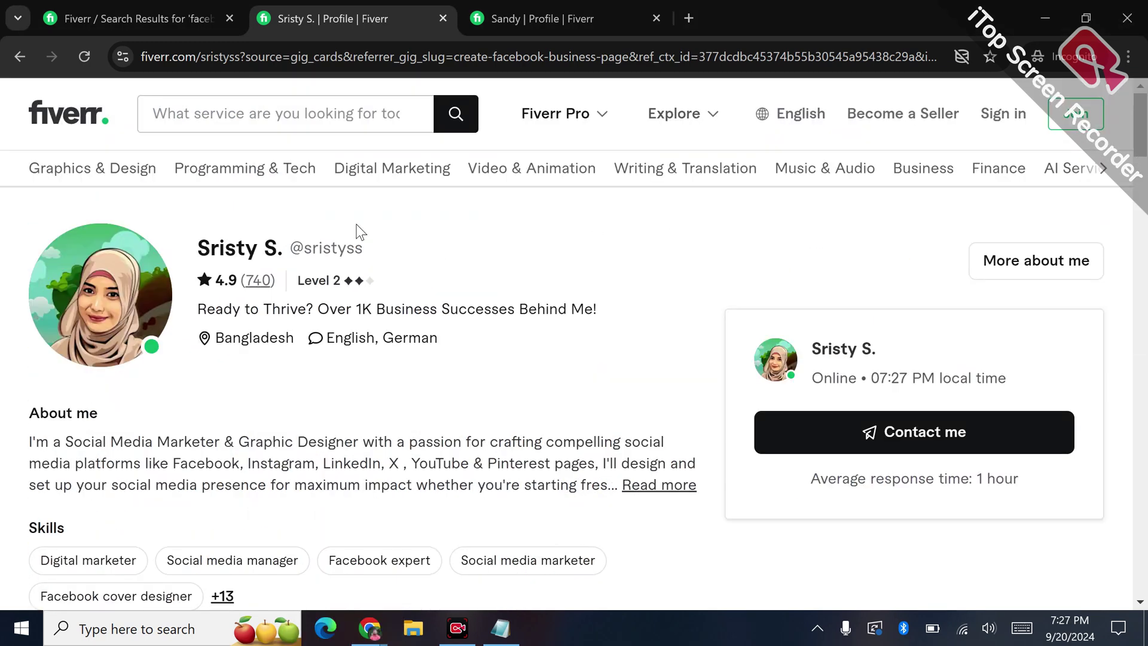
click(274, 45)
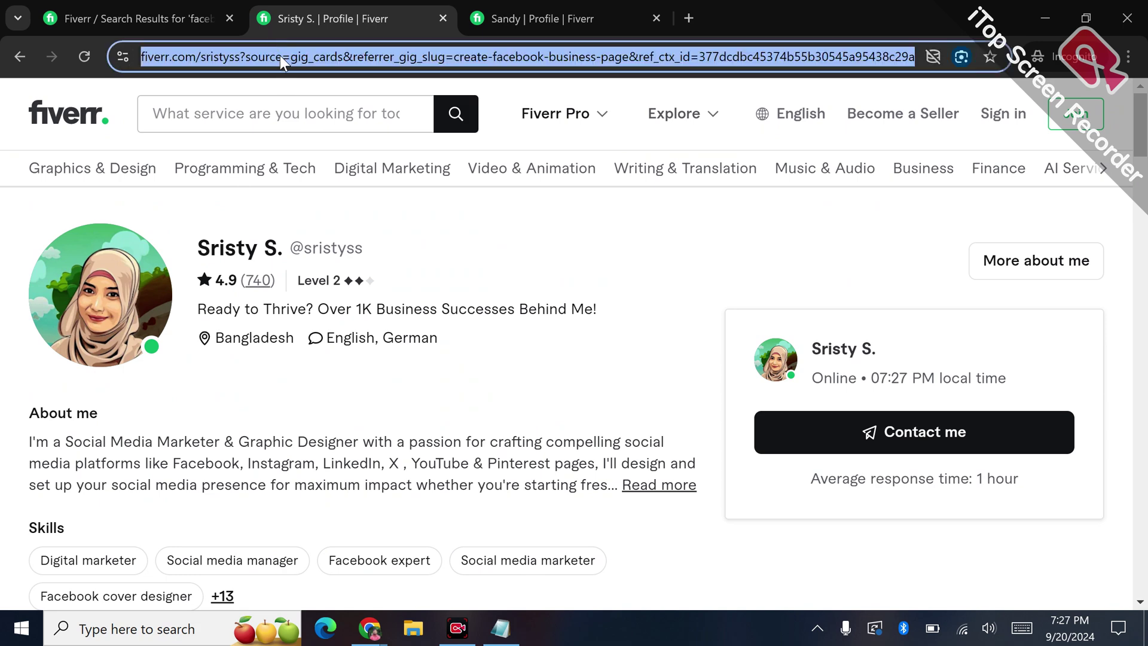
Cut the first Fiverr seller's profile URL from Chrome's address bar
key(super+x)
click(289, 60)
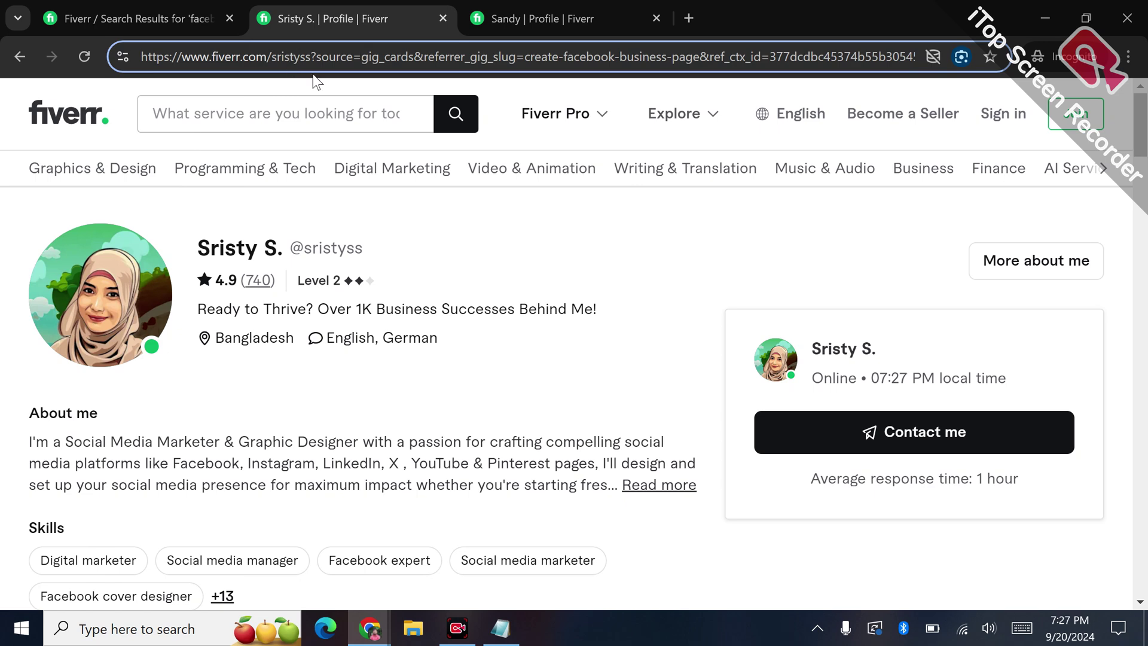
key(ctrl+a)
key(BackSpace)
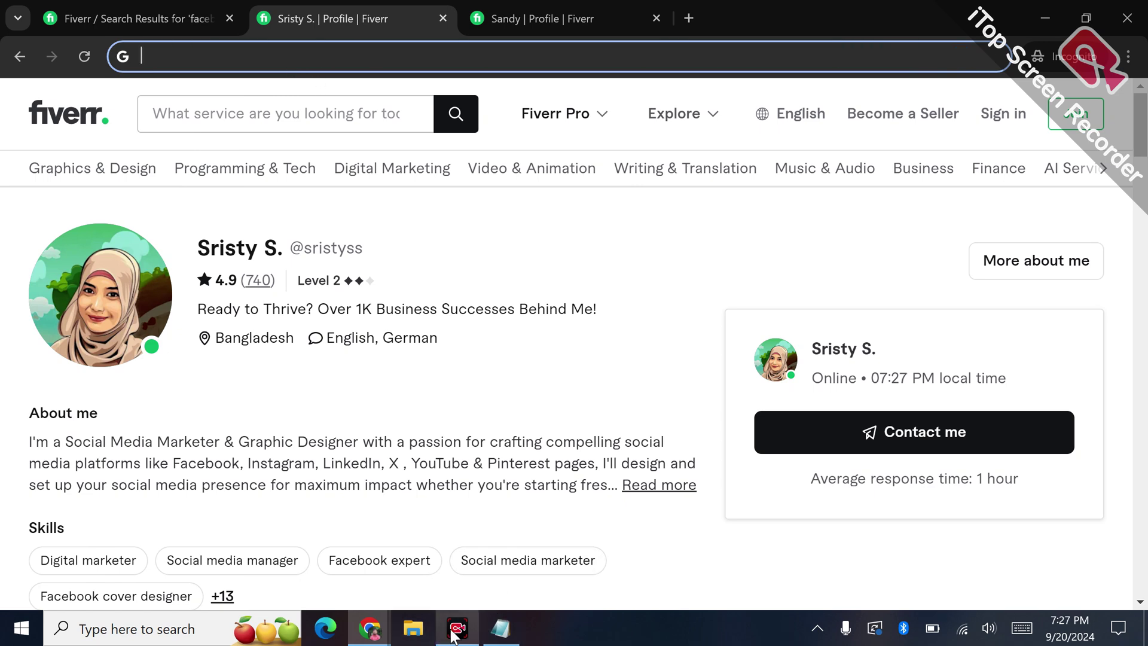
Paste the first seller's profile link on an empty line in the notes, with blank lines after
click(501, 628)
click(122, 179)
scroll(159, 397, down, 3)
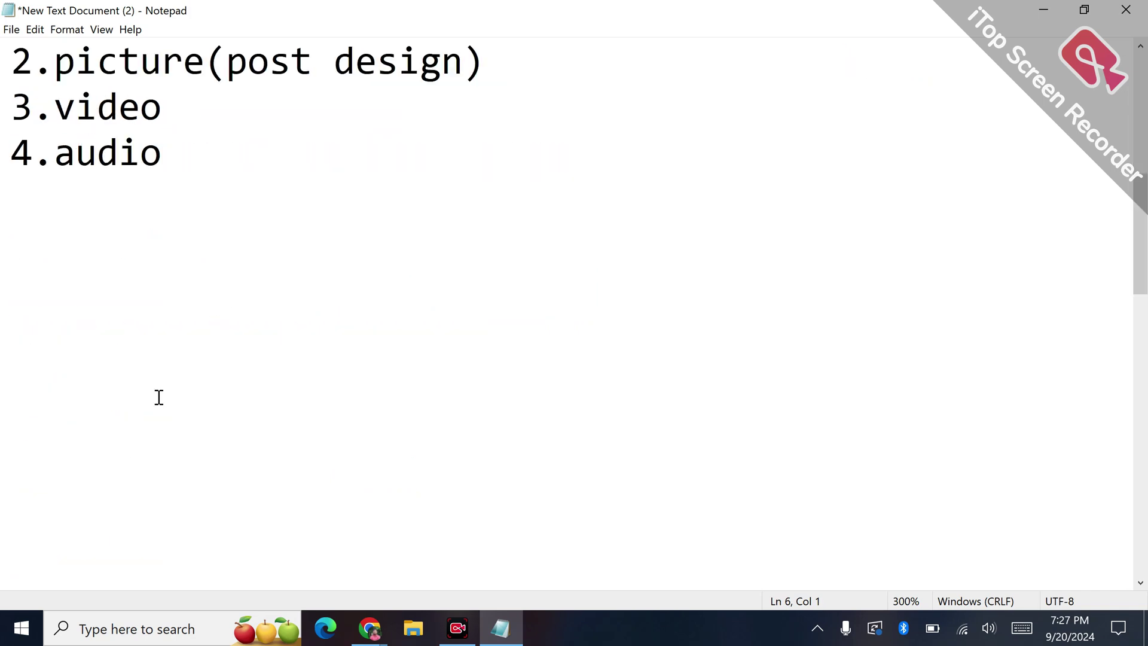
scroll(159, 397, down, 6)
click(62, 163)
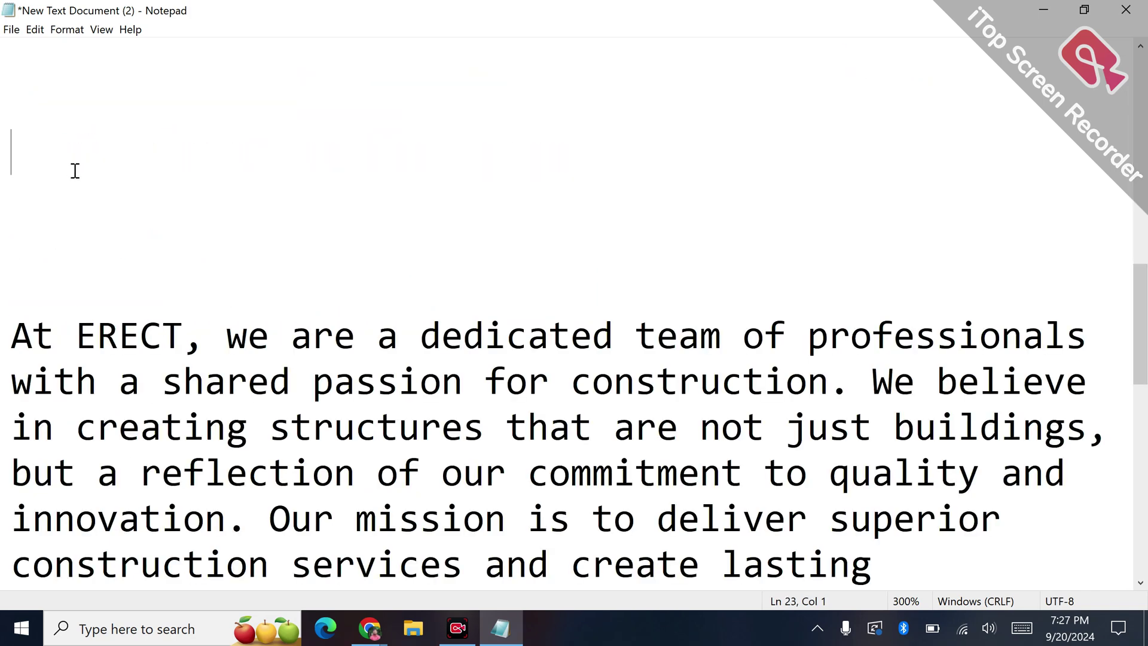
key(ctrl+v)
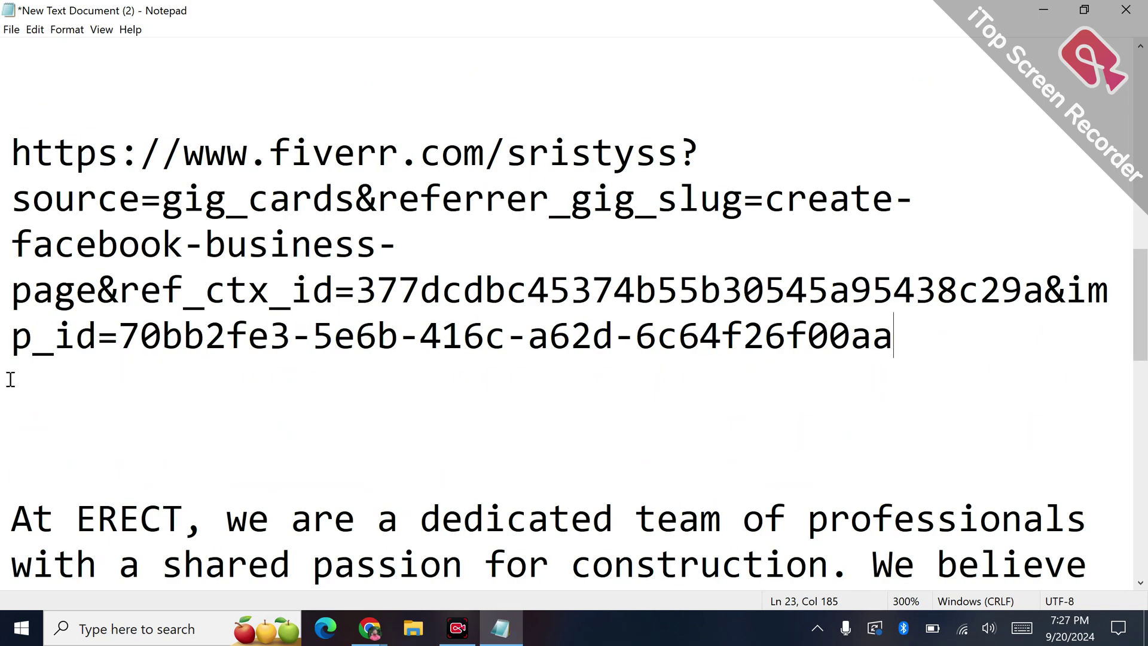
click(88, 409)
key(Return)
key(Return)
key(Return)
key(Return)
key(Return)
key(BackSpace)
key(BackSpace)
key(BackSpace)
Cut the second seller's profile URL and paste it into the notes below the first
click(497, 629)
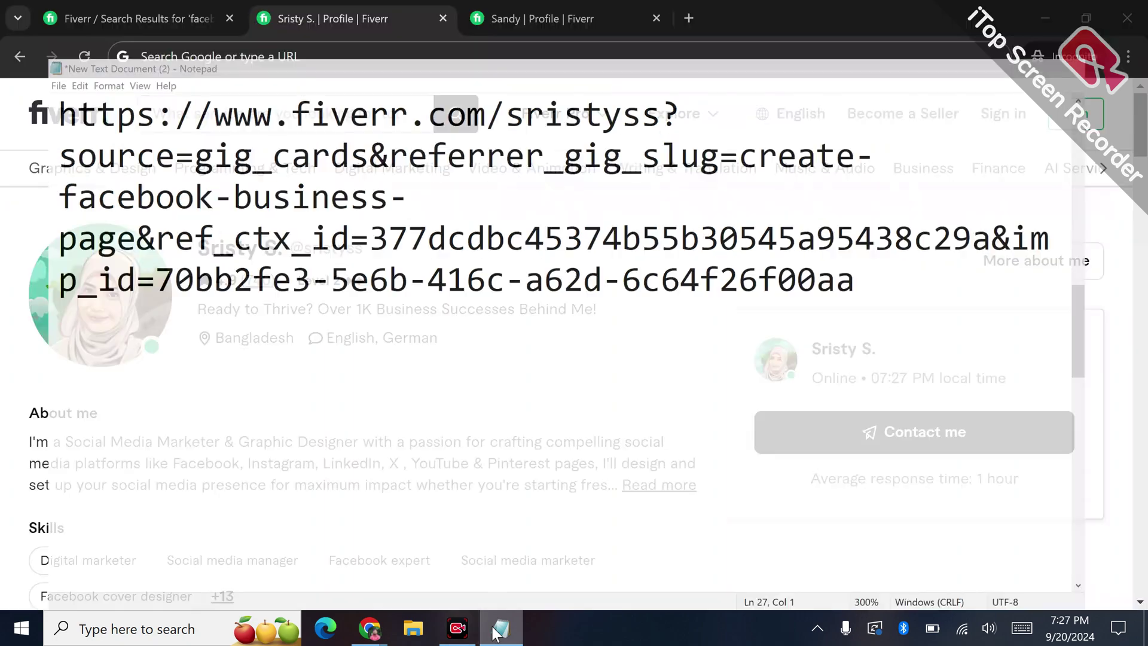
click(536, 12)
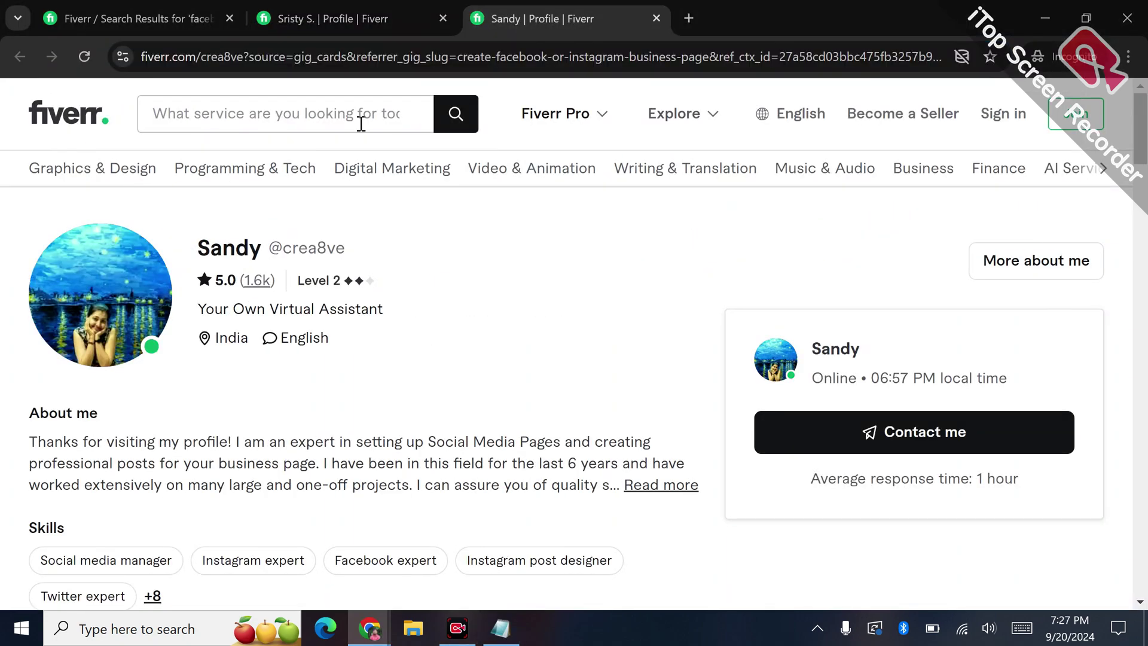
click(163, 42)
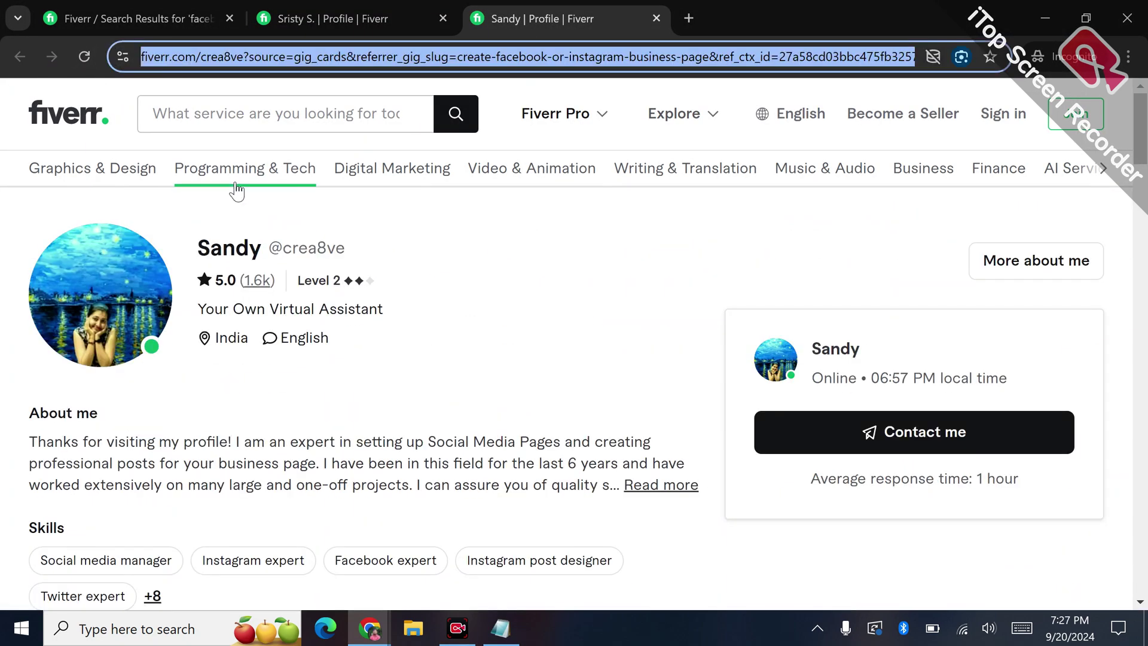
mouse_move(246, 195)
key(BackSpace)
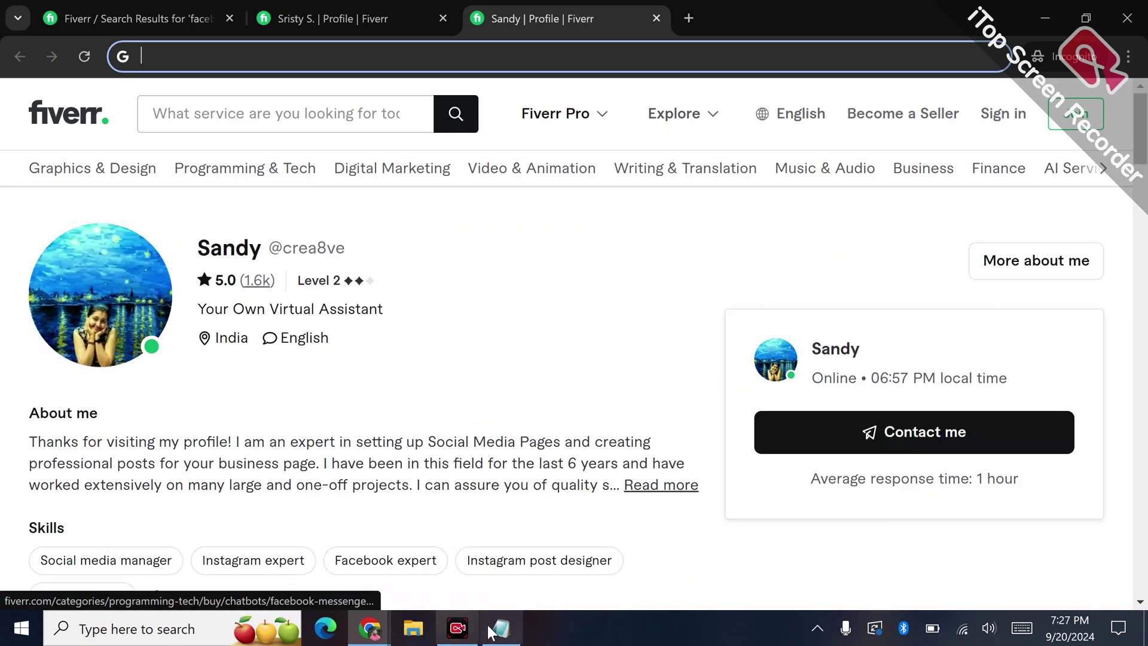
click(496, 631)
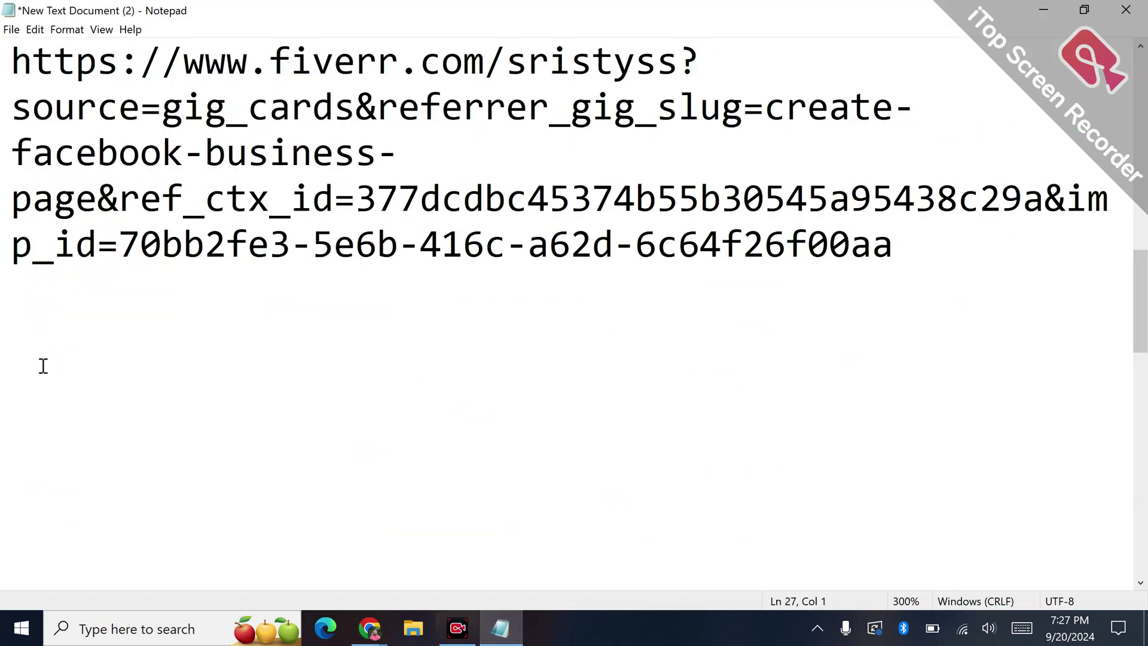
key(ctrl+v)
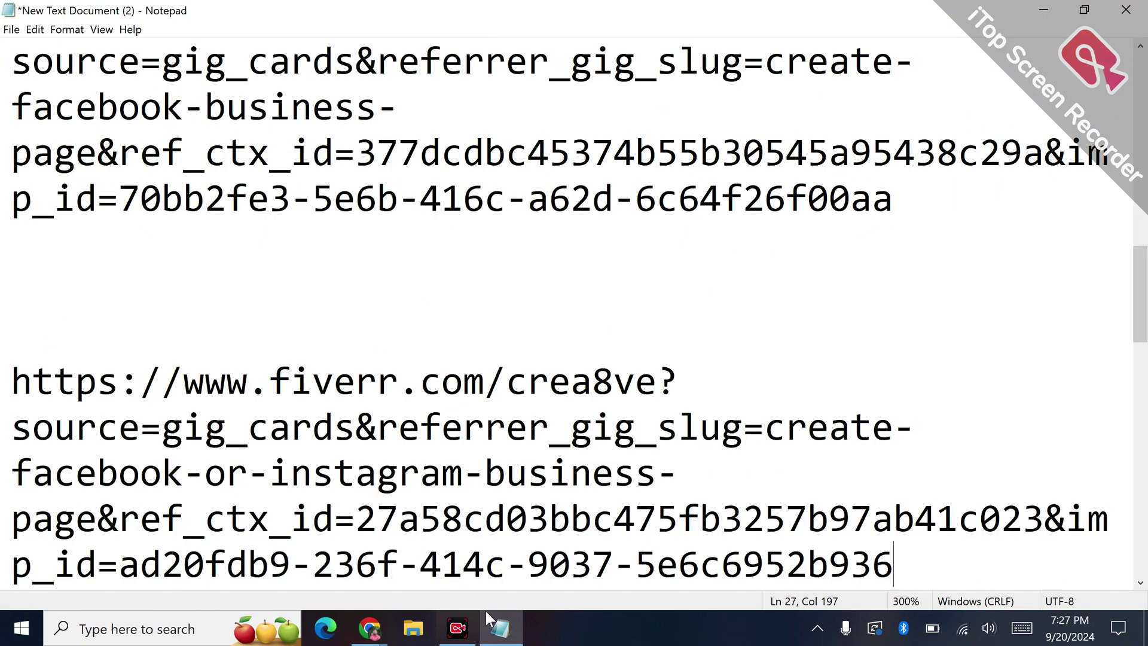
click(496, 631)
Return to the Fiverr search results and scroll through them
click(176, 4)
scroll(597, 353, down, 3)
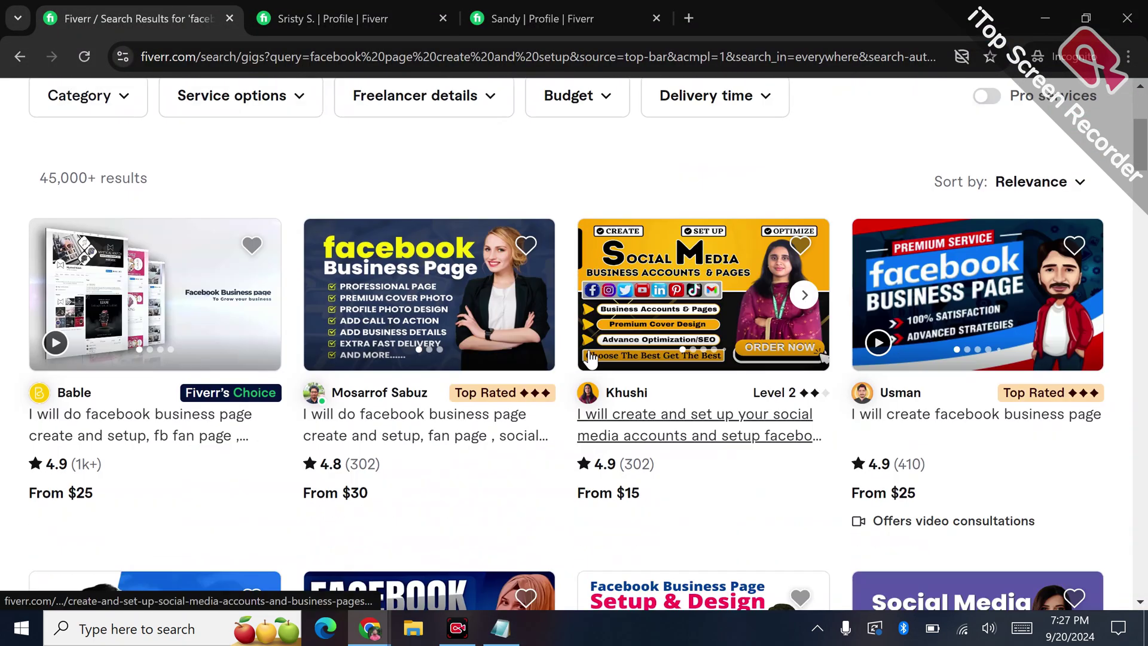
scroll(409, 519, down, 3)
scroll(496, 515, up, 6)
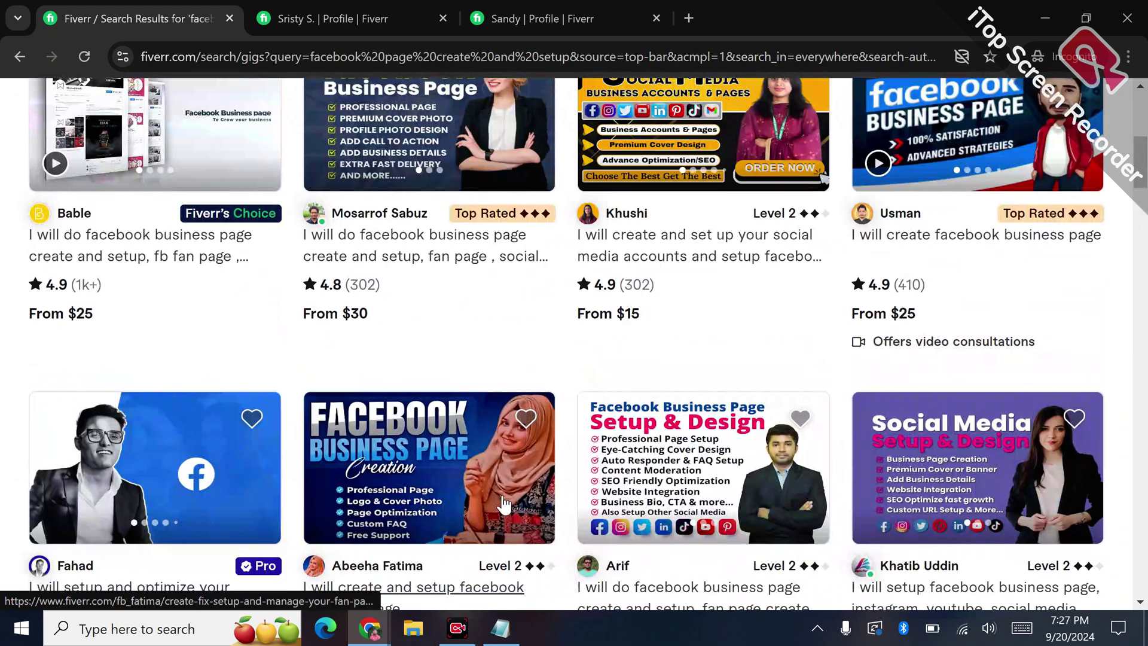
scroll(505, 504, up, 5)
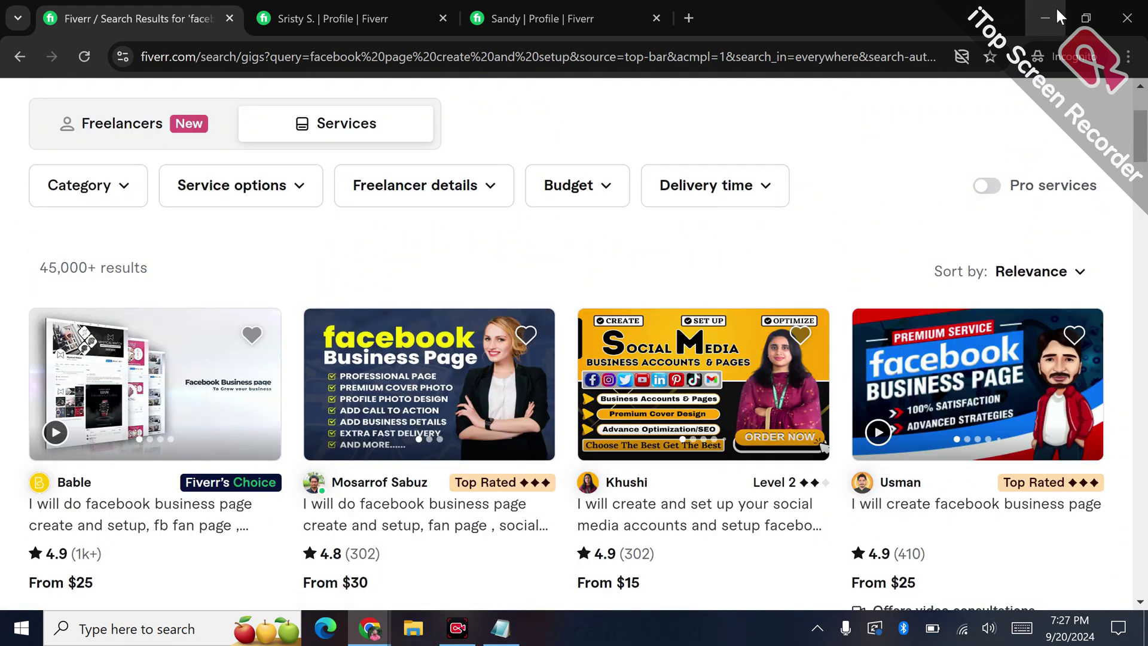
Bring Notepad forward and select the second Fiverr seller's profile link
click(1060, 17)
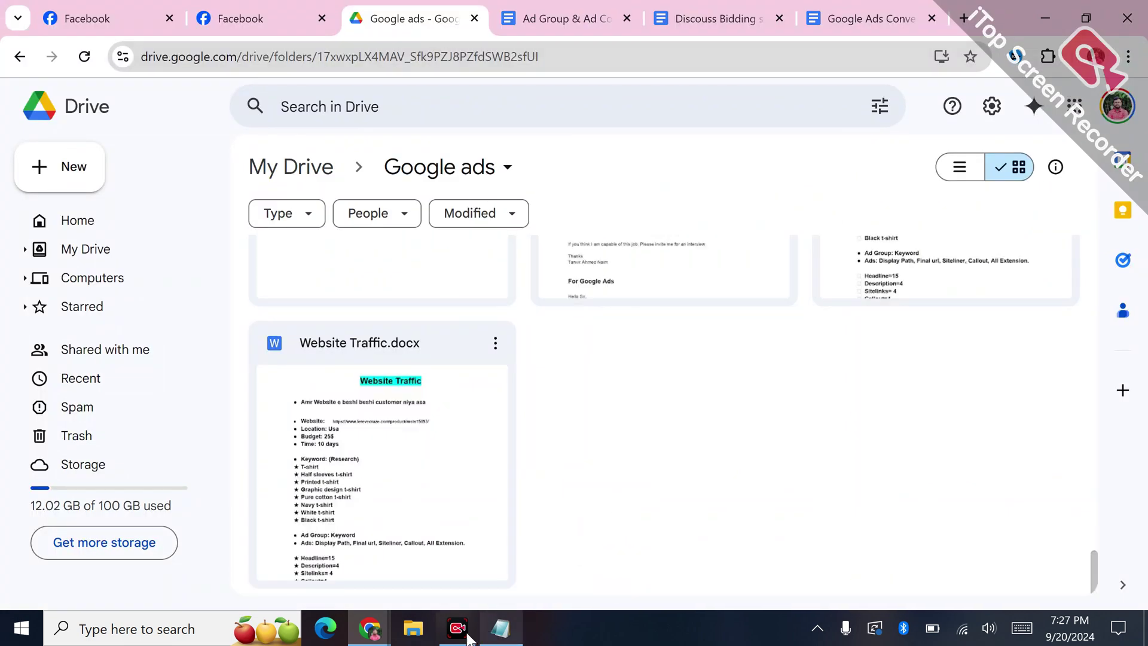
mouse_move(377, 640)
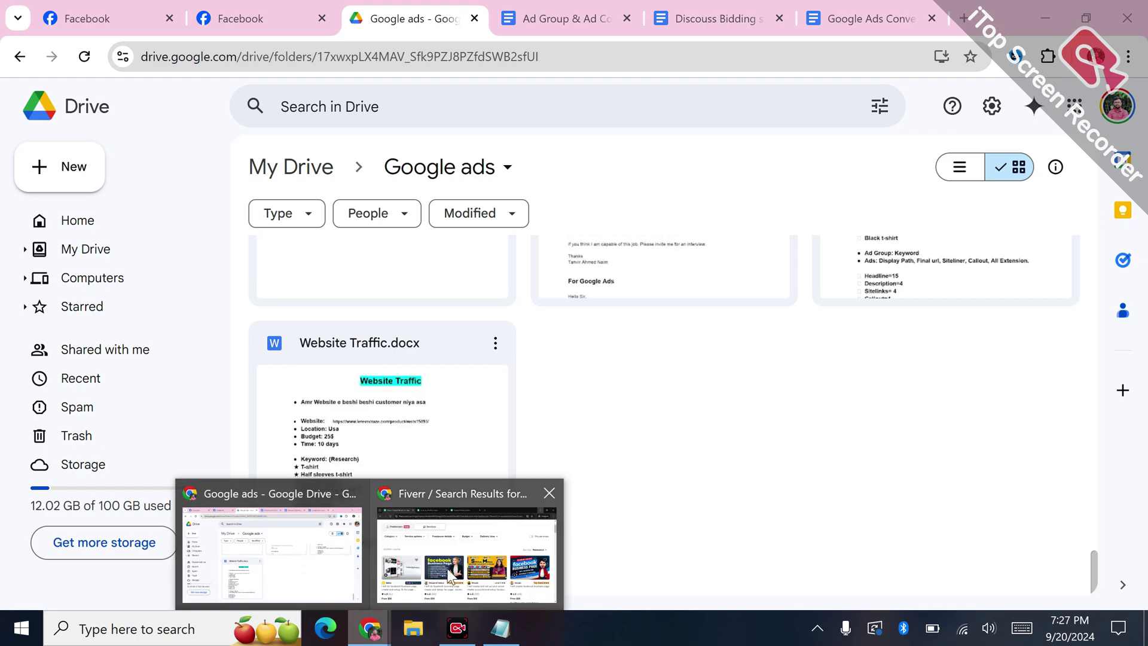
click(448, 573)
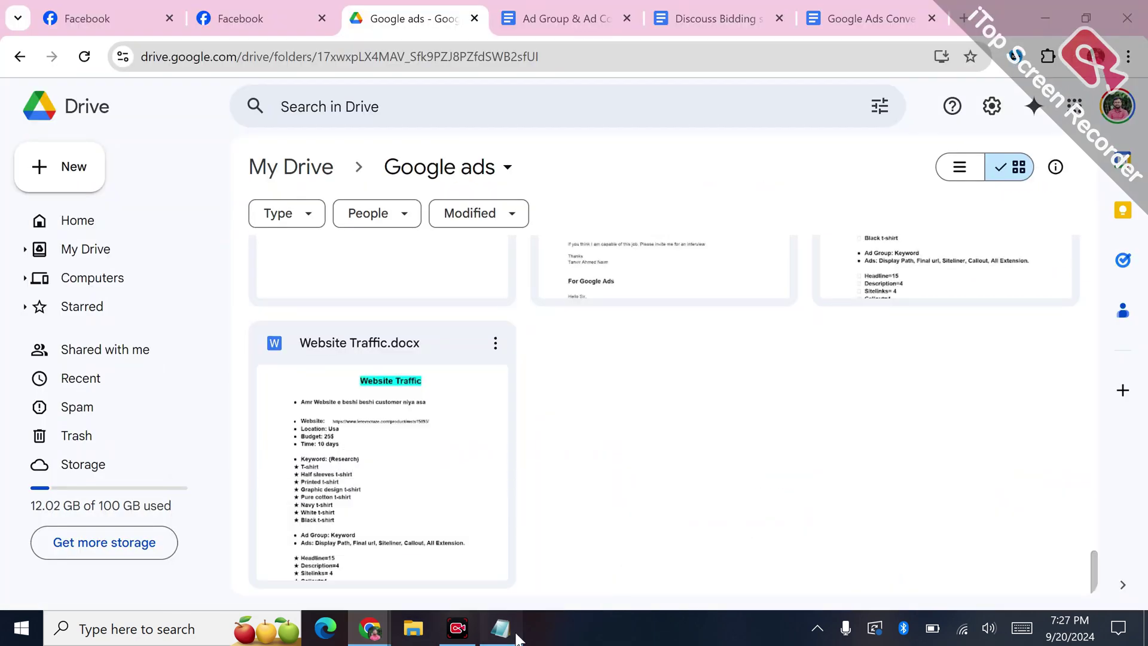
click(501, 628)
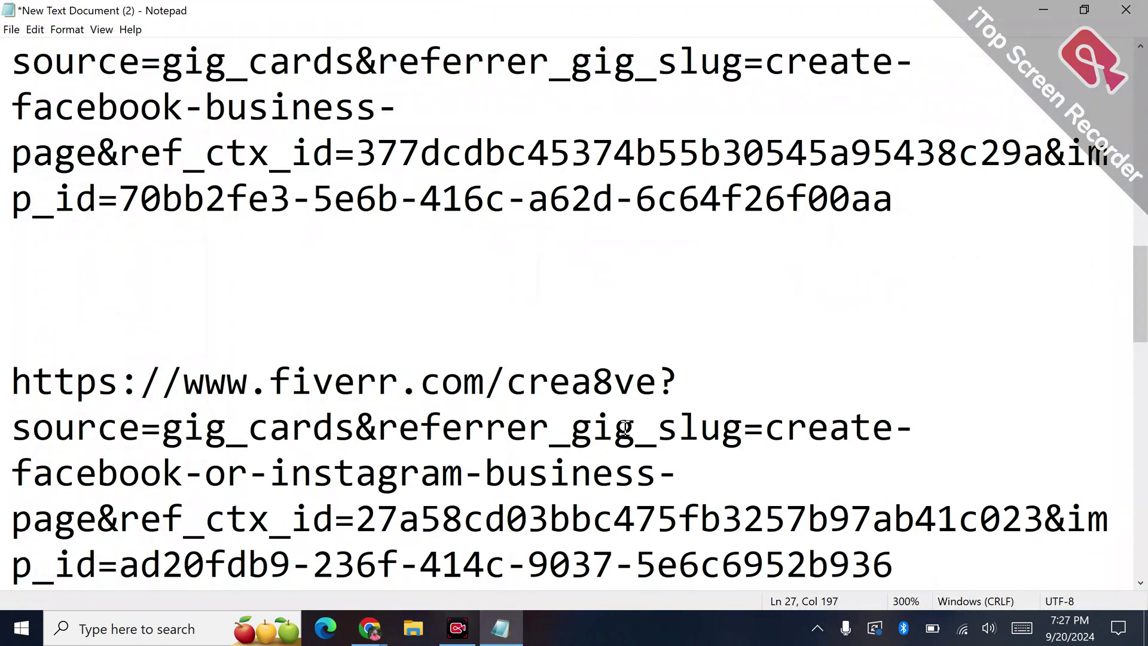
scroll(625, 426, down, 2)
drag(895, 288, 11, 106)
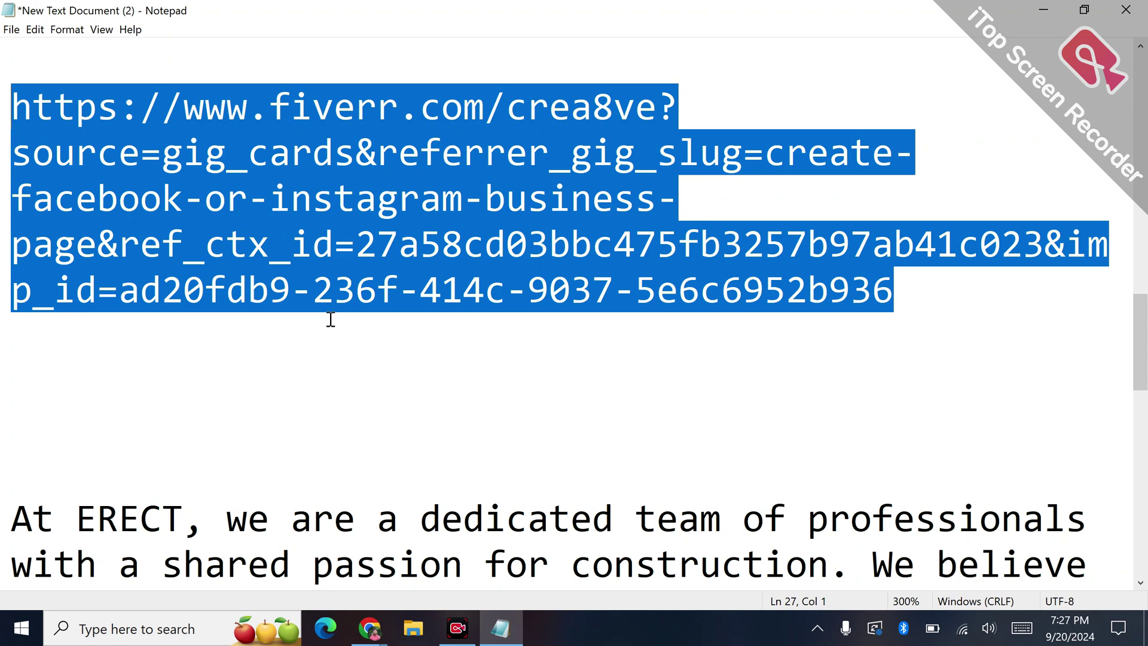
Save the notes file with Ctrl+S
scroll(328, 351, up, 10)
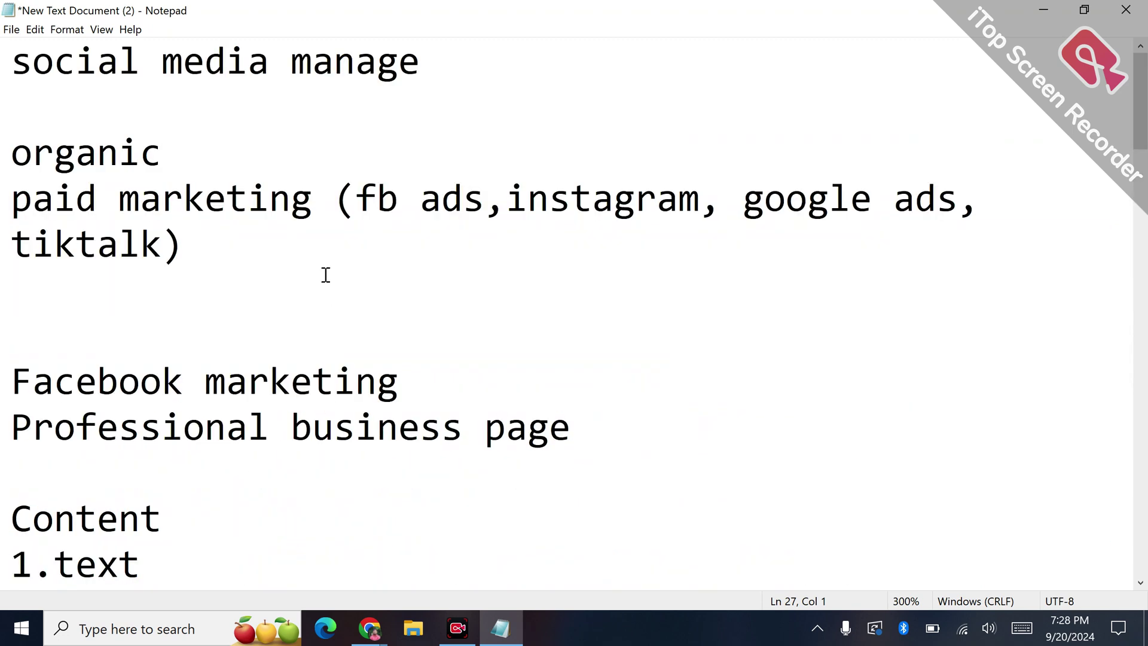
click(1030, 10)
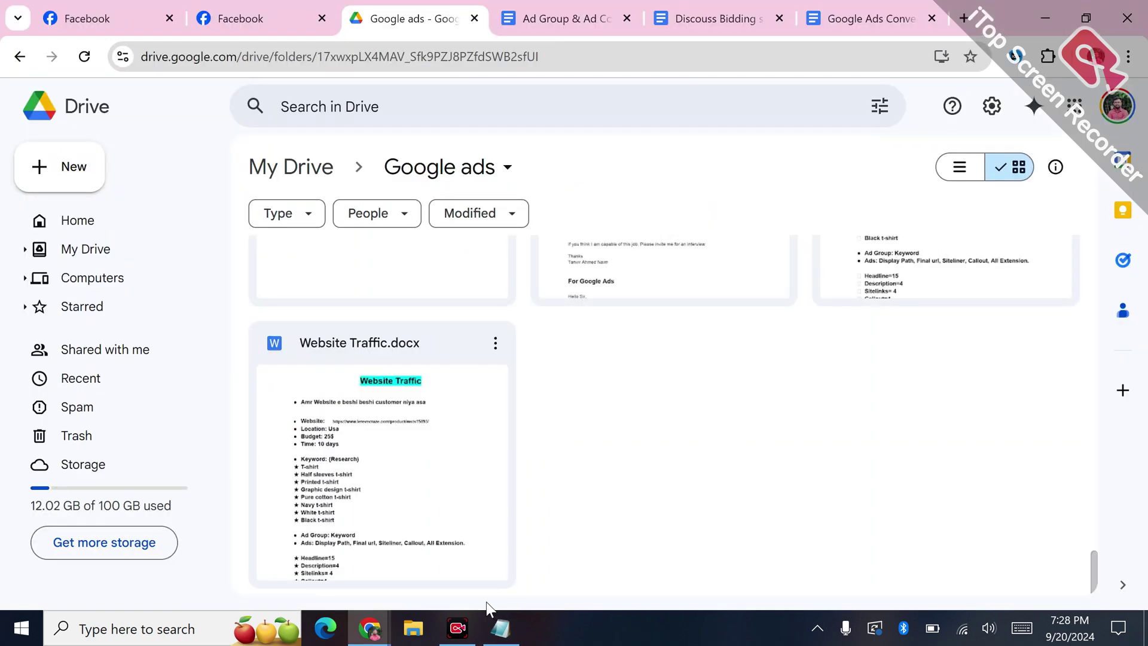
click(501, 628)
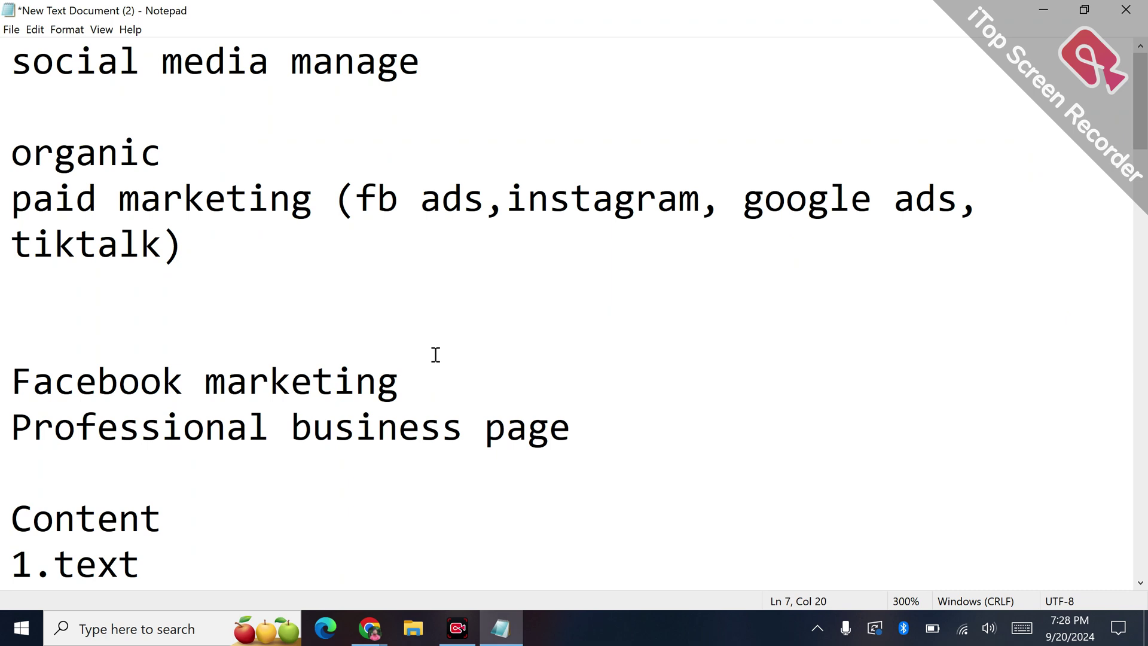
key(ctrl+s)
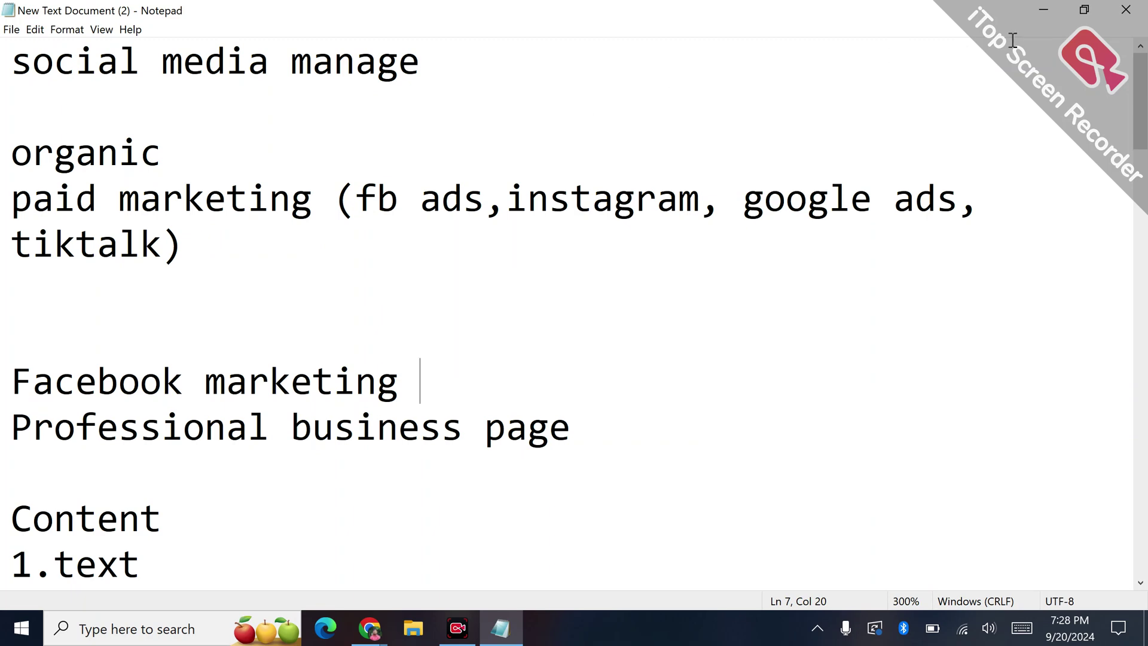
Select the 'Facebook marketing' and 'Professional business page' lines in the notes
click(1041, 9)
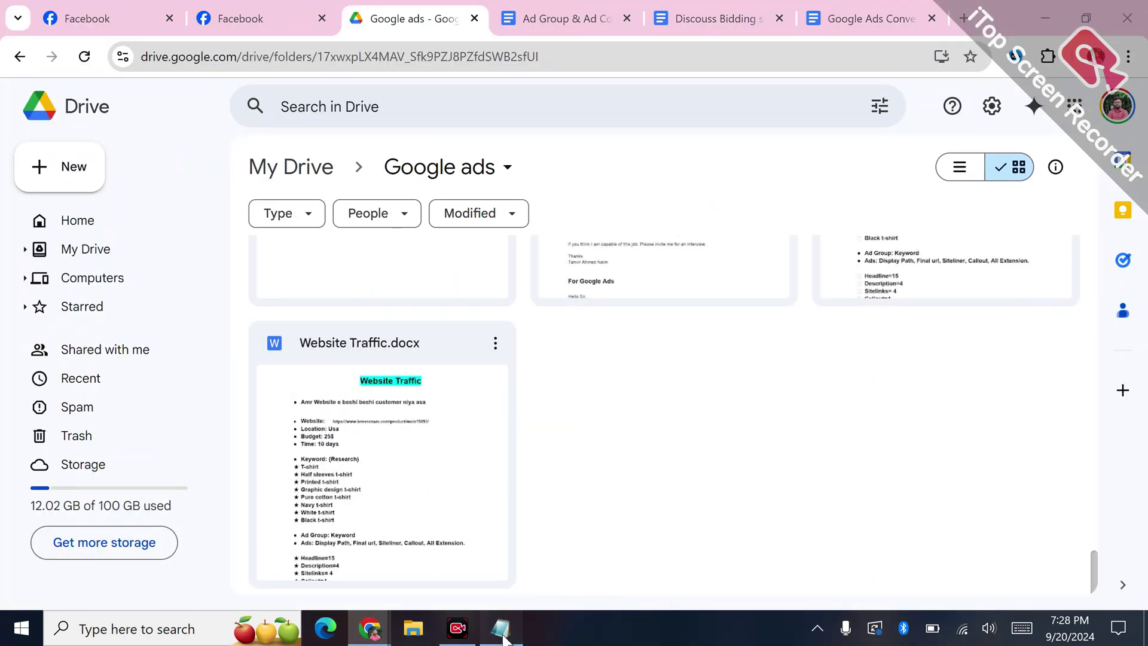
click(519, 621)
scroll(335, 529, down, 2)
scroll(336, 529, up, 2)
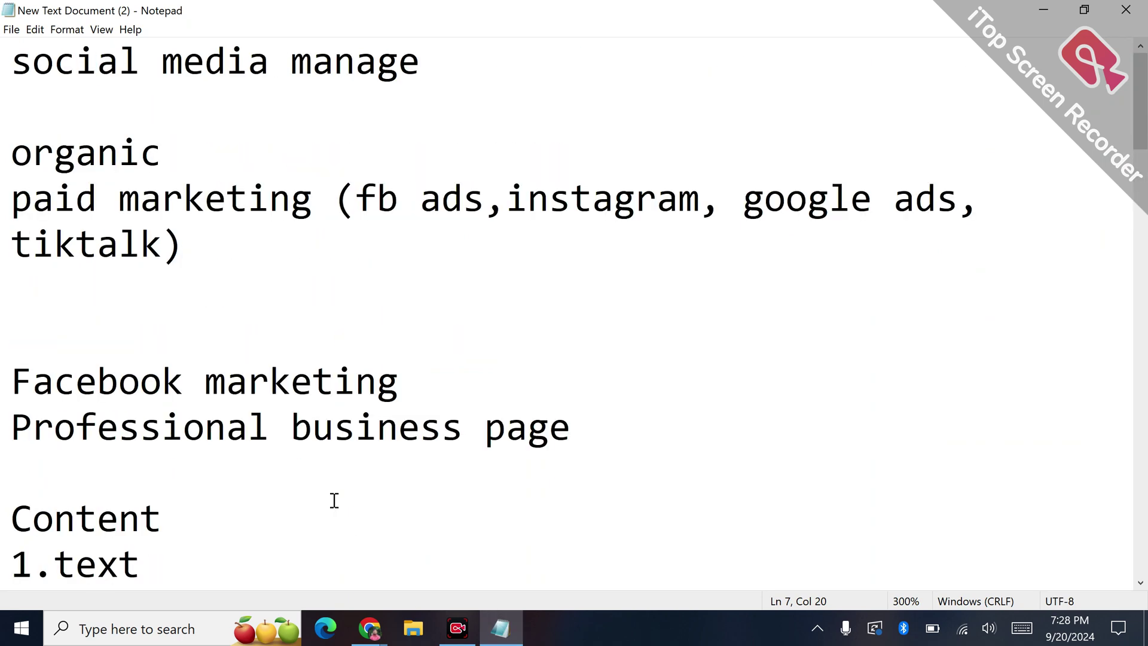
drag(440, 377, 2, 383)
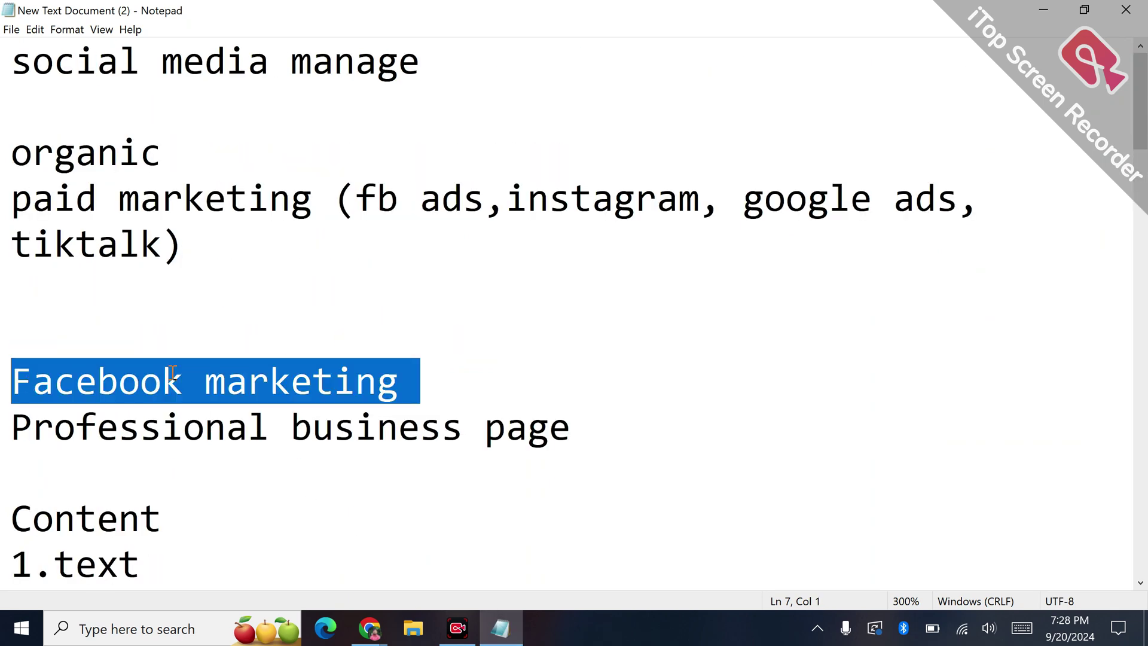
click(569, 410)
key(shift+Home)
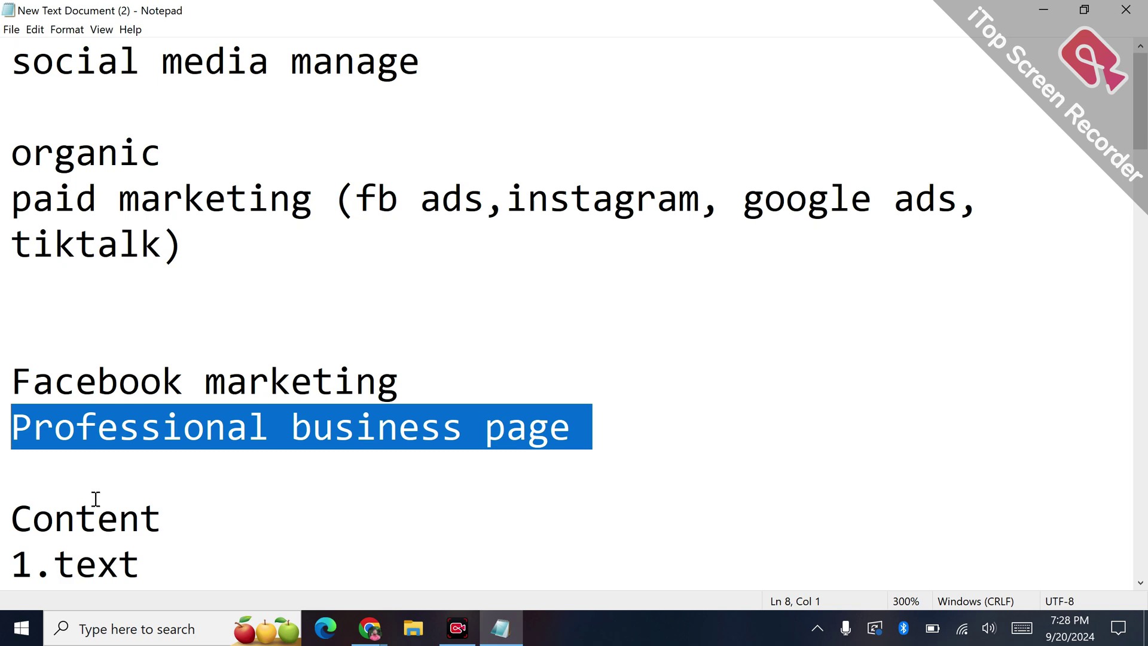
Switch from the Fiverr results window to the browser window showing Facebook
mouse_move(380, 633)
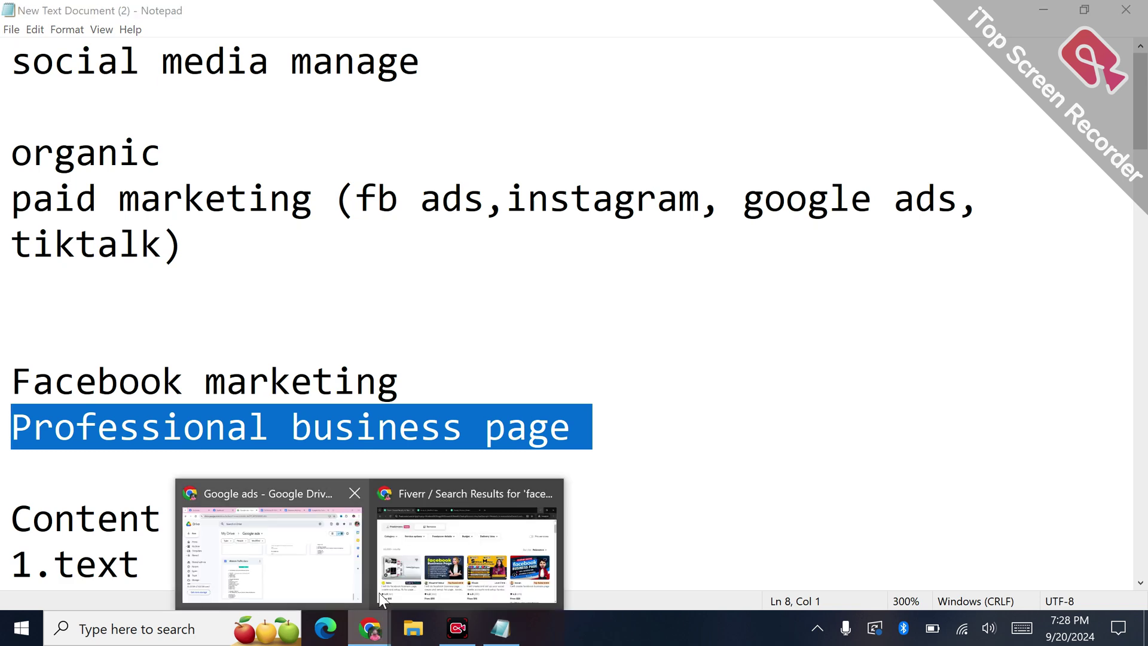
click(447, 552)
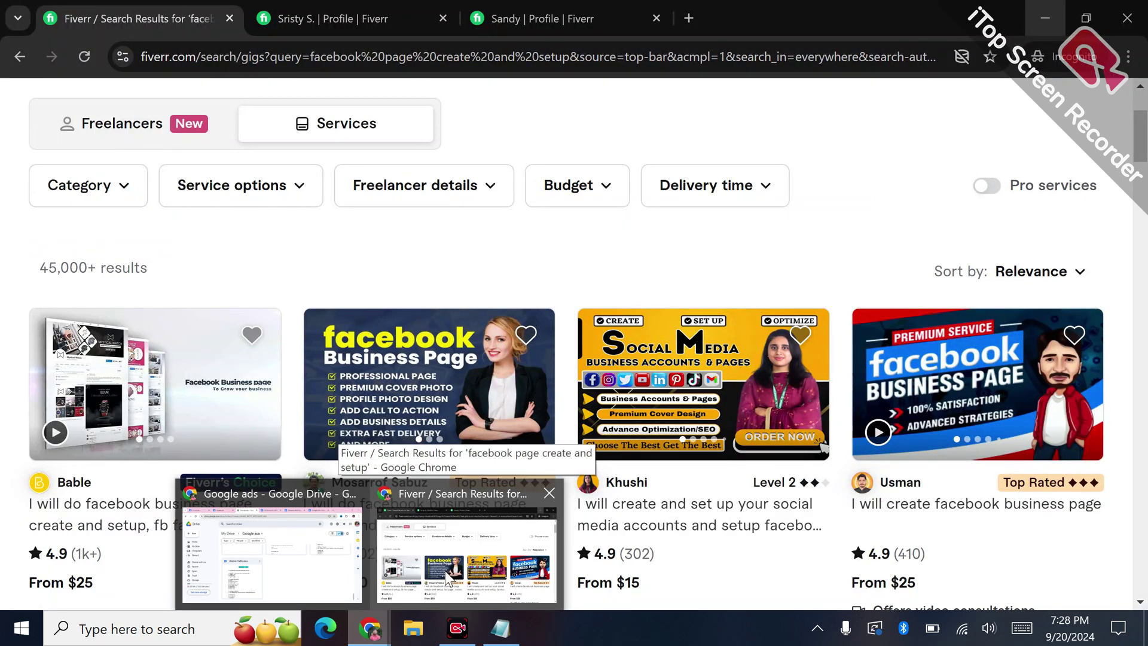
click(400, 595)
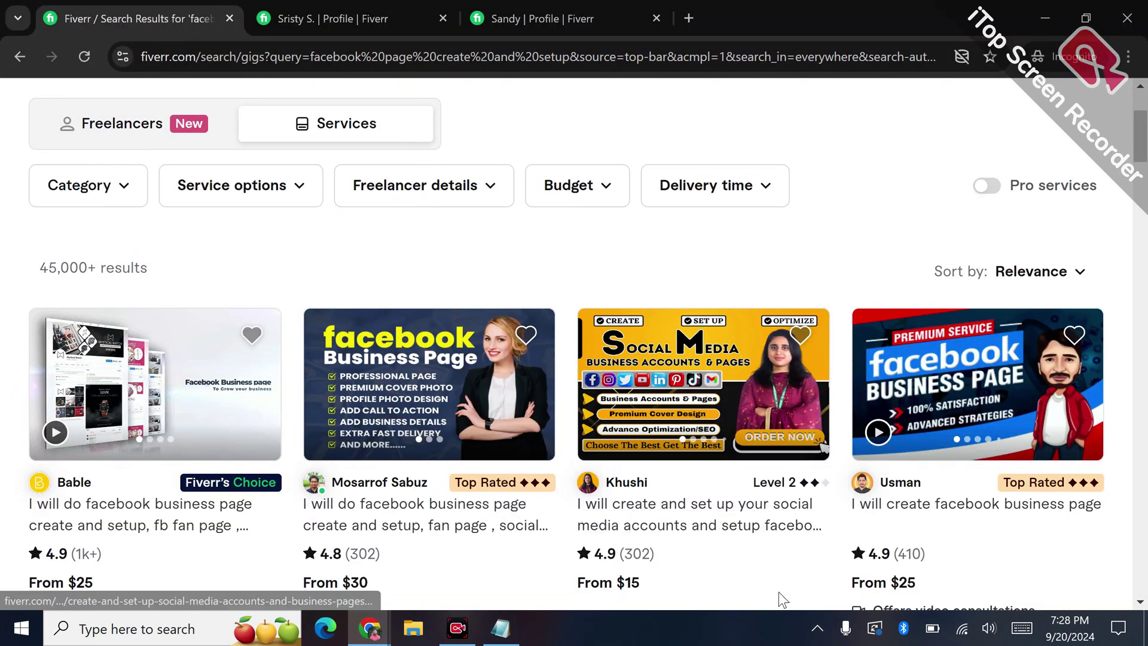
key(alt+Tab)
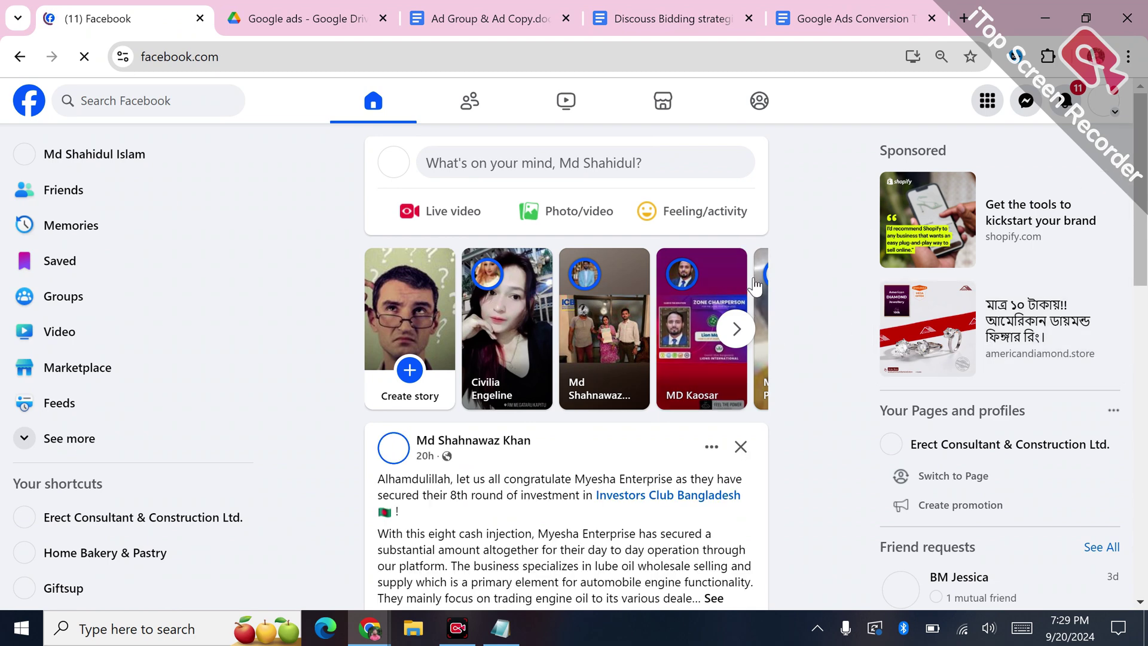
Scroll the Facebook home feed and bring up the main menu
scroll(791, 407, down, 2)
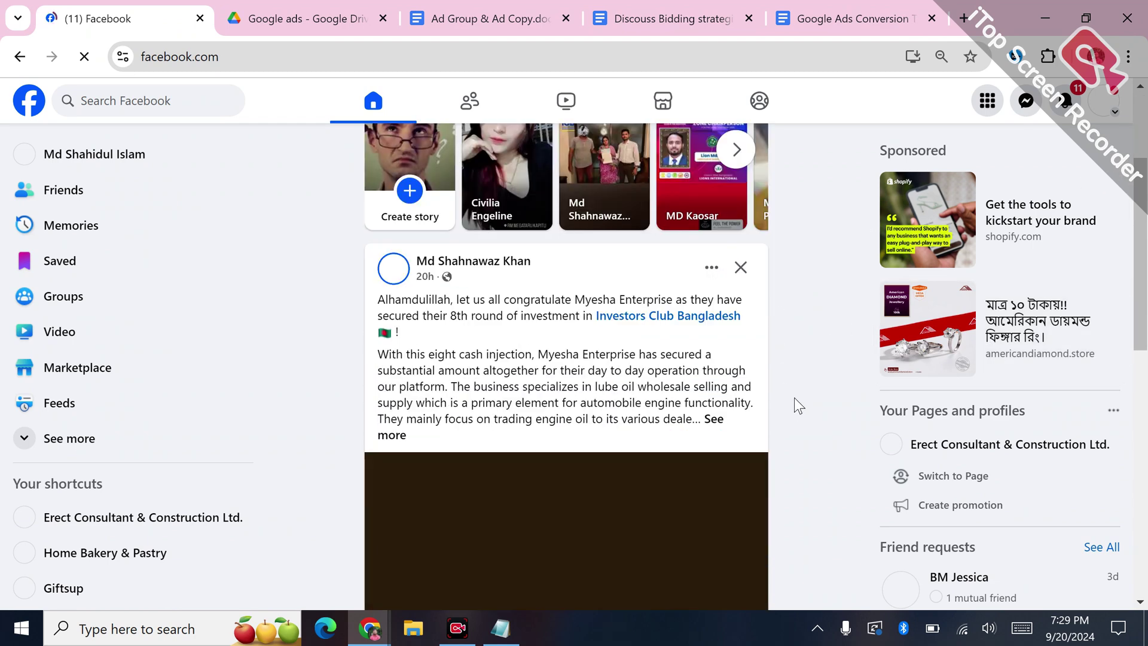
scroll(794, 397, up, 2)
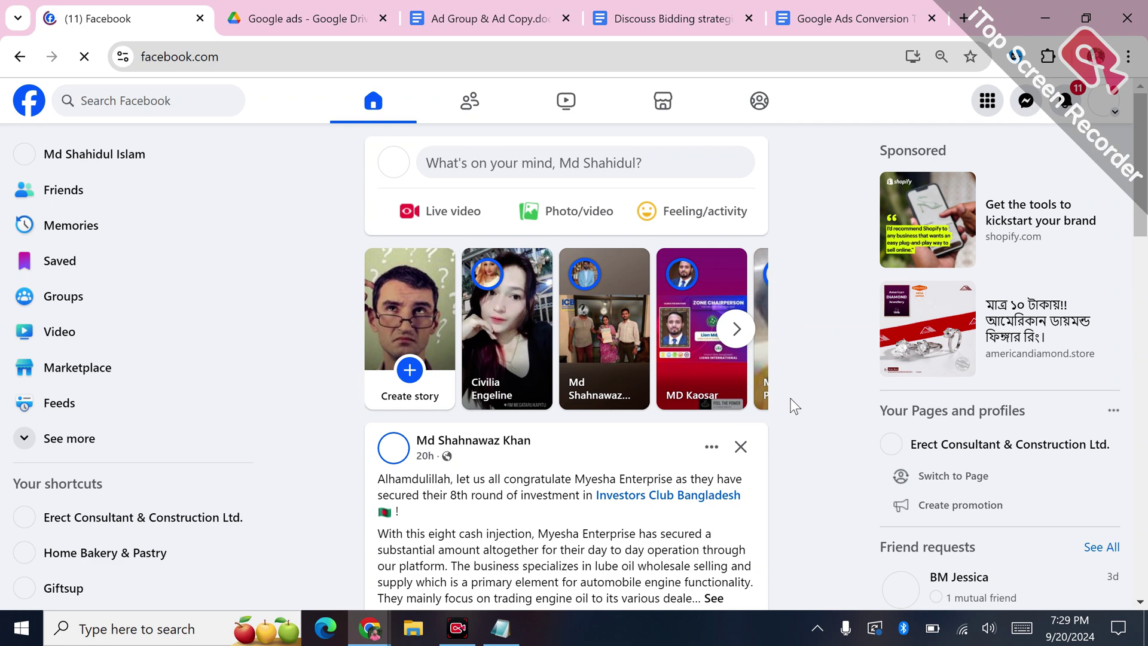
scroll(790, 399, down, 10)
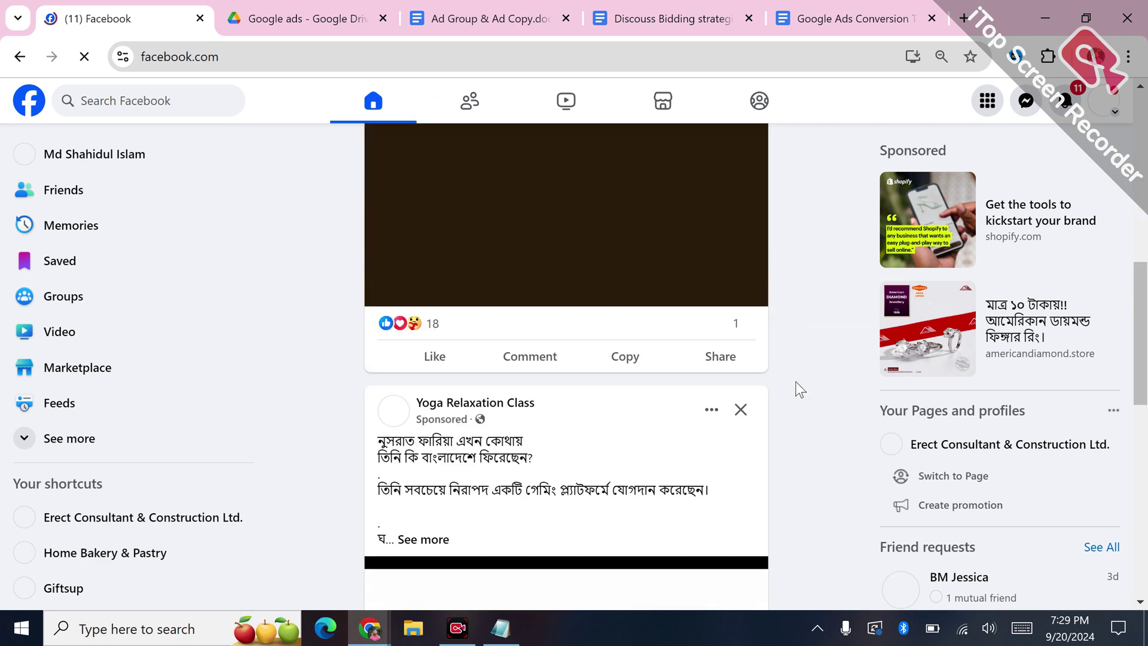
scroll(796, 397, down, 9)
scroll(777, 394, down, 3)
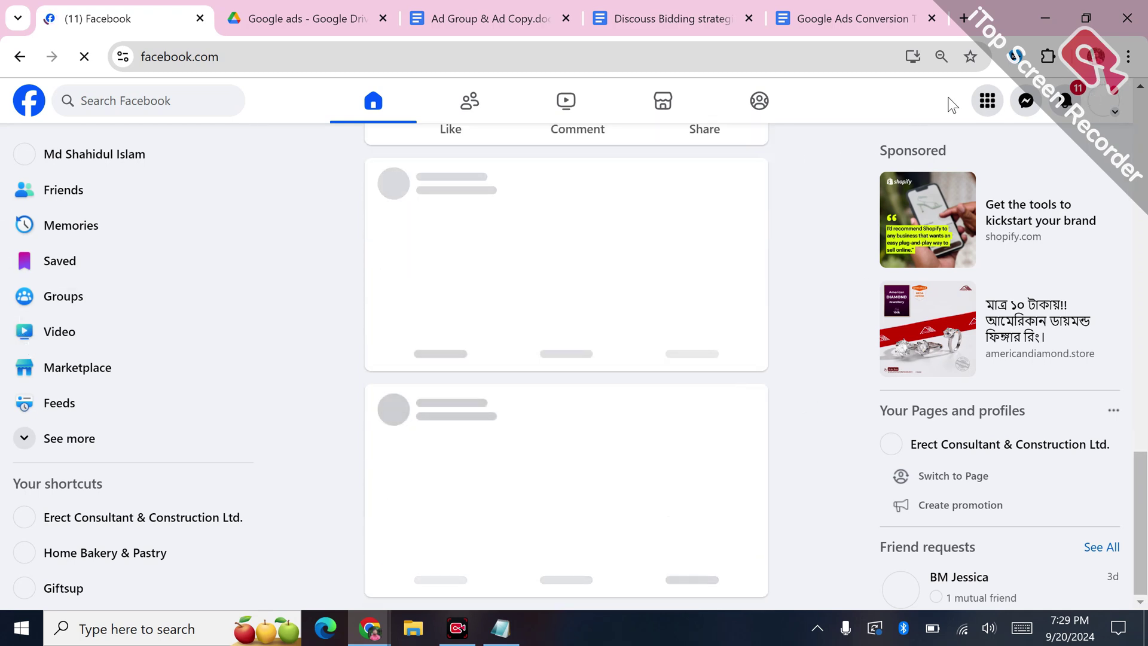
click(987, 101)
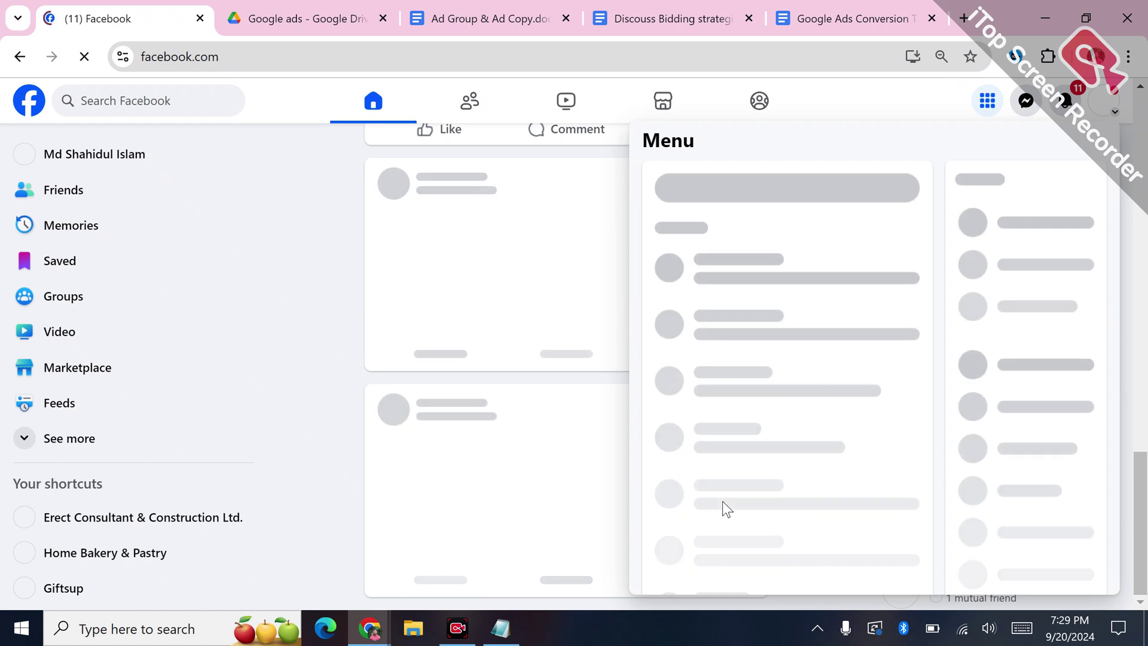
Connect to the Code Tech BD Wi-Fi network
click(964, 631)
click(880, 256)
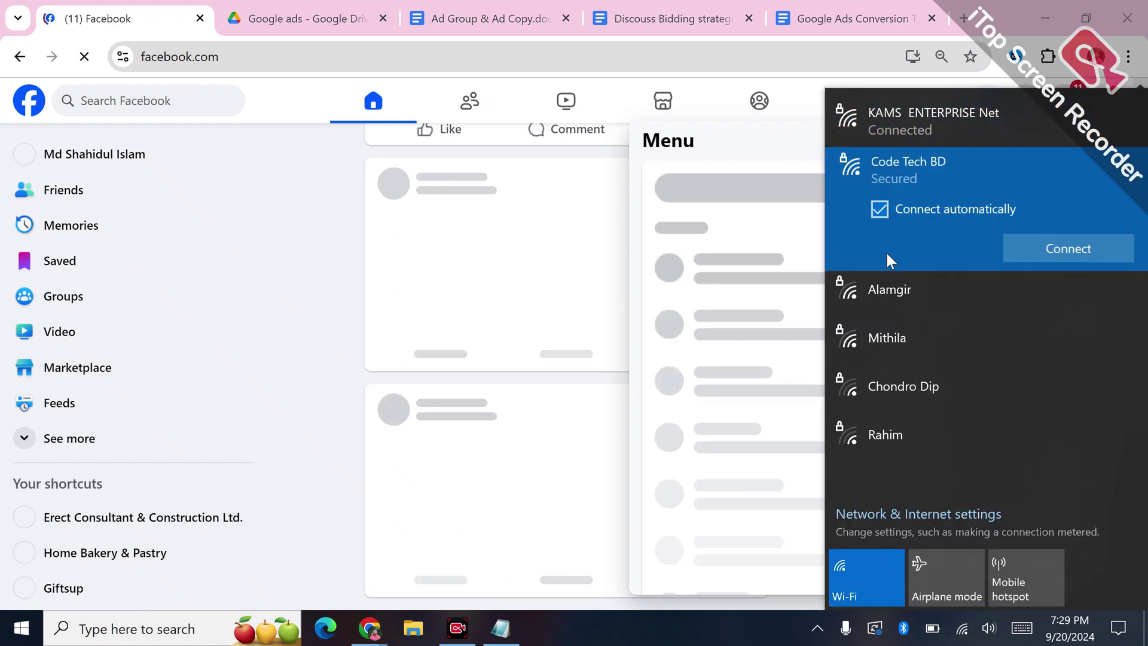
click(1064, 256)
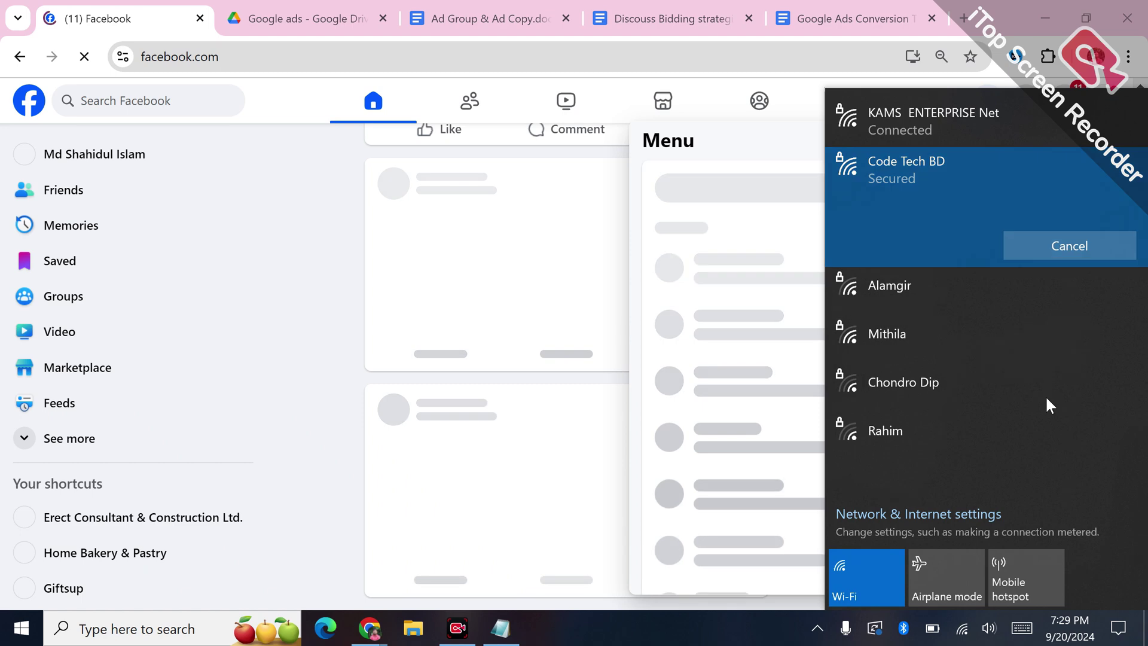
click(788, 583)
Reopen the Facebook main menu and choose Create > Page
scroll(778, 383, down, 1)
scroll(801, 380, down, 3)
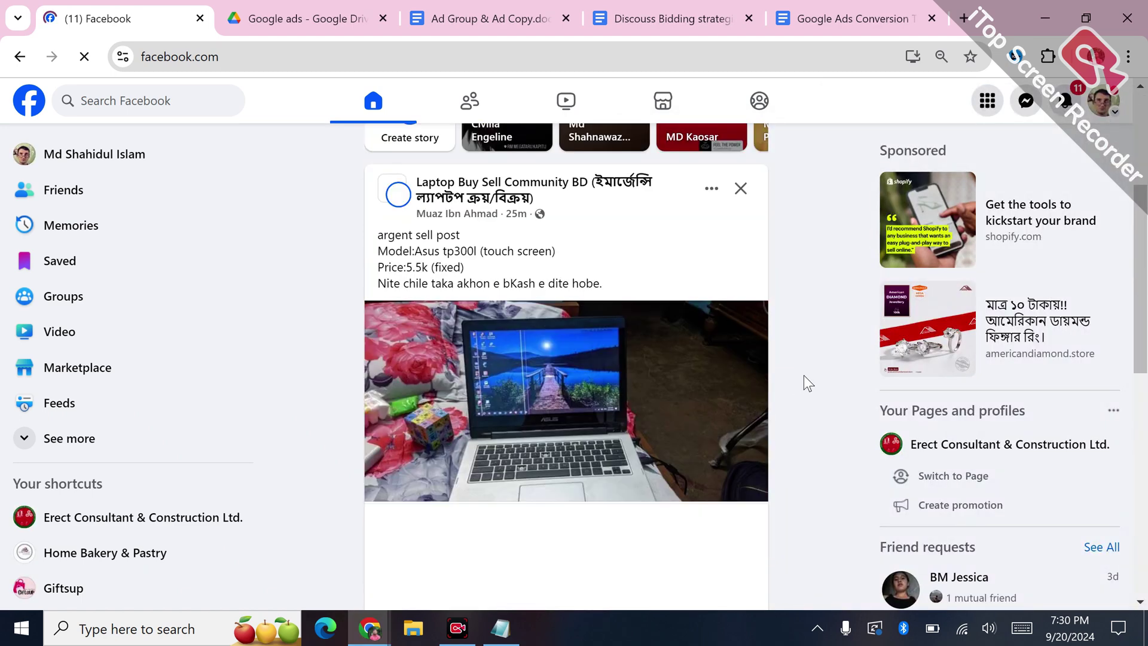
scroll(851, 220, down, 3)
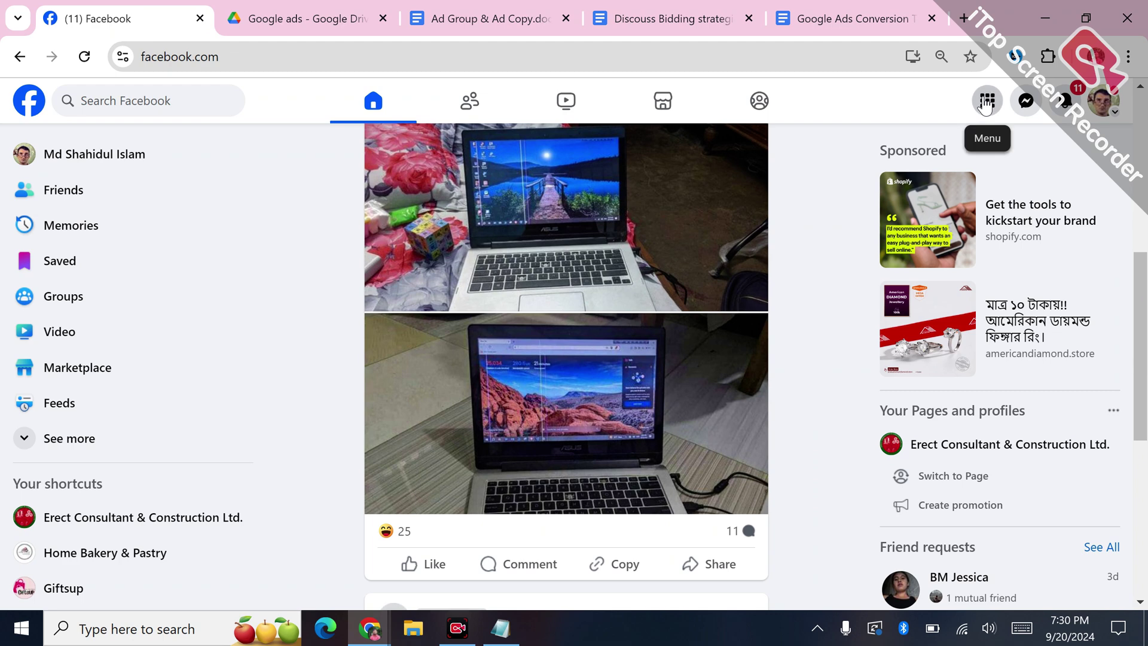
click(987, 102)
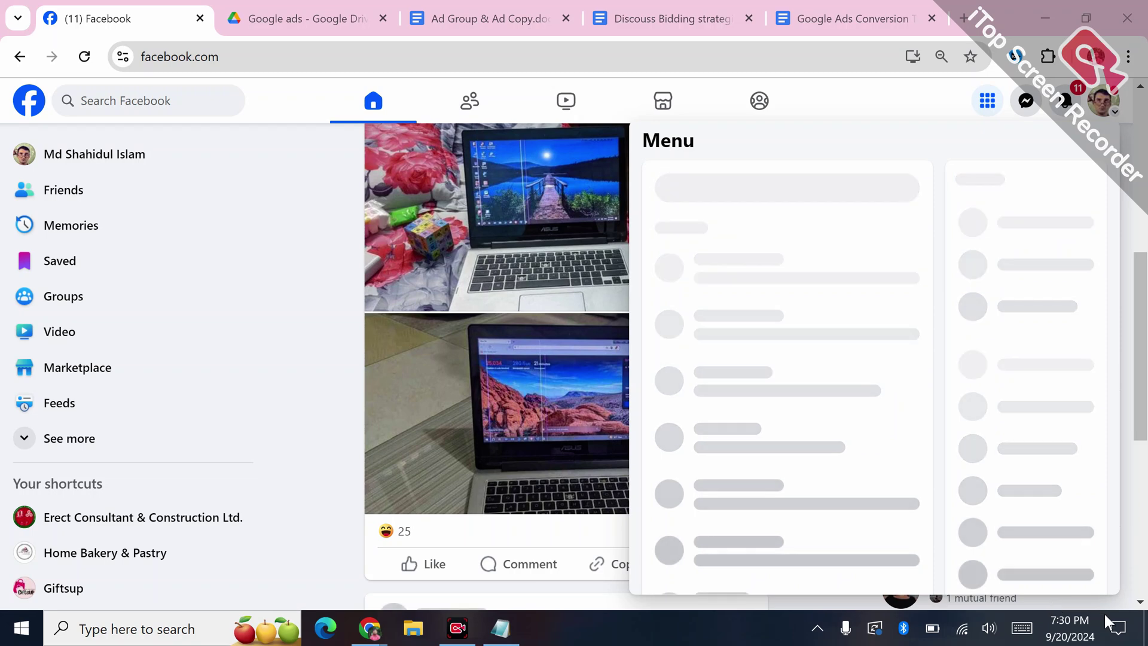
scroll(1053, 602, down, 5)
click(987, 103)
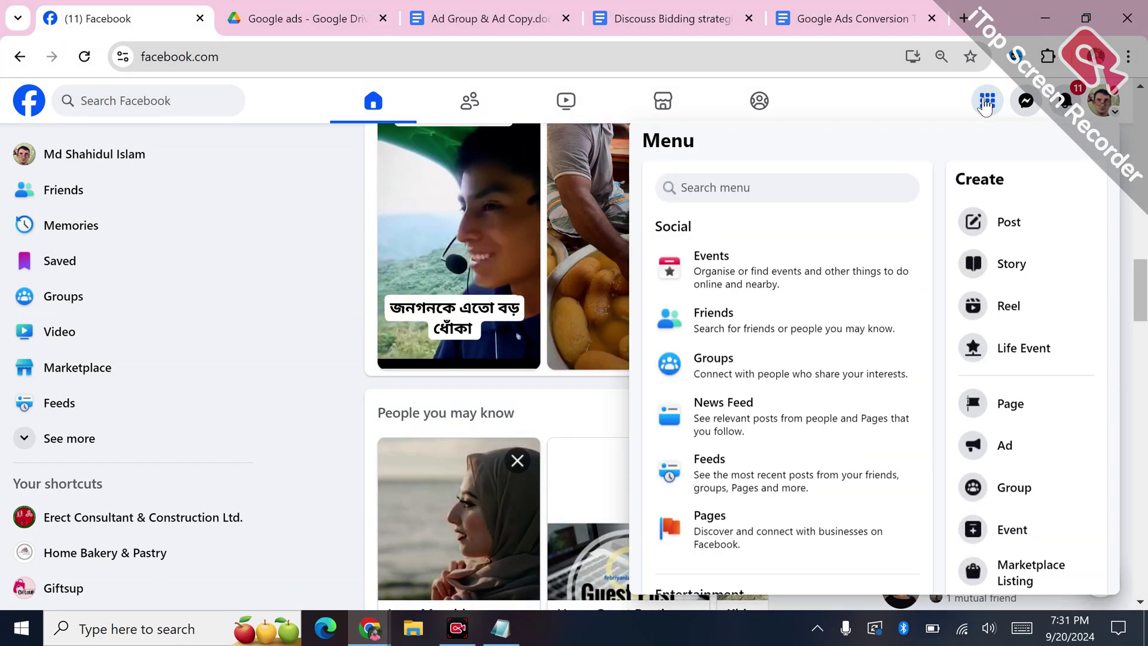
scroll(974, 474, down, 2)
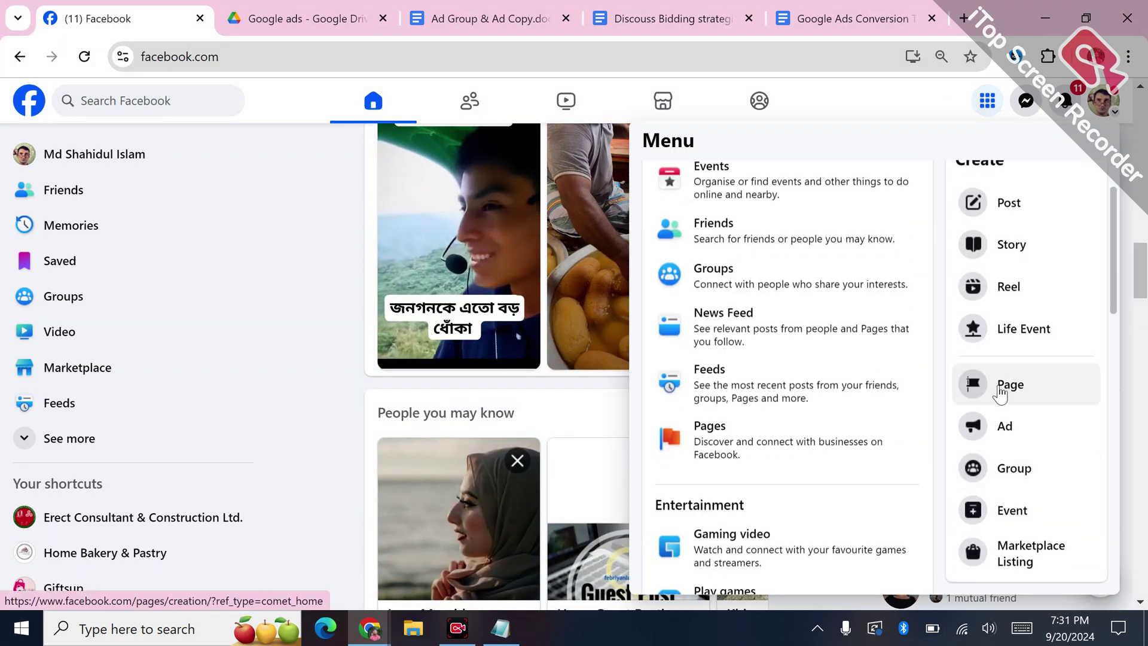
click(1023, 391)
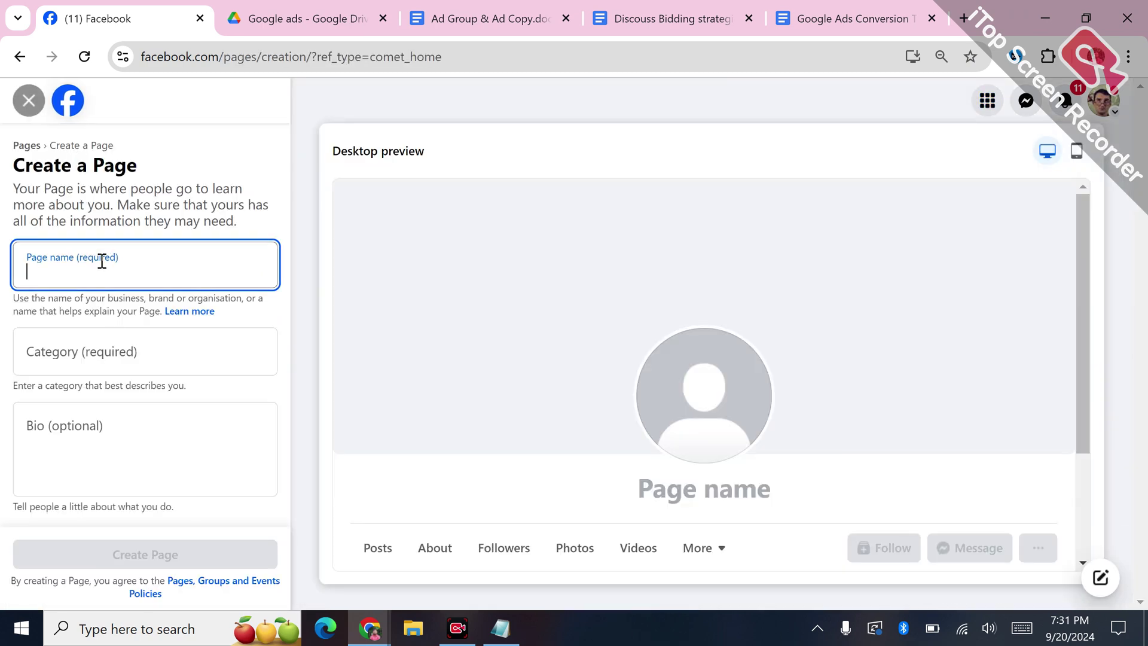
Close the Create a Page form without entering anything
key(Tab)
click(120, 443)
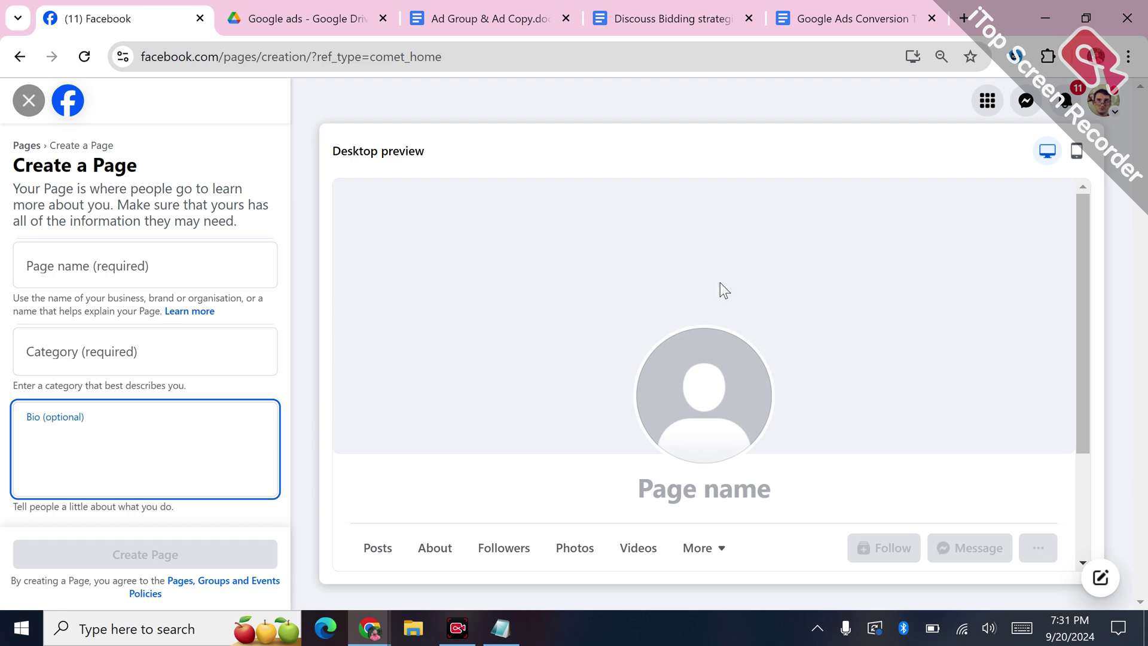
click(12, 106)
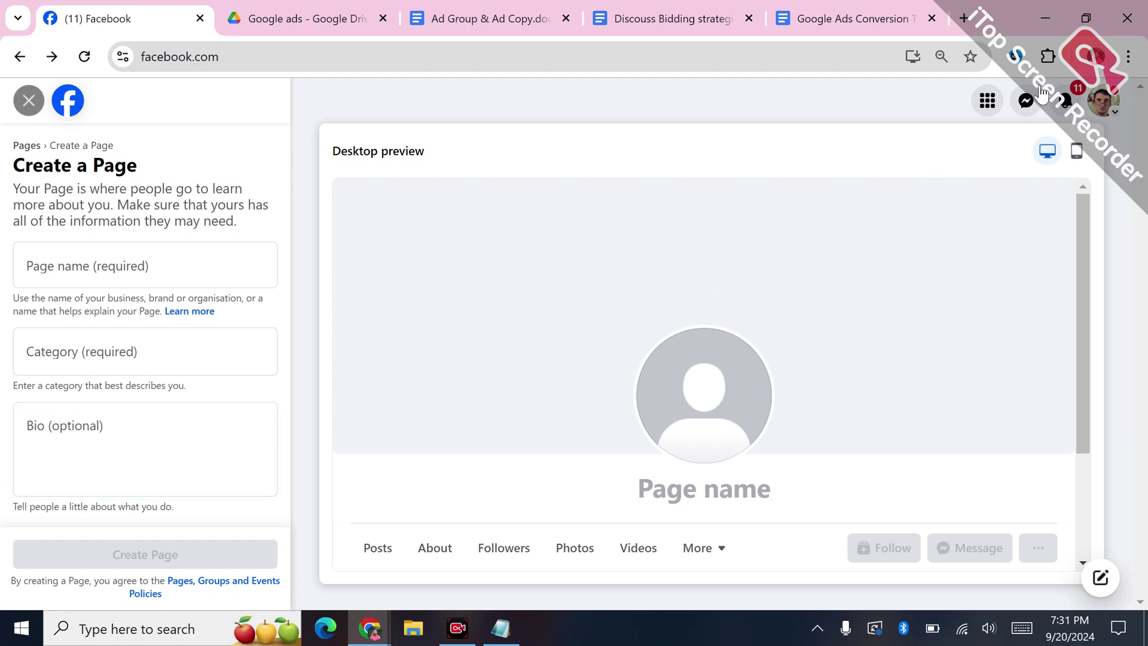
Open Pages from the main menu and scroll through the Pages you manage
click(986, 101)
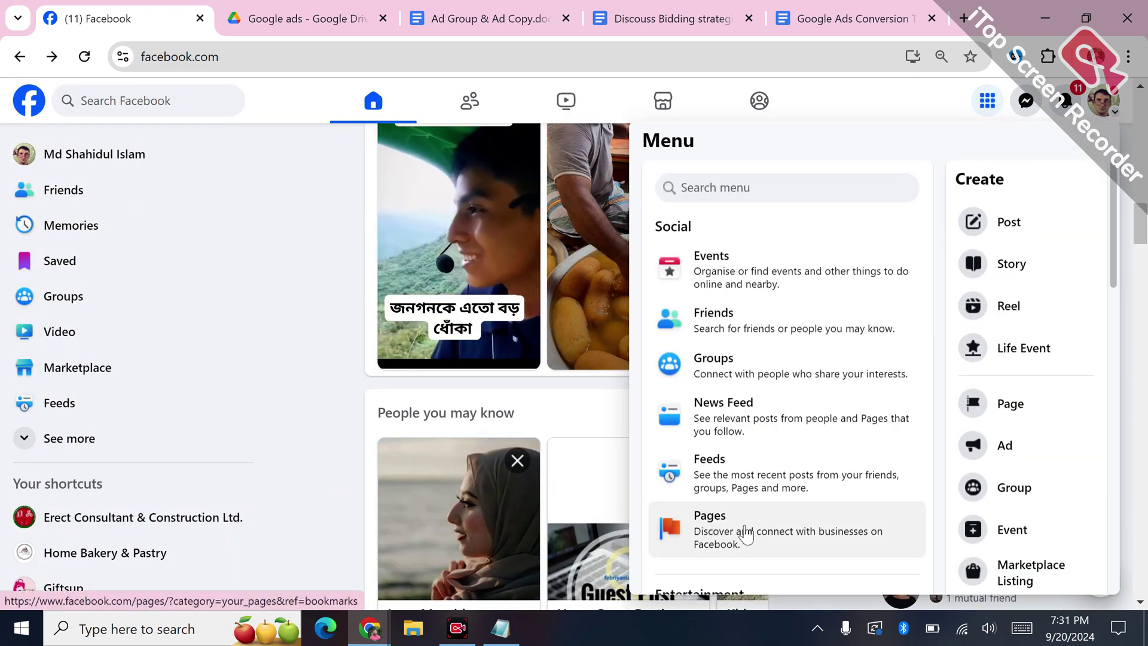
click(743, 530)
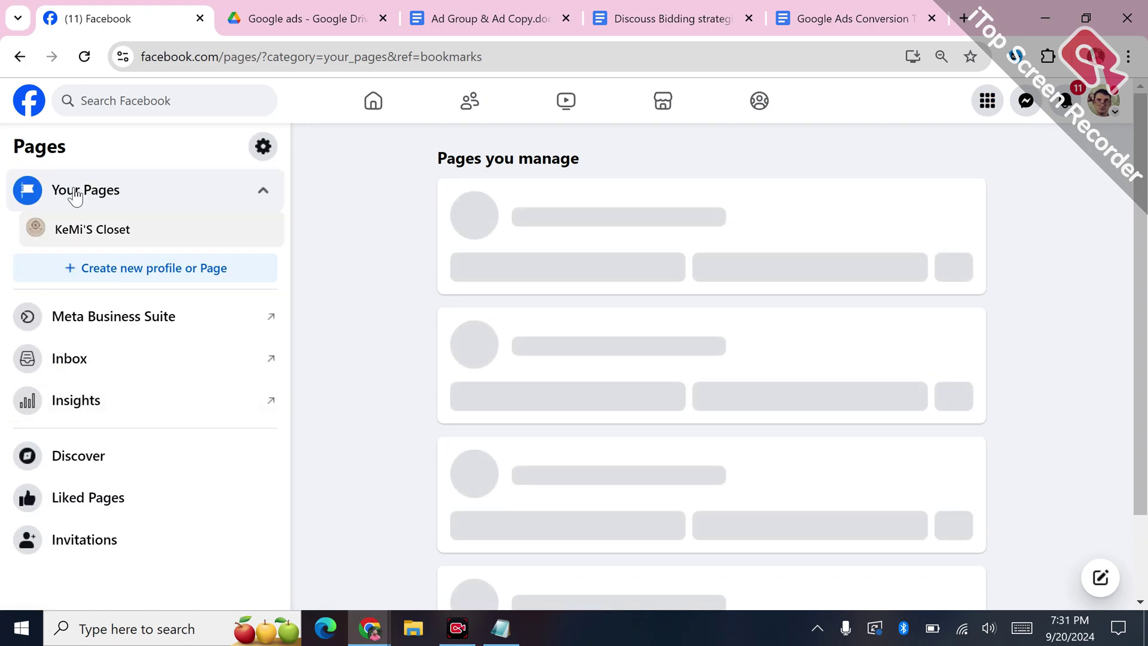
scroll(529, 285, down, 20)
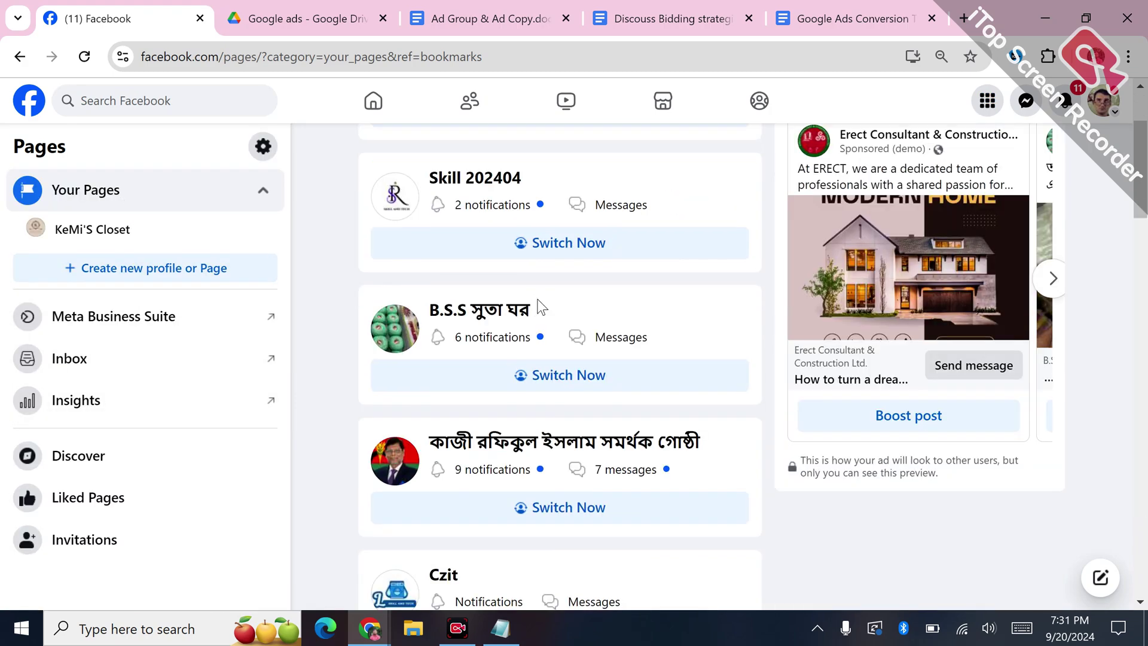
scroll(537, 344, down, 10)
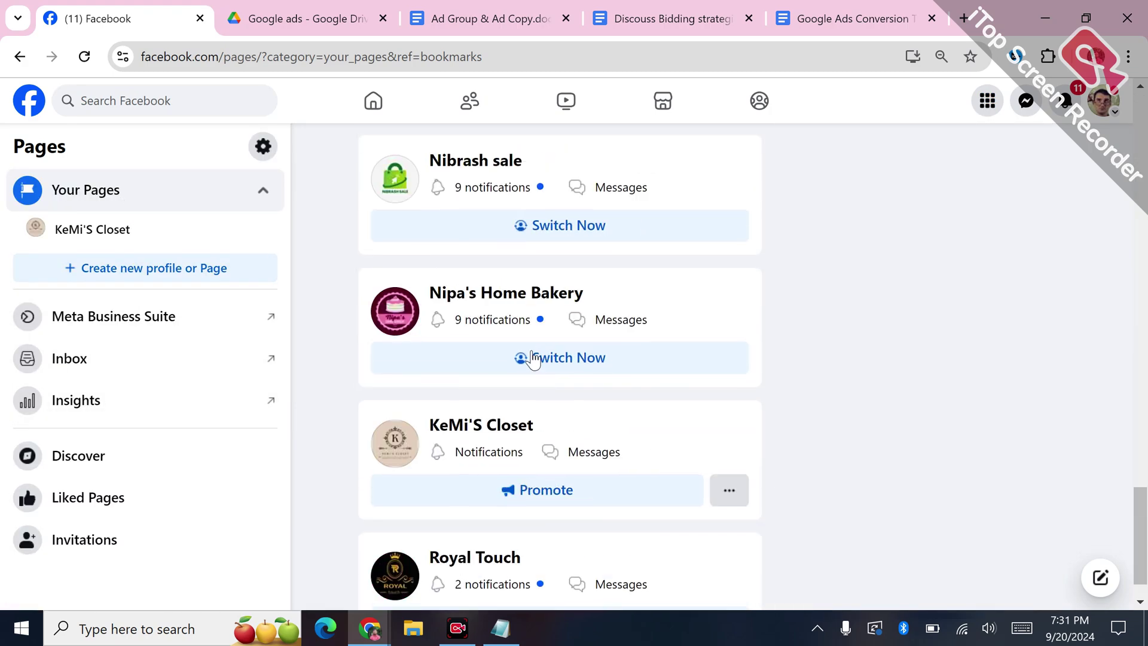
scroll(555, 412, up, 20)
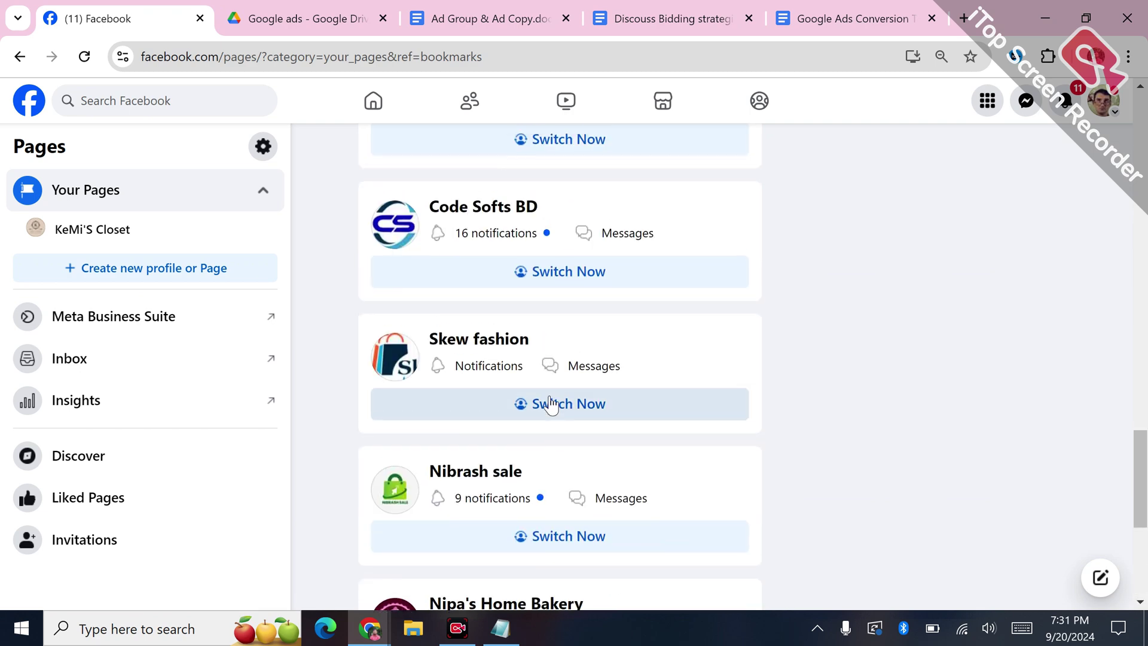
scroll(550, 383, up, 5)
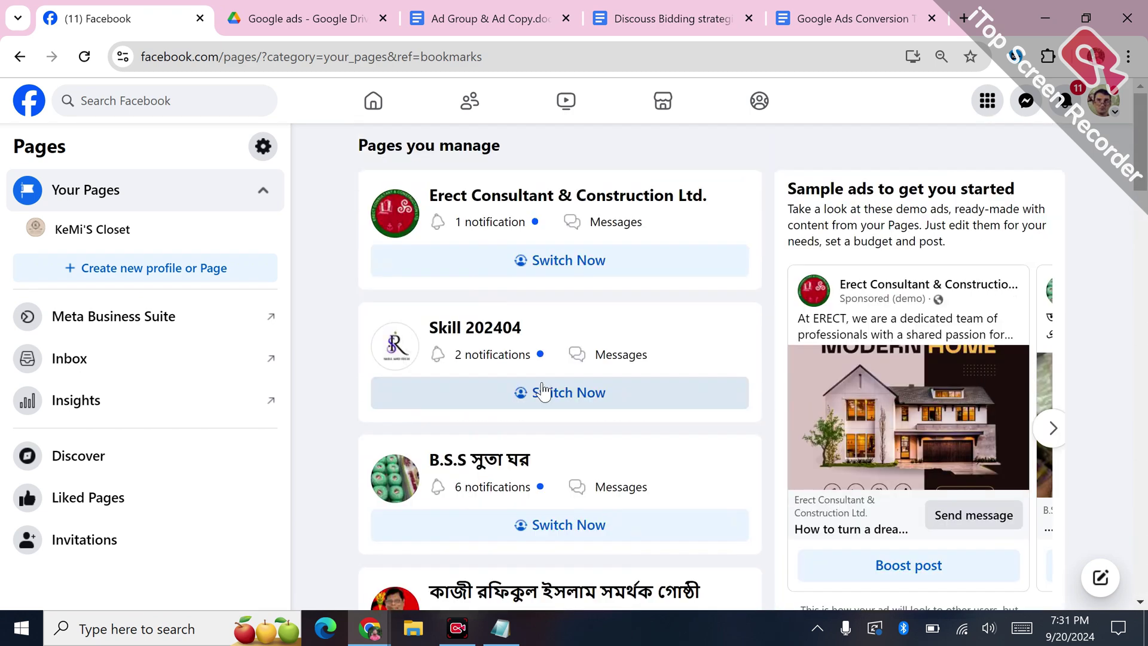
Open and close the account menu, then return to the Facebook home feed
click(1105, 107)
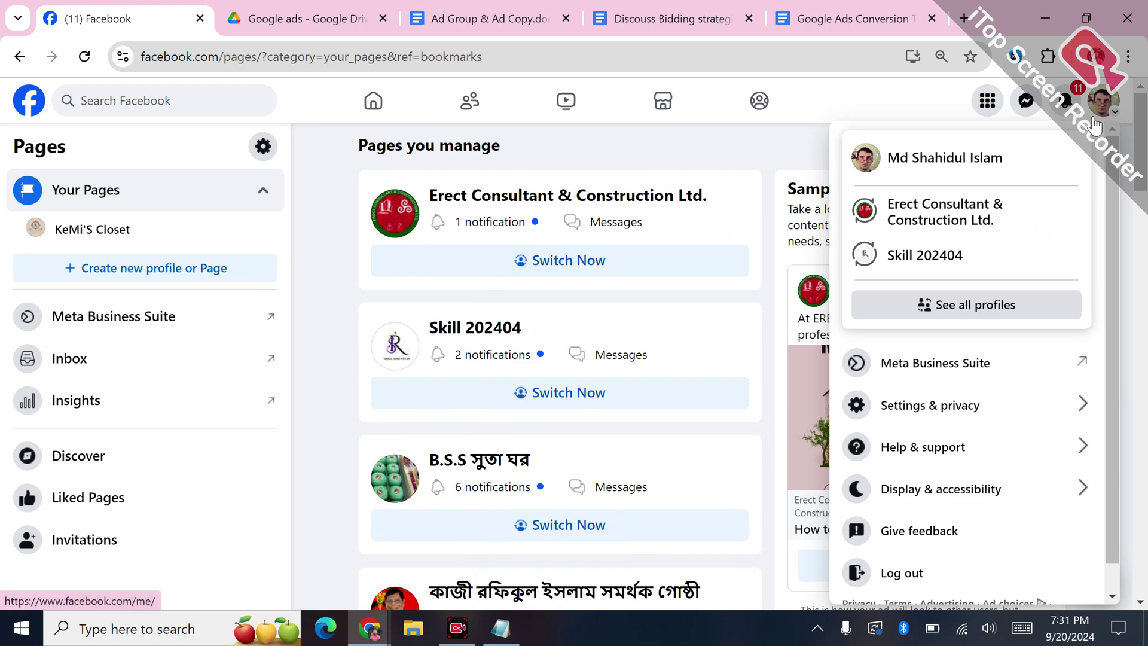
click(213, 142)
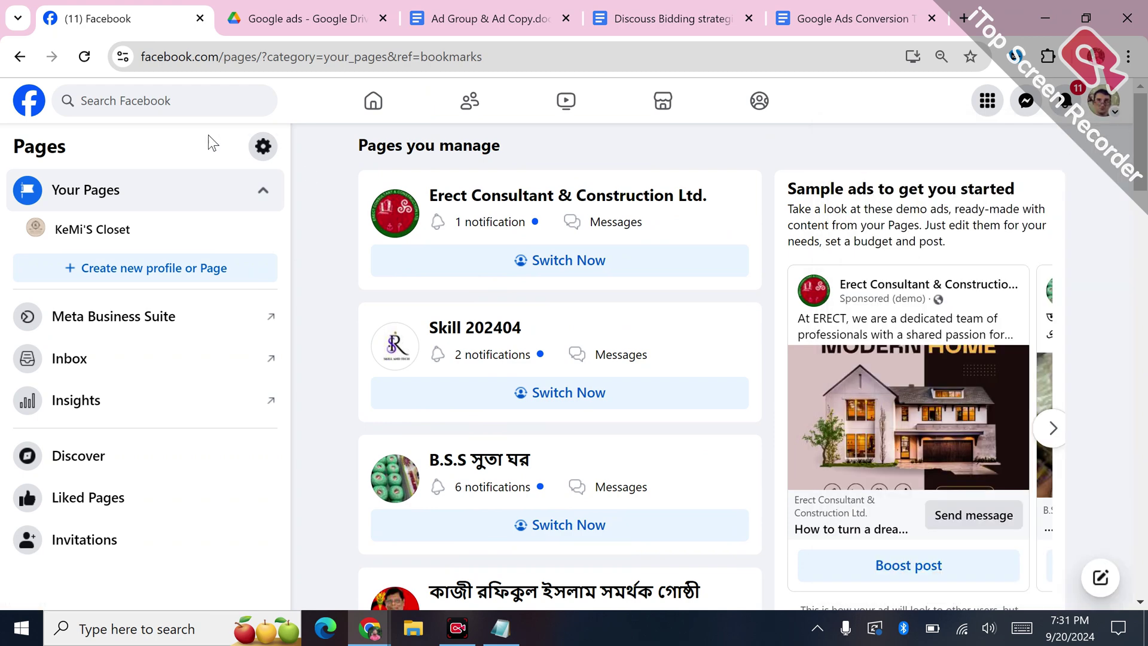
click(31, 107)
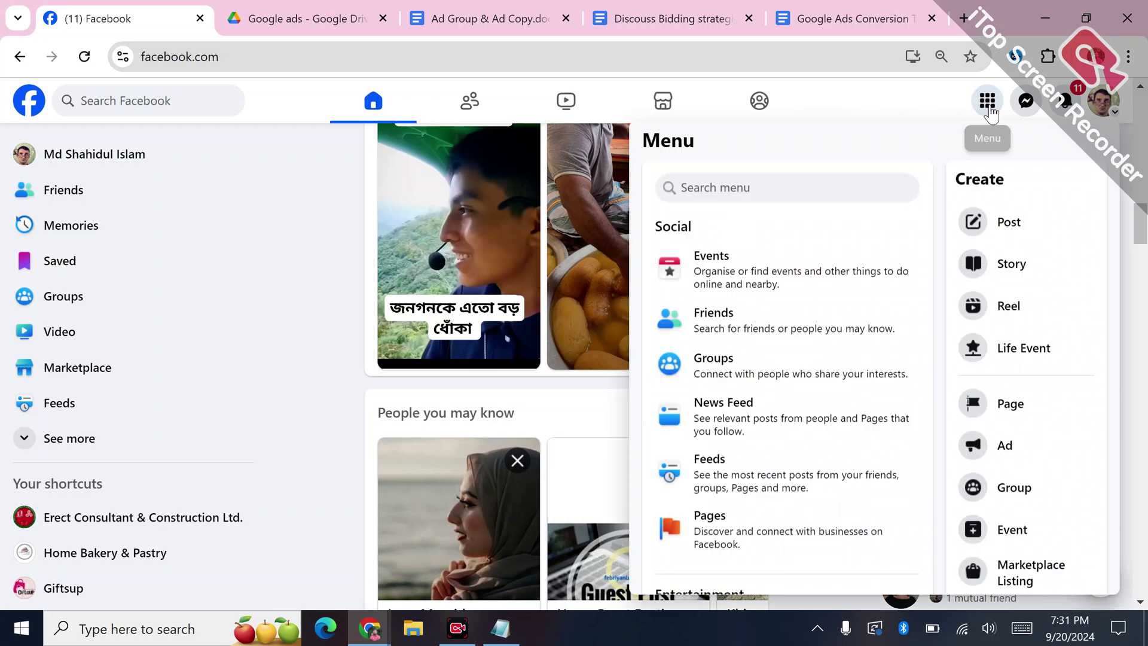
Browse the Facebook menu and expand the sidebar shortcuts with See more
click(988, 101)
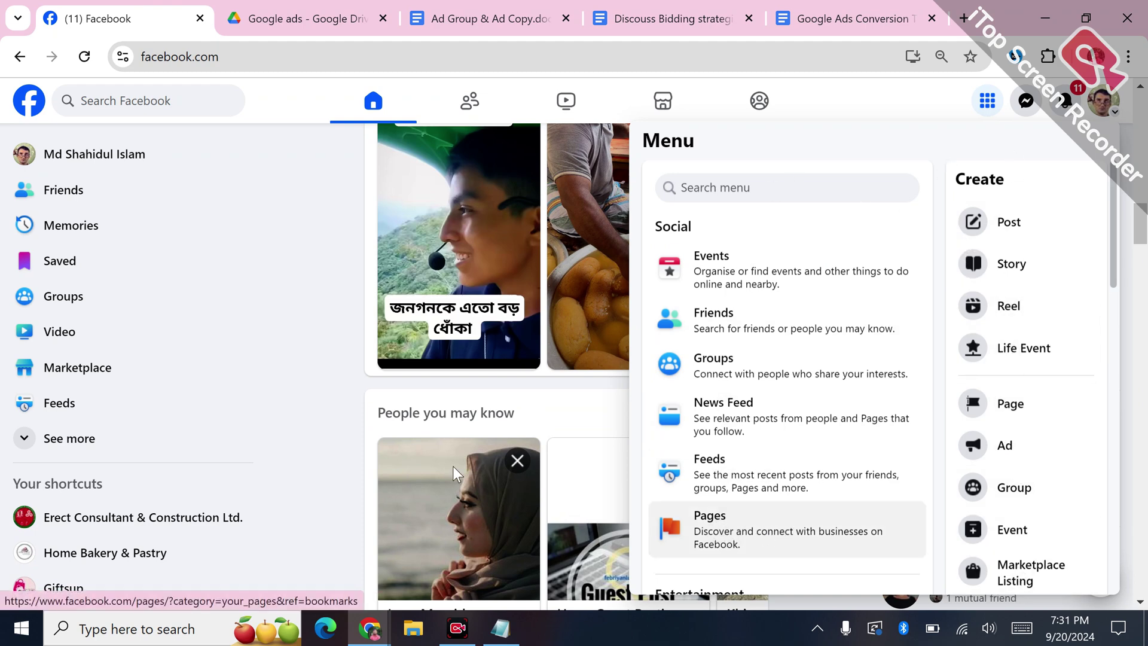
click(55, 439)
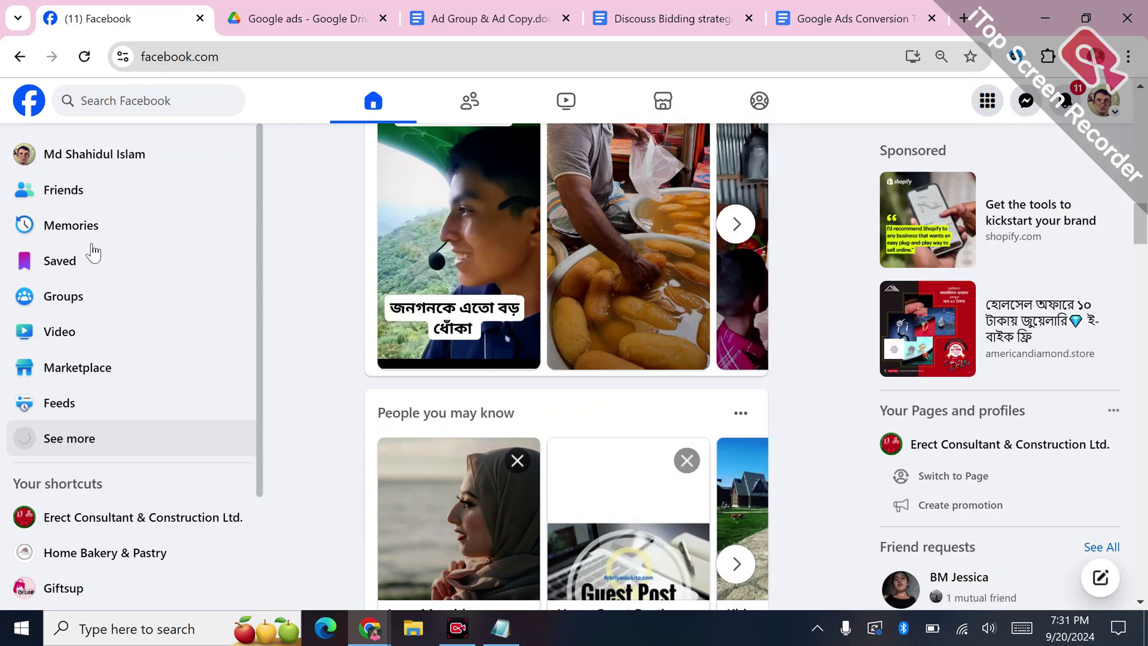
scroll(78, 442, down, 3)
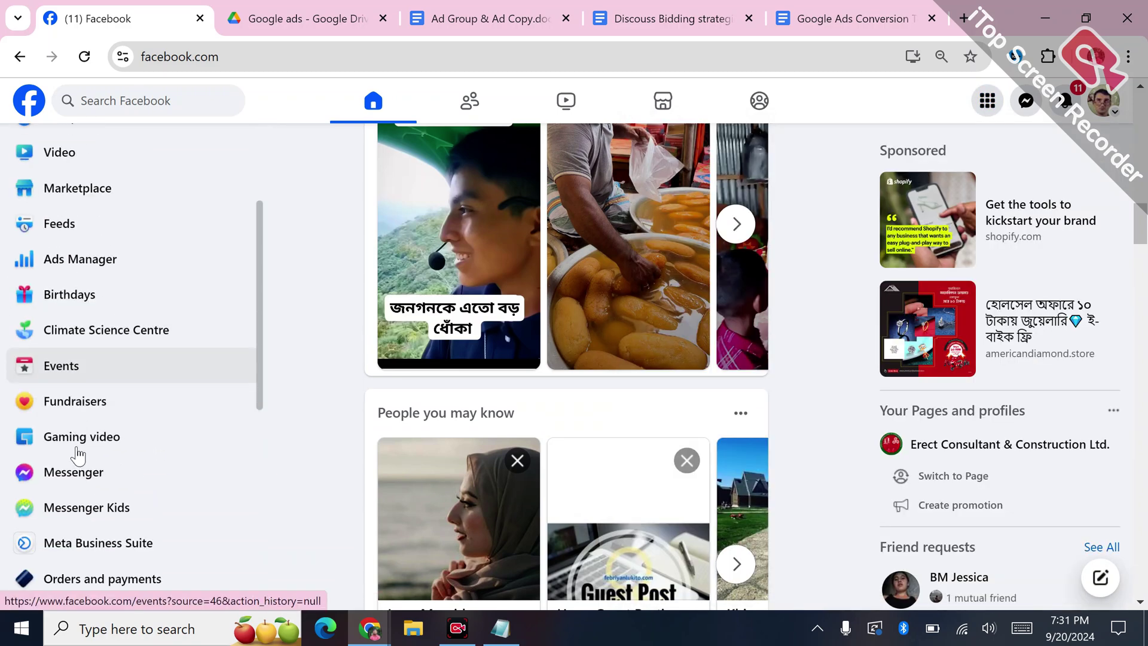
scroll(114, 512, down, 3)
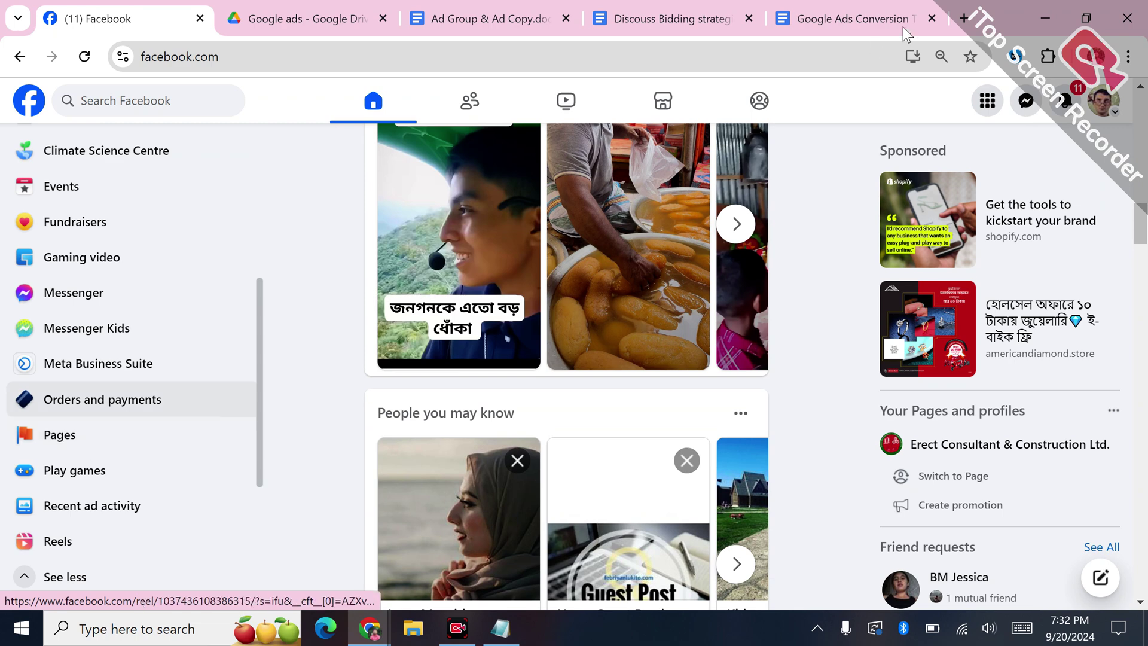
click(987, 101)
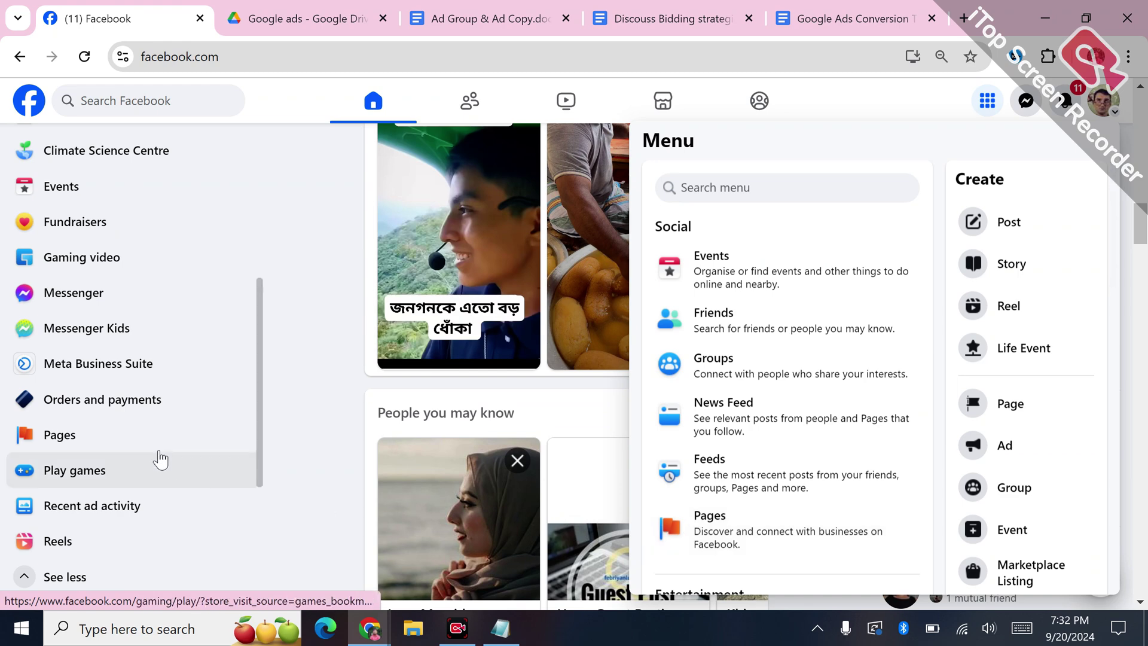
click(299, 212)
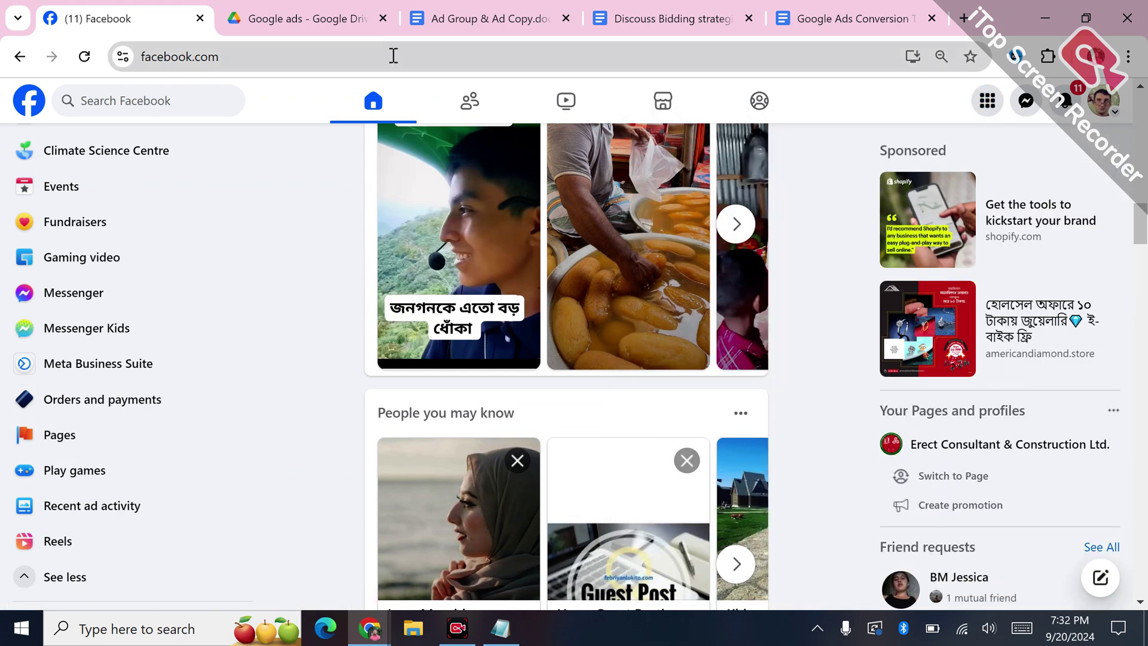
Zoom the page to 75% then back to 90%, and choose Create > Page
key(ctrl+minus)
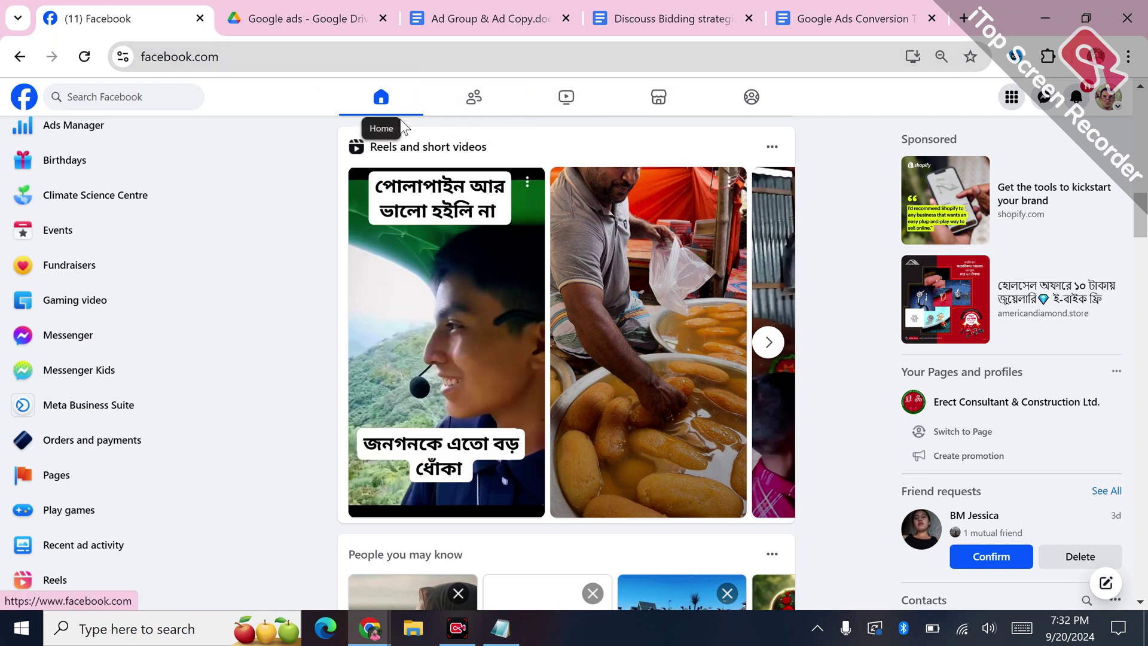
key(ctrl+plus)
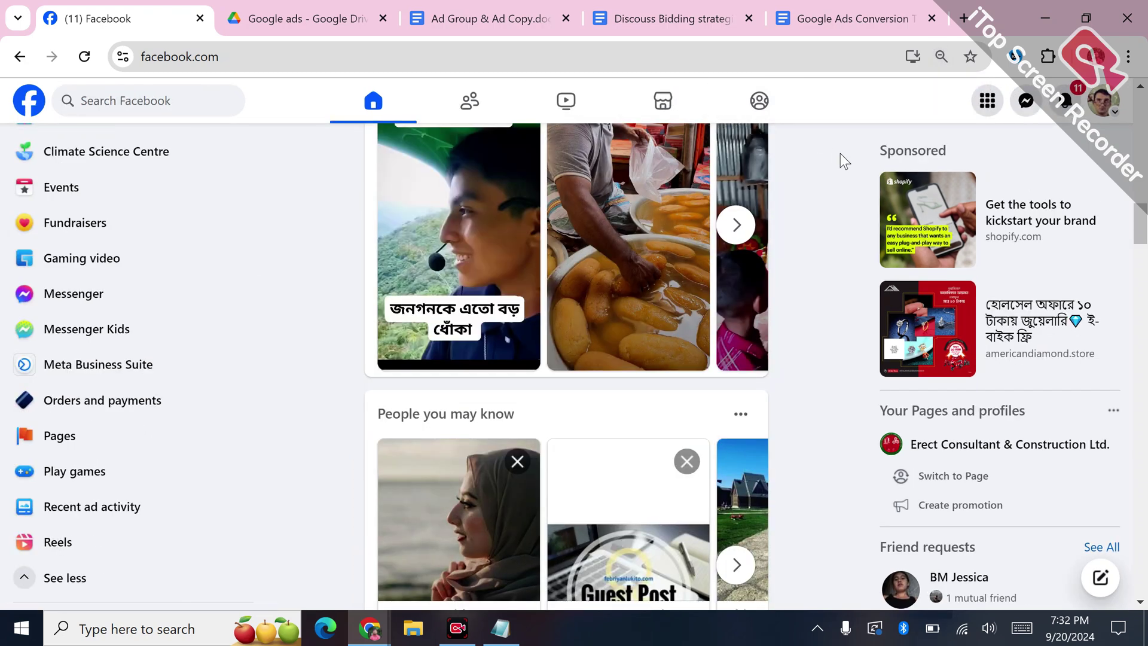
scroll(853, 242, up, 3)
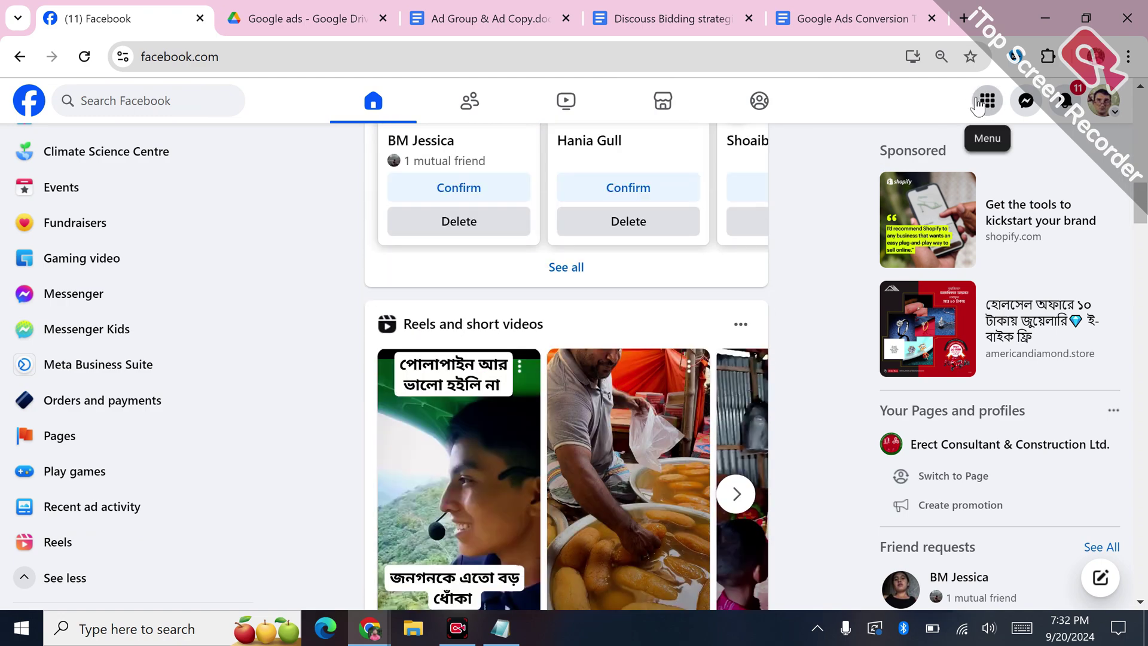
click(979, 106)
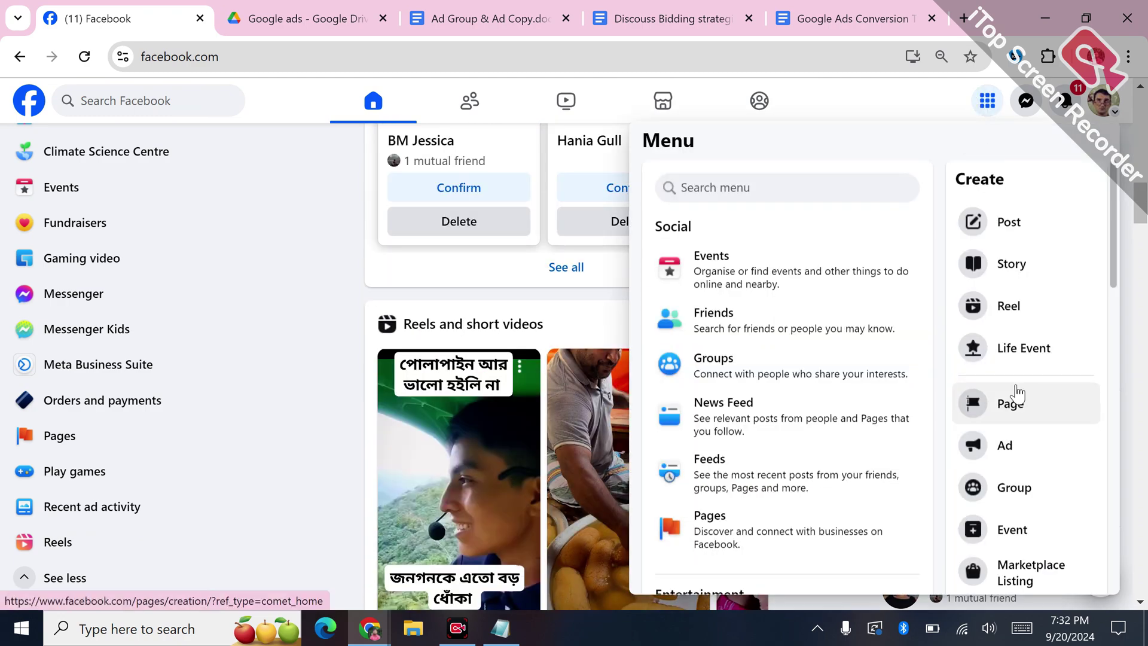
click(1055, 417)
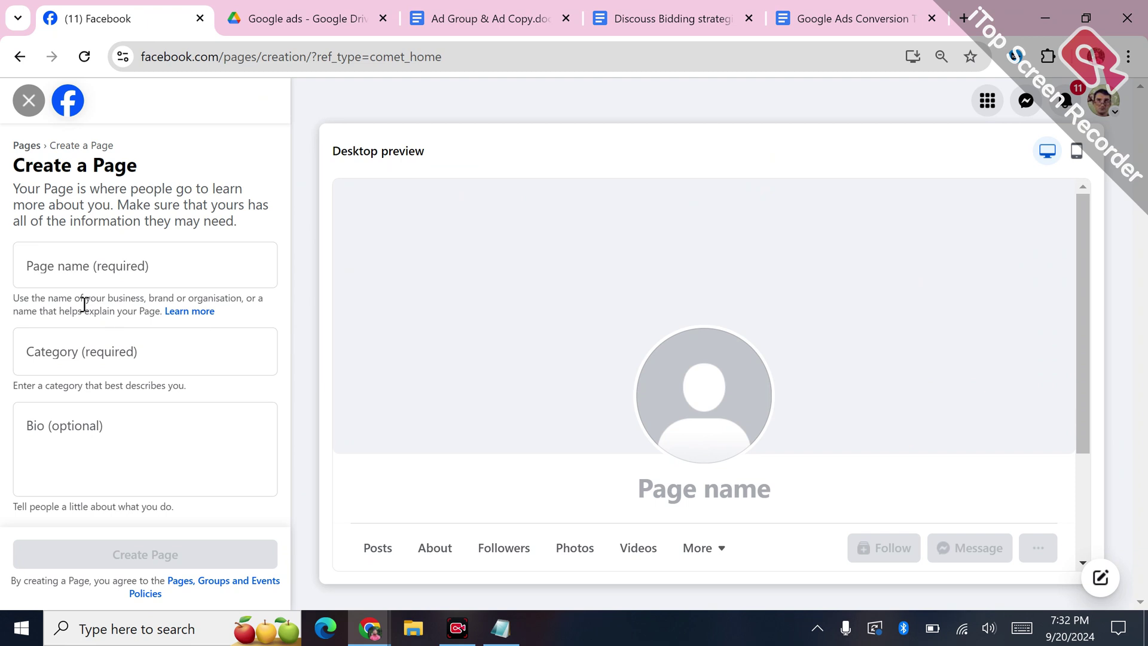
click(84, 264)
click(95, 350)
click(117, 422)
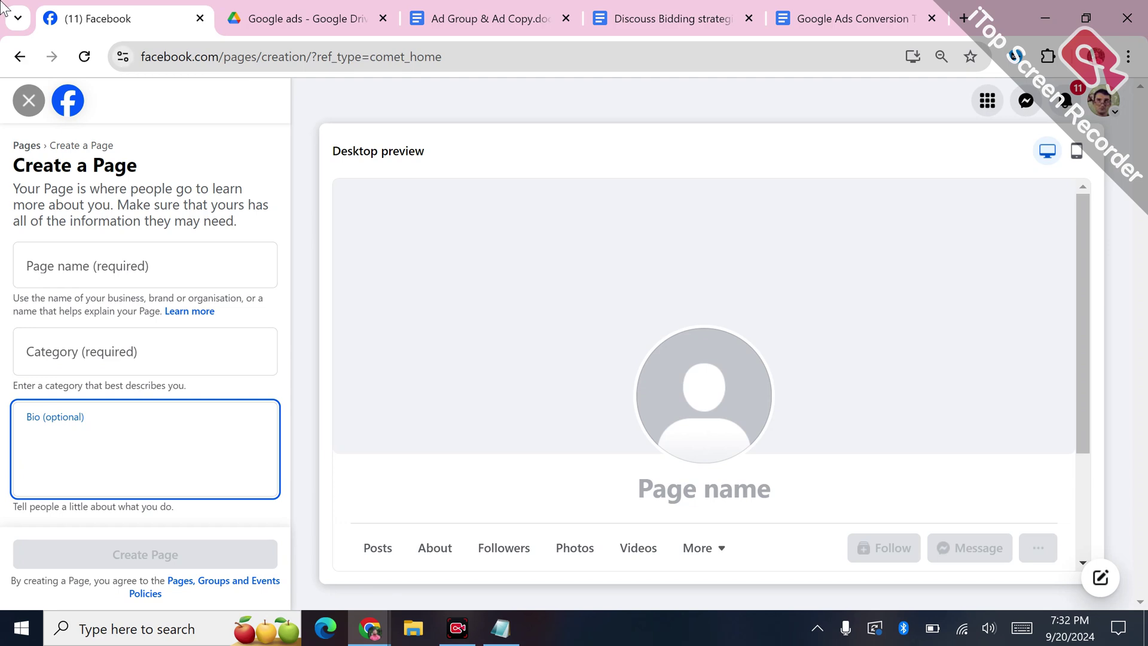
click(113, 261)
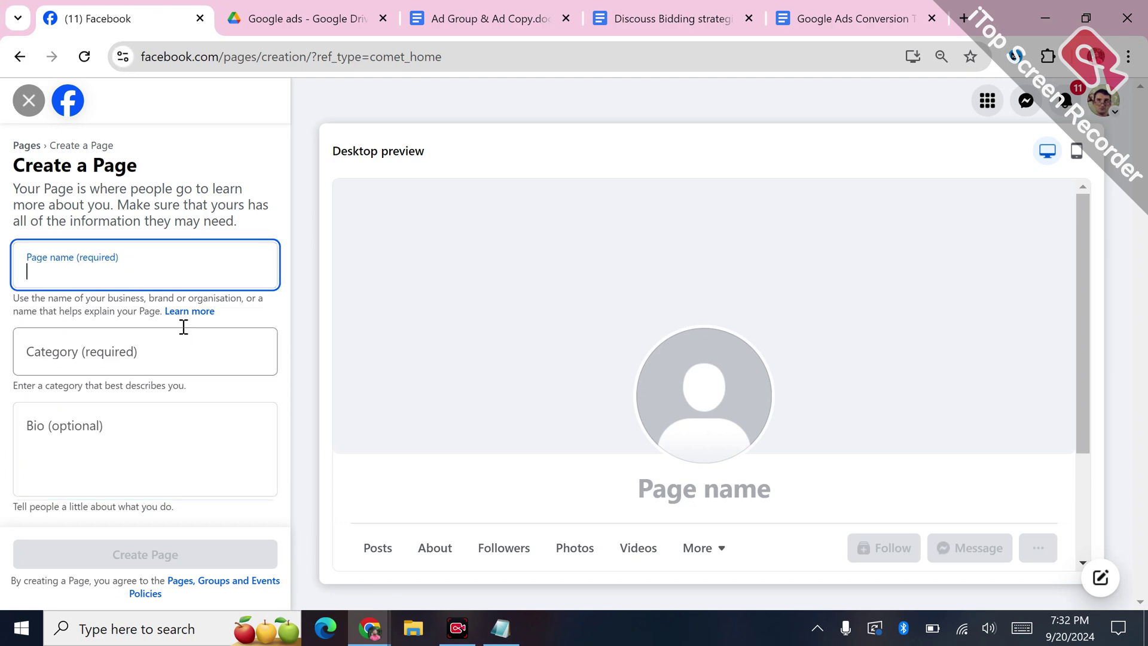
click(127, 336)
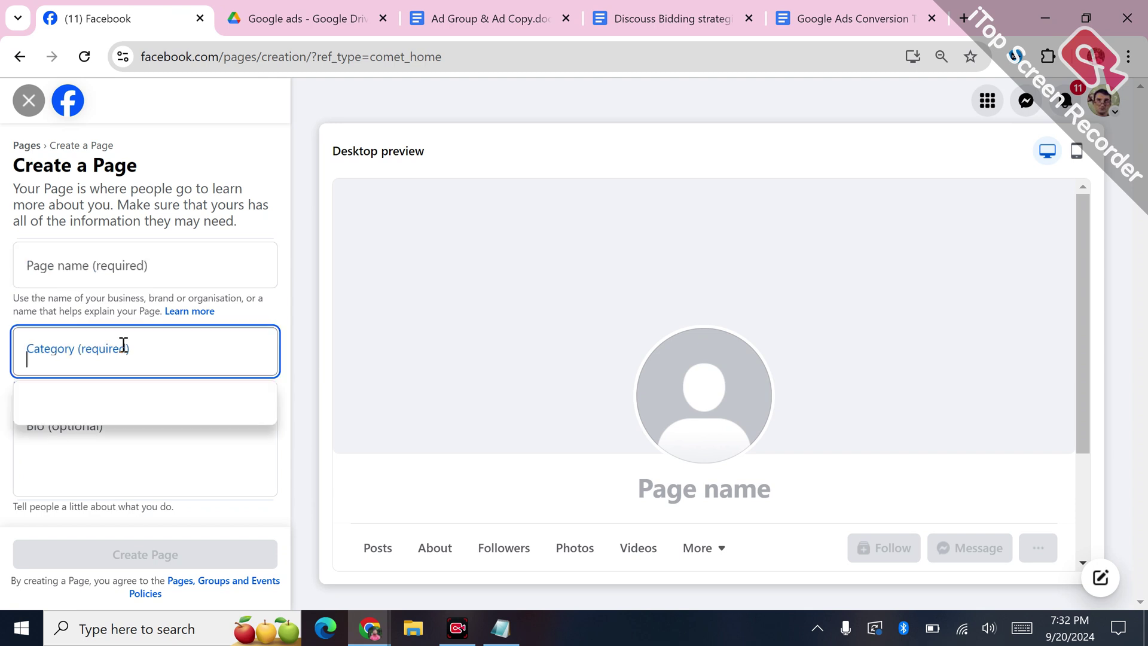
click(119, 442)
click(81, 265)
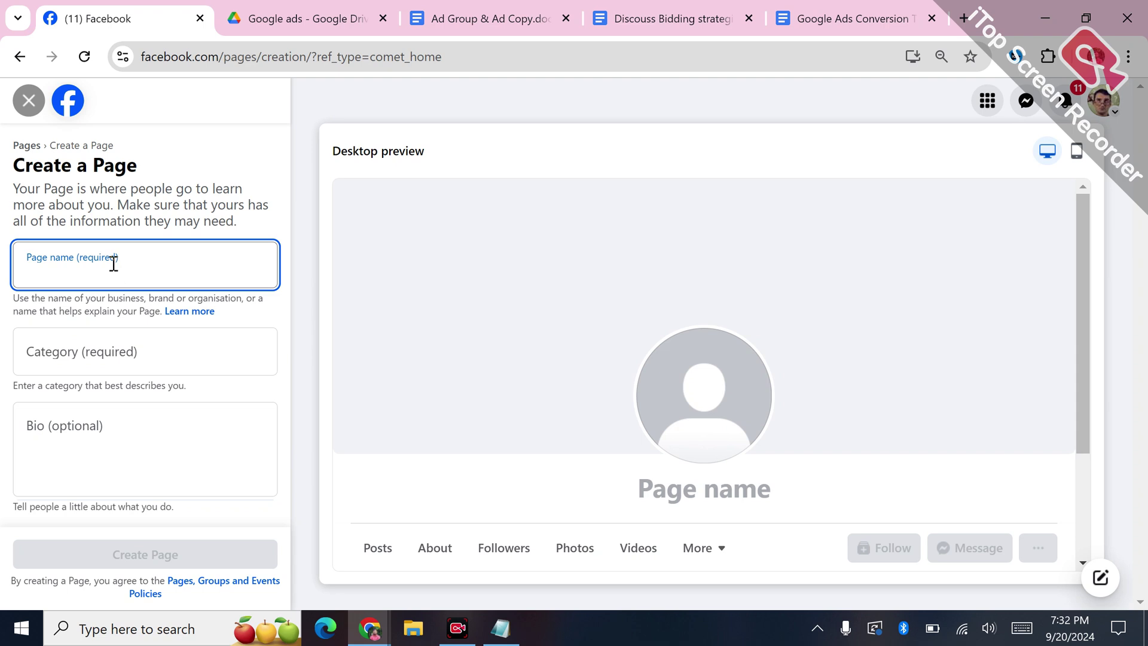
click(128, 342)
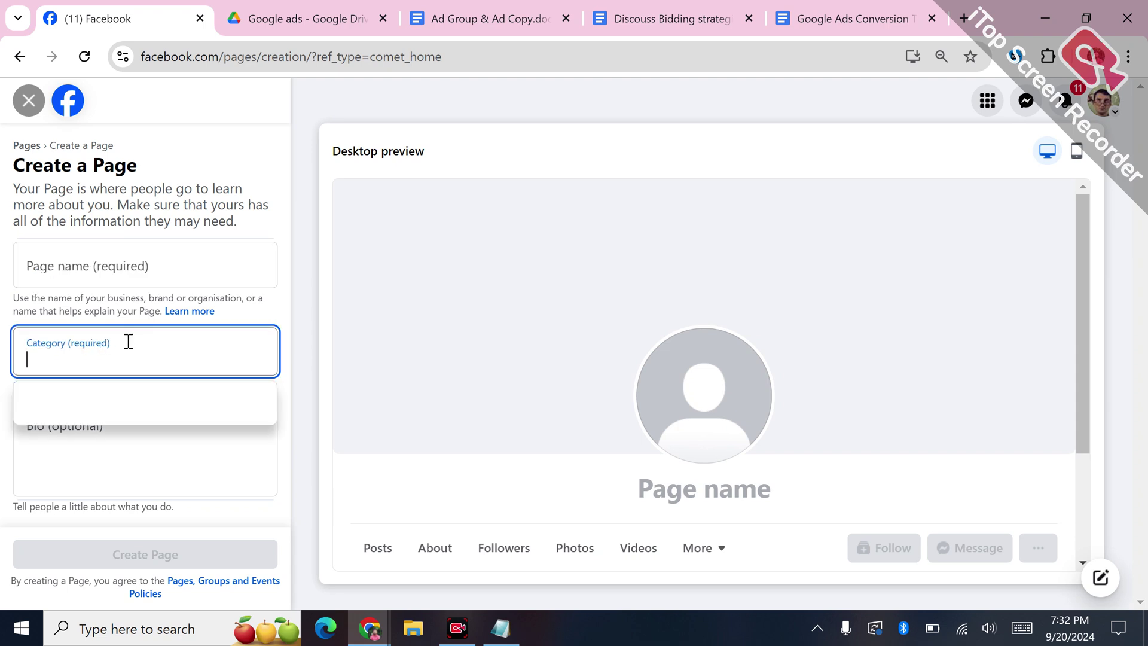
click(116, 256)
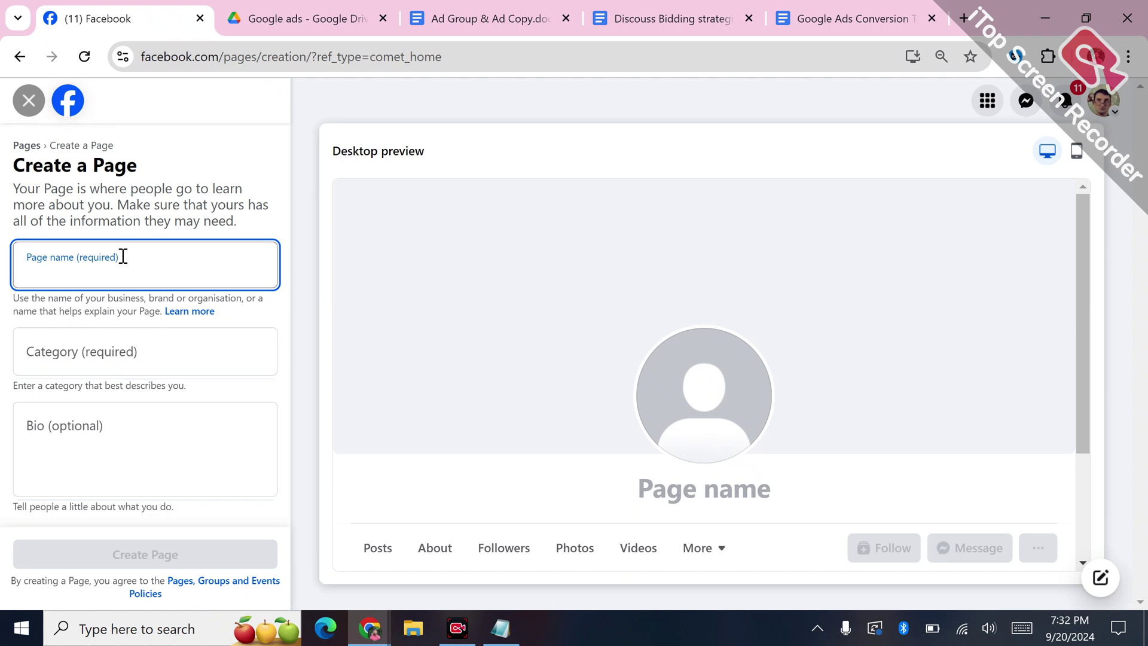
Enter 'A+ Digital Agency' as the Page name, fixing typos, then focus the Category field
text(A)
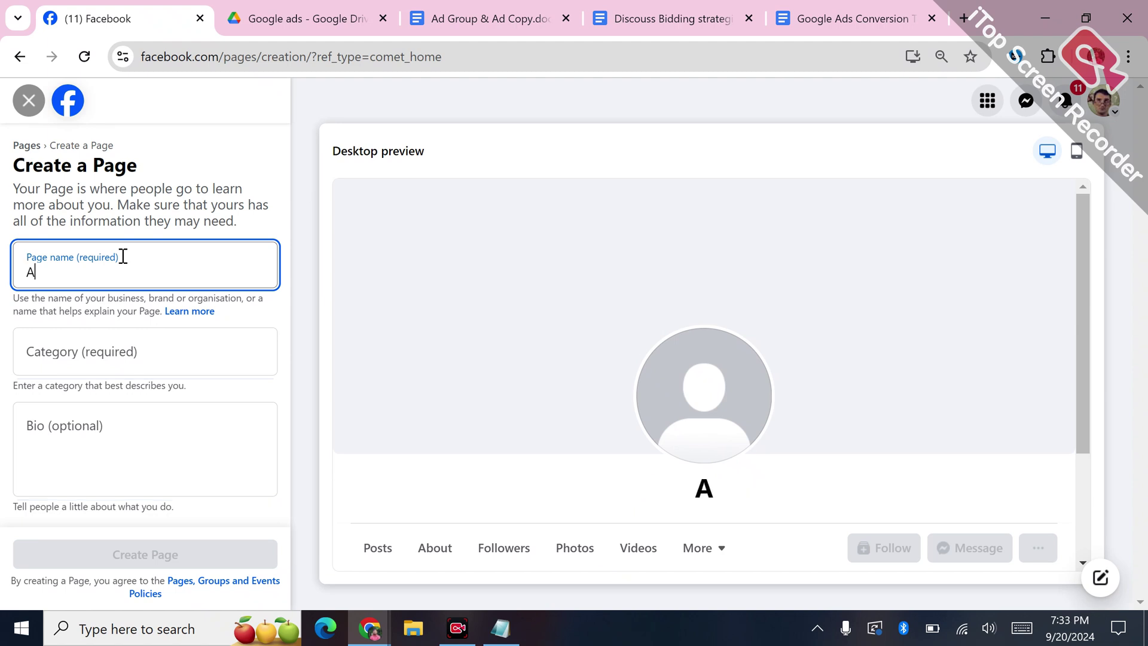
text(+ Digital M)
key(BackSpace)
text(Agf)
key(BackSpace)
text(ency)
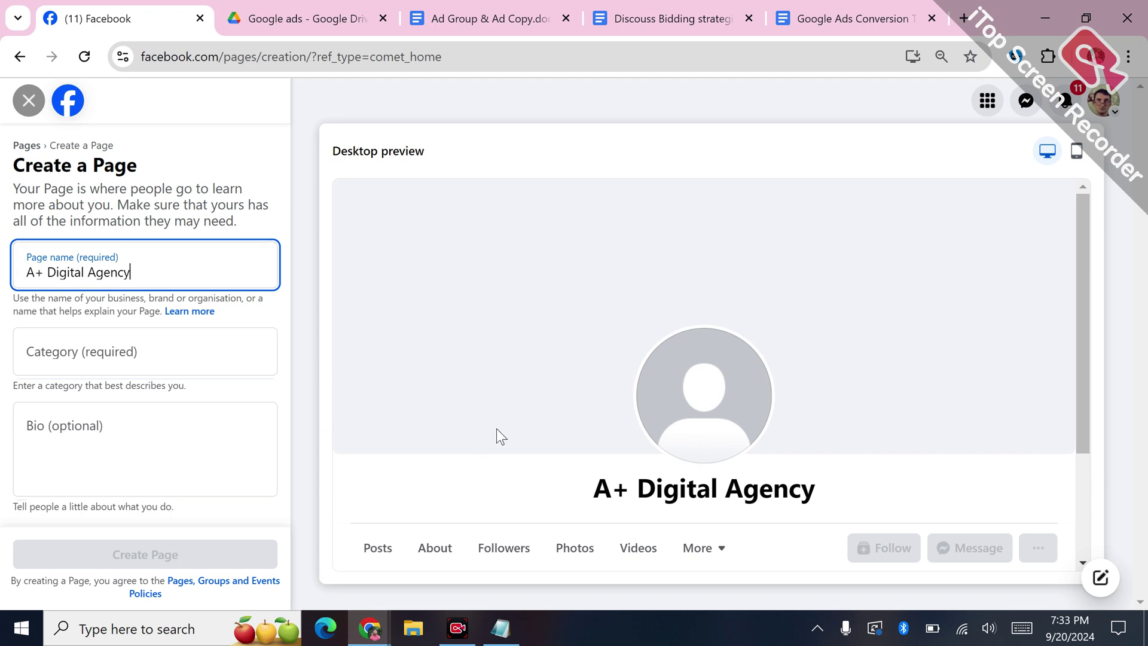
drag(138, 272, 3, 291)
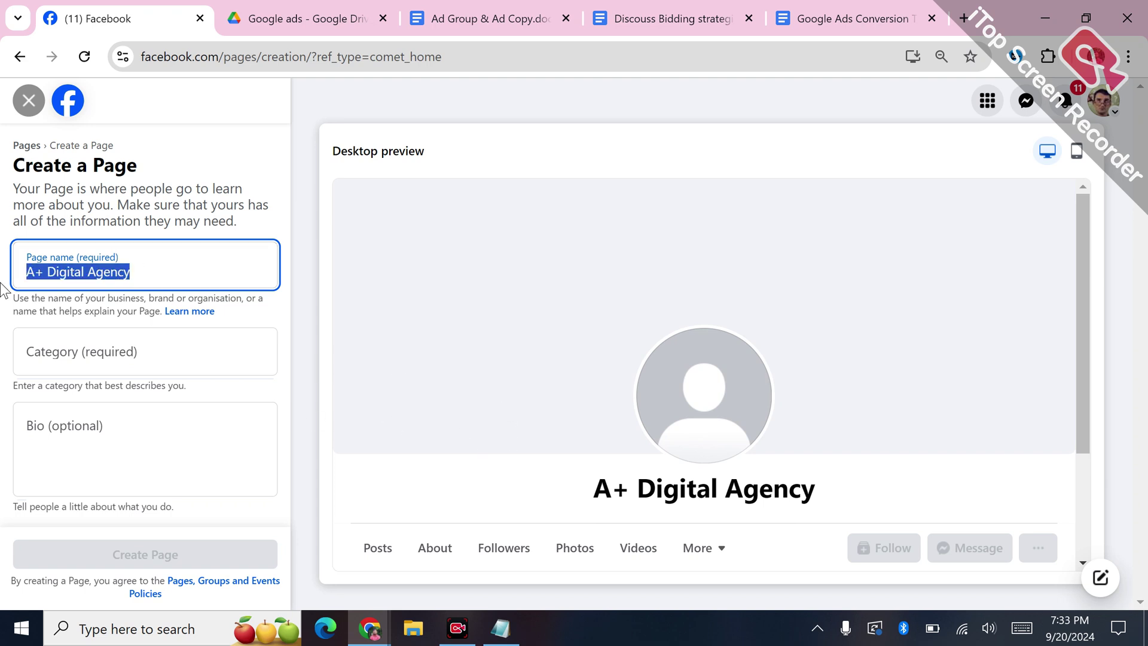
click(154, 257)
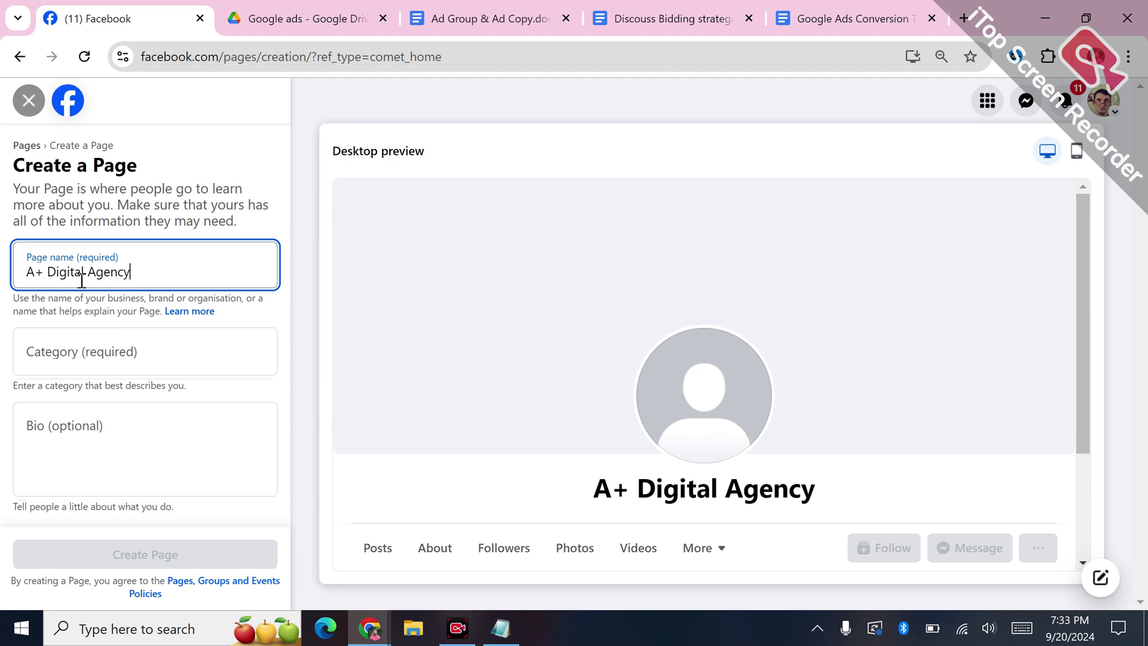
drag(156, 269, 3, 308)
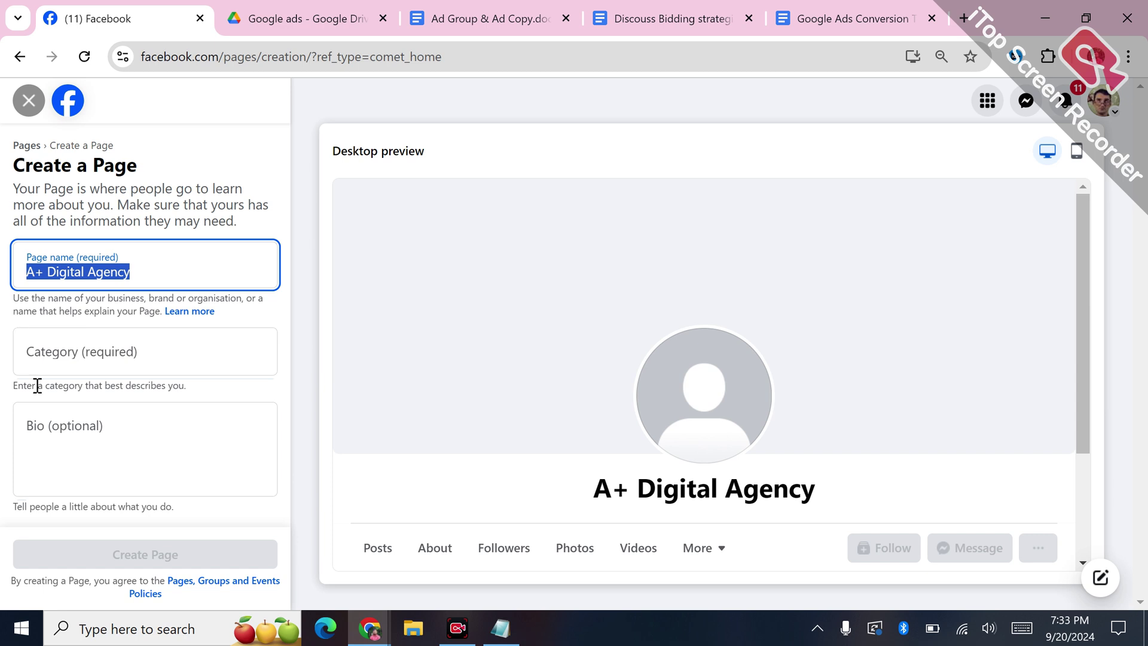
click(106, 346)
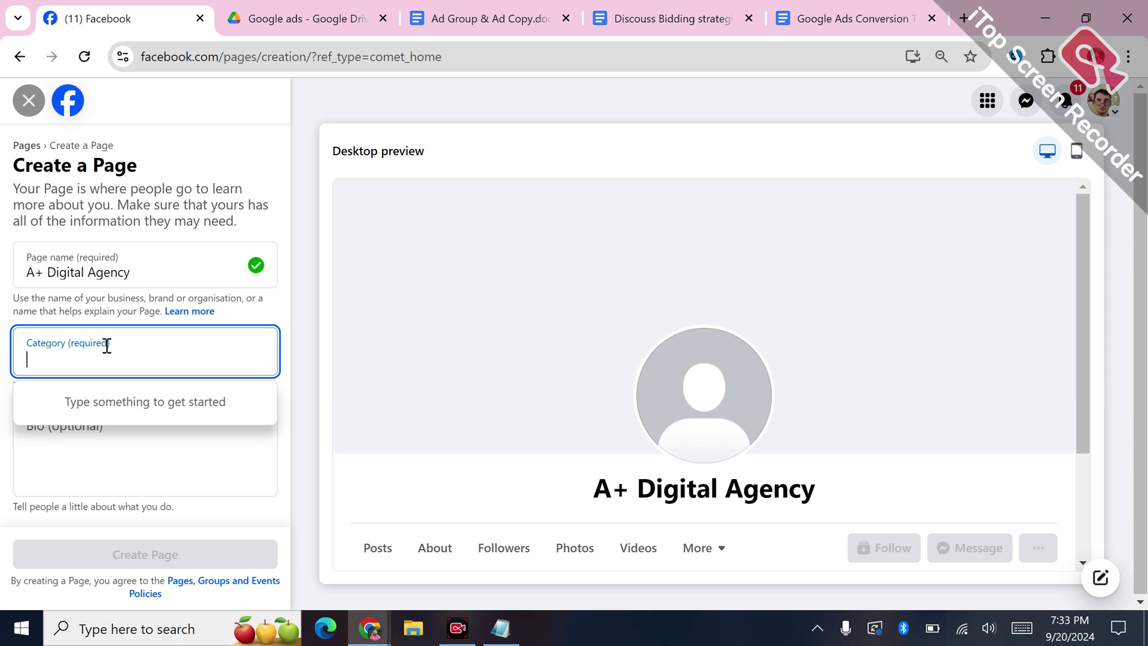
Keep the name 'A+ Digital Agency', search 'digital' in Category and pick Social media agency
text(res)
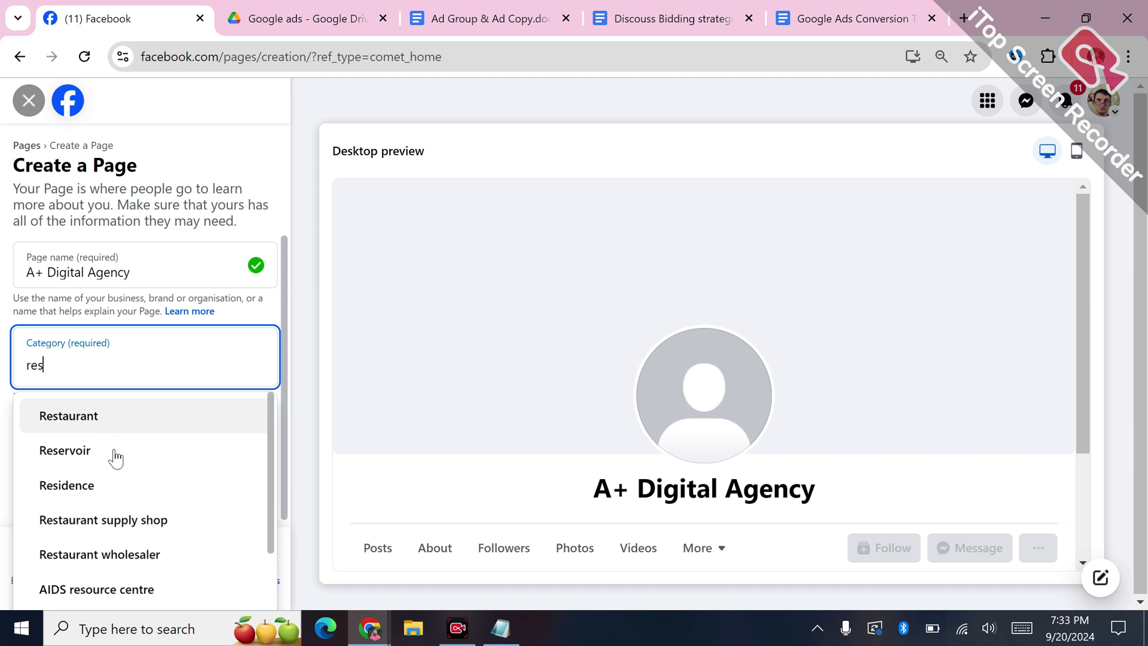
click(6, 374)
key(shift+Tab)
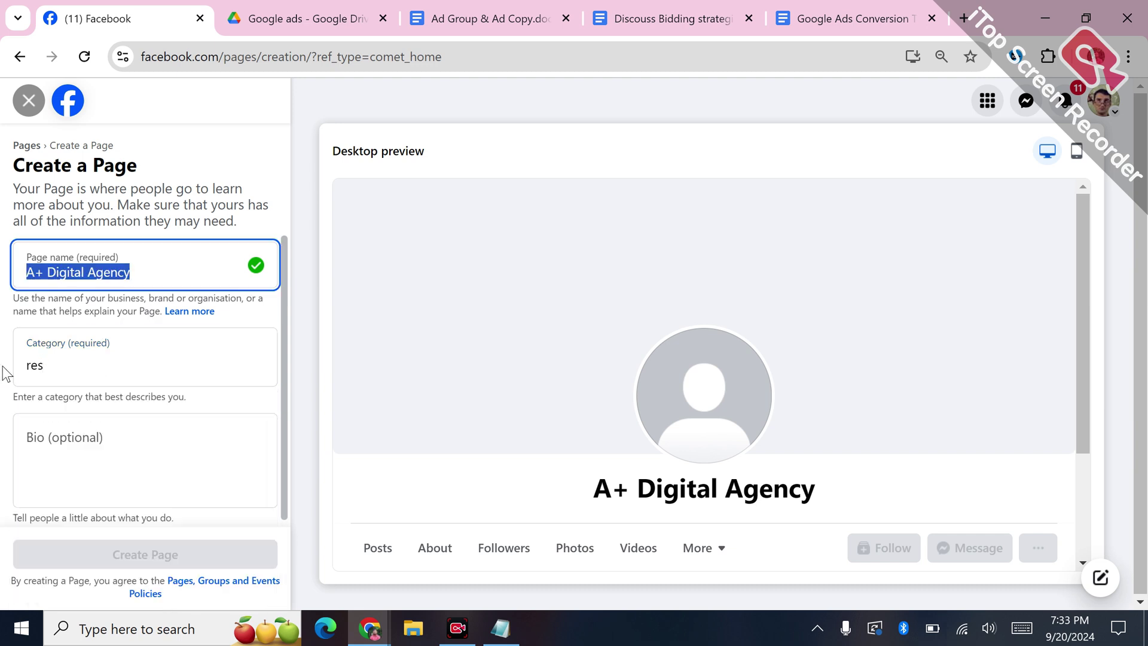
text(digital)
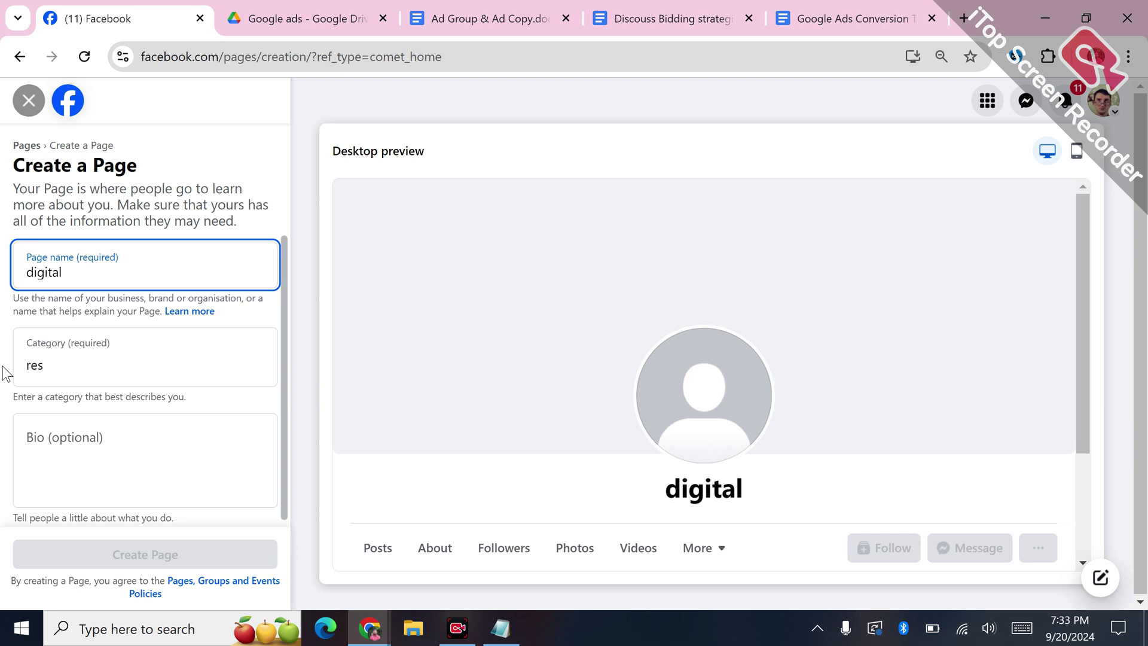
key(ctrl+z)
key(ctrl+z)
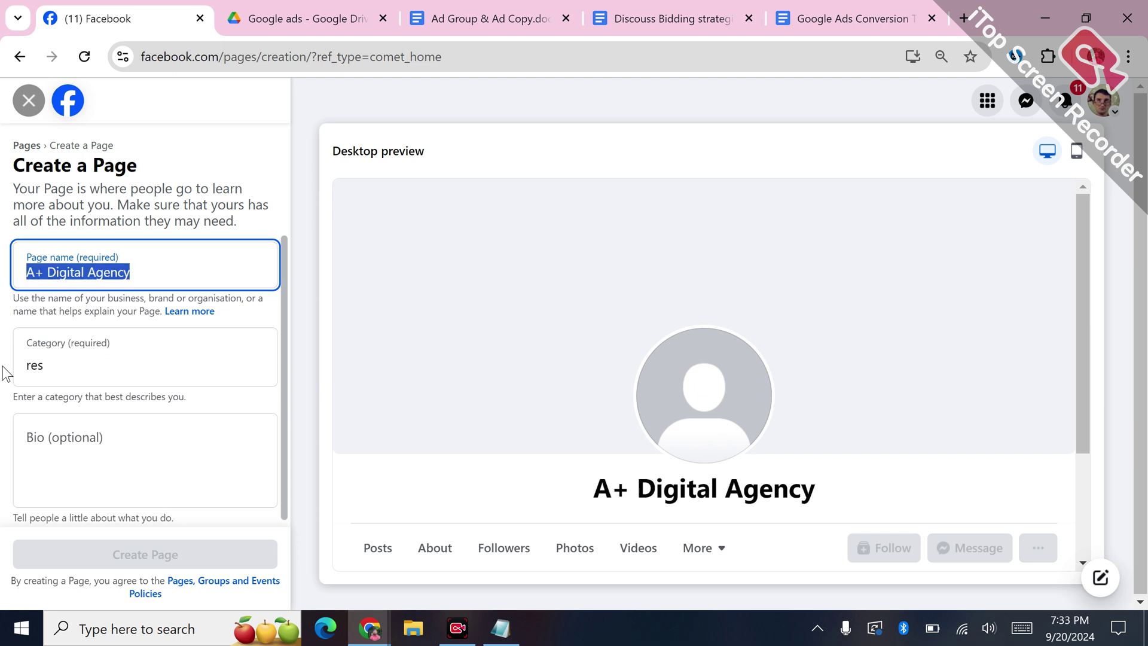
key(Tab)
click(67, 354)
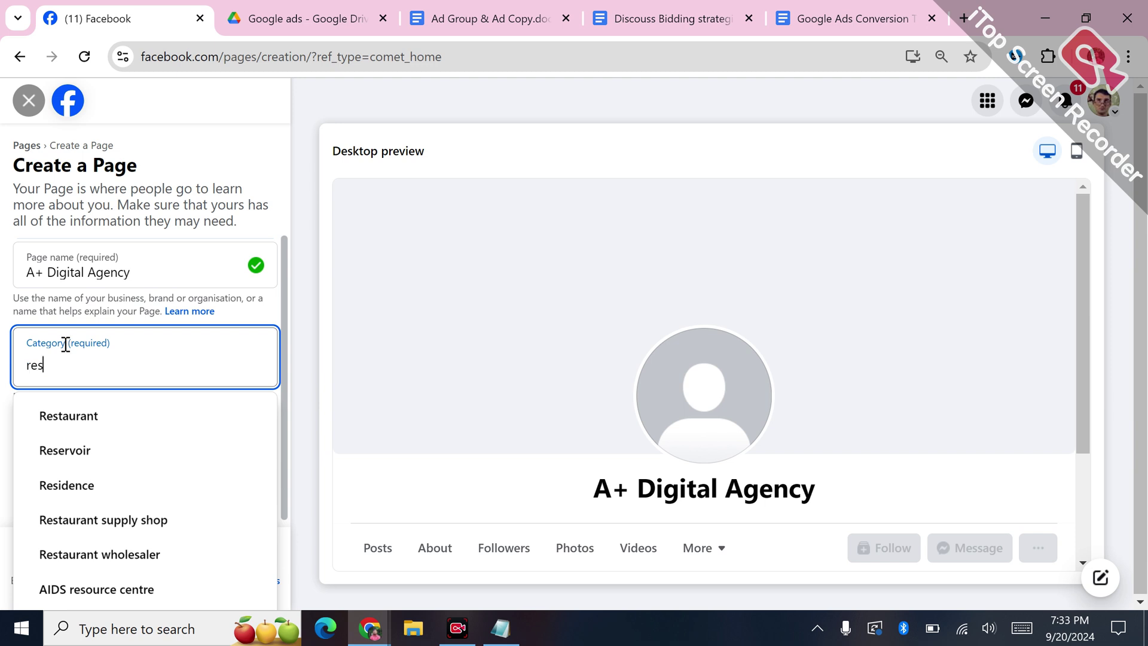
drag(67, 354, 6, 374)
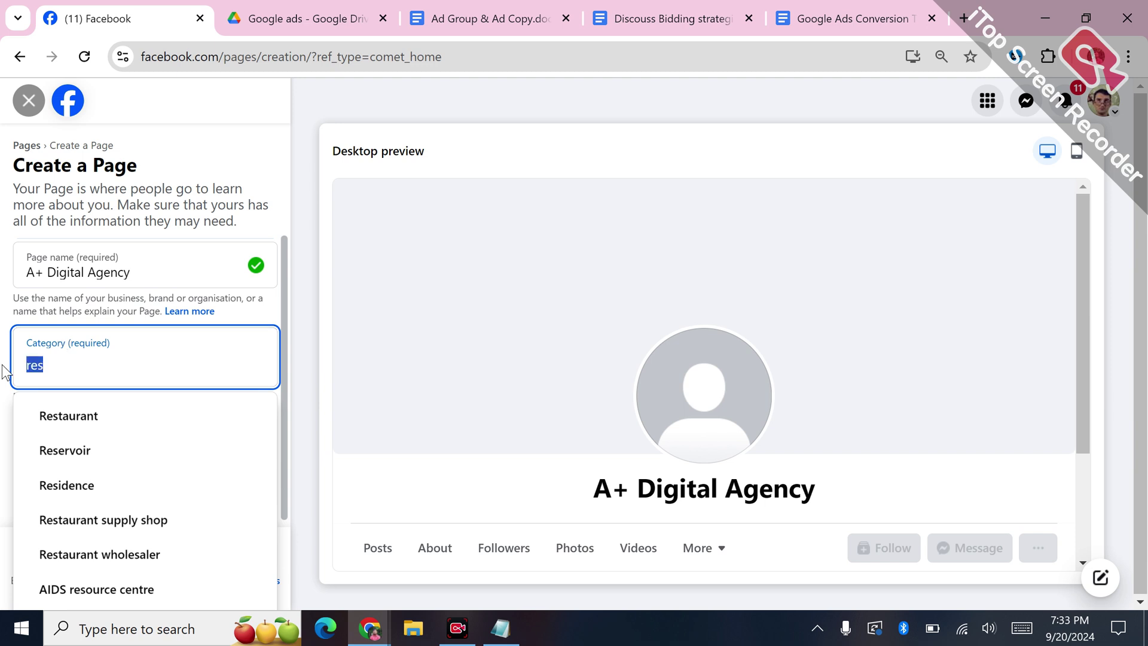
text(digital)
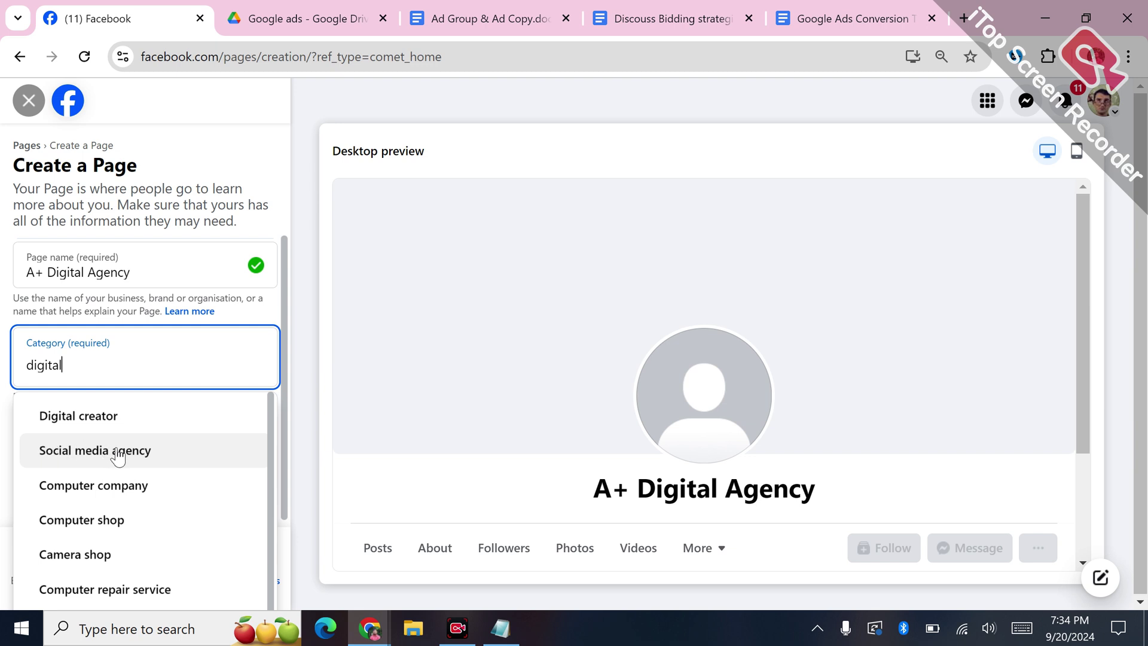
click(146, 456)
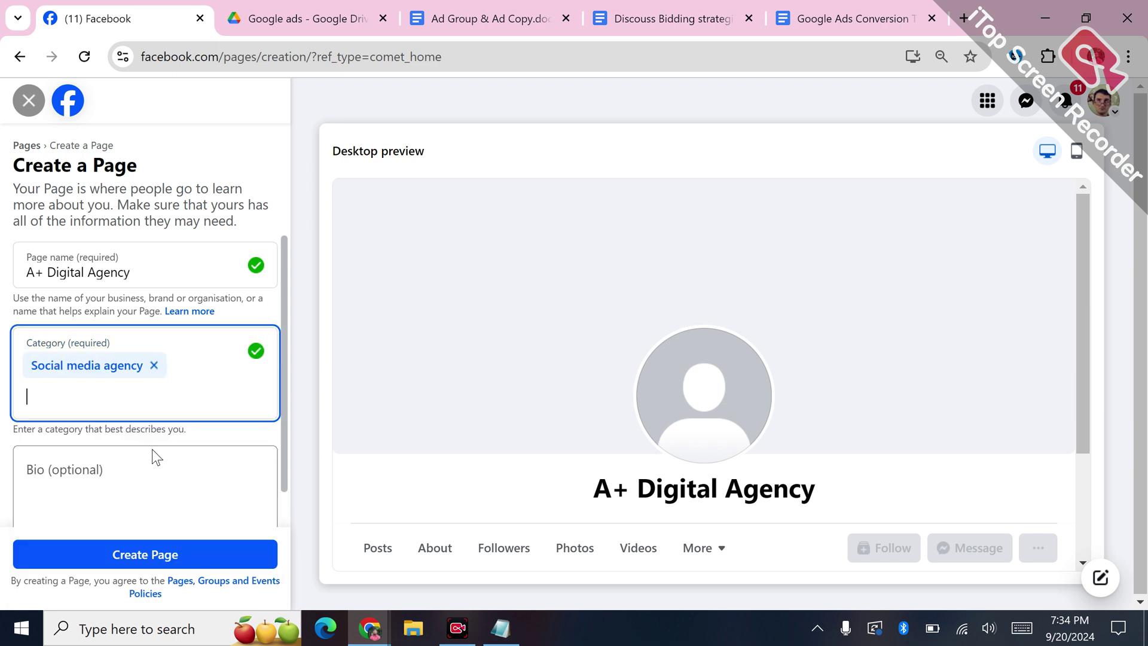
Search 'di' in the Category field and add Digital creator as a second category
click(149, 395)
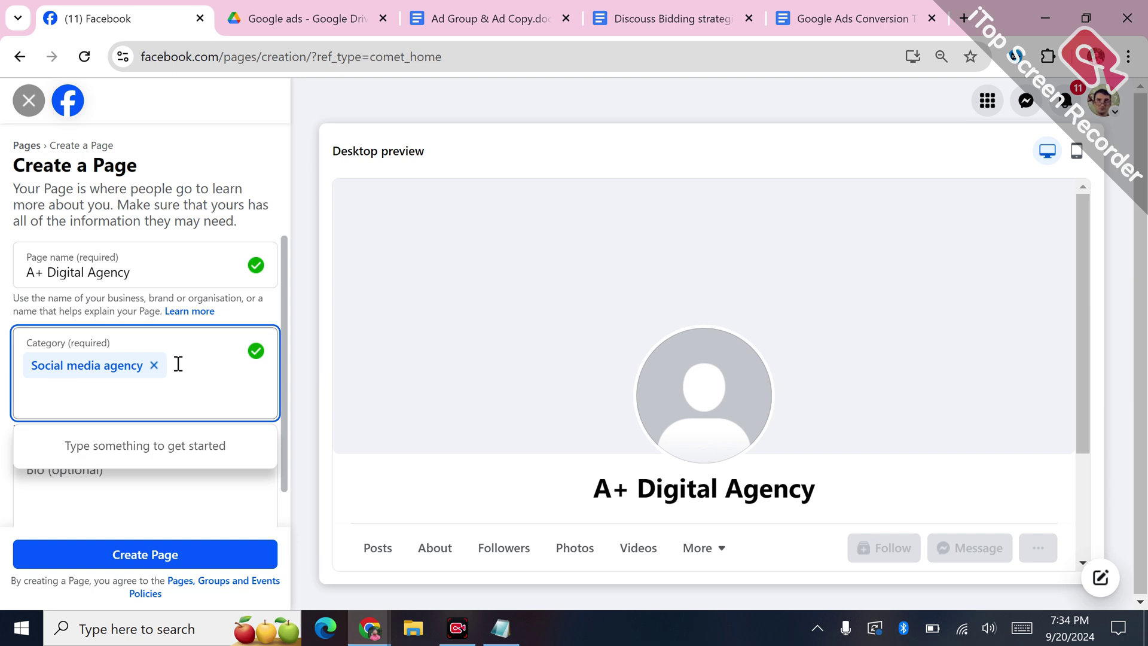
click(123, 334)
text(dijgit)
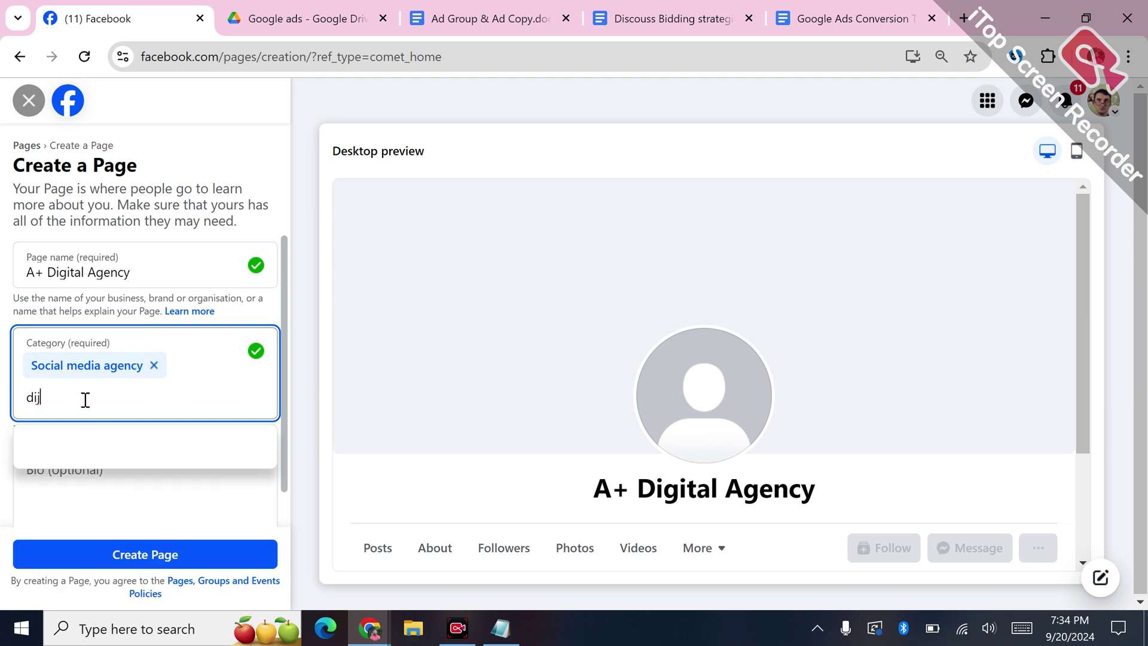
key(BackSpace)
key(BackSpace)
key(BackSpace)
key(BackSpace)
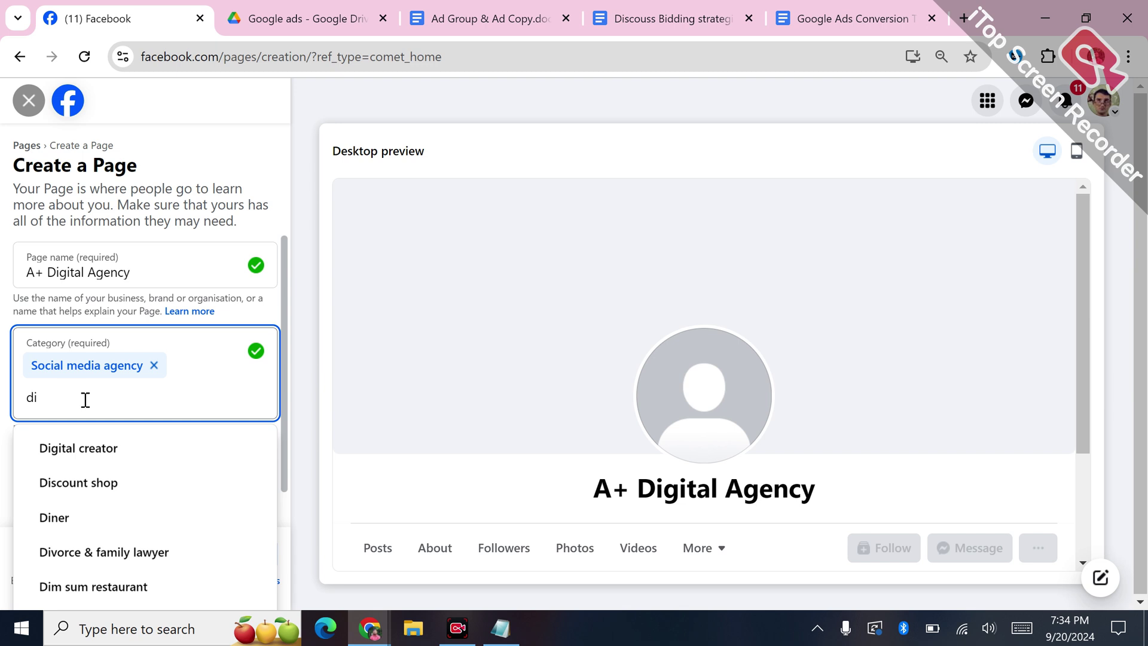
click(83, 447)
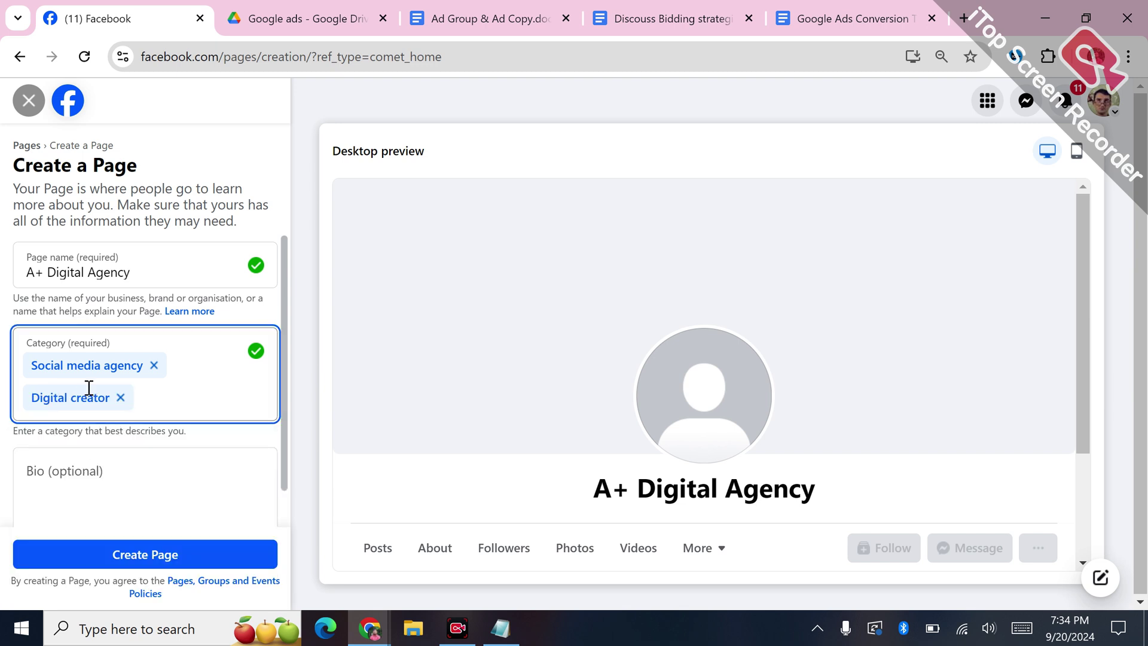
Try 'Digital marketing' as another category and select the unmatched search text
text(digi)
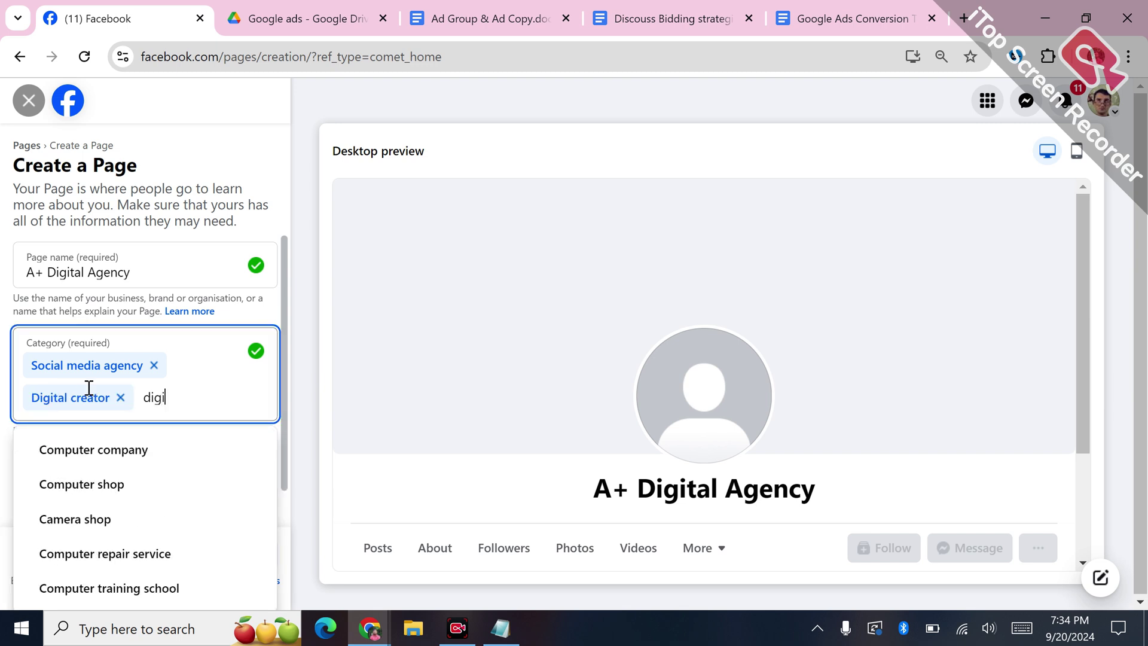
text(tal)
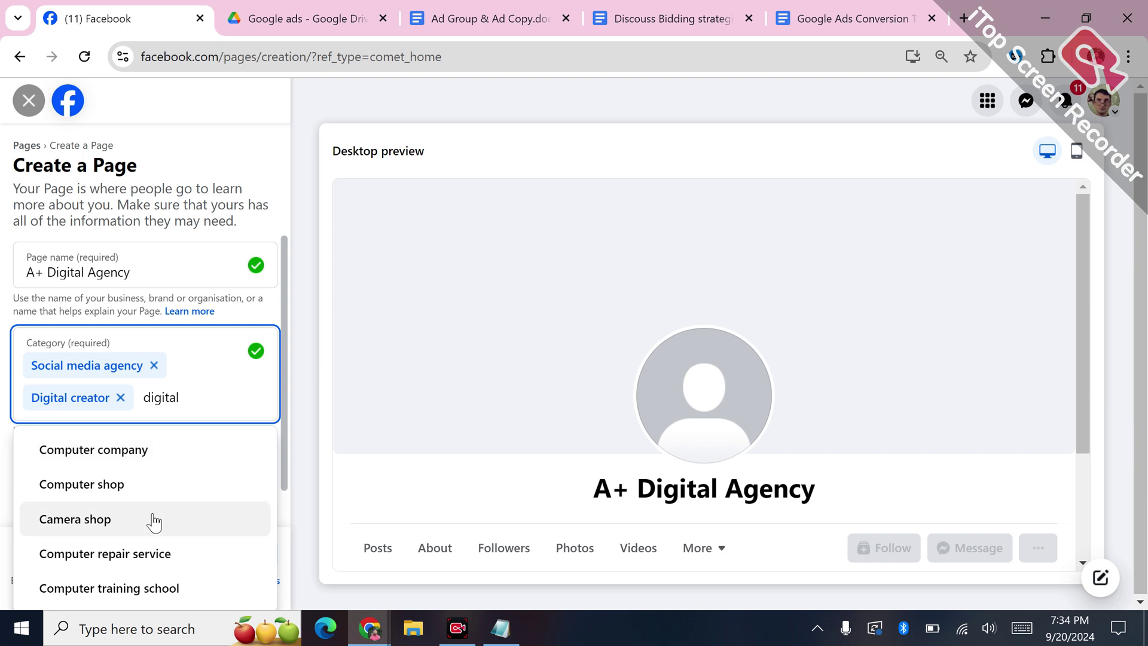
text( mark)
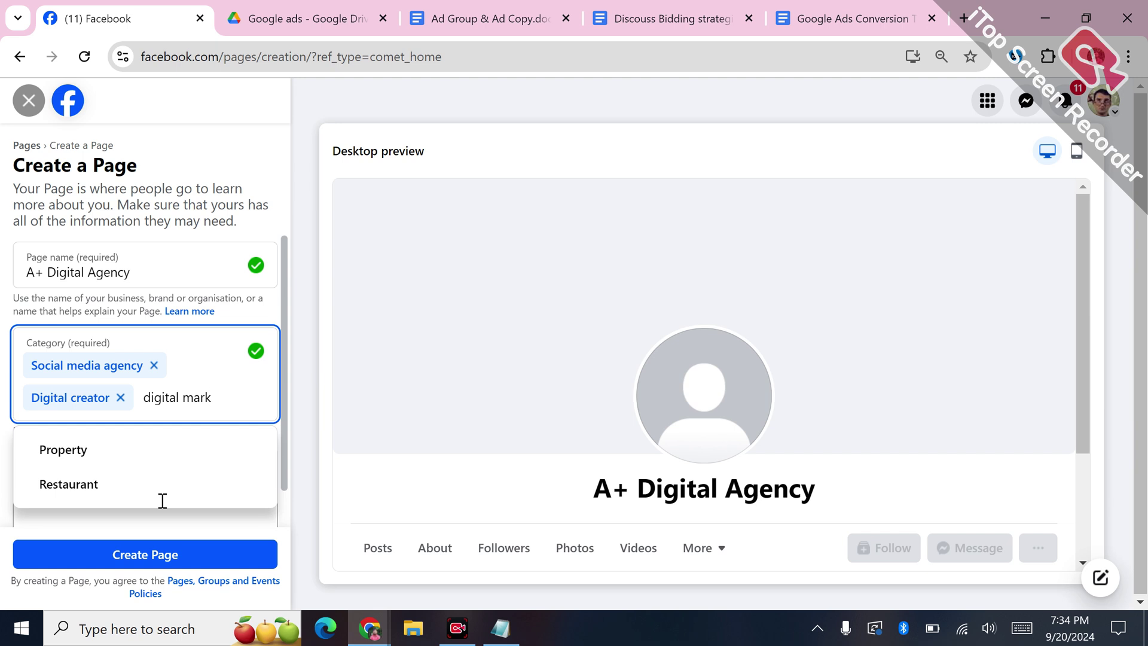
key(BackSpace)
key(BackSpace)
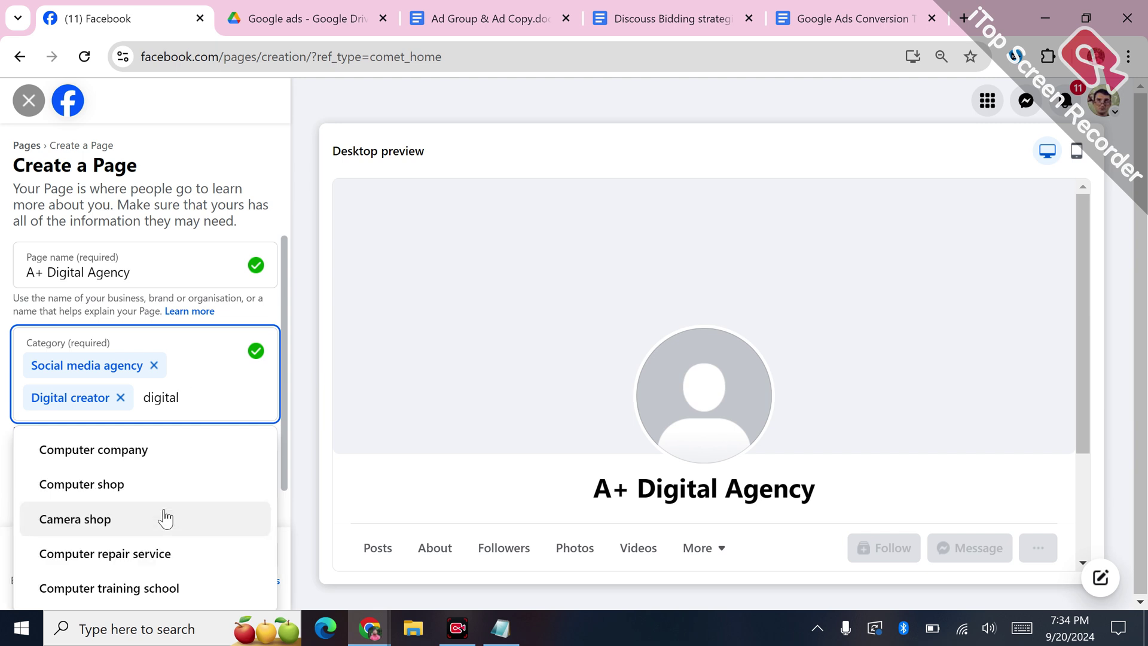
key(BackSpace)
key(BackSpace)
key(BackSpace)
key(BackSpace)
key(BackSpace)
key(BackSpace)
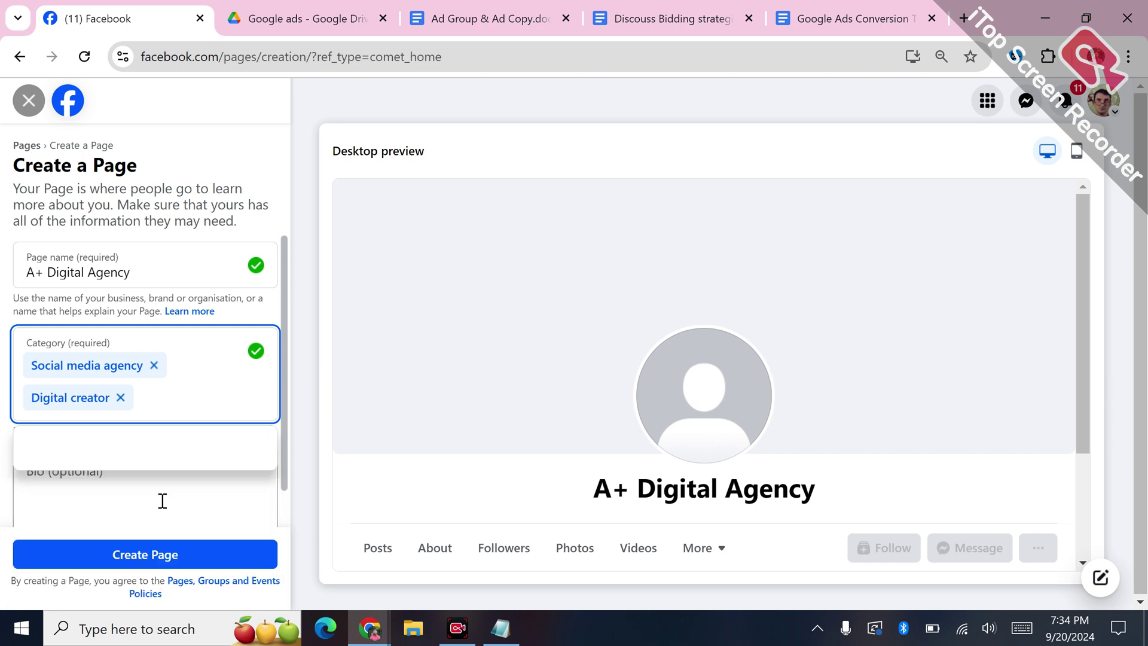
text(Digi)
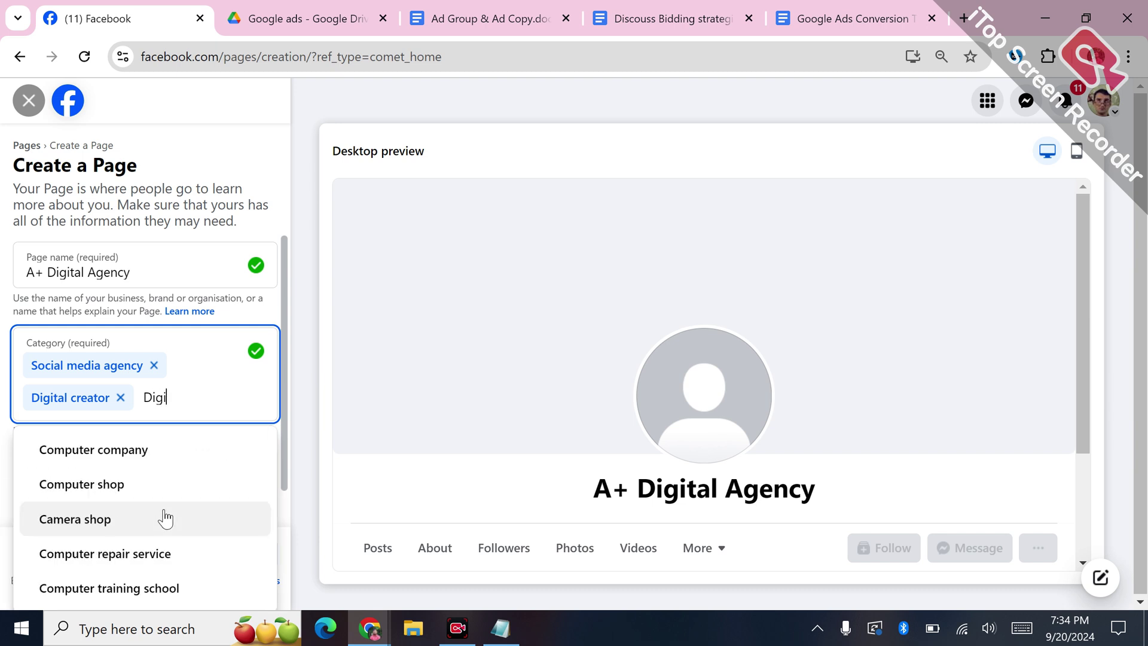
text(tal)
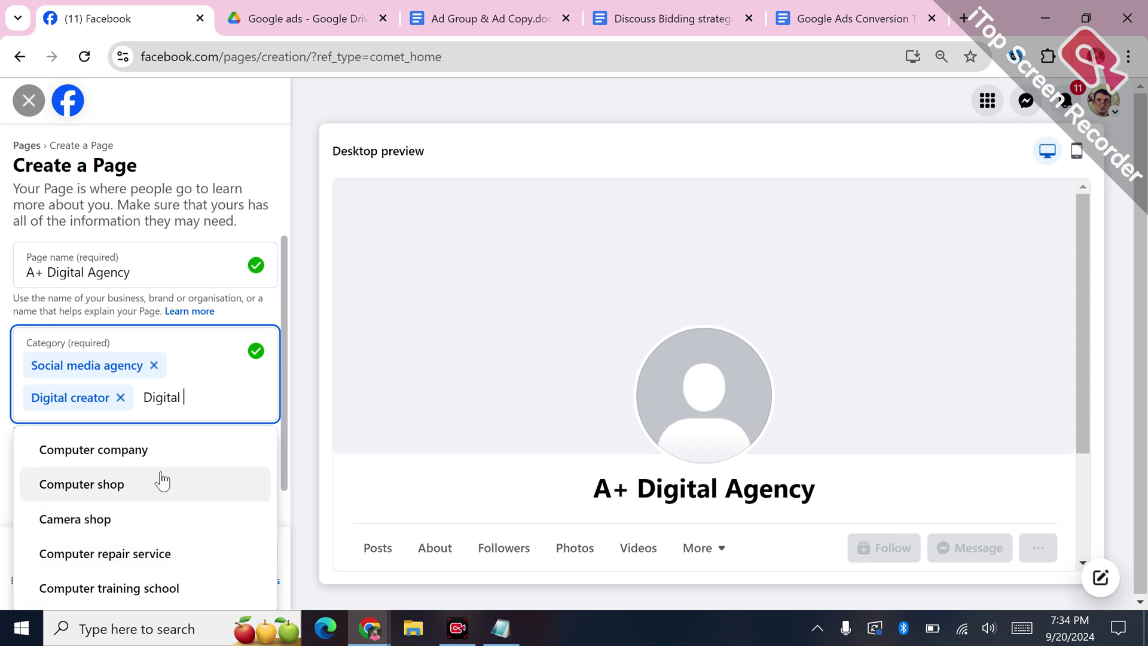
text( marke)
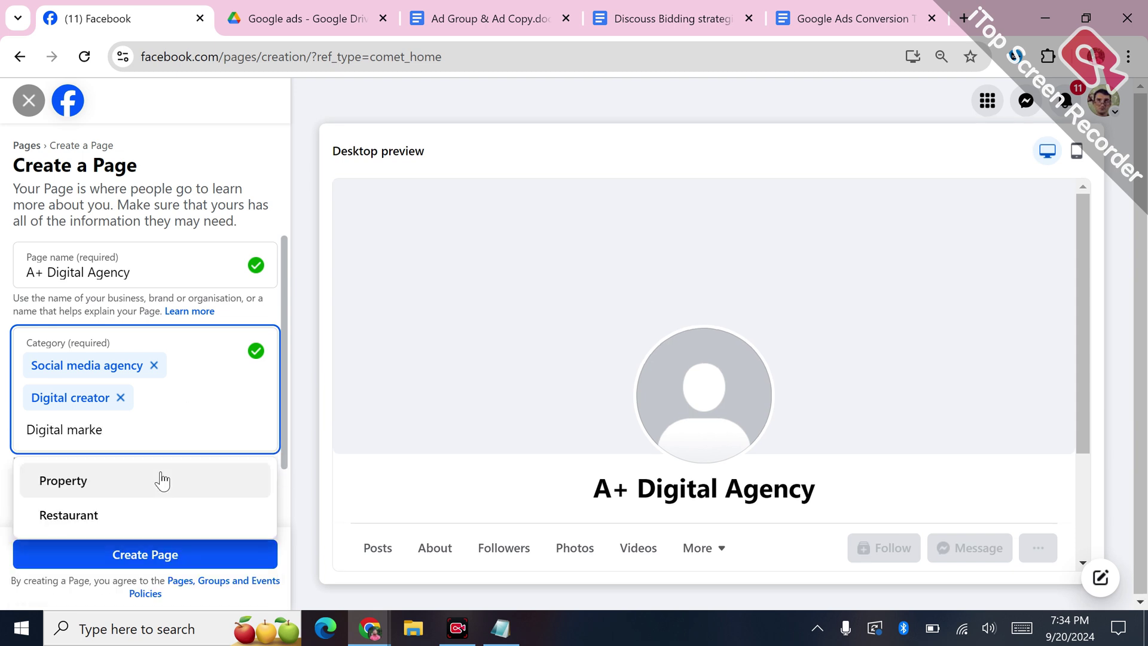
text(ting)
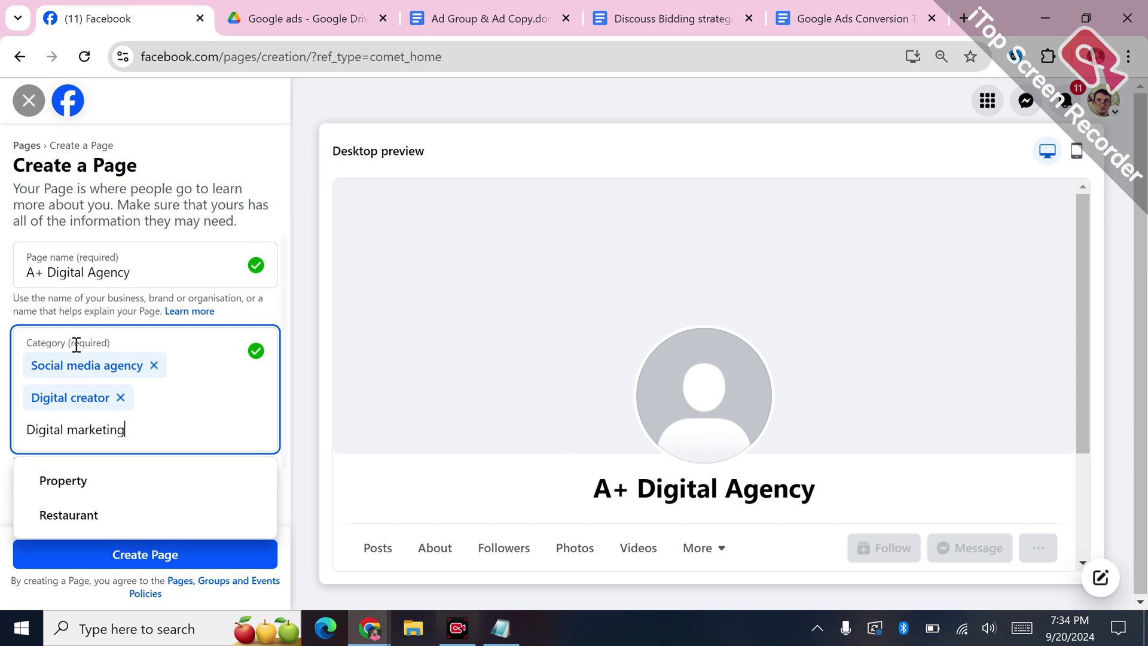
scroll(77, 343, down, 1)
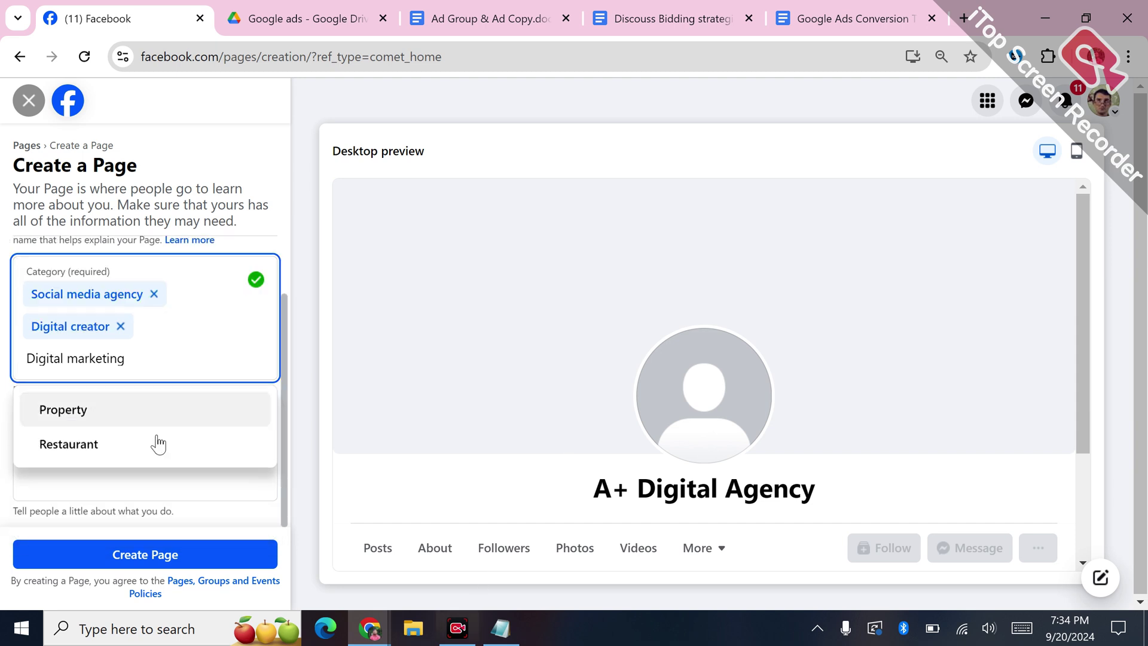
triple_click(66, 353)
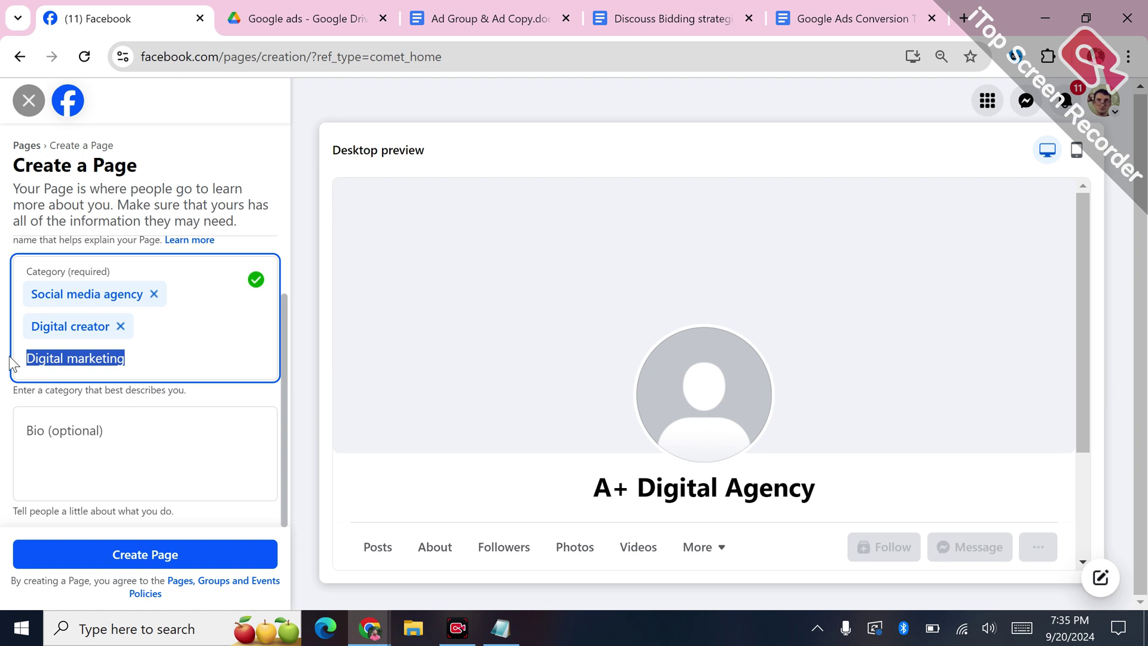
Delete the 'Digital marketing' text and add Clothing shop and Supermarket/convenience store as categories
key(BackSpace)
click(5, 291)
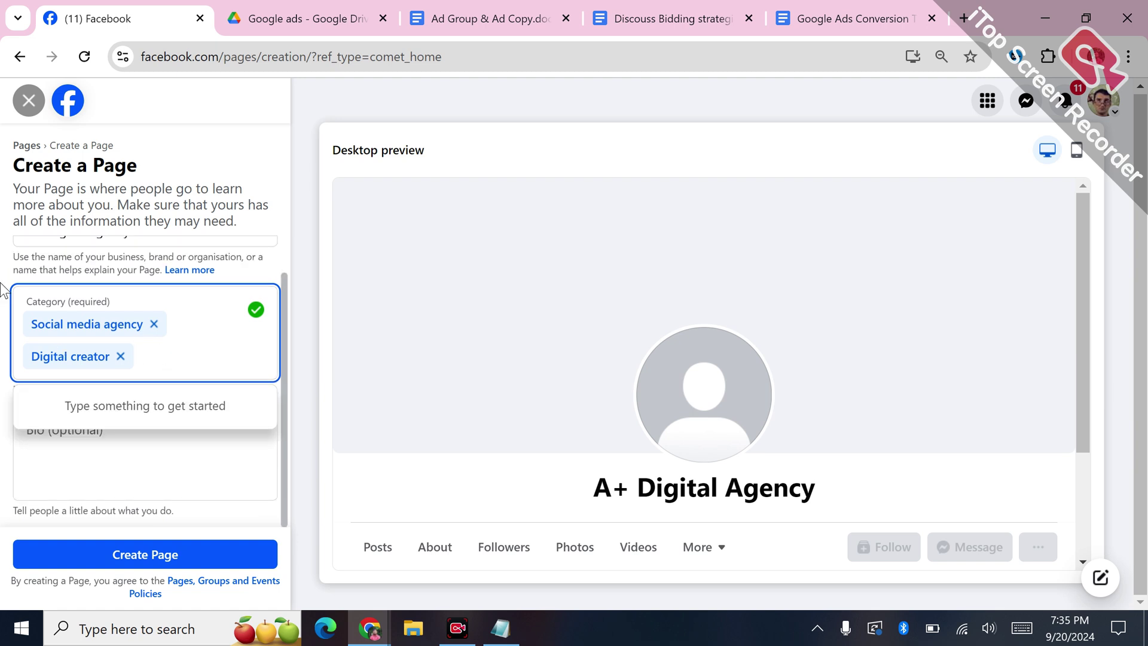
click(18, 324)
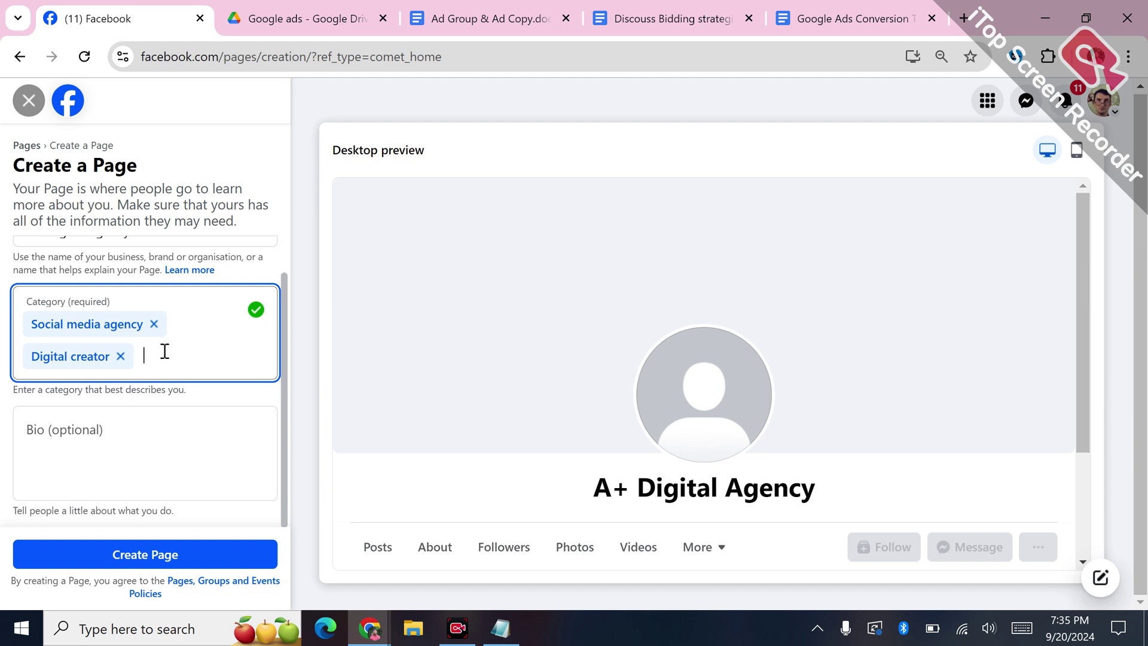
click(146, 357)
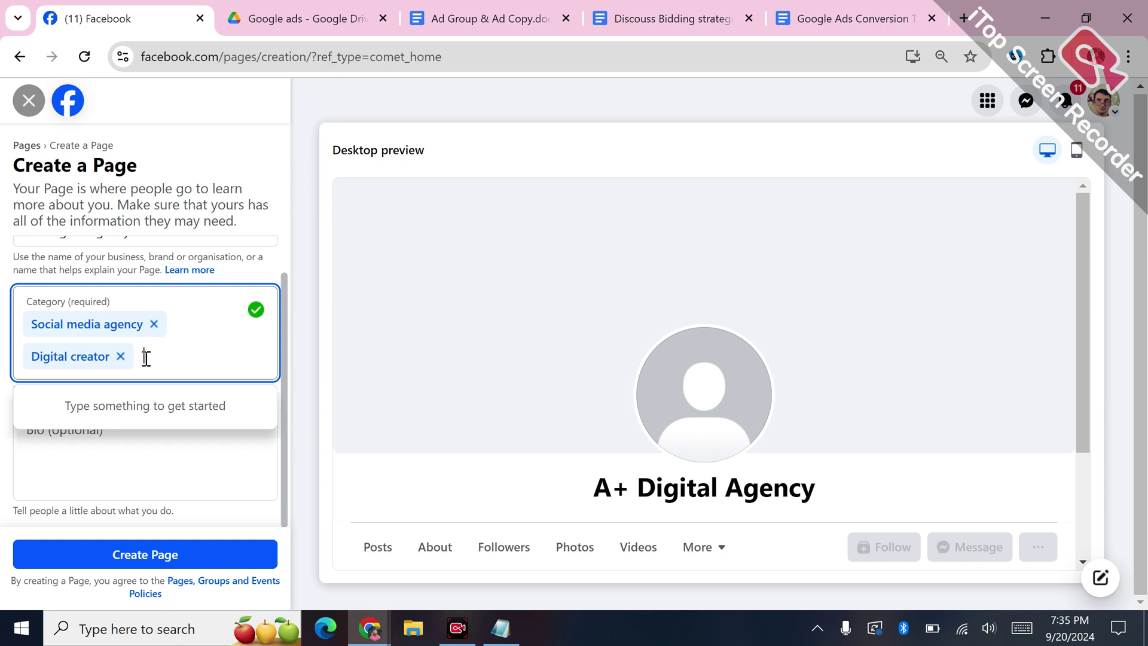
text(s)
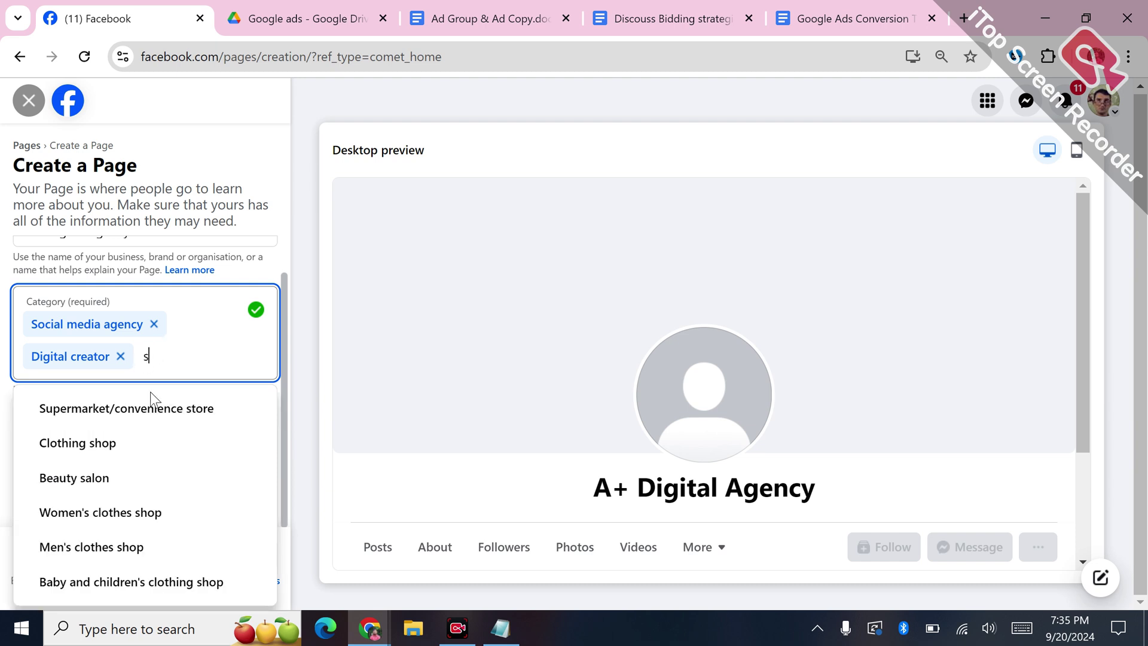
click(91, 447)
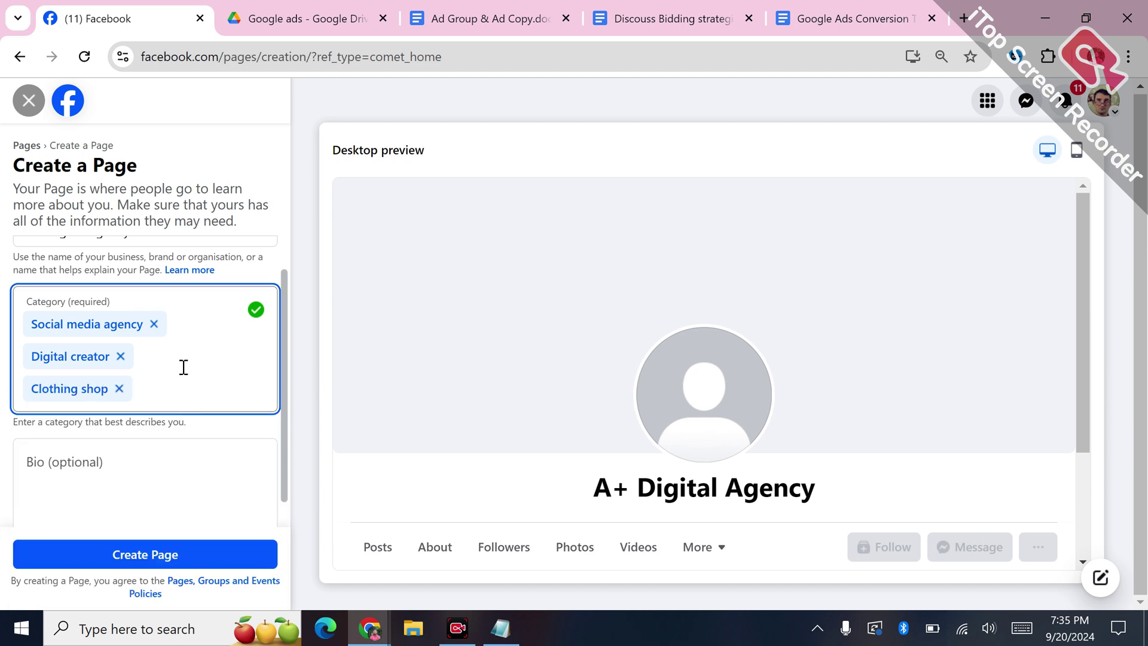
text(s)
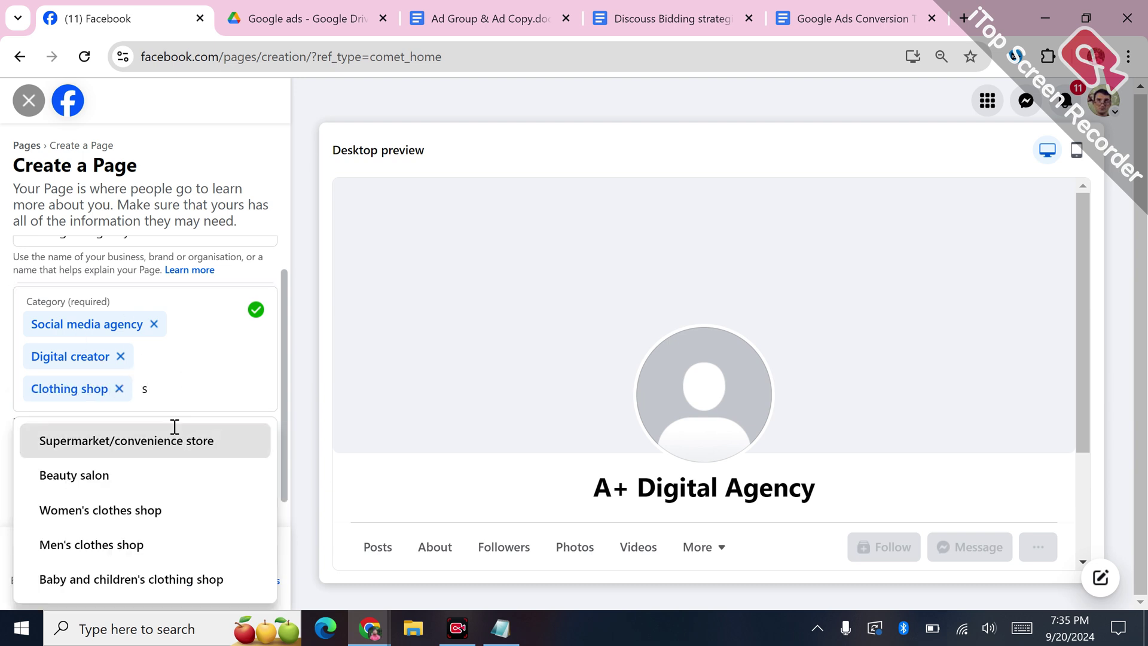
click(175, 438)
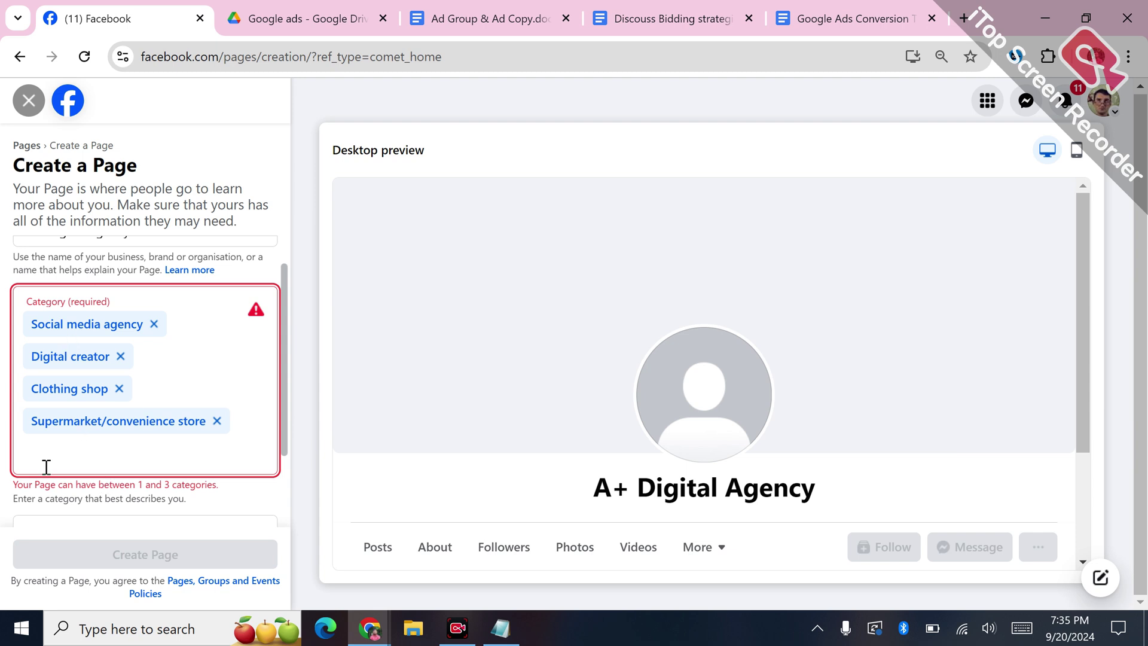
Clear the 1–3 category limit error by removing Supermarket/convenience store and Clothing shop
drag(22, 485, 232, 495)
click(132, 478)
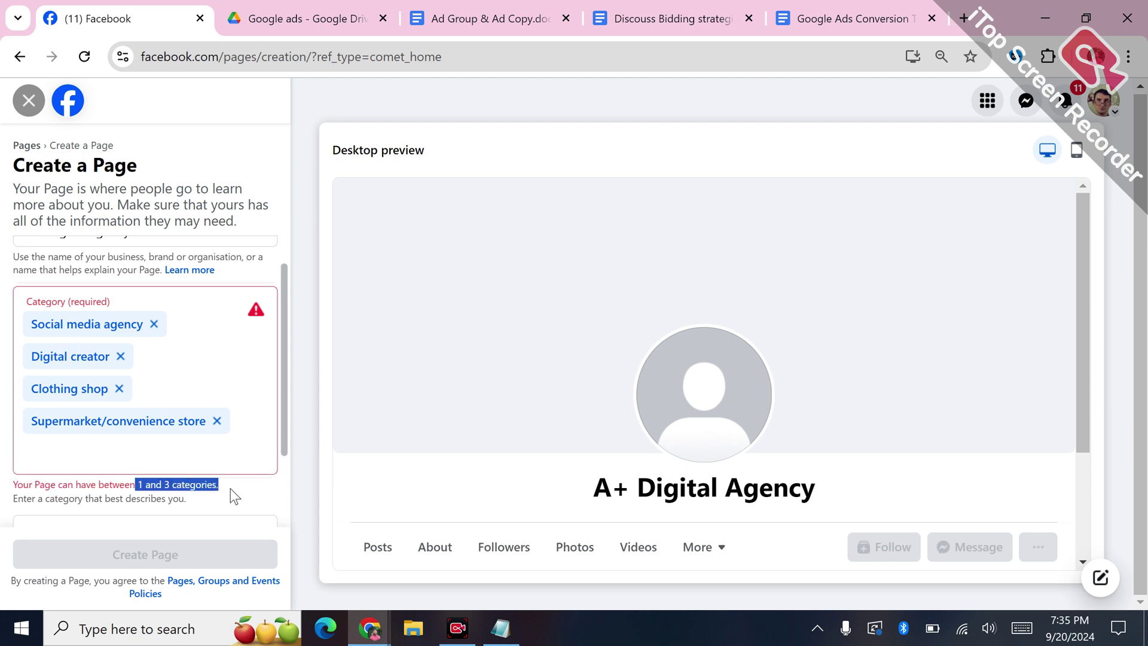
click(123, 469)
drag(13, 480, 207, 460)
click(208, 450)
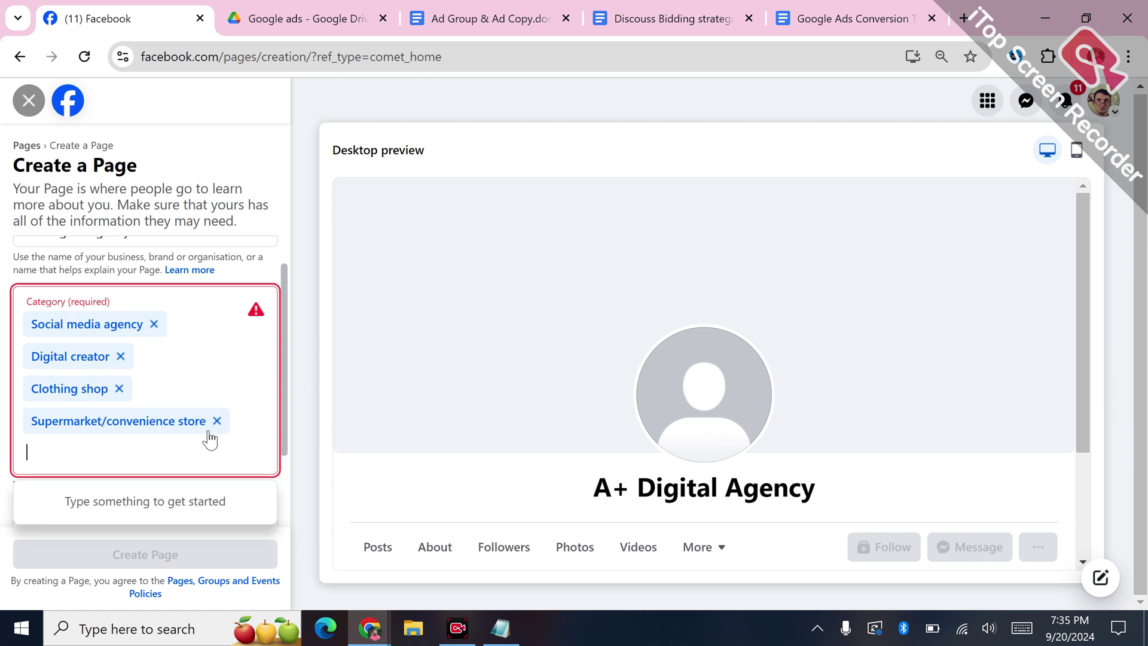
click(217, 420)
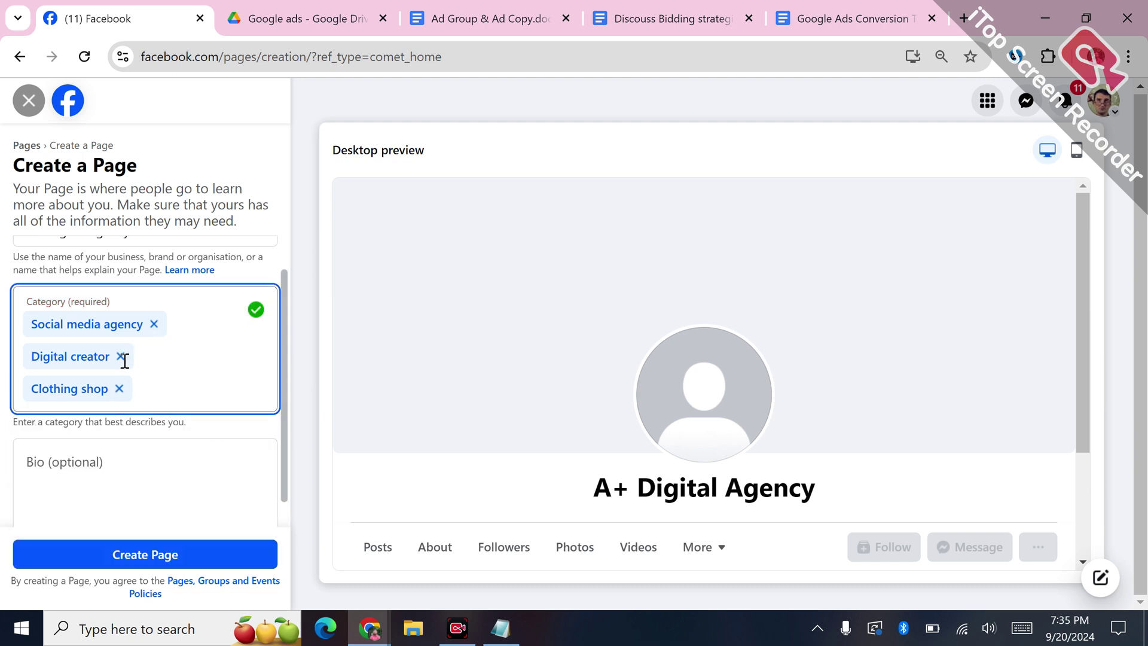
drag(281, 306, 77, 372)
click(147, 398)
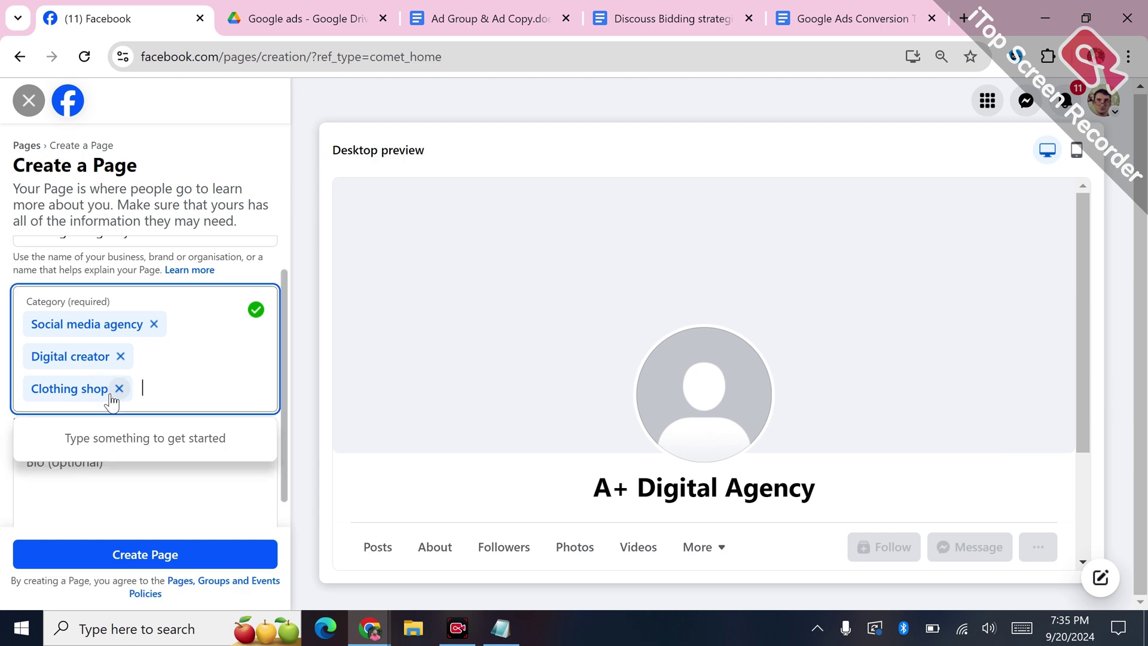
click(117, 390)
click(196, 431)
click(158, 339)
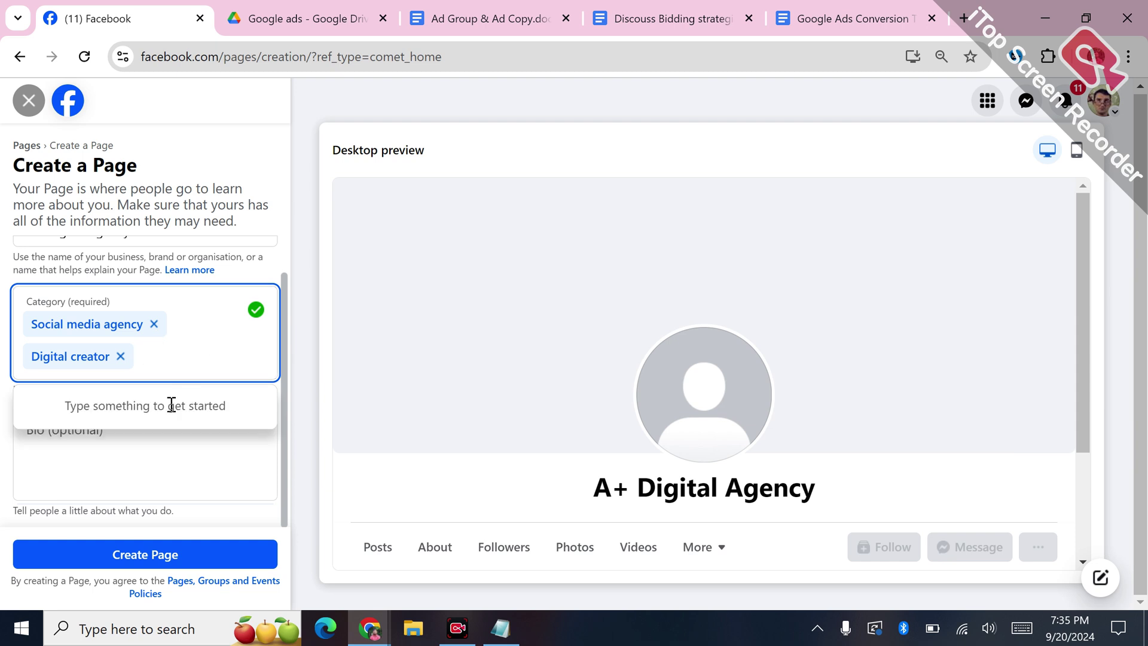
Type 'The' to start the page Bio
click(156, 434)
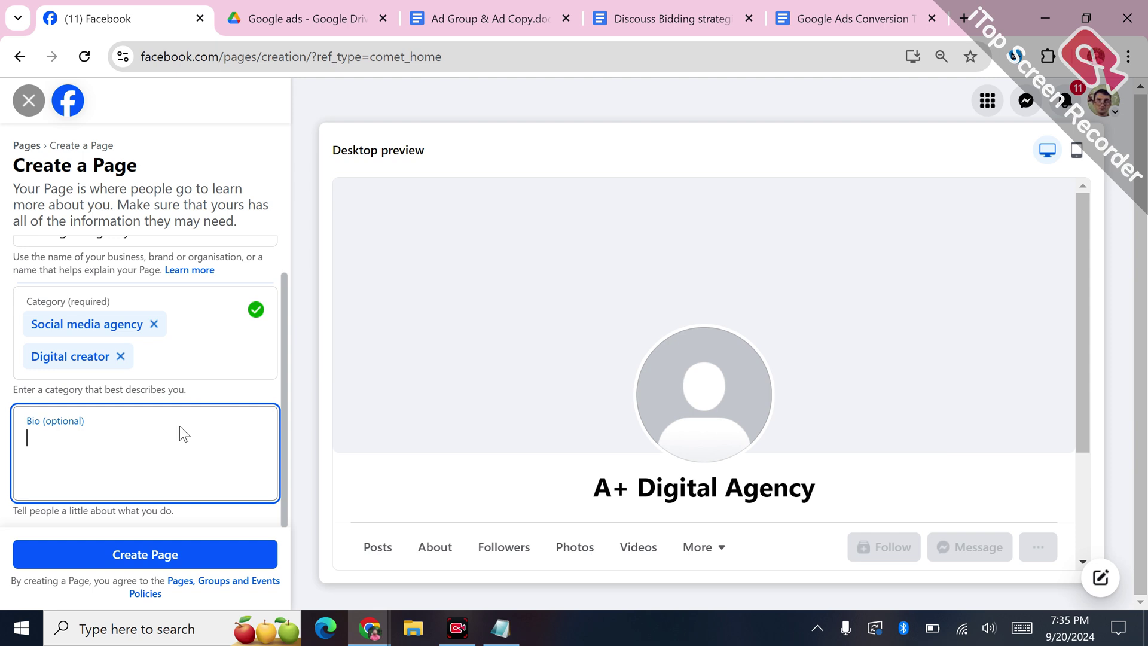
click(286, 378)
click(76, 437)
text(T)
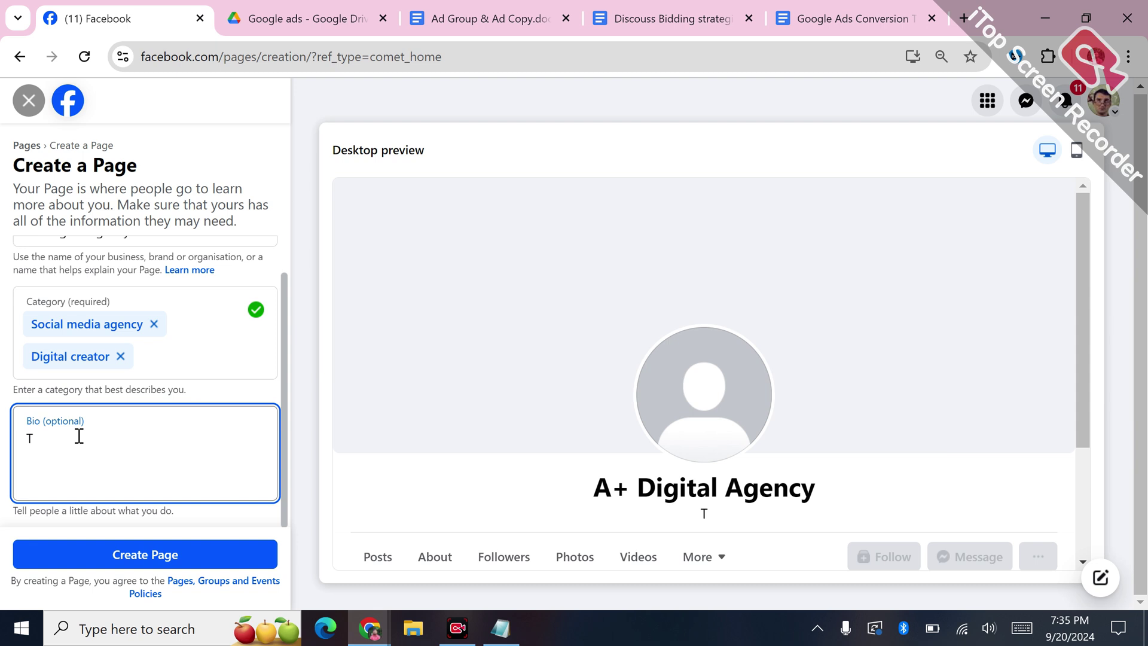
text(he)
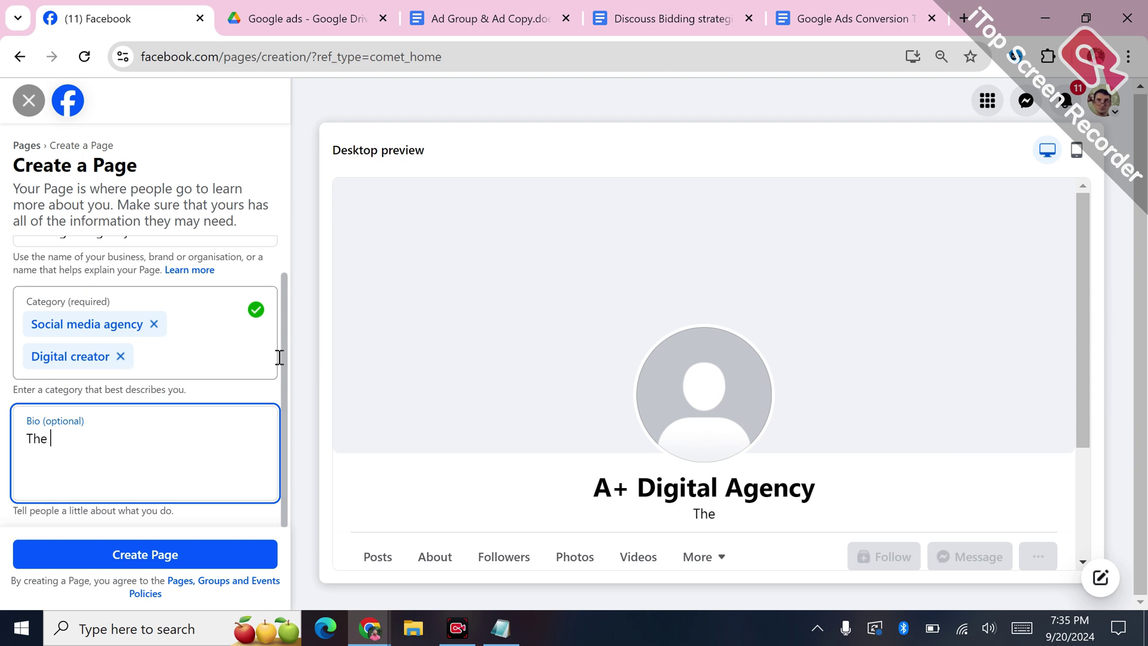
Open a new browser tab and move it next to the Facebook tab
click(962, 19)
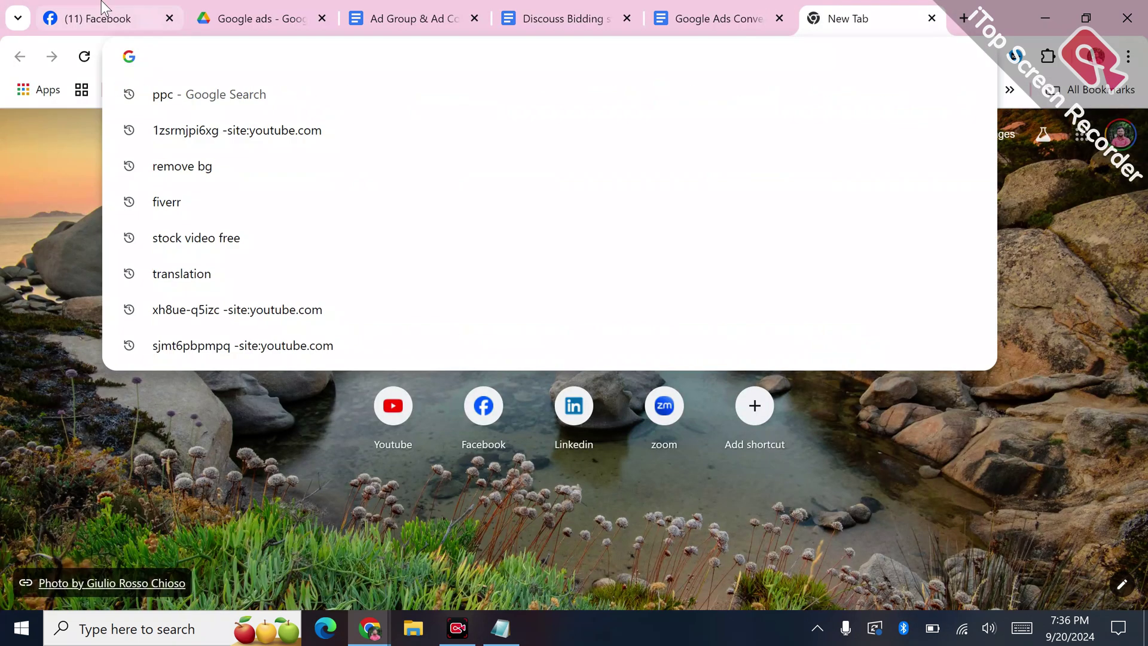
click(101, 9)
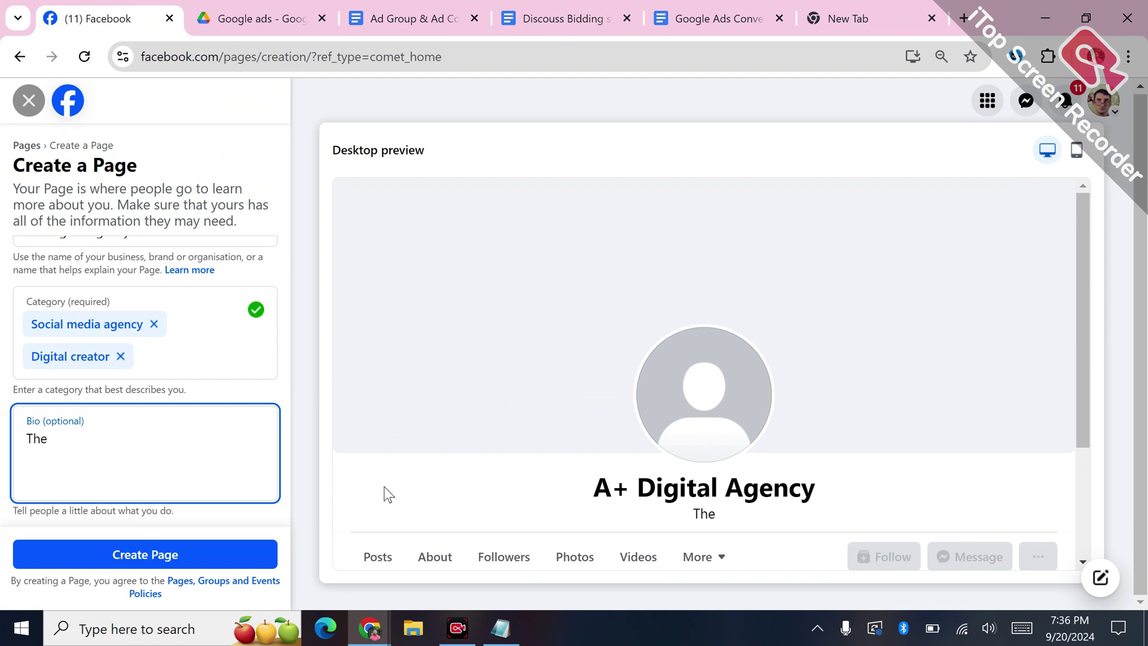
click(828, 2)
click(120, 8)
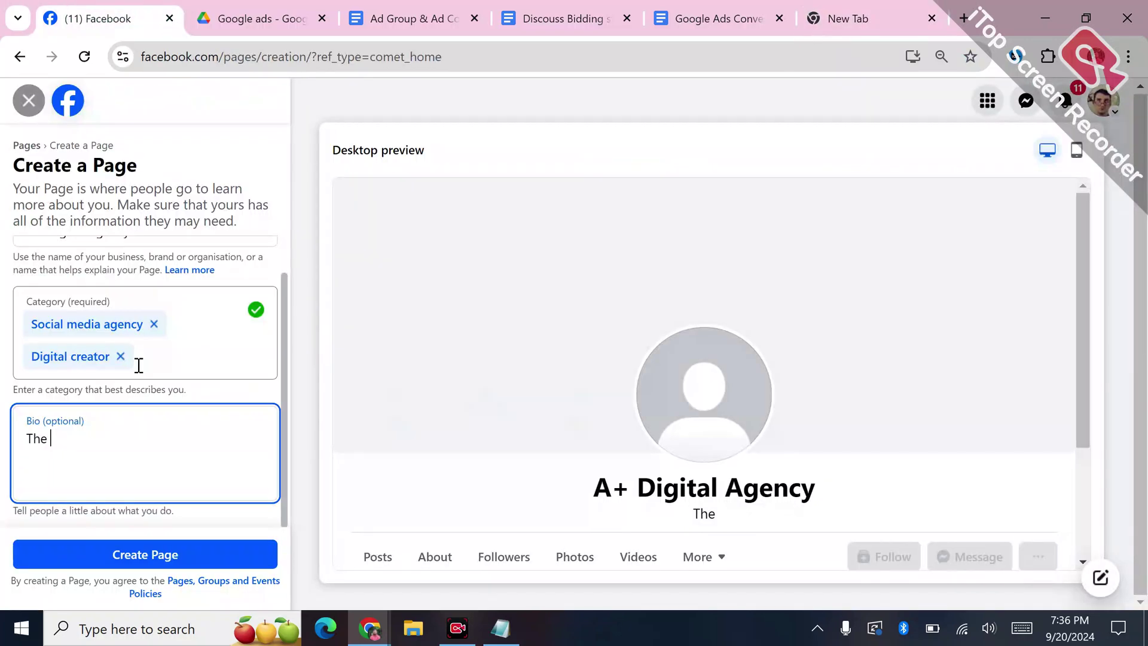
drag(128, 445, 2, 451)
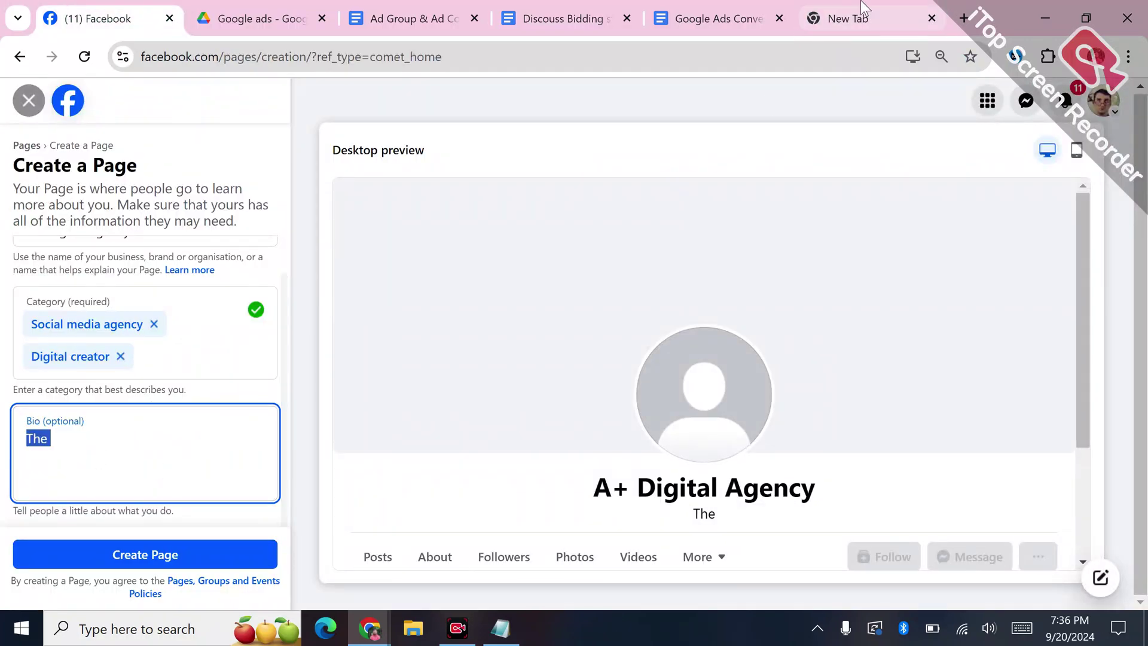
drag(849, 18, 293, 11)
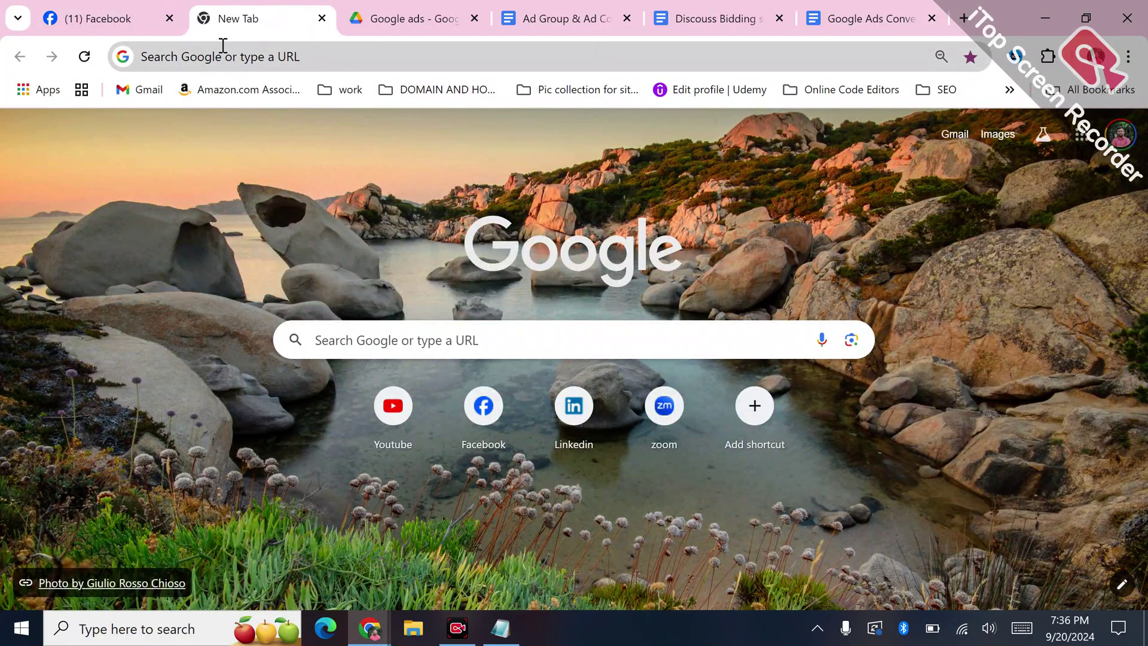
Enter you.com in the new tab's address bar to load the AI assistant
click(223, 46)
text(you)
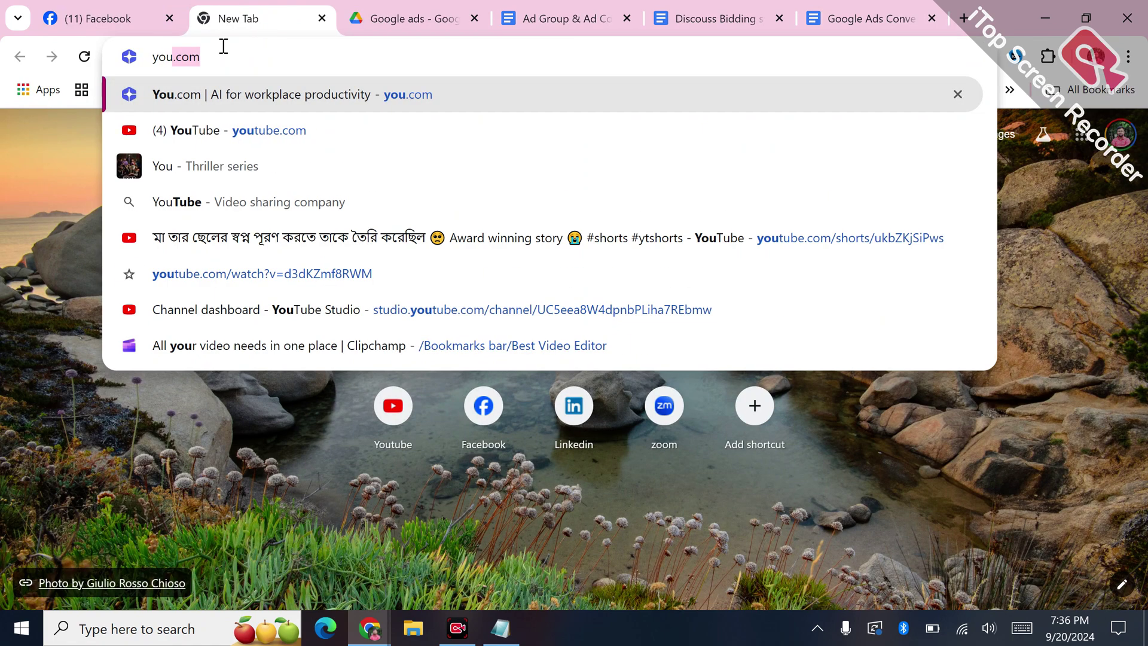
text(.ccom)
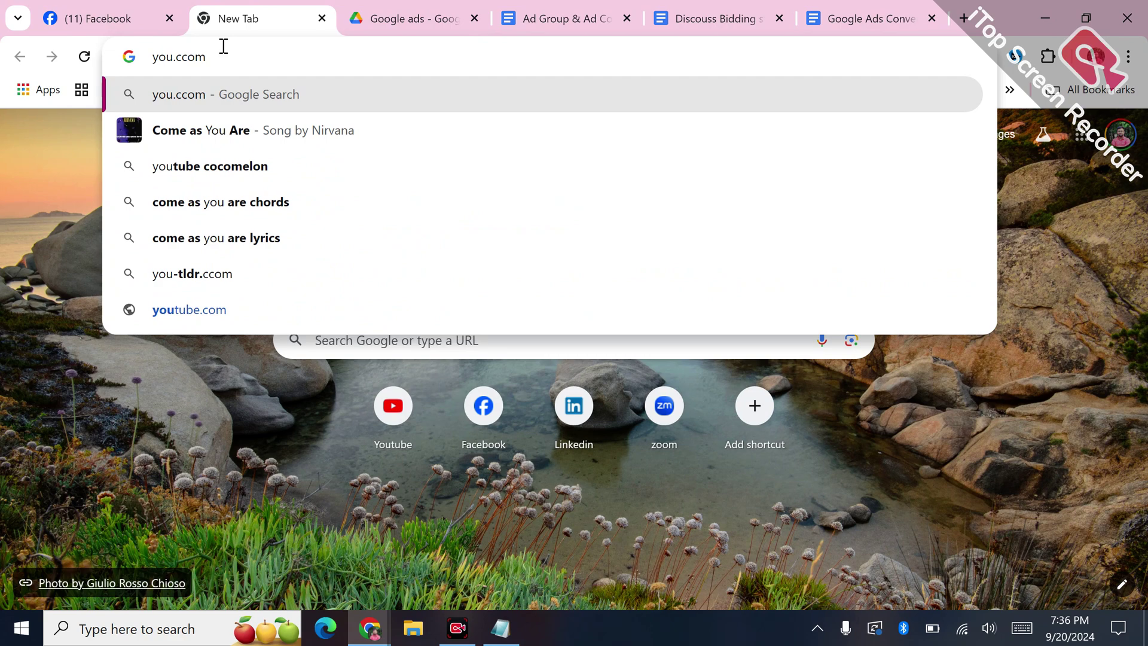
key(Return)
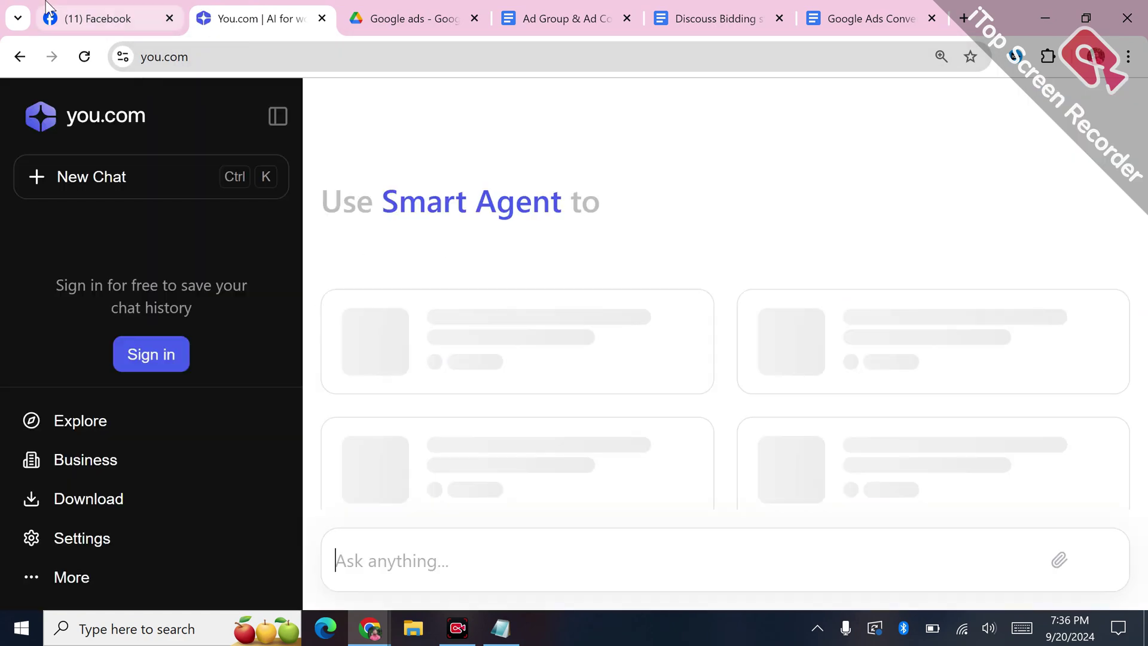
Glance at the Facebook form, then try You.com's GPT-4o, Research, Genius and Creative modes
click(101, 19)
scroll(169, 276, up, 1)
drag(144, 272, 3, 287)
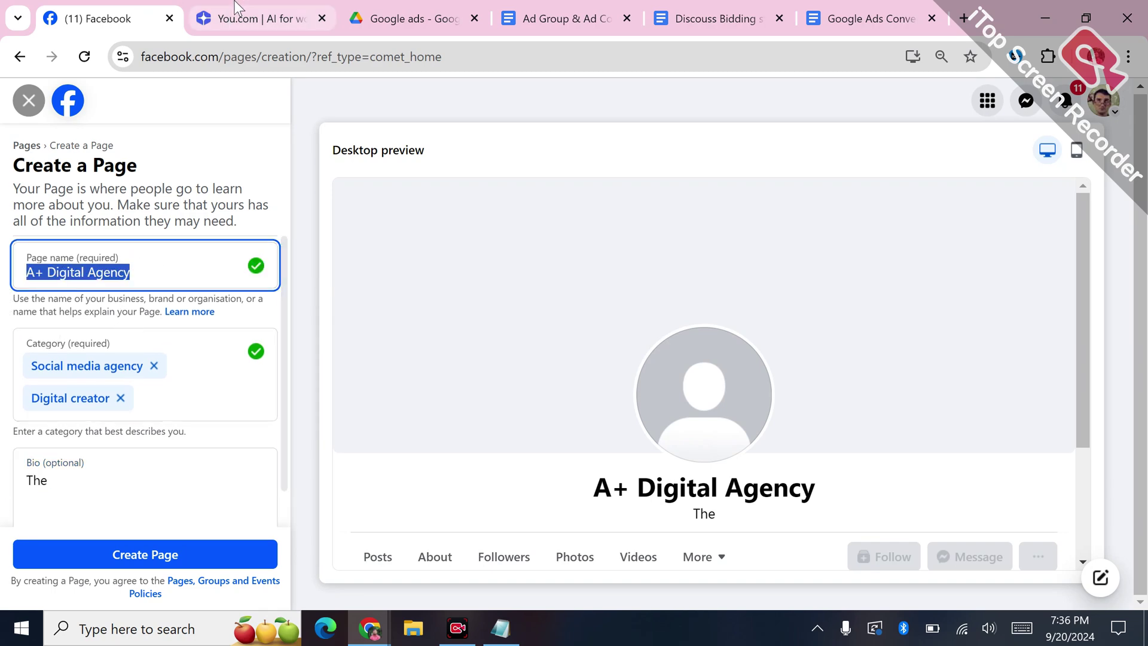
click(239, 27)
click(418, 542)
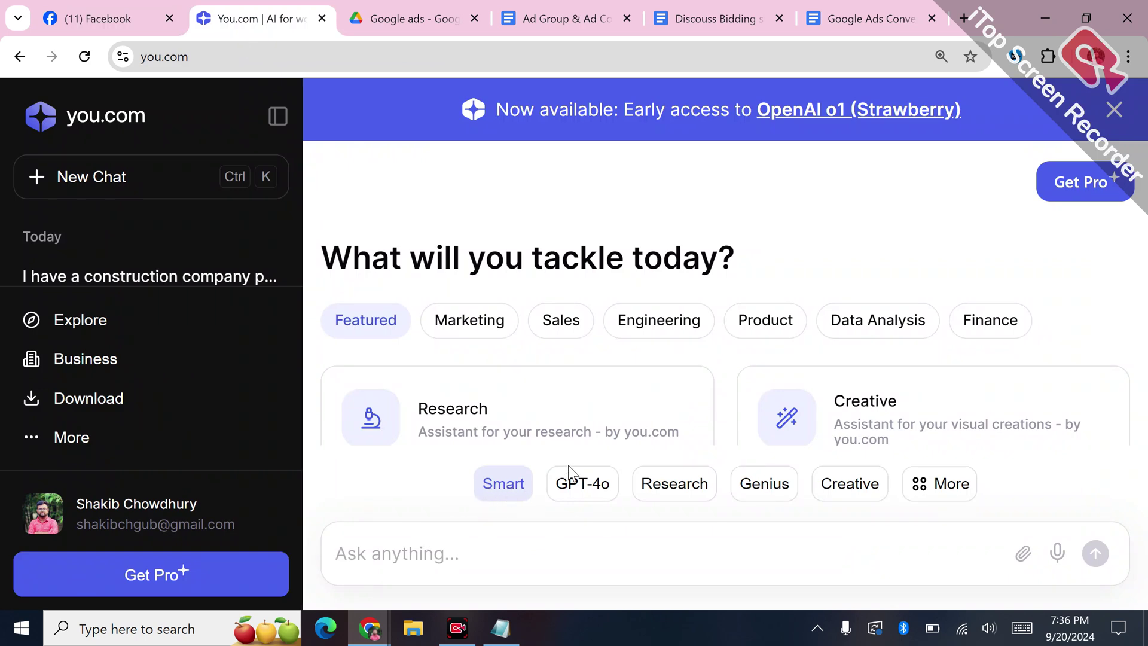
click(592, 493)
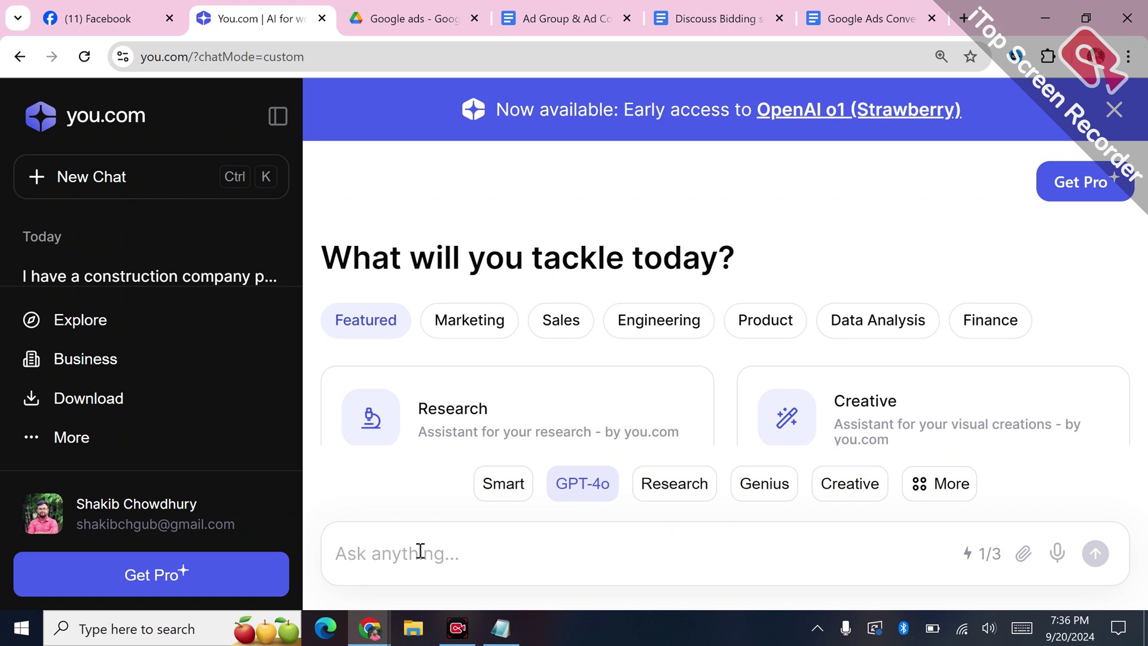
click(663, 497)
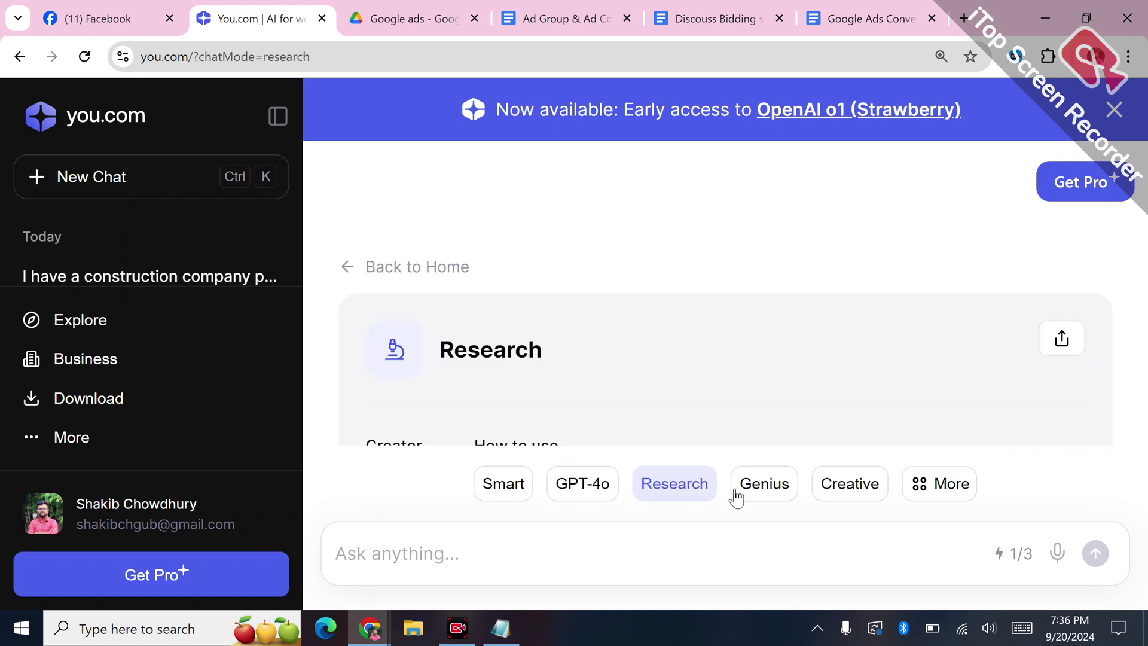
click(754, 494)
click(859, 495)
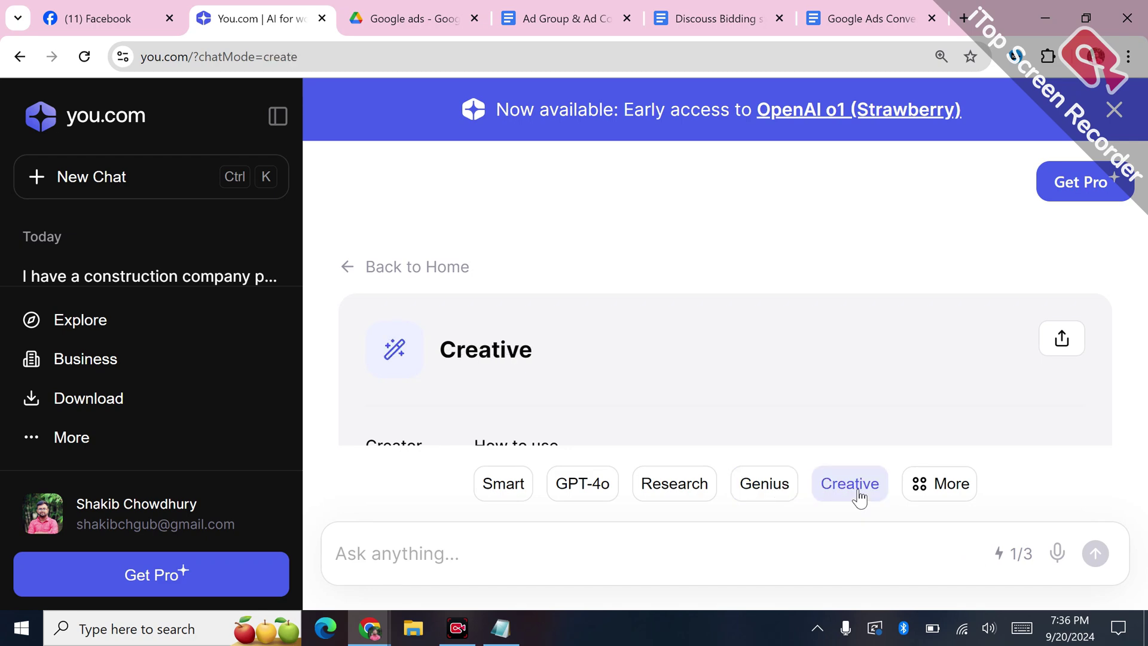
Try Smart mode briefly, then settle on GPT-4o for the chat
scroll(555, 389, down, 3)
scroll(539, 387, down, 2)
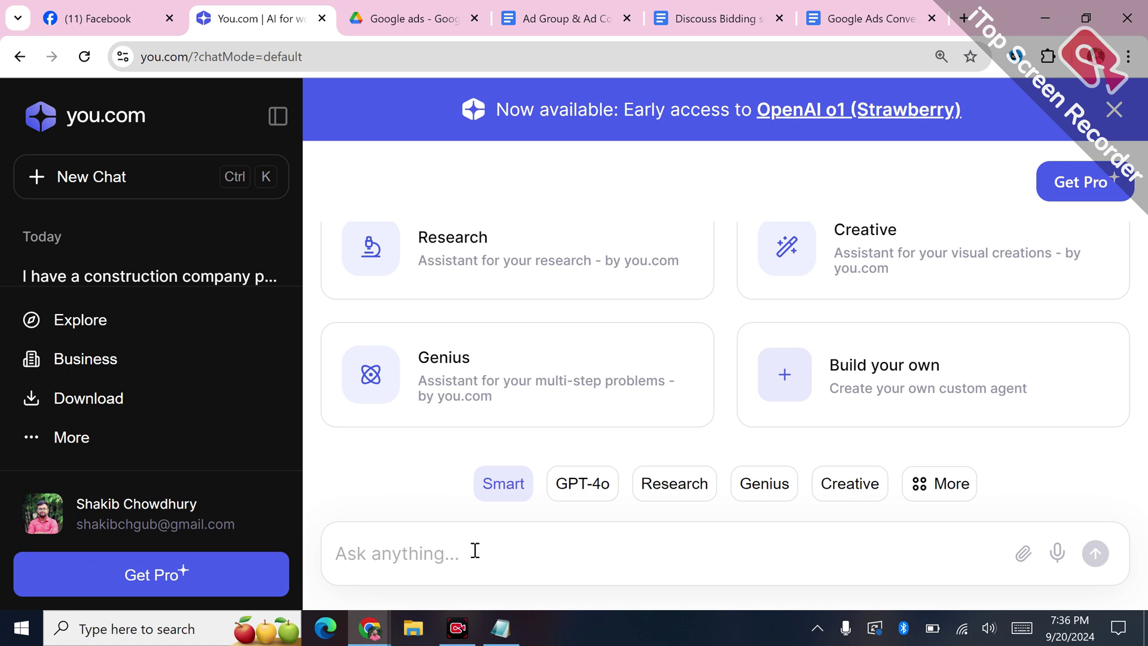
click(596, 496)
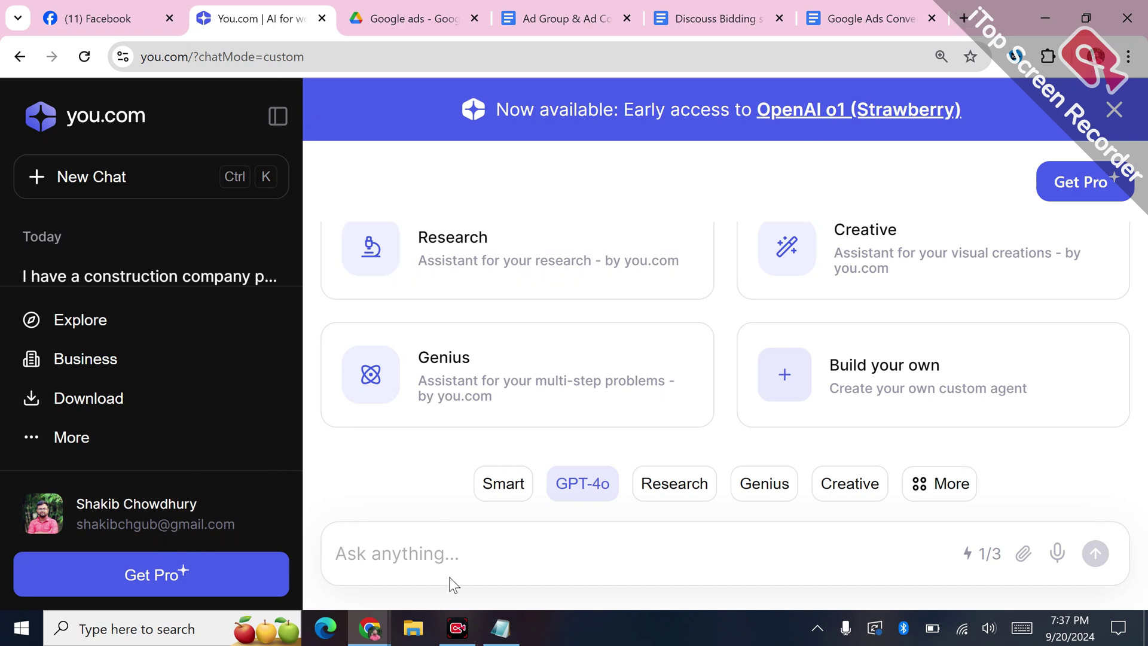
click(576, 495)
click(495, 495)
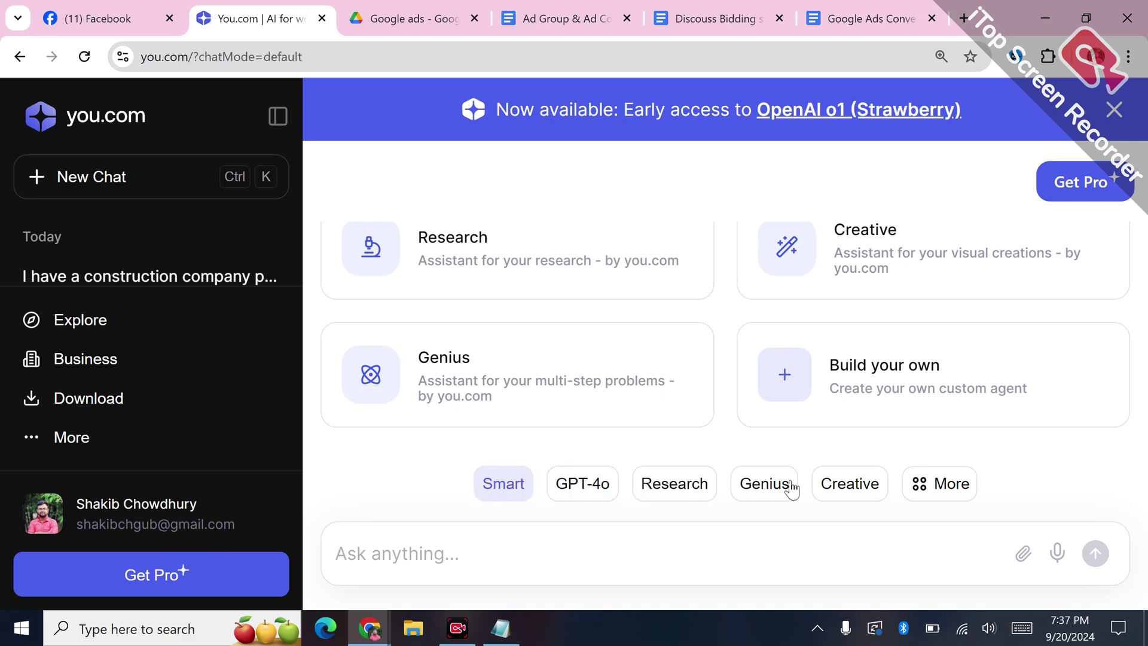
click(507, 550)
click(565, 495)
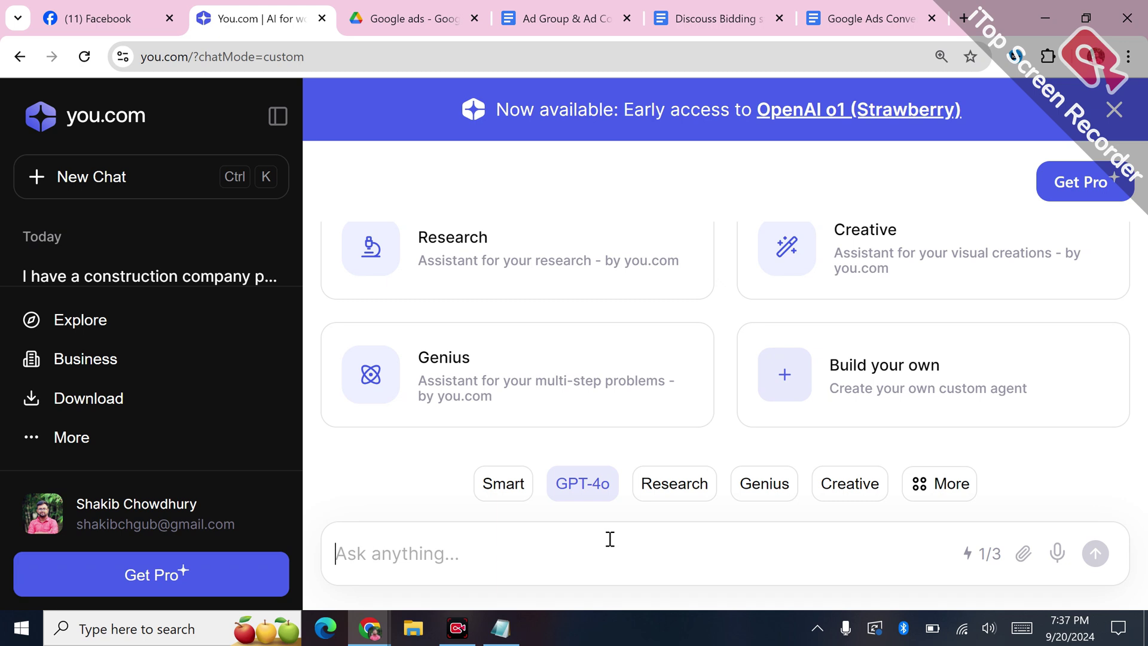
Type 'I have a digital marketing agency called "A+ Digital Agency" give me a bio section for my page with 120 wor'
text(I ah)
key(BackSpace)
key(BackSpace)
text(have a digi)
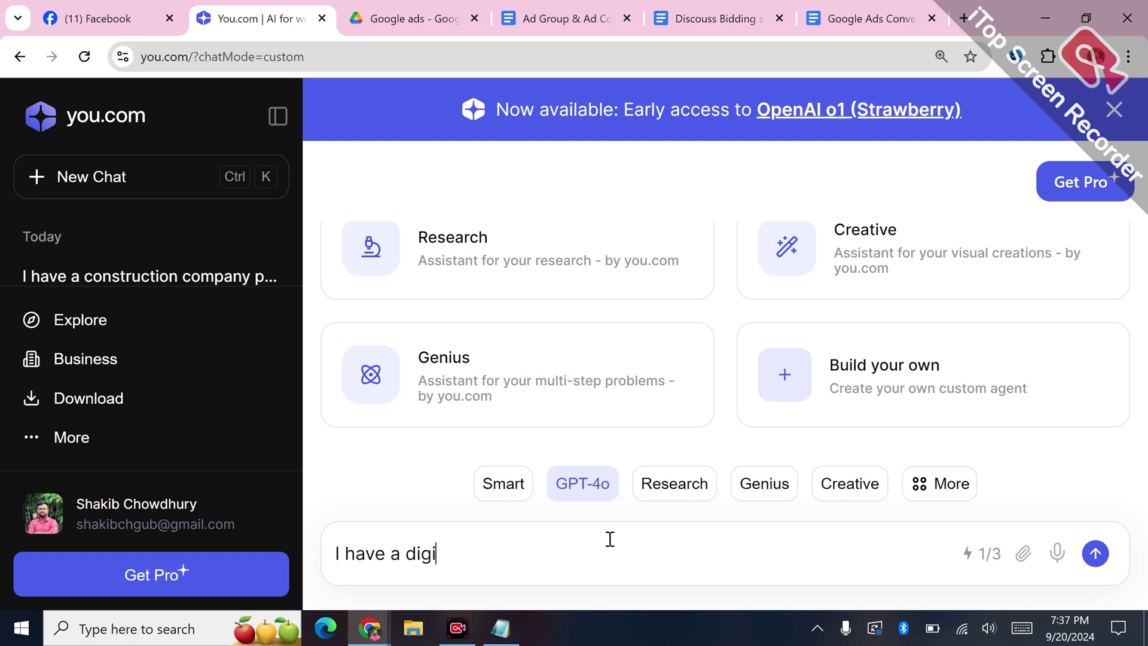
text(tal marketin)
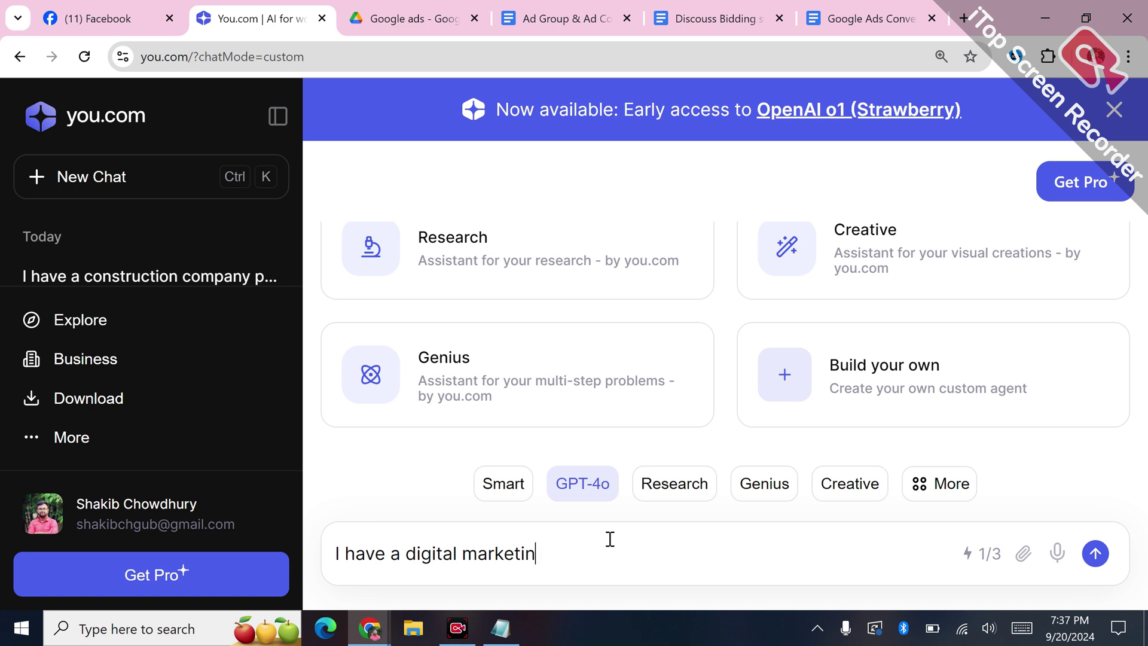
text(g agency ca)
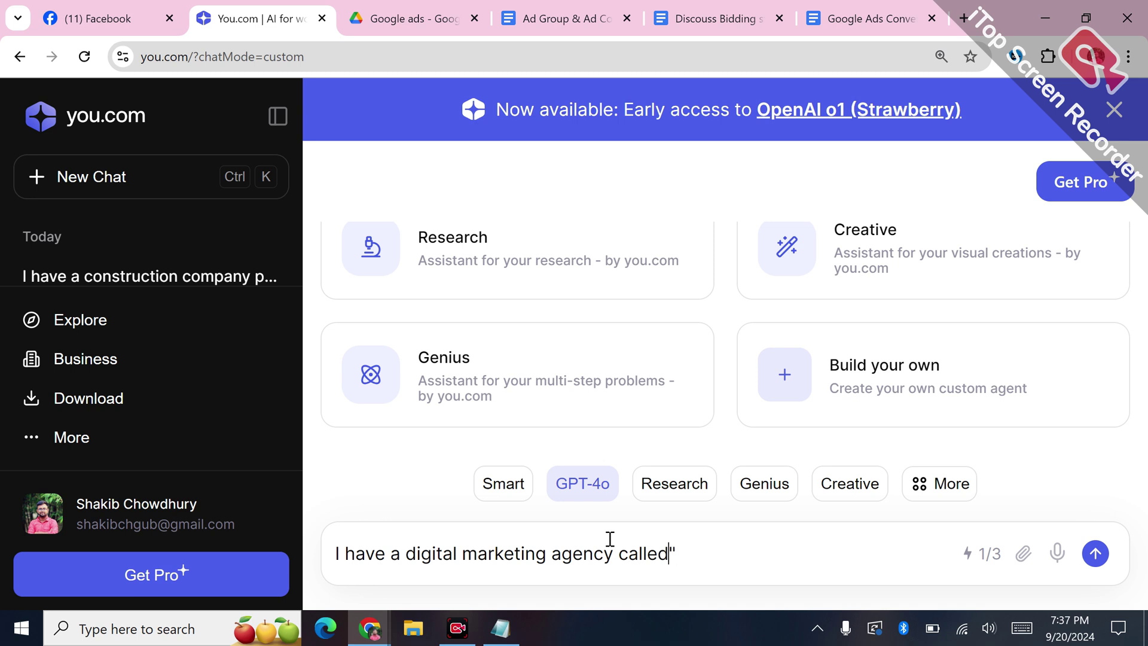
text(lled "A+ Digital Agency" give me )
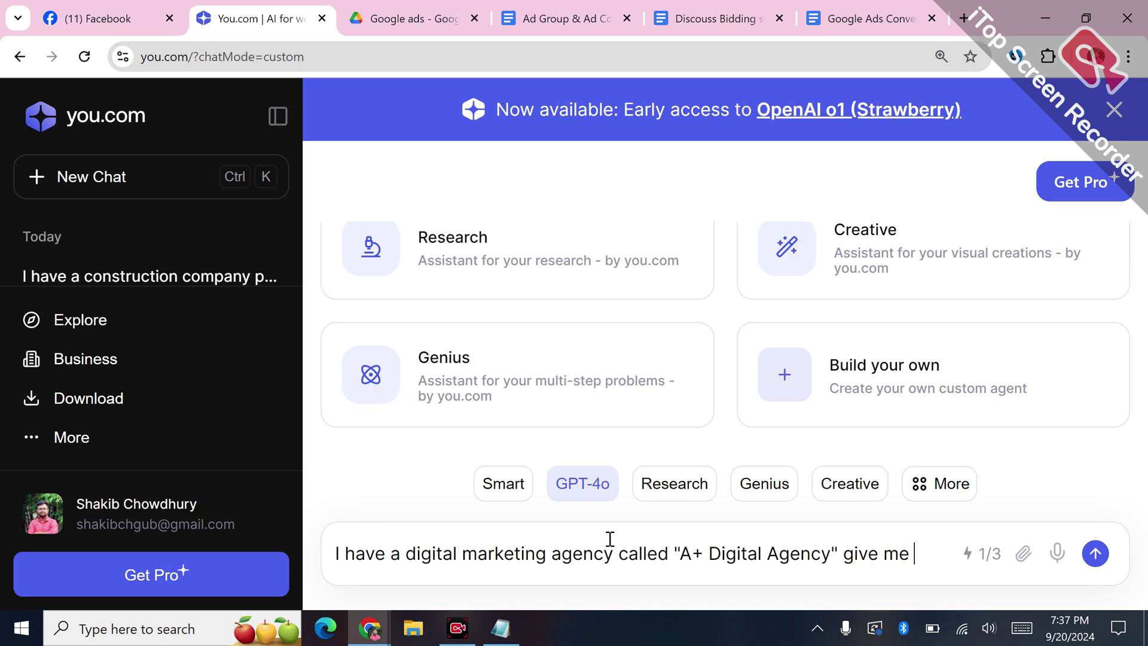
text(a bio s)
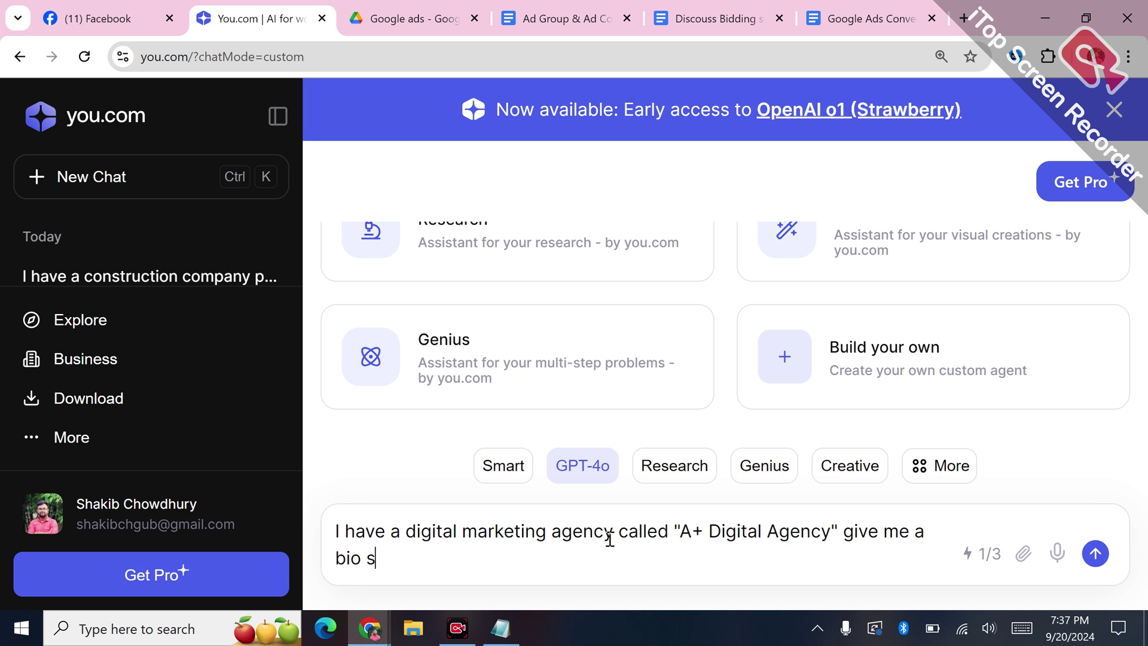
text(ection for my page)
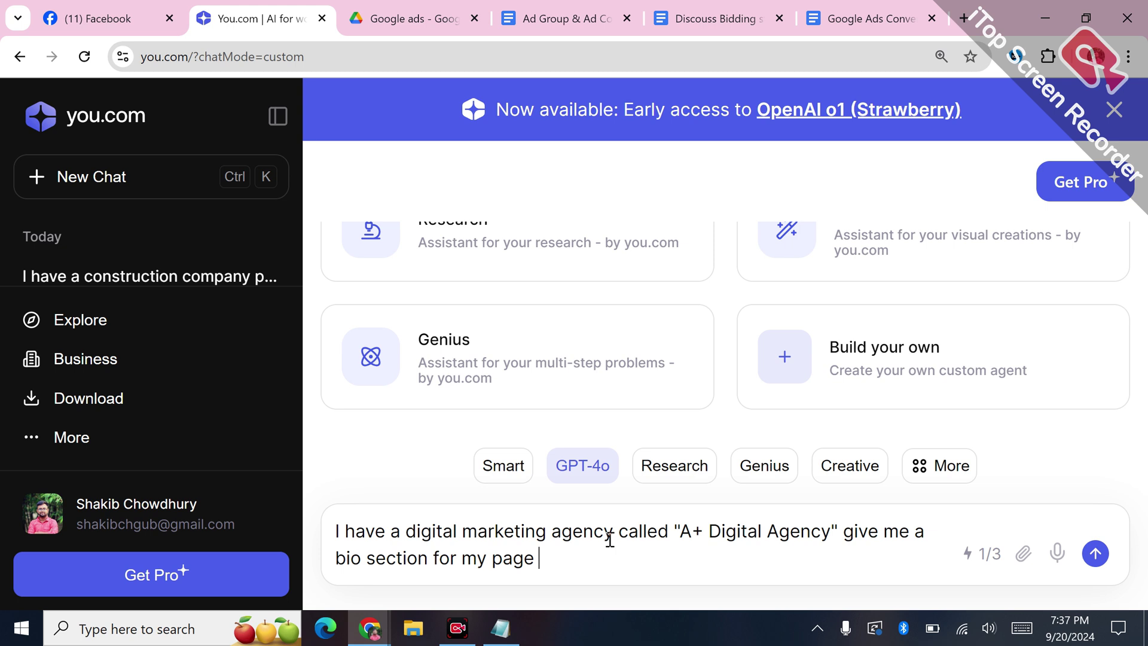
text( with)
click(87, 18)
scroll(110, 469, down, 1)
click(135, 468)
click(216, 10)
text(120 wor)
Send the bio request, zoom out and read the No Premium Queries Left notice
key(Return)
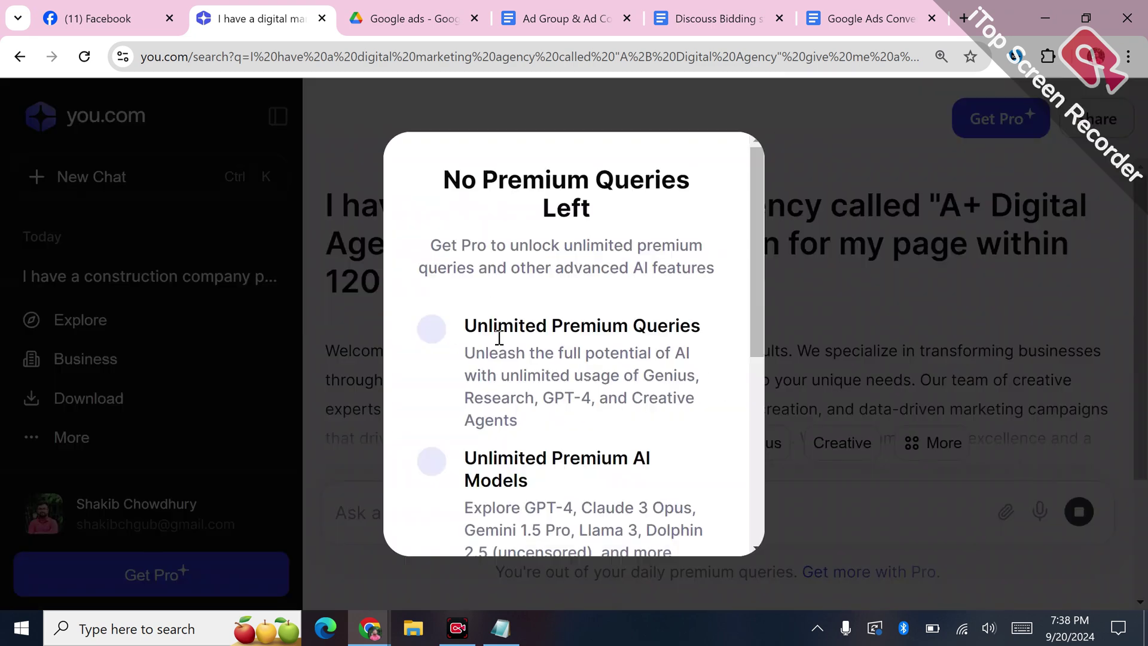
key(ctrl+minus)
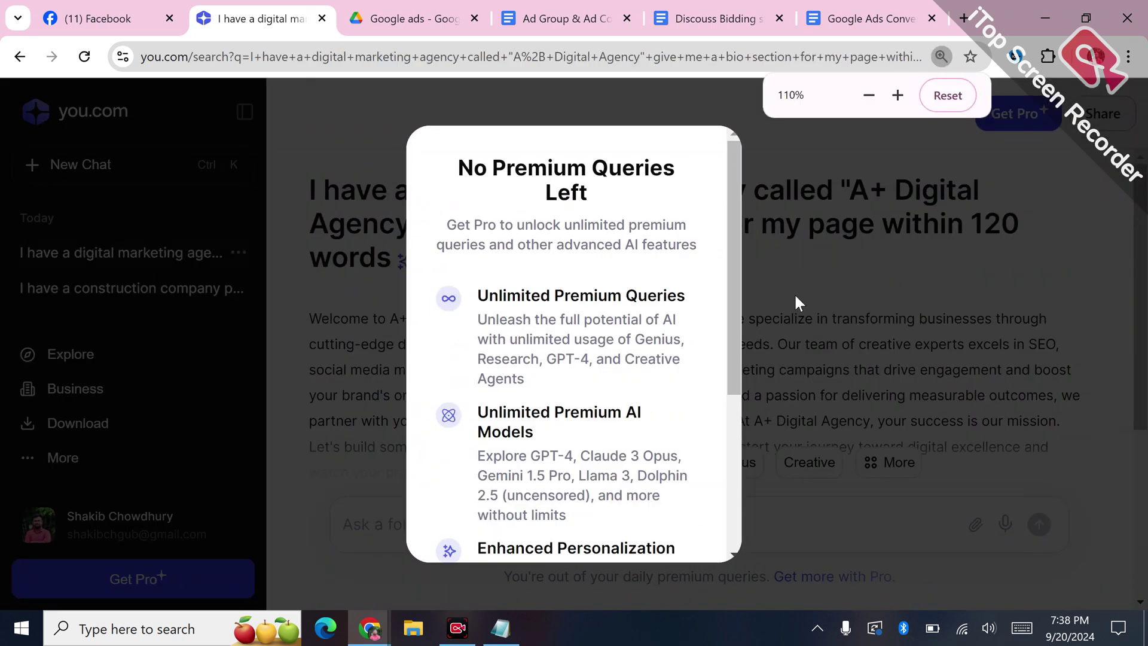
scroll(595, 342, down, 4)
scroll(622, 418, up, 4)
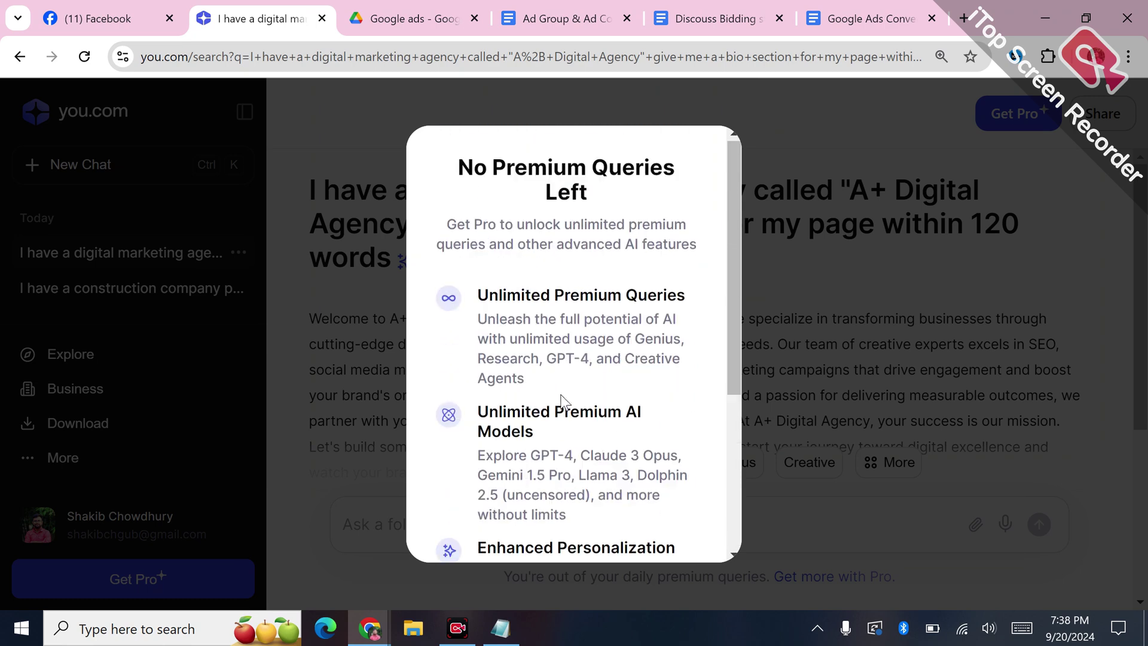
drag(455, 168, 629, 191)
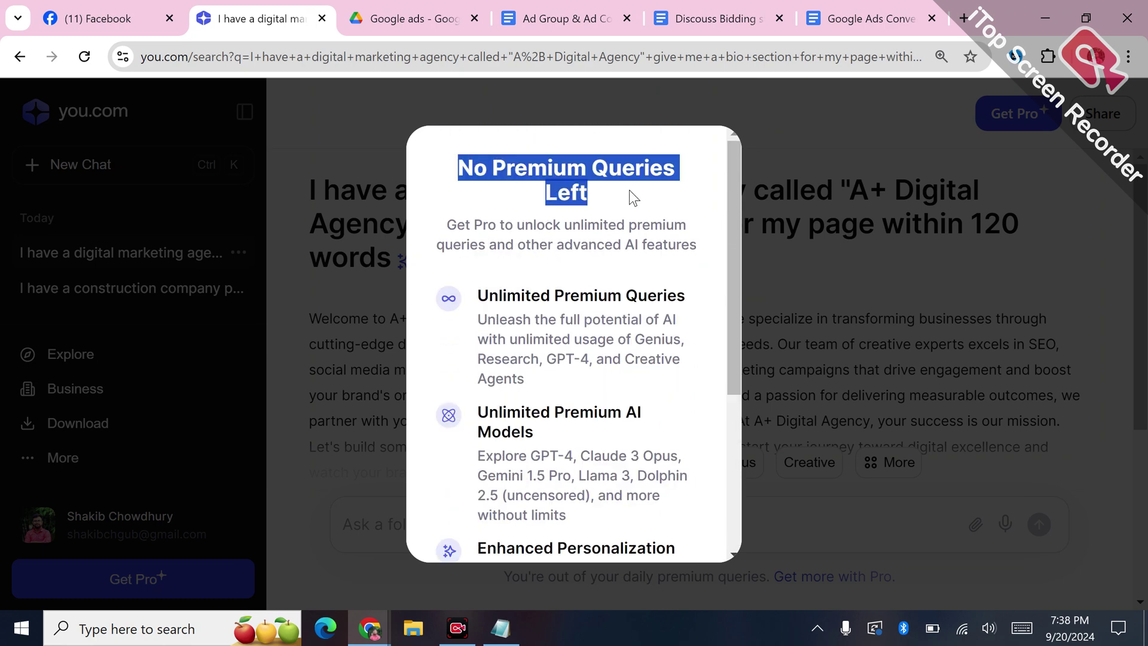
scroll(627, 344, down, 4)
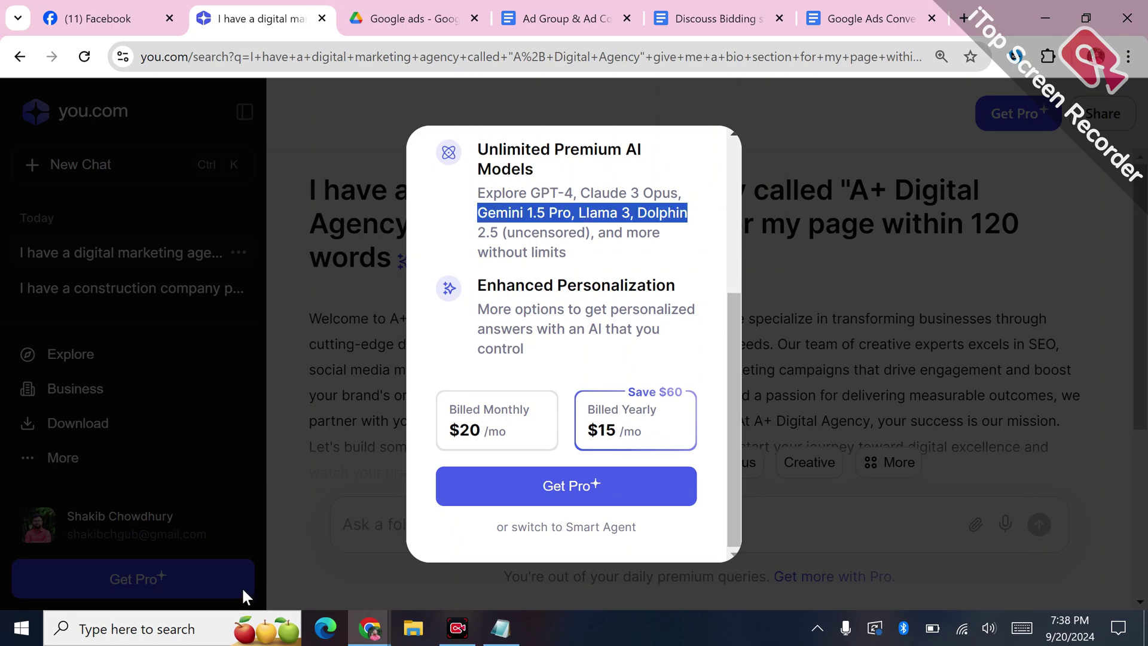
Go back twice and forward once to escape the upgrade prompt
click(19, 57)
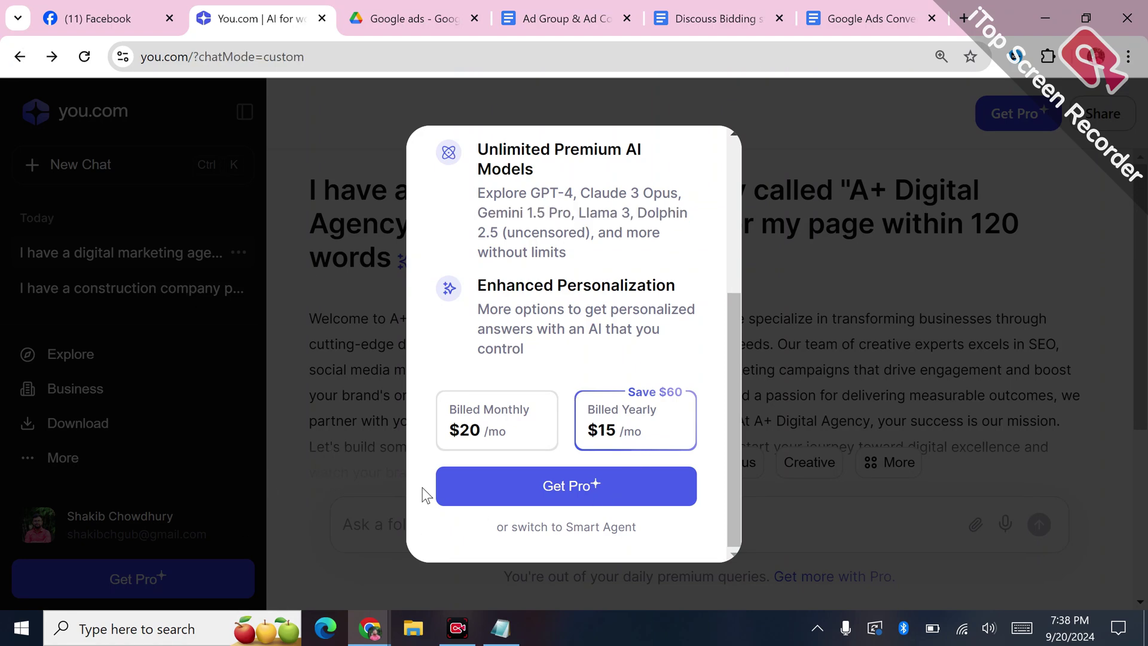
click(19, 57)
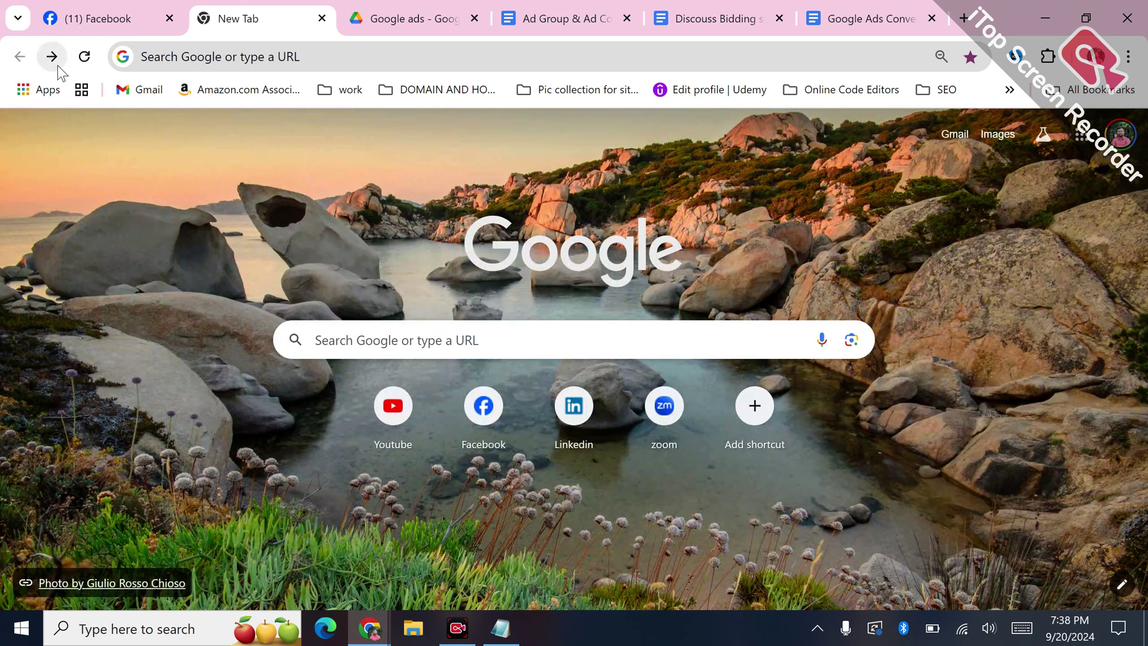
click(58, 66)
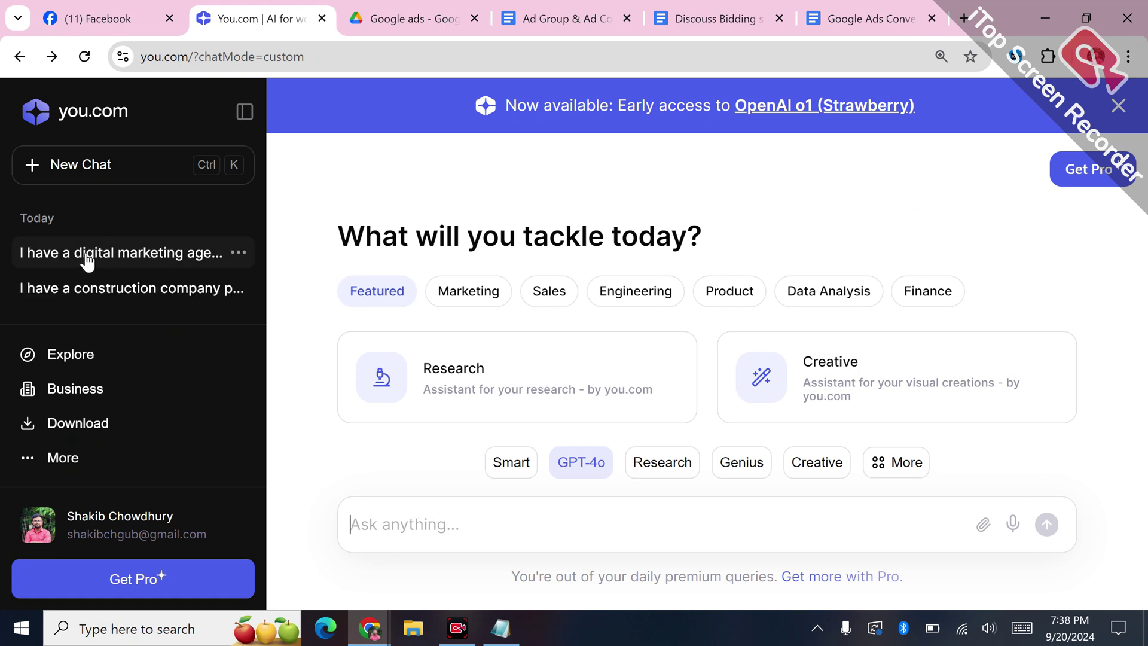
Reopen the earlier A+ Digital Agency bio conversation from the history and review its answer
click(493, 464)
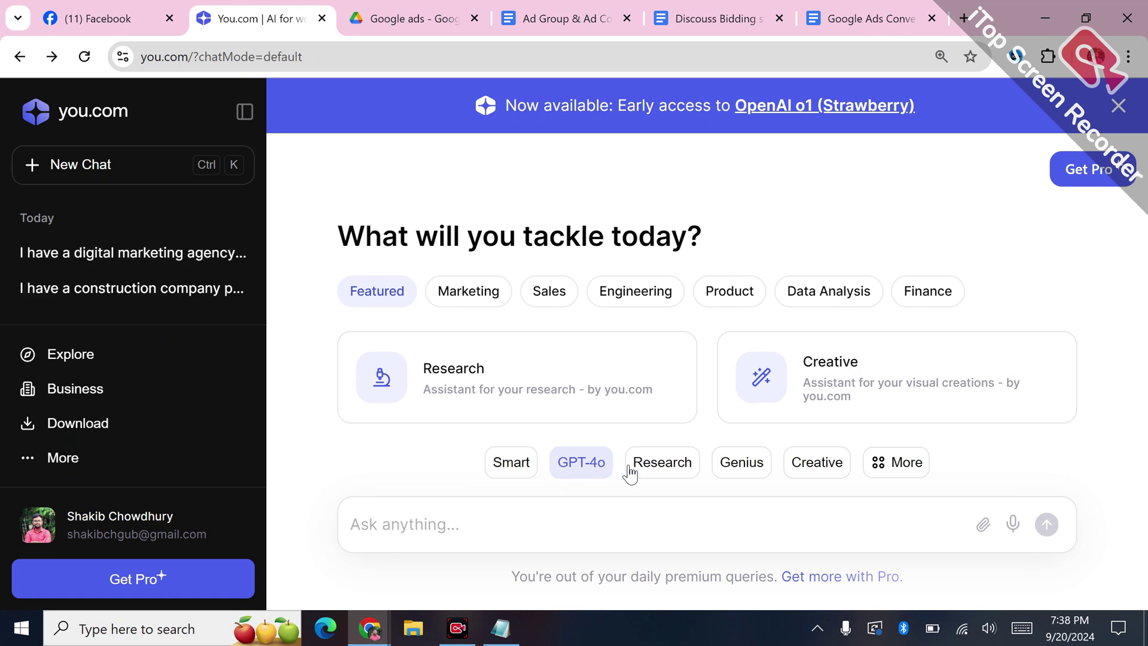
click(629, 471)
click(500, 465)
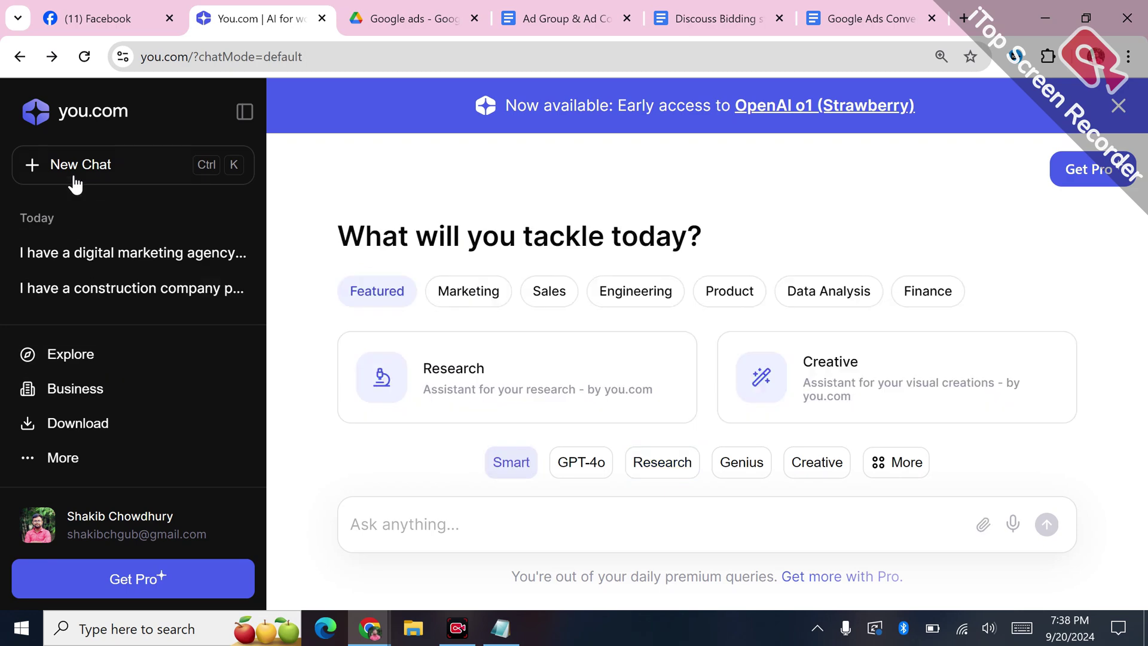
click(69, 264)
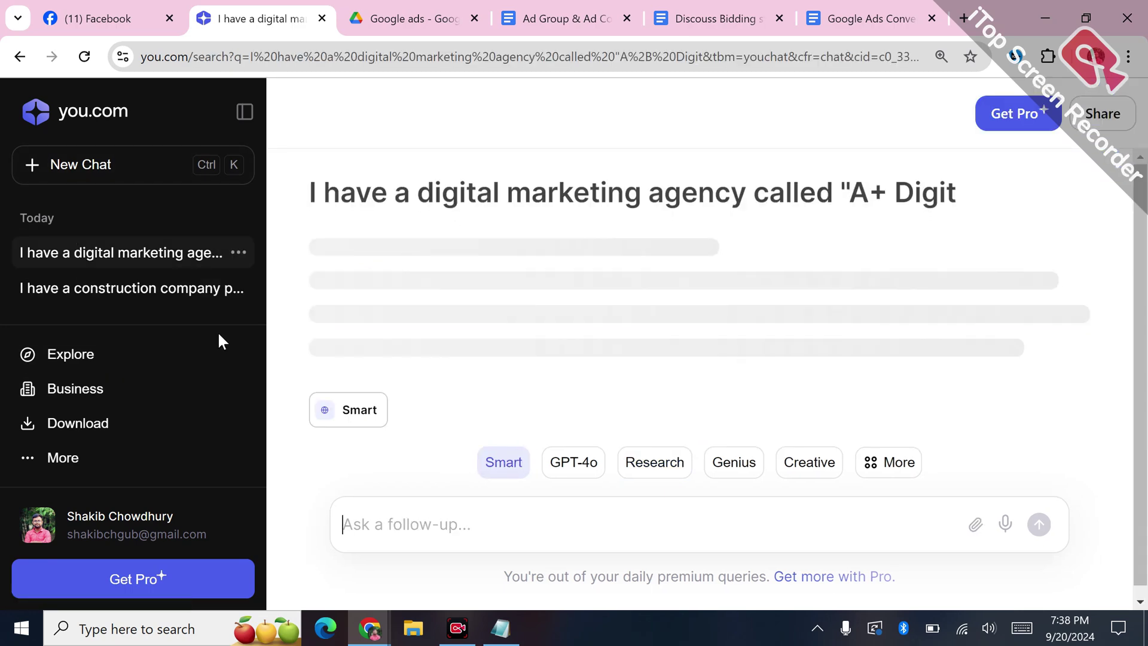
scroll(590, 406, down, 1)
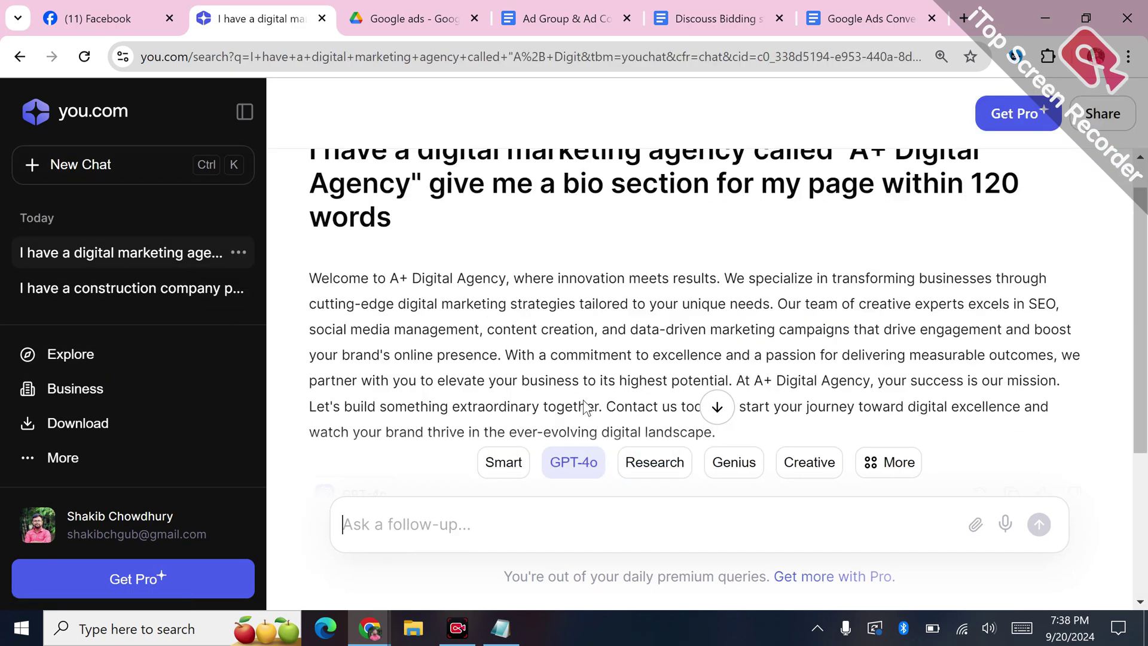
scroll(544, 377, up, 1)
scroll(318, 311, down, 1)
drag(718, 383, 511, 302)
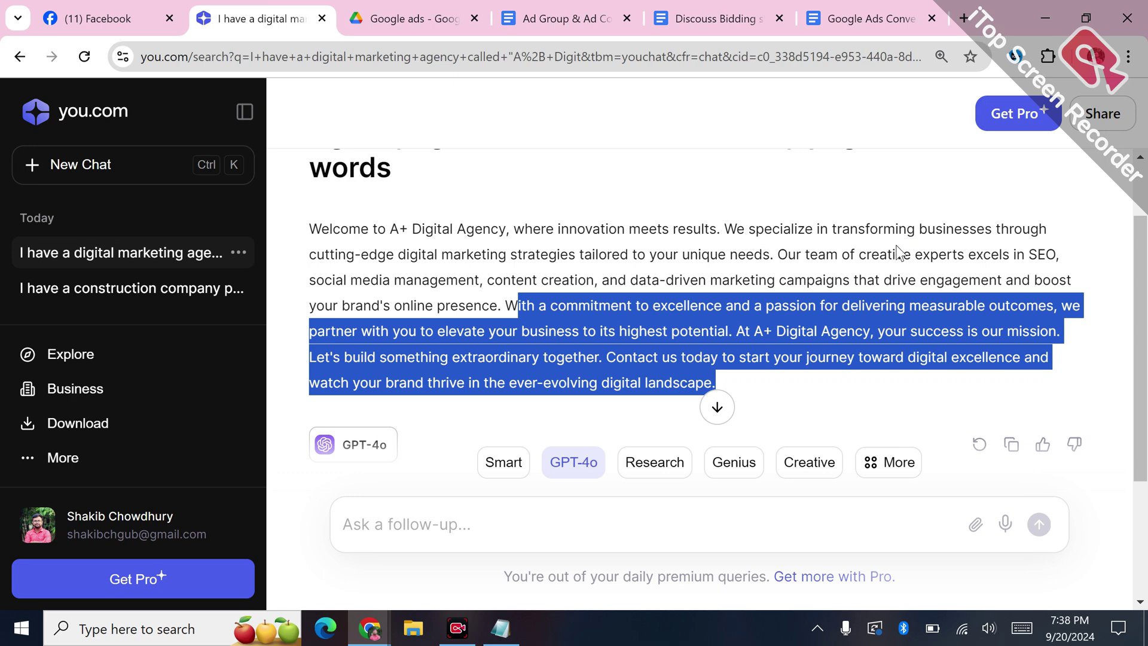
click(702, 226)
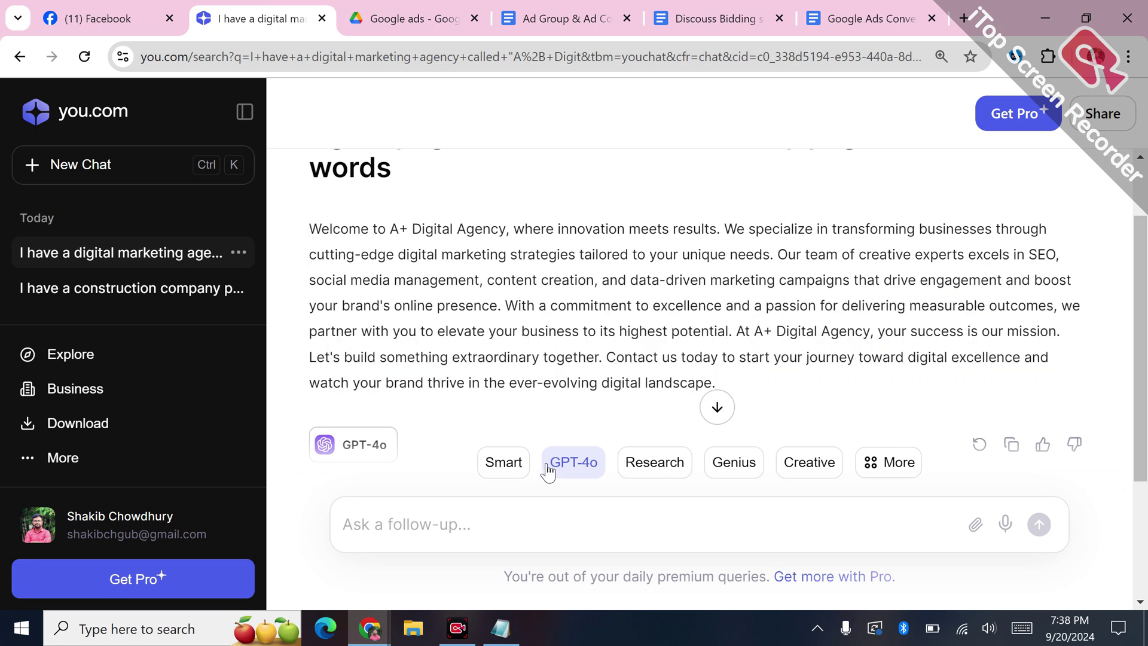
Choose Creative mode and copy the original question heading
click(502, 465)
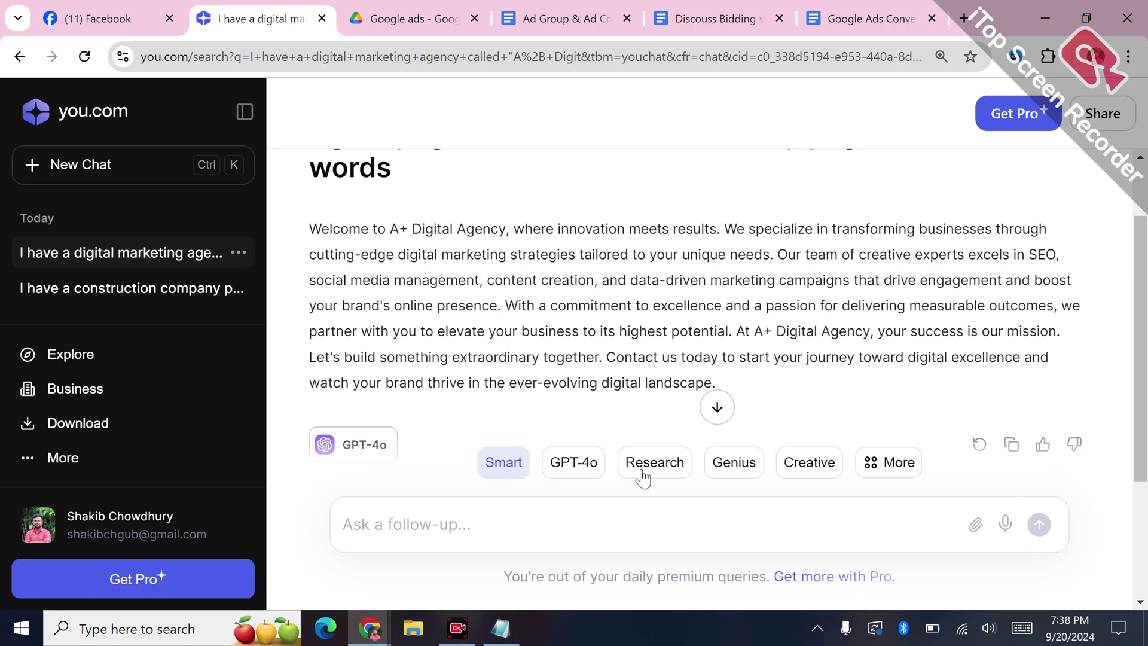
scroll(613, 403, up, 1)
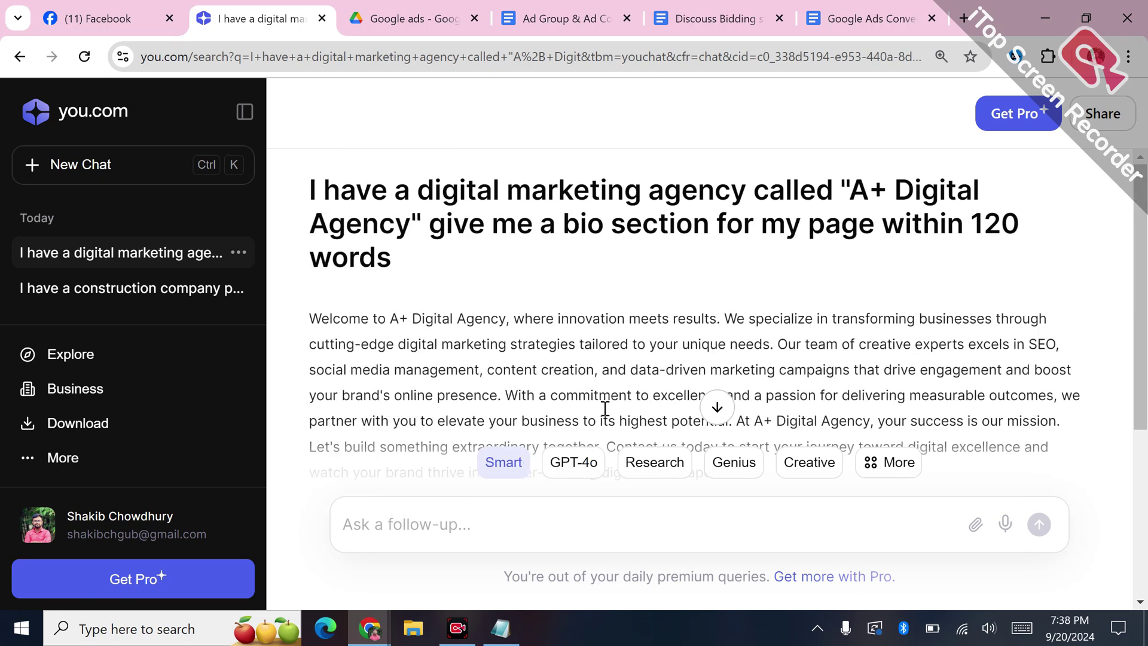
scroll(634, 425, down, 1)
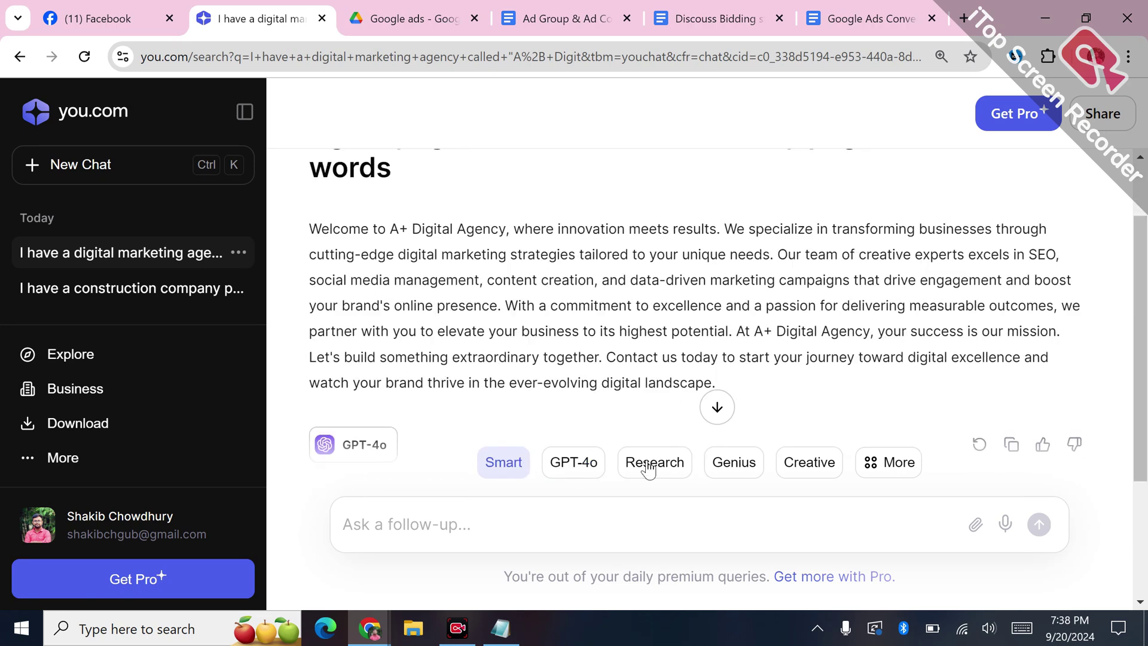
click(756, 470)
click(787, 473)
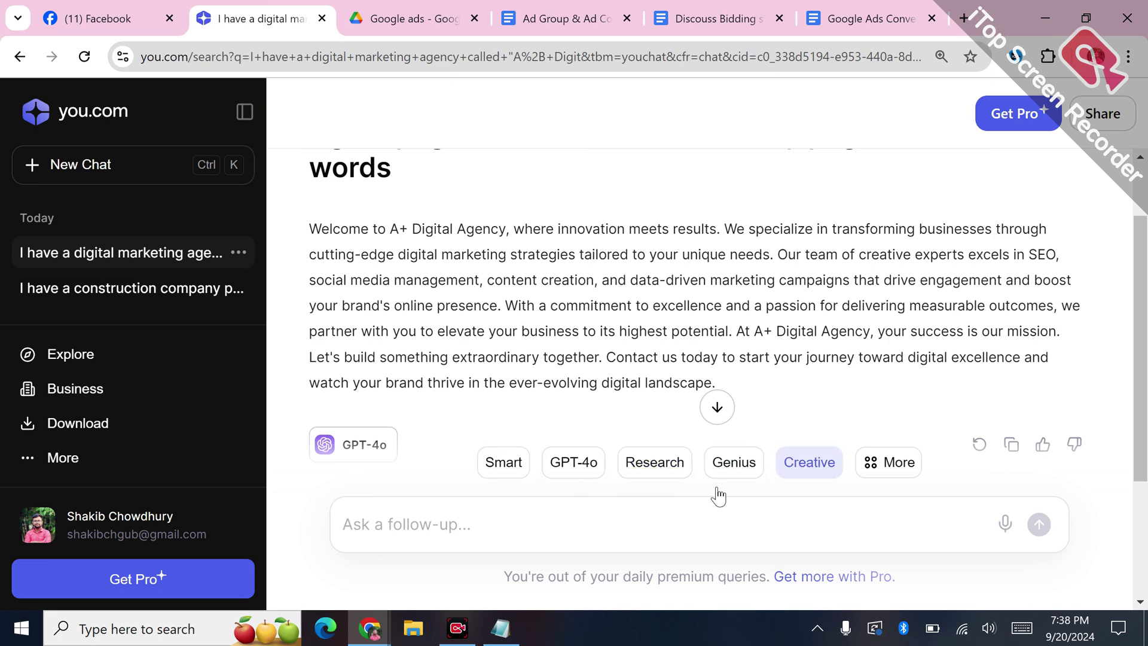
scroll(437, 226, up, 1)
drag(305, 180, 403, 273)
right_click(359, 214)
click(383, 241)
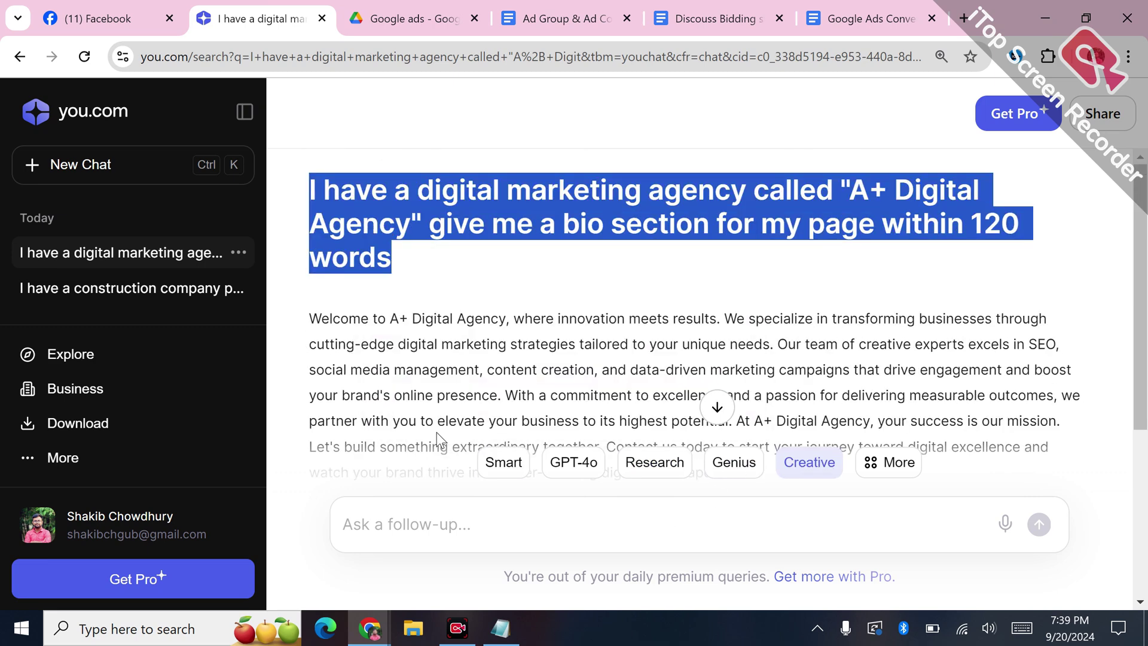
Try pasting the question as a follow-up and inspect the No Premium Queries Left heading
click(420, 505)
key(super+v)
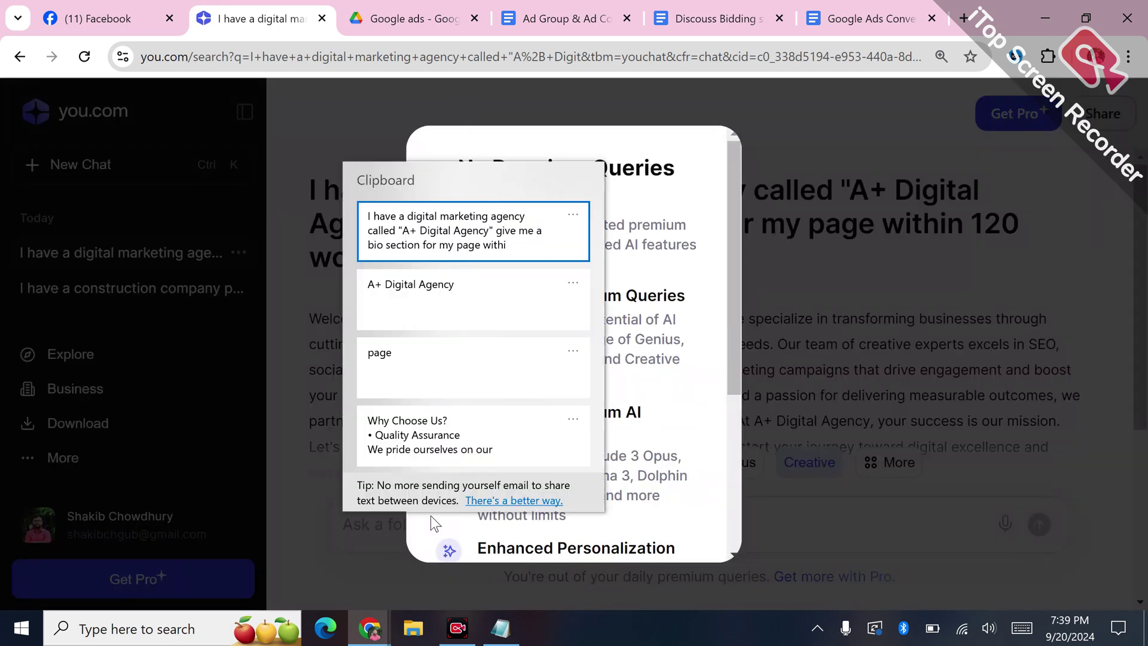
key(Escape)
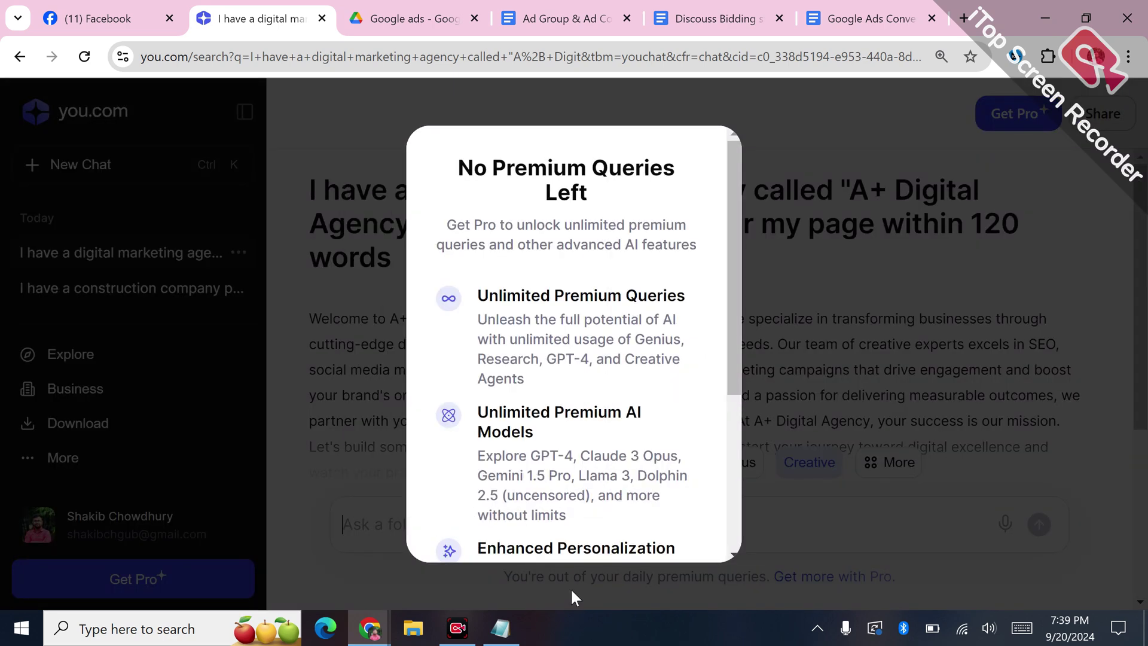
scroll(584, 402, down, 2)
scroll(541, 328, up, 2)
drag(456, 159, 646, 206)
click(767, 360)
Reload the chat, pick Smart mode, and resend the copied bio question
click(85, 57)
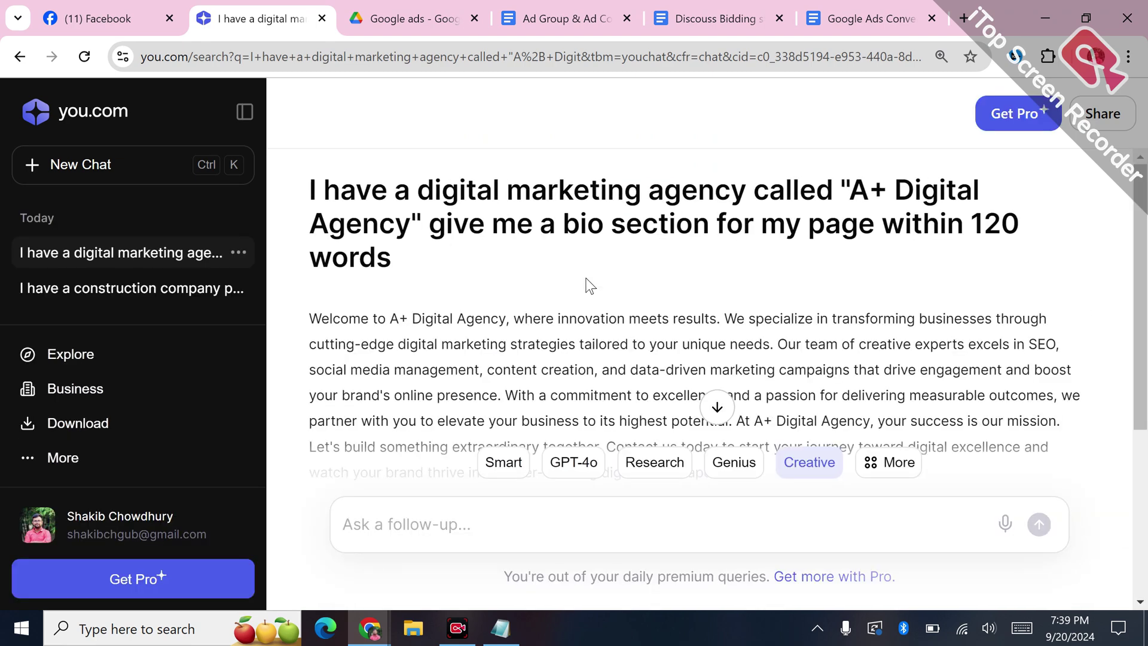
click(488, 467)
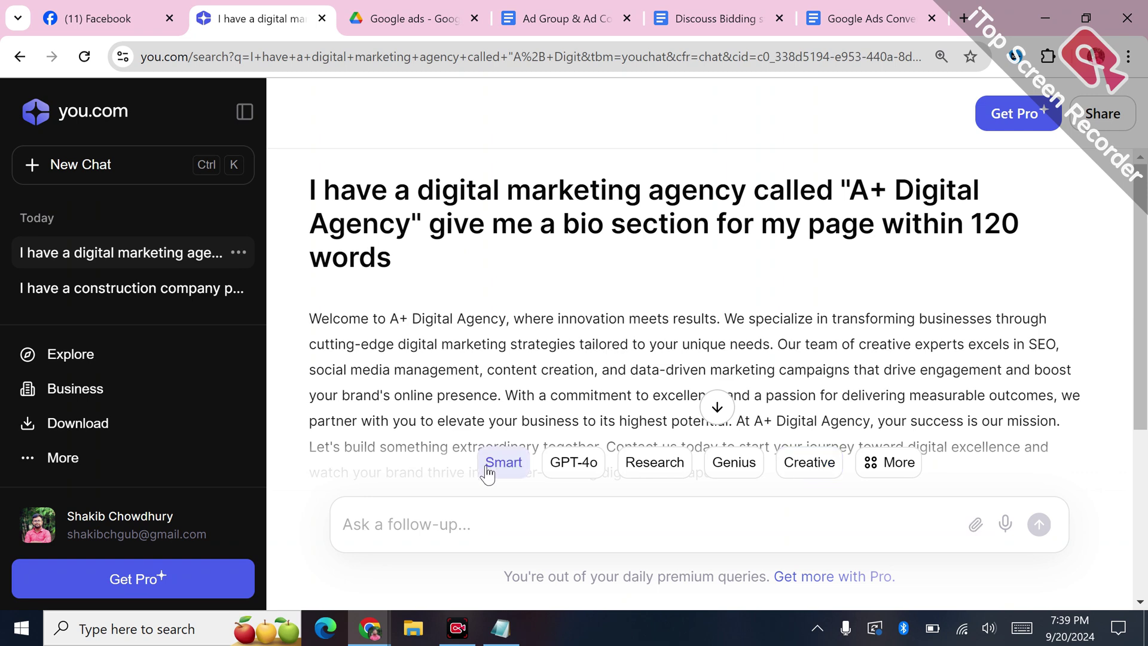
drag(301, 172, 394, 263)
right_click(342, 231)
click(376, 238)
click(439, 524)
key(ctrl+v)
key(Return)
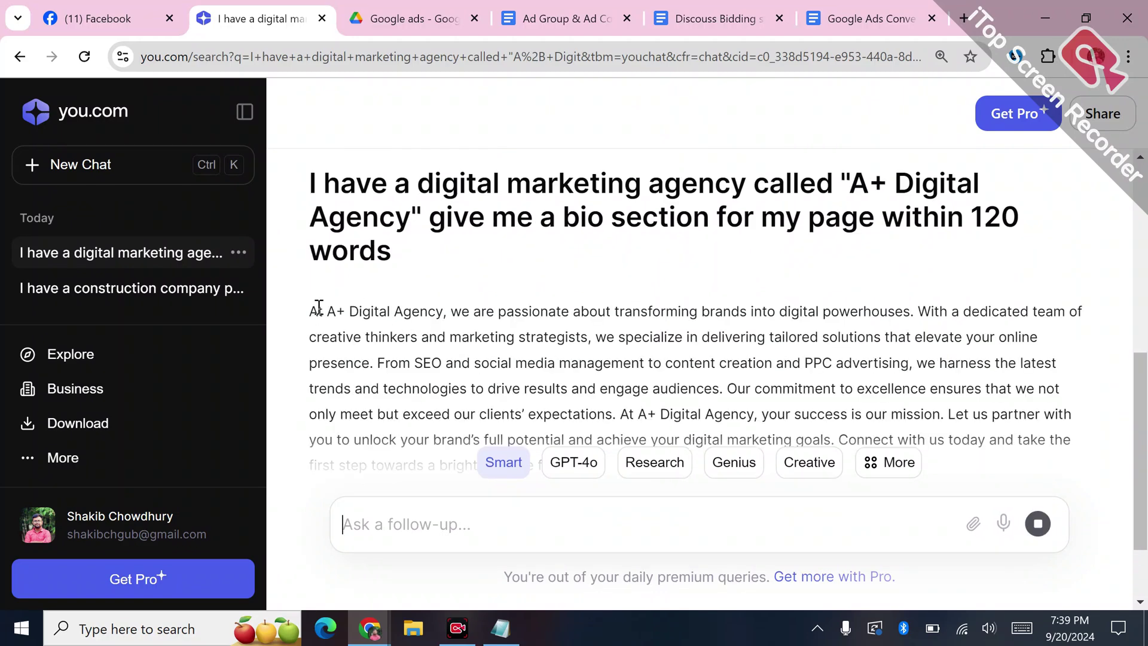
Copy the full first sentence of the new A+ Digital Agency bio
drag(315, 306, 901, 302)
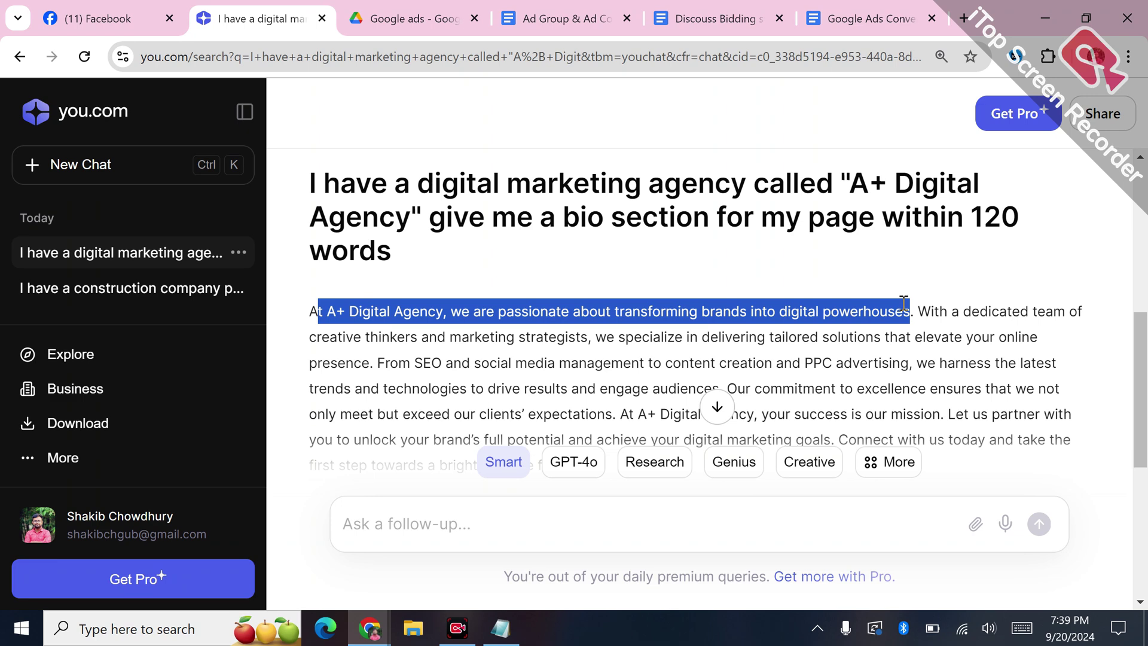
scroll(606, 331, down, 3)
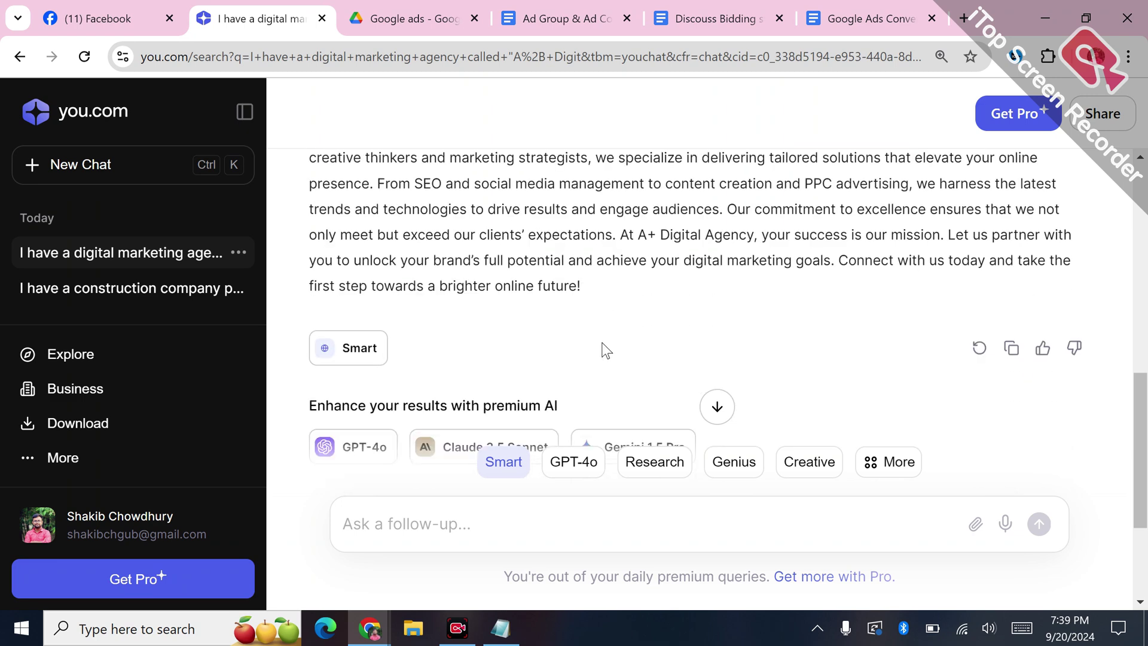
scroll(603, 347, up, 2)
click(245, 213)
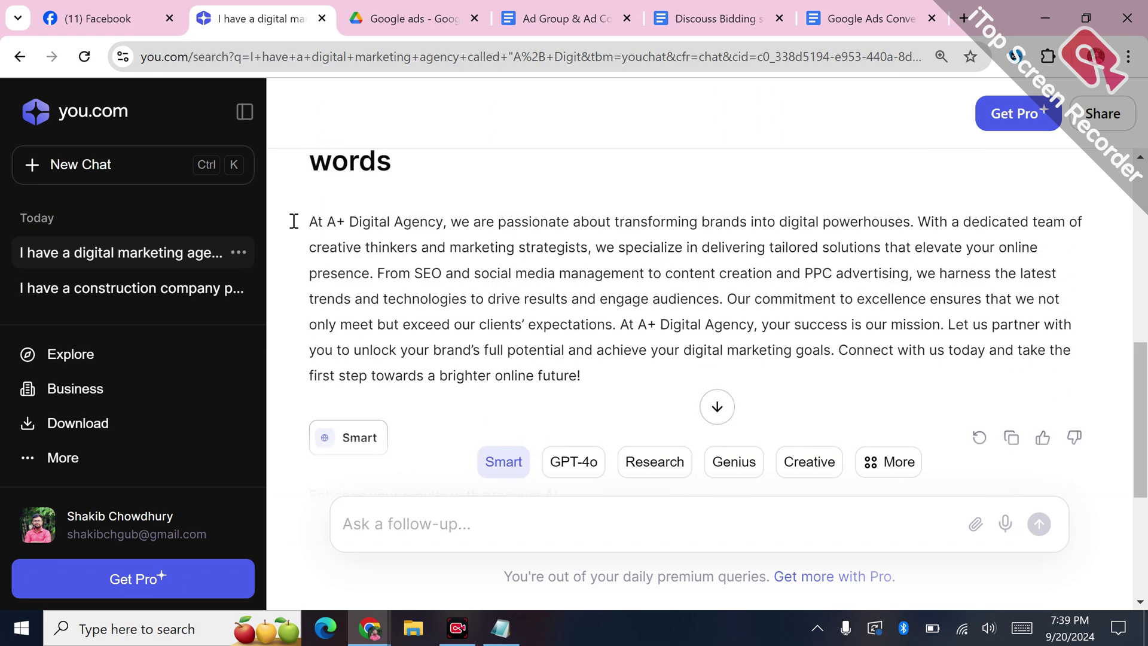
drag(301, 218, 907, 219)
right_click(876, 217)
click(481, 247)
scroll(495, 299, down, 3)
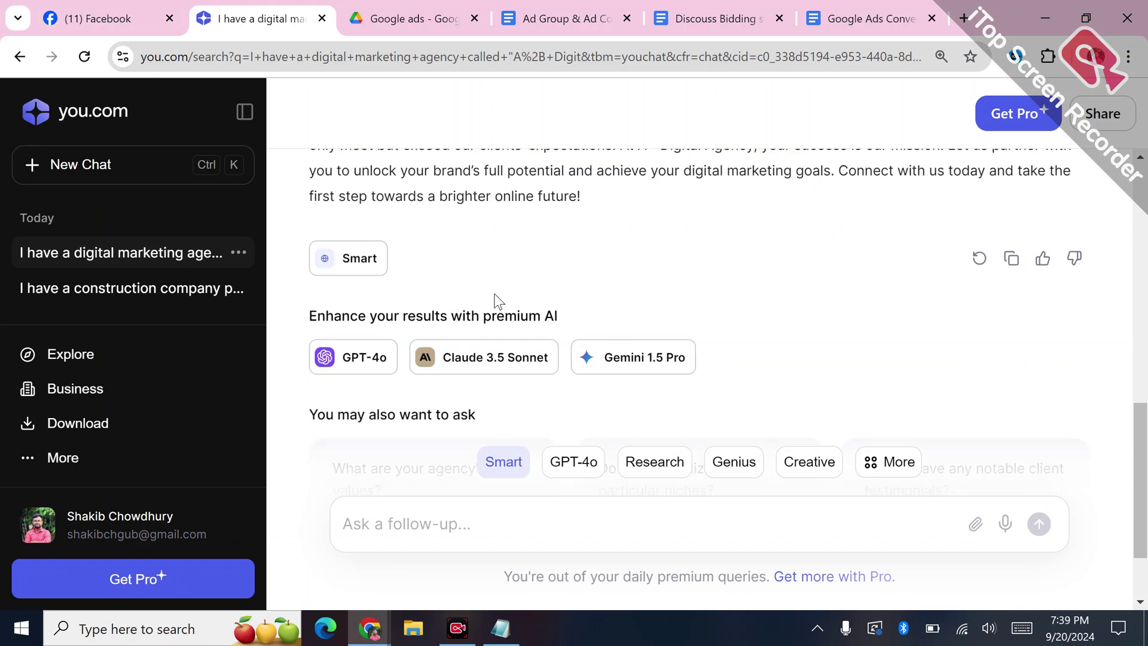
scroll(508, 317, down, 2)
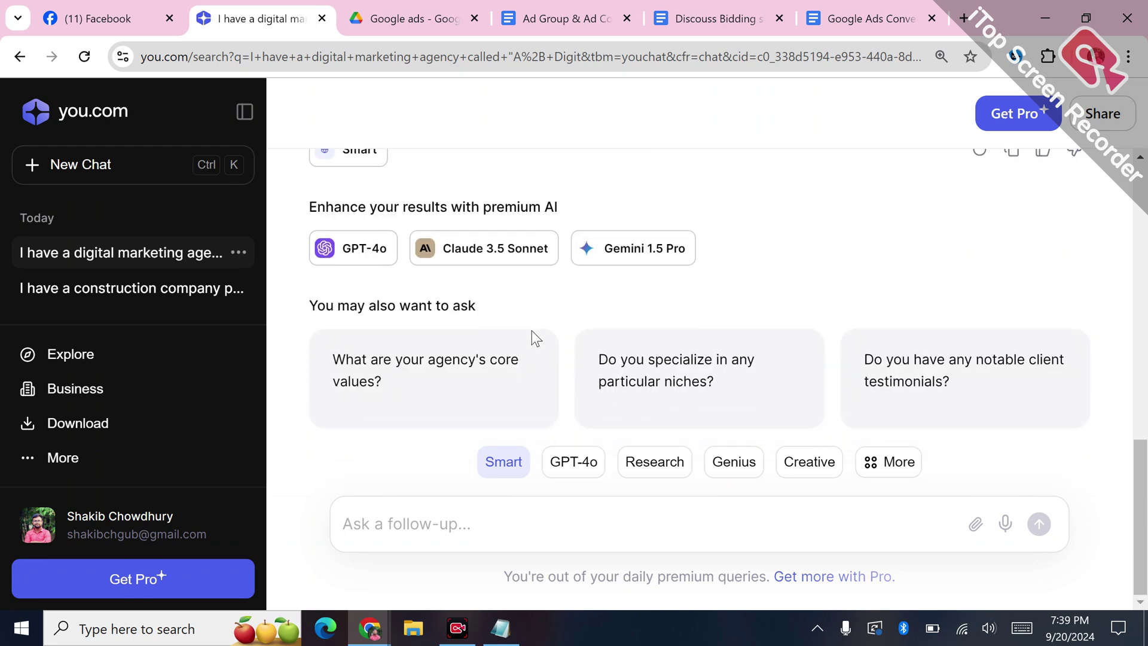
Replace the Bio placeholder with 'At A+ Digital Agency, we are passionate about transforming brands into digital powerhouses.' and check the preview
click(100, 25)
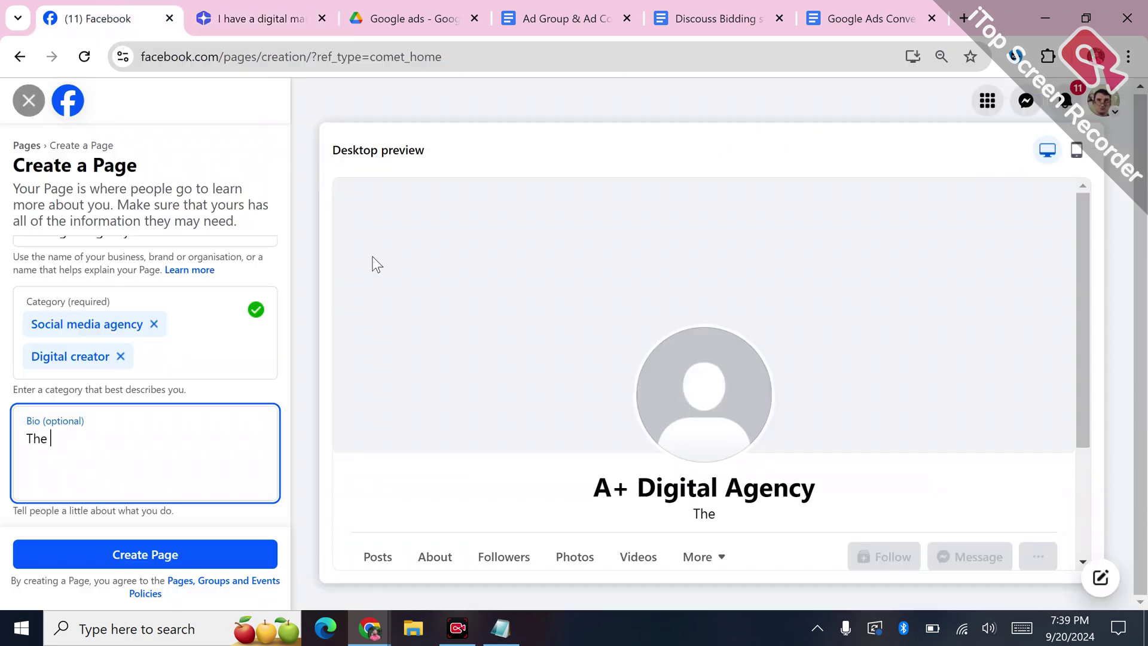
drag(55, 439, 3, 448)
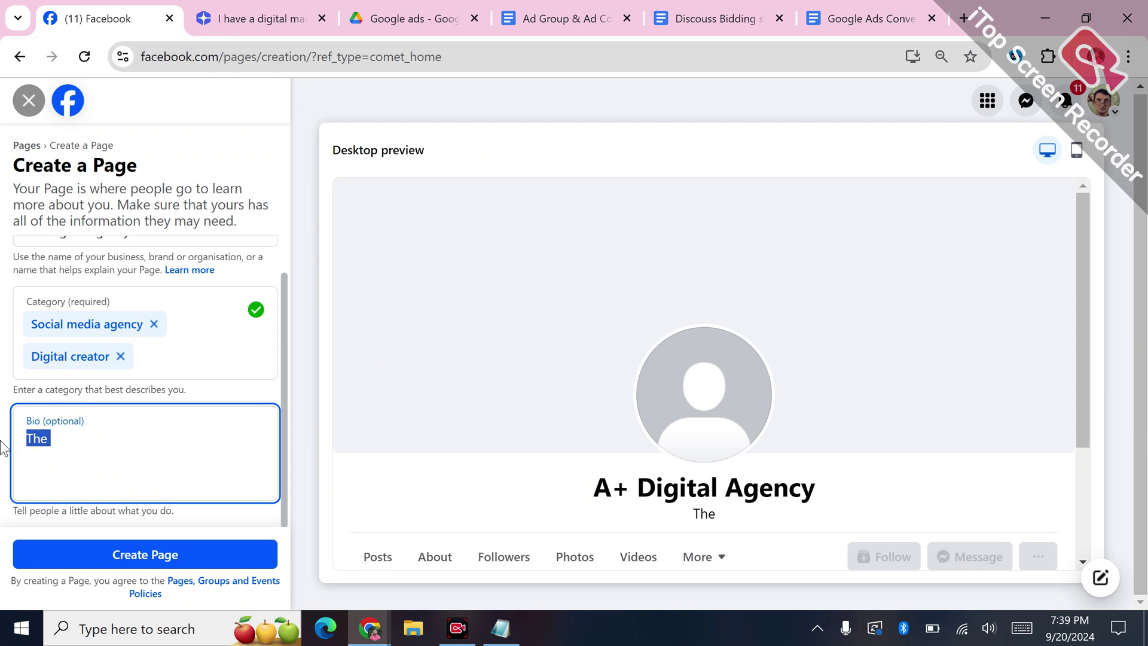
key(super+v)
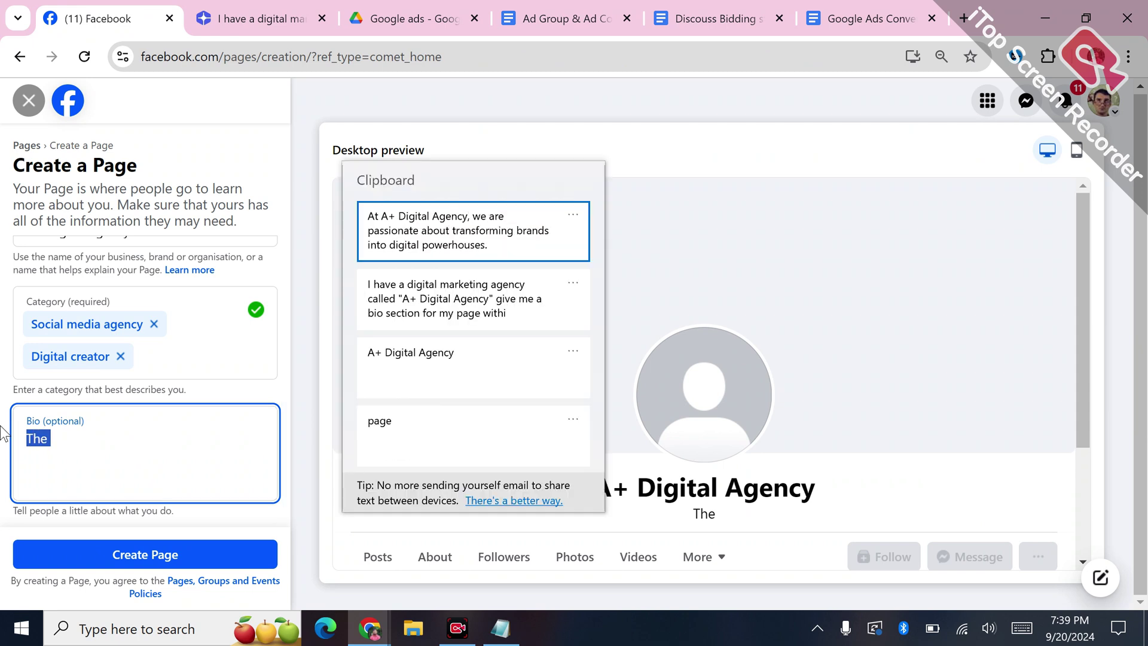
click(455, 243)
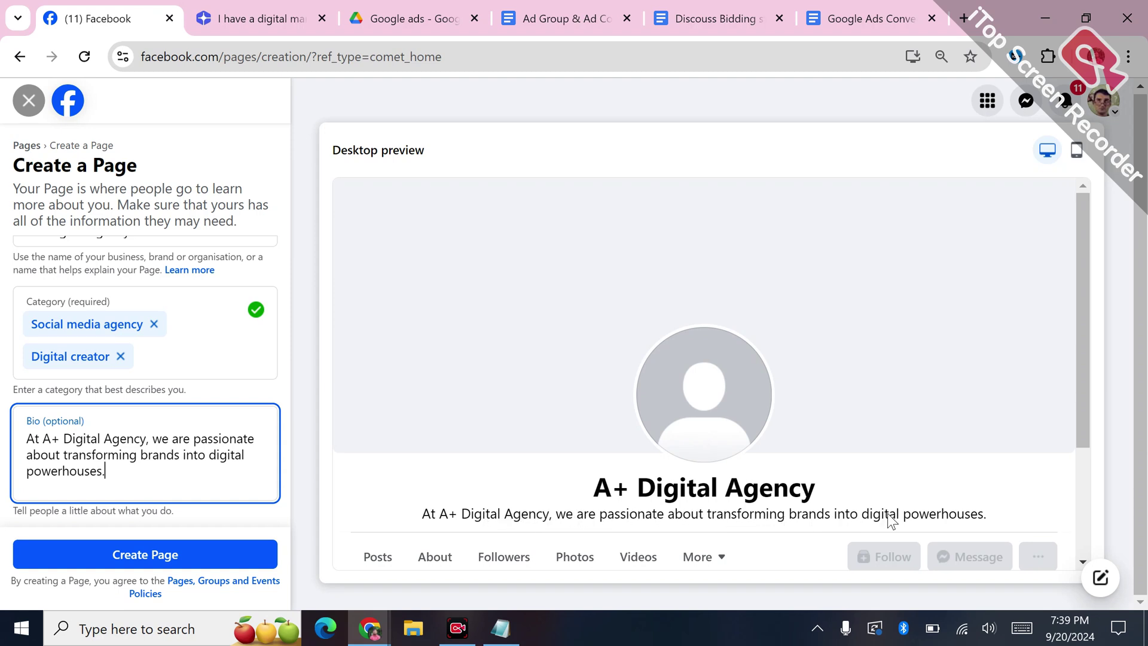
click(975, 509)
scroll(966, 507, down, 1)
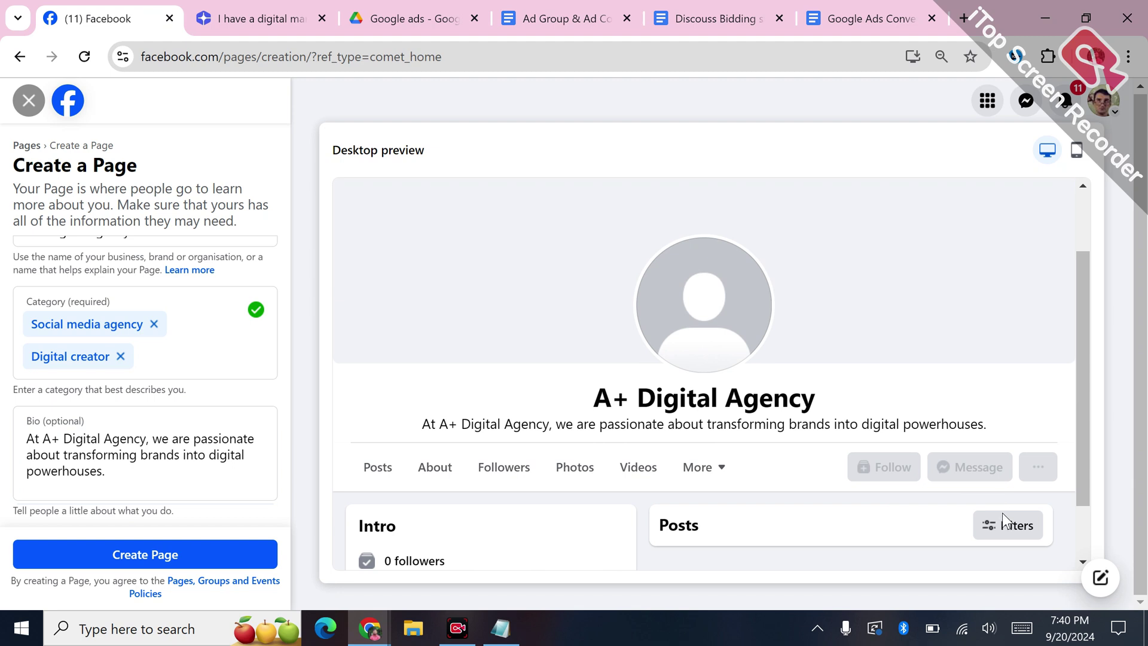
scroll(951, 529, down, 1)
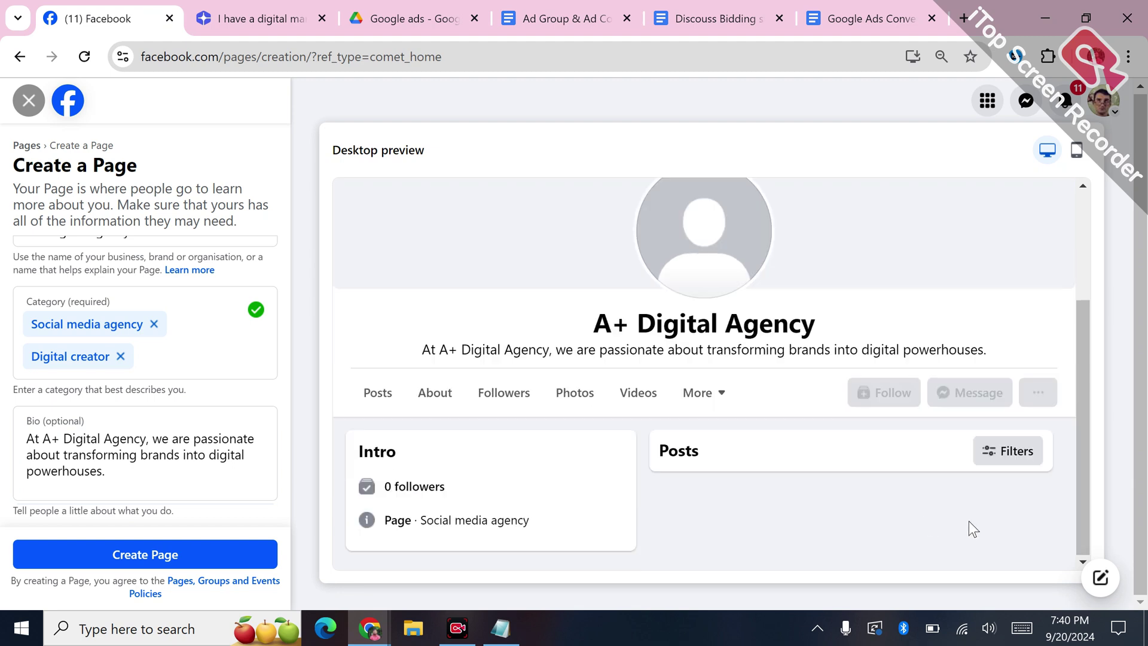
Search Google for a paraphrasing tool in a new tab and open the Ahrefs result instead of QuillBot
click(964, 17)
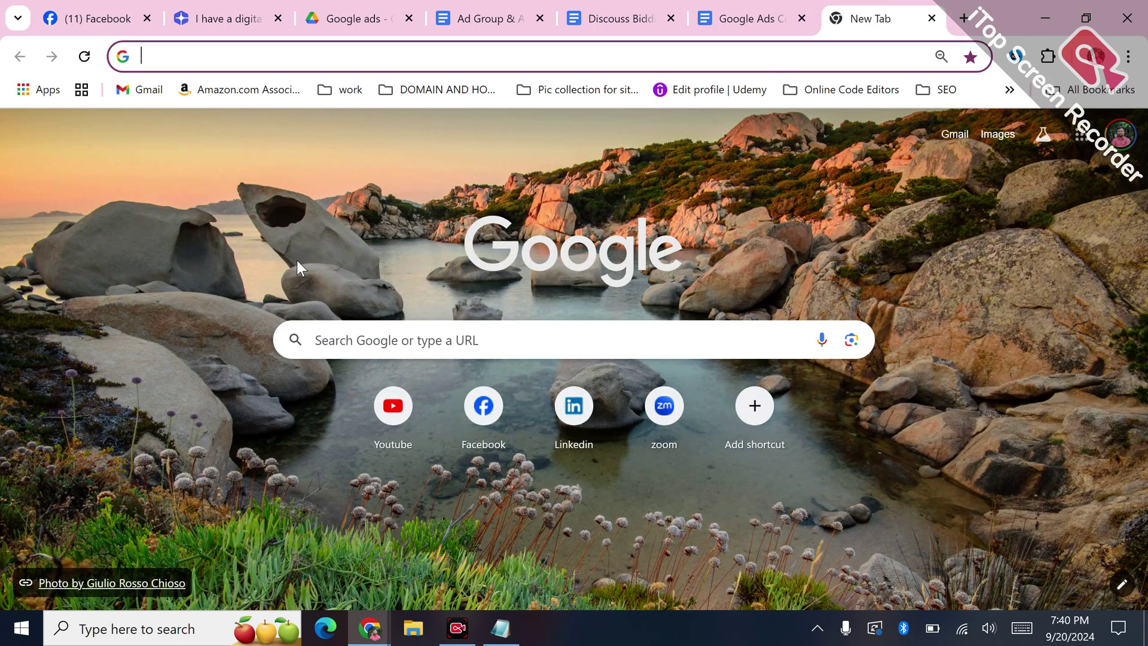
text(pa)
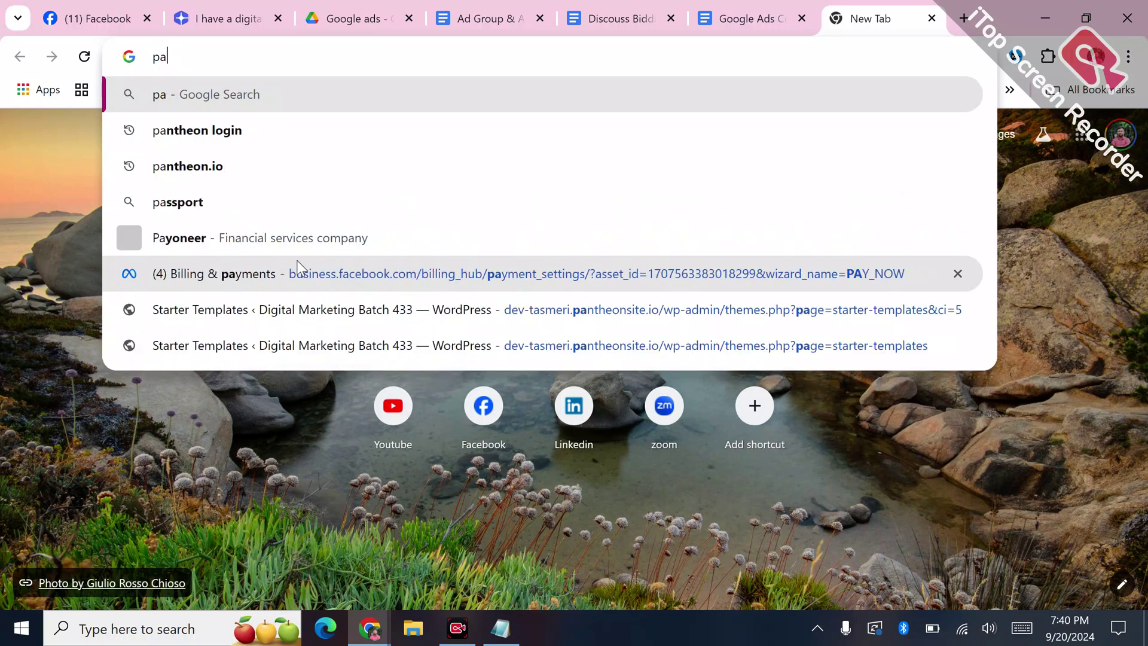
text(raph)
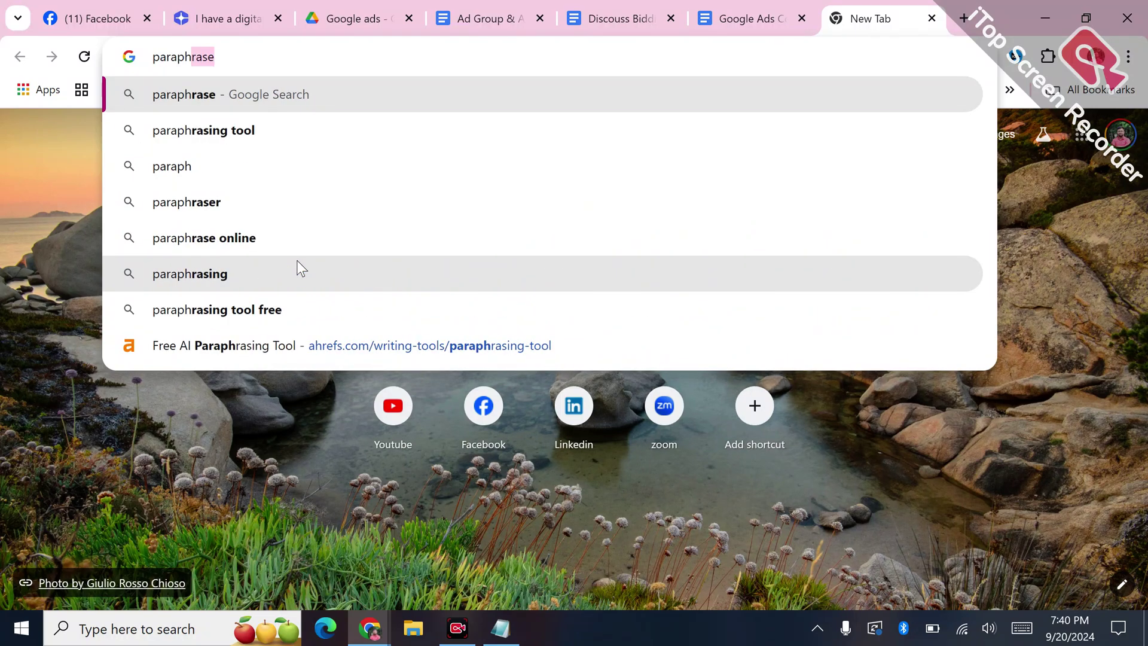
click(366, 135)
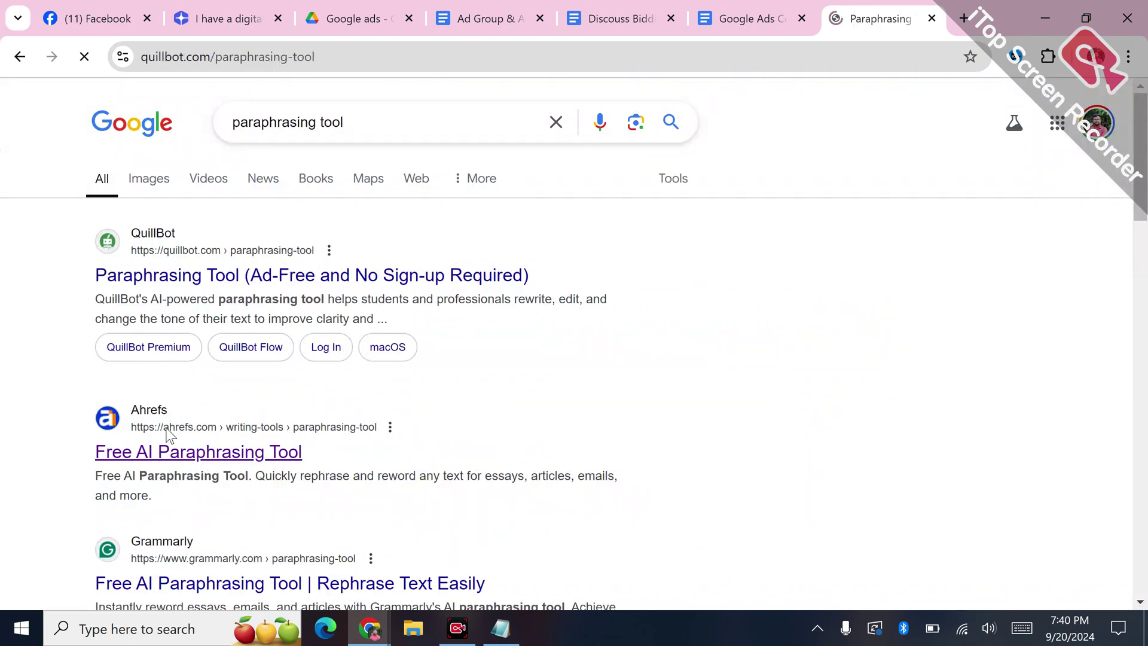
click(20, 56)
click(175, 457)
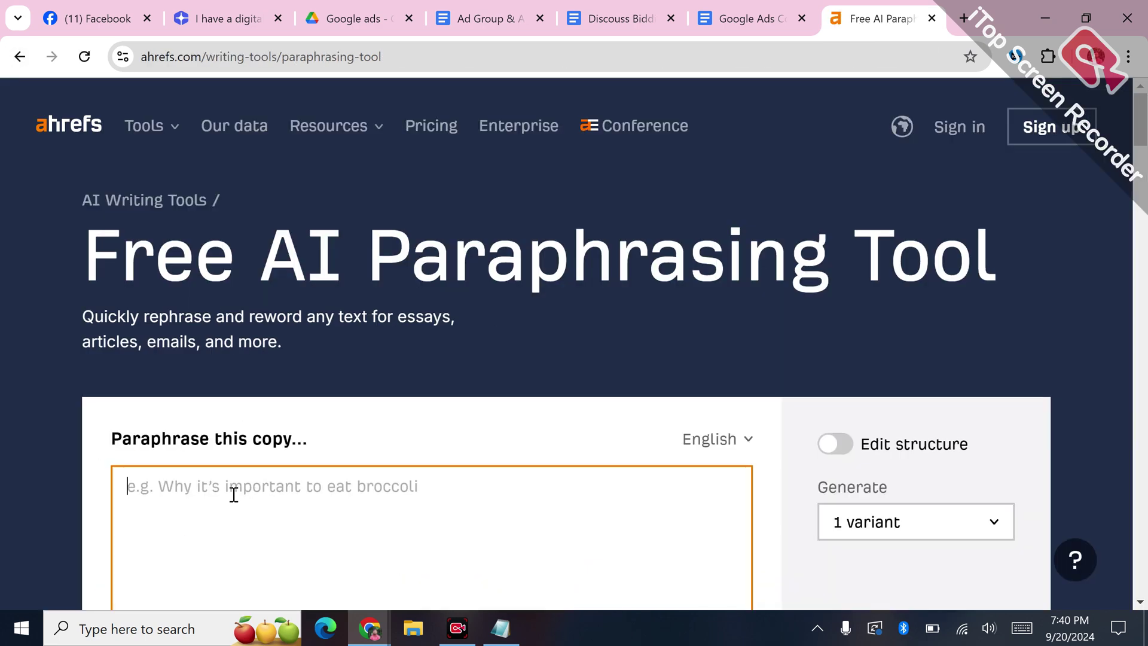
Paste the agency bio into the Ahrefs input and set the writing tone to Professional
key(super+v)
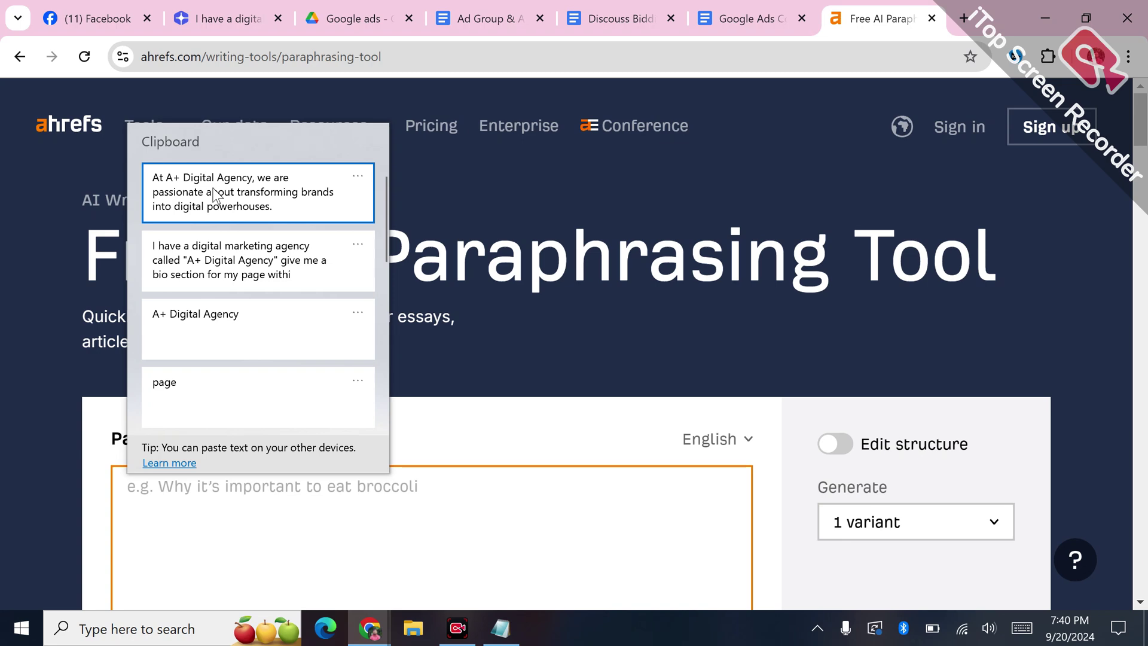
click(214, 194)
scroll(530, 385, down, 5)
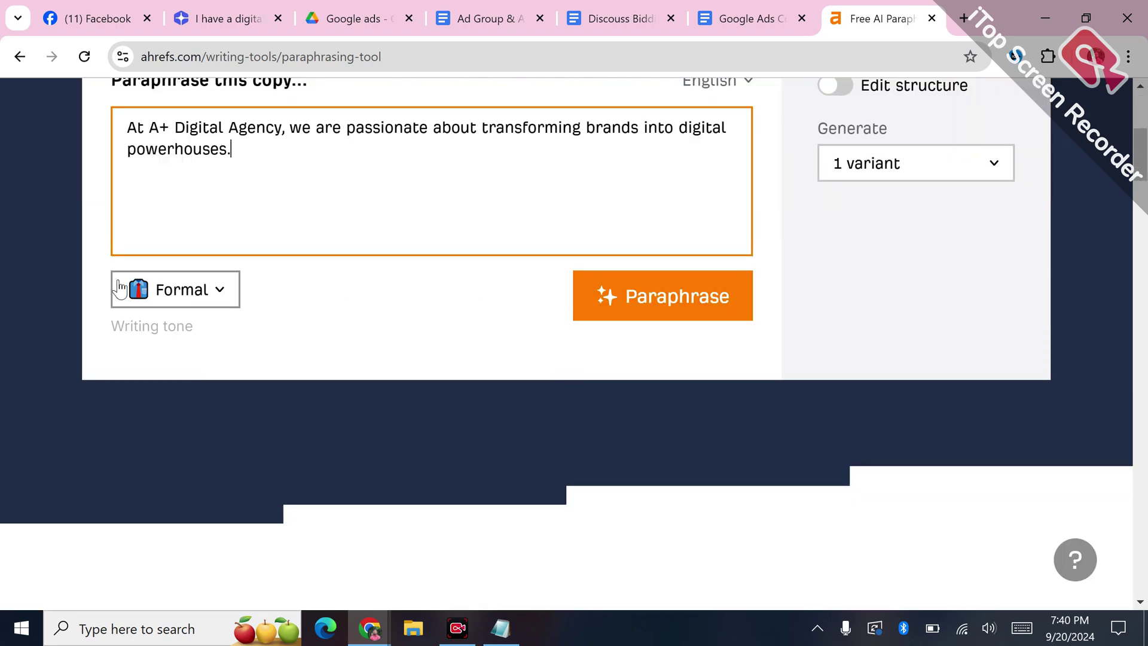
click(165, 290)
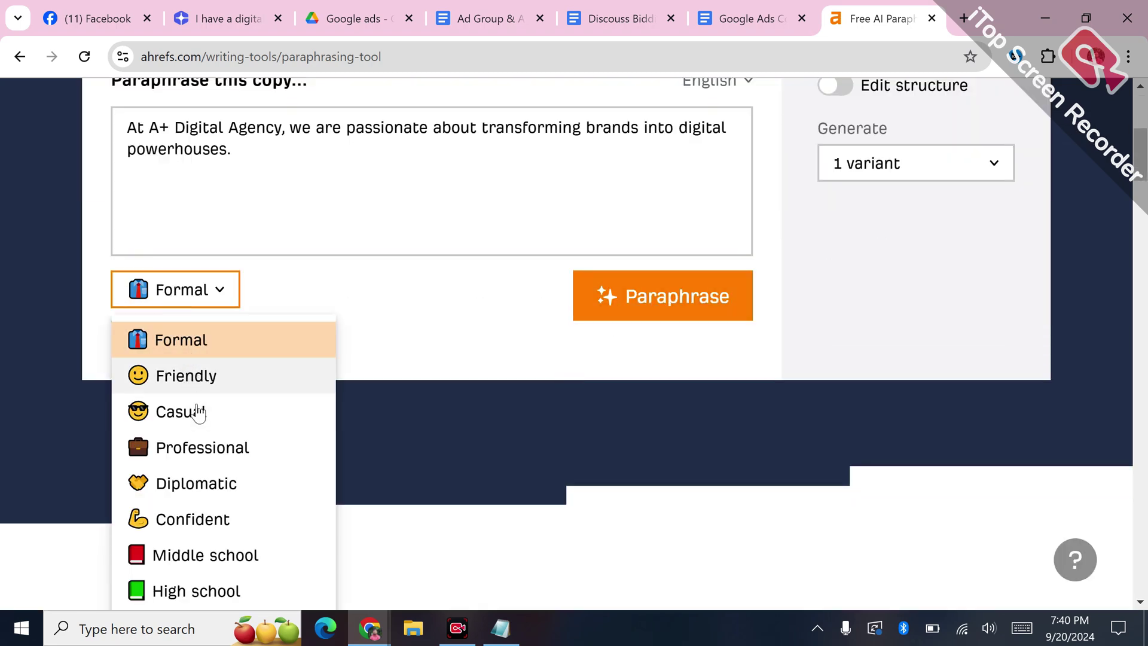
scroll(209, 448, down, 2)
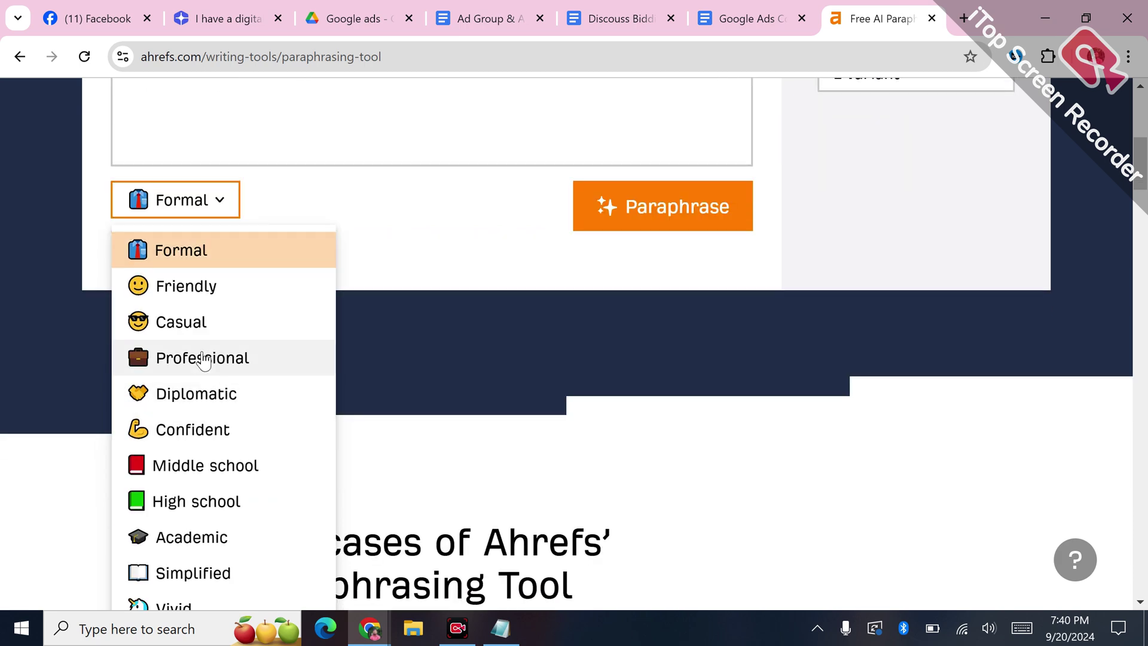
click(203, 358)
Paraphrase the bio and select the rewrite about turning brands into formidable digital leaders
scroll(561, 272, up, 3)
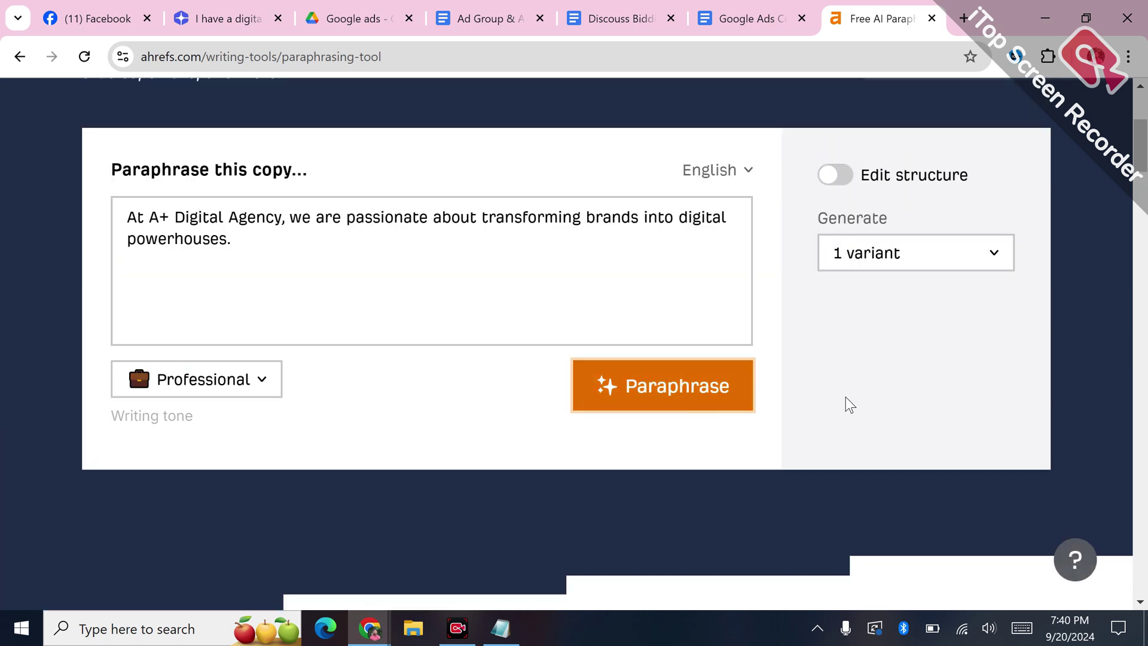
click(694, 402)
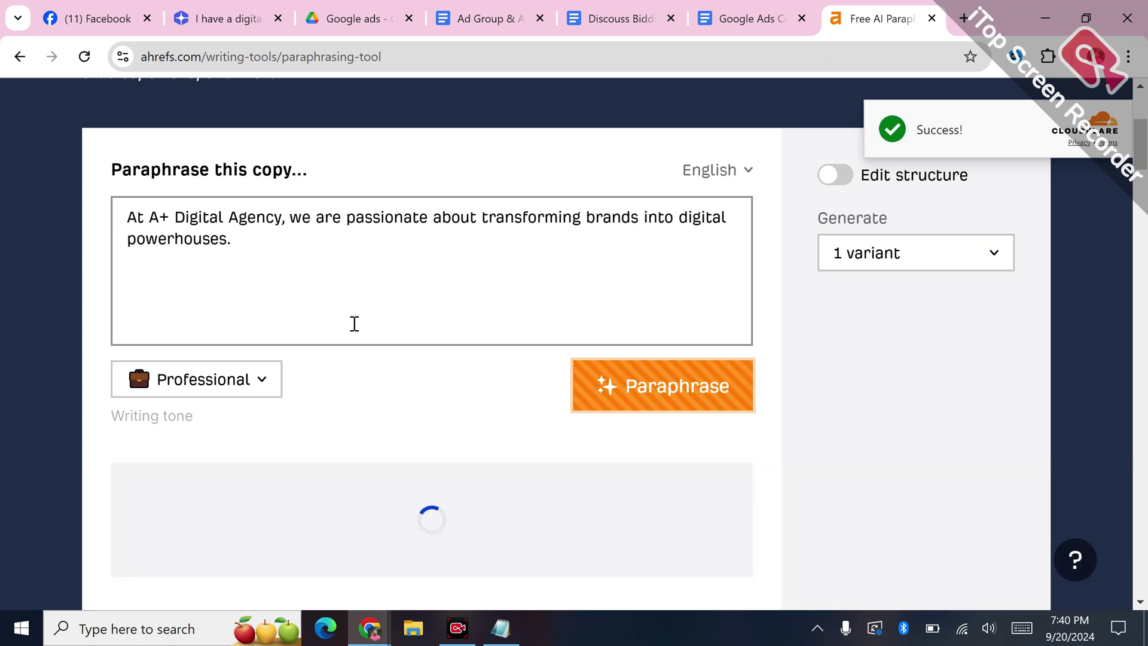
scroll(394, 347, down, 1)
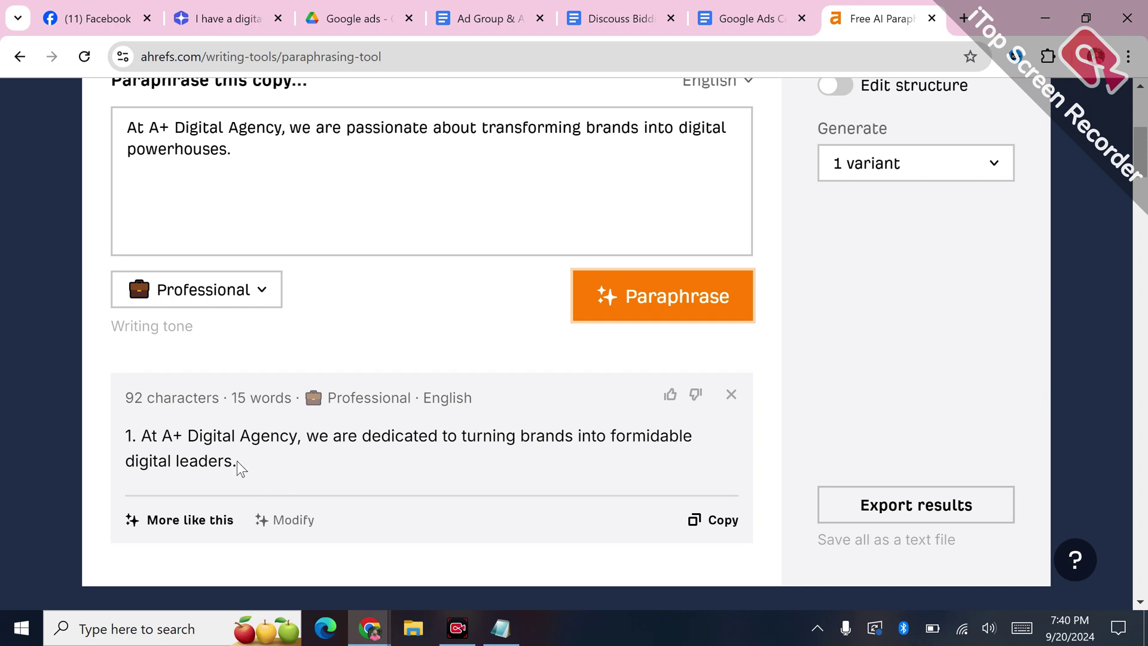
drag(236, 461, 138, 434)
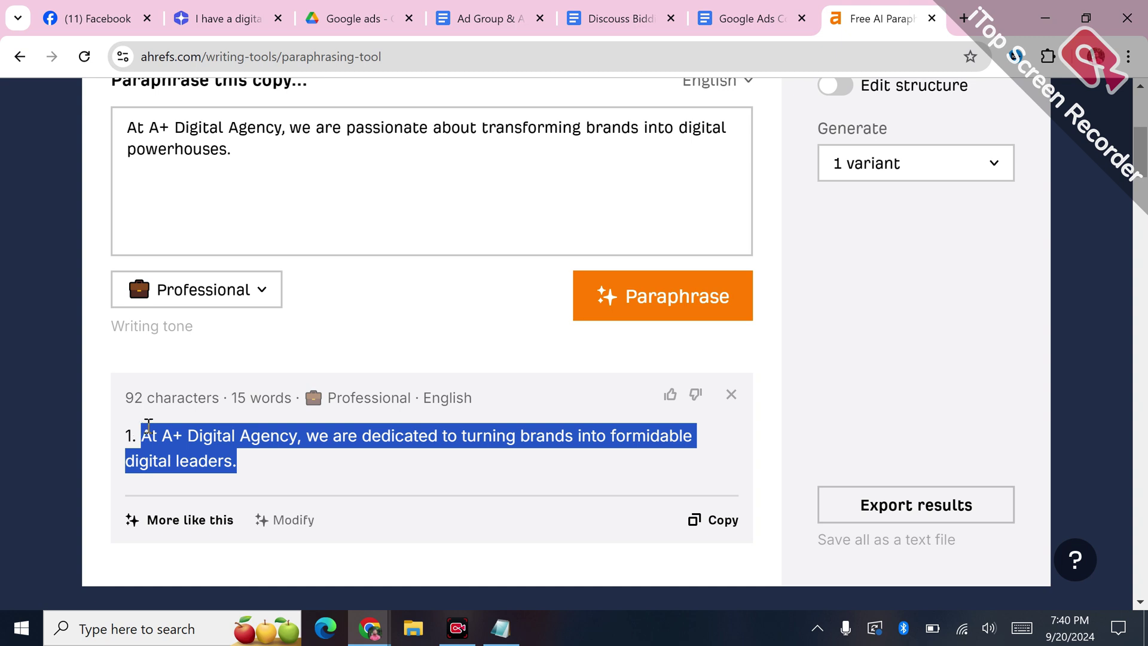
Copy the first rewrite, replace the input text with it, and paraphrase it again
right_click(148, 426)
click(215, 250)
click(243, 205)
key(ctrl+a)
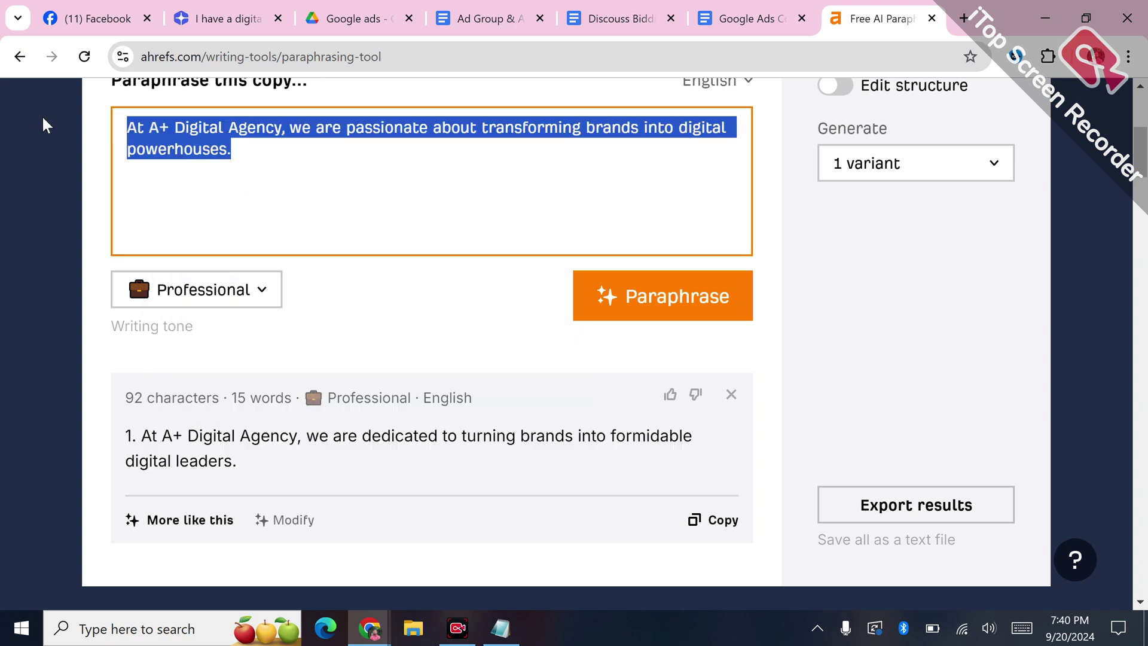
key(super+v)
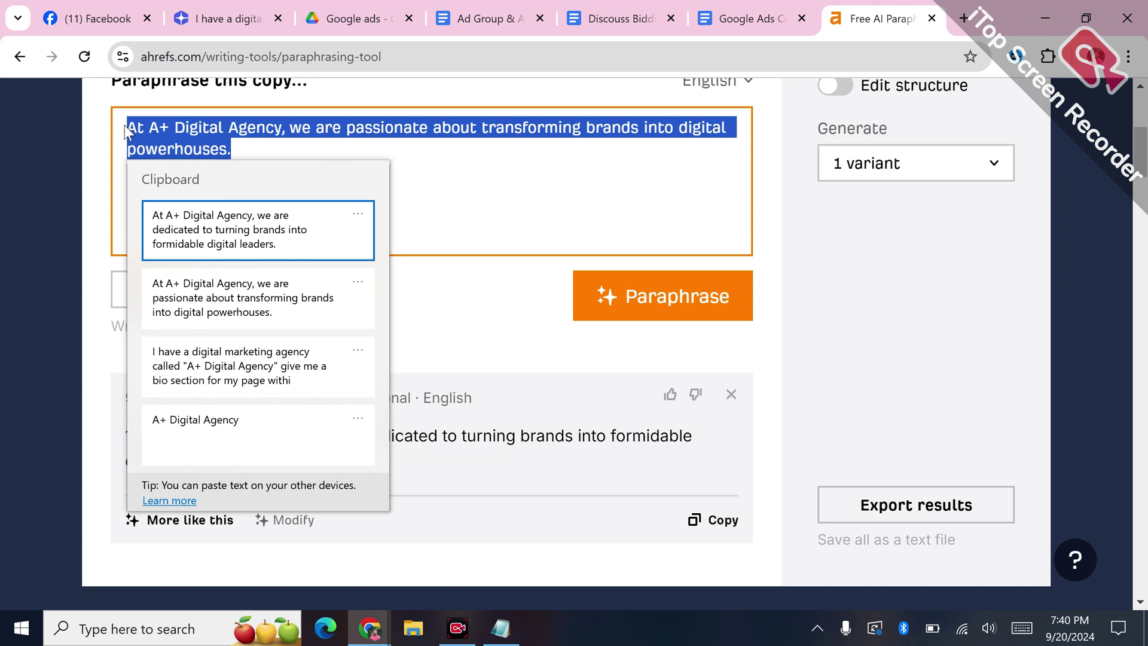
click(233, 228)
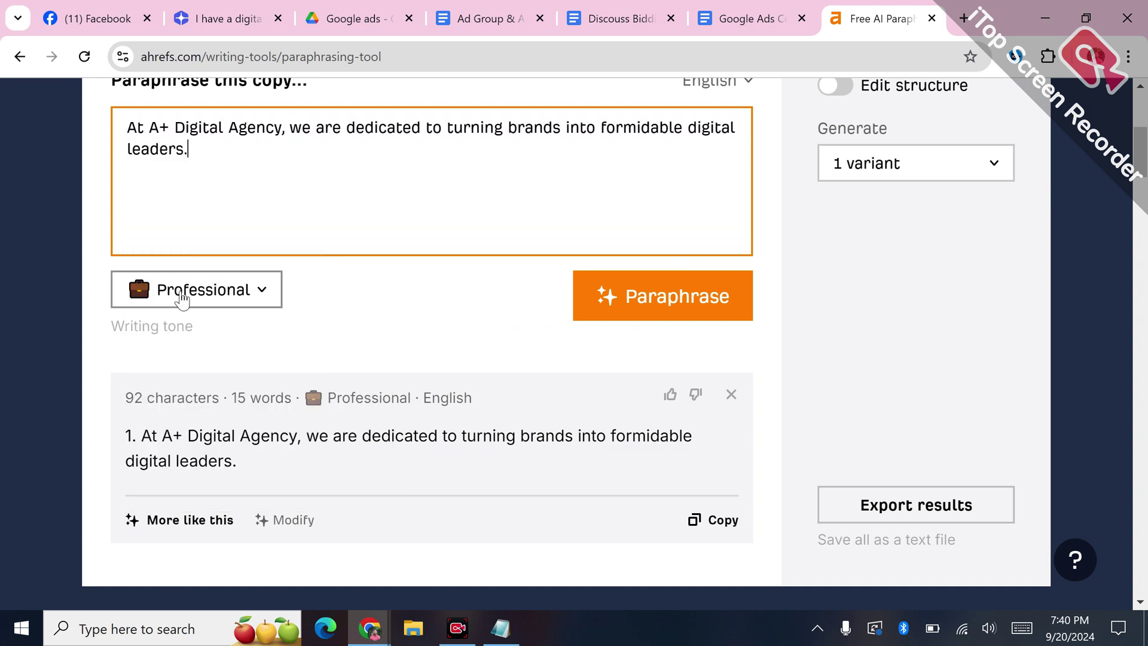
click(719, 303)
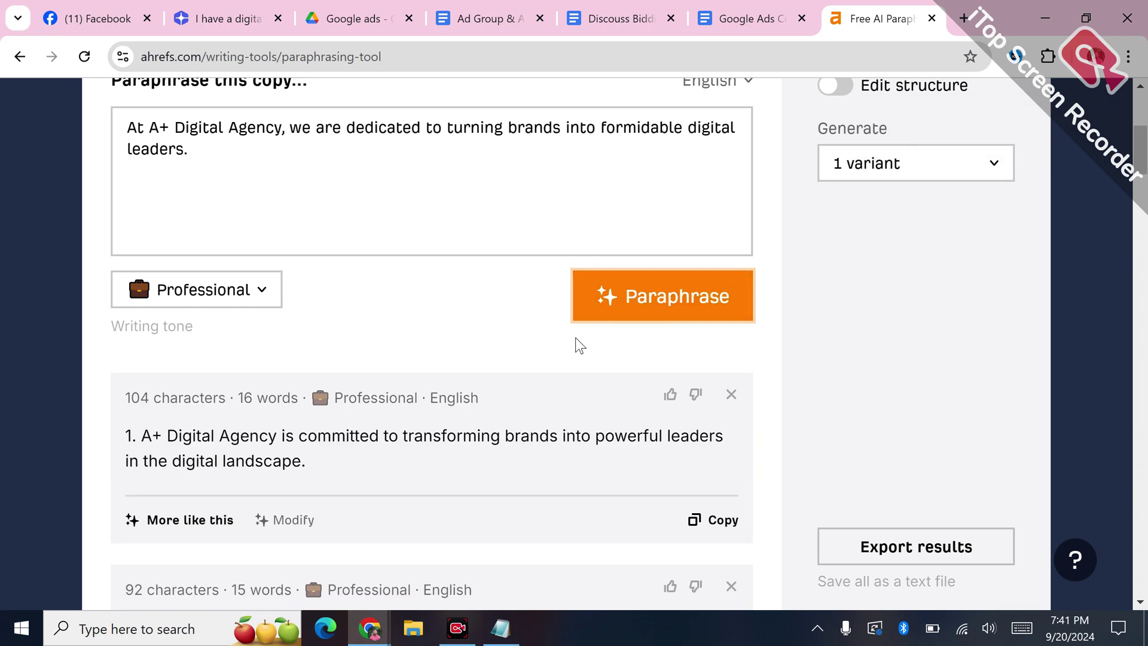
Copy the new rewrite about transforming brands into powerful leaders in the digital landscape
click(454, 317)
click(191, 9)
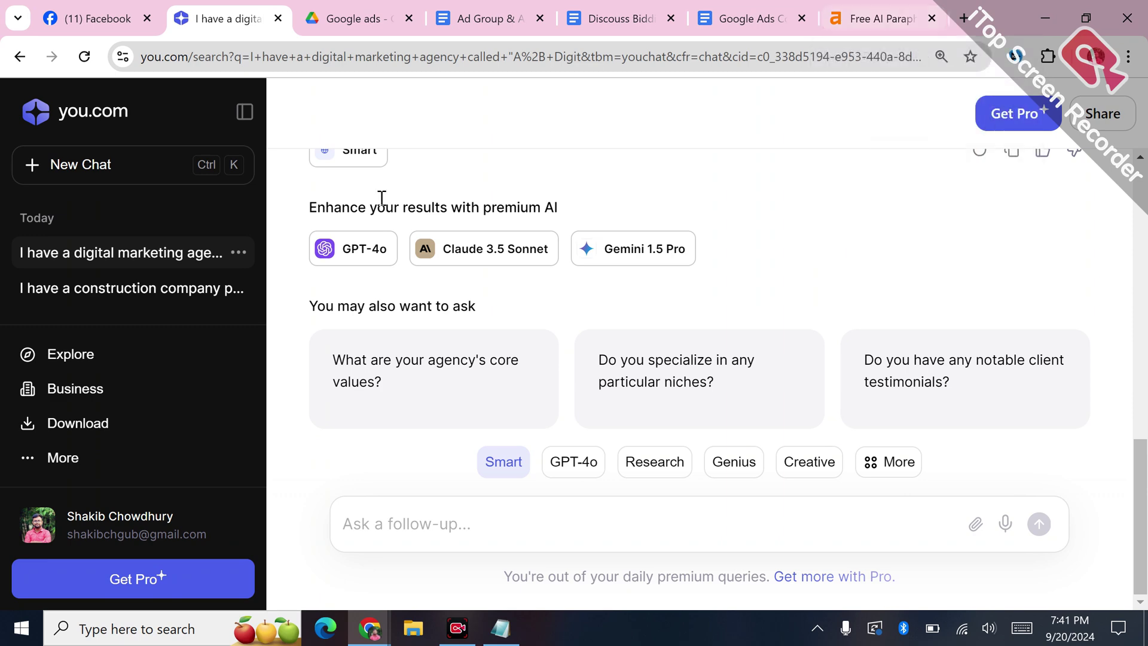
click(879, 19)
scroll(371, 388, down, 3)
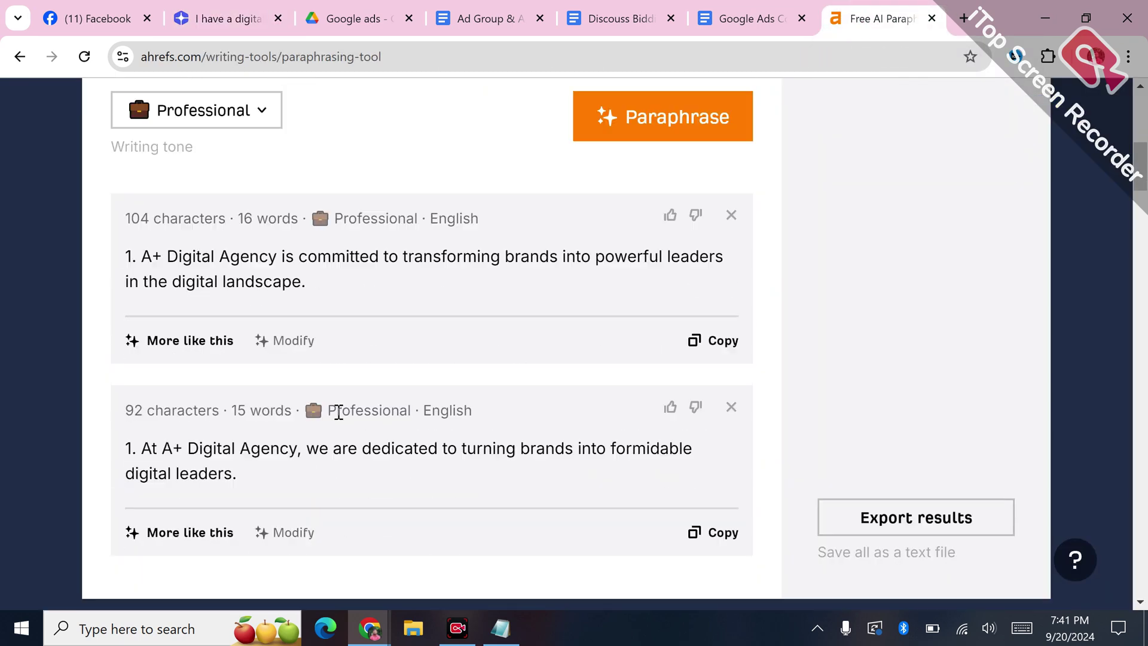
scroll(174, 412, down, 3)
scroll(177, 402, up, 3)
triple_click(241, 269)
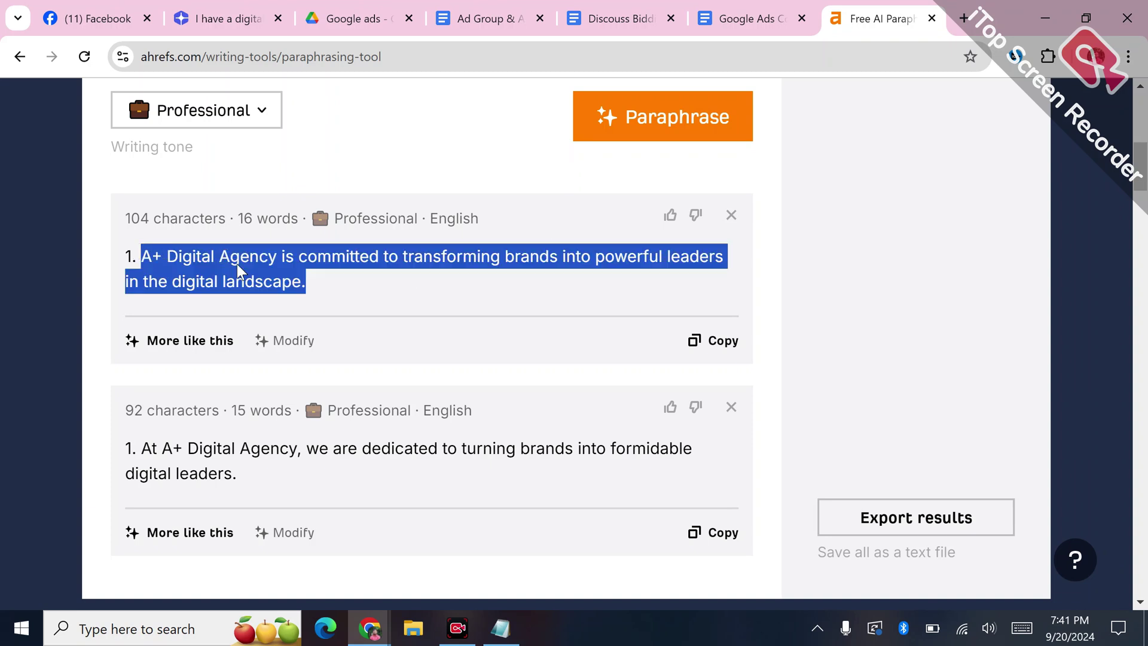
right_click(238, 267)
click(307, 284)
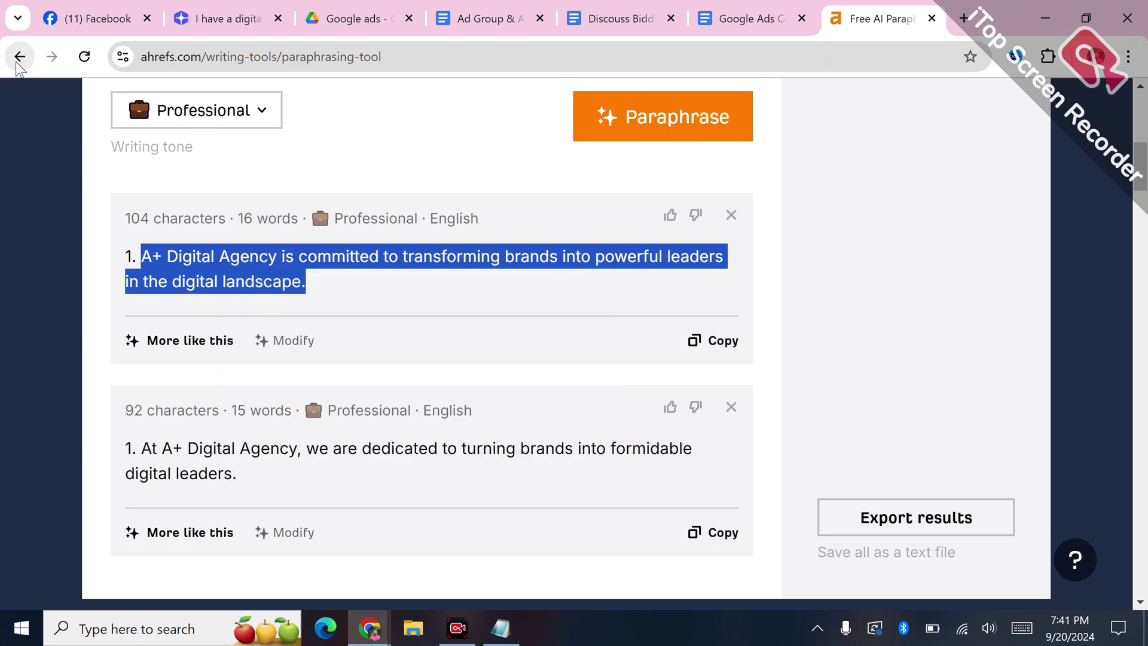
click(20, 56)
Paste the copied agency sentence into QuillBot's Paraphrasing Tool and dismiss the Google sign-in prompt
click(251, 276)
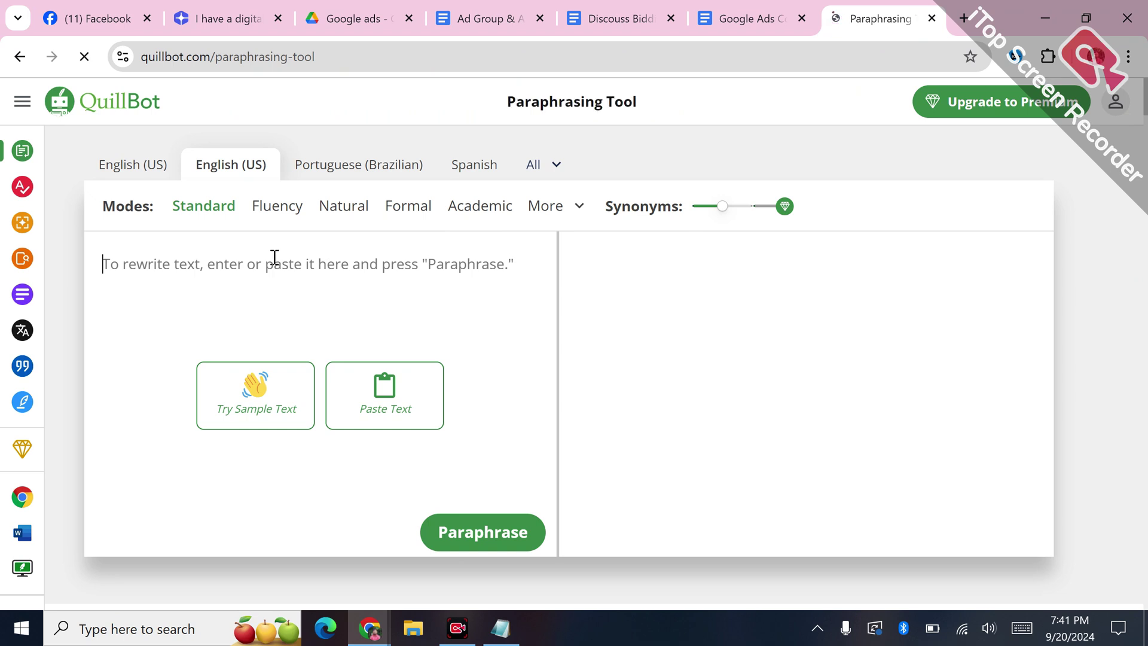
key(super+v)
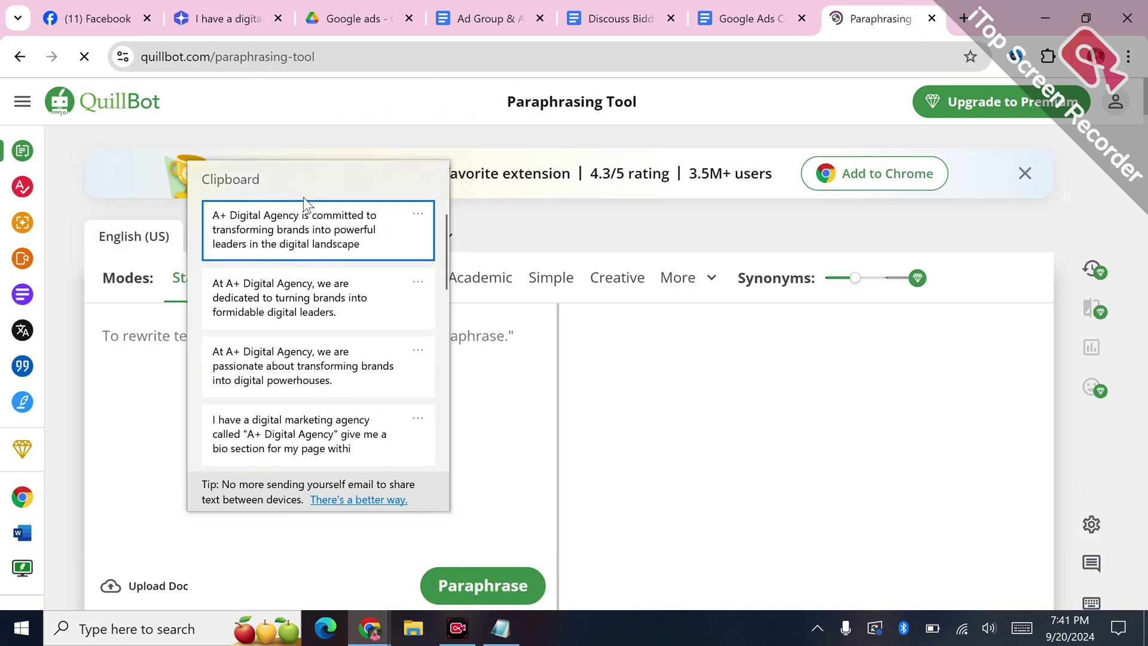
click(295, 231)
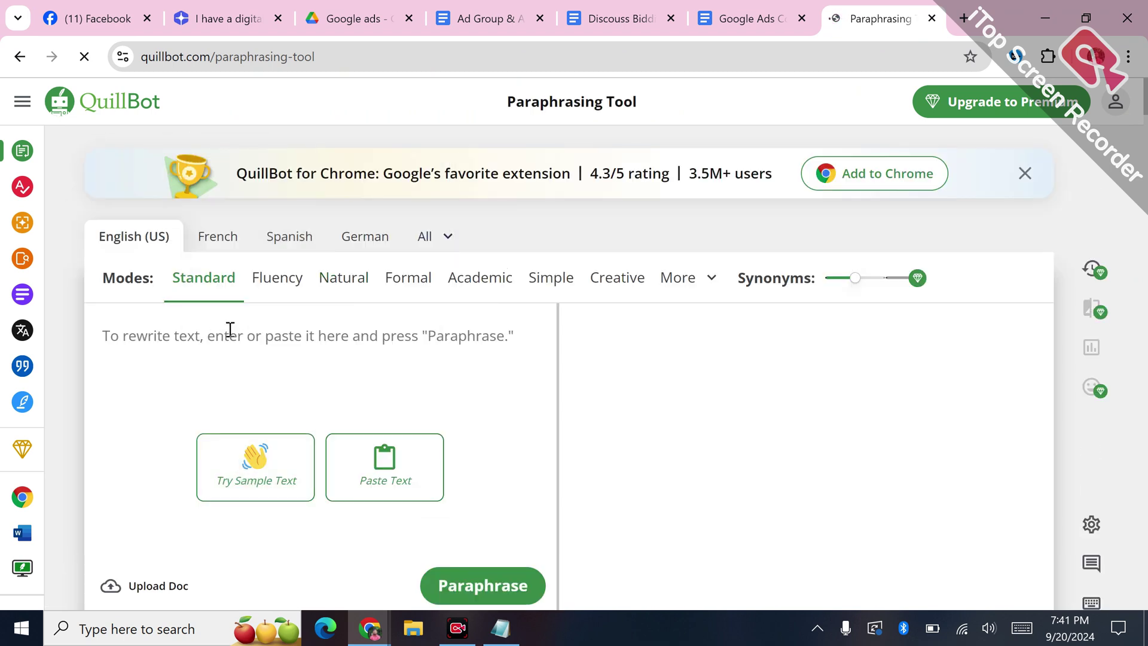
key(super+v)
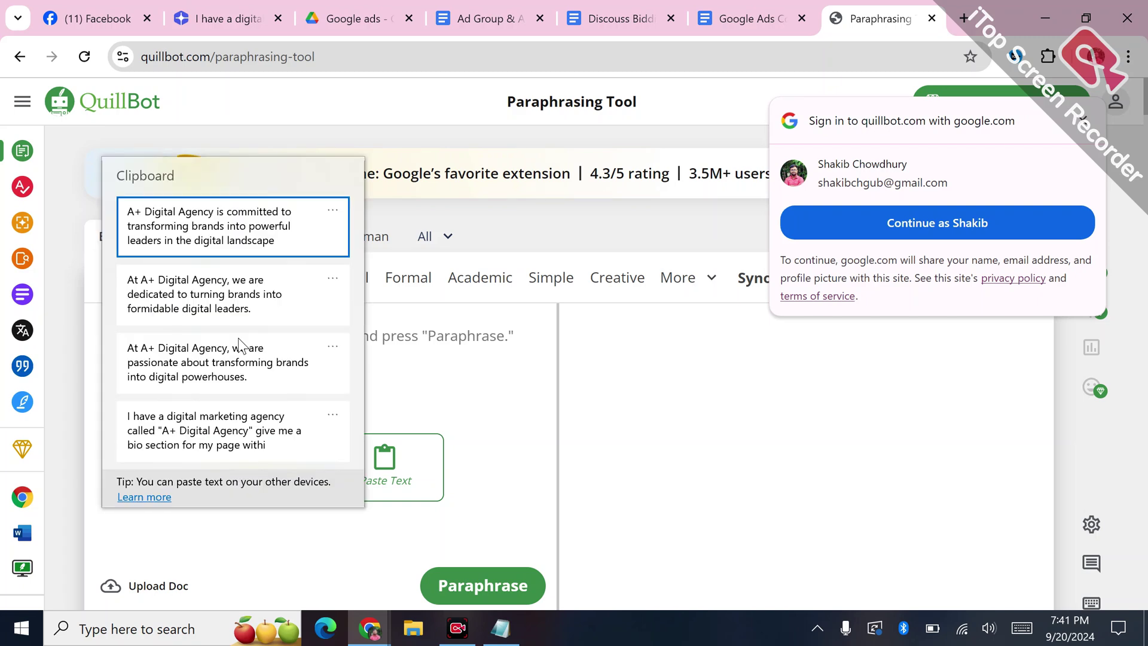
click(269, 234)
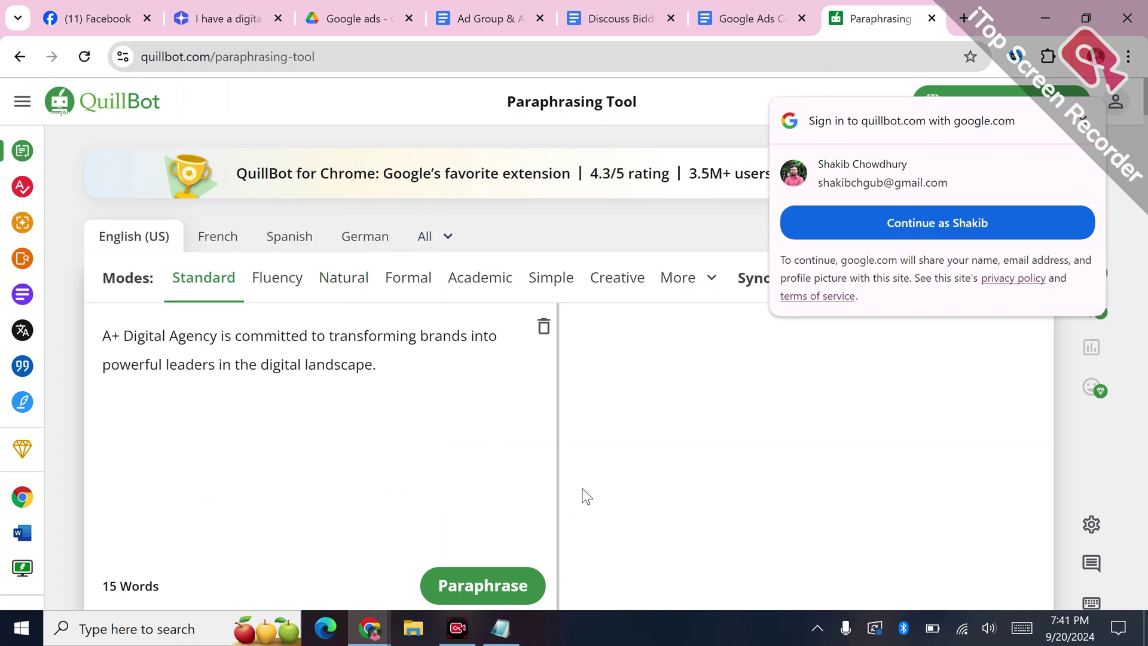
click(1083, 124)
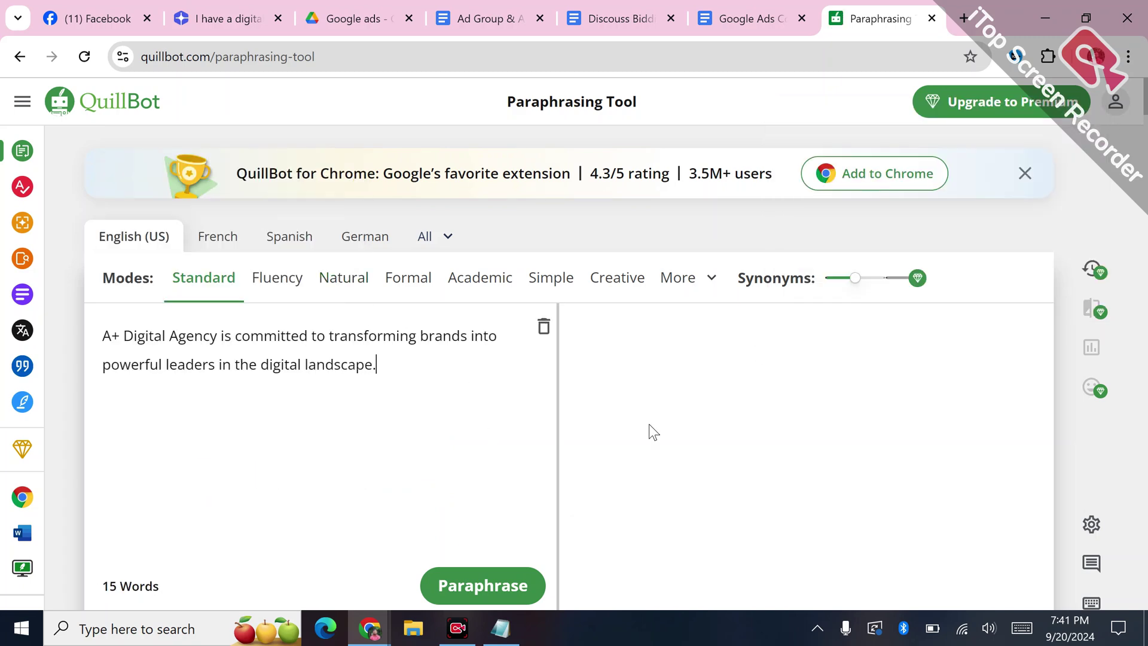
Paraphrase the sentence in Standard mode and select the input text
scroll(562, 491, down, 2)
click(499, 525)
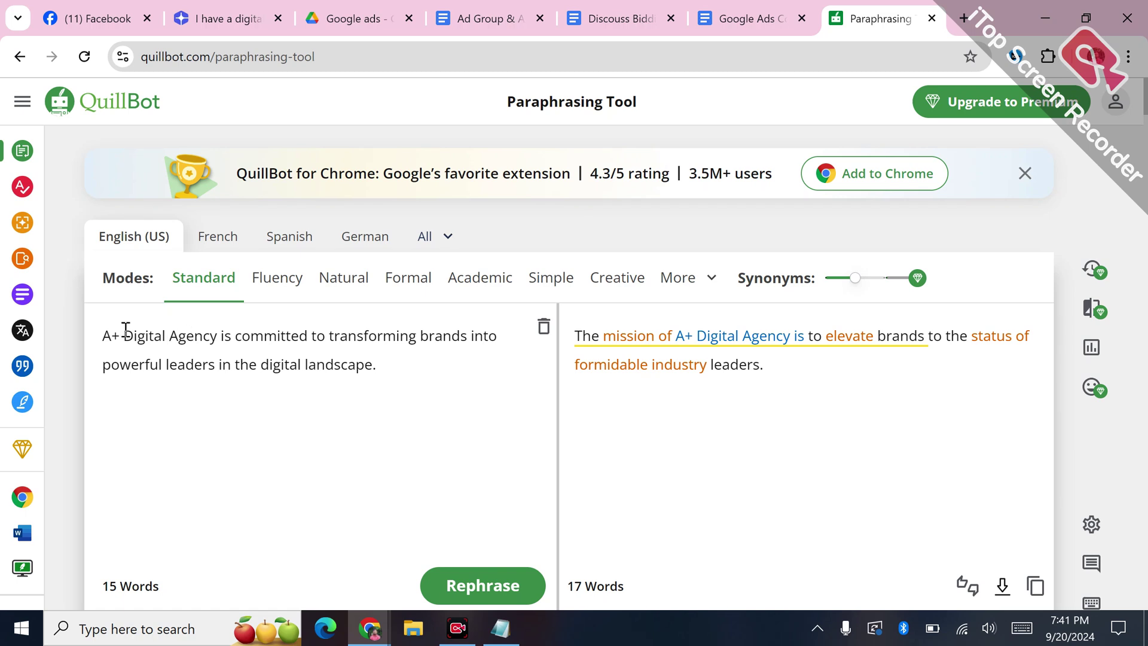
mouse_move(99, 329)
mouse_down()
mouse_move(352, 382)
mouse_move(170, 343)
mouse_move(99, 347)
mouse_up()
click(388, 369)
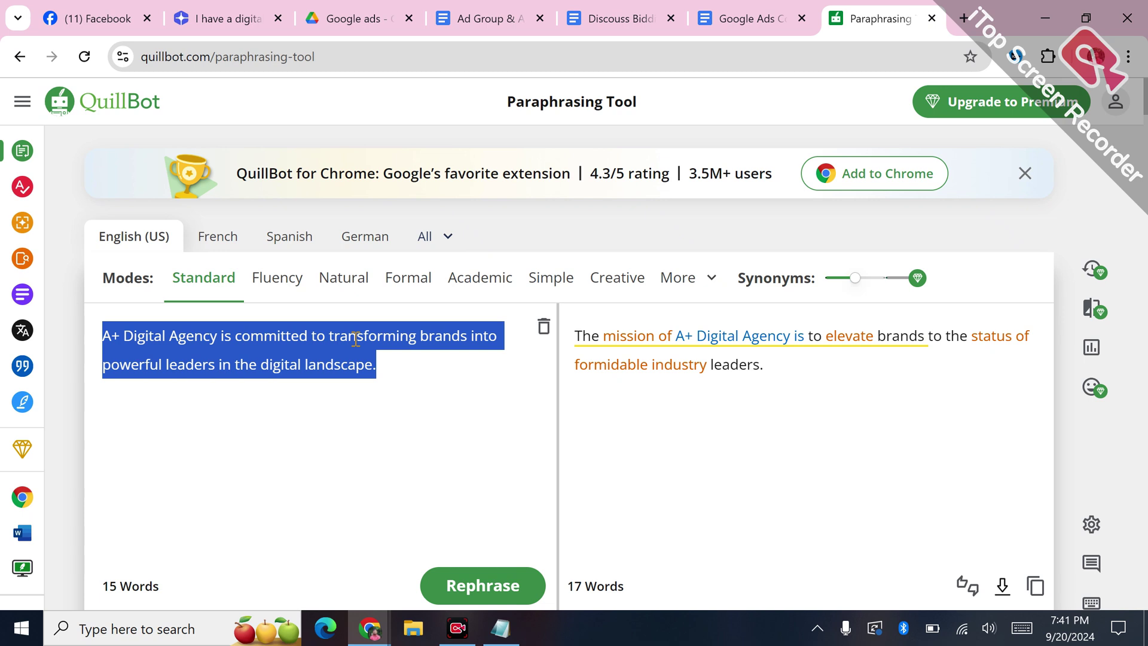
Swap 'formidable' for the synonym 'effective' in QuillBot's paraphrased sentence
click(403, 369)
drag(377, 365, 95, 349)
drag(775, 366, 556, 331)
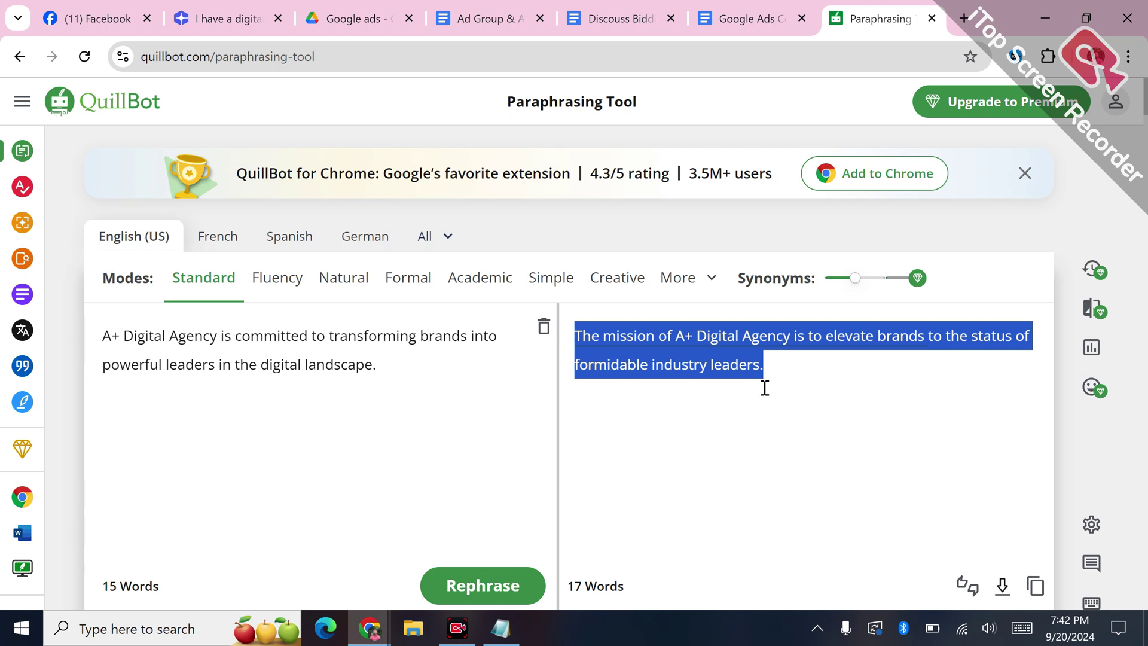
click(831, 364)
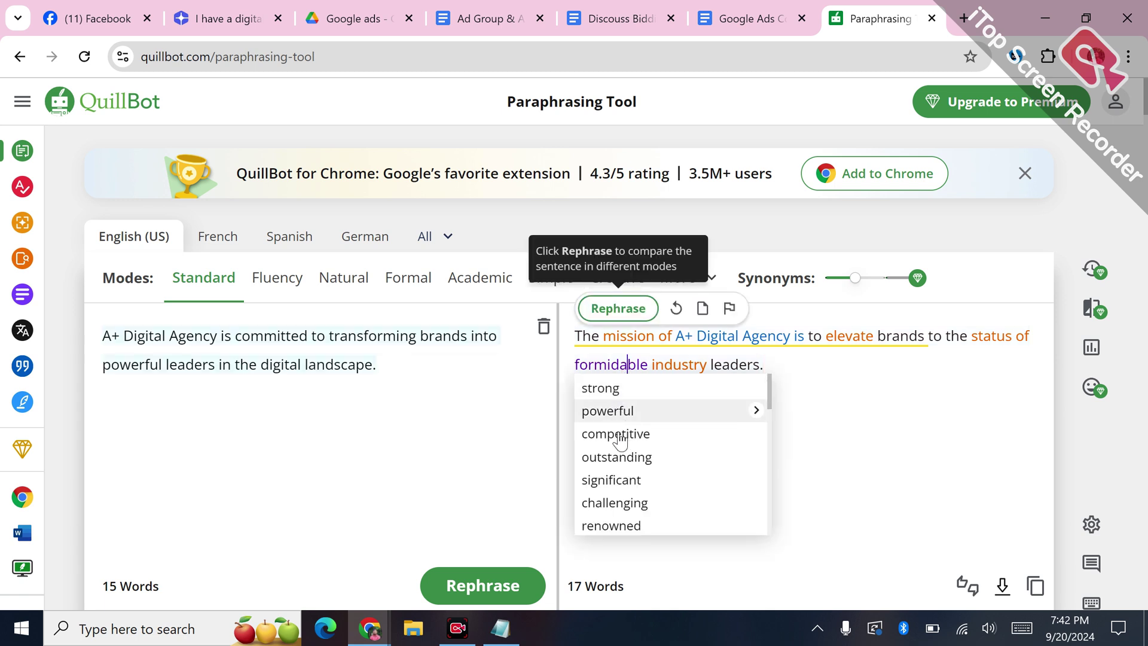
scroll(622, 504, down, 2)
scroll(610, 418, down, 5)
scroll(615, 468, down, 2)
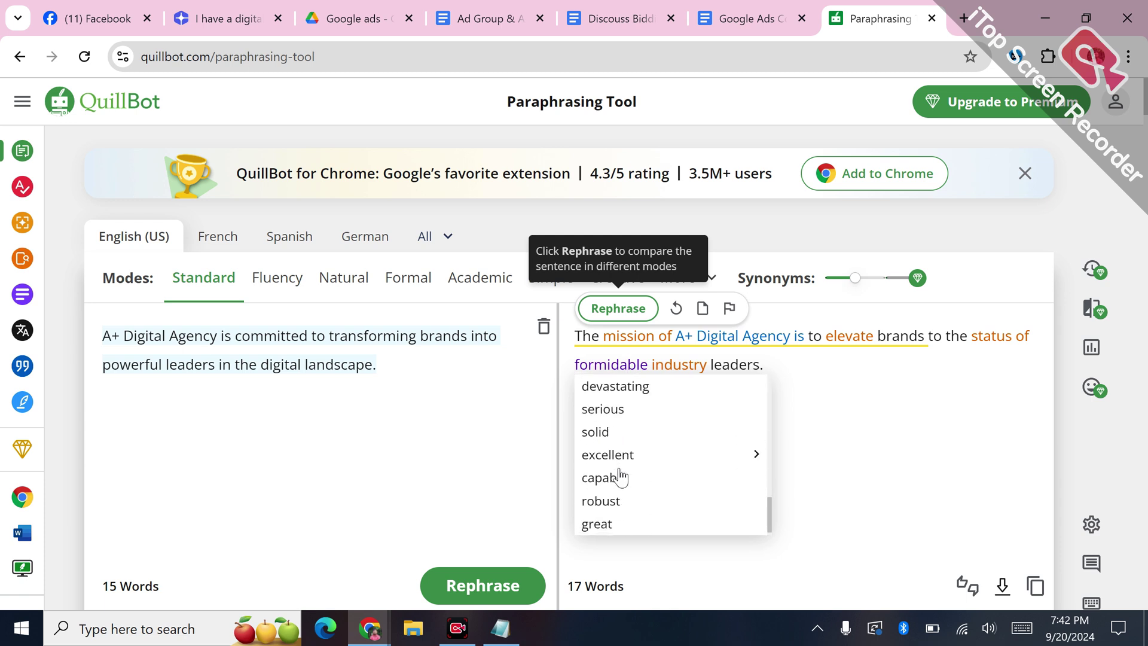
scroll(640, 514, up, 2)
scroll(638, 504, up, 2)
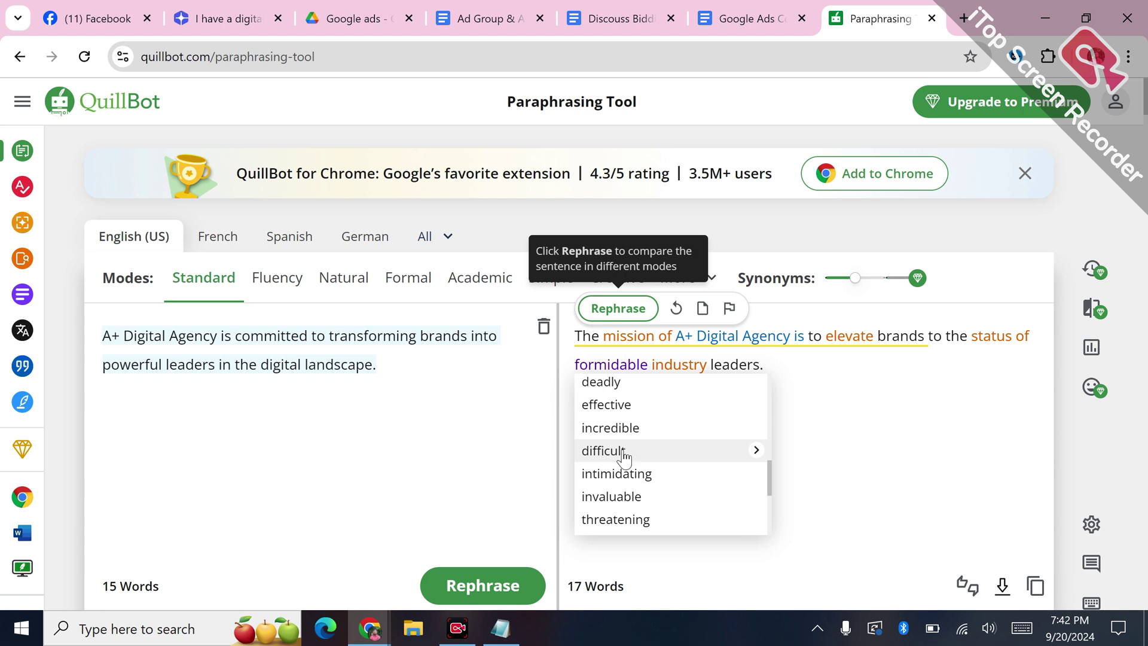
scroll(619, 454, up, 2)
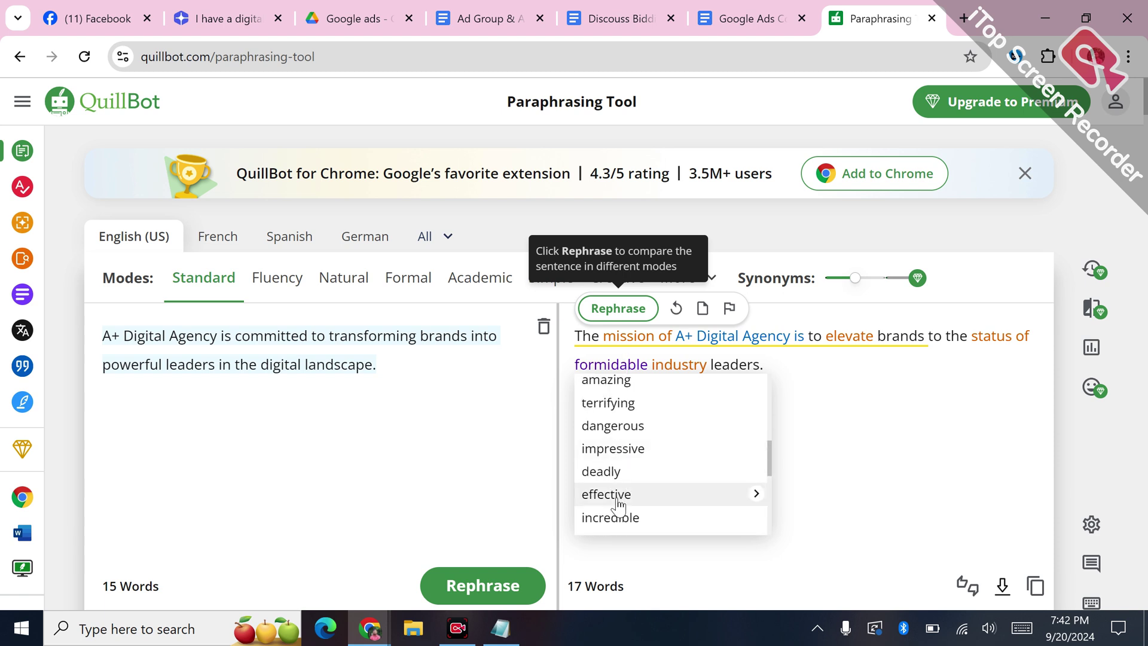
click(619, 505)
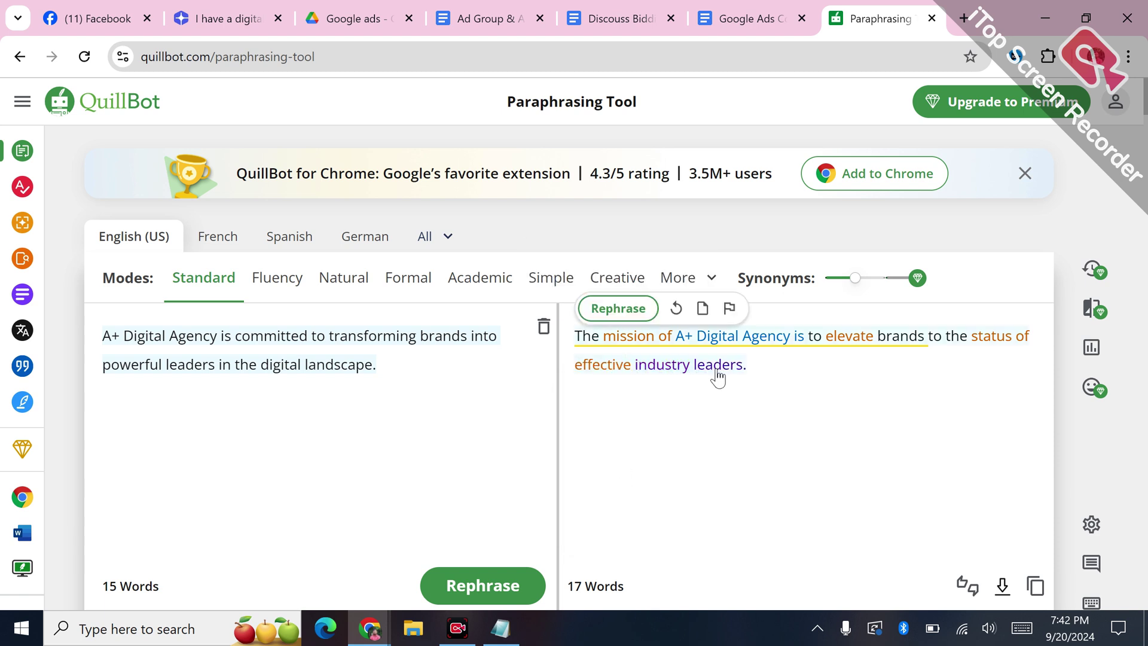
Copy the original A+ Digital Agency sentence from the input box
drag(794, 365, 546, 329)
drag(411, 366, 66, 330)
right_click(243, 336)
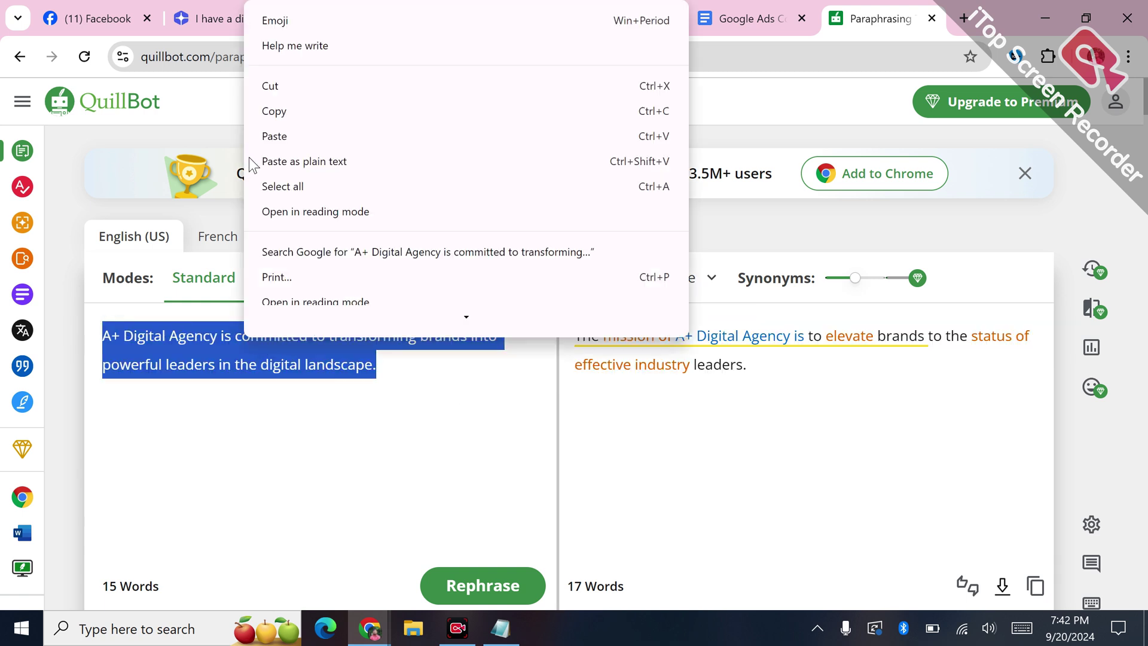
click(289, 118)
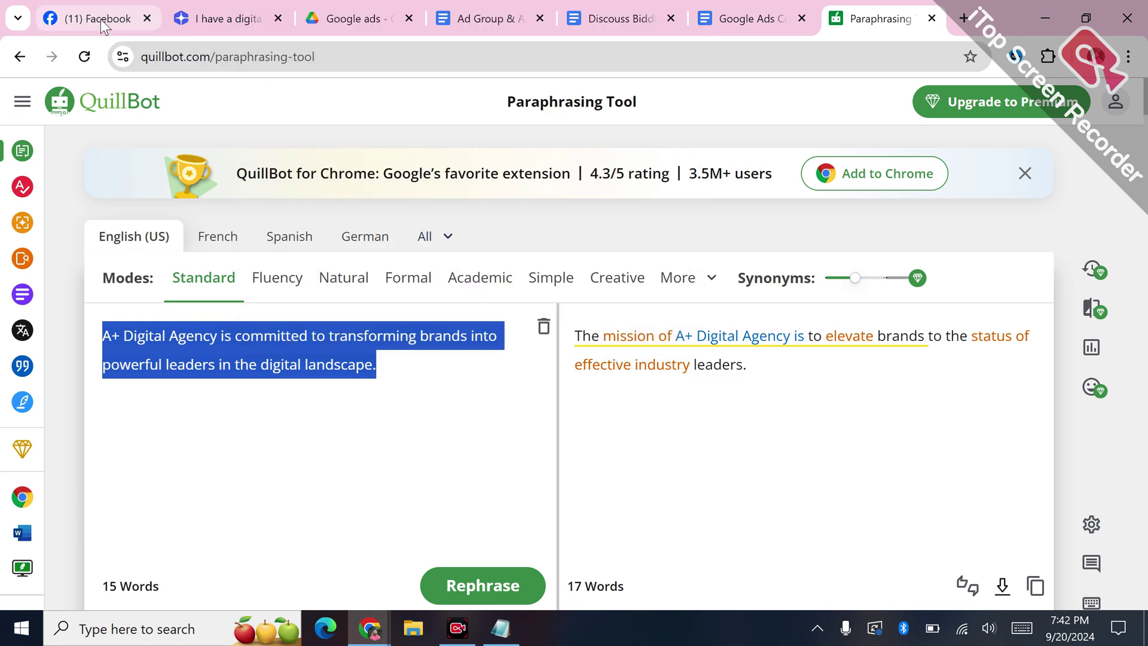
Replace the Page bio with the sentence about transforming brands into powerful leaders in the digital landscape
click(101, 20)
click(94, 449)
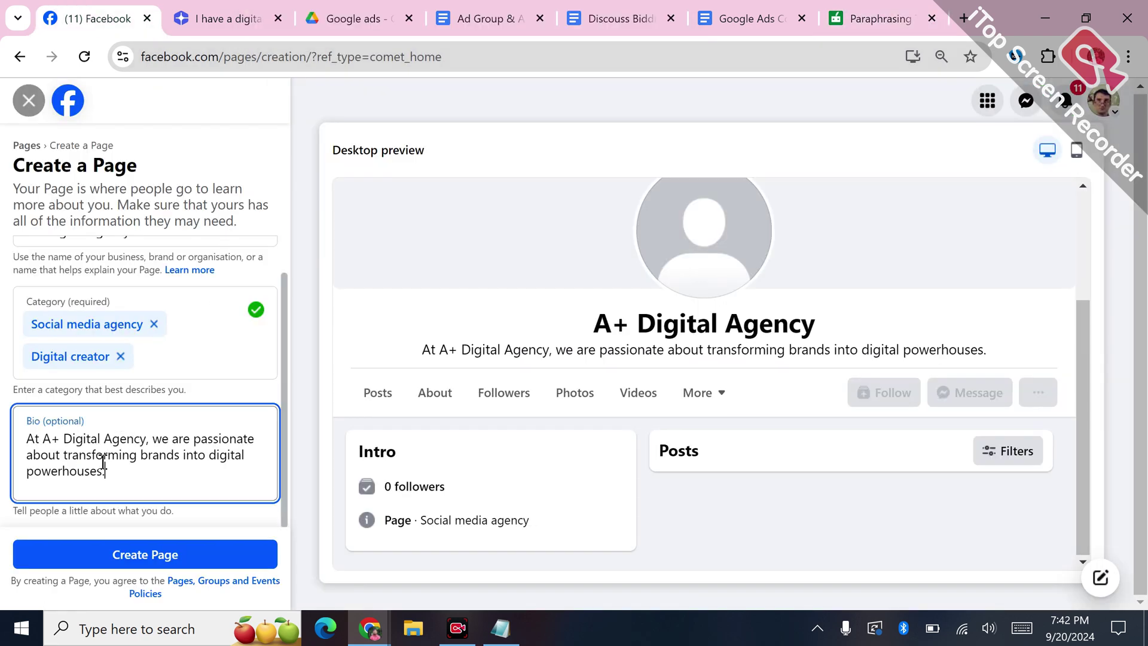
key(ctrl+a)
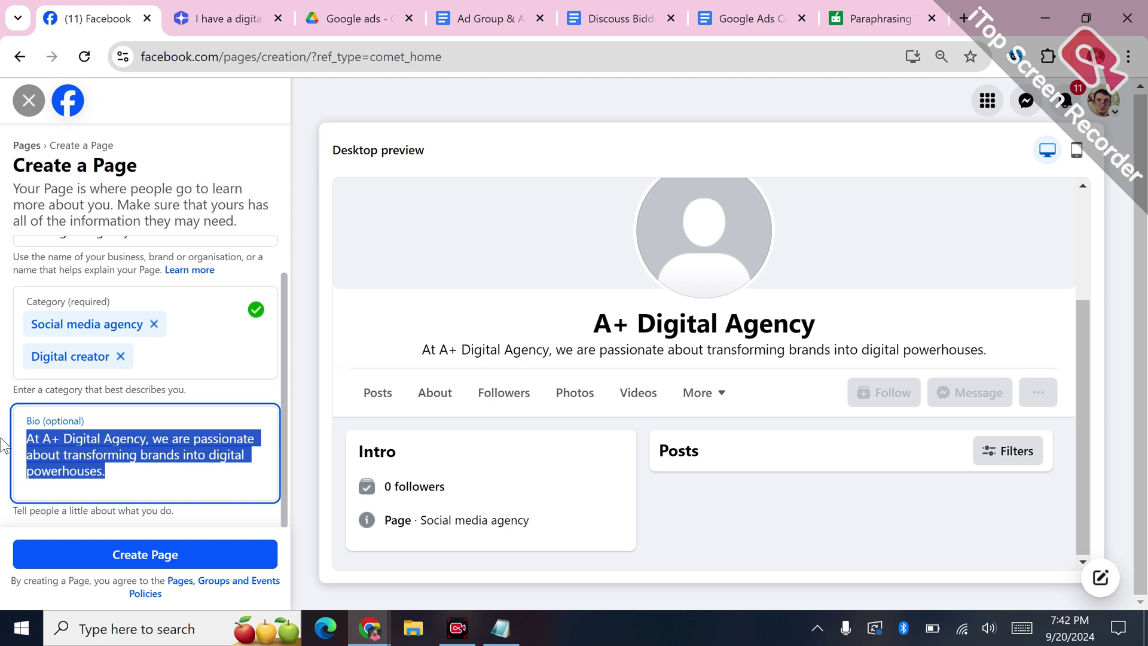
key(super+v)
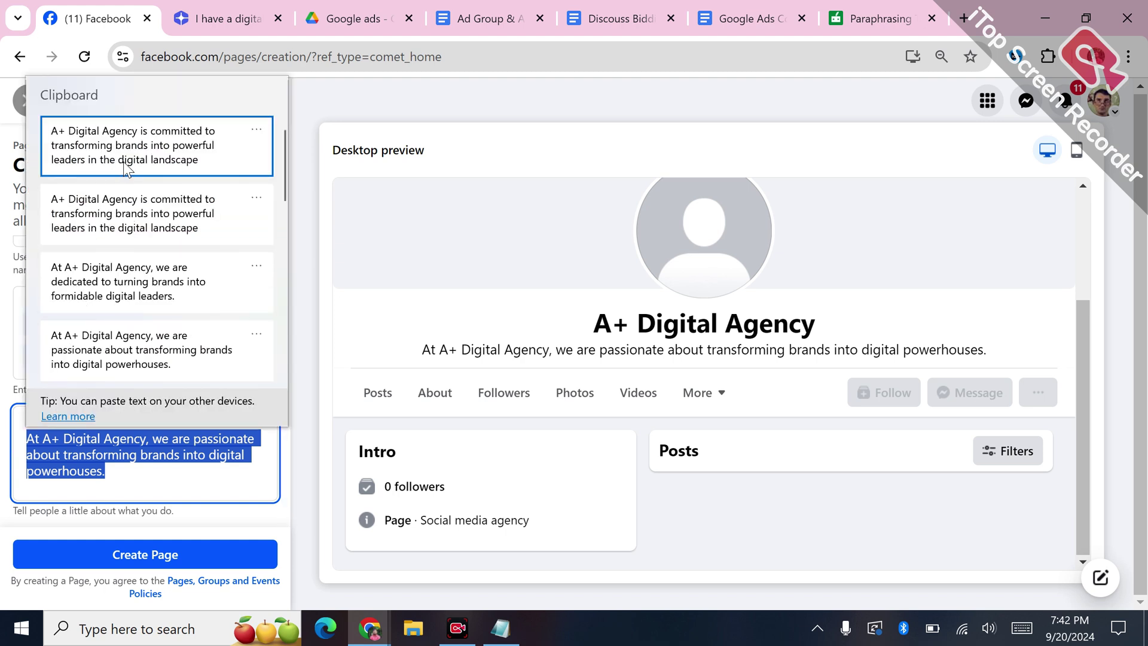
click(124, 162)
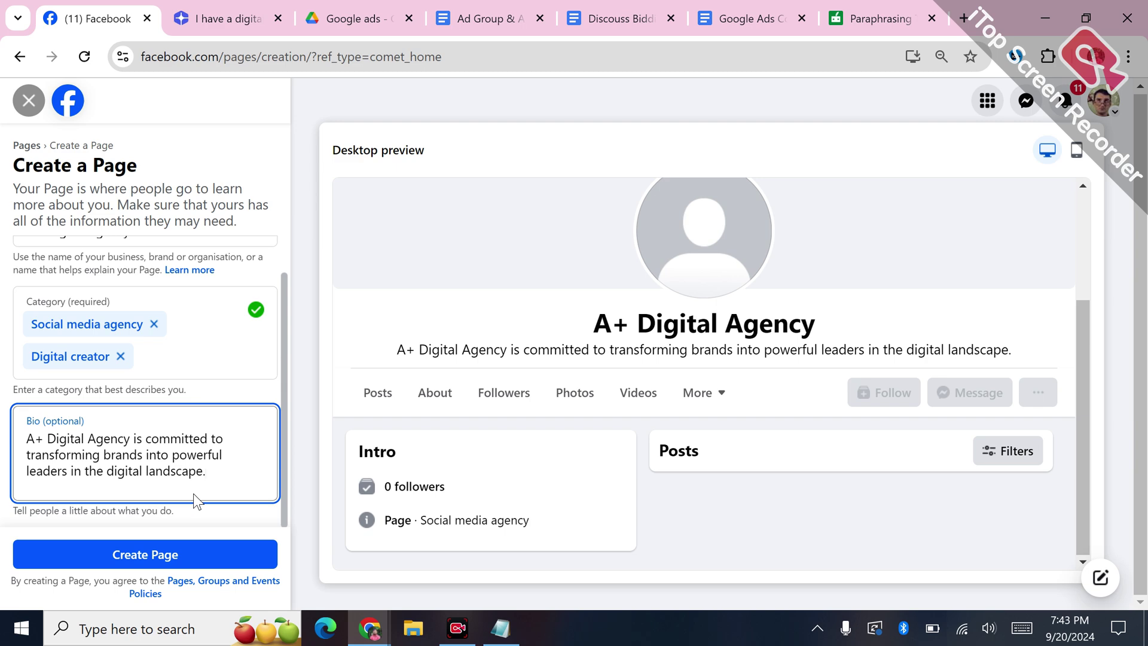
Start a follow-up question in the you.com chat, then review the new bio text
click(227, 18)
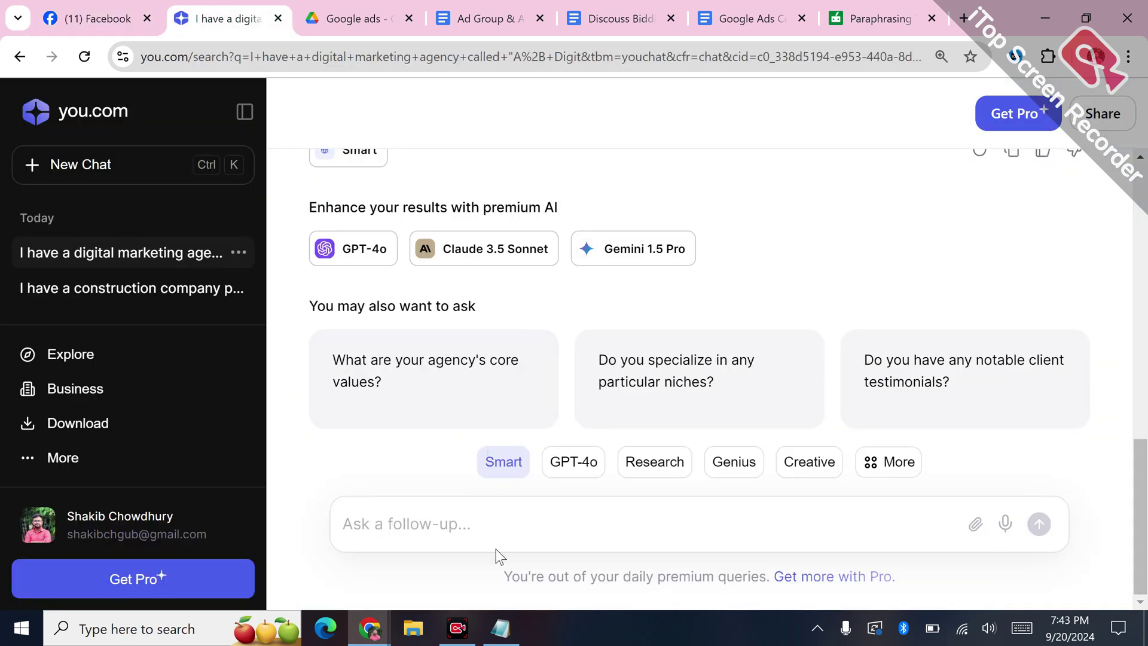
click(497, 509)
click(78, 14)
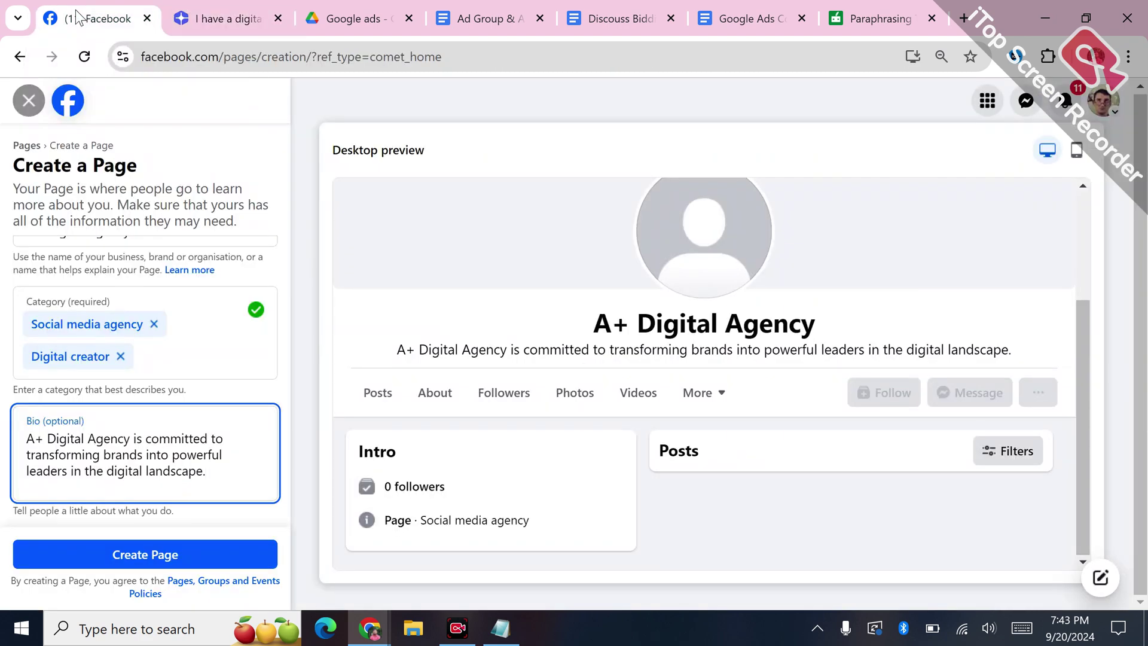
click(208, 464)
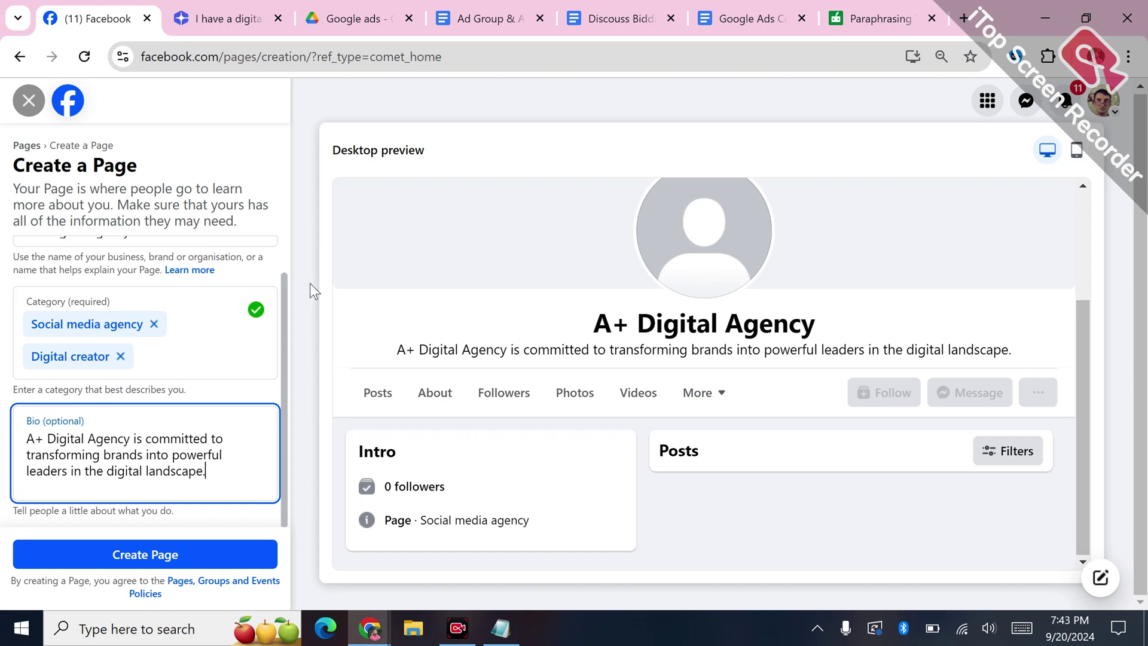
click(301, 436)
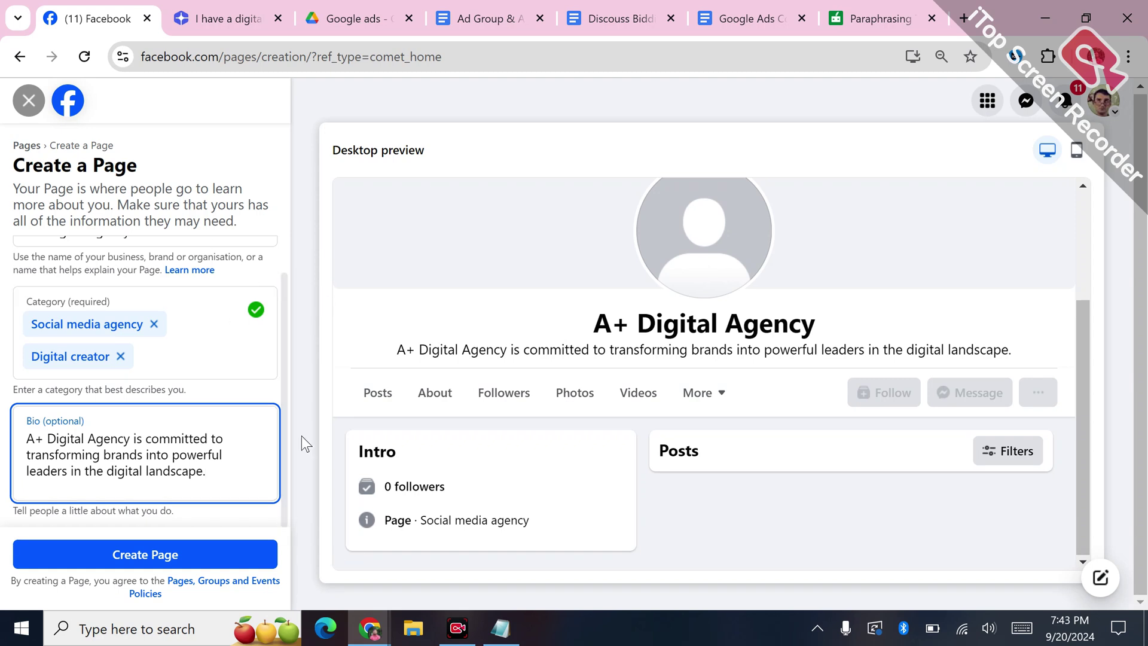
triple_click(248, 442)
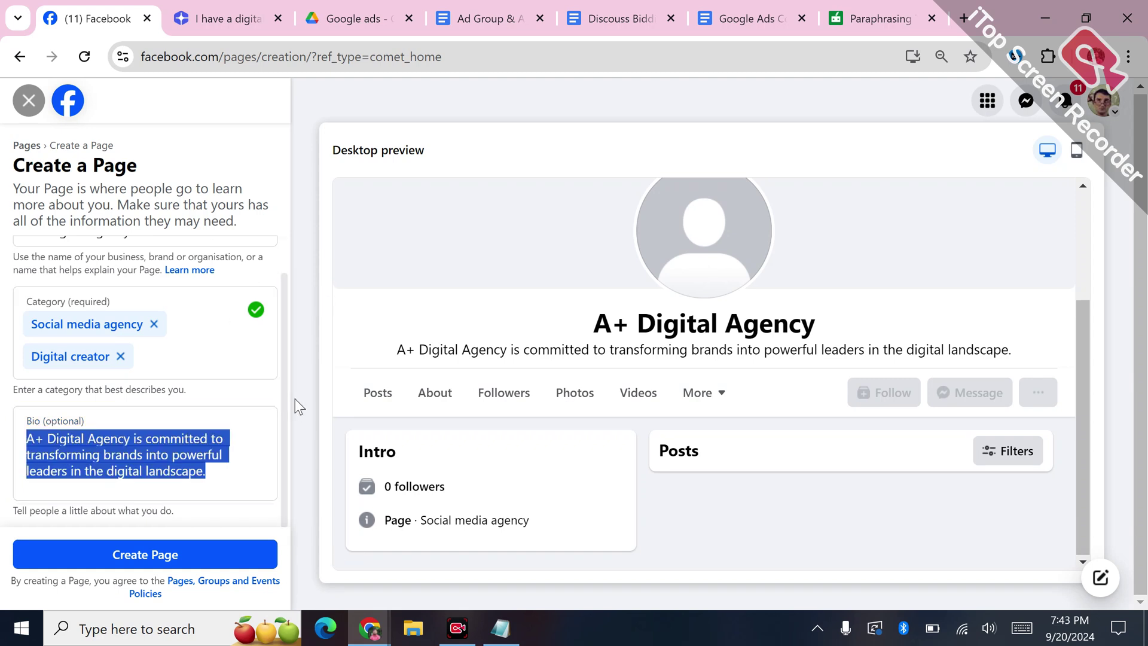
click(260, 439)
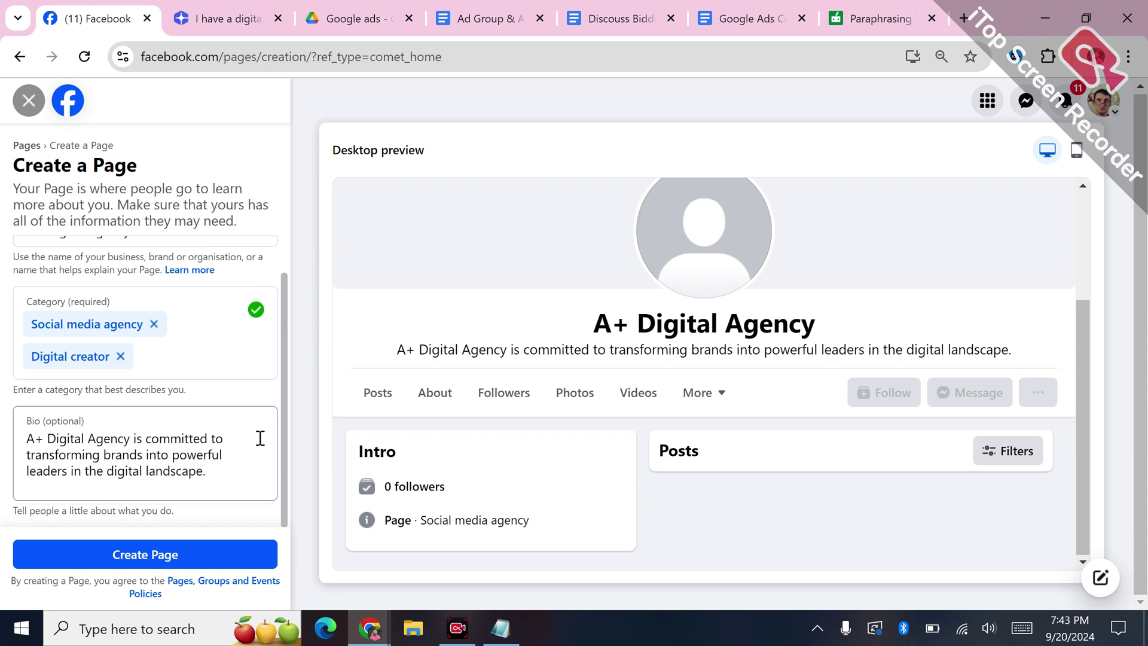
Create the A+ Digital Agency Page, reaching setup step 1 of 5, and open Facebook home in a background tab
click(189, 556)
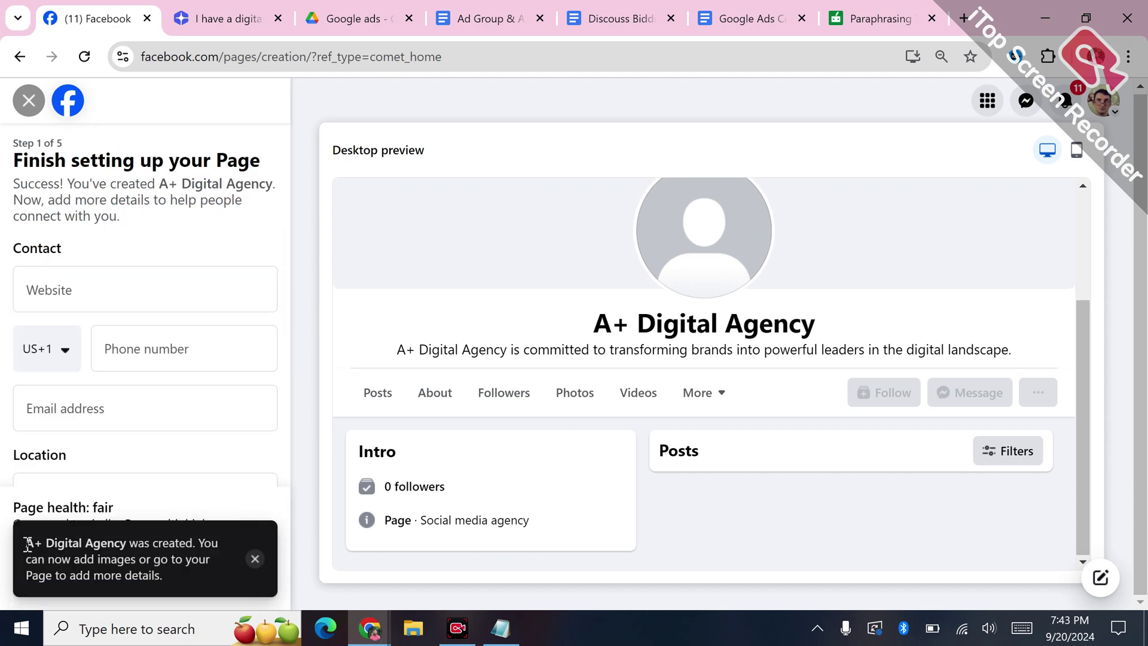
drag(26, 559, 1, 548)
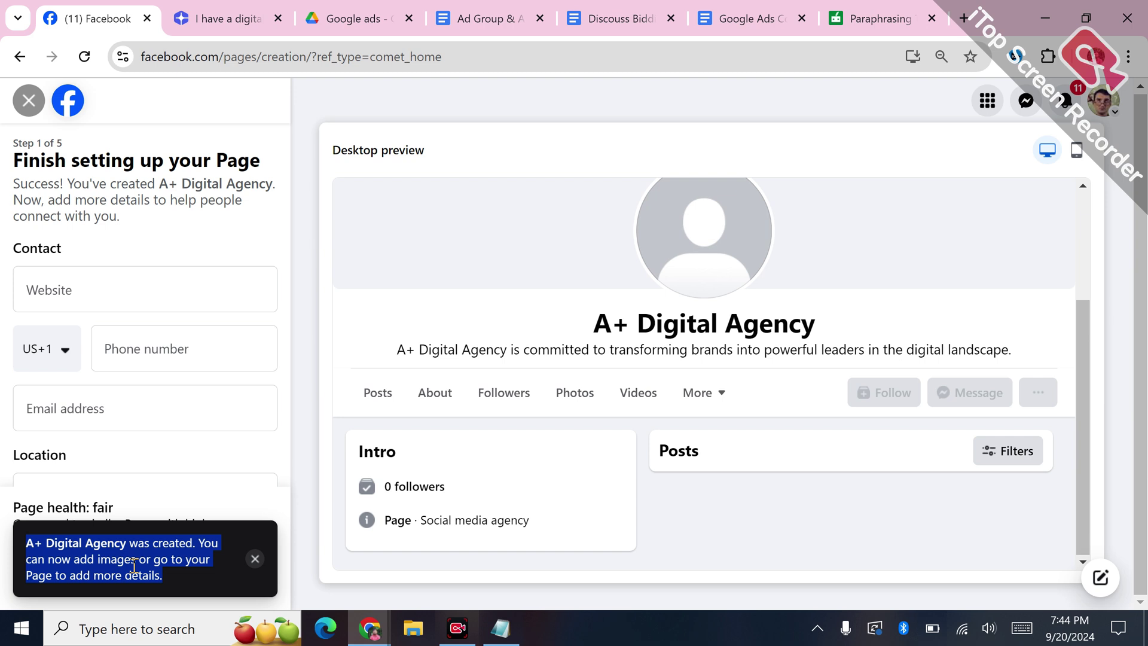
click(171, 569)
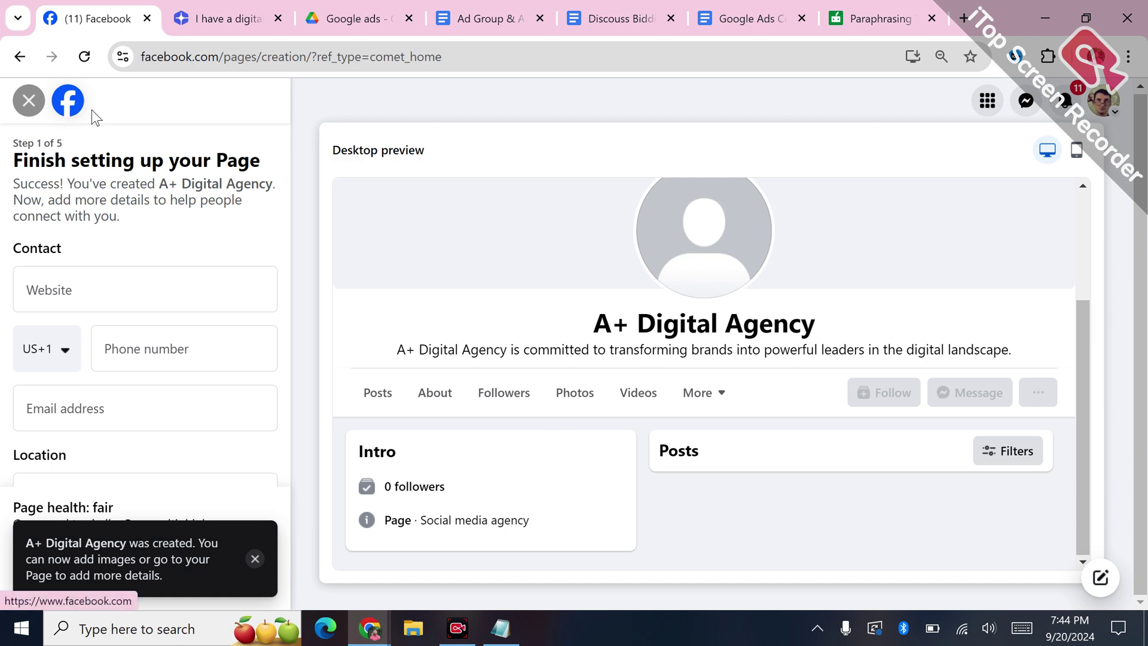
middle_click(68, 100)
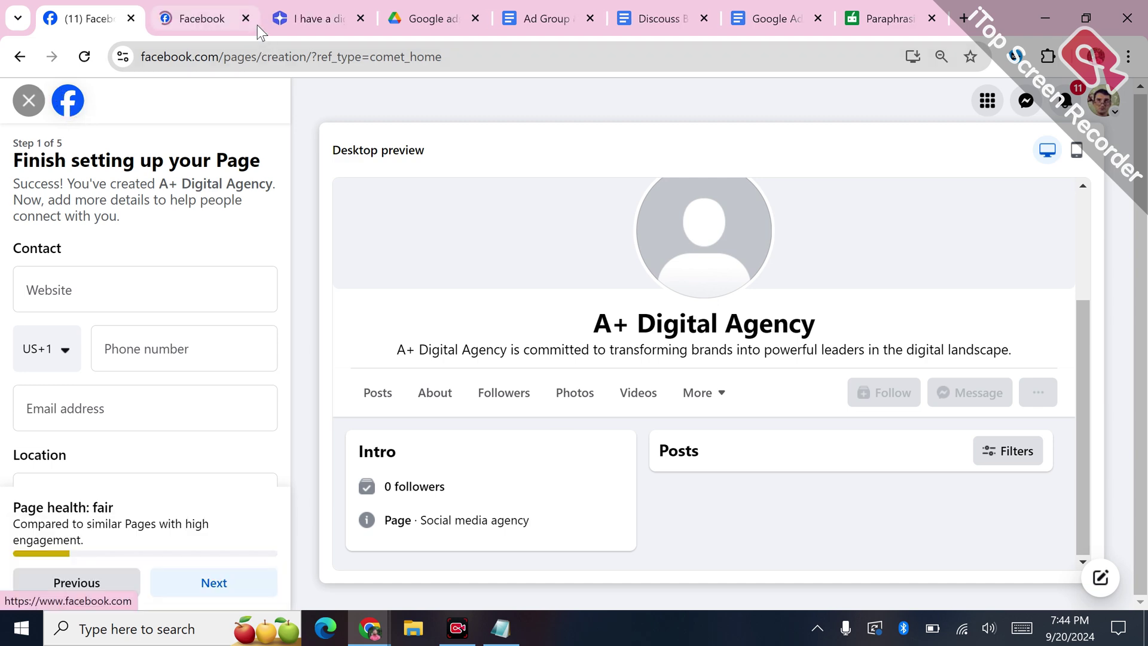
Start an improvement feedback report from Help & support, with logs included and area set to Pages
click(194, 21)
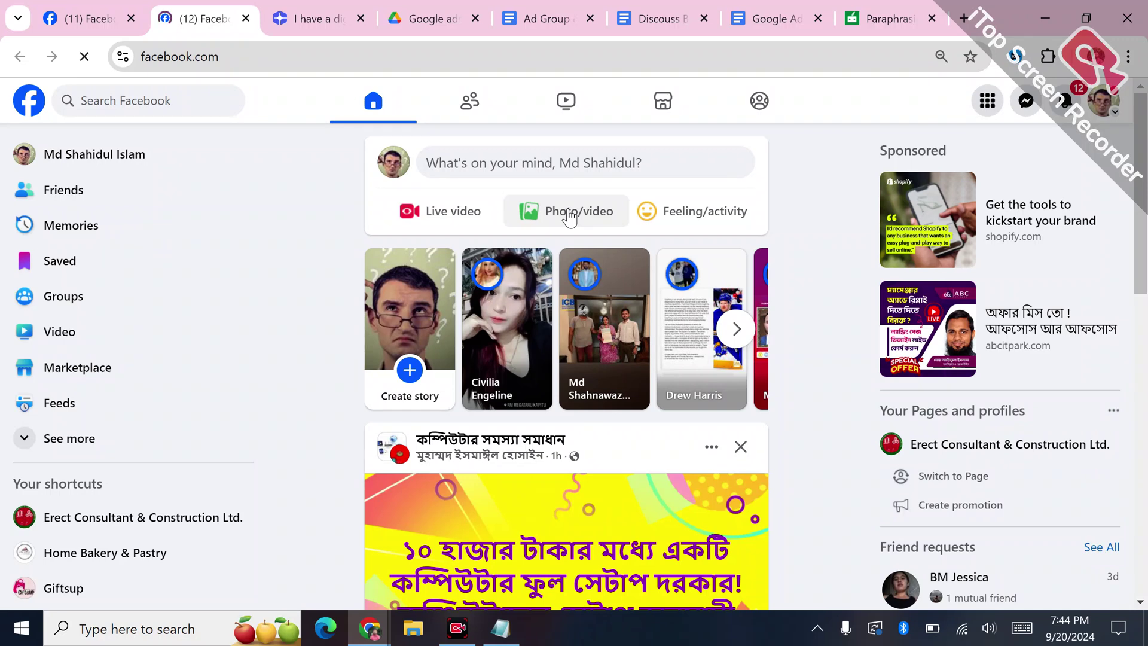
click(1099, 103)
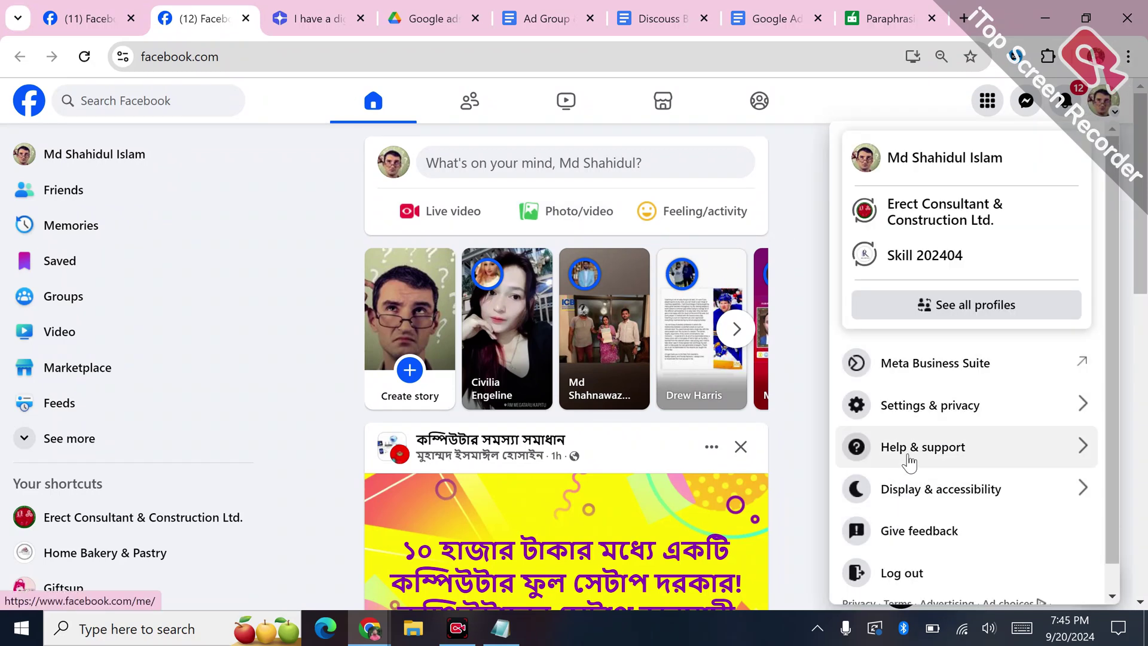
click(938, 454)
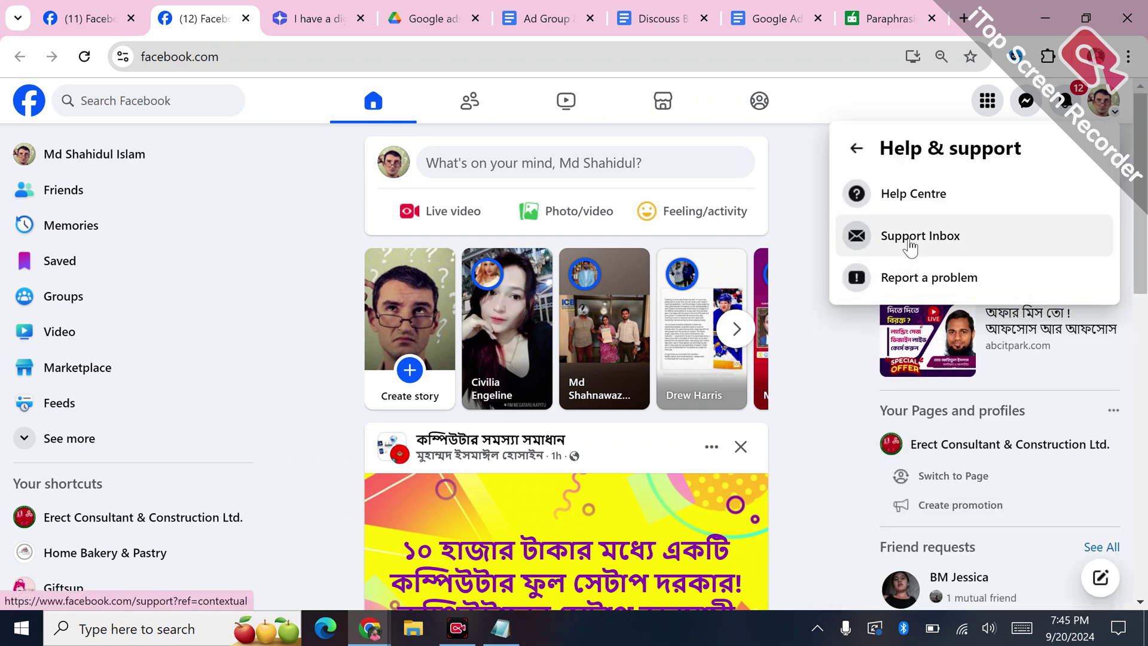
click(937, 280)
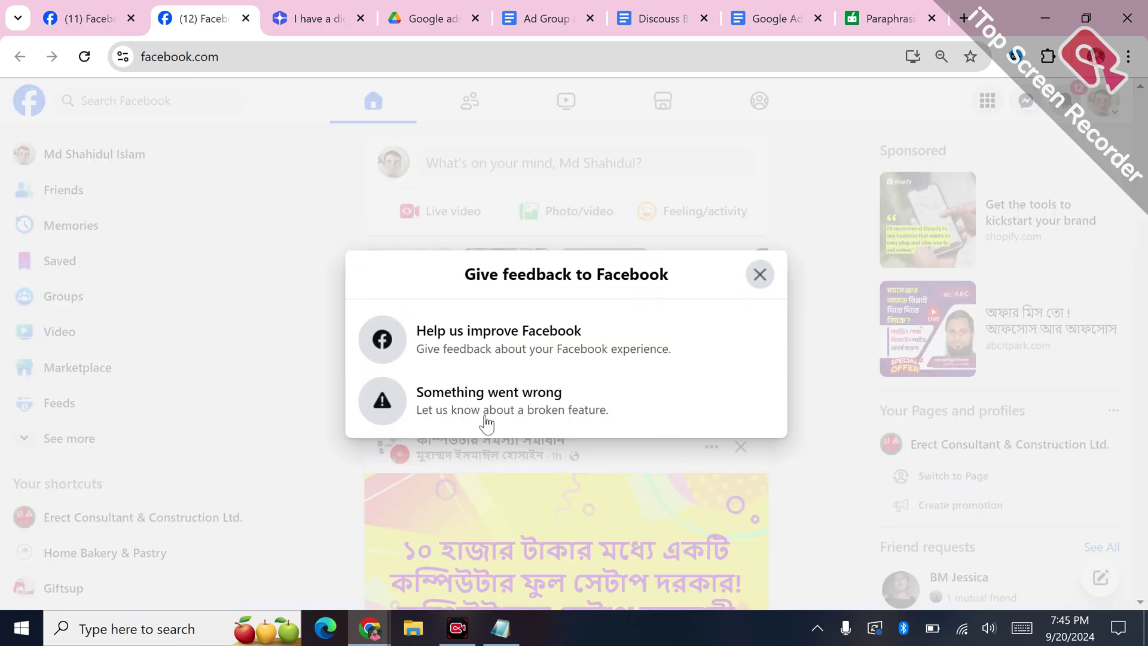
click(529, 340)
click(662, 456)
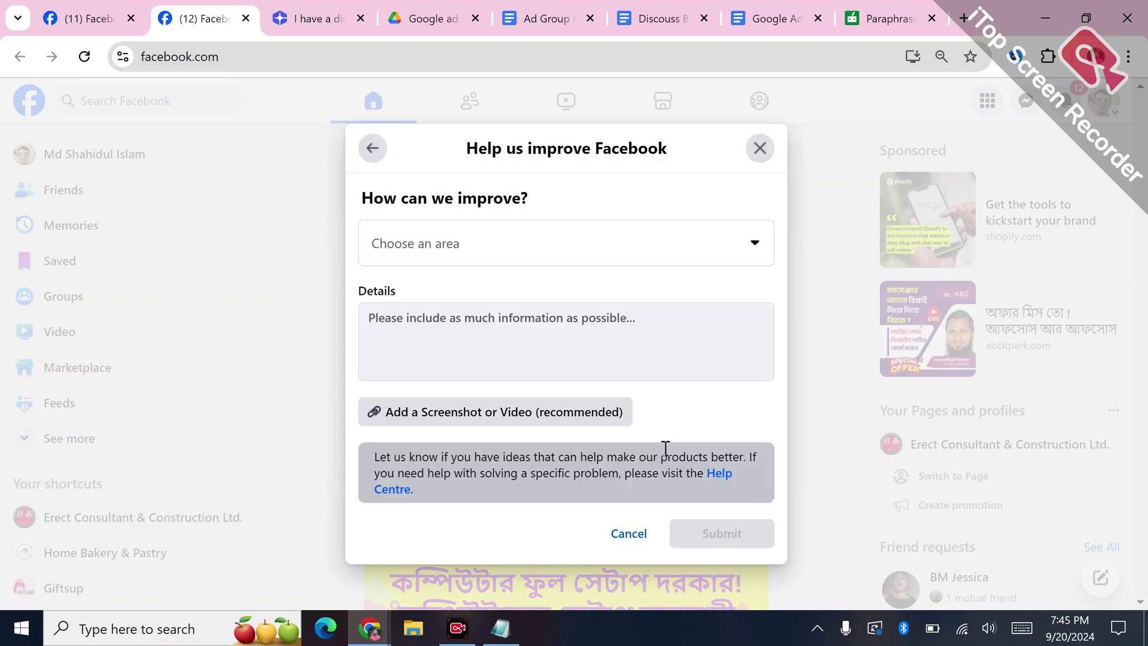
click(497, 243)
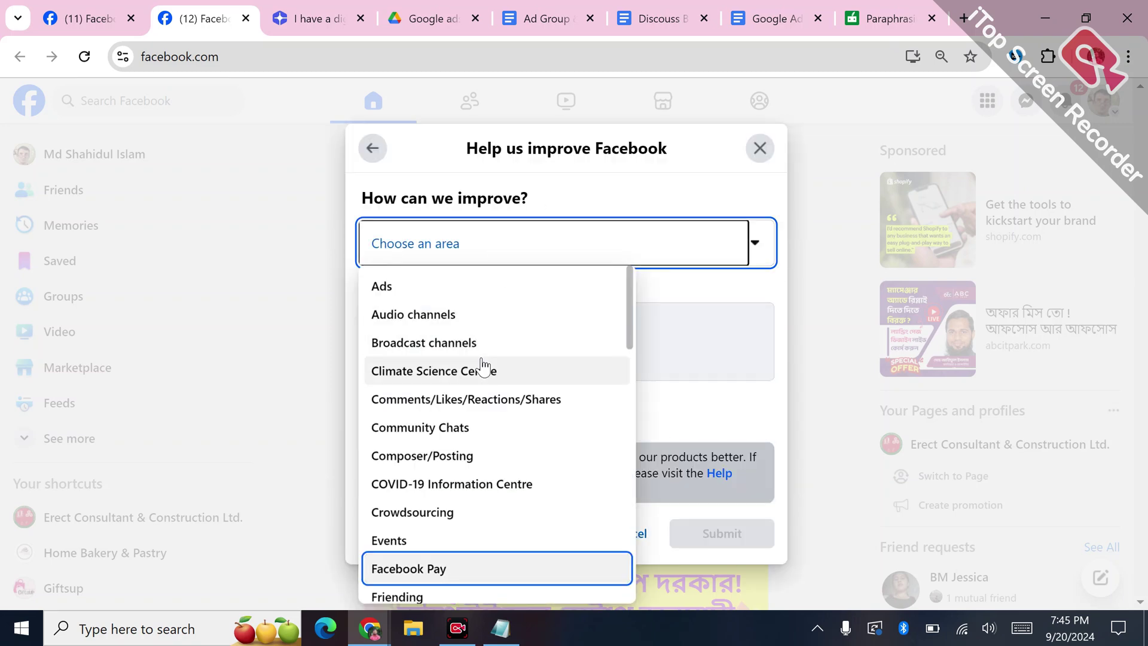
key(p)
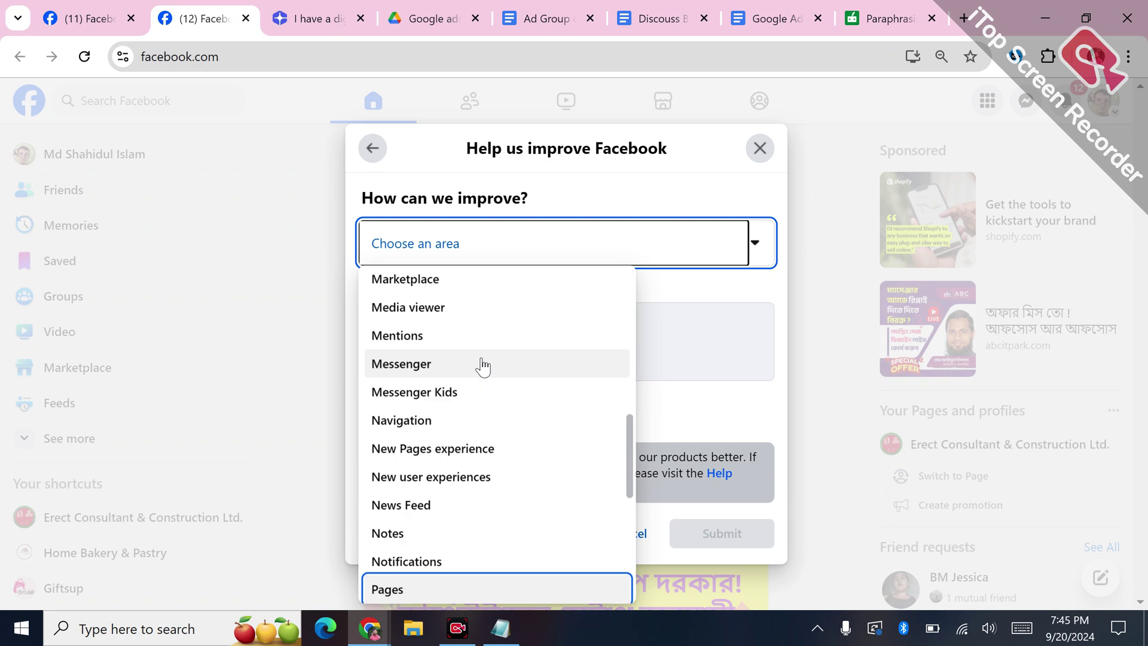
scroll(400, 574, down, 3)
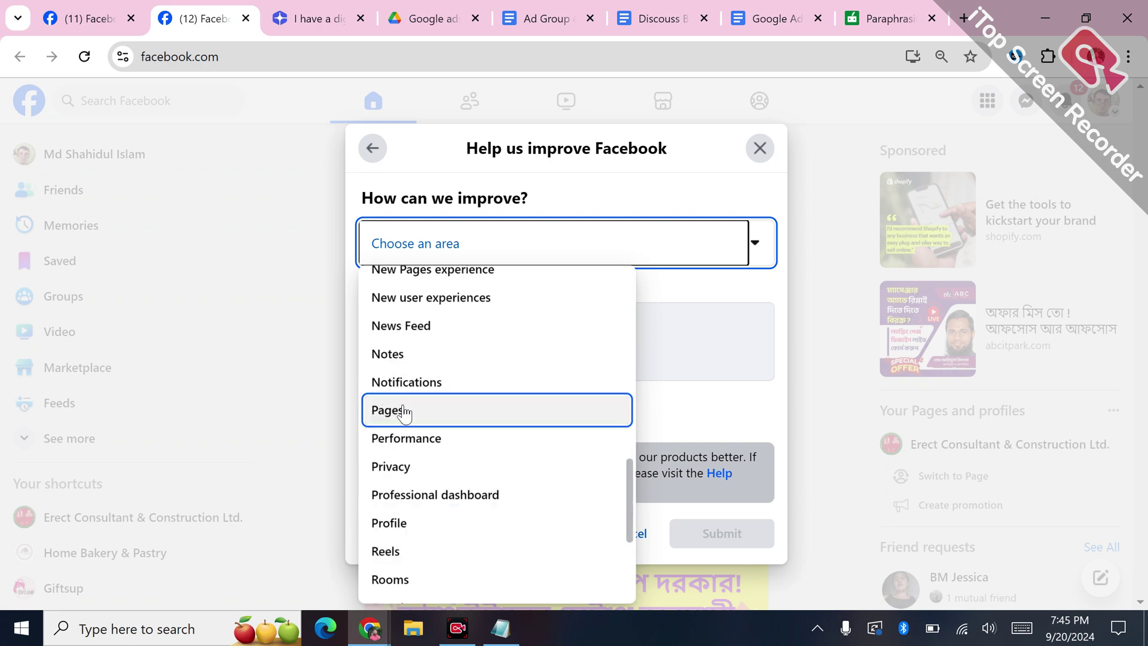
click(404, 413)
Leave the feedback details empty, close the form and discard the unsent feedback
drag(423, 251, 343, 246)
click(470, 318)
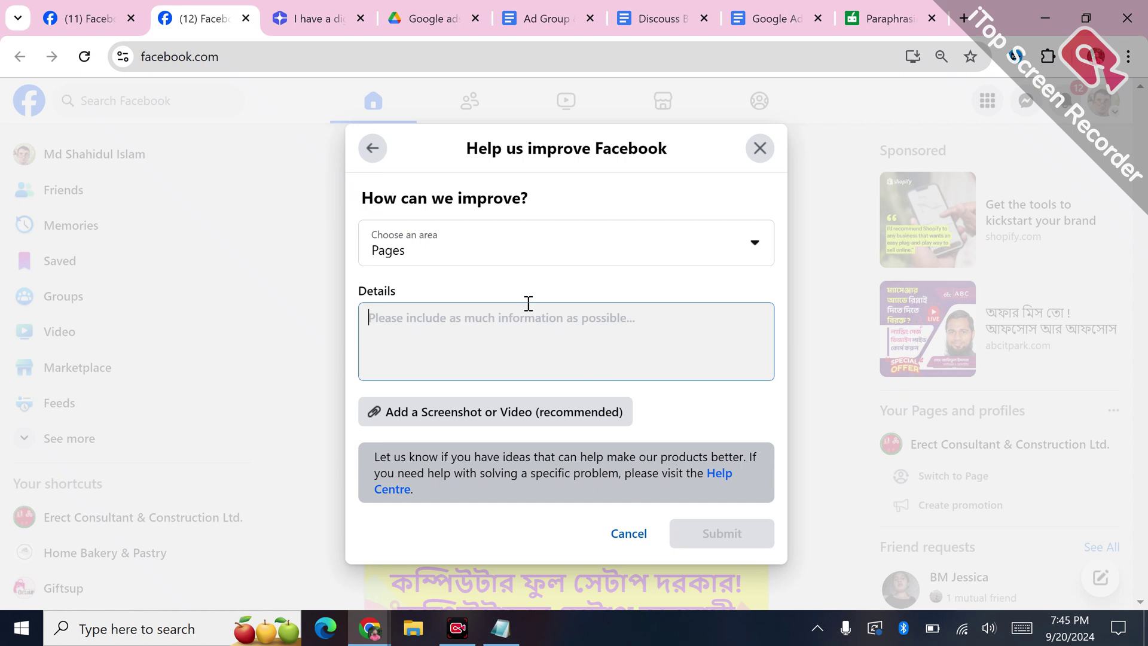
click(57, 20)
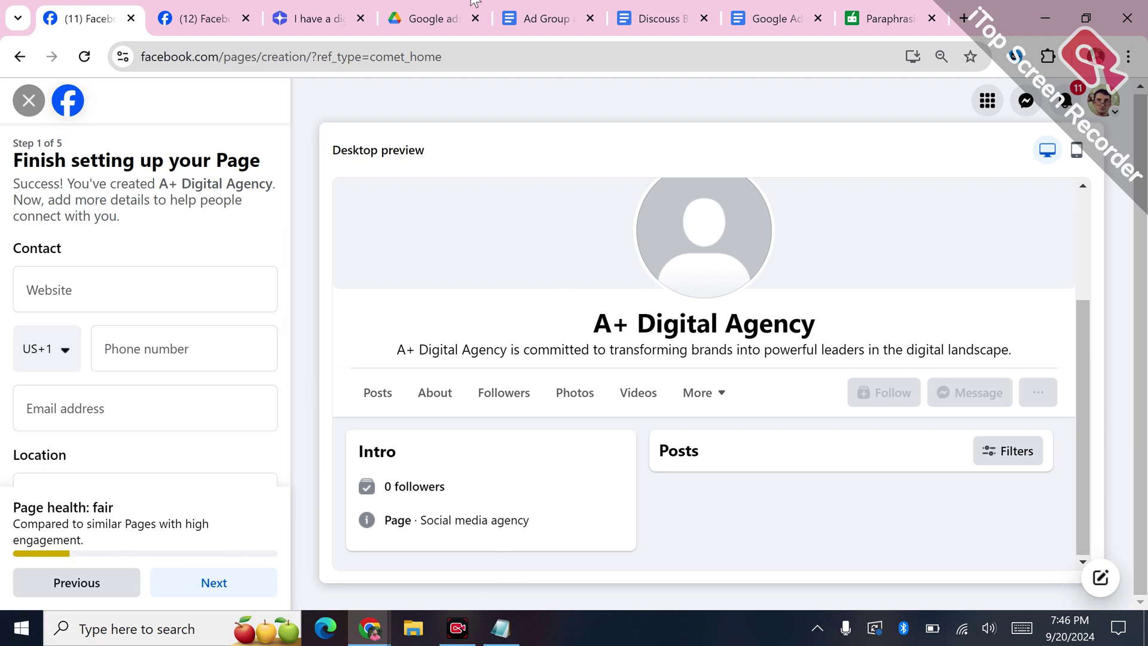
click(218, 16)
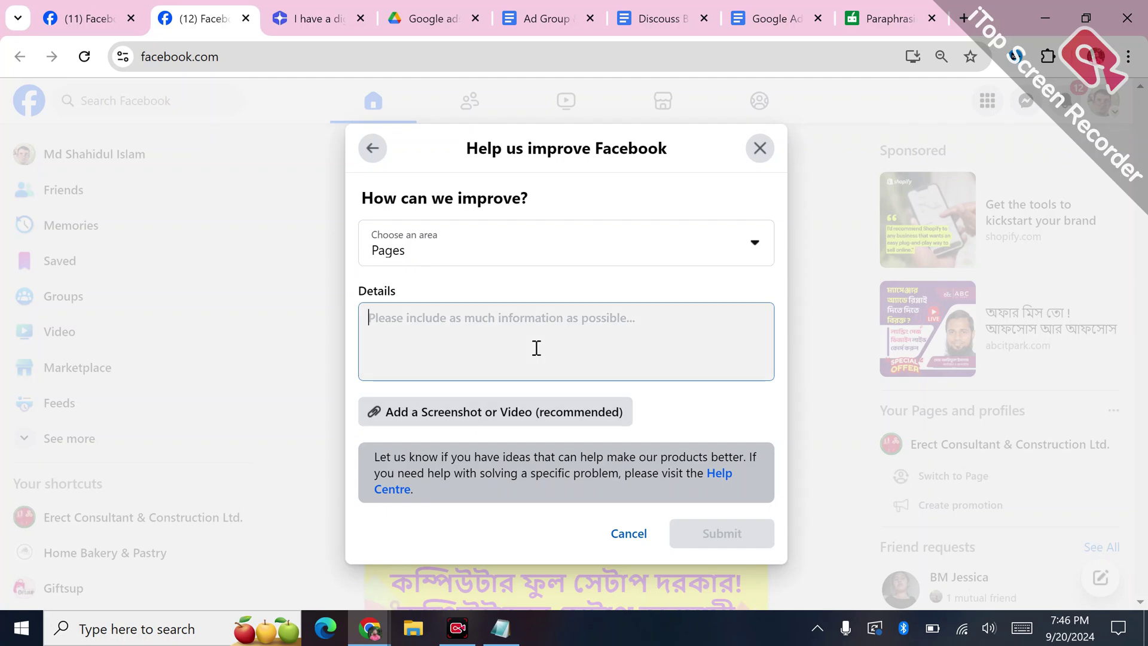
click(756, 153)
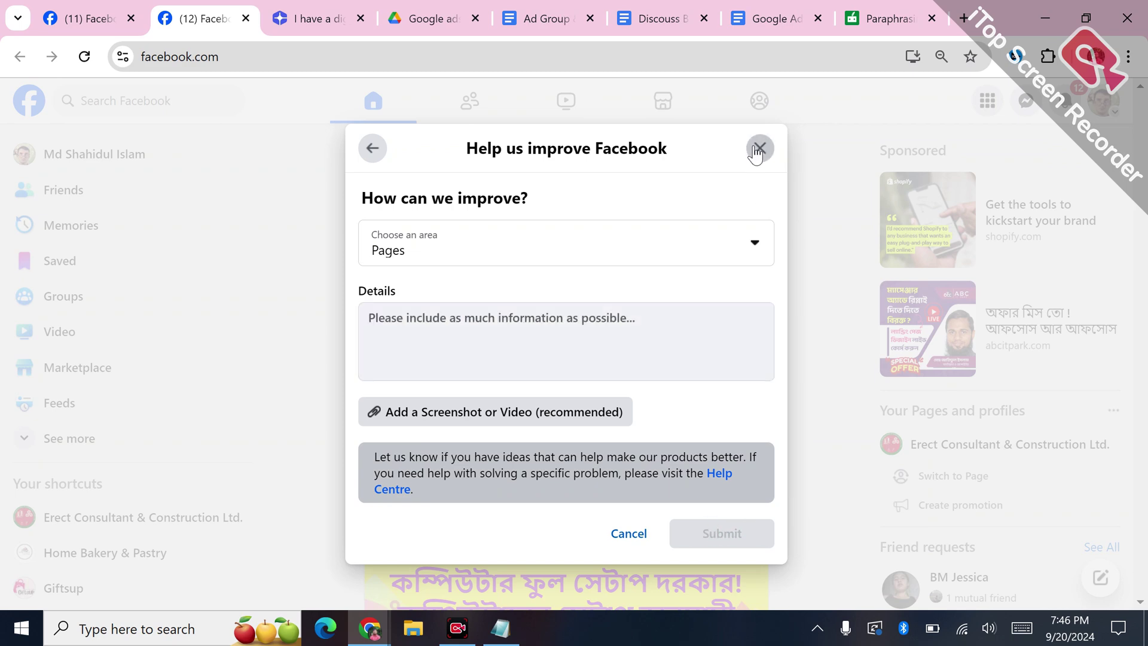
click(758, 150)
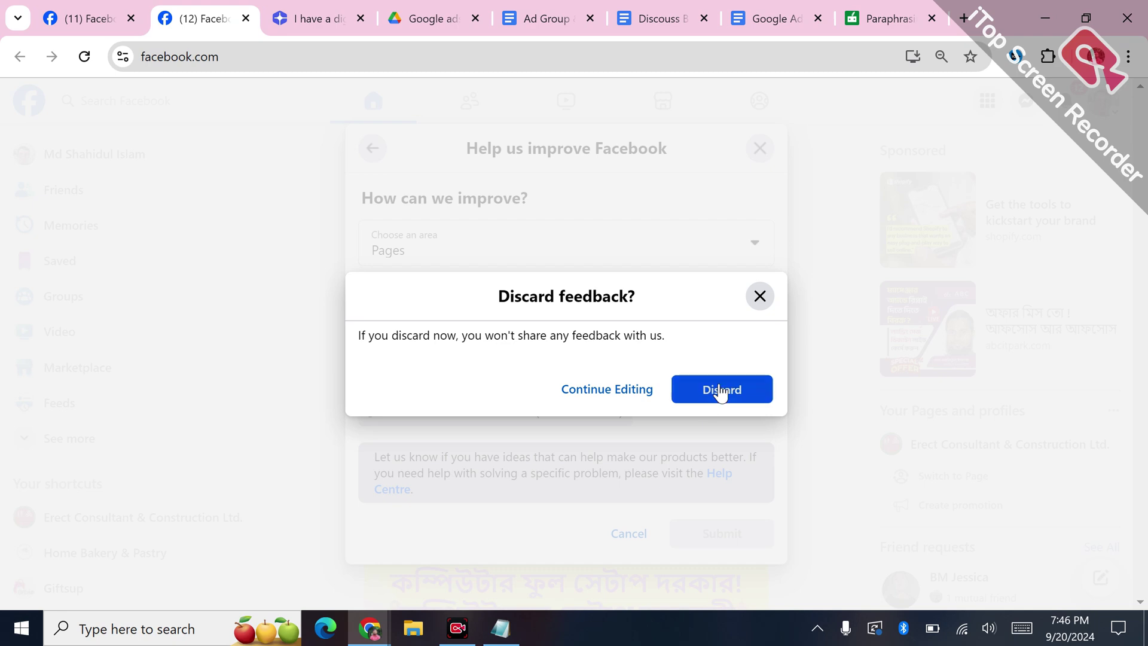
click(720, 389)
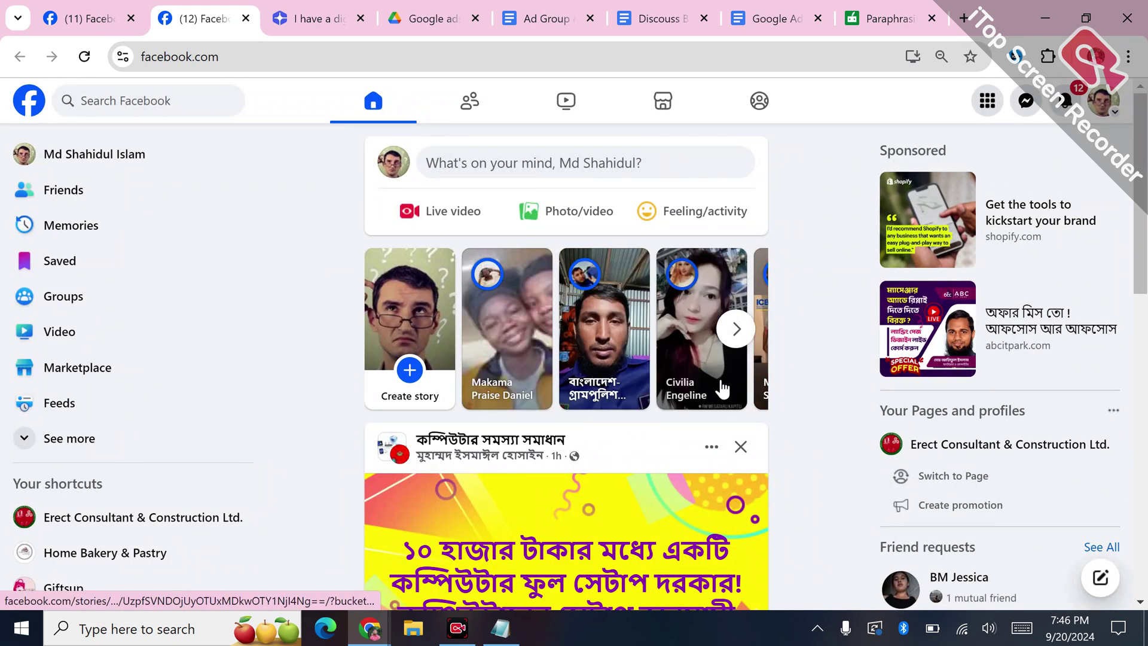
Open a second Report a problem feedback form and close it without submitting
click(1106, 103)
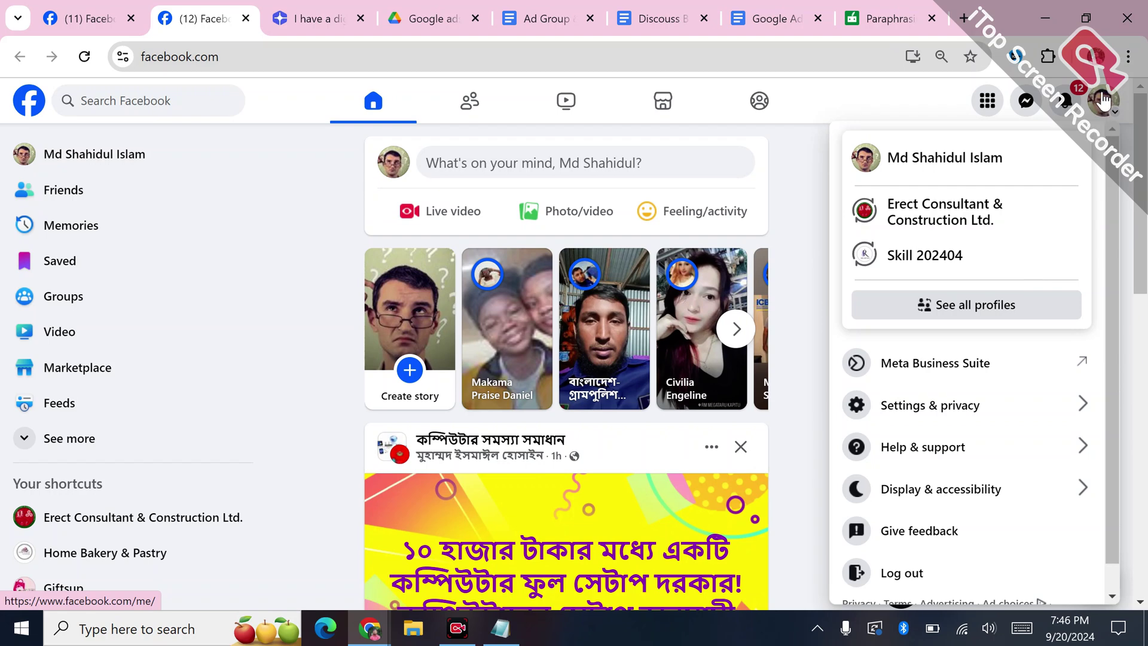
click(960, 450)
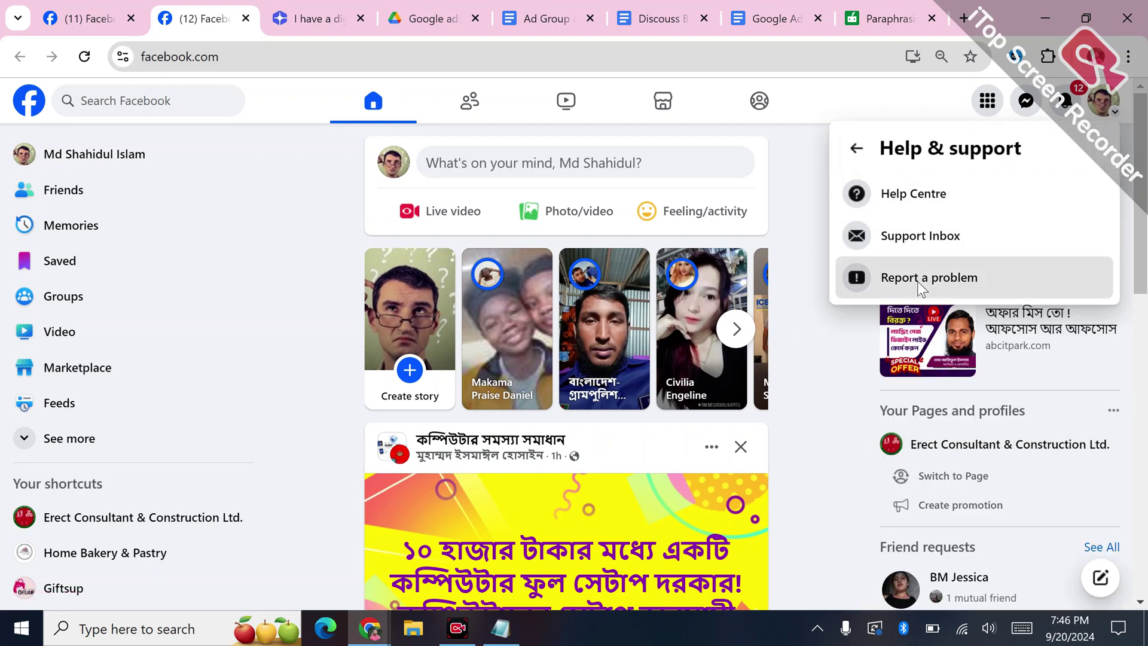
click(921, 281)
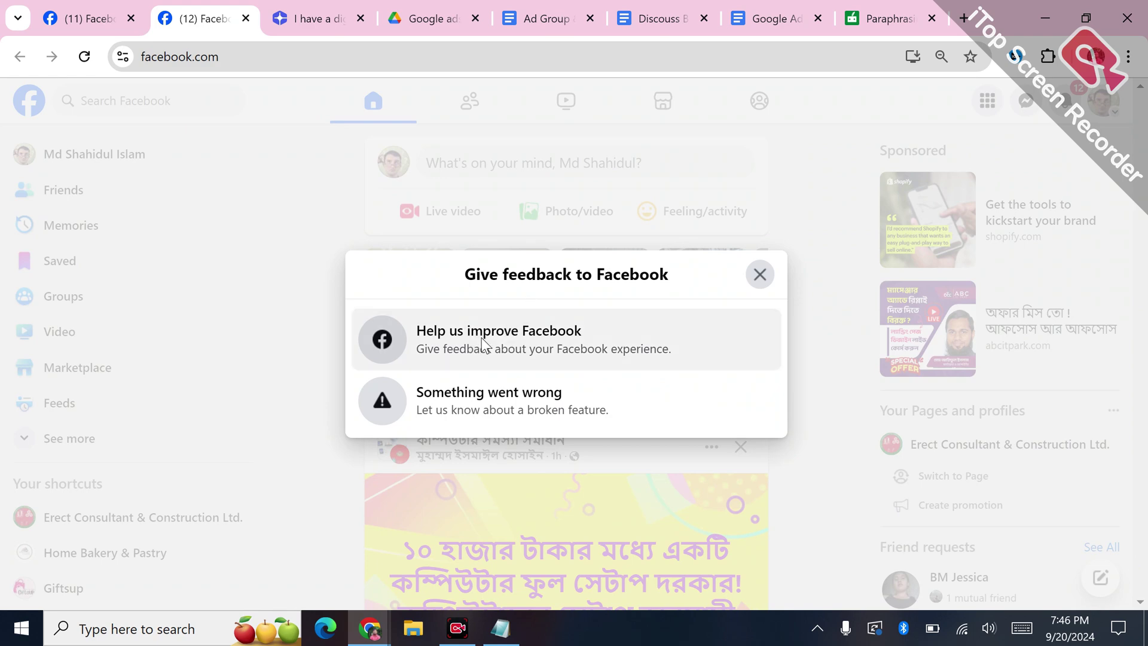
click(483, 345)
click(662, 452)
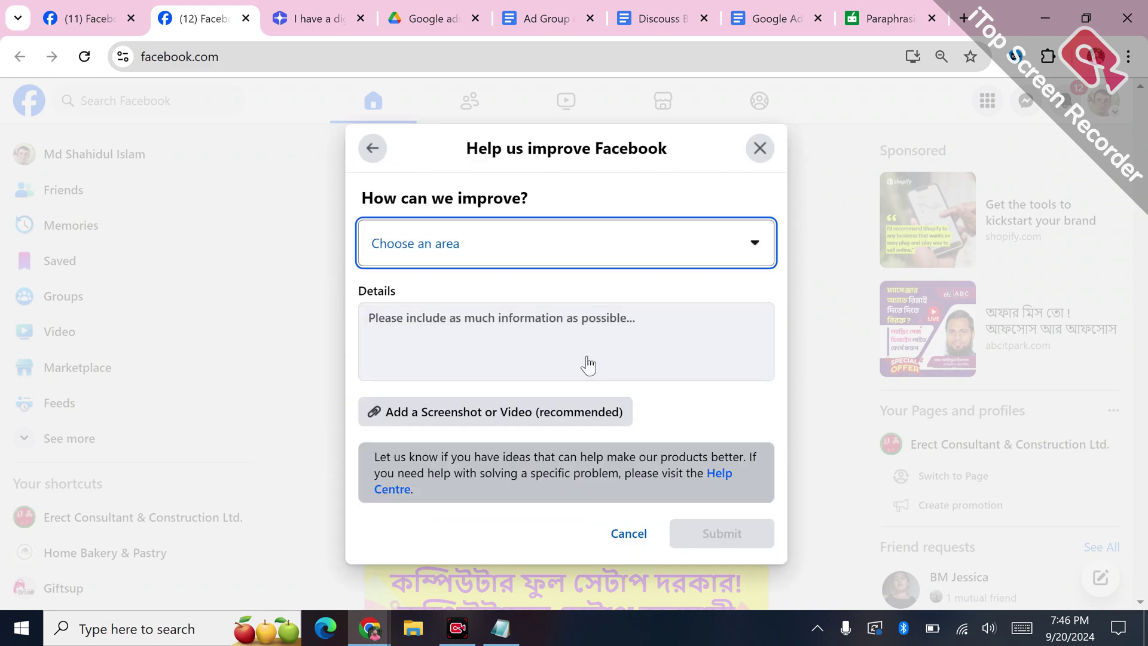
click(664, 243)
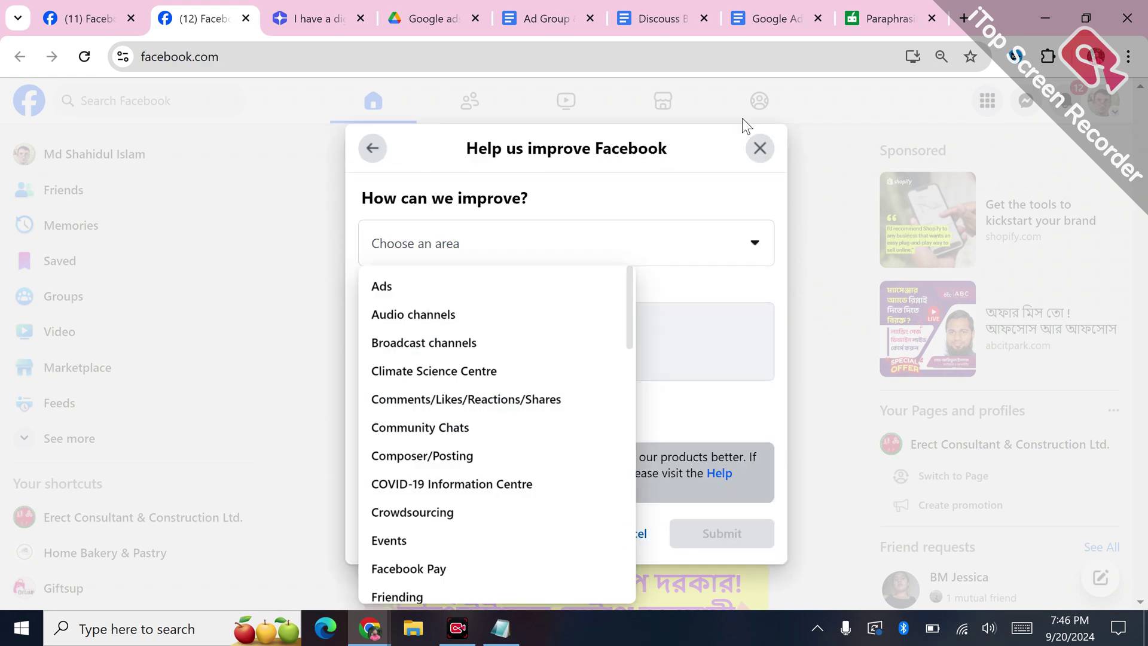
click(756, 153)
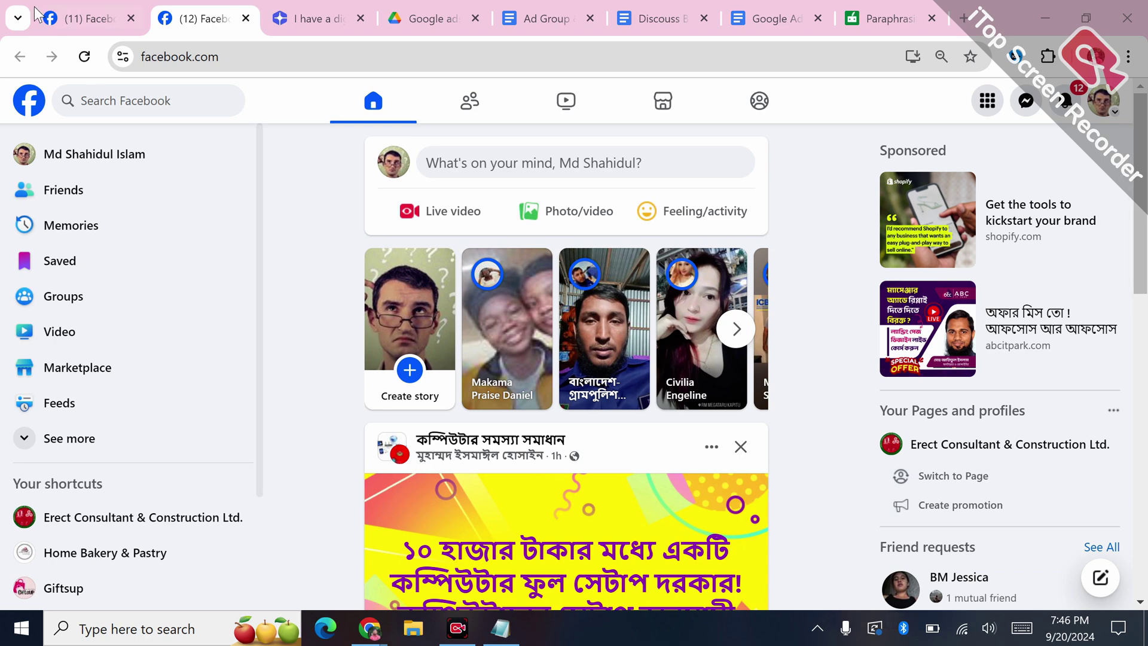
Return to the Page setup's website field, then bring the Fiverr search results window forward
click(59, 4)
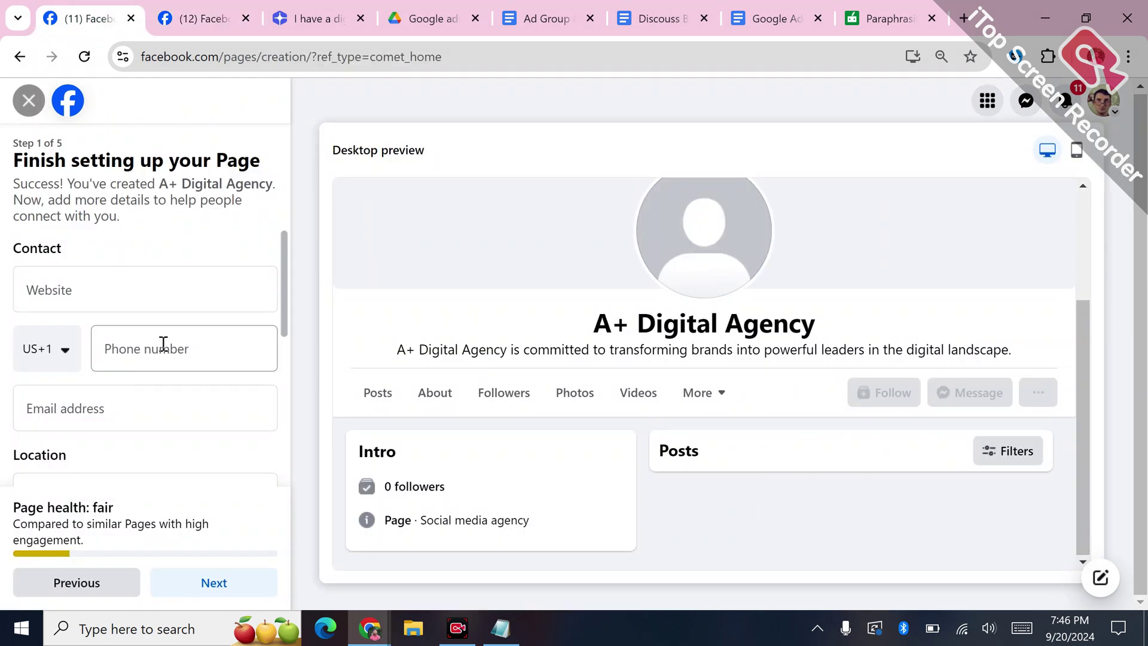
click(108, 274)
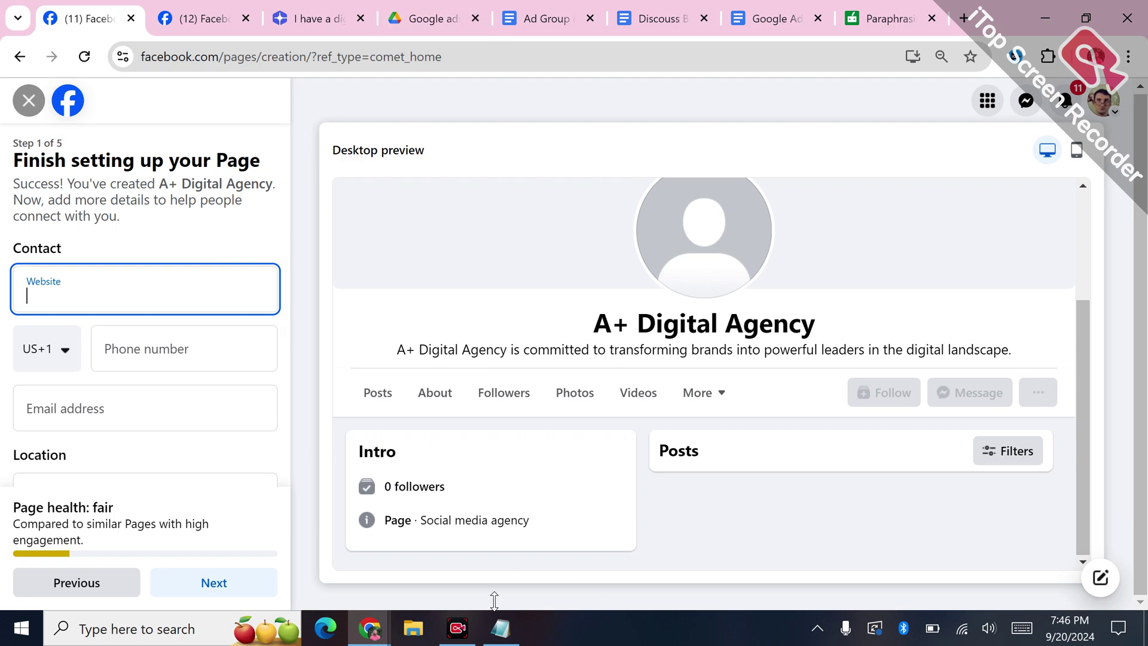
click(370, 628)
click(443, 544)
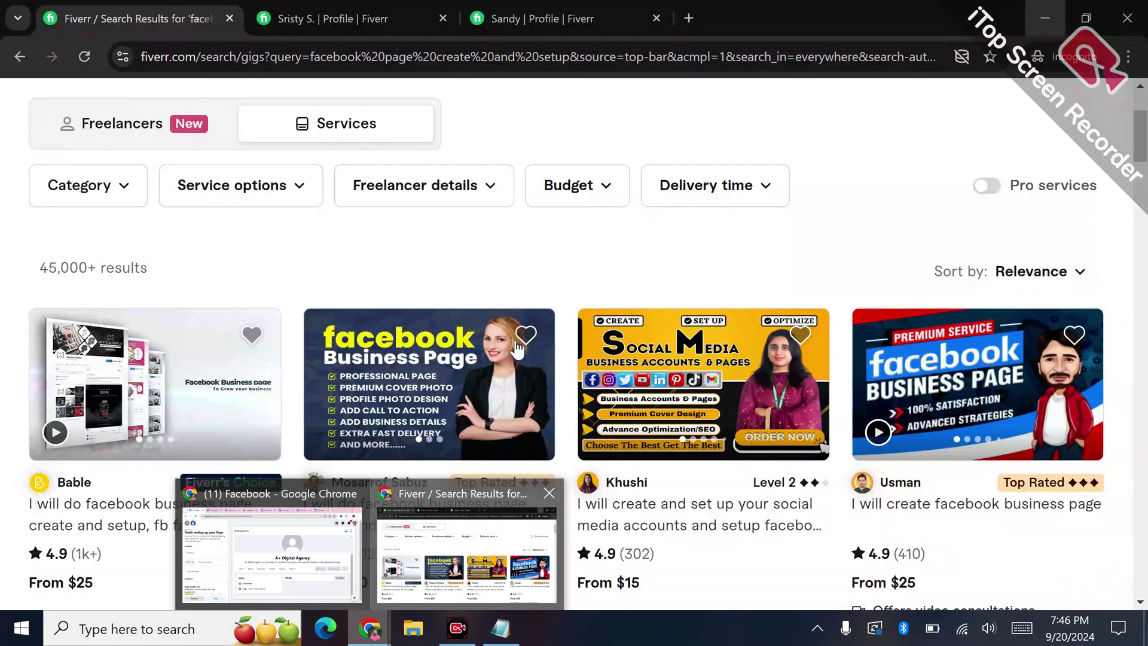
scroll(480, 359, up, 2)
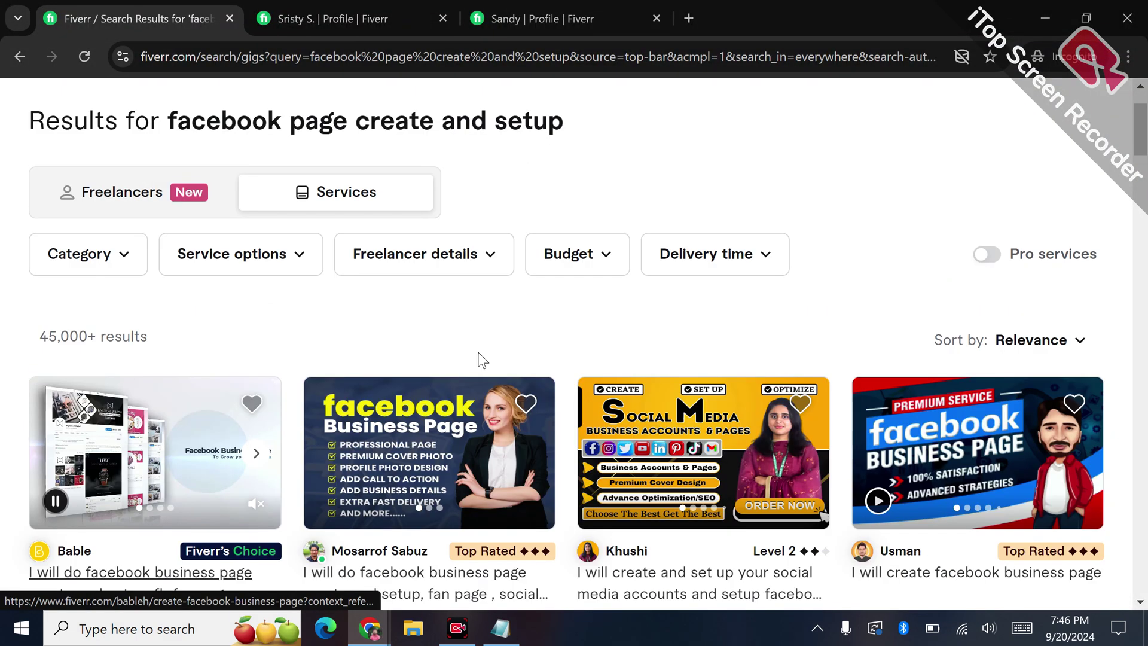
scroll(640, 508, down, 2)
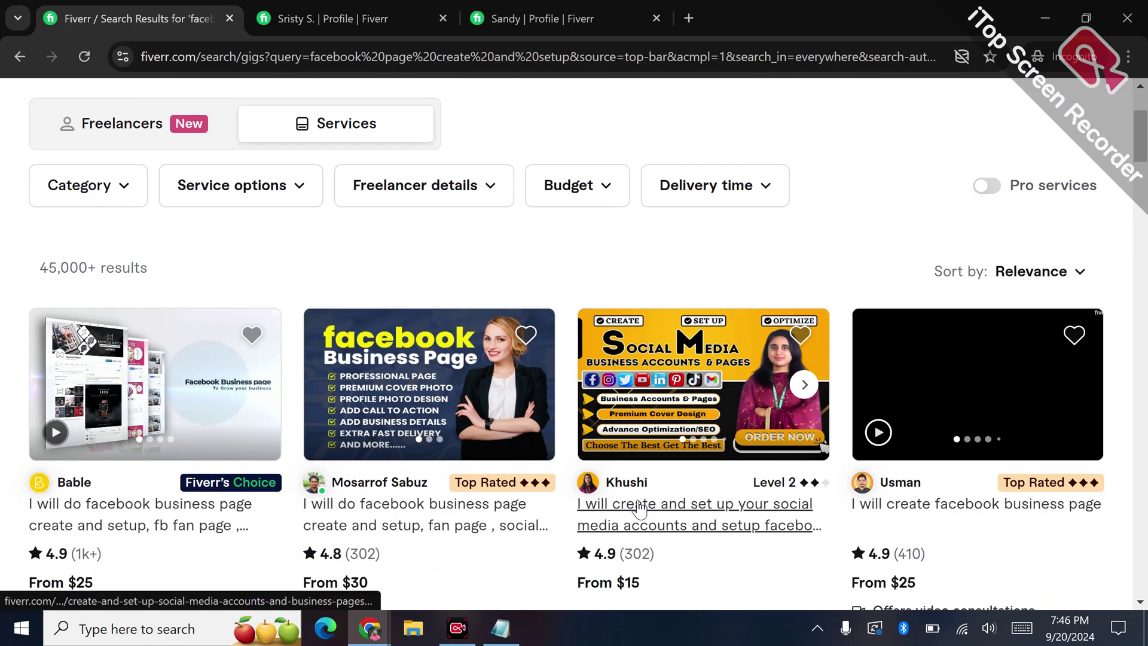
scroll(639, 507, up, 3)
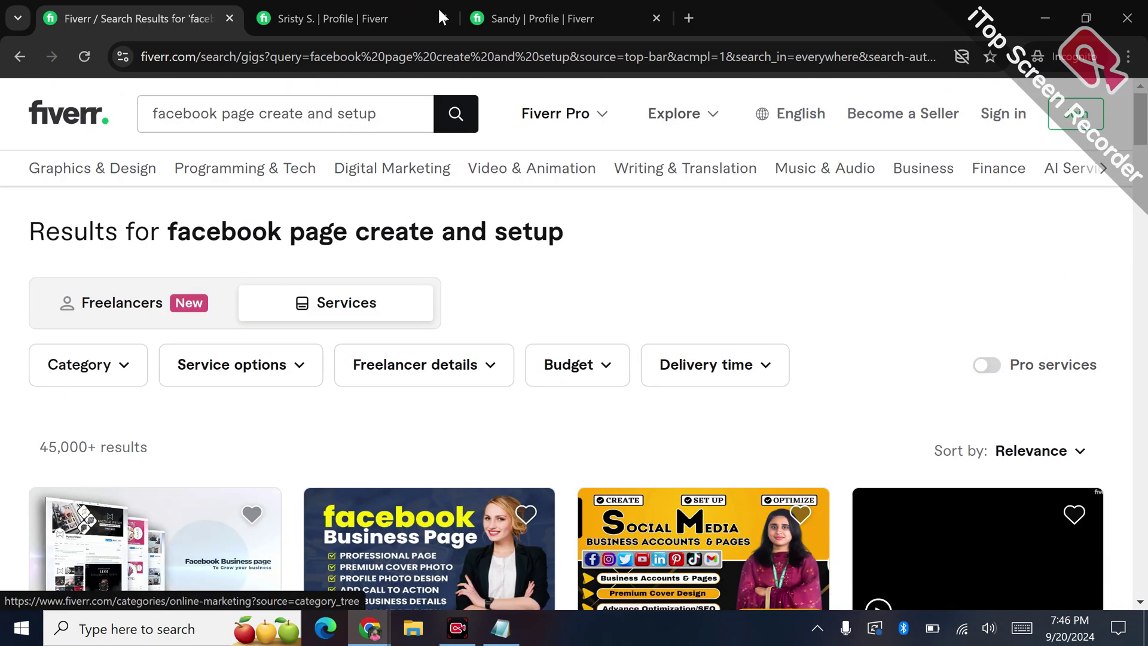
click(350, 17)
scroll(431, 359, down, 3)
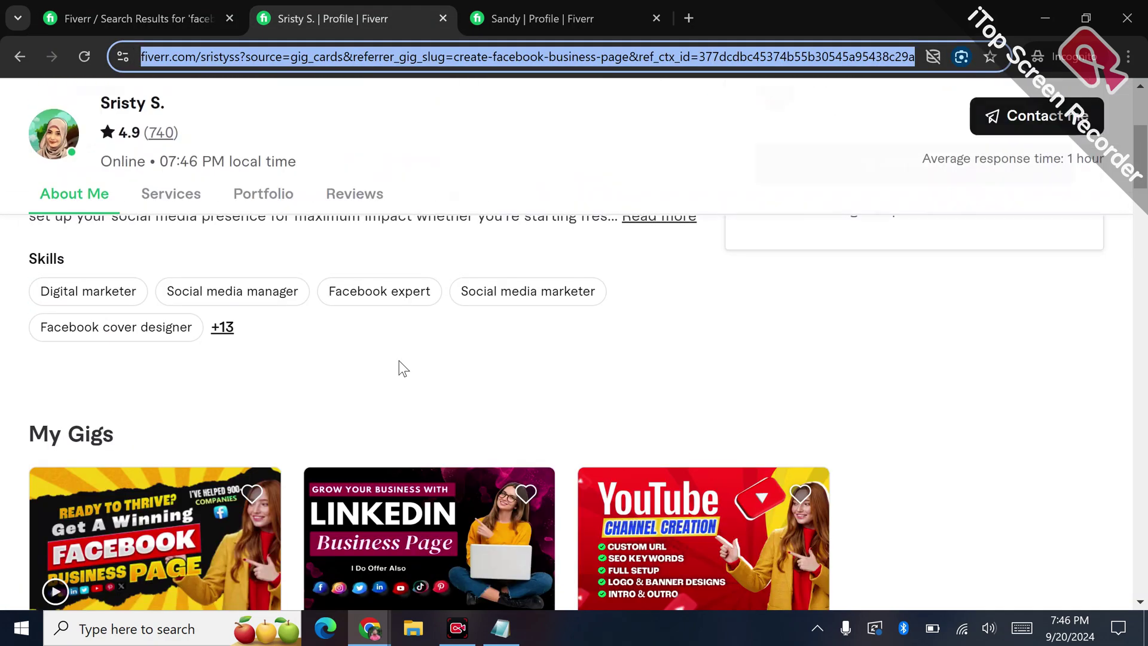
scroll(442, 346, down, 1)
scroll(443, 350, down, 3)
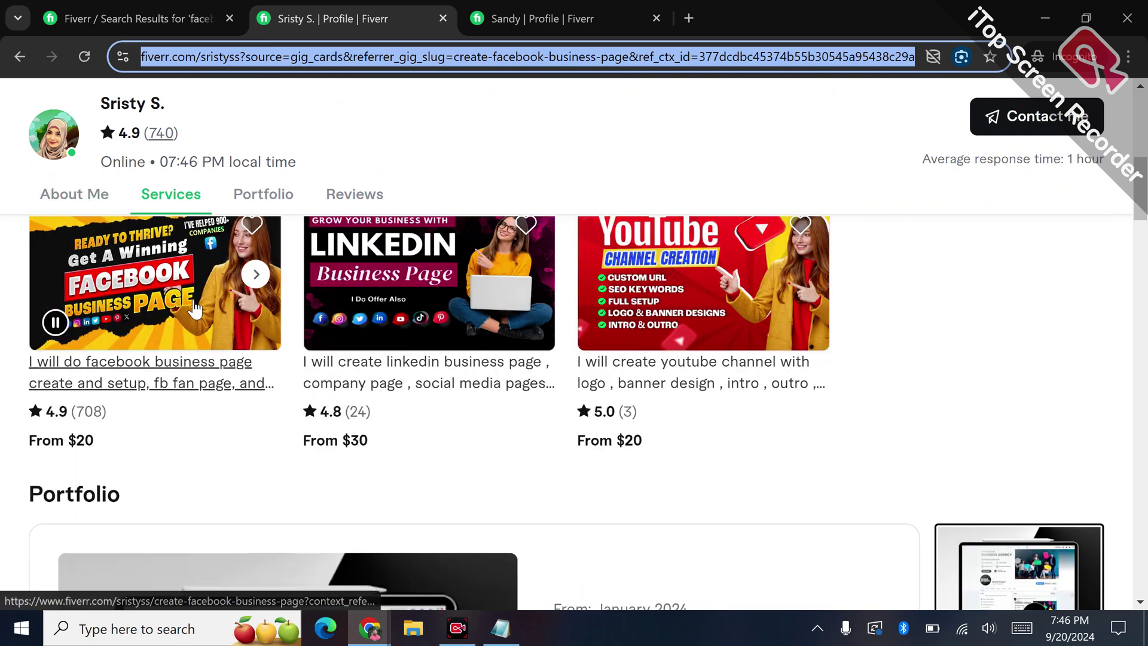
click(513, 12)
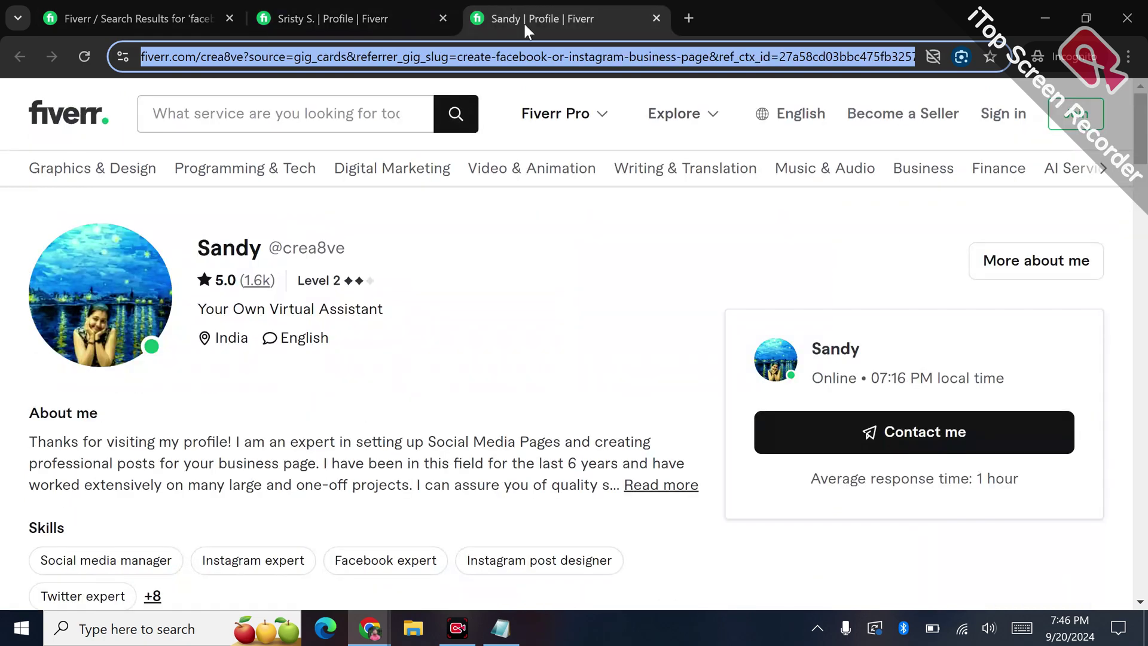
scroll(622, 418, down, 1)
click(657, 396)
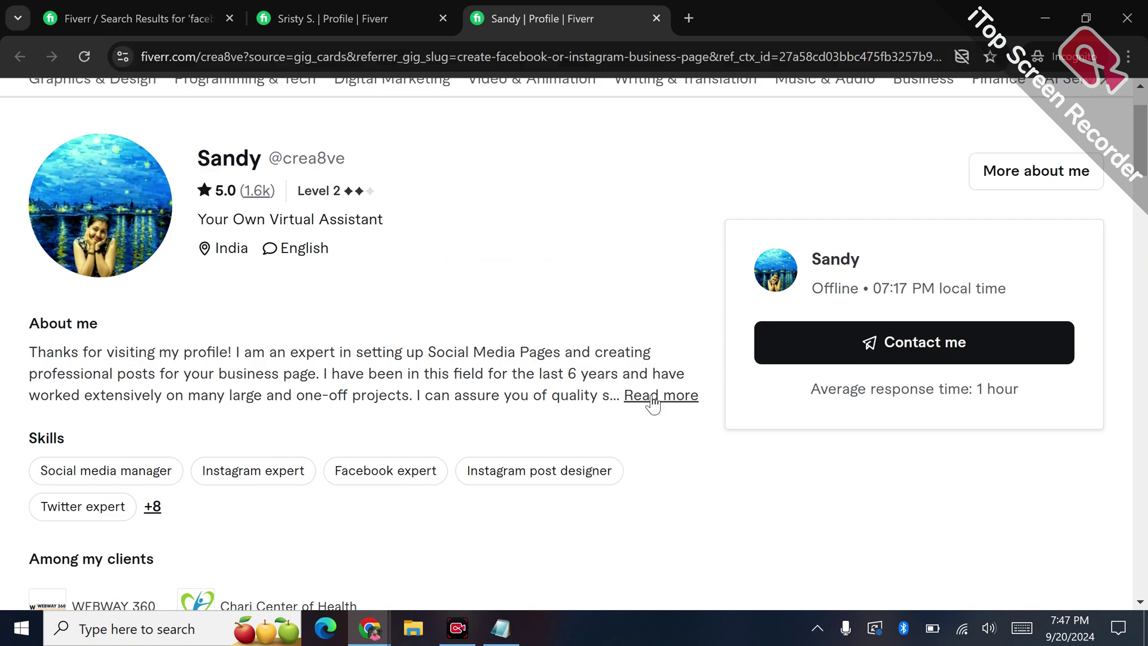
scroll(659, 401, down, 5)
scroll(659, 399, down, 4)
scroll(659, 399, up, 10)
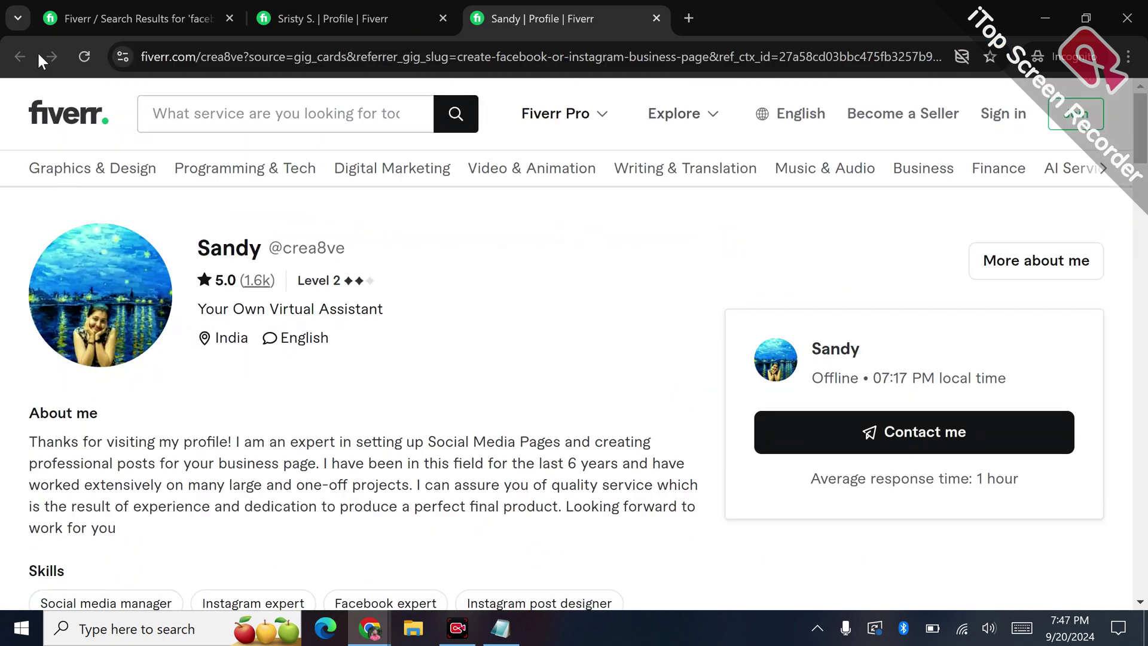
click(331, 12)
scroll(245, 262, up, 4)
scroll(245, 262, up, 5)
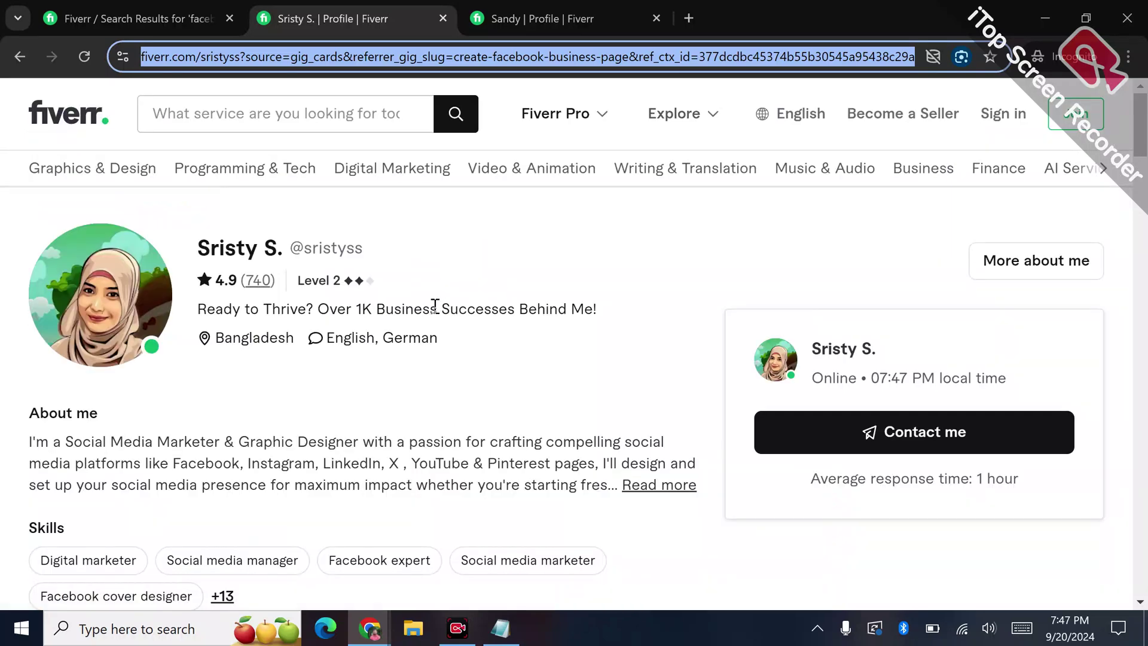
drag(30, 445, 183, 442)
click(276, 453)
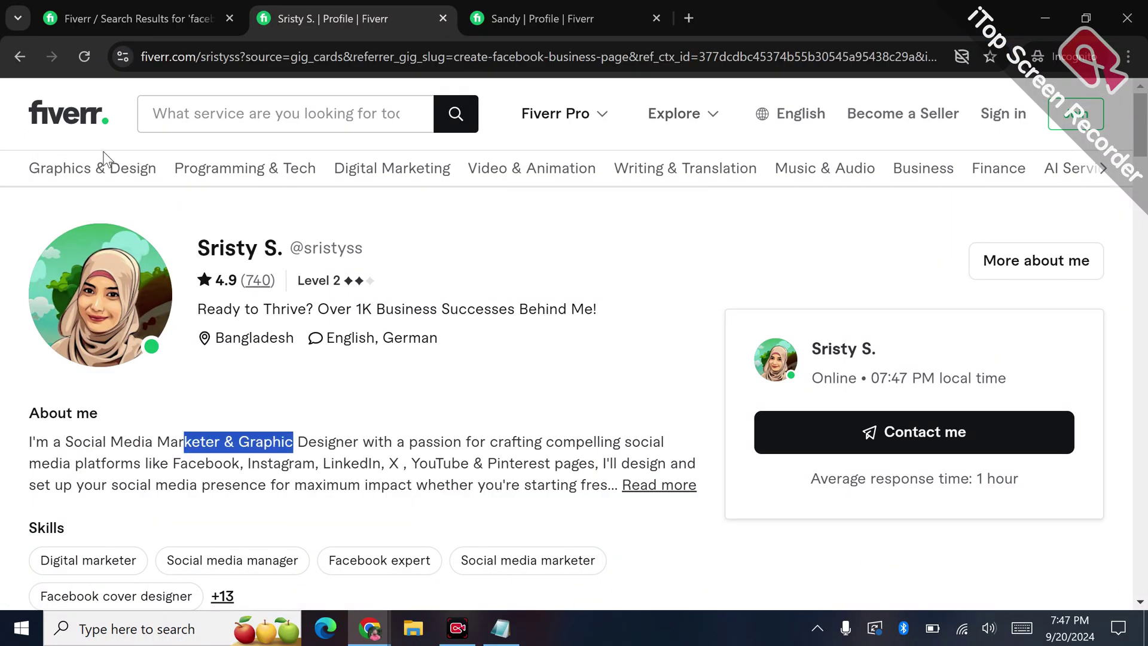
click(132, 15)
scroll(551, 410, down, 8)
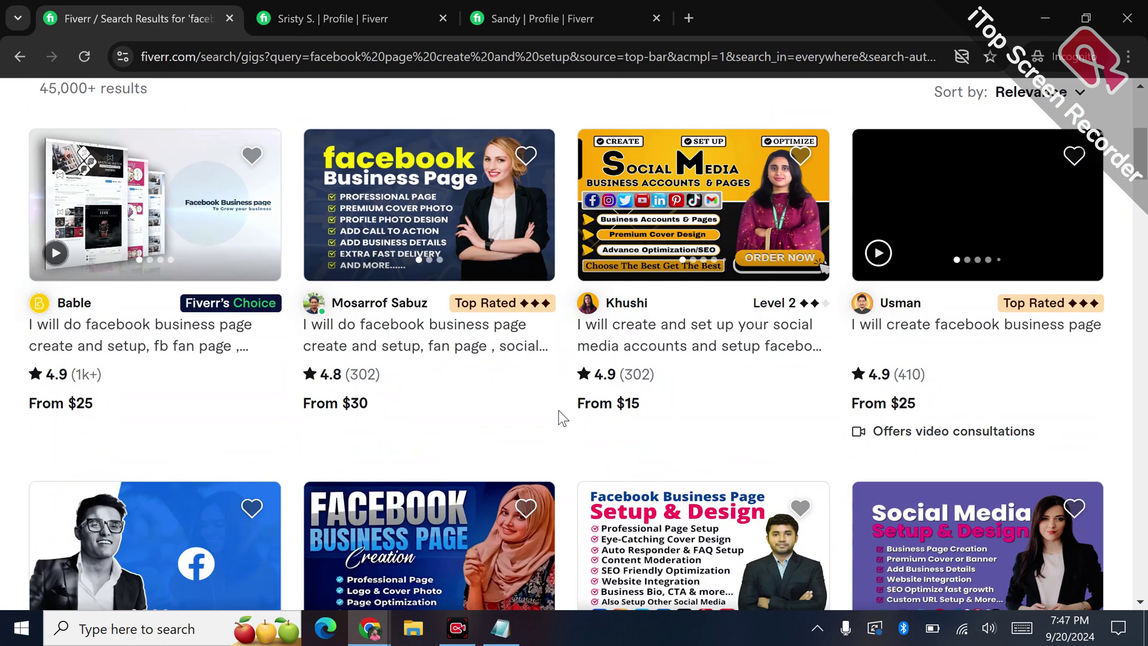
scroll(239, 299, up, 3)
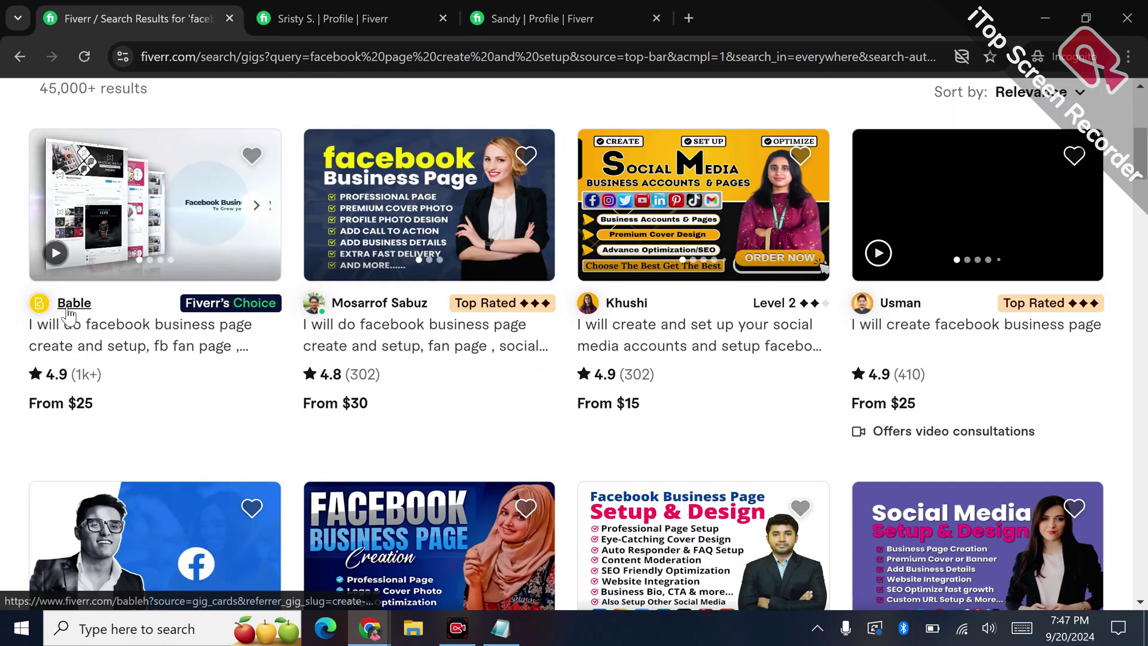
click(72, 304)
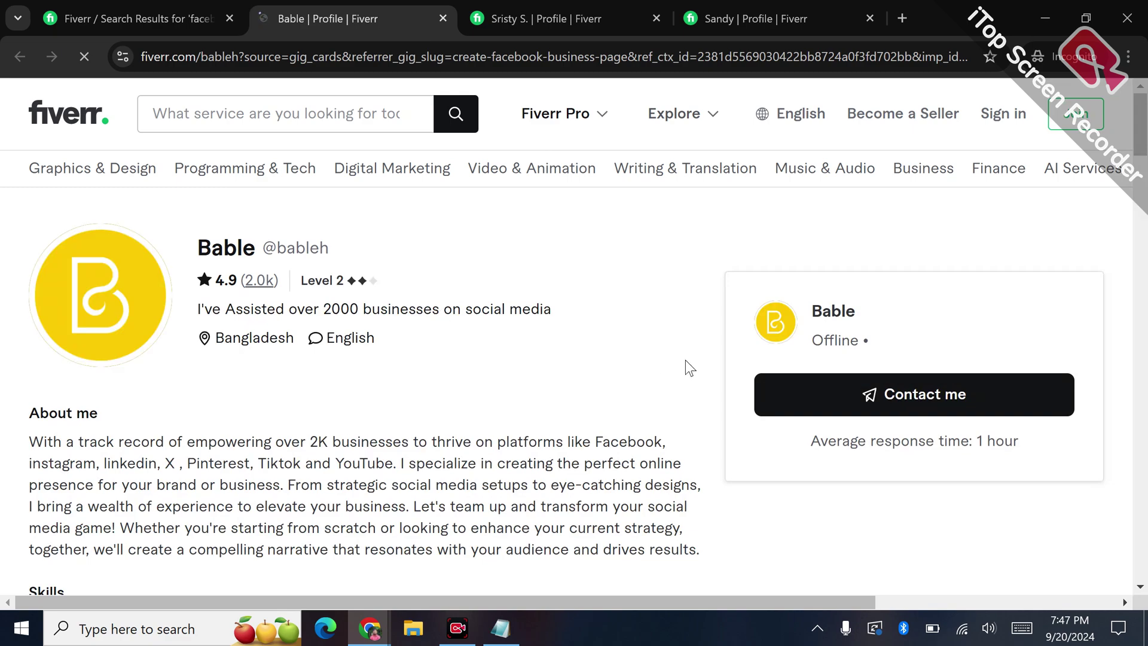
scroll(669, 365, down, 8)
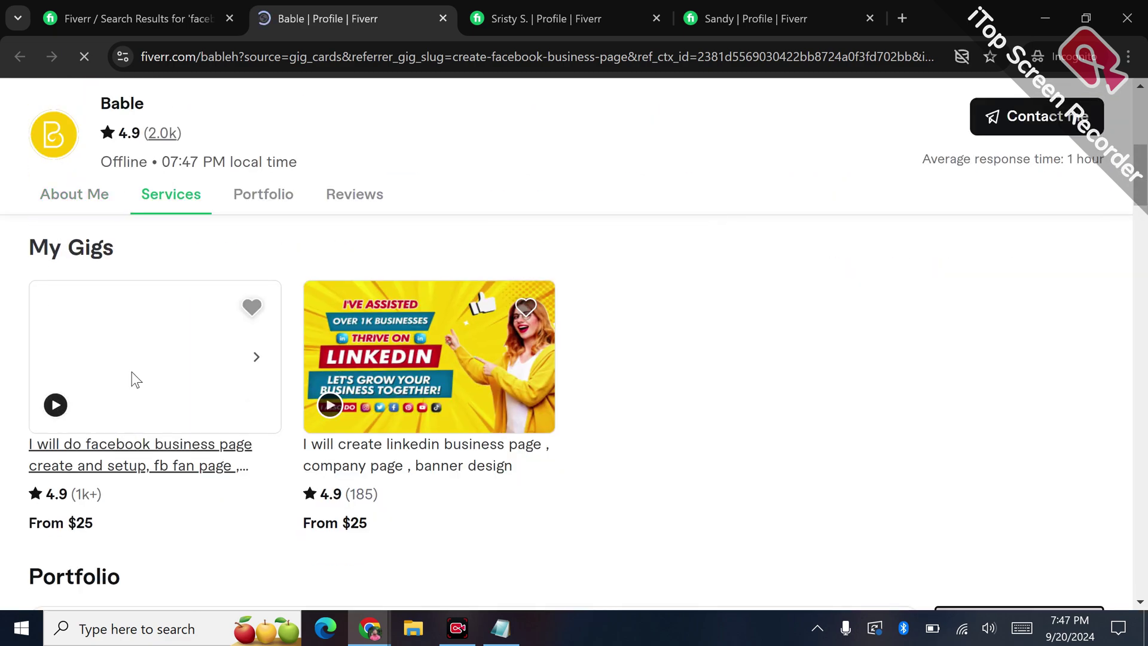
click(124, 378)
scroll(753, 354, down, 10)
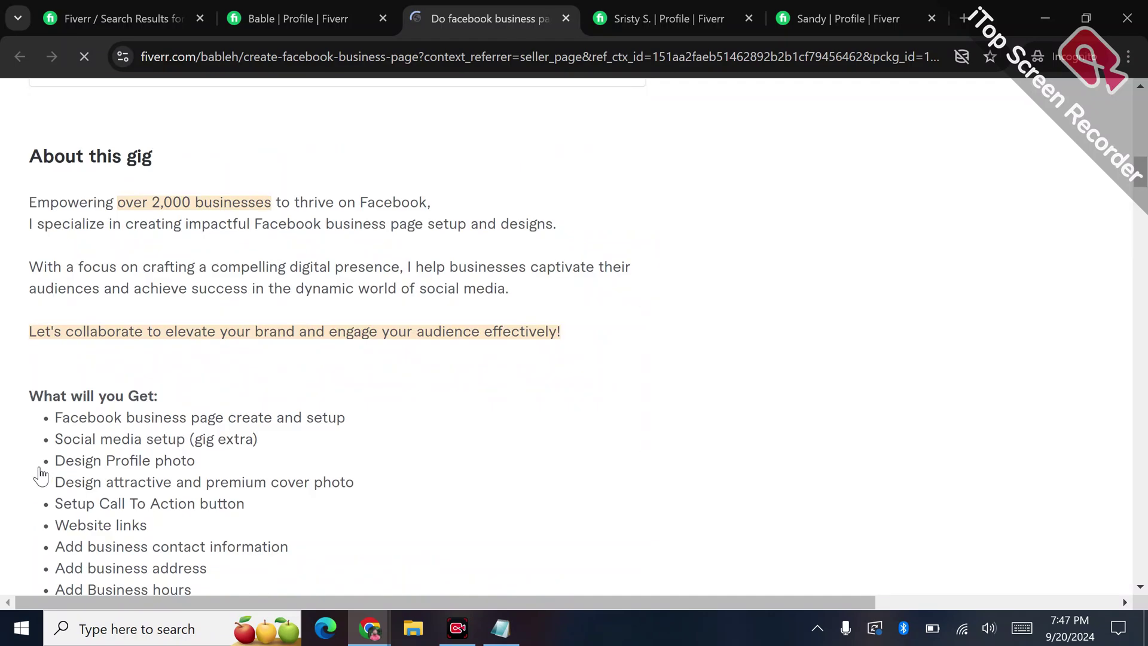
drag(54, 418, 365, 418)
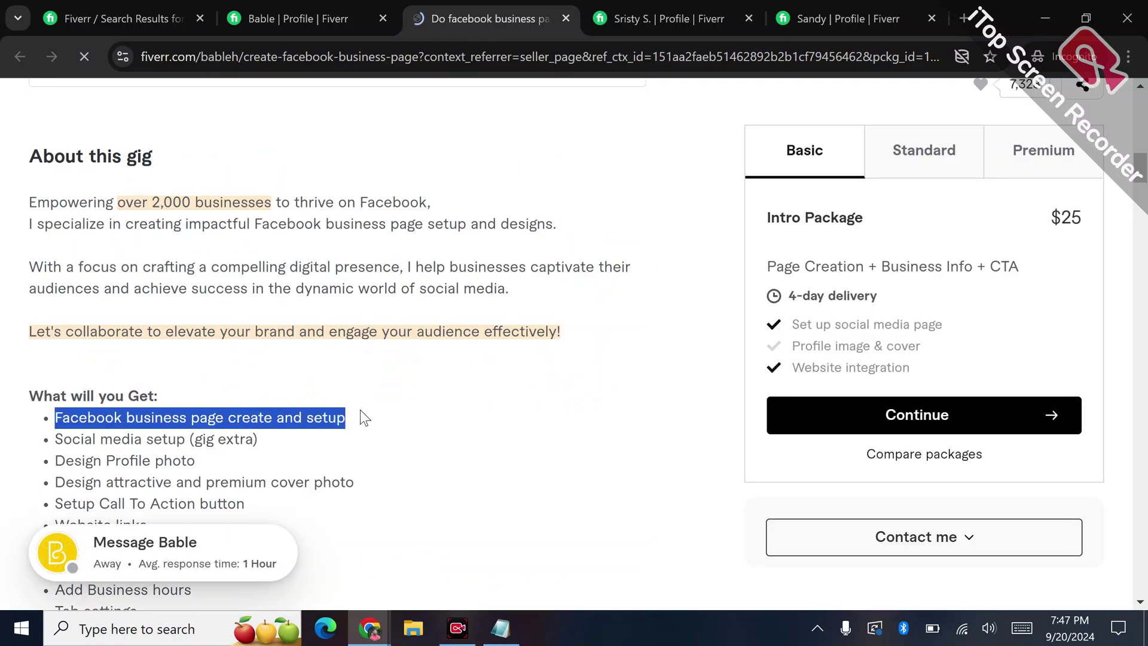
scroll(239, 419, down, 1)
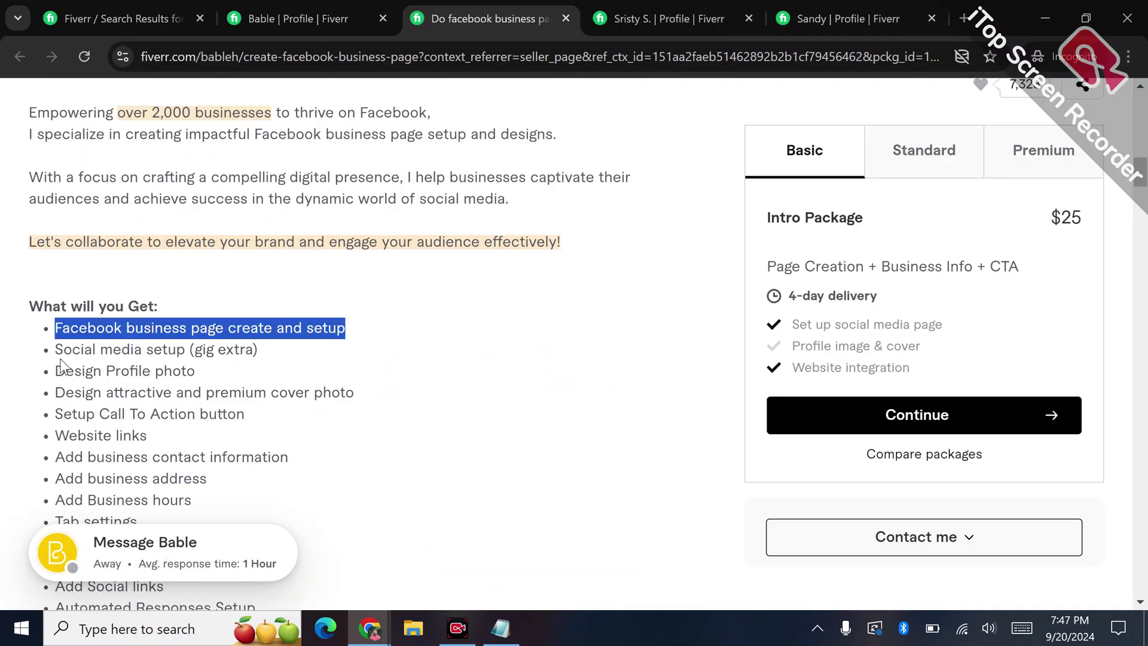
click(48, 345)
drag(47, 346, 280, 358)
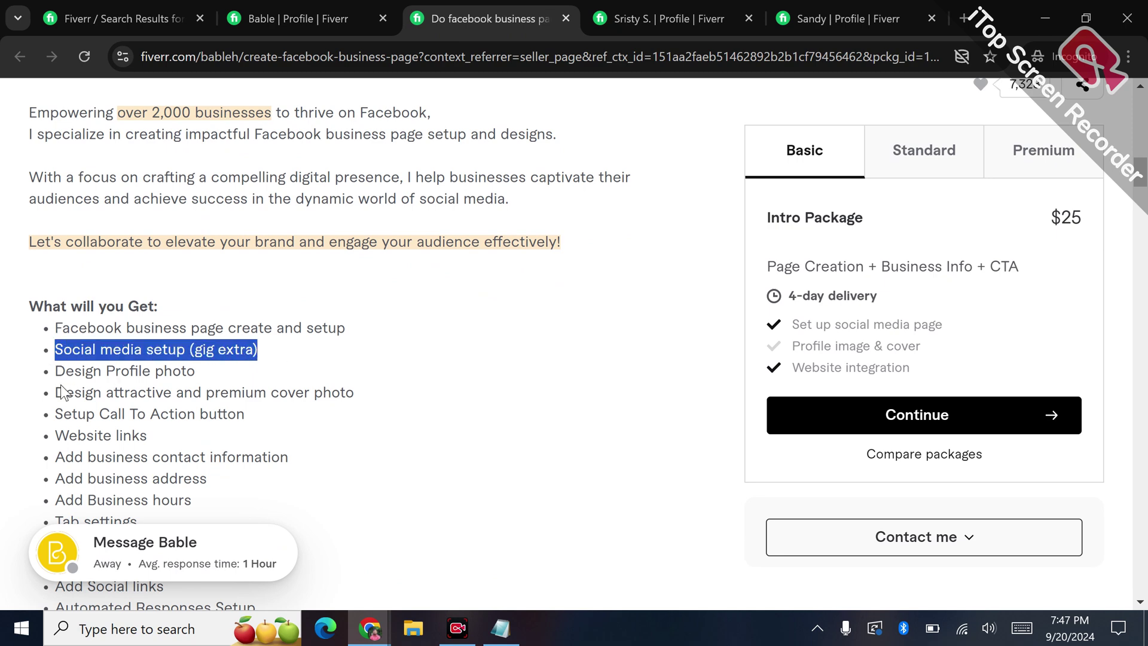
drag(54, 376, 225, 379)
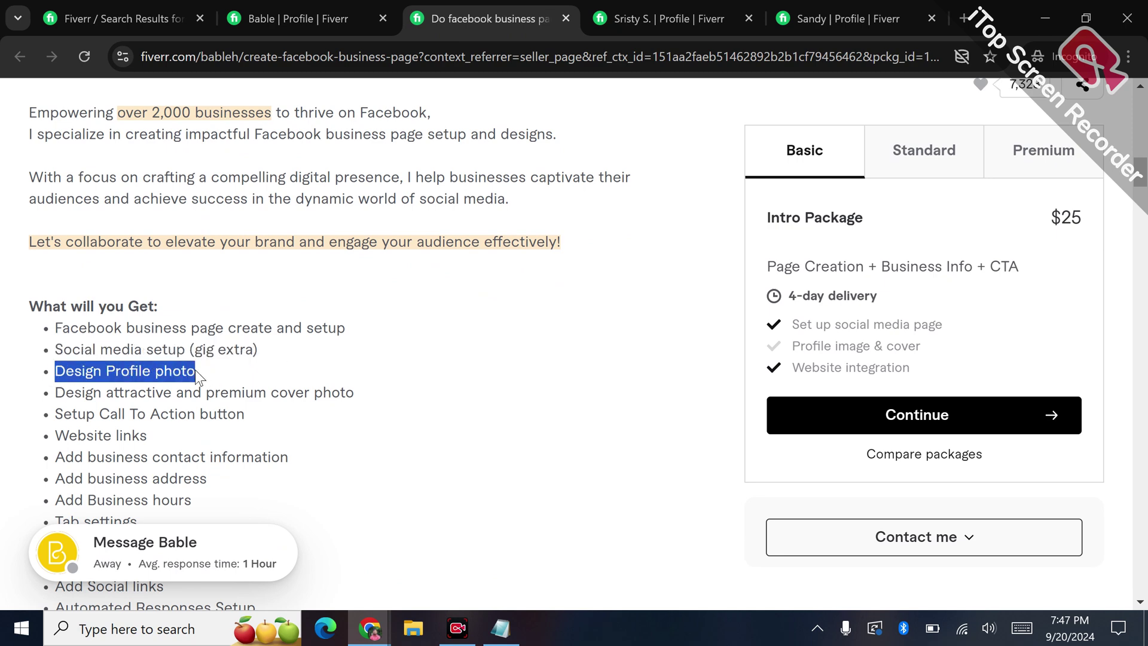
click(106, 370)
drag(105, 371, 209, 377)
drag(50, 389, 354, 392)
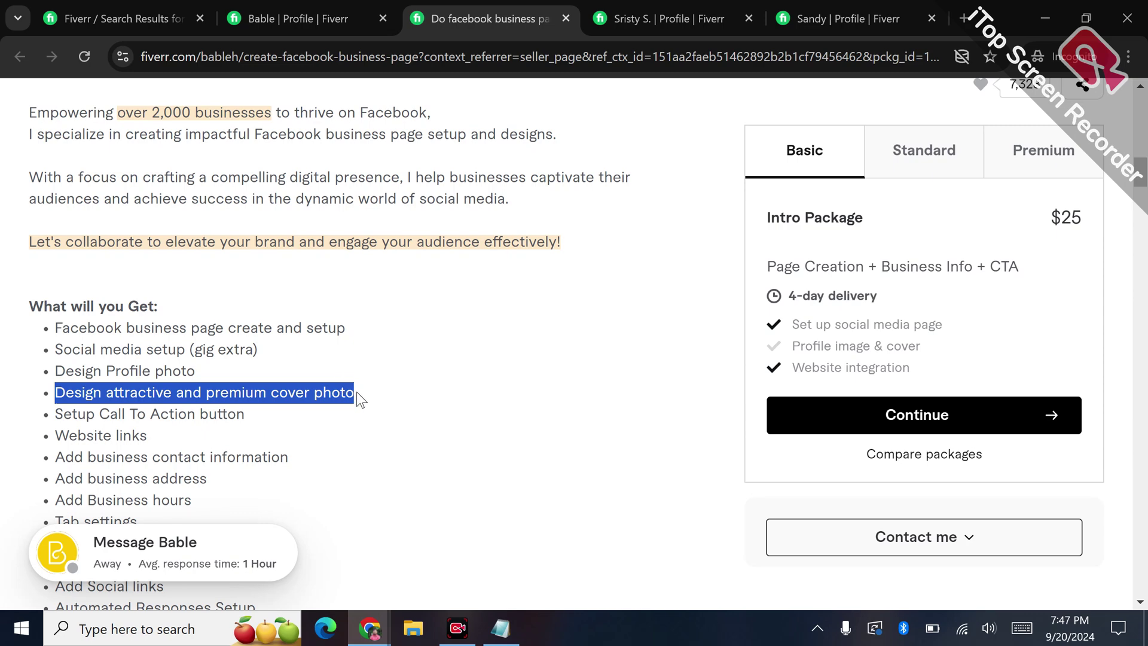
drag(53, 415, 267, 420)
drag(63, 388, 359, 396)
drag(73, 371, 218, 378)
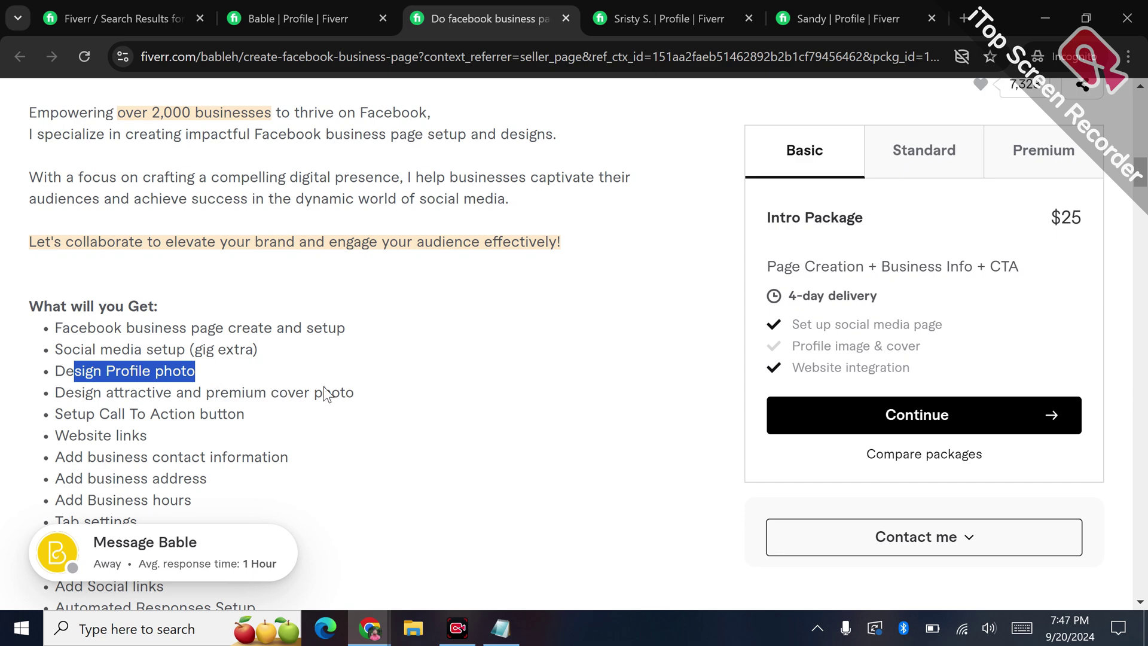
drag(363, 395, 48, 383)
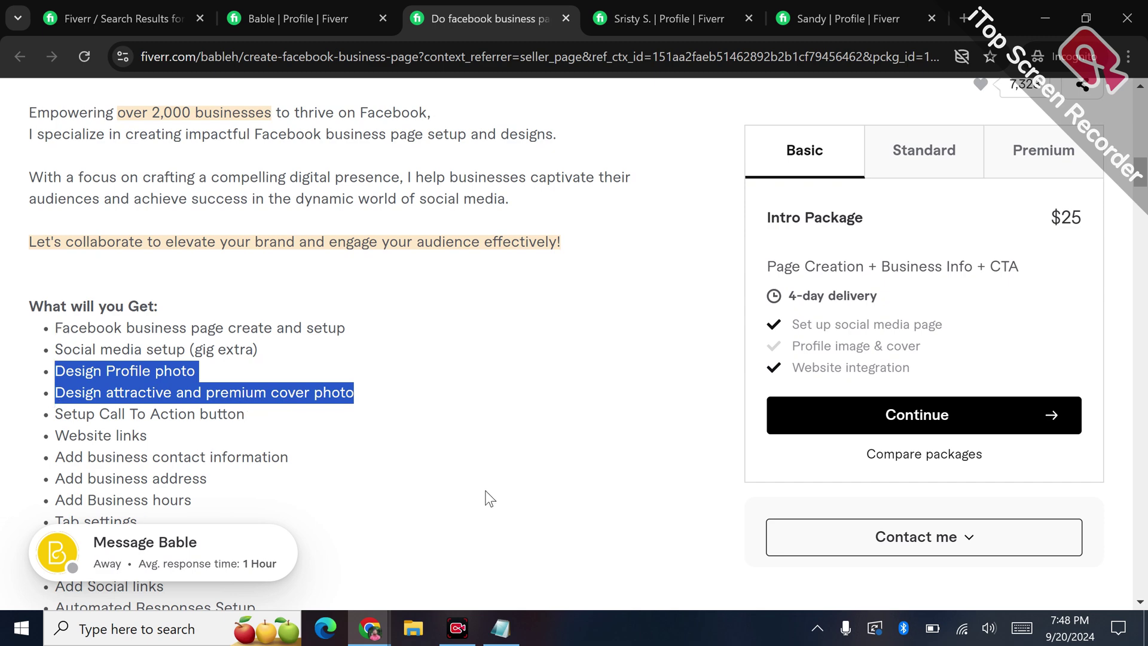
click(182, 389)
drag(245, 414, 43, 428)
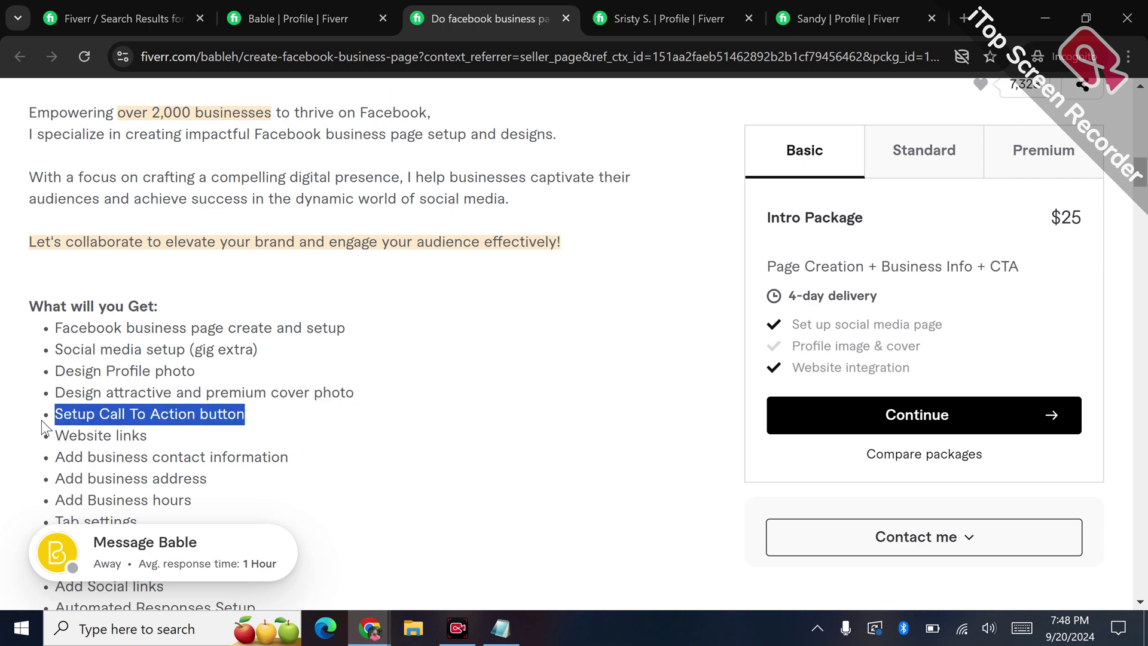
click(120, 409)
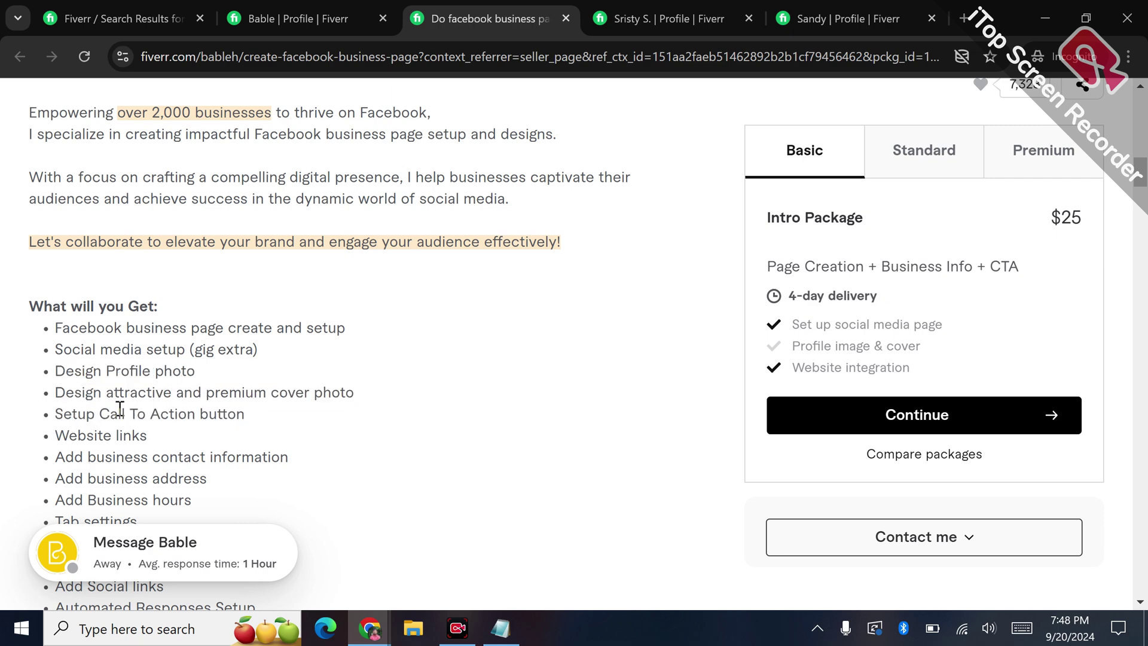
drag(53, 418, 237, 409)
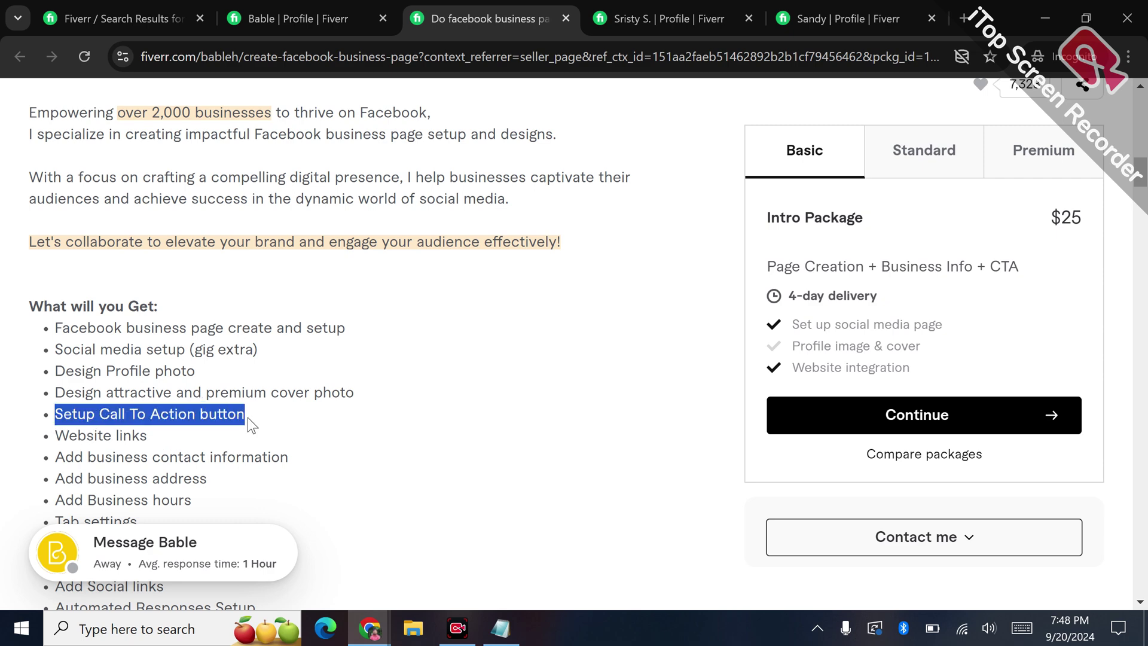
drag(69, 436, 149, 437)
scroll(165, 443, down, 2)
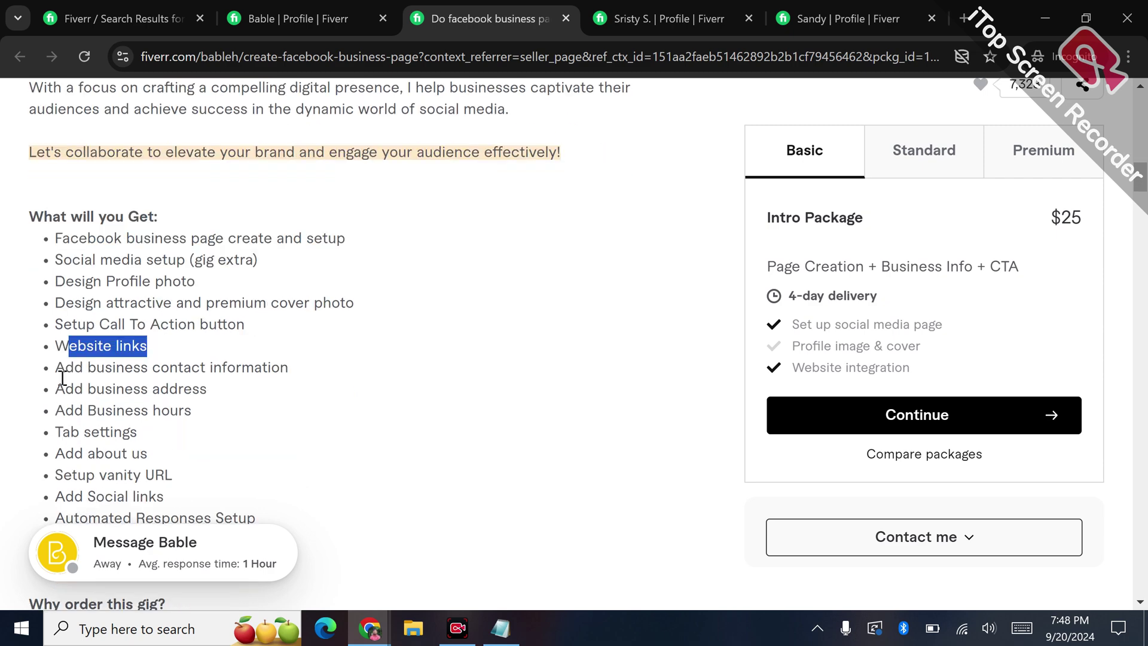
drag(49, 365, 297, 371)
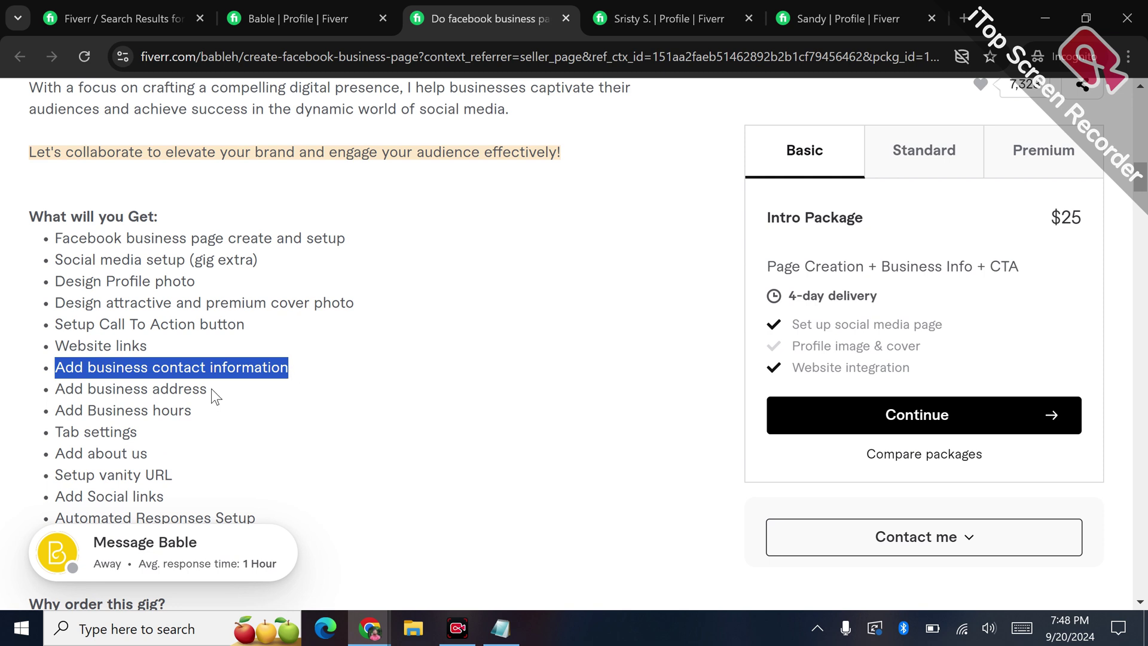
drag(88, 389, 214, 390)
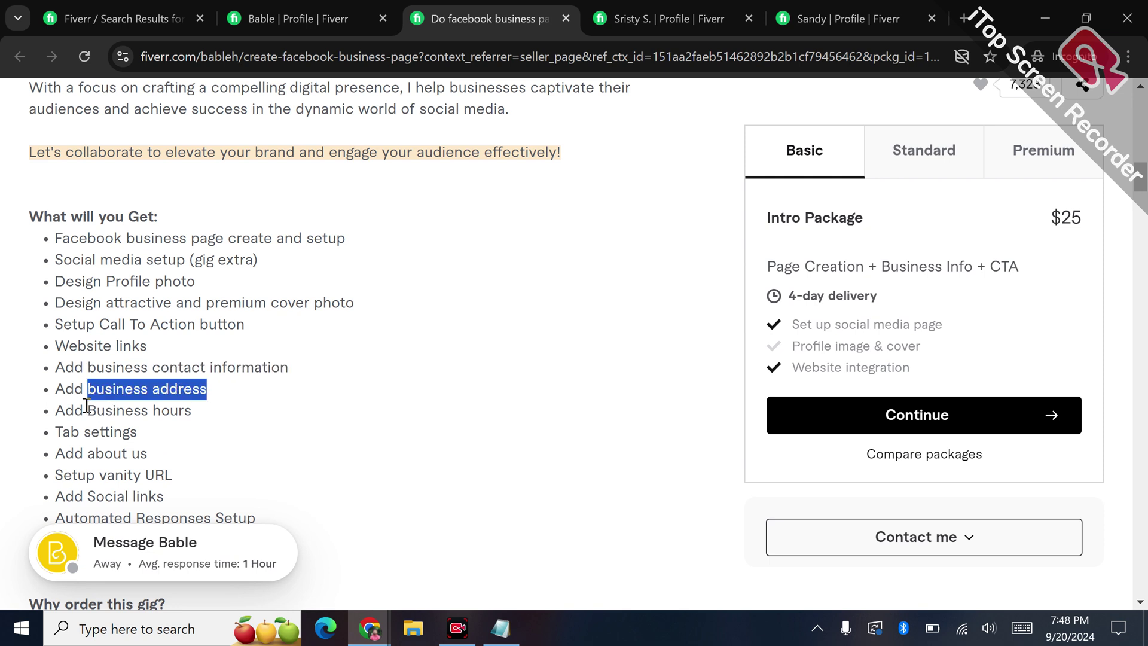
drag(95, 410, 213, 413)
drag(60, 431, 146, 432)
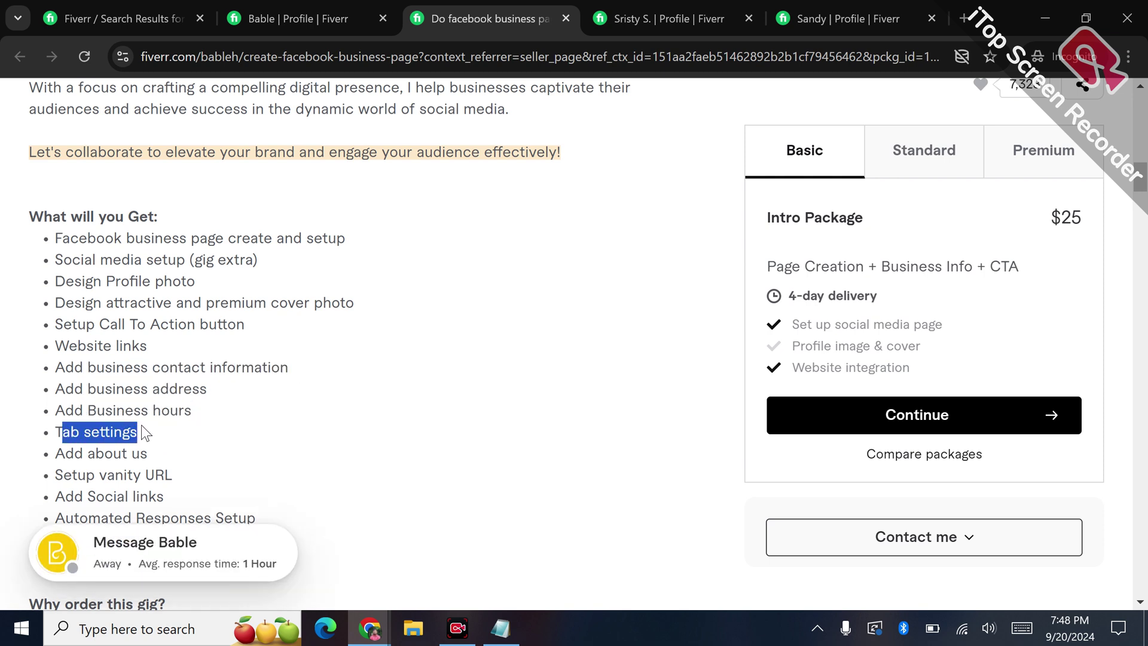
scroll(146, 433, down, 1)
drag(60, 364, 148, 361)
drag(55, 384, 178, 396)
drag(55, 405, 149, 410)
drag(74, 428, 178, 428)
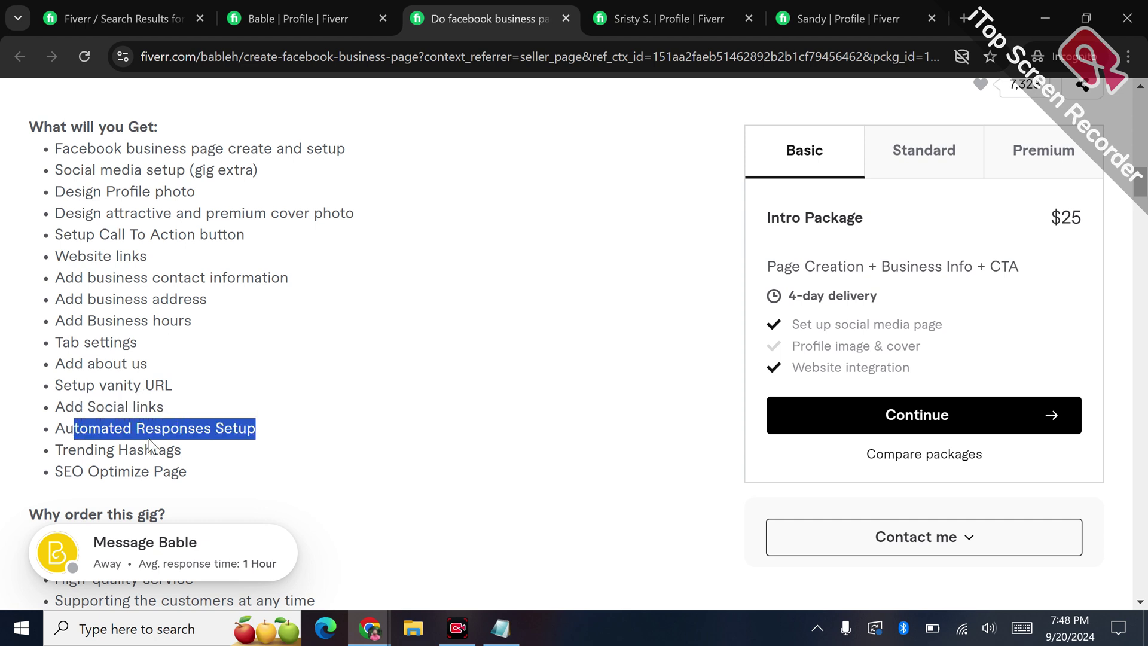
drag(68, 450, 183, 449)
drag(64, 470, 251, 472)
drag(101, 170, 186, 397)
Compare the Standard and Premium packages, highlighting the VIP package description
click(818, 170)
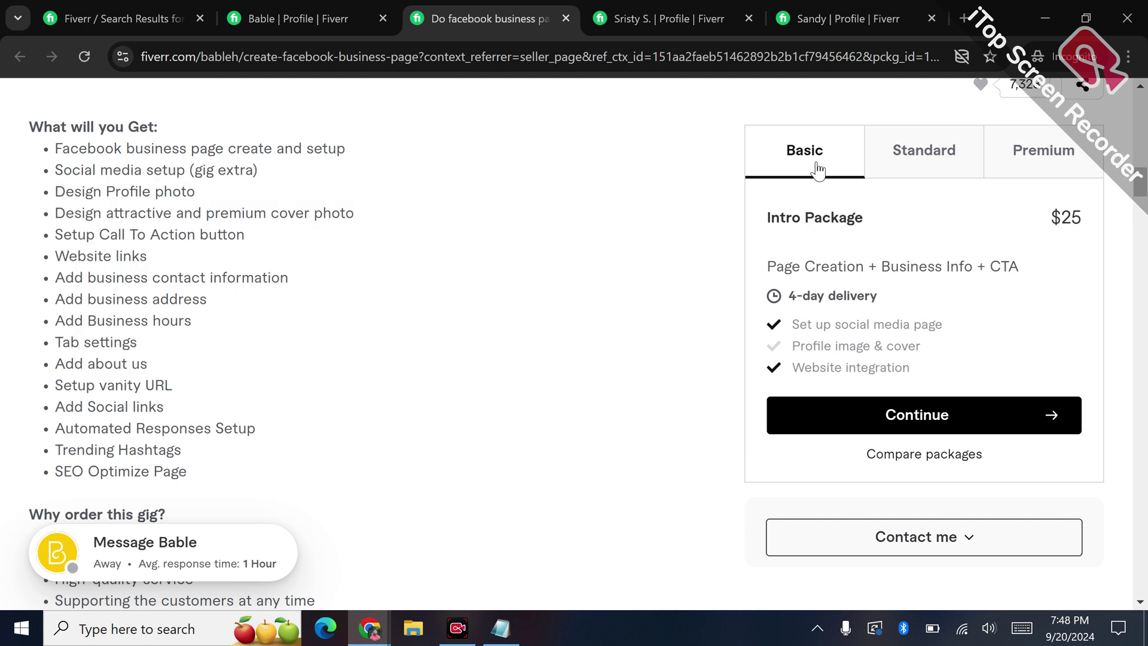
click(873, 170)
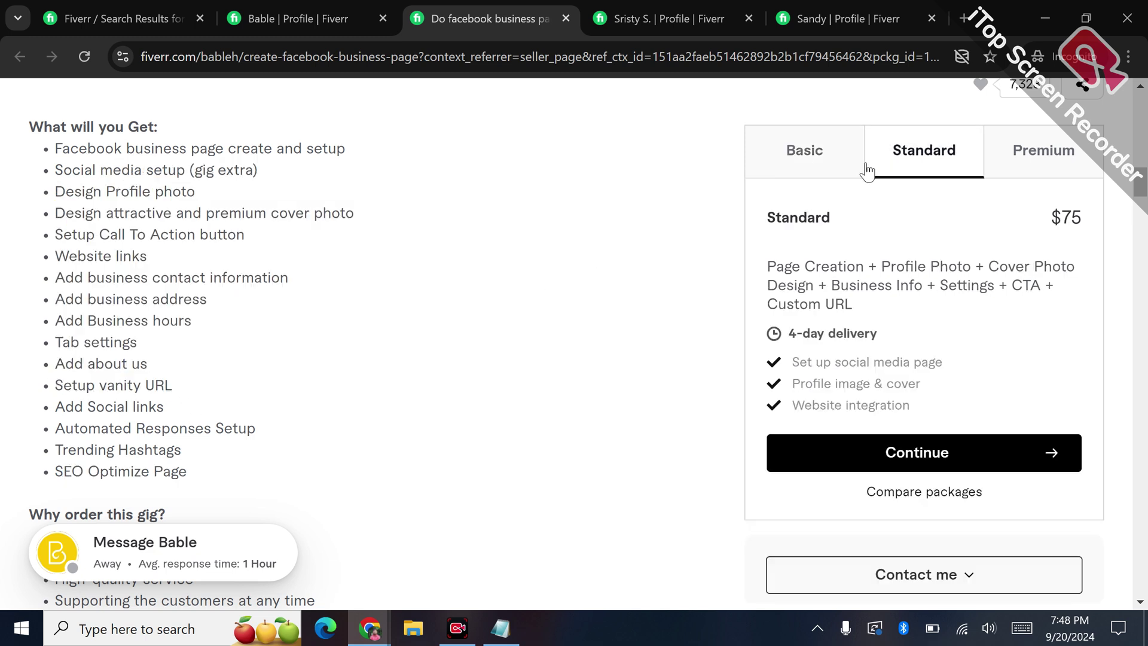
click(995, 156)
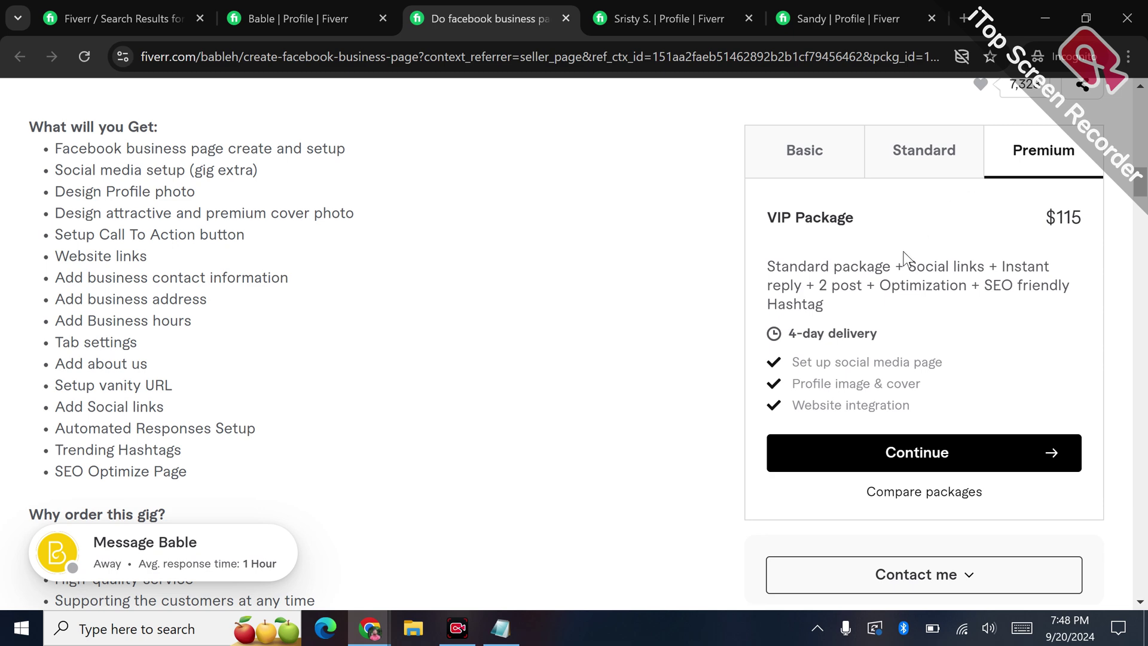
drag(836, 310, 769, 263)
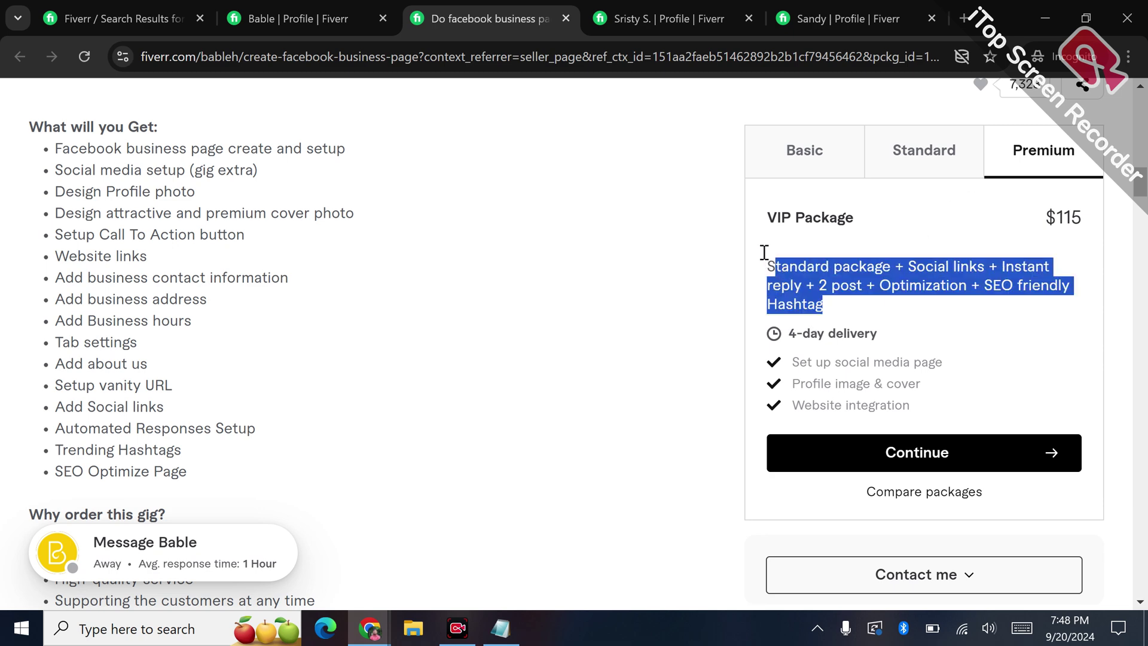
scroll(12, 217, up, 1)
drag(12, 216, 360, 328)
scroll(159, 313, down, 1)
scroll(167, 332, down, 3)
scroll(216, 379, down, 2)
scroll(324, 378, down, 1)
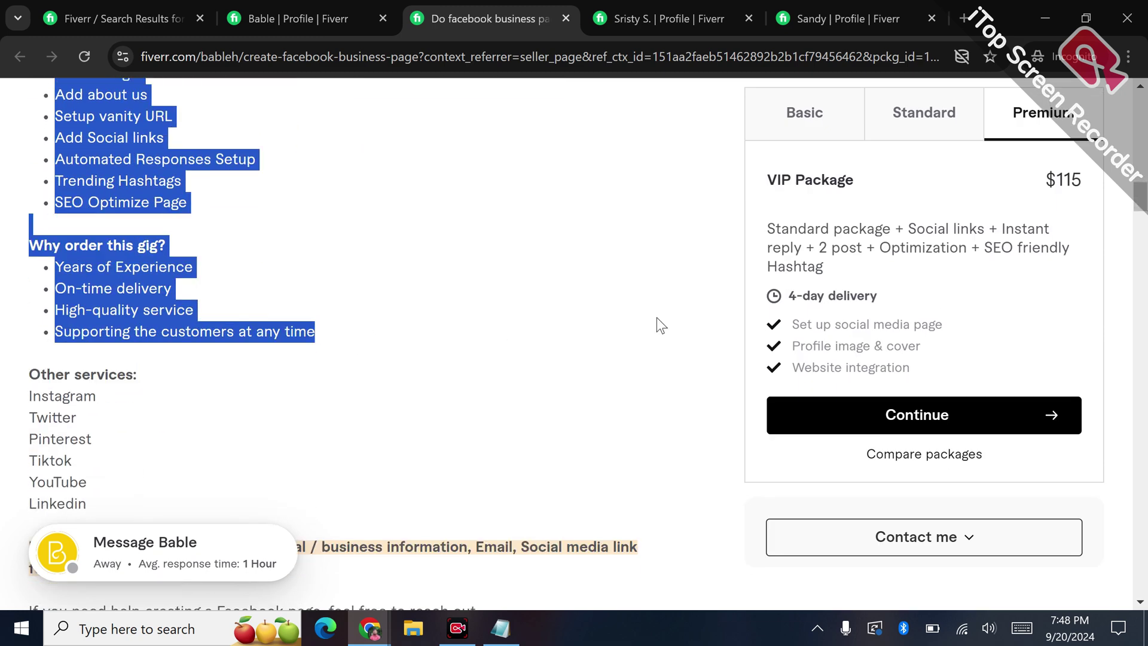
scroll(628, 326, up, 4)
Re-read the Basic and Standard descriptions, finishing on the $115 Premium VIP Package's SEO-friendly features
click(824, 204)
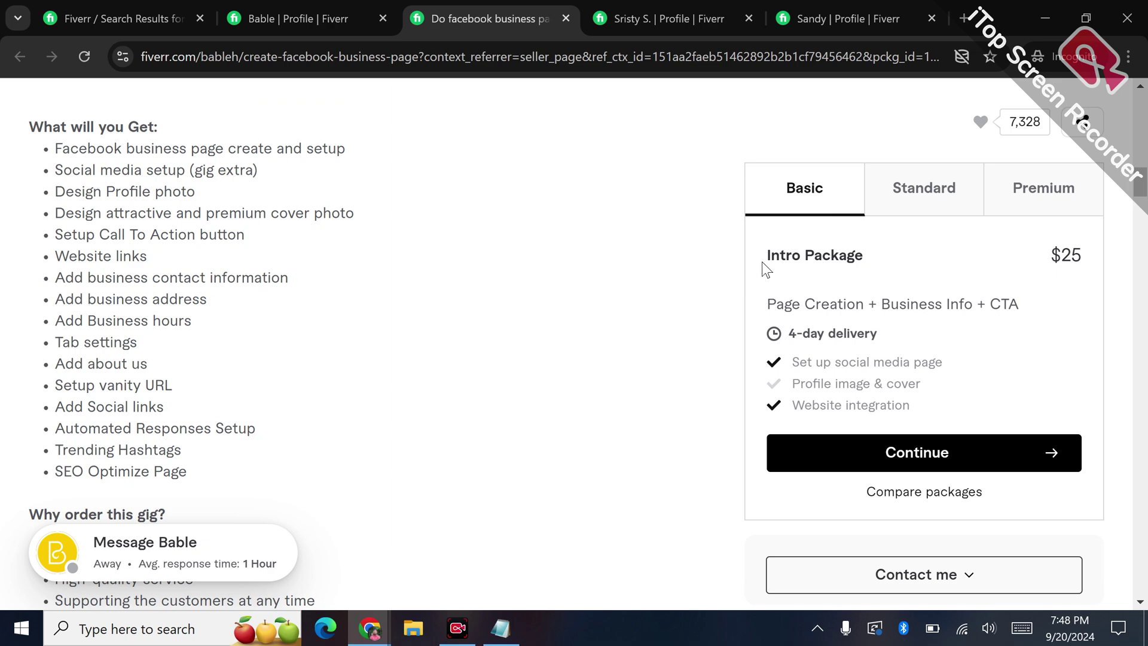
mouse_move(770, 291)
mouse_down()
mouse_move(817, 302)
mouse_move(982, 297)
mouse_move(743, 315)
mouse_move(758, 307)
mouse_up()
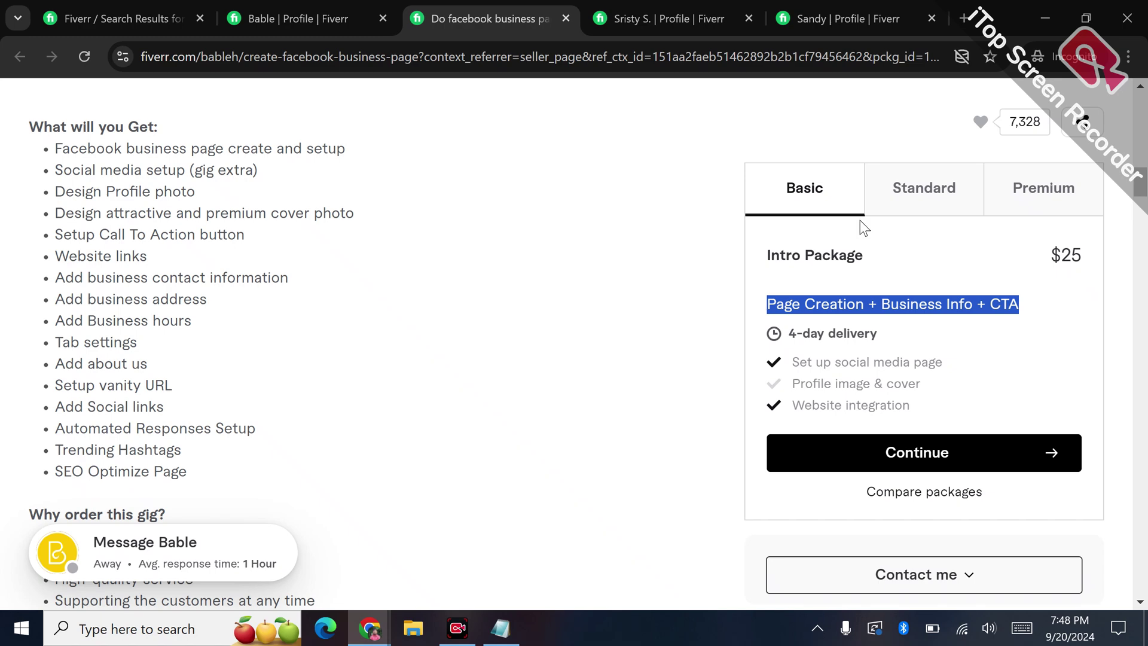
click(910, 187)
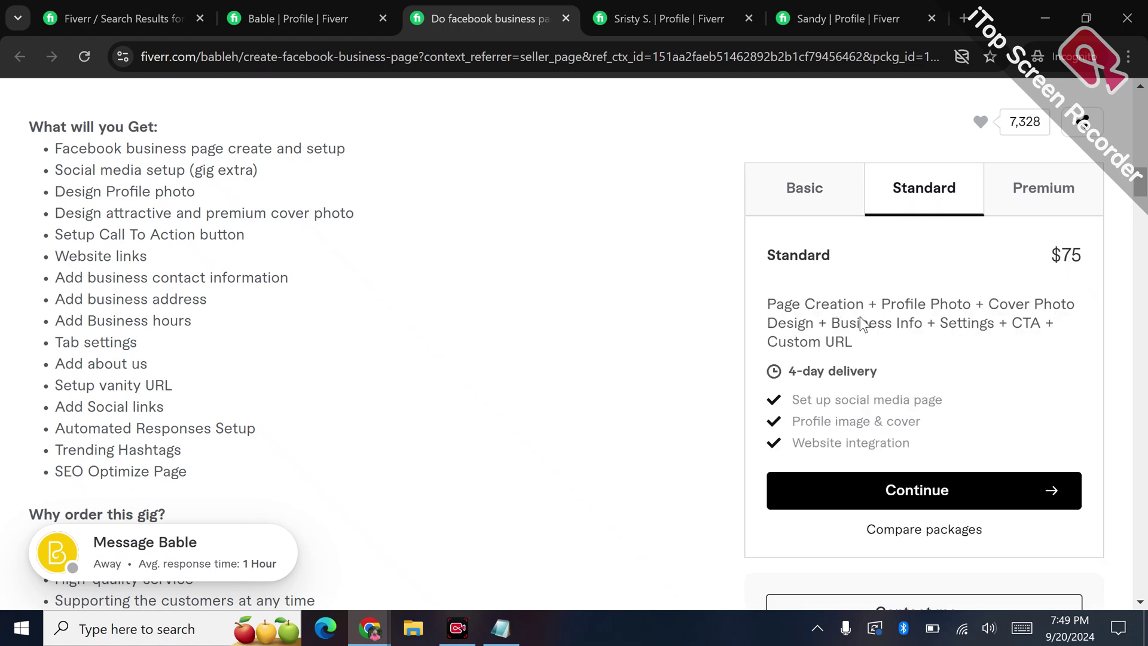
double_click(790, 312)
drag(984, 291, 942, 291)
click(839, 313)
drag(863, 318, 924, 320)
drag(967, 323, 1023, 322)
click(1069, 212)
drag(824, 342, 769, 305)
click(768, 305)
drag(981, 323, 1040, 322)
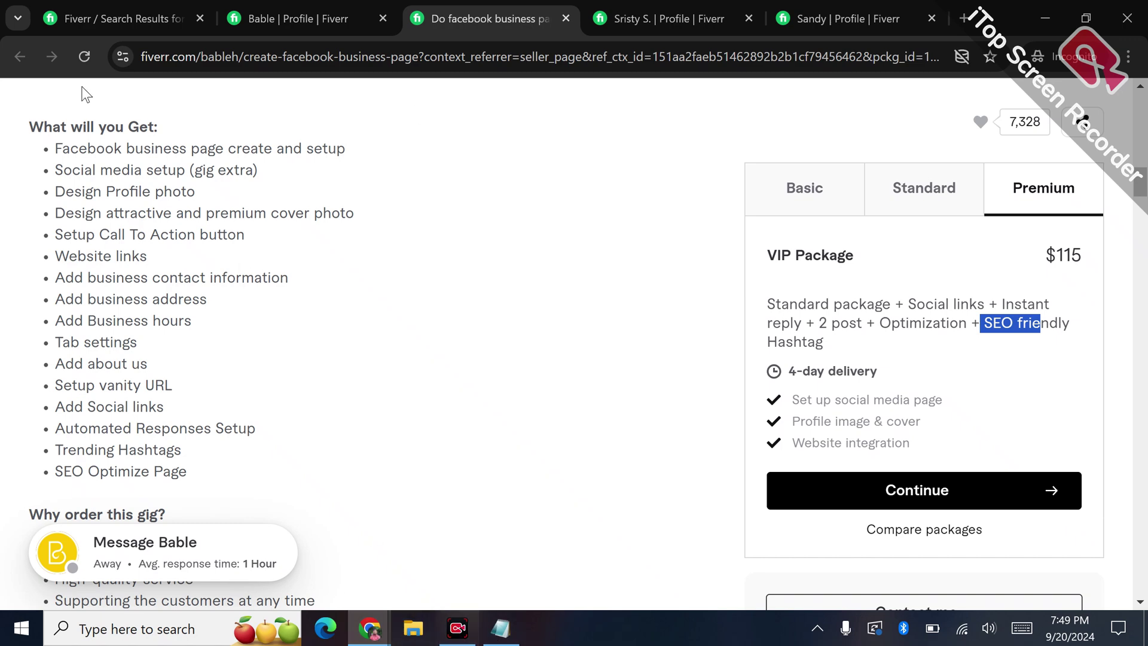
Glance at the Facebook Page setup window, then return to the Fiverr gig's Website links item
click(370, 631)
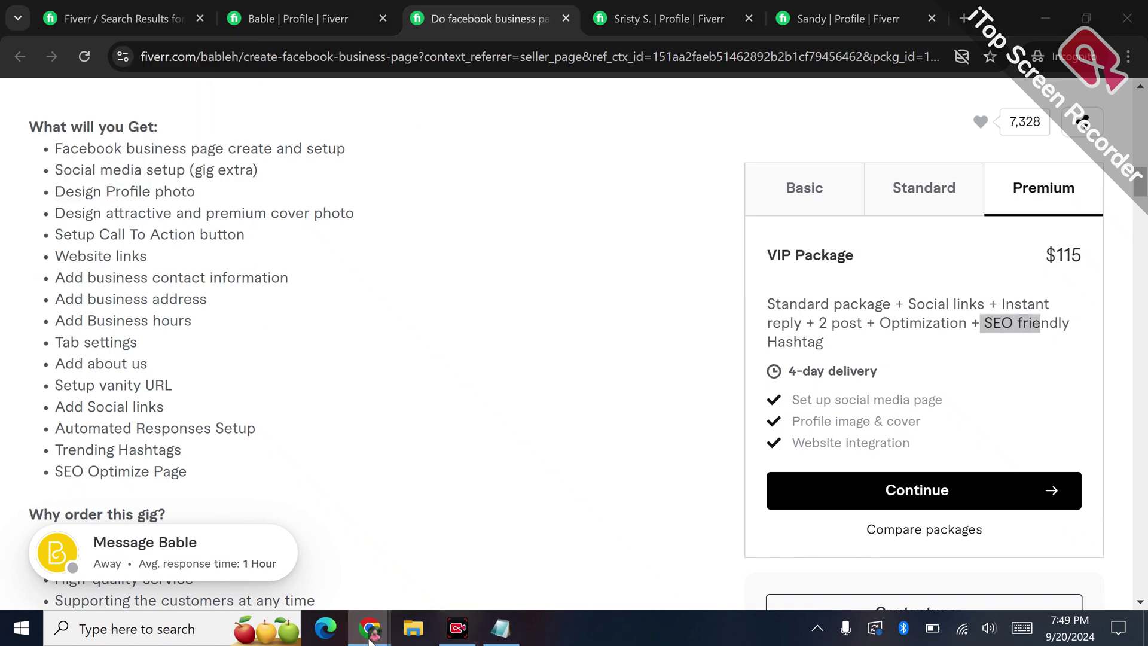
click(251, 559)
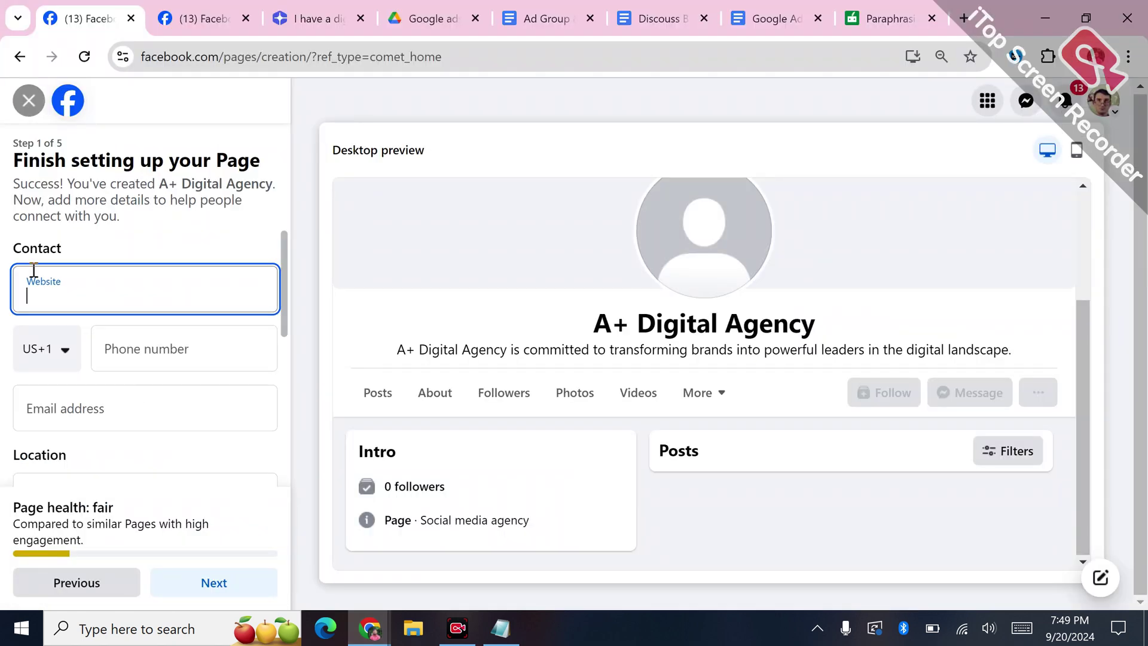
click(371, 631)
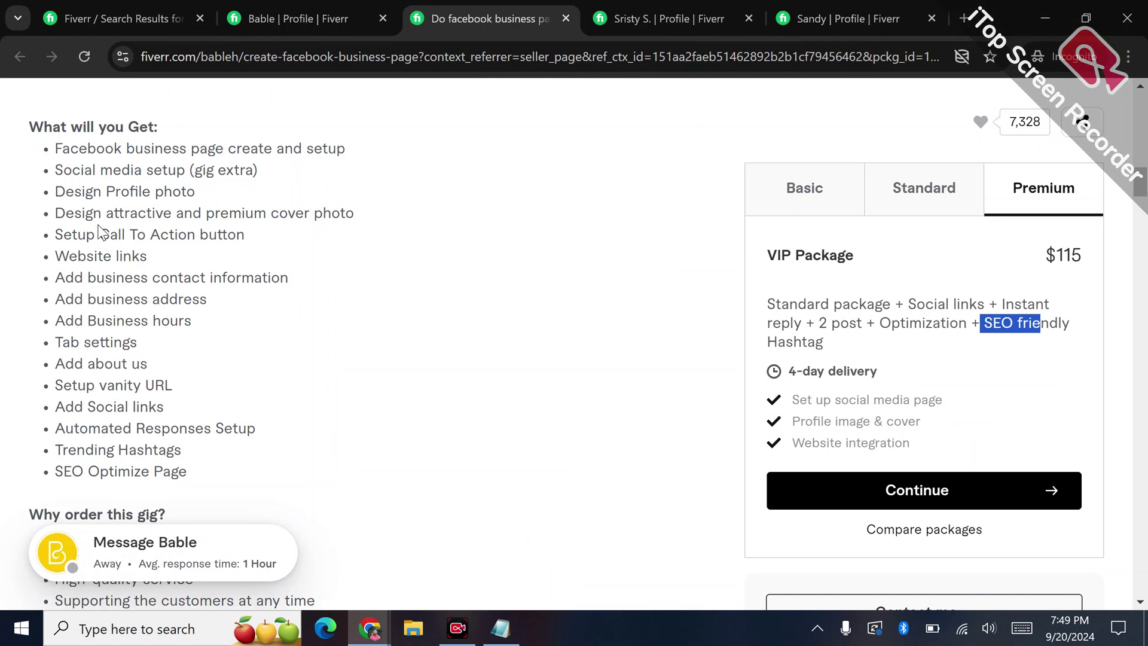
drag(50, 246, 150, 255)
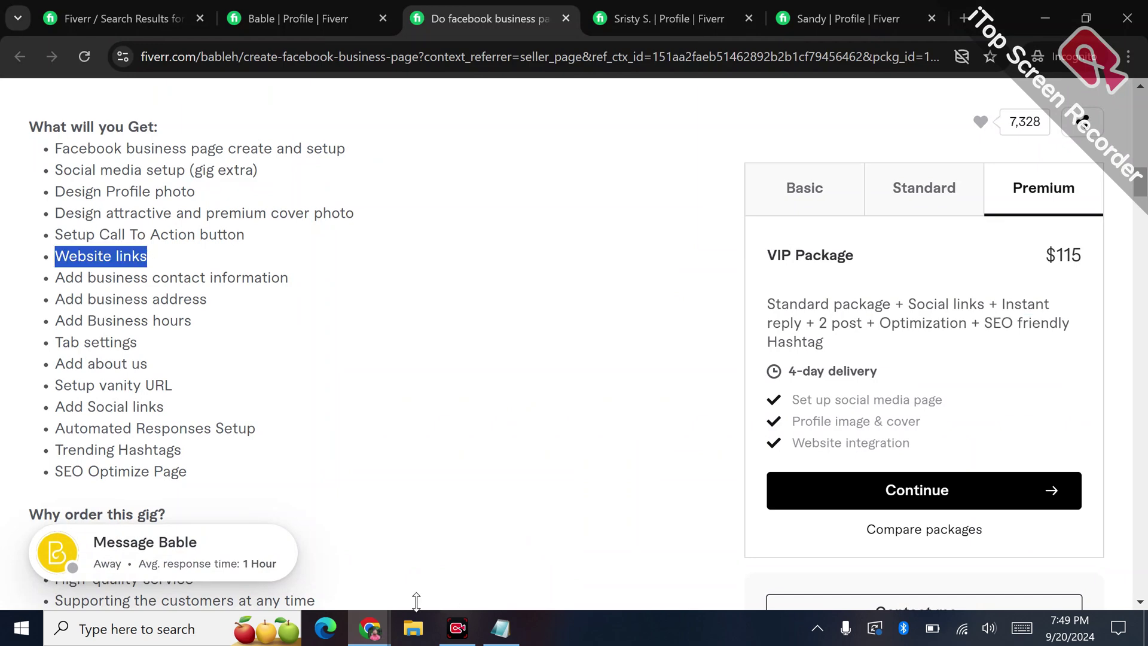
click(371, 634)
click(278, 536)
click(42, 288)
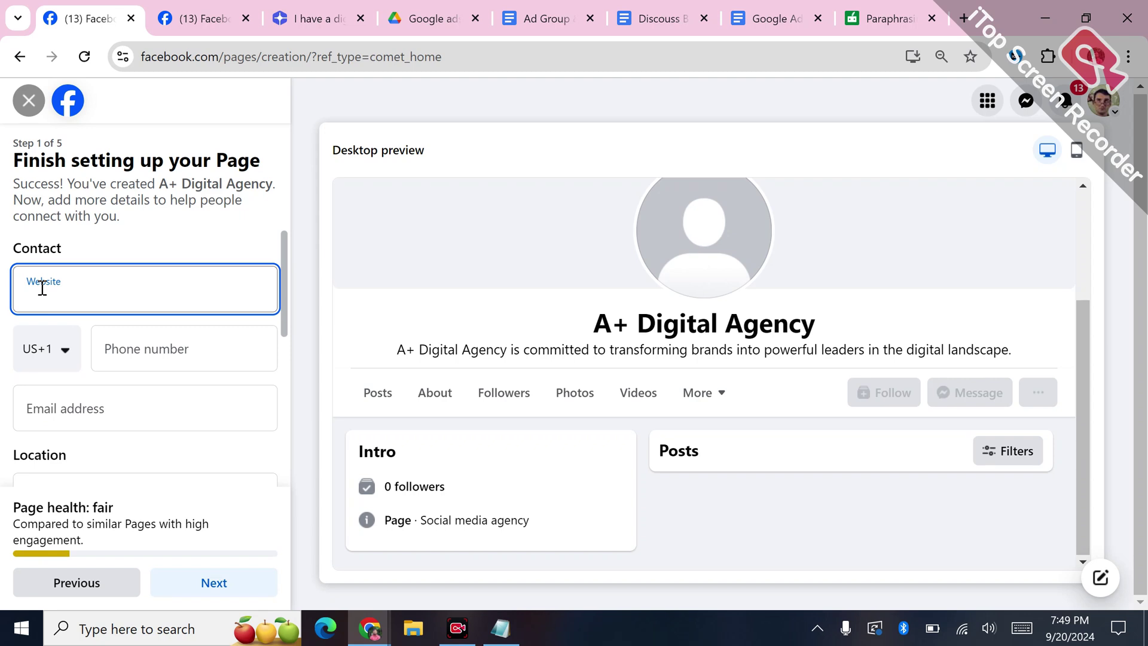
text(c)
key(BackSpace)
text(www.code)
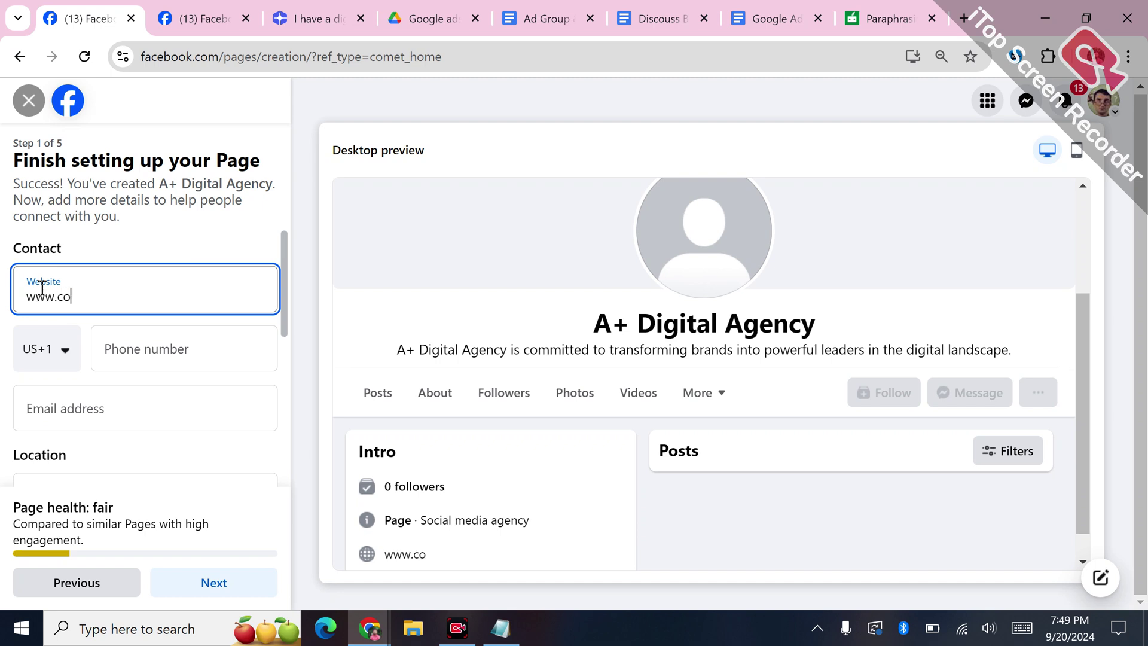
key(BackSpace)
key(BackSpace)
text(softsbd)
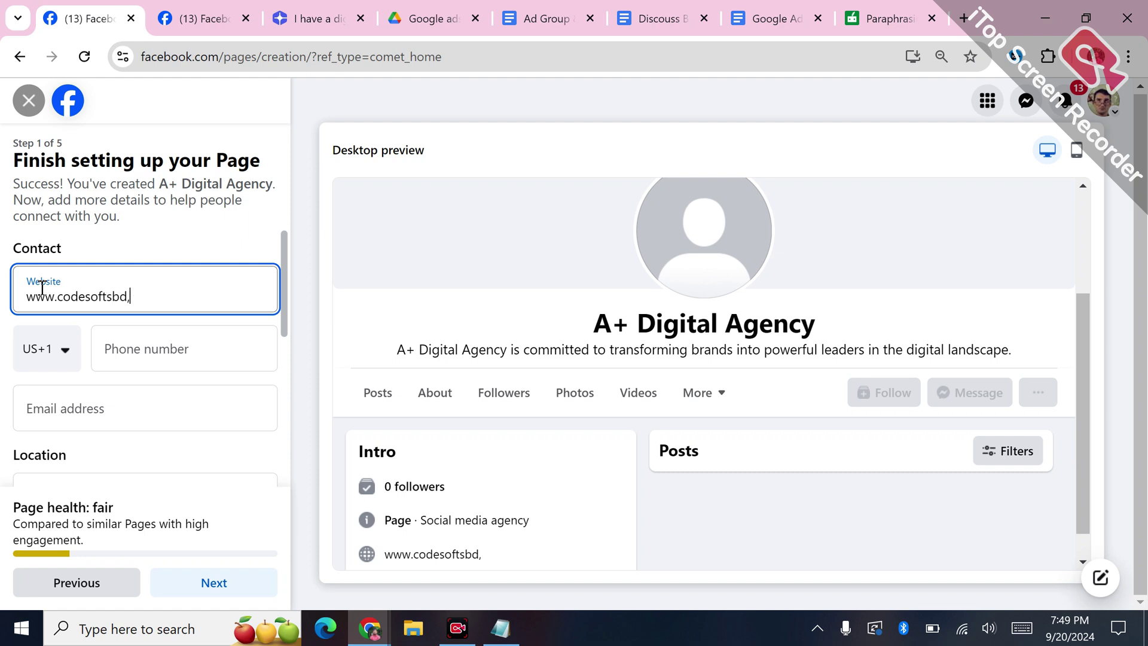
text(.com)
drag(179, 296, 102, 248)
click(145, 233)
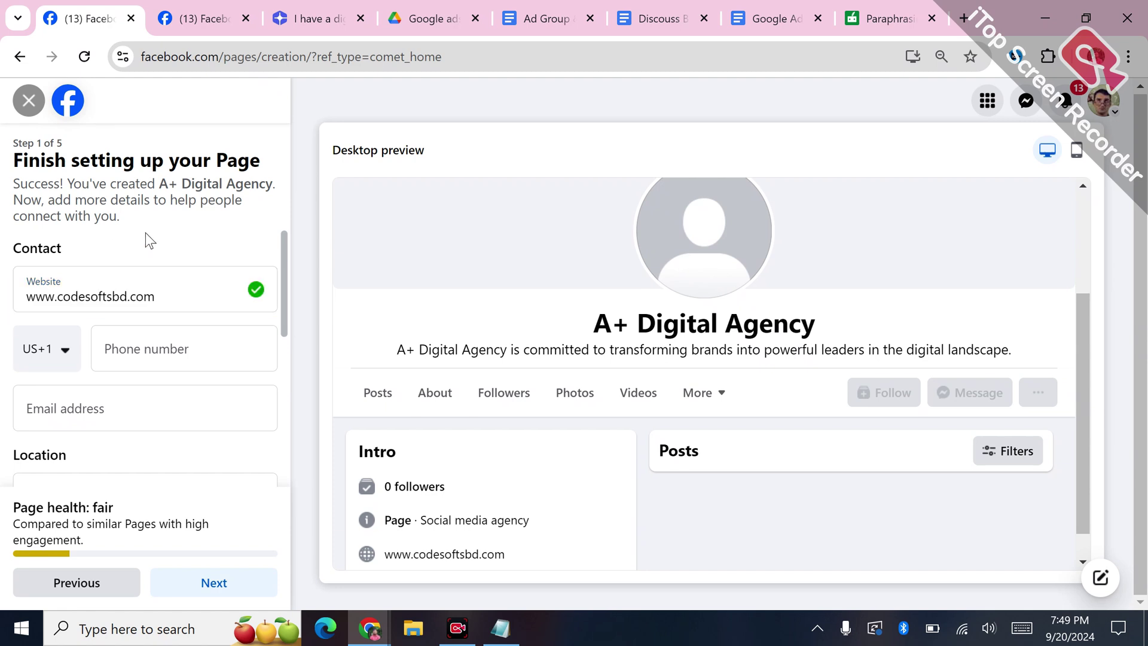
Browse the phone country-code list toward Bangladesh
click(48, 357)
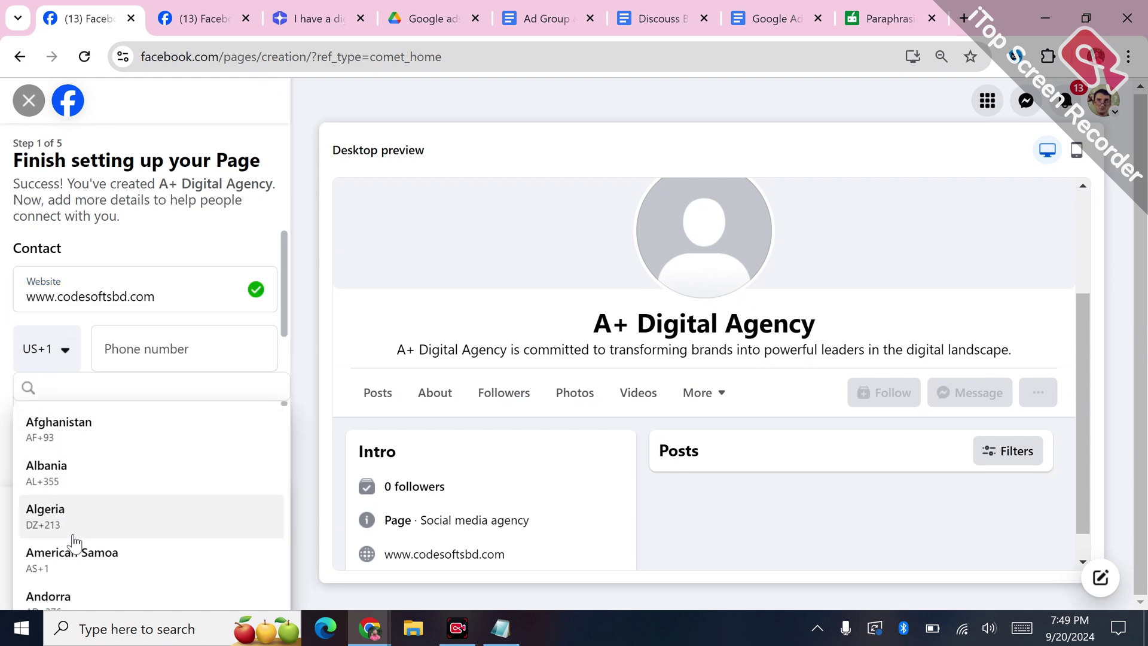
click(33, 353)
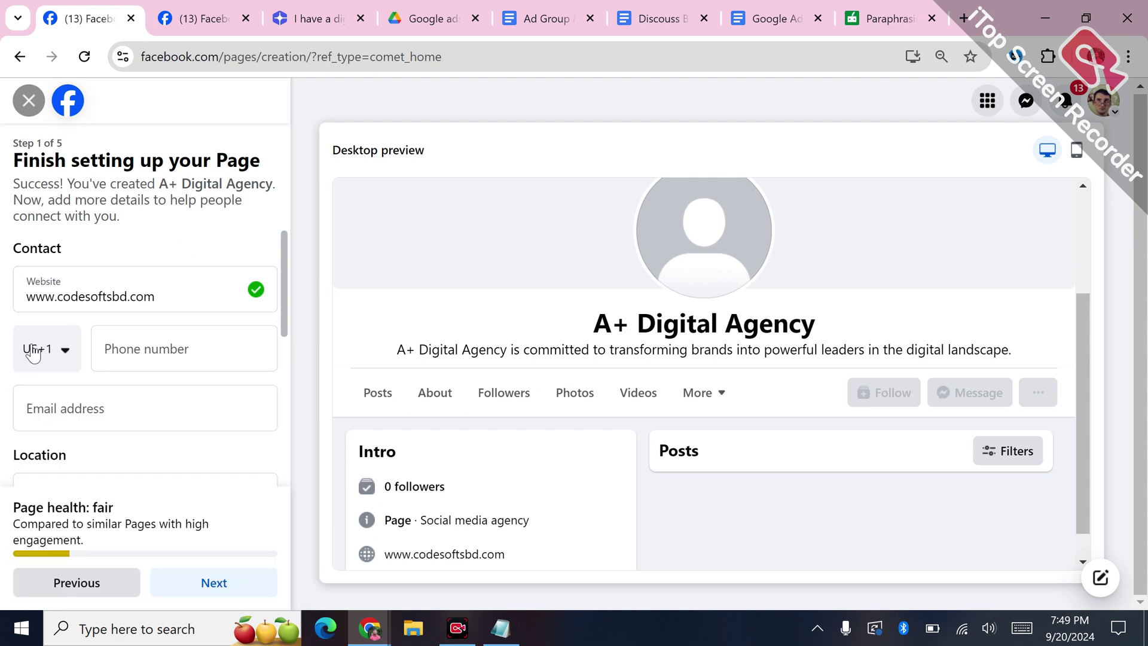
click(35, 354)
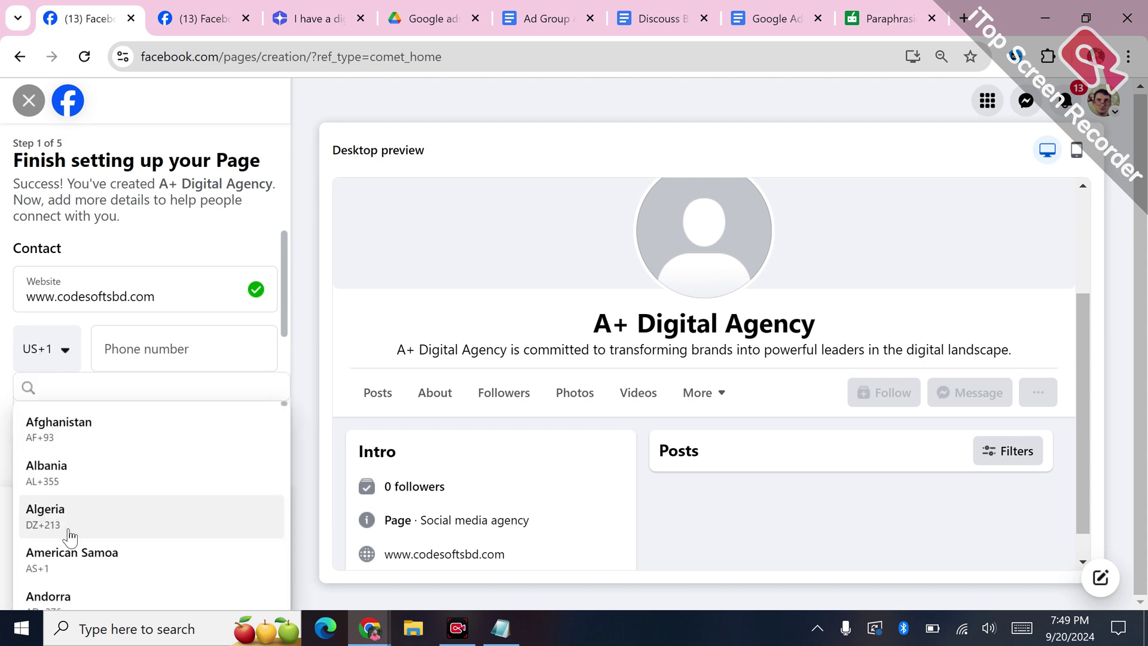
key(Down)
key(n)
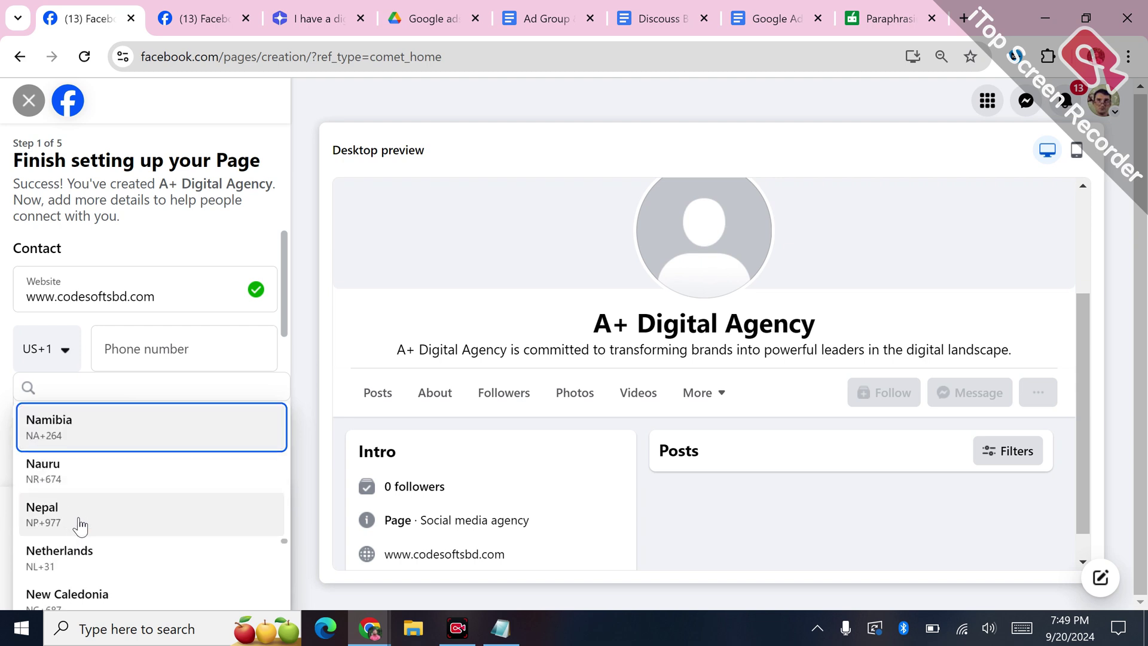
key(b)
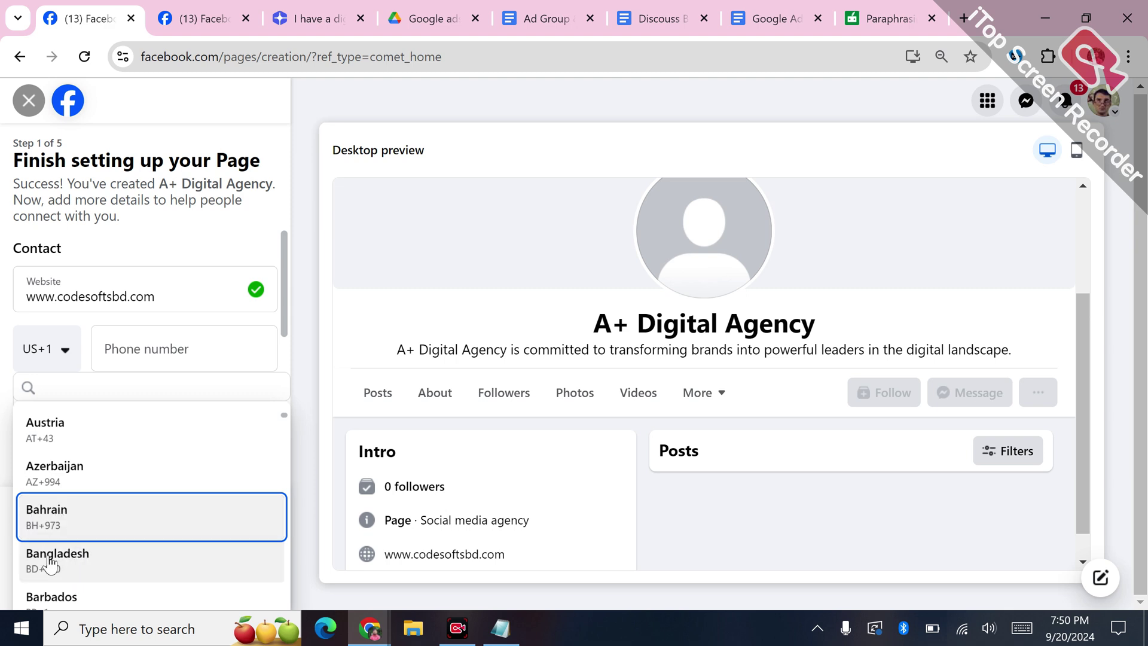
click(51, 563)
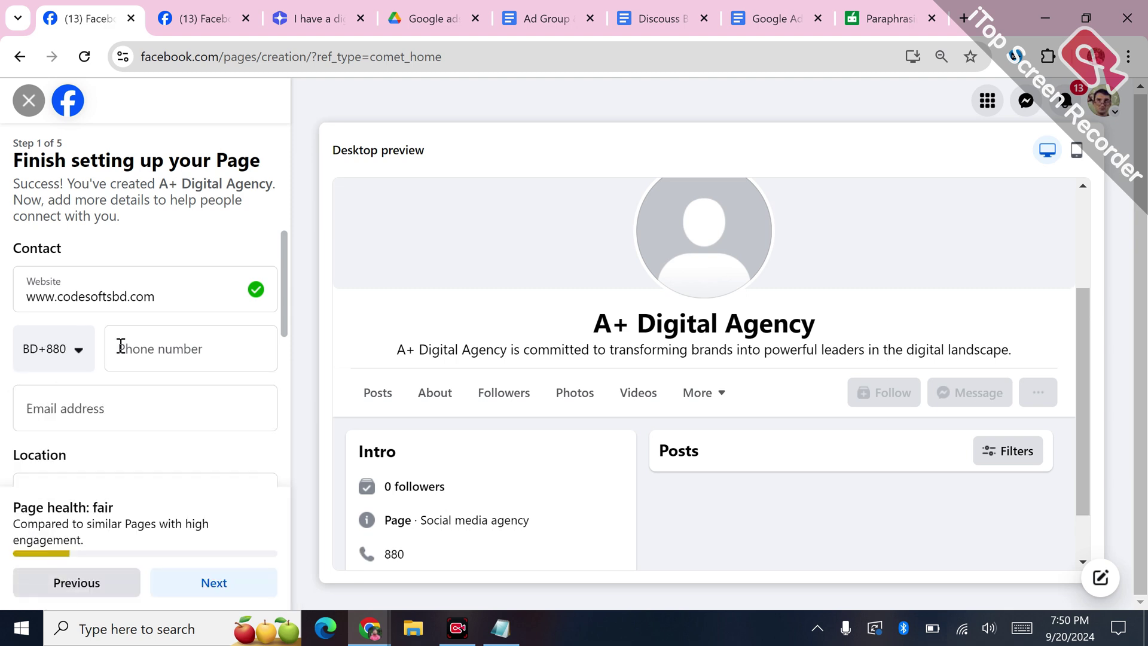
click(179, 335)
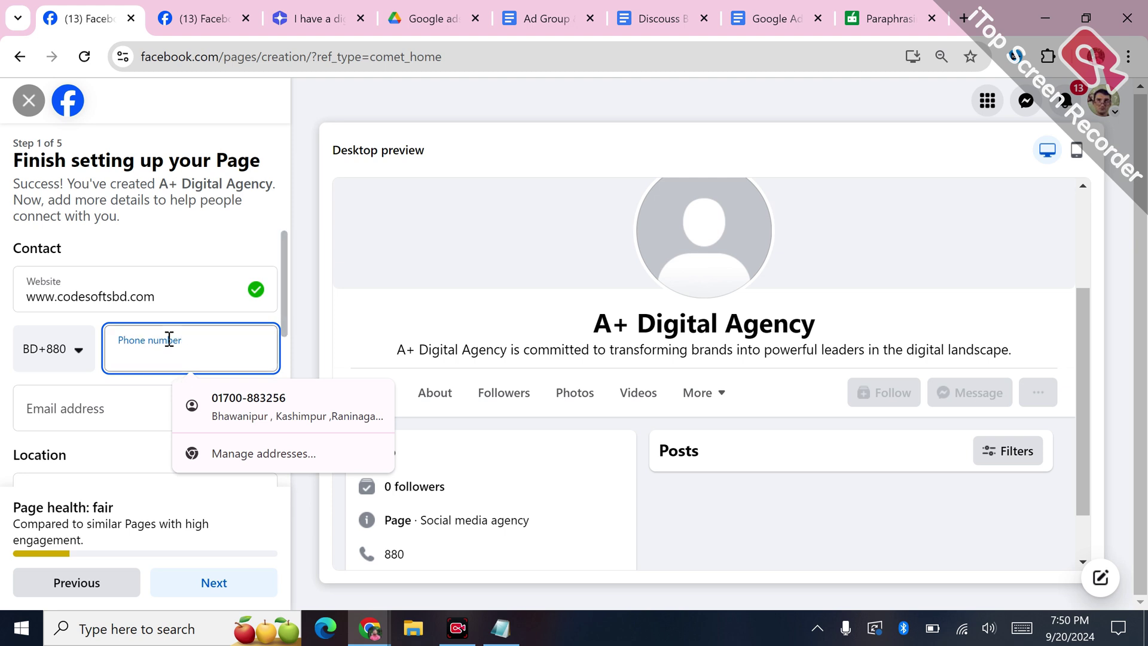
click(258, 409)
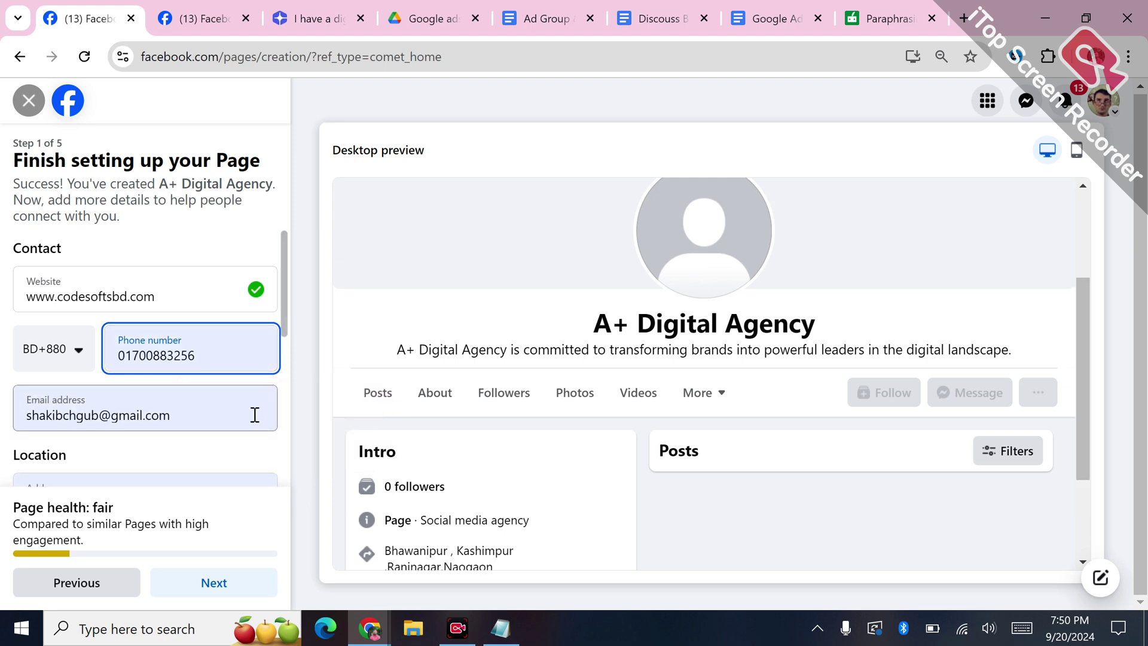
click(189, 403)
drag(189, 403, 3, 427)
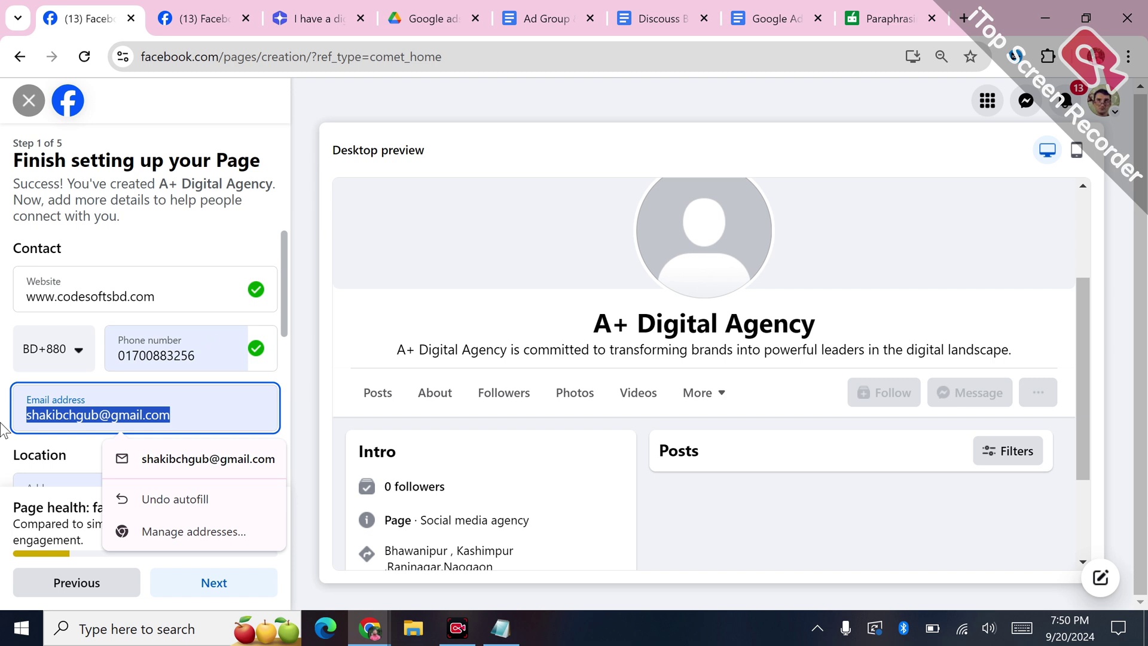
click(85, 402)
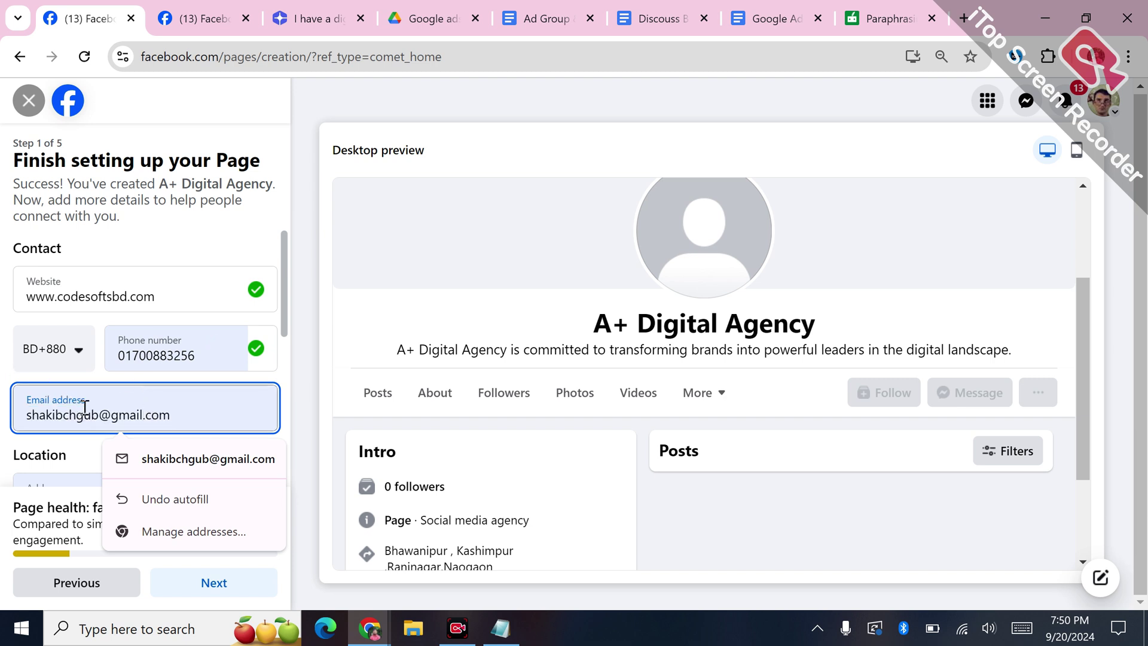
click(5, 393)
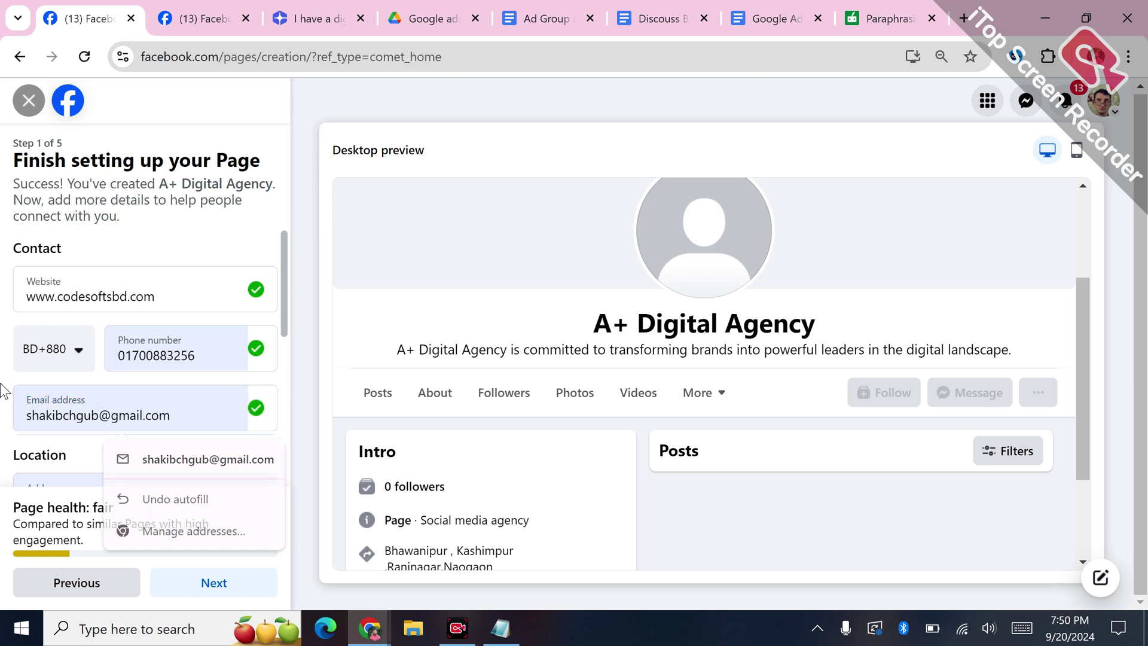
scroll(51, 335, down, 3)
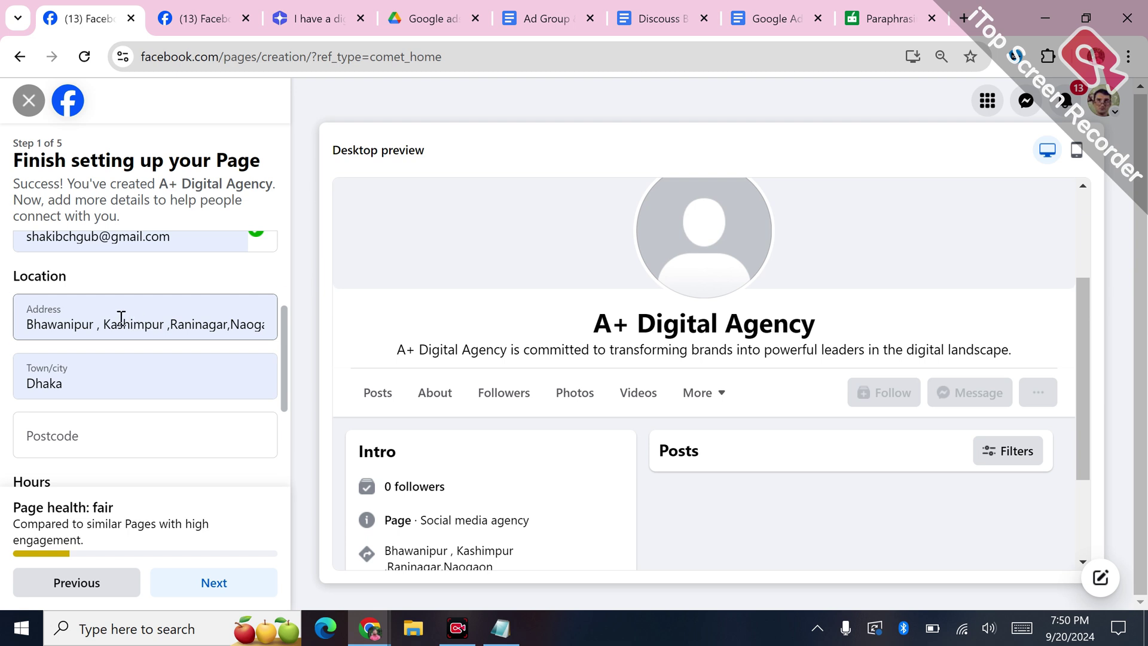
Replace the street address with the browser's saved address suggestion
click(121, 318)
drag(20, 316, 363, 328)
key(BackSpace)
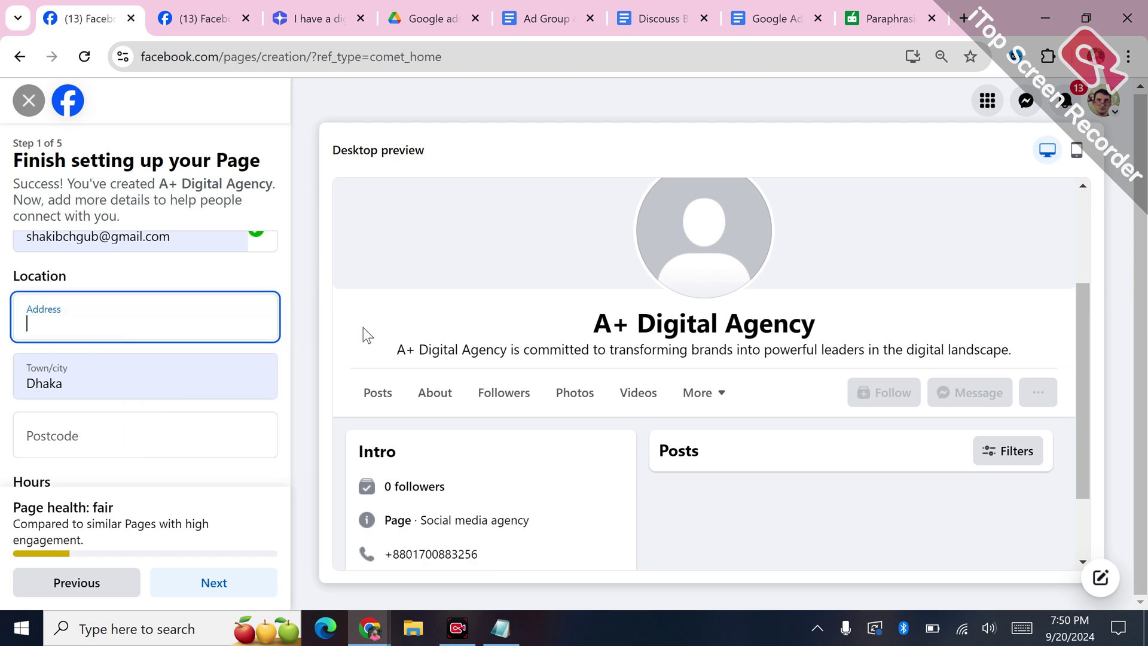
text(house)
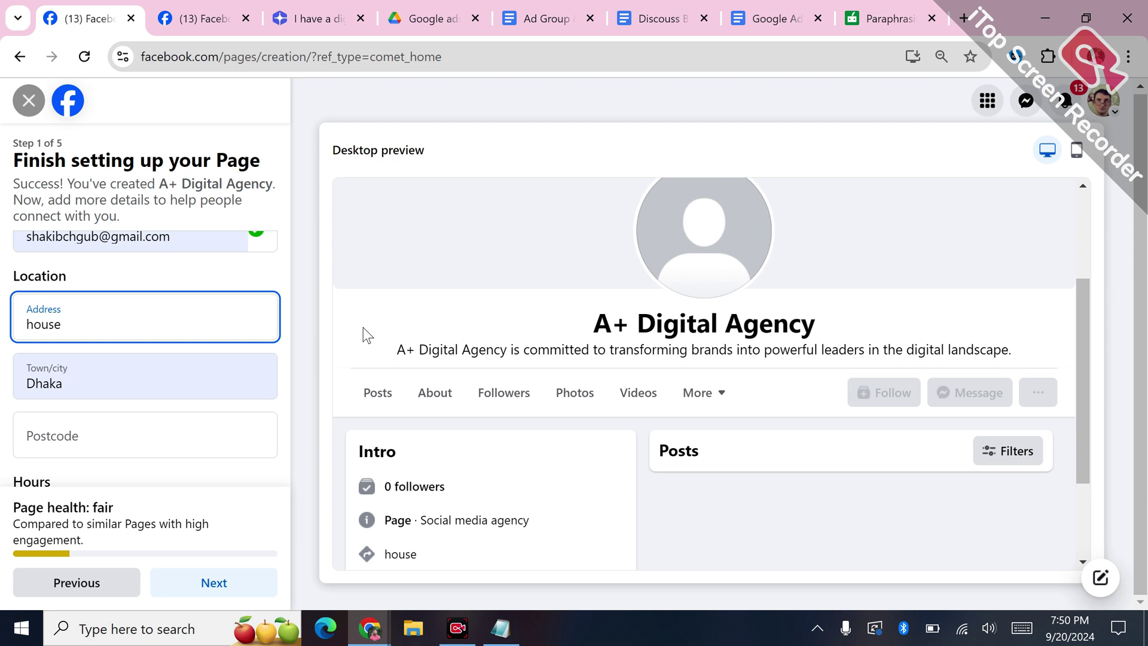
key(BackSpace)
key(BackSpace)
key(BackSpace)
key(BackSpace)
key(BackSpace)
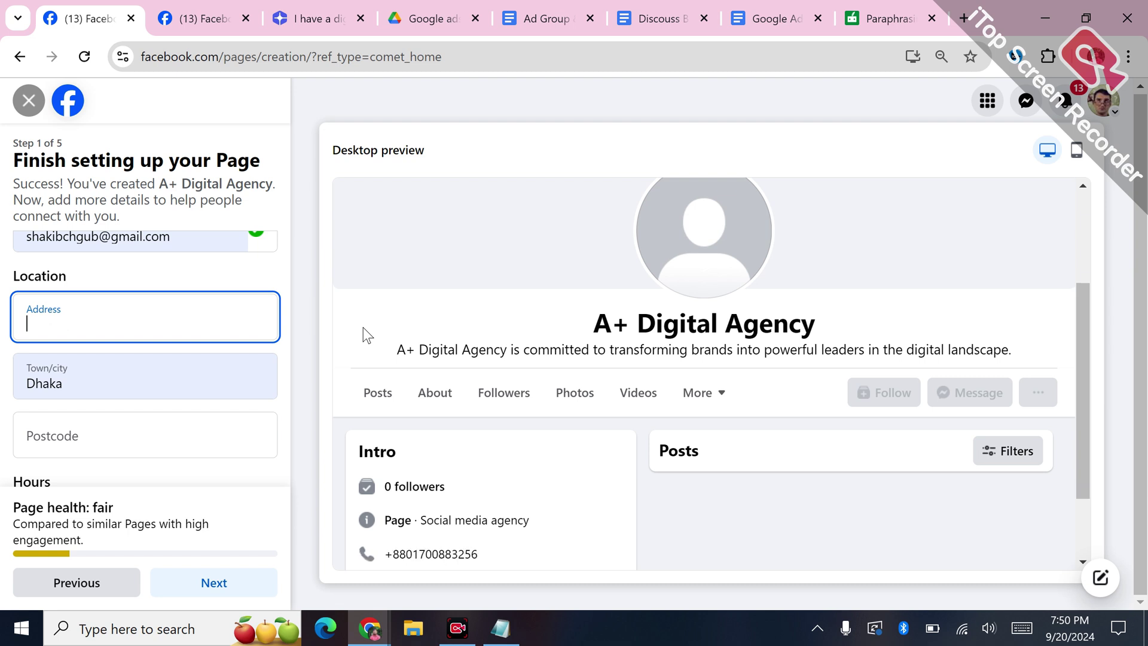
text(mi)
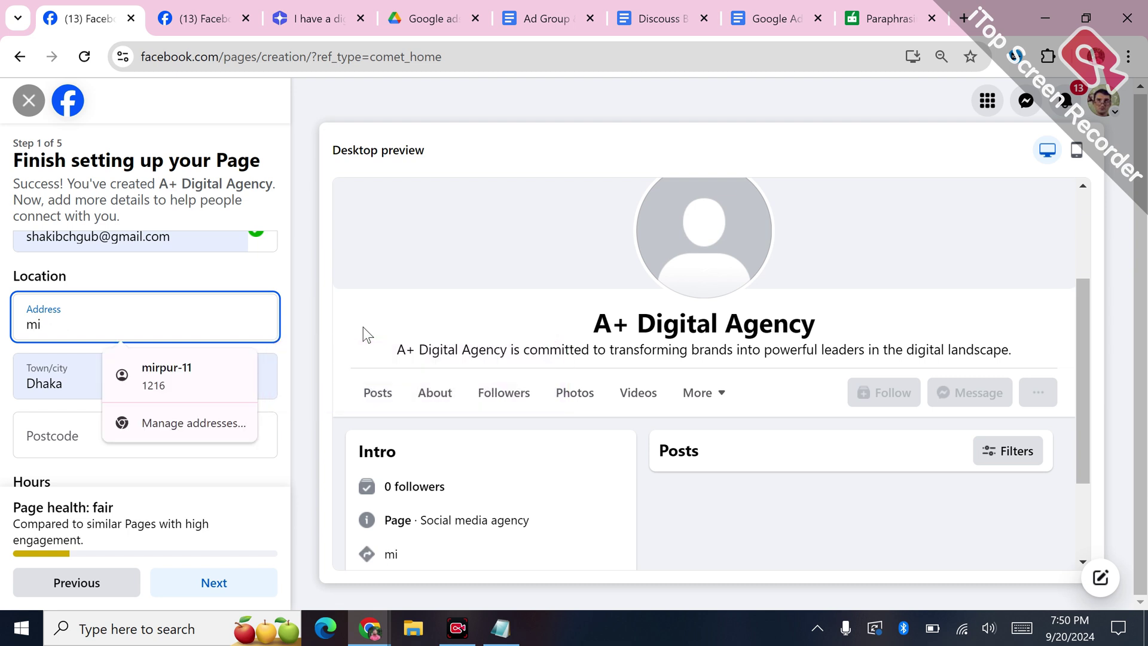
click(125, 372)
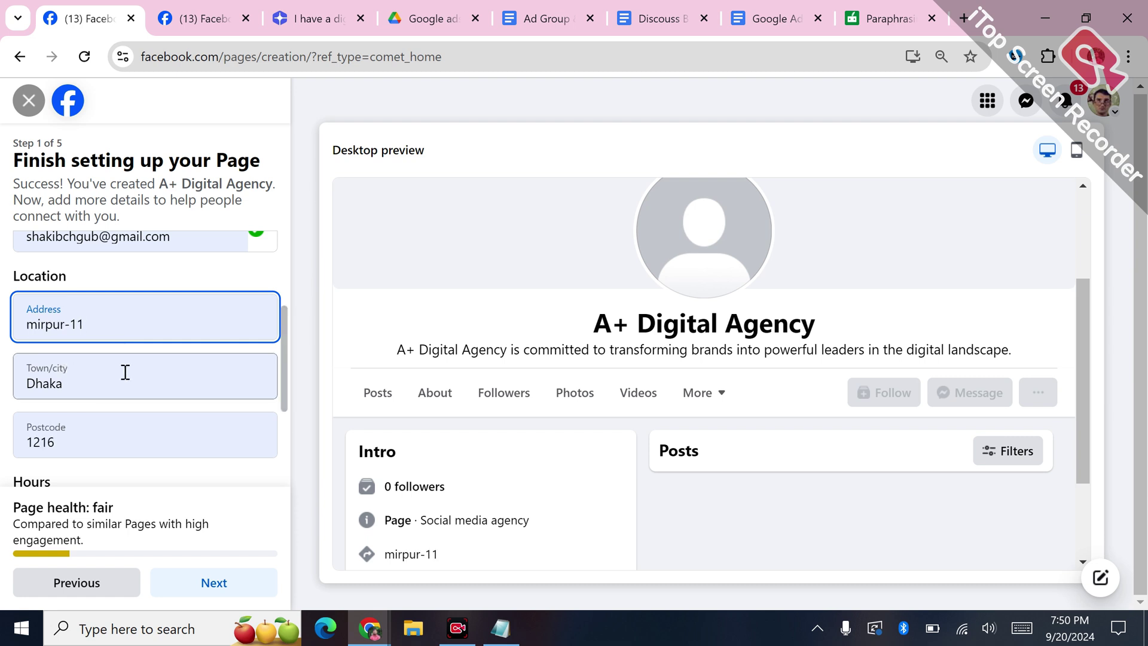
Verify the autofilled town/city and postcode values
click(64, 426)
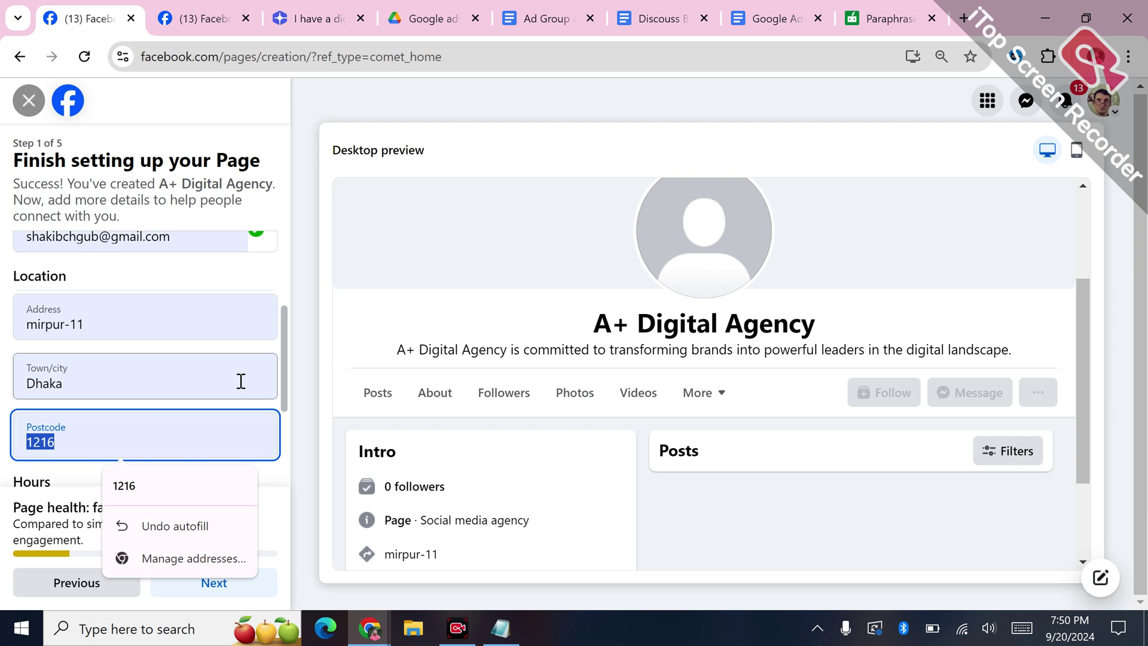
click(102, 379)
click(90, 323)
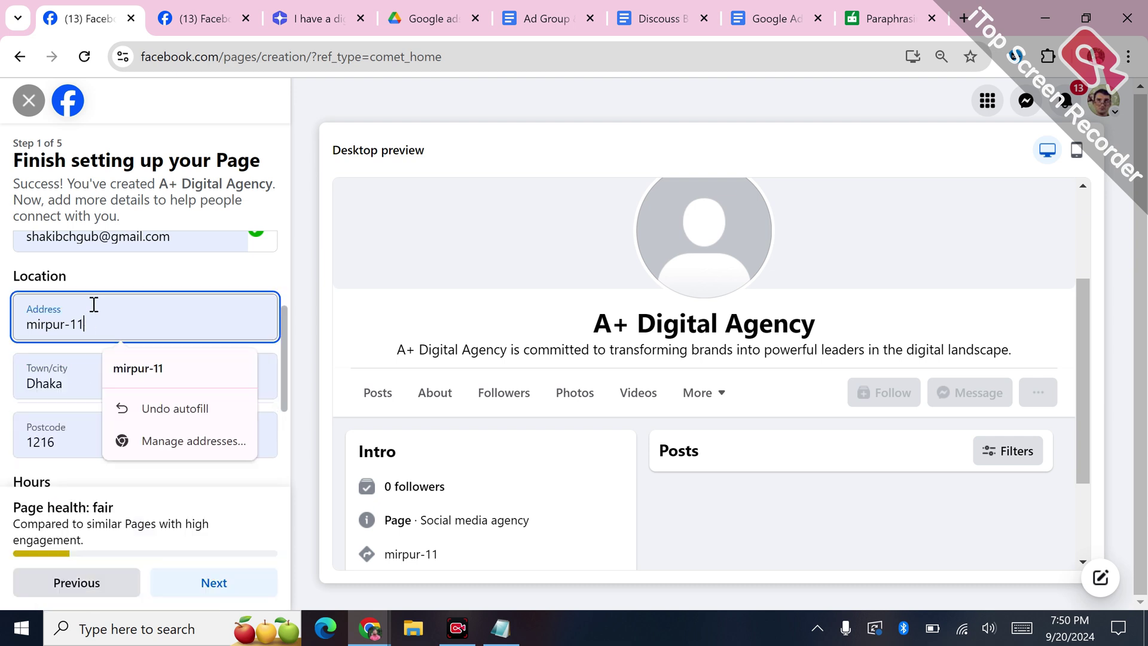
triple_click(90, 321)
click(73, 379)
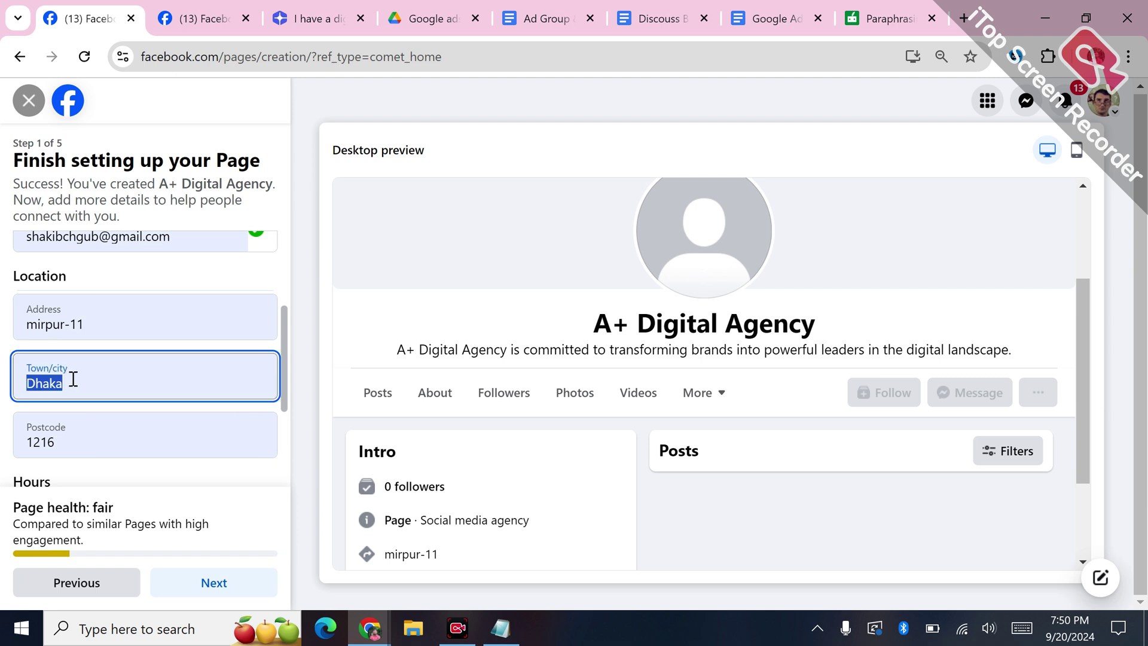
click(4, 397)
click(61, 443)
key(ctrl+a)
click(136, 438)
click(299, 367)
scroll(257, 396, down, 3)
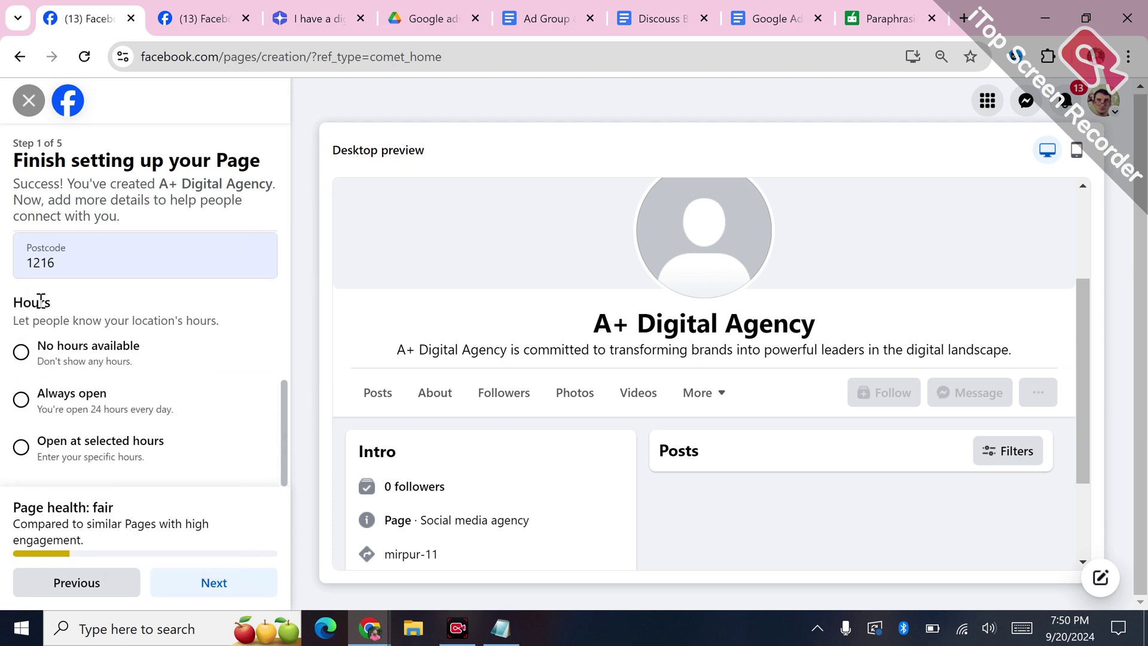
click(369, 628)
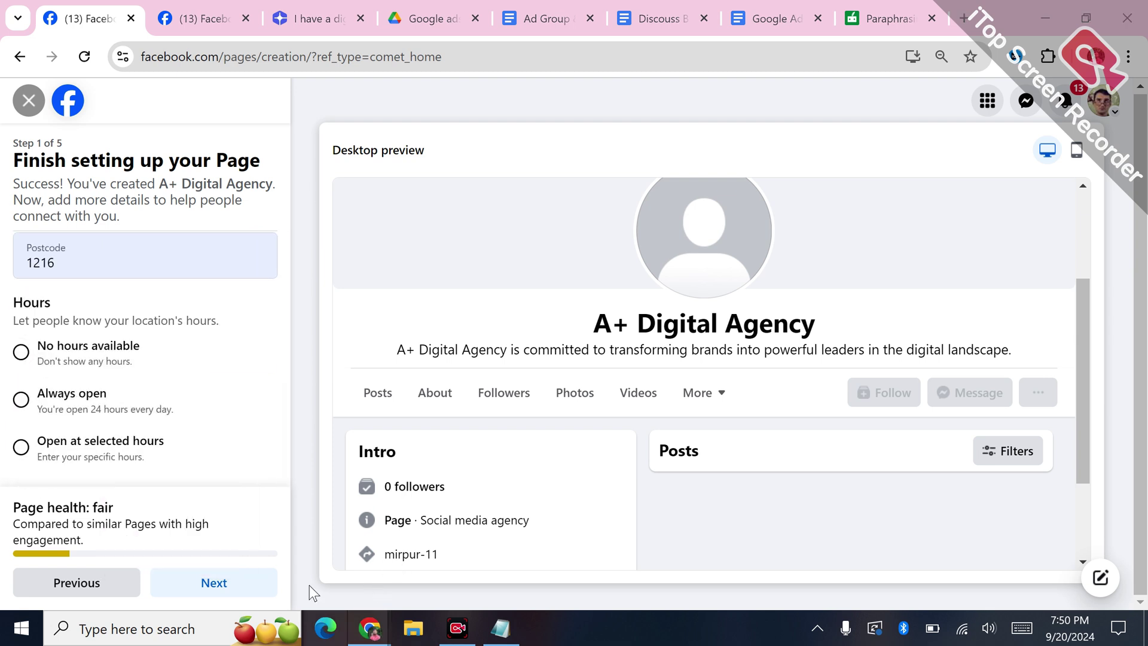
mouse_move(370, 628)
click(423, 561)
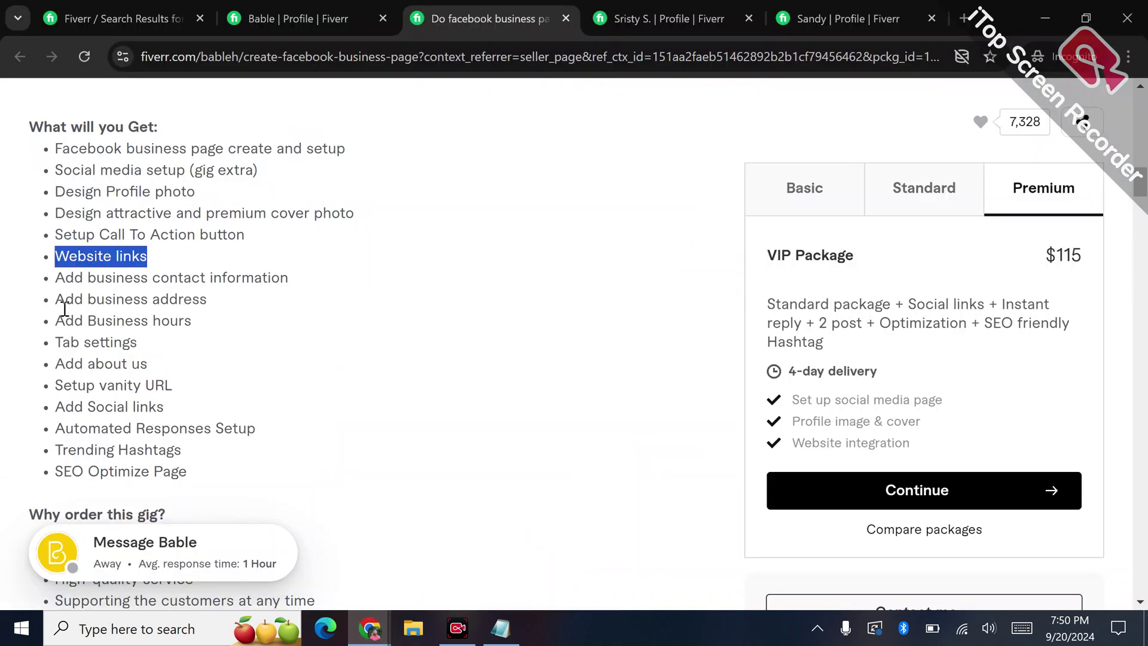
drag(206, 326, 48, 328)
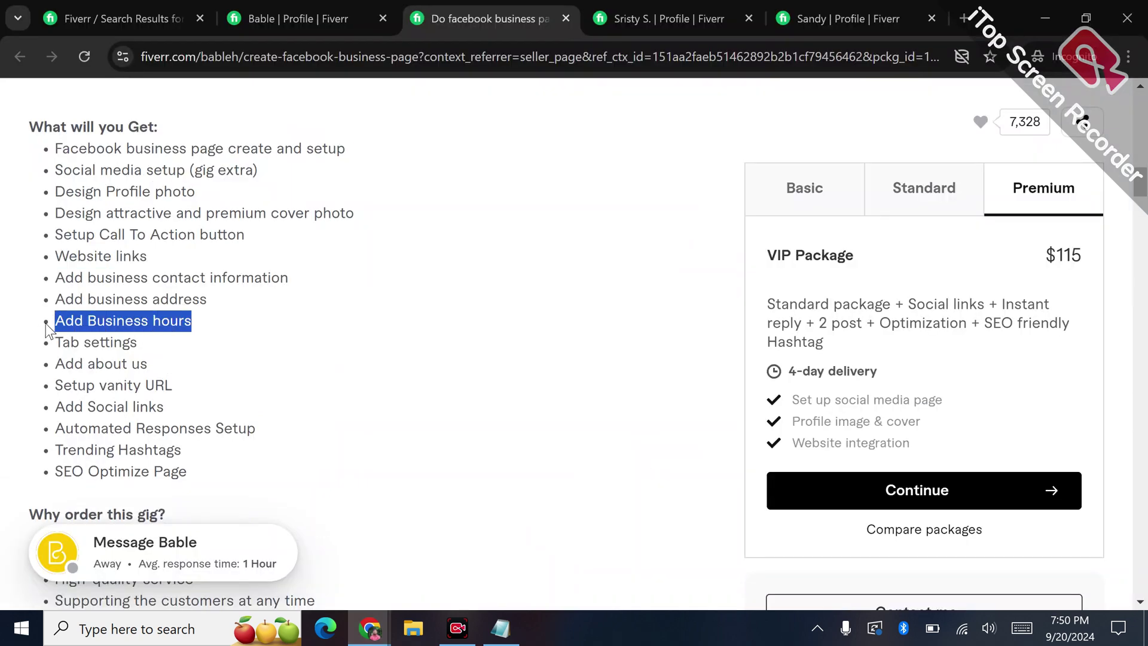
click(370, 628)
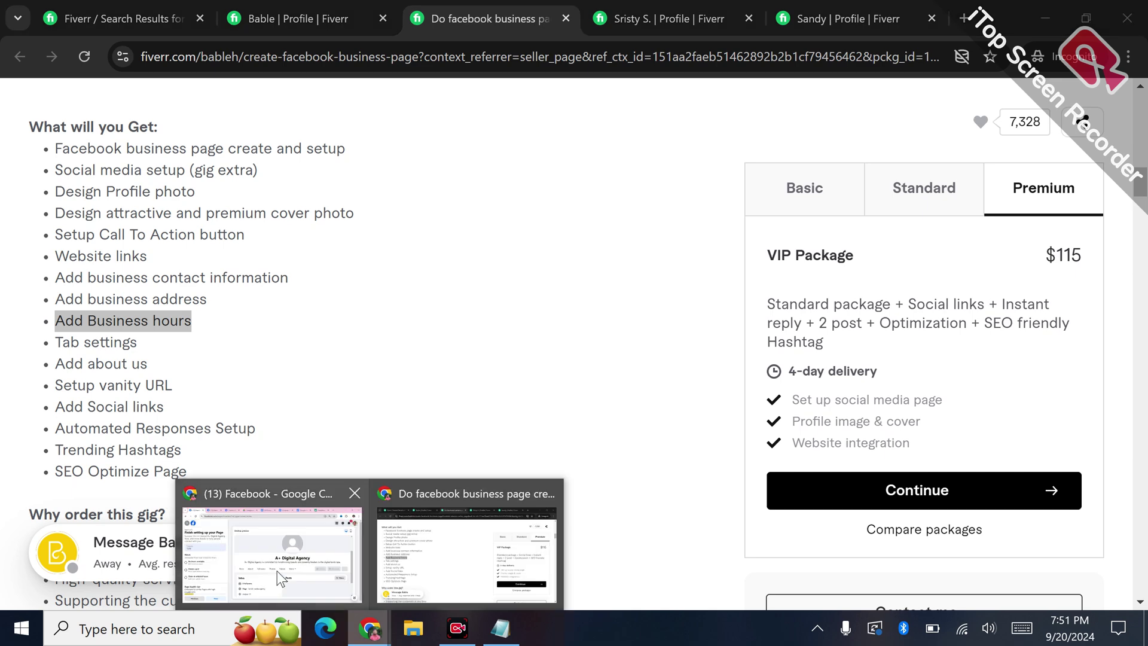
click(209, 540)
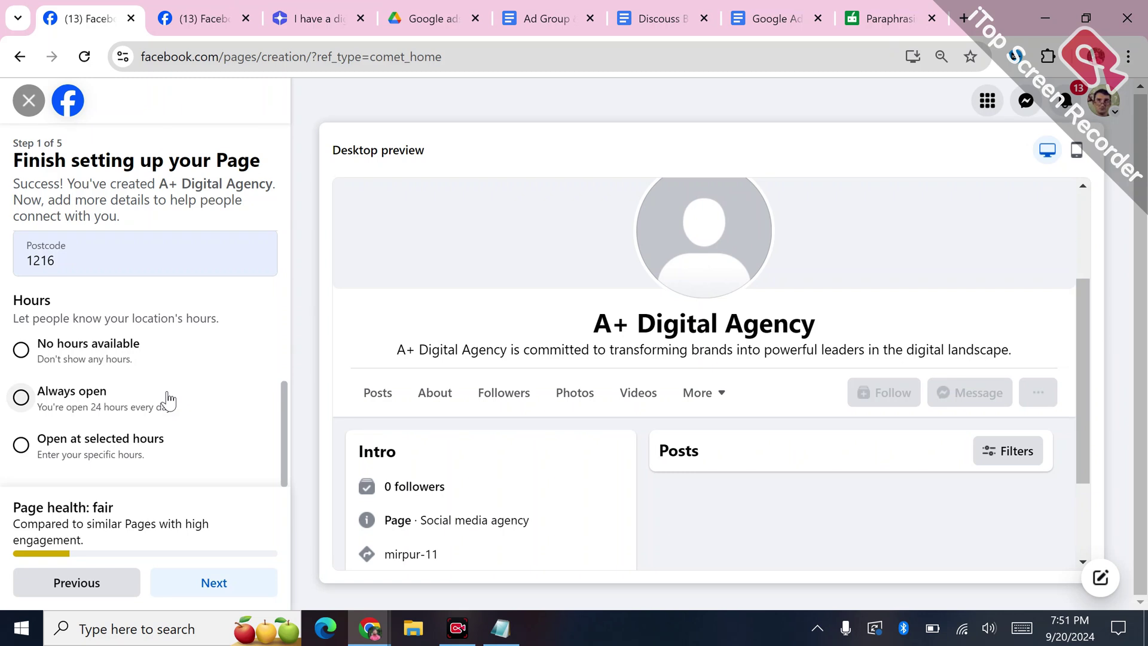
Try 'Open at selected hours', browsing Monday to Thursday opening and closing times
click(135, 401)
click(73, 441)
click(495, 200)
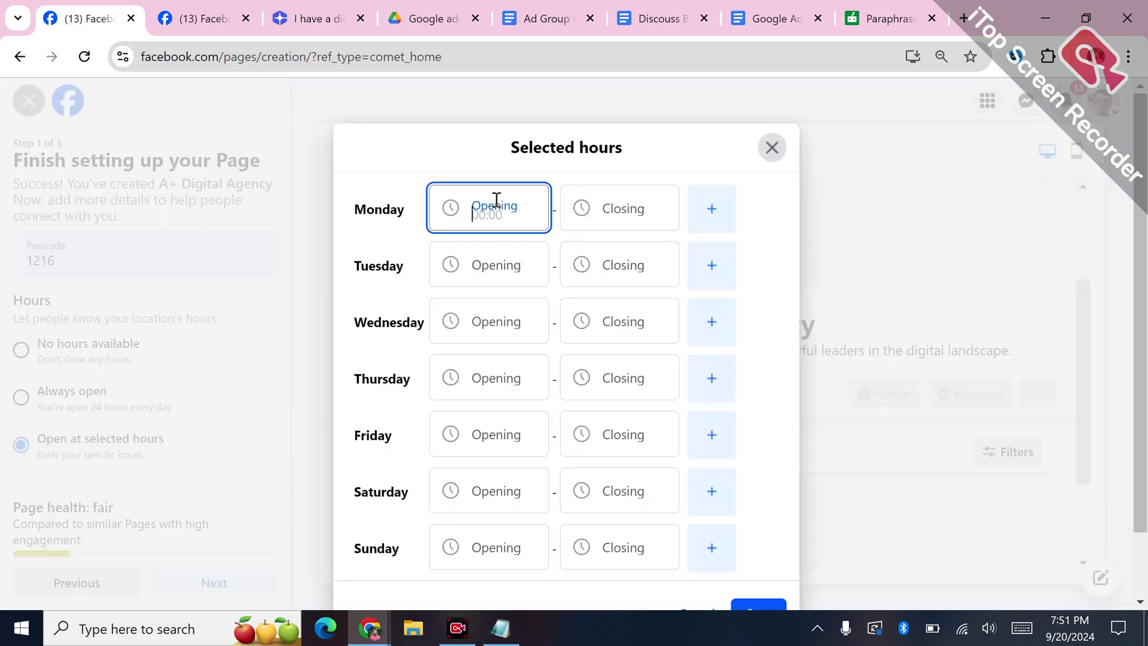
click(622, 200)
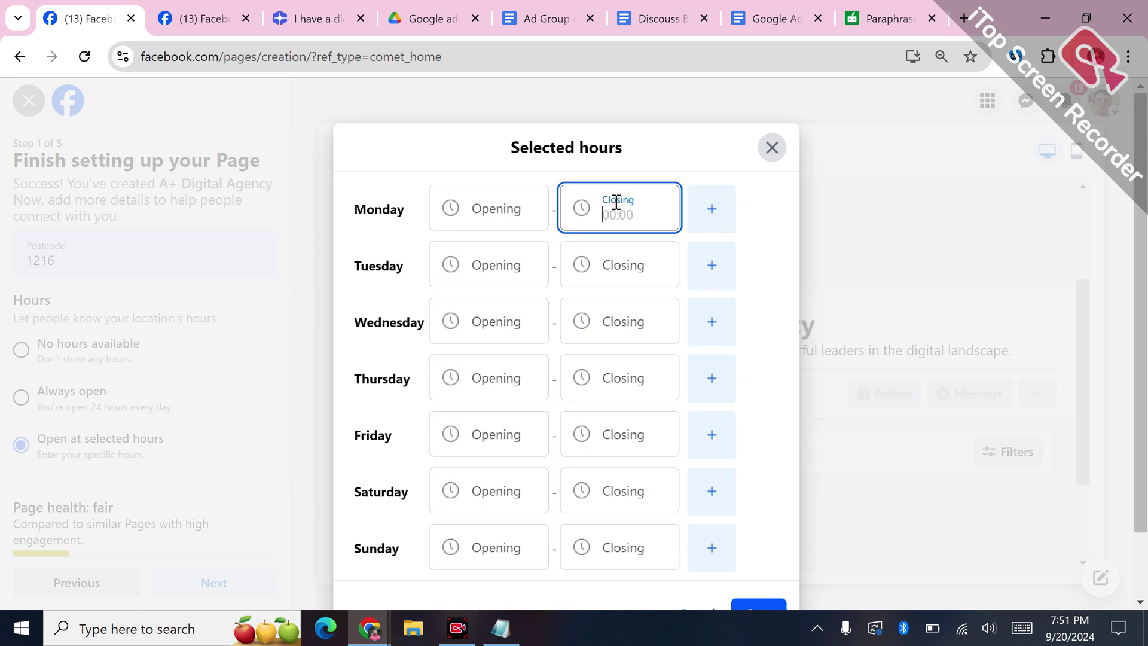
click(455, 203)
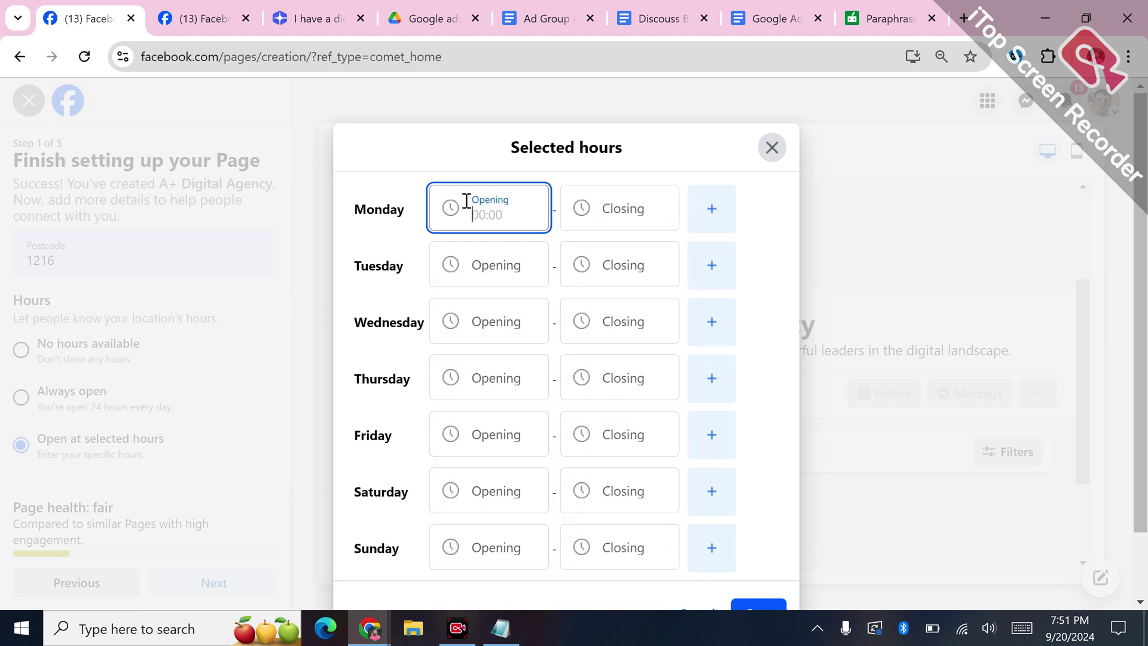
click(615, 206)
click(503, 258)
click(592, 258)
click(466, 308)
click(589, 307)
click(495, 370)
click(610, 364)
Abandon per-day hours, choose Always open, and advance to Customise your Page
scroll(620, 423, down, 6)
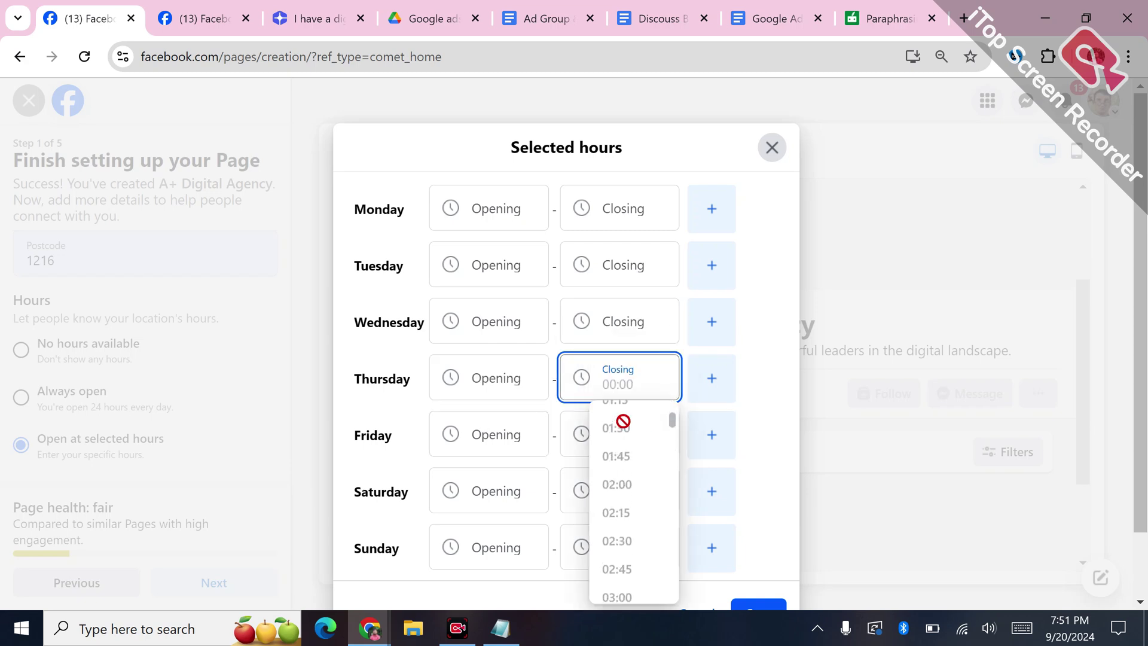
click(772, 148)
click(772, 147)
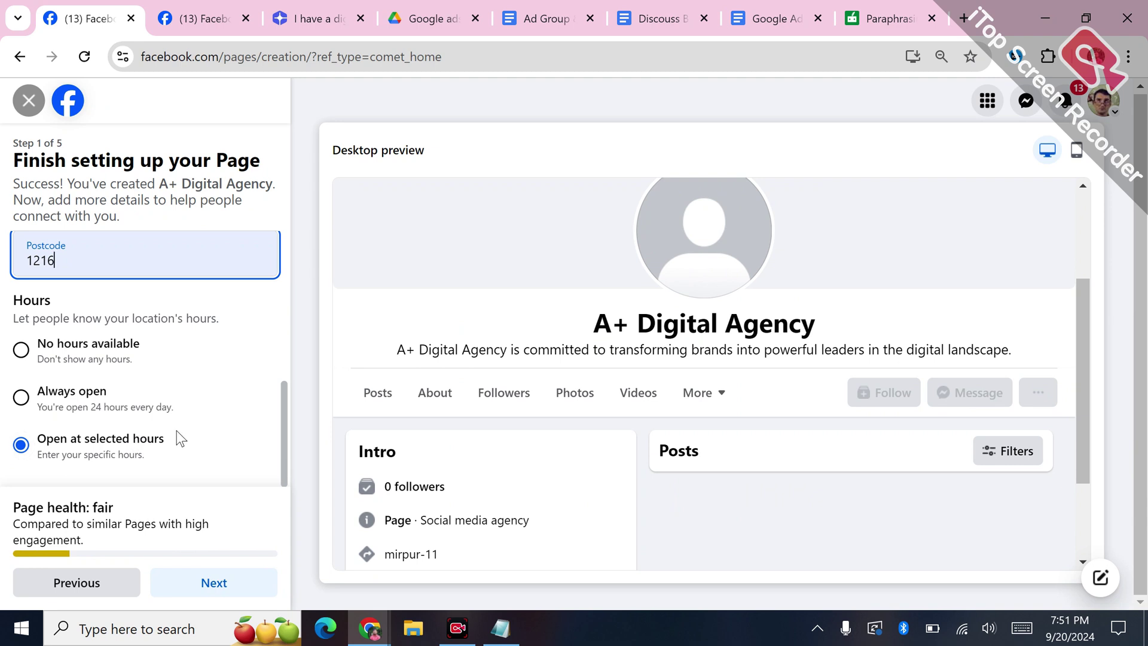
click(49, 407)
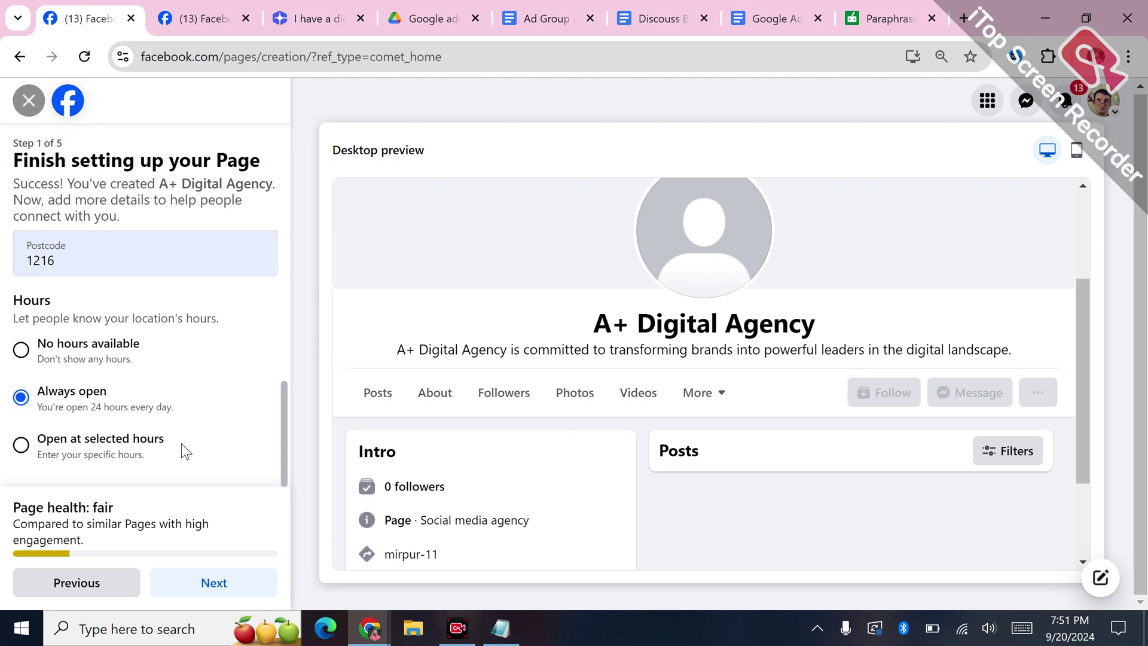
click(202, 583)
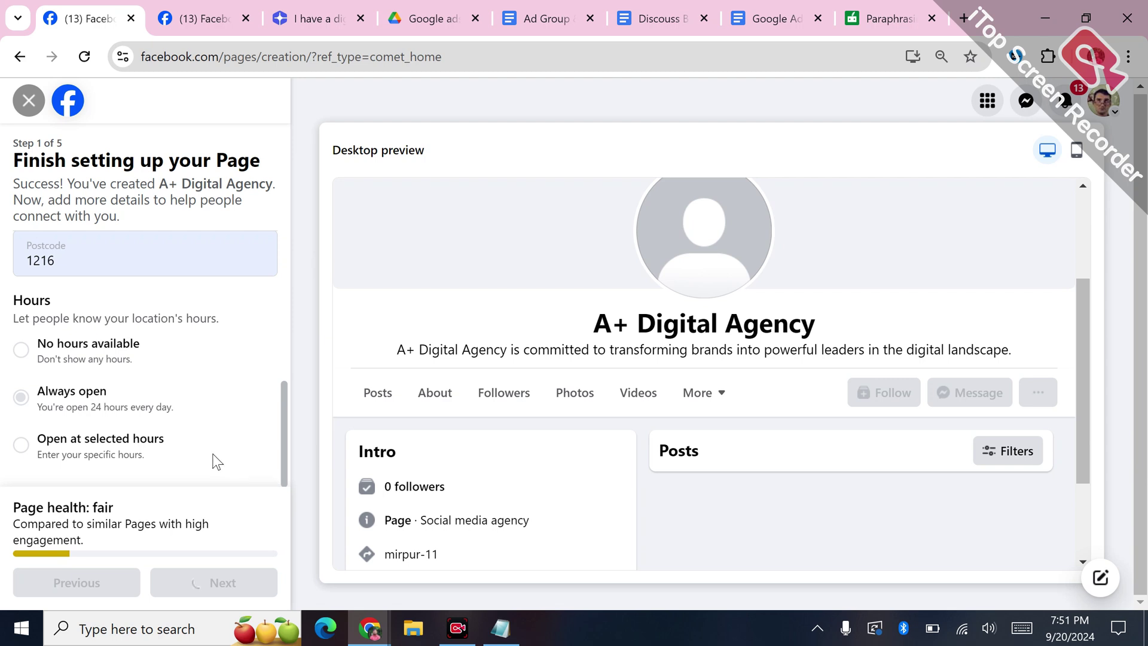
scroll(105, 323, down, 1)
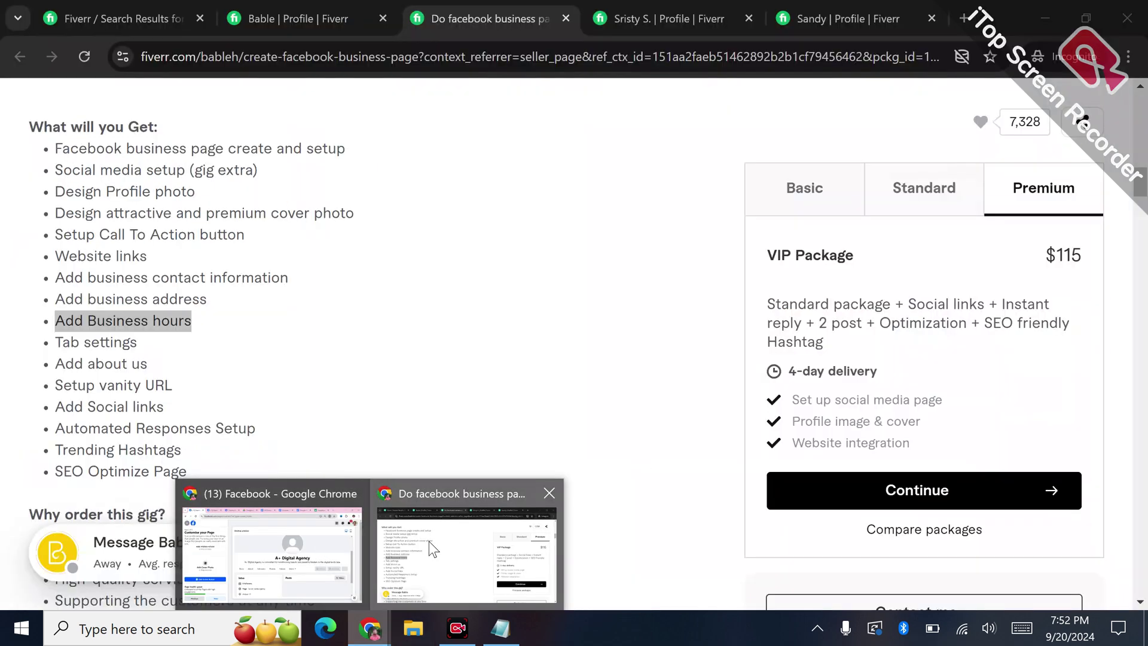
click(429, 540)
drag(53, 190, 370, 215)
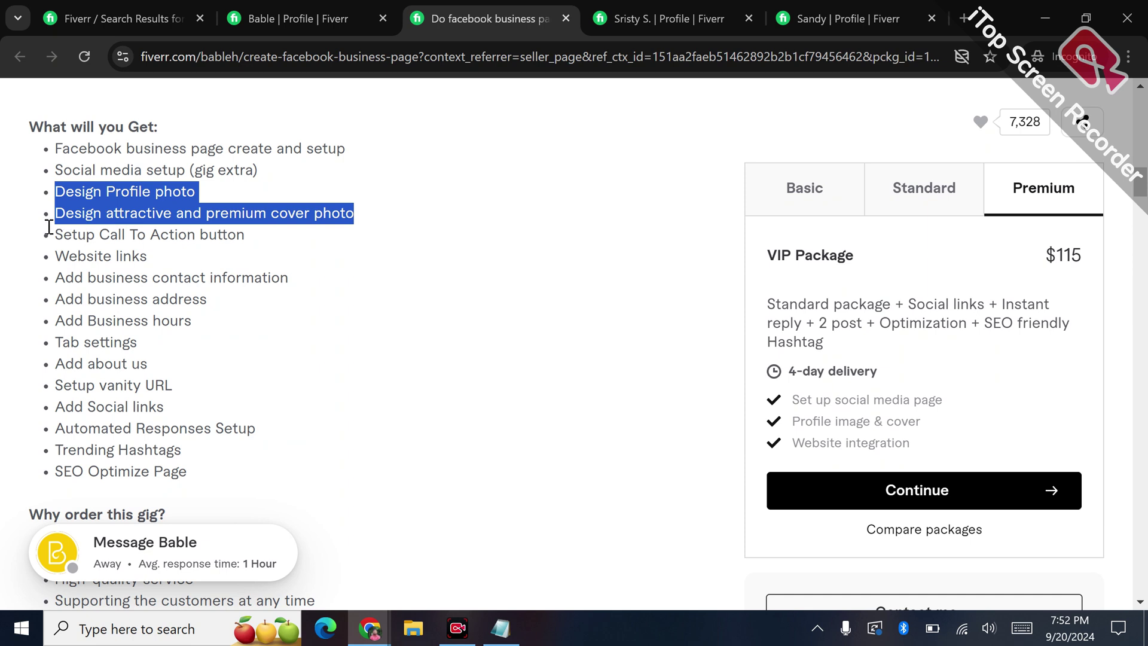
drag(52, 235, 255, 236)
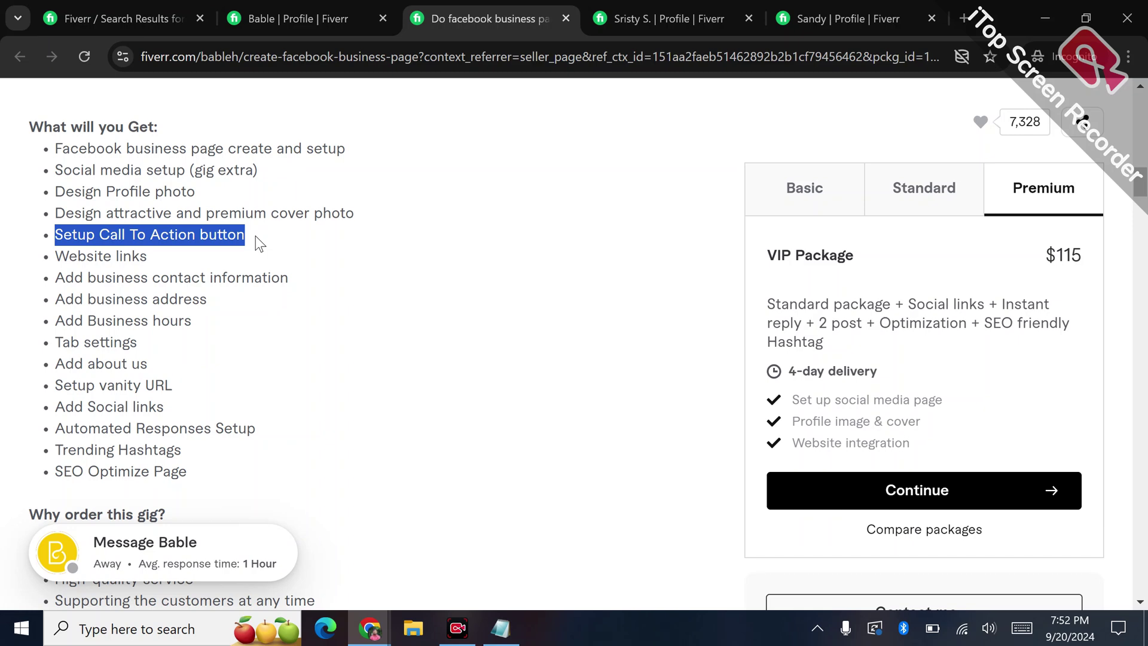
click(254, 237)
drag(237, 234, 54, 239)
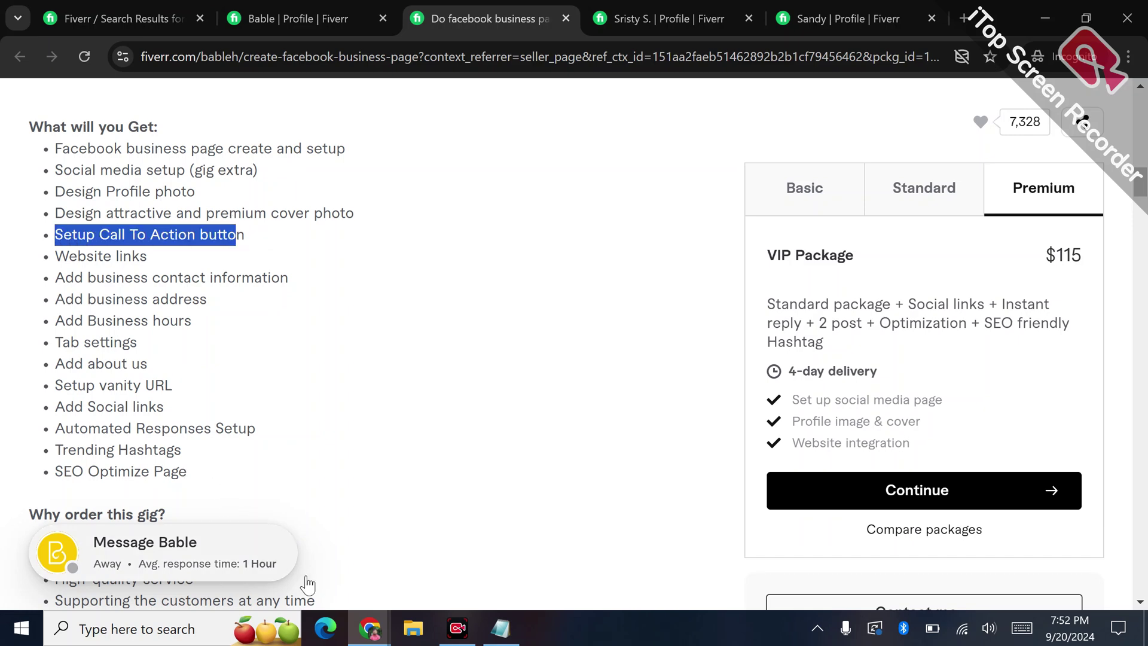
mouse_move(370, 628)
click(287, 562)
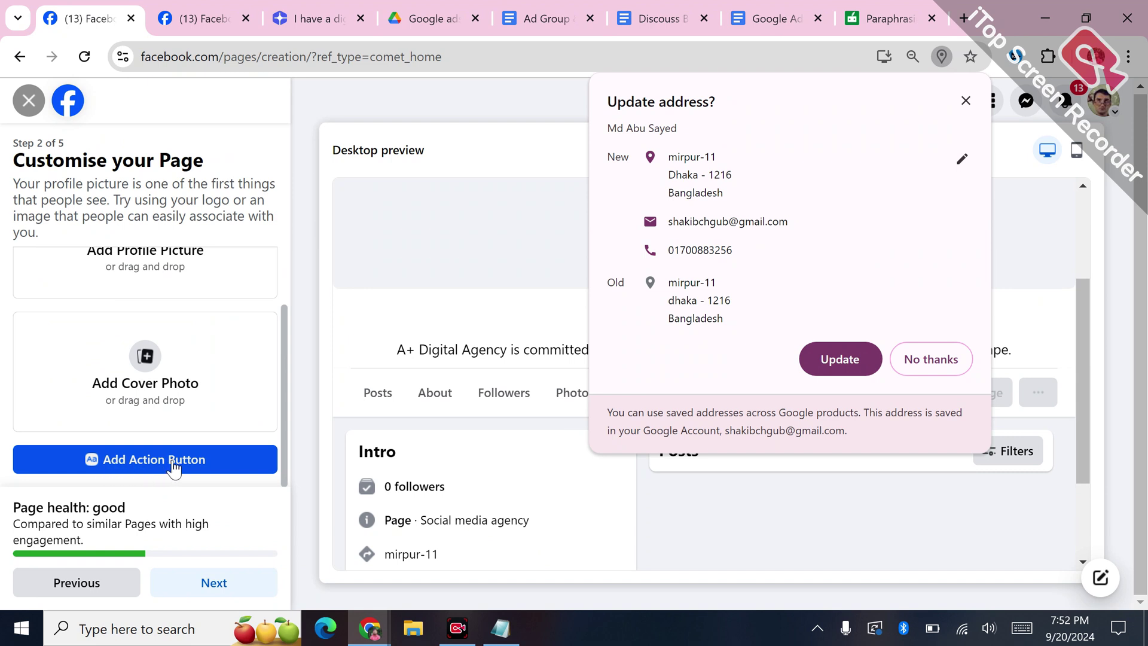
Start an action button, dismiss the save-address prompt, and browse options with Send message chosen
click(233, 470)
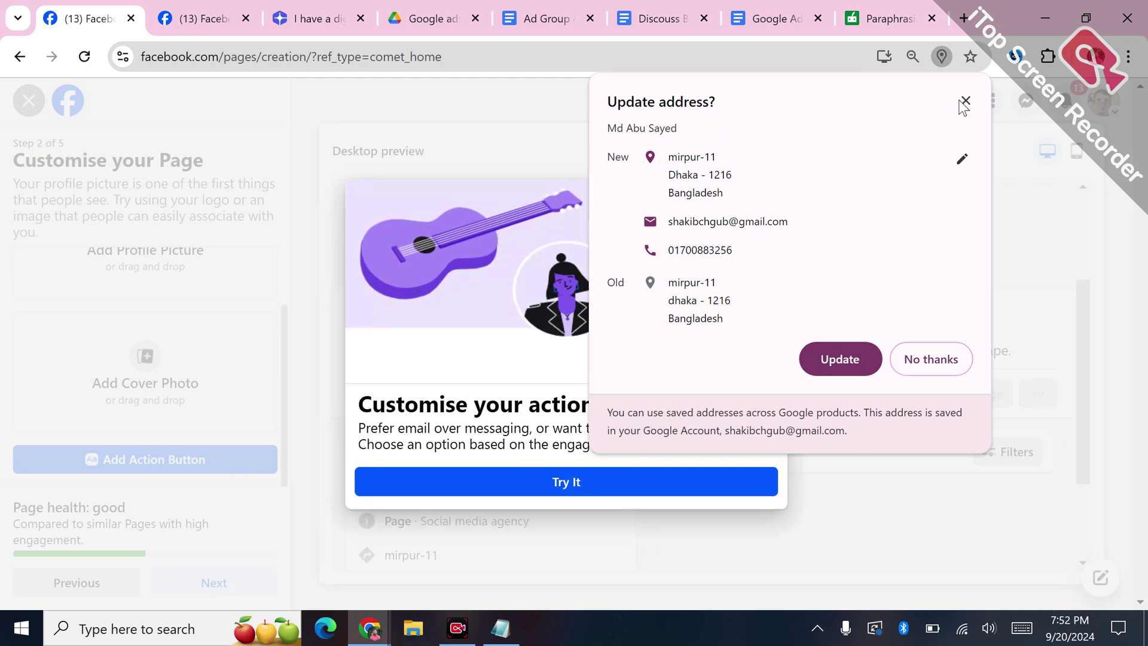
click(585, 425)
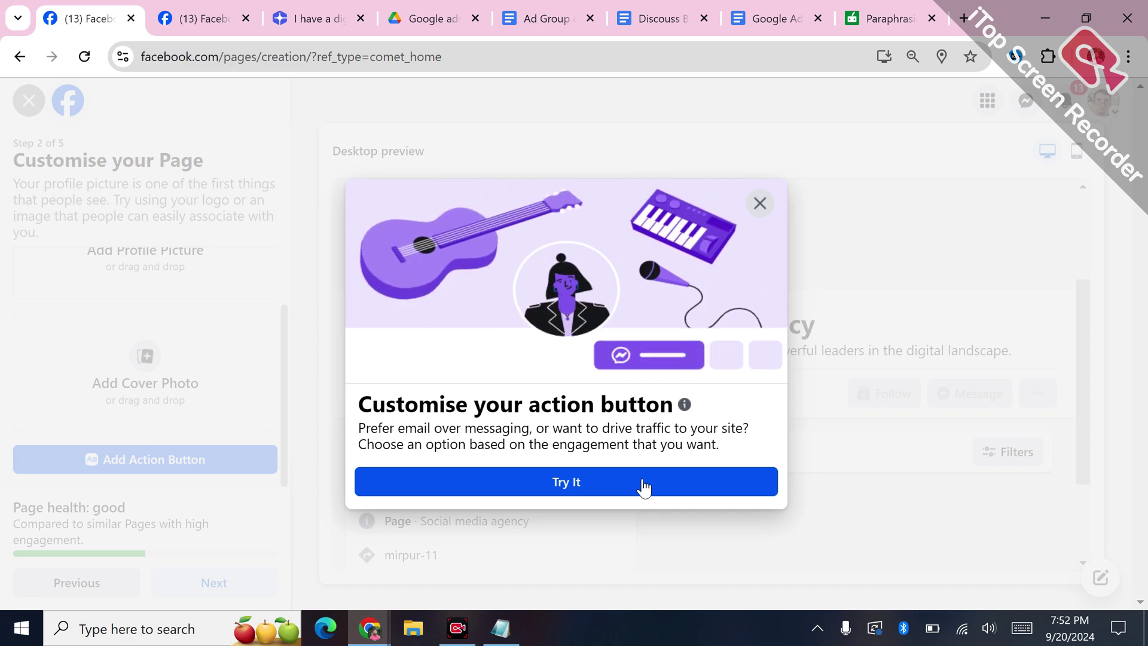
click(643, 486)
scroll(652, 512, down, 5)
scroll(652, 512, up, 6)
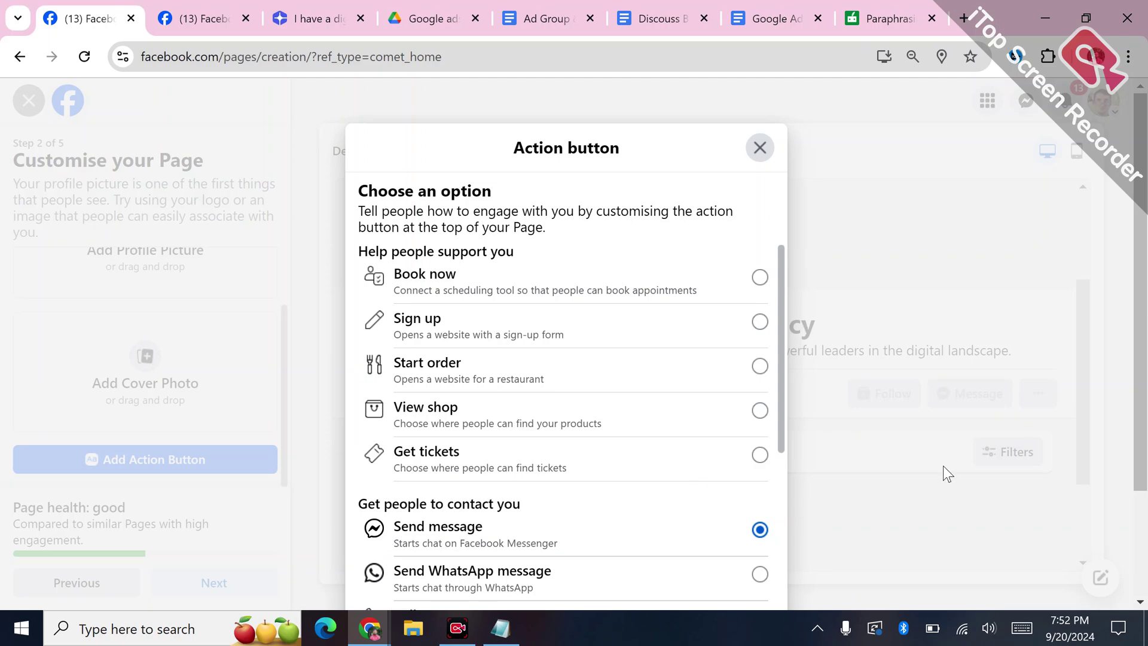
scroll(955, 464, down, 2)
scroll(619, 356, down, 6)
scroll(613, 341, up, 6)
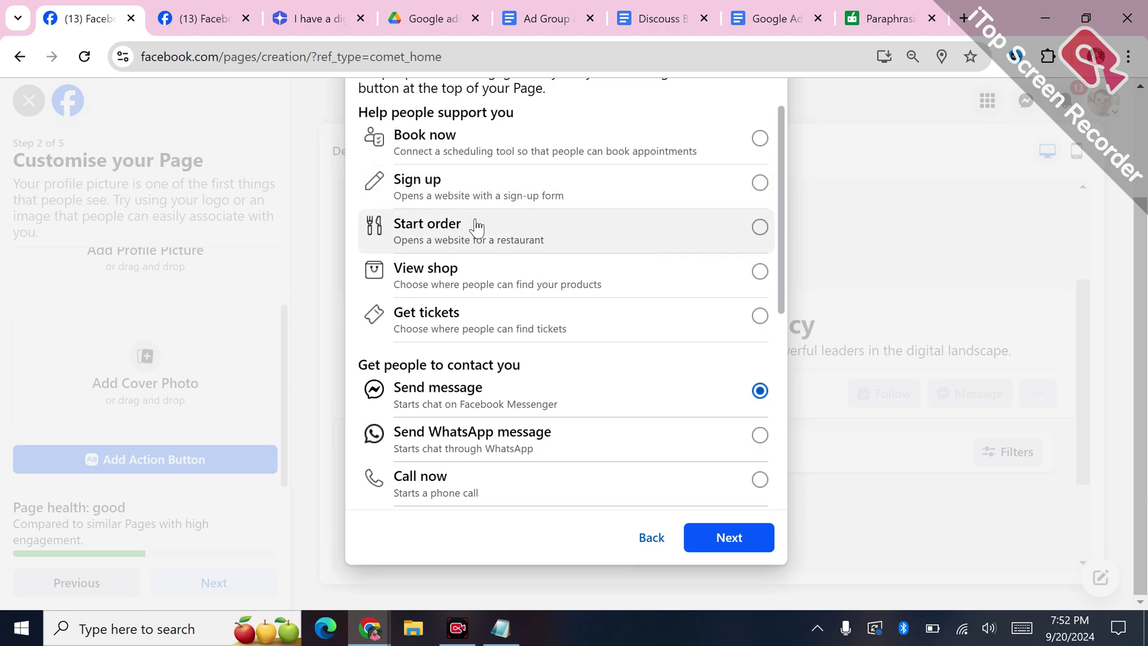
scroll(619, 368, down, 4)
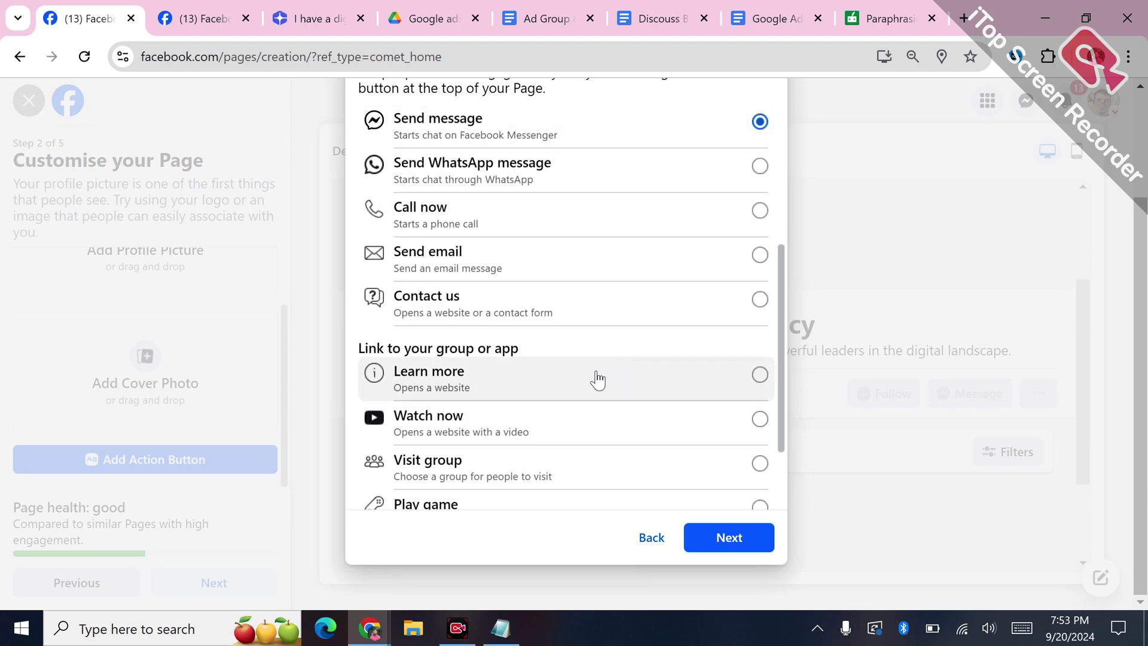
scroll(616, 372, down, 2)
scroll(473, 471, up, 5)
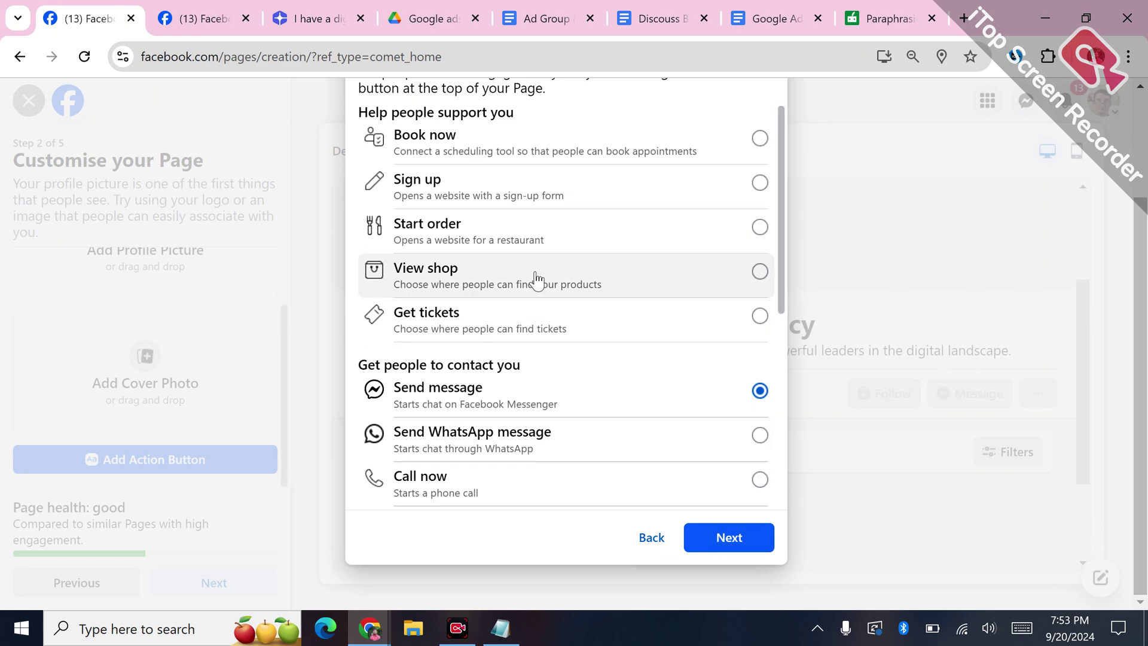
scroll(538, 299, down, 5)
scroll(559, 323, up, 5)
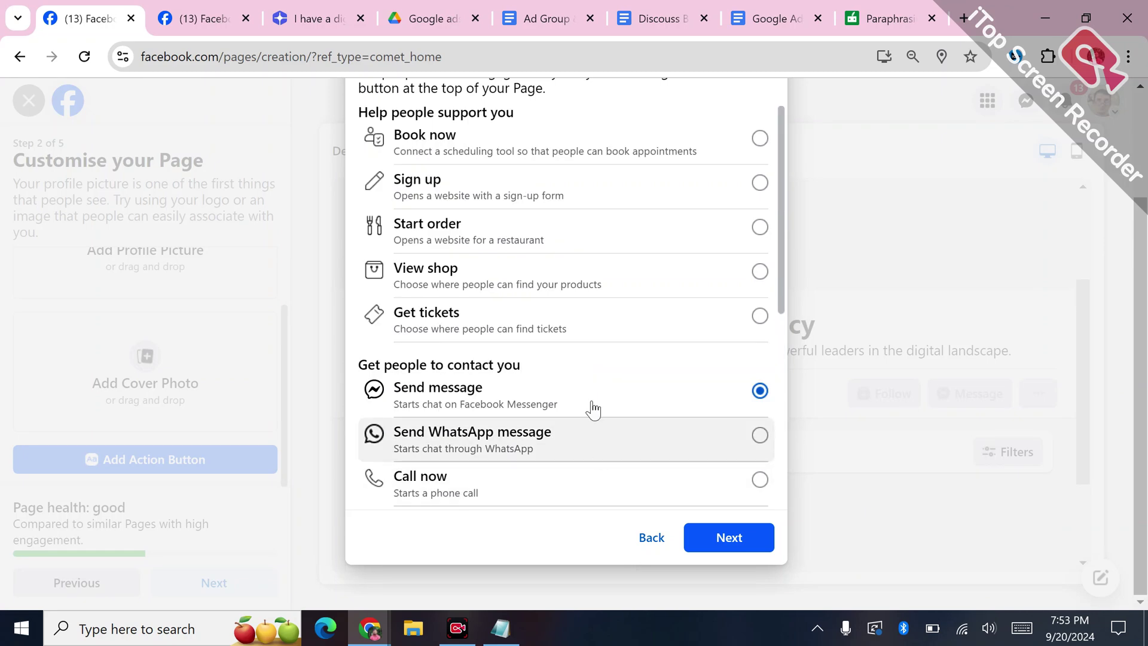
Save Send message as the Page's action button, linked to Messenger
click(728, 538)
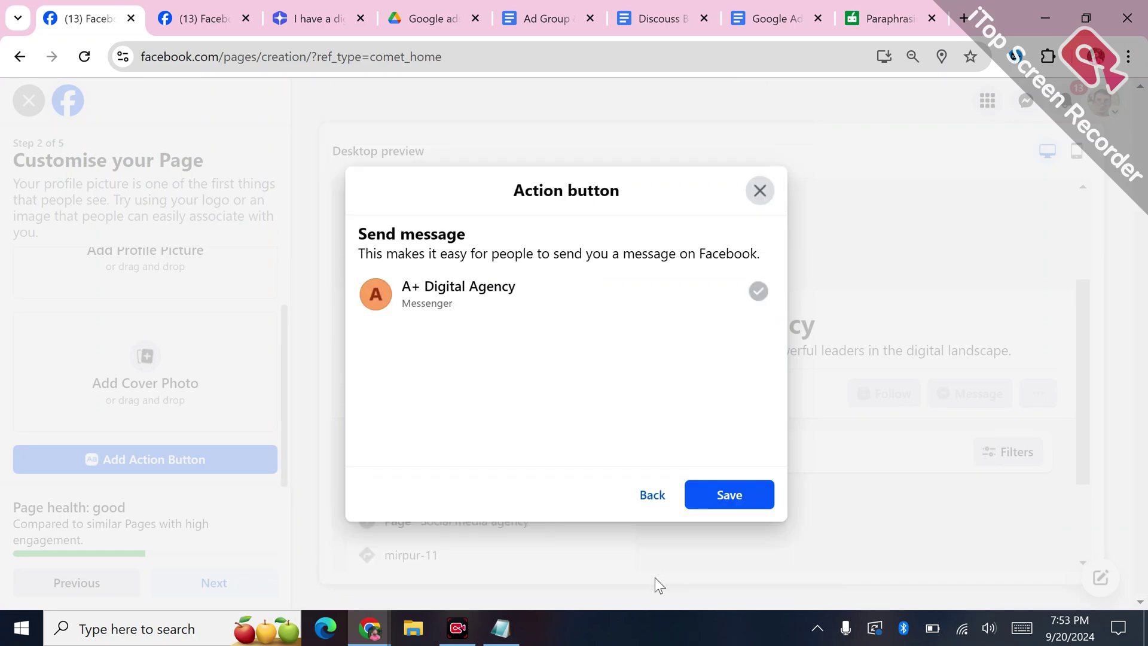
click(663, 497)
scroll(666, 533, down, 5)
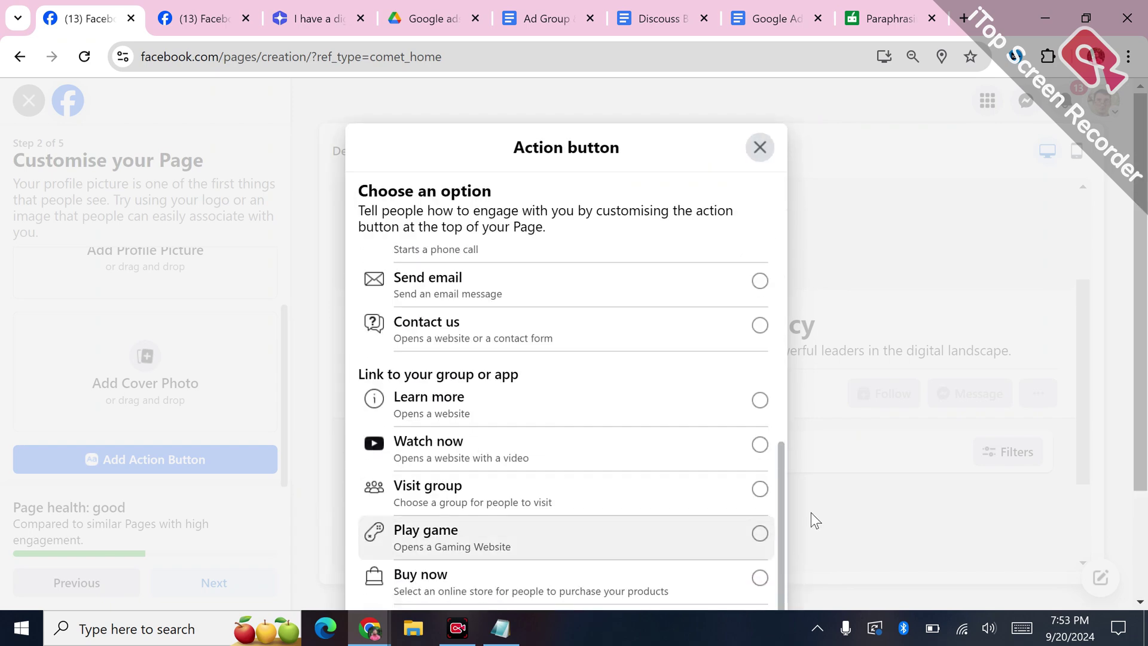
click(751, 541)
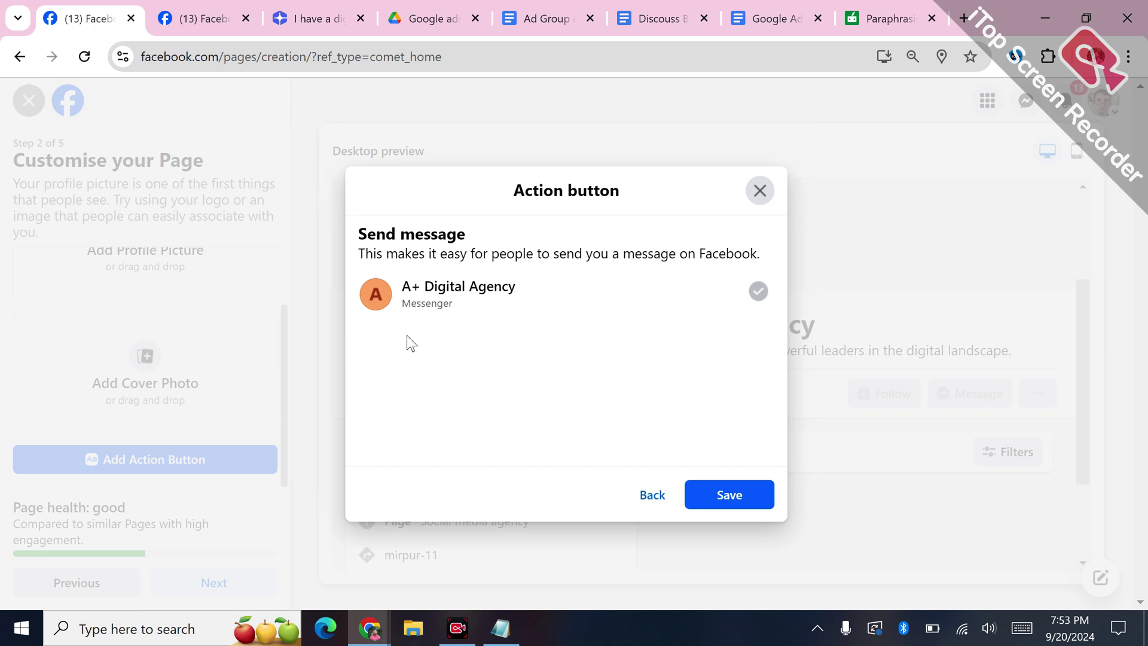
click(725, 497)
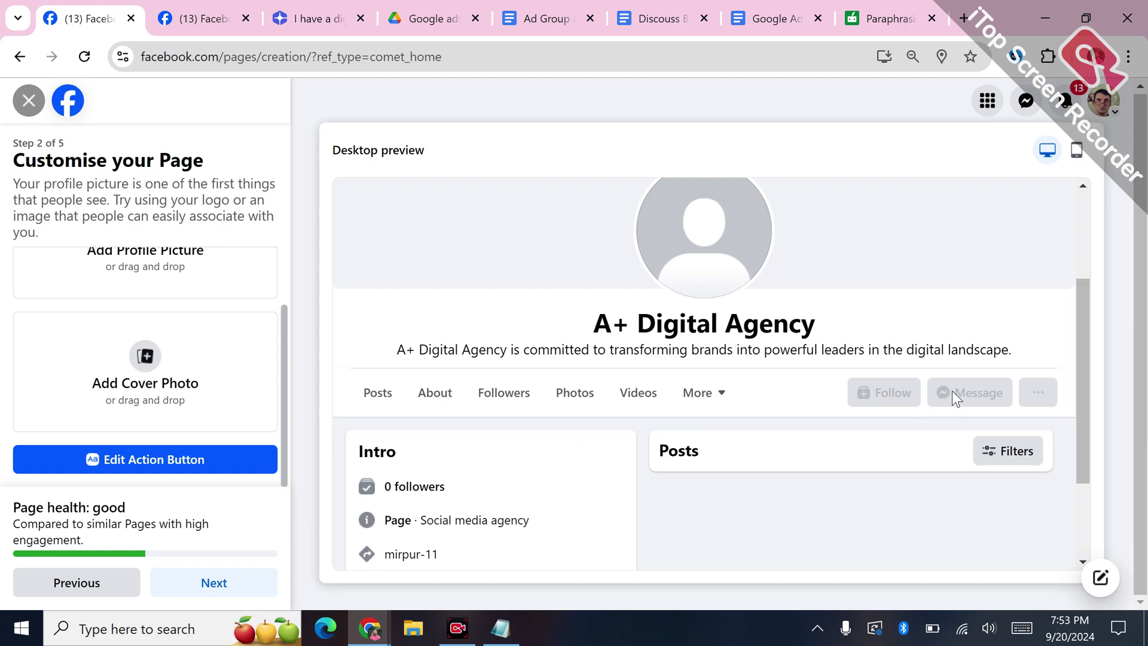
Reopen the action button, review other button types, and close without changes
scroll(356, 461, down, 2)
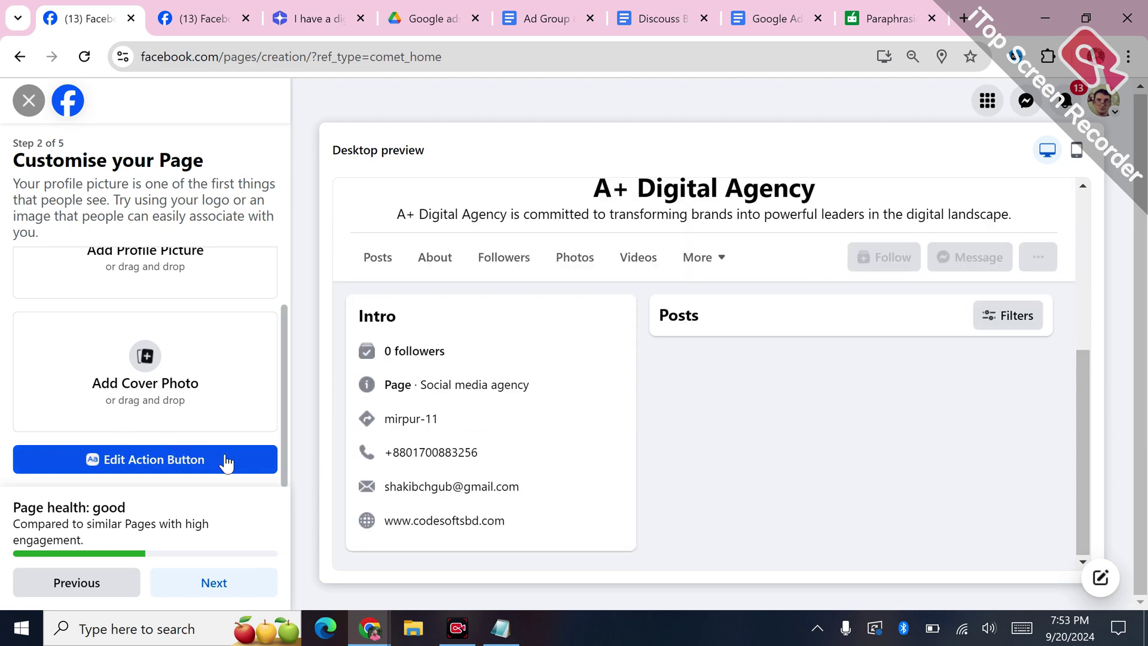
click(197, 459)
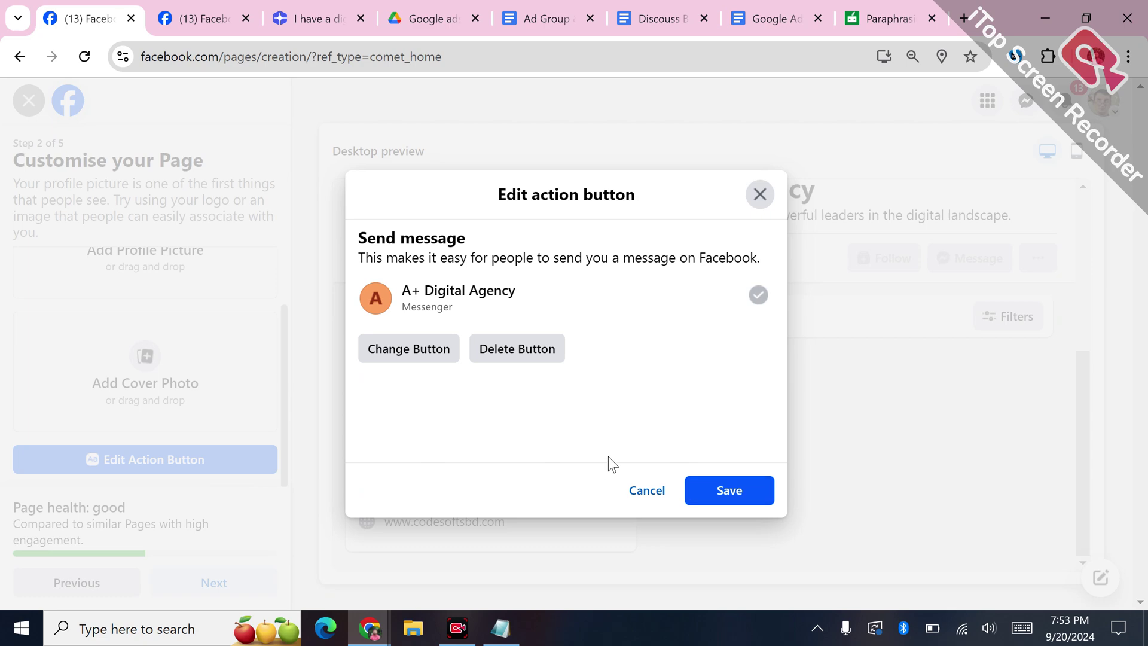
click(407, 350)
scroll(486, 443, down, 5)
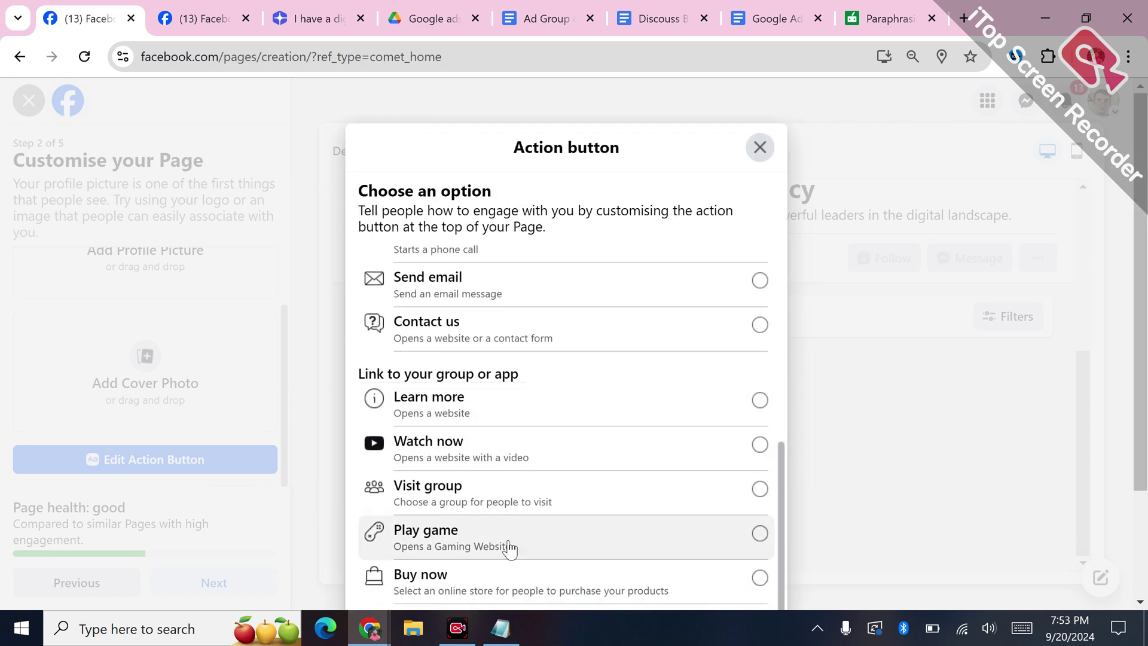
scroll(508, 546, up, 6)
click(762, 147)
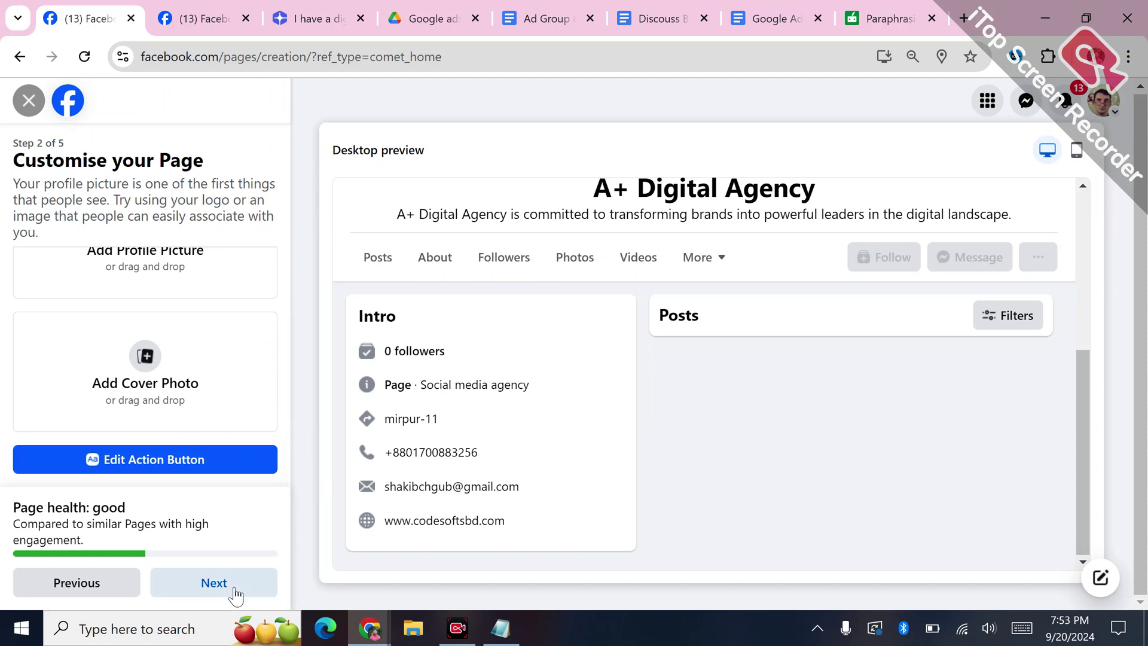
Move to the Connect WhatsApp step and set the country code to Bangladesh +880
click(253, 583)
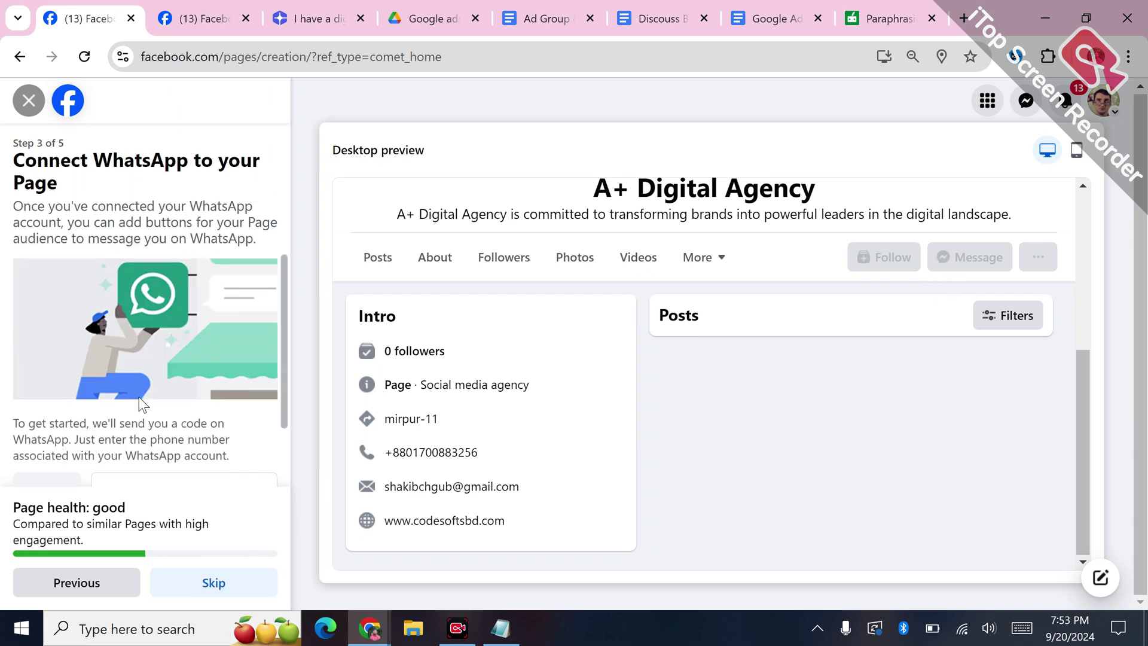
scroll(119, 419, down, 1)
click(106, 414)
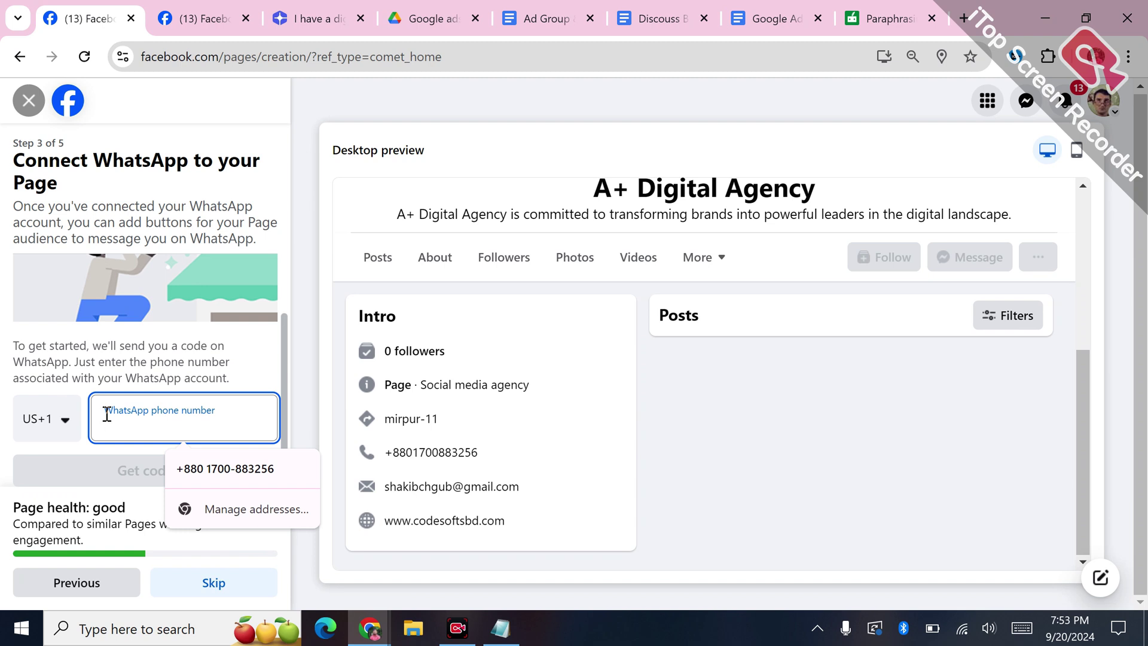
click(73, 437)
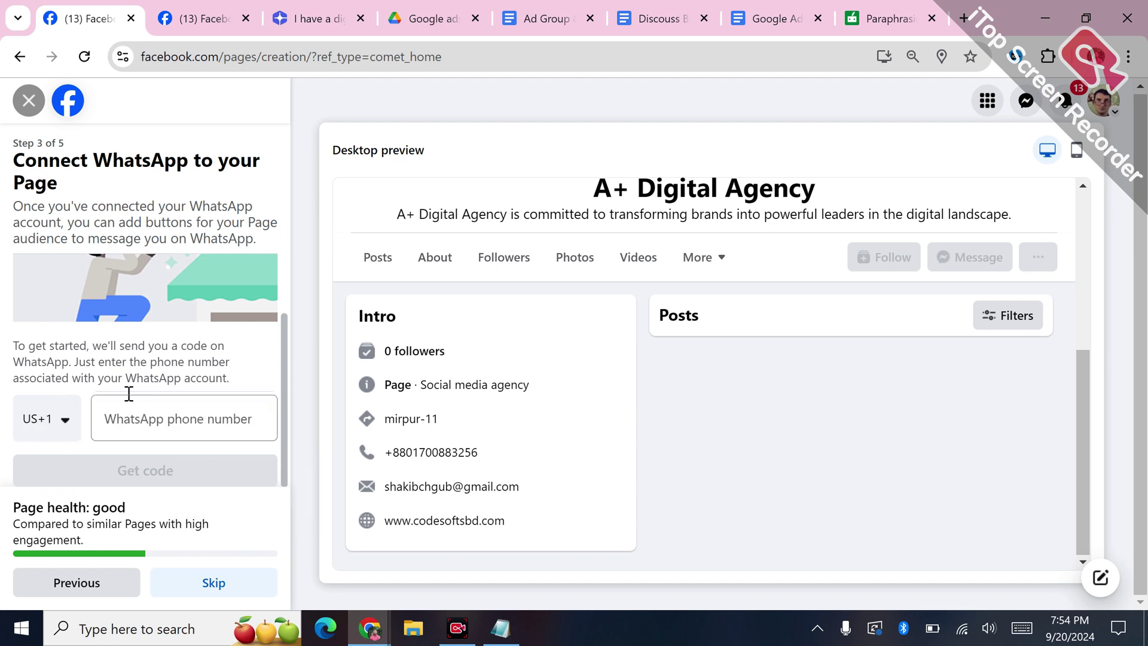
click(30, 424)
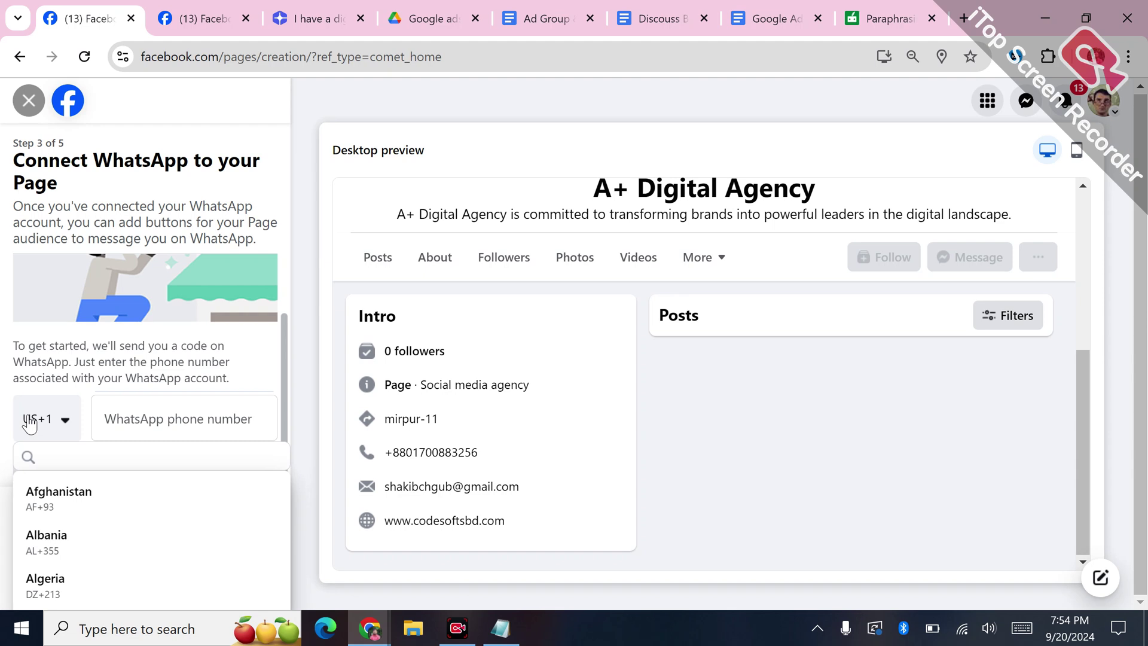
key(b)
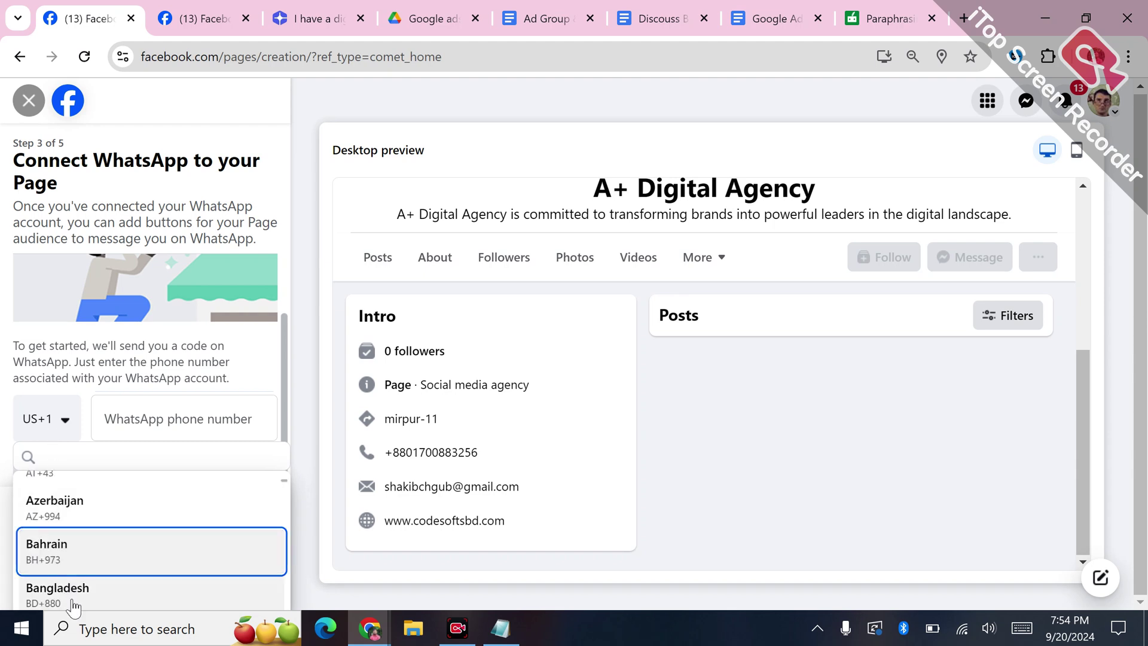
click(74, 598)
Enter the WhatsApp phone number and request the verification code
click(139, 402)
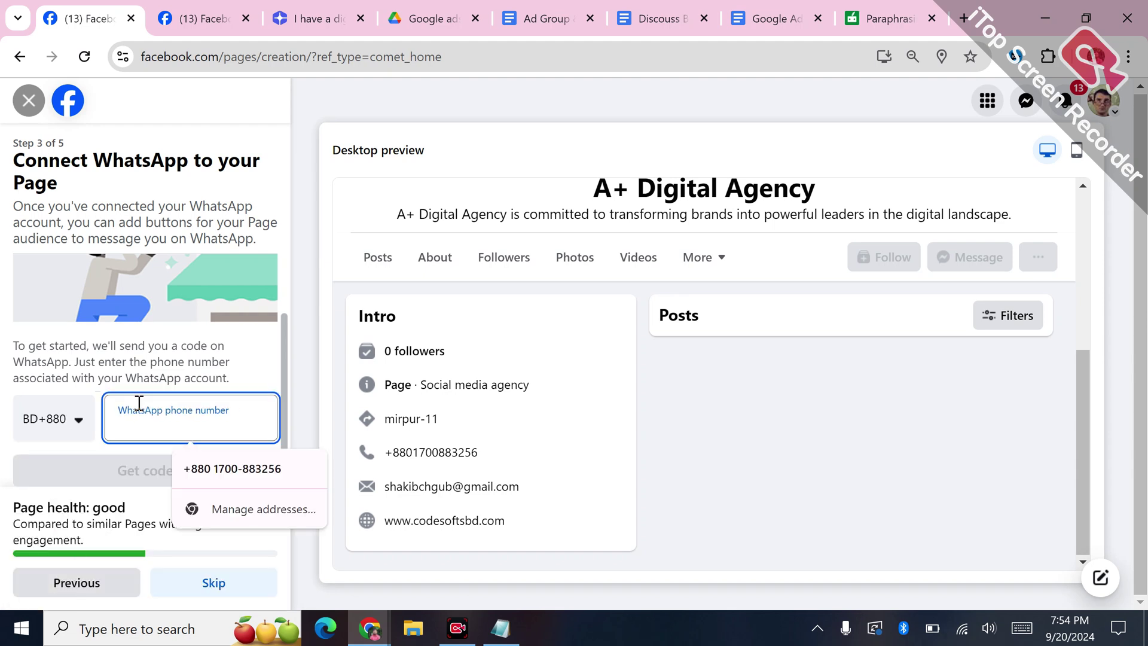
text(0)
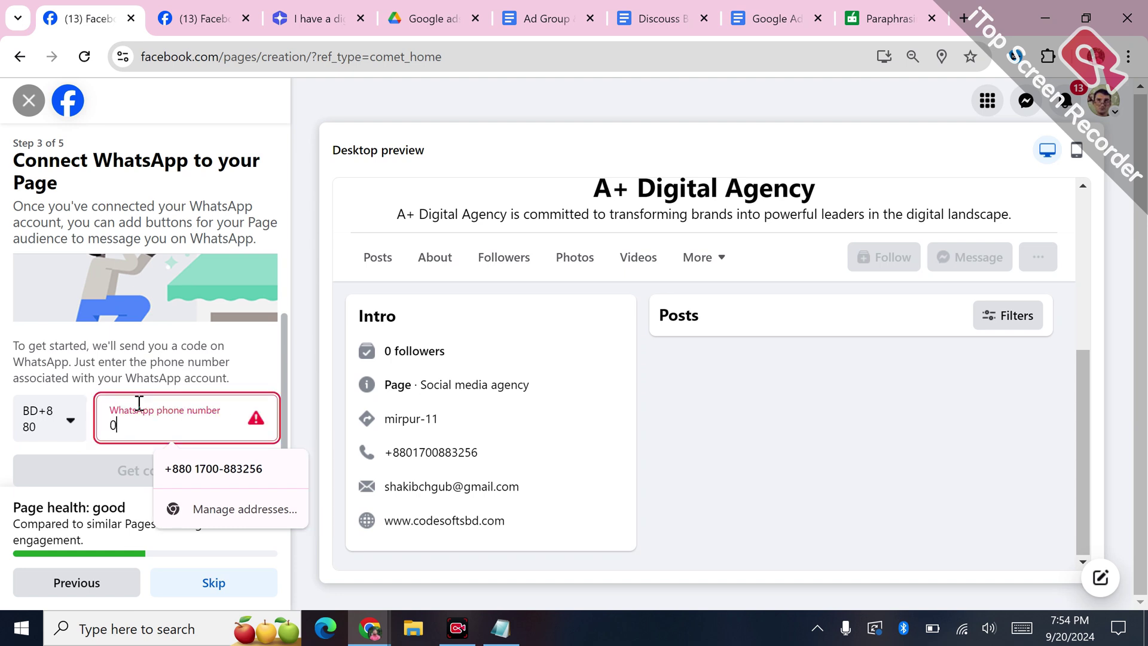
key(BackSpace)
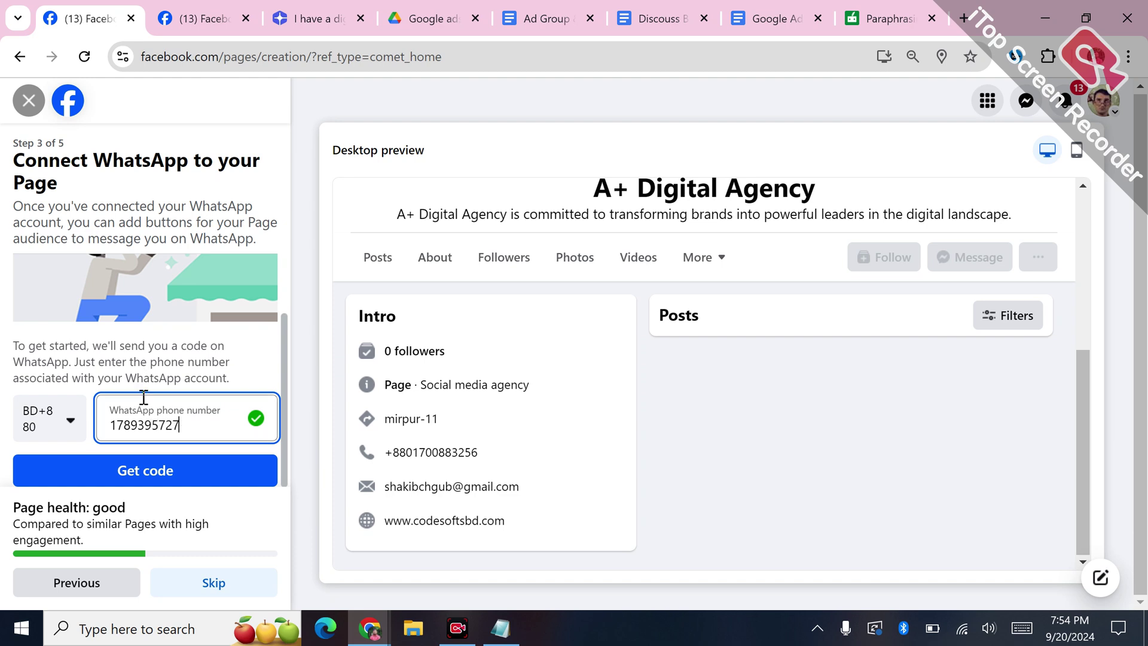
click(183, 474)
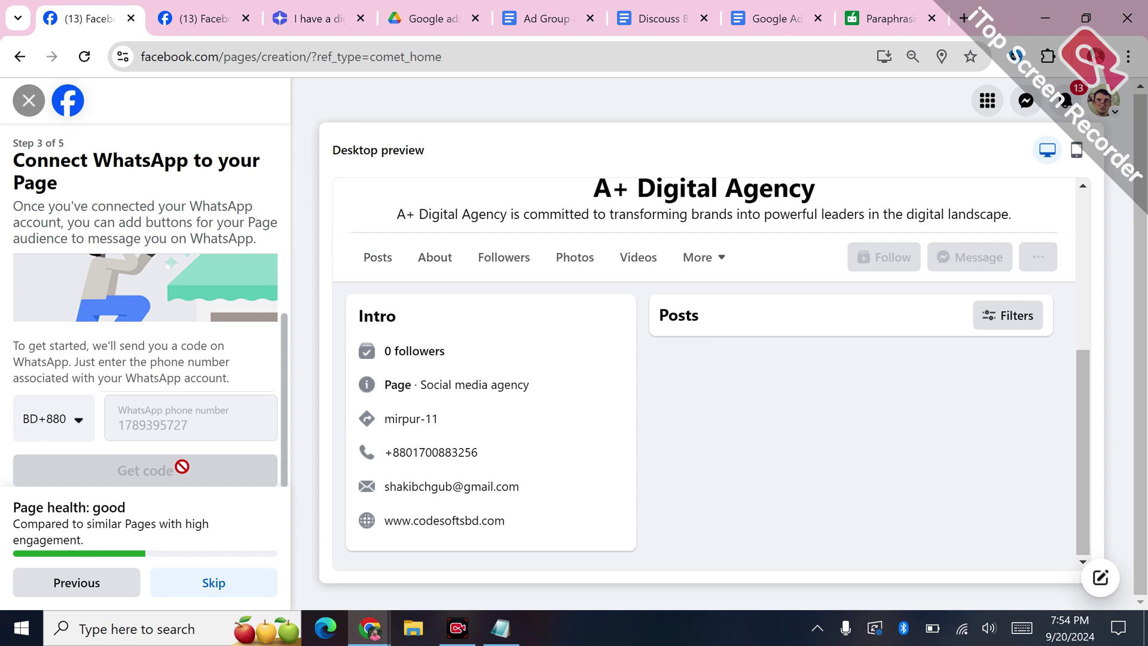
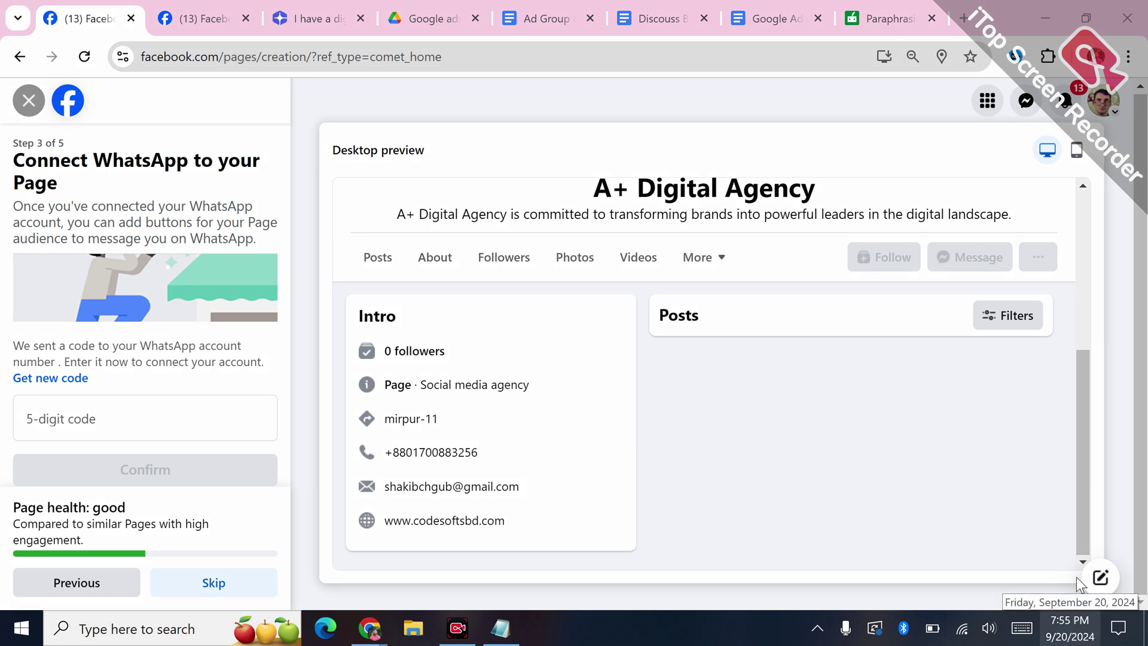
Enter the 5-digit WhatsApp verification code and confirm it to connect WhatsApp to the Page
click(207, 432)
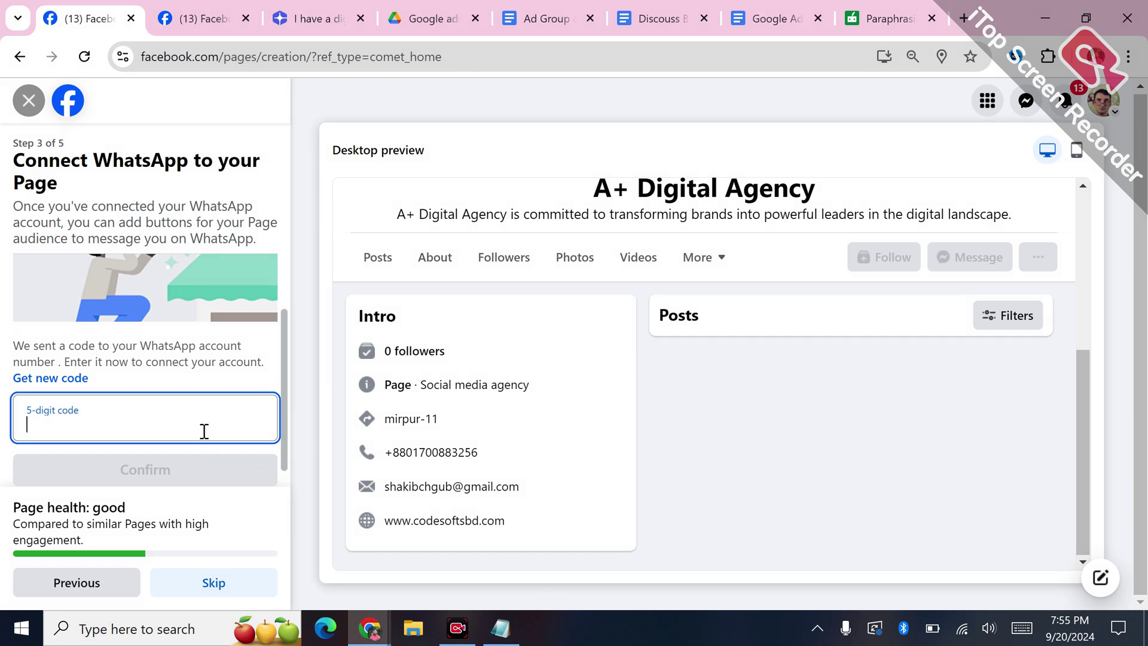
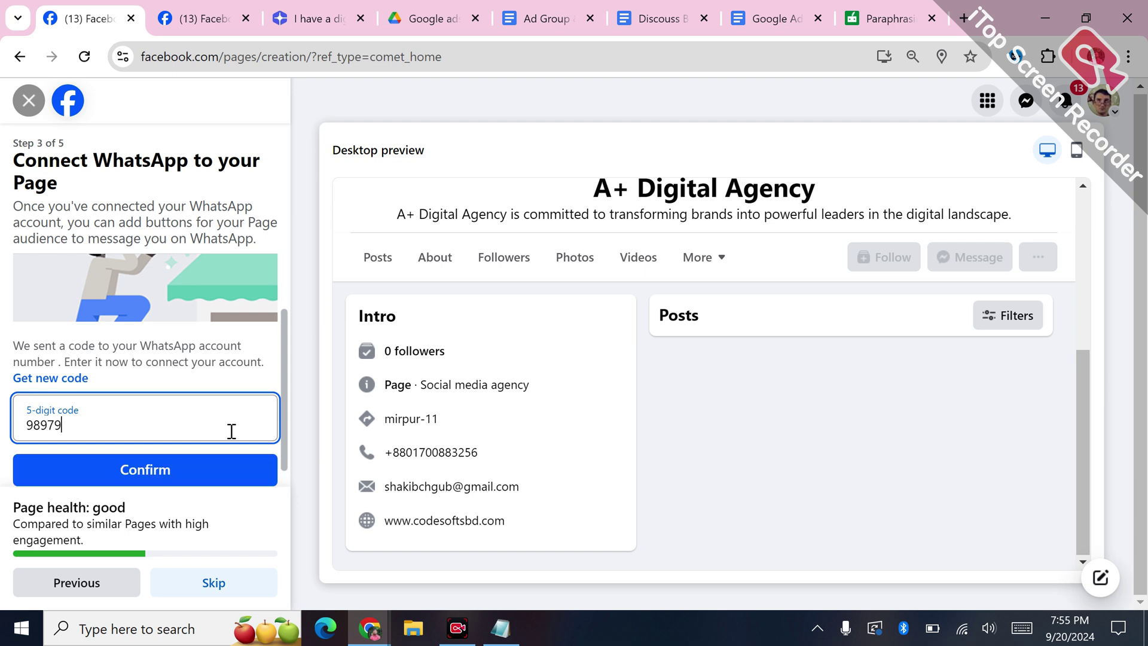
click(195, 459)
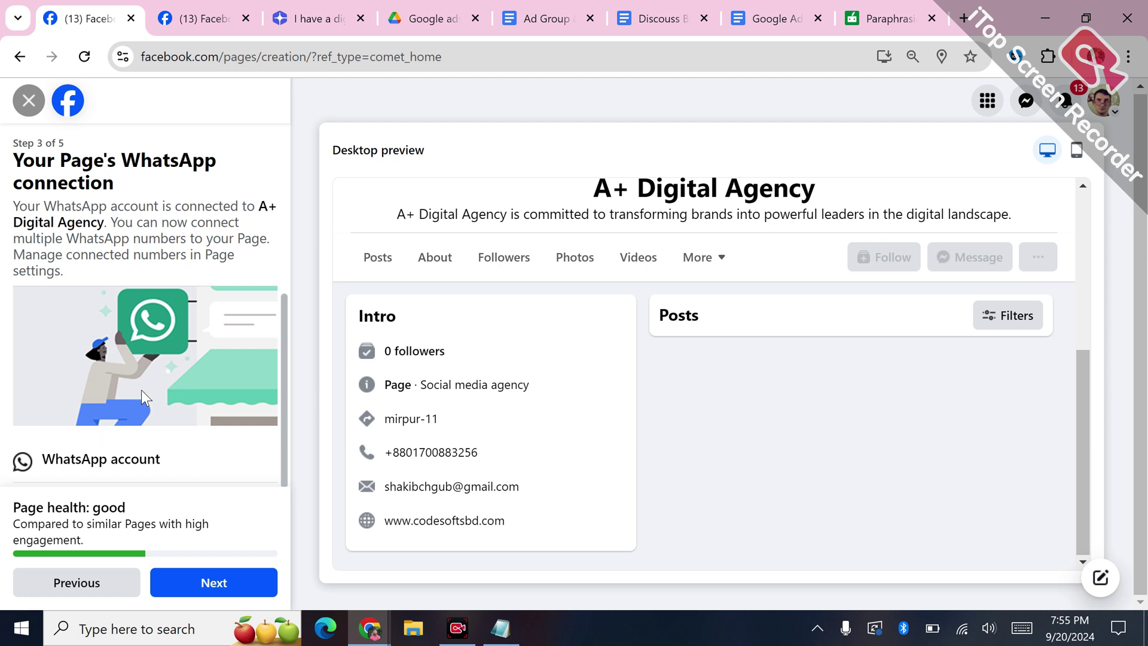
Go to the audience-building step and tick ten friends in the Invite Friends list
click(200, 583)
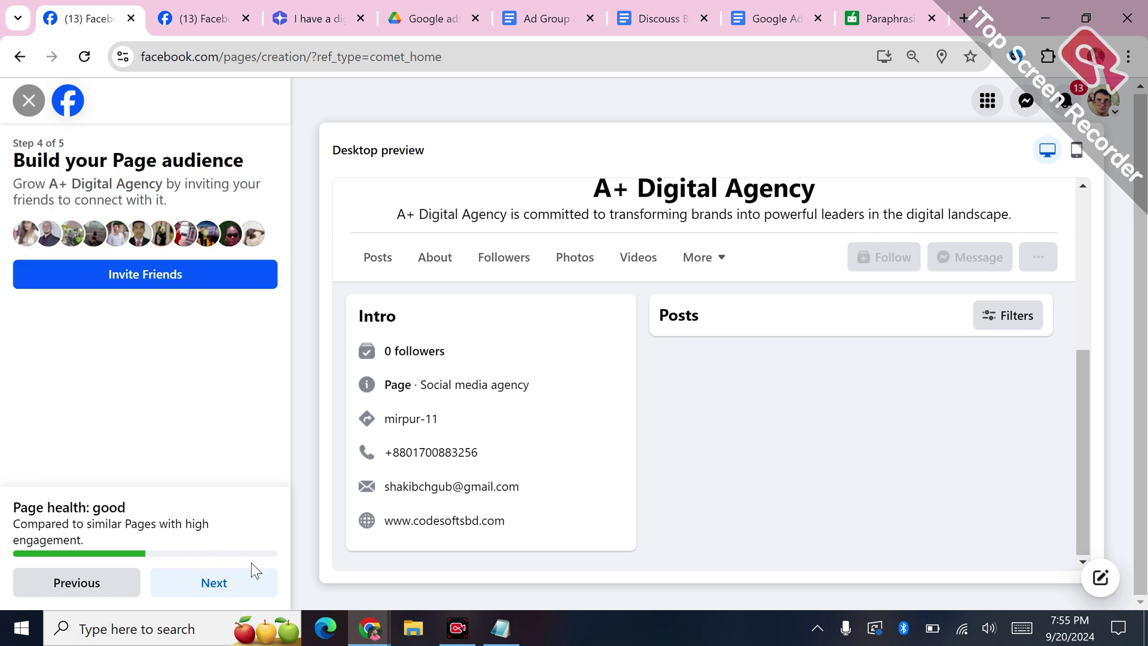
click(125, 276)
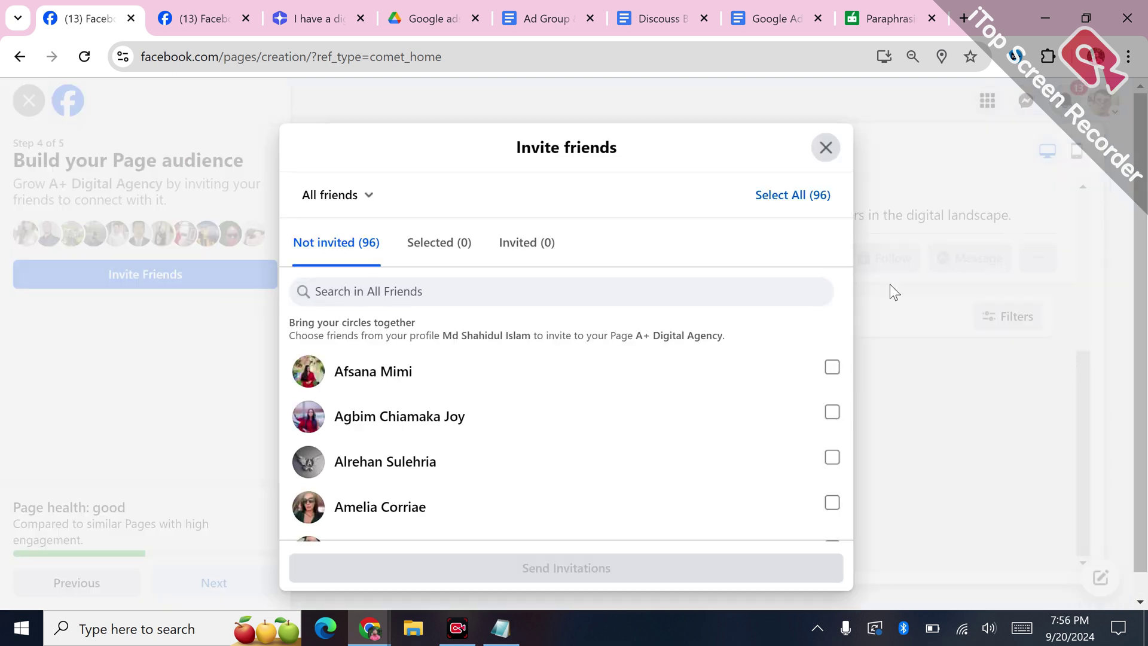
click(801, 372)
click(801, 421)
click(802, 472)
click(806, 508)
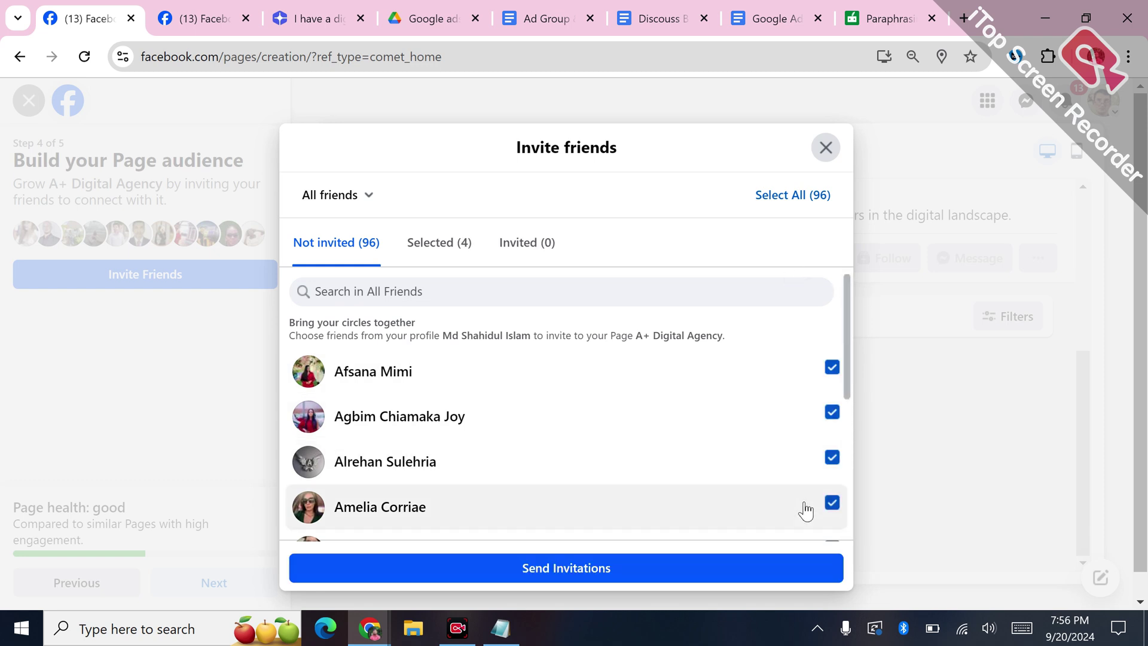
scroll(805, 510, down, 1)
click(810, 475)
click(811, 506)
scroll(798, 504, down, 3)
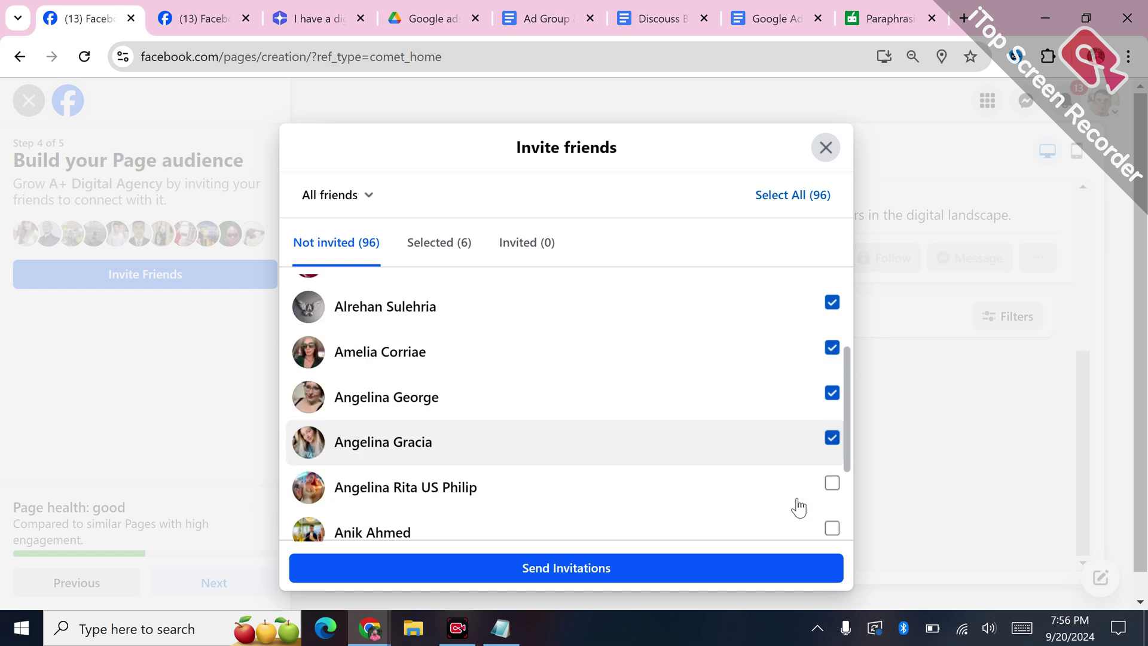
click(783, 373)
click(783, 419)
click(784, 472)
click(765, 510)
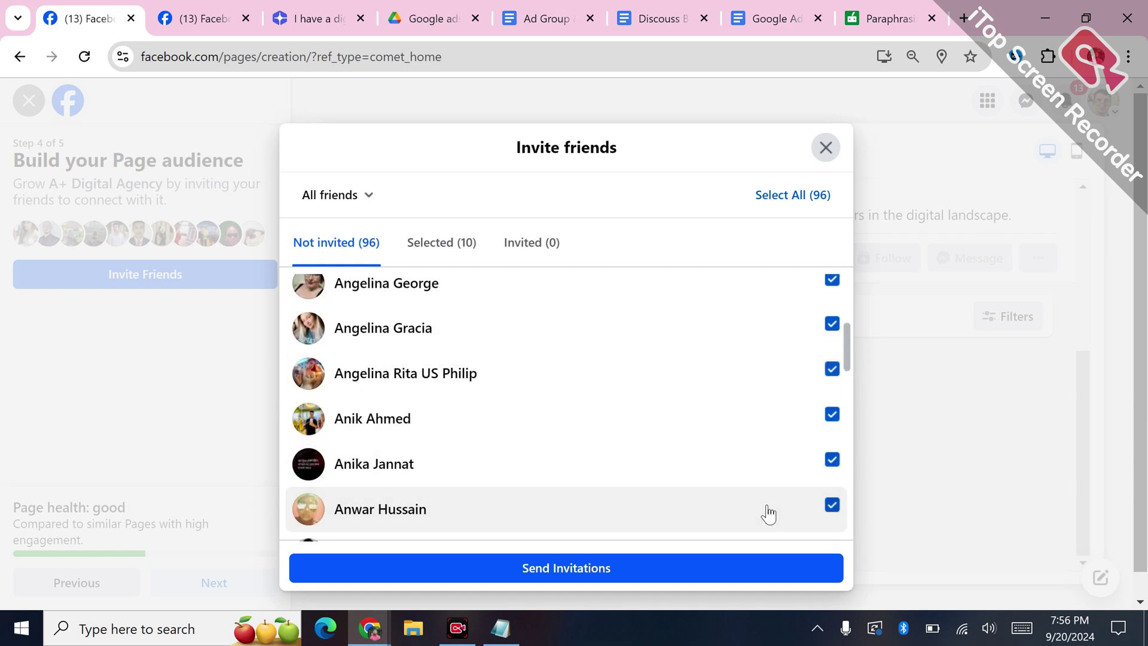
Review the Selected (10) friends and send them the Page invitations
click(424, 244)
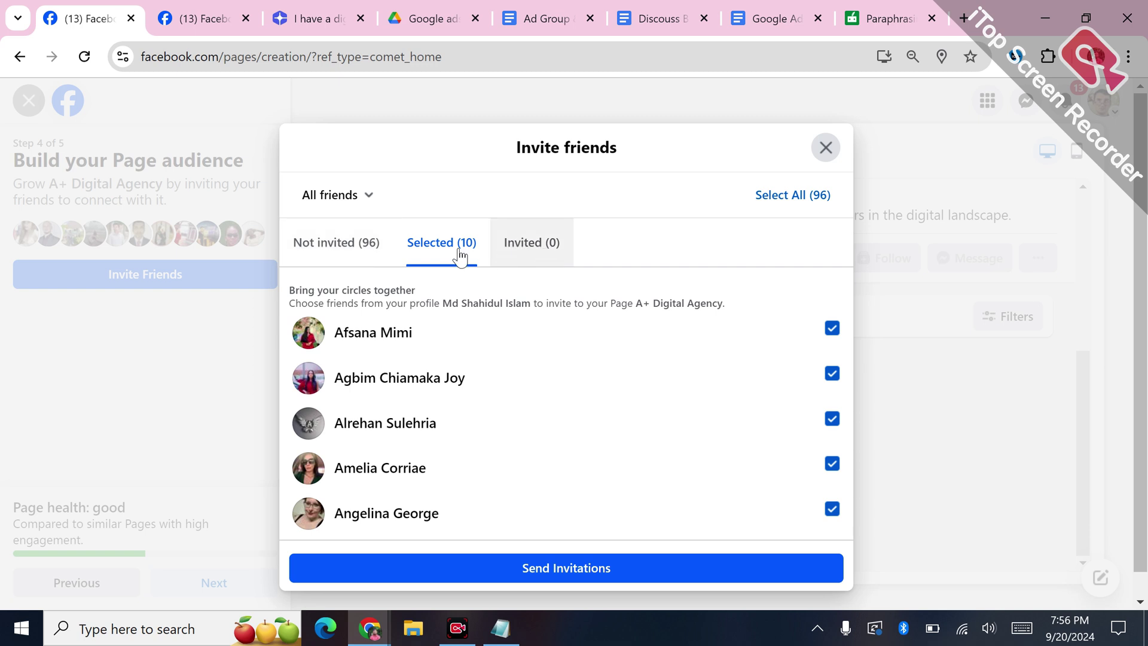
click(601, 567)
click(169, 274)
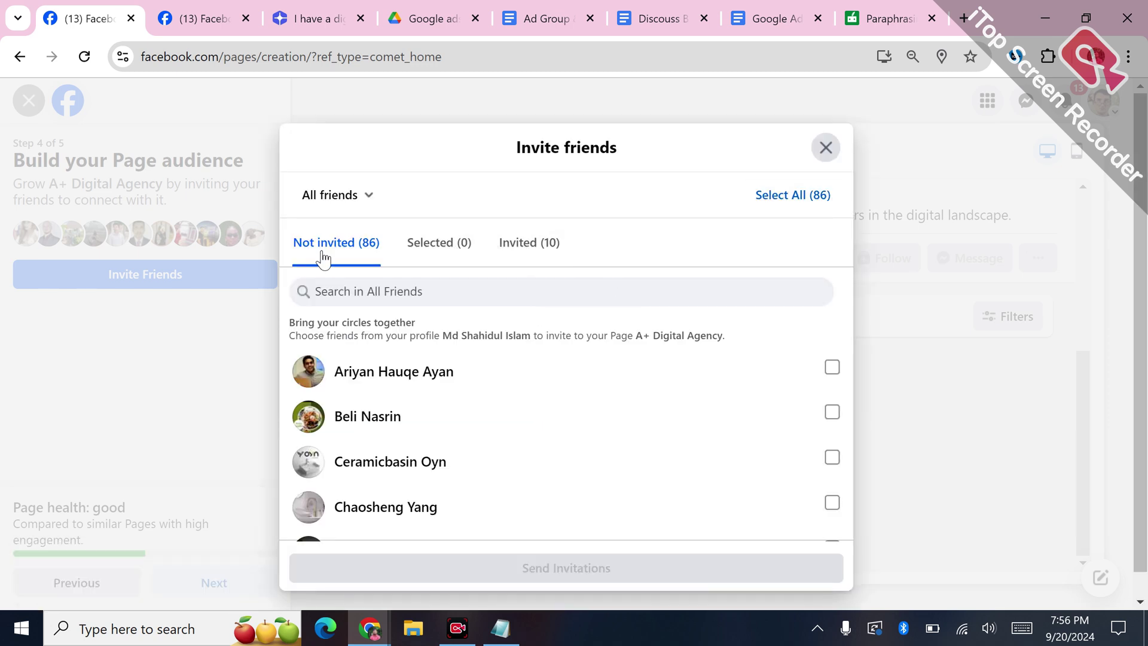
Tick another batch of friends while scrolling down the invite list
click(815, 371)
click(811, 418)
click(790, 478)
click(810, 515)
scroll(810, 496, down, 3)
click(798, 381)
click(810, 437)
click(809, 479)
click(778, 509)
scroll(705, 436, down, 2)
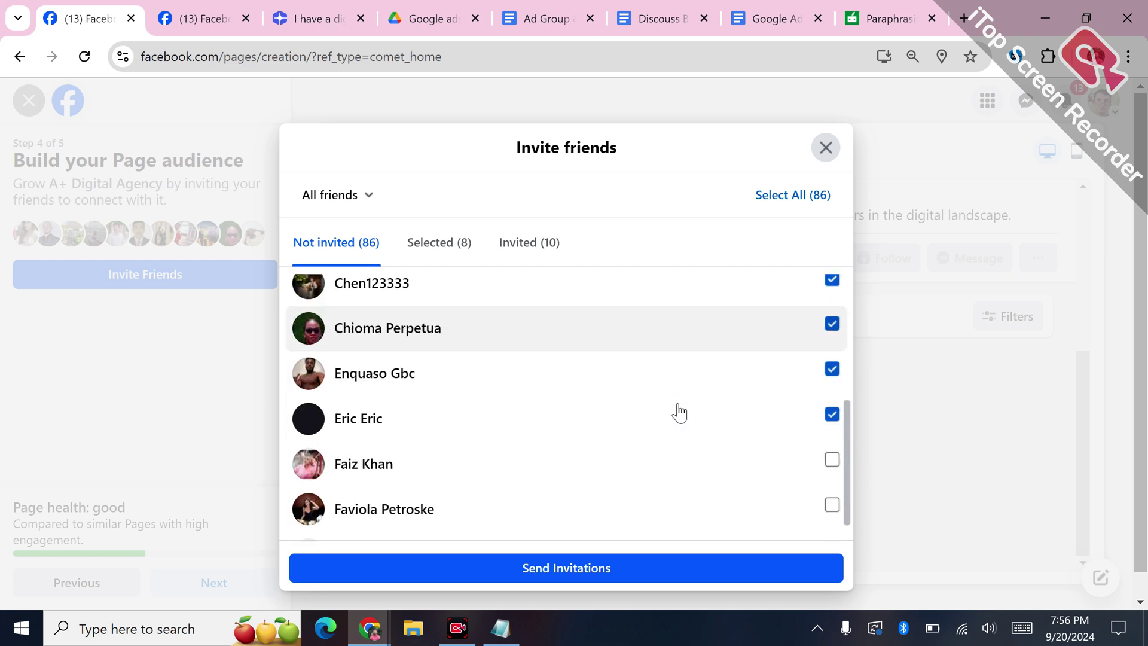
click(727, 473)
click(746, 496)
scroll(746, 497, down, 2)
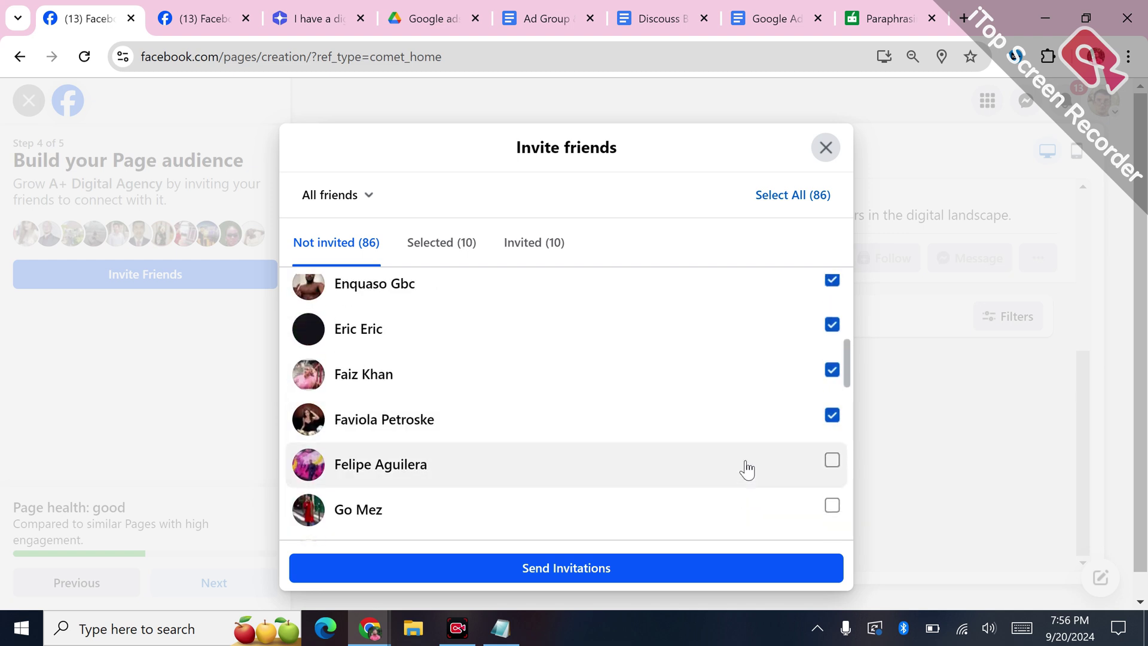
click(746, 469)
click(767, 507)
scroll(762, 474, down, 4)
Untick one friend and keep ticking more friends further down the list
click(742, 350)
click(746, 382)
click(738, 328)
click(761, 415)
click(771, 464)
click(776, 504)
scroll(767, 481, down, 2)
click(765, 479)
click(770, 512)
scroll(763, 496, down, 2)
click(760, 479)
click(767, 505)
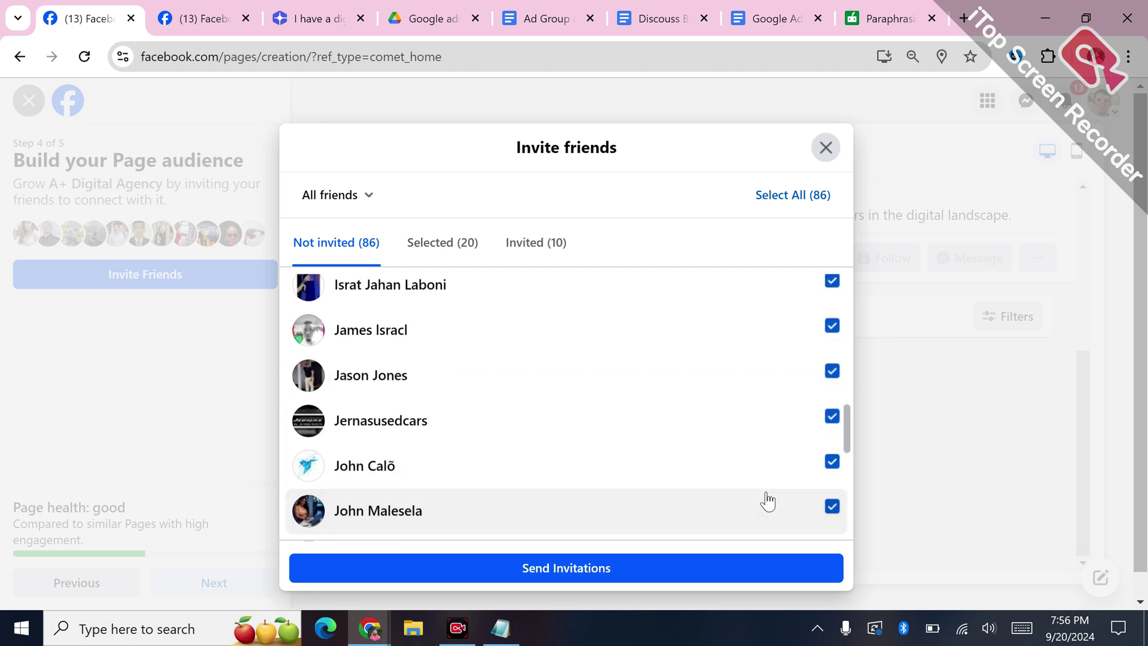
scroll(765, 496, down, 2)
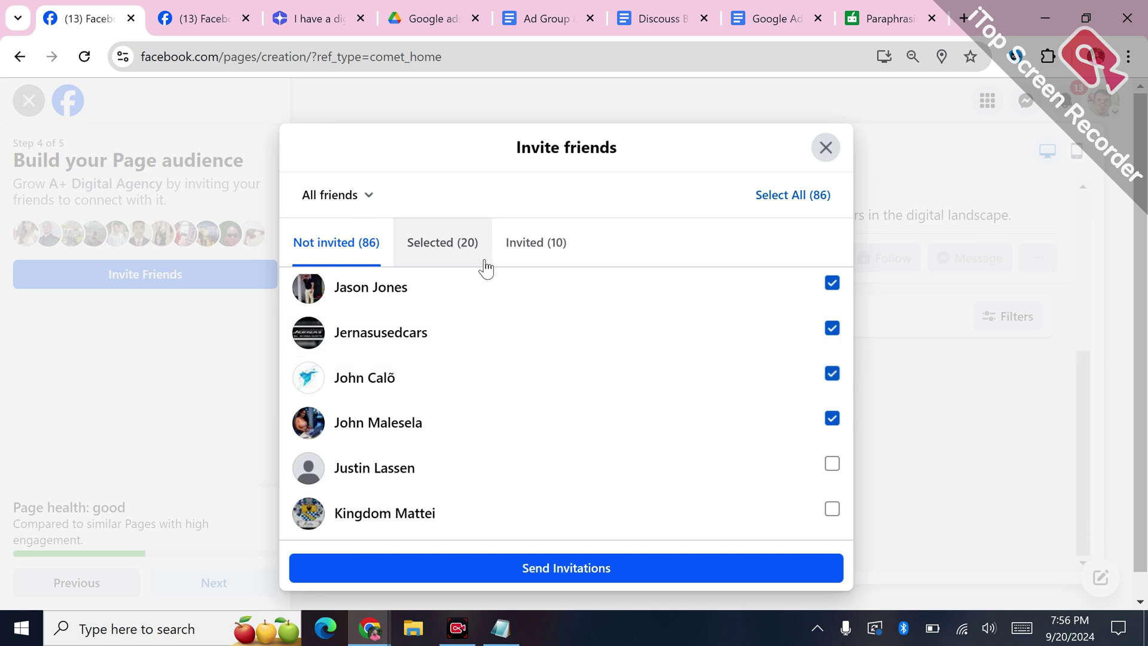
Adjust a few selections, choose Select All (86), and send the invitations
click(709, 396)
click(709, 396)
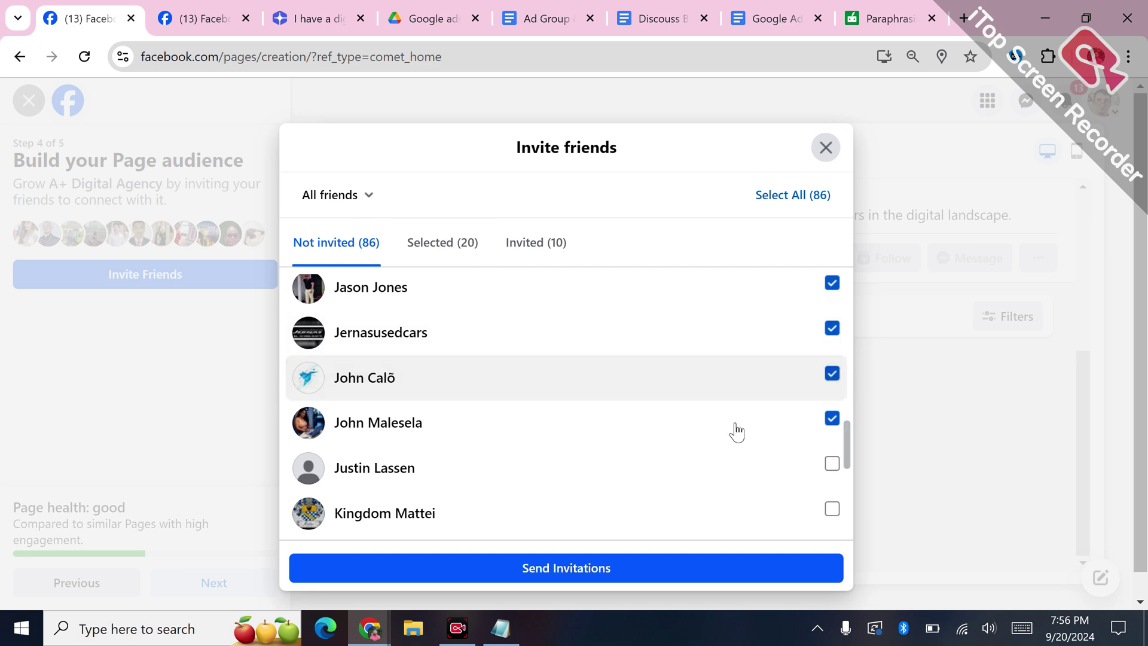
click(739, 430)
click(757, 473)
click(766, 505)
click(780, 446)
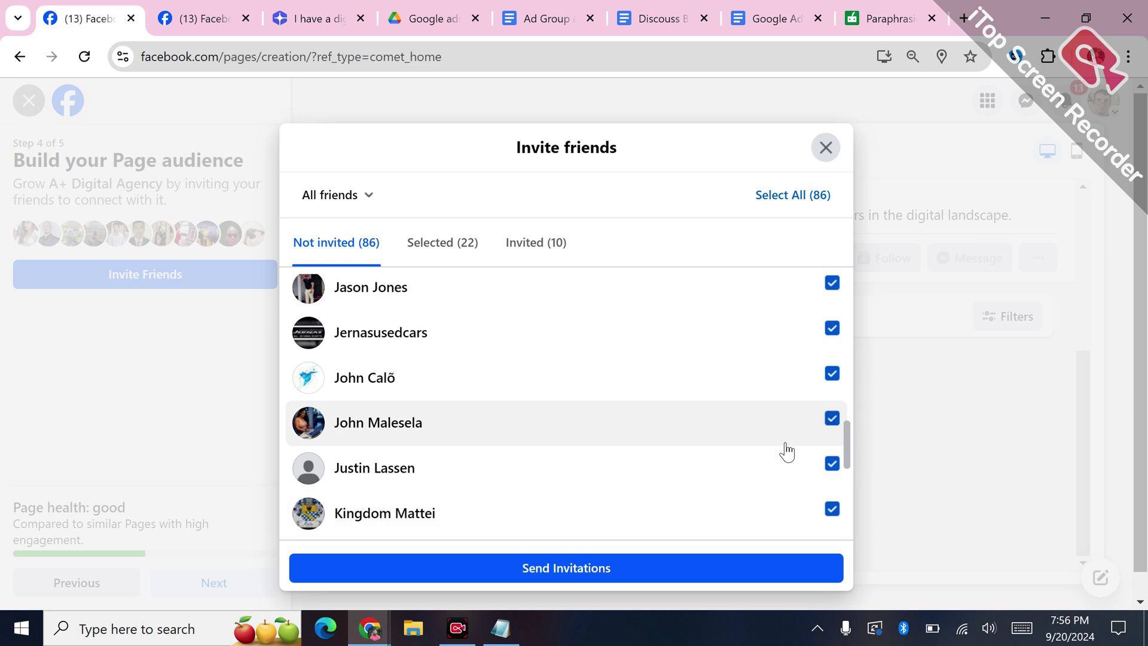
click(660, 426)
click(662, 464)
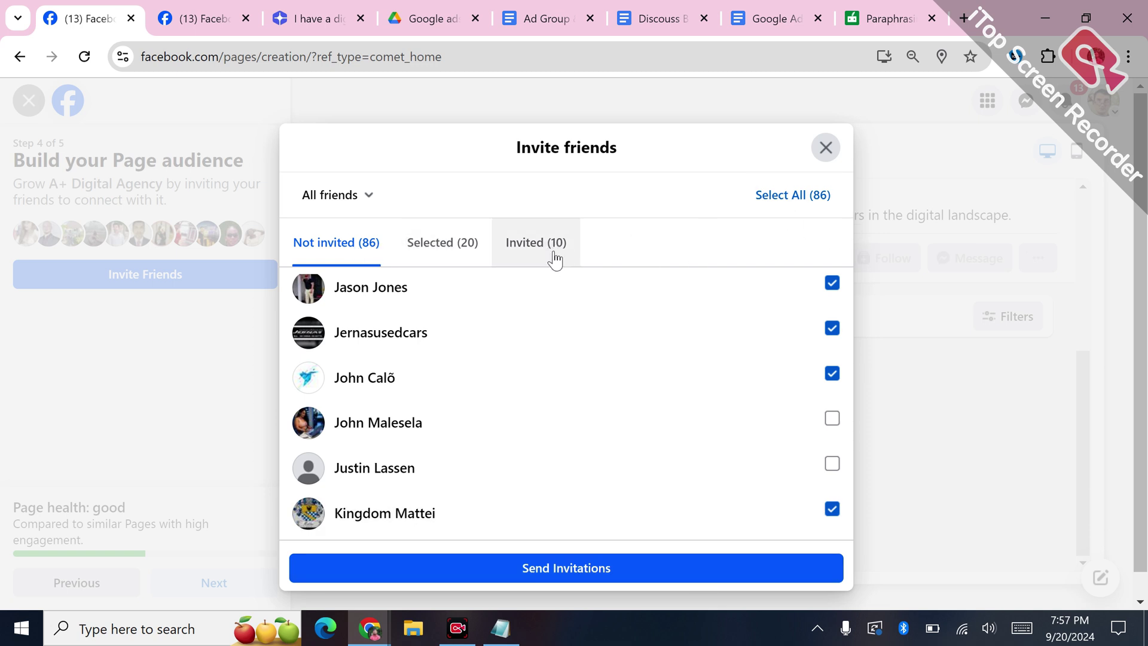
click(807, 207)
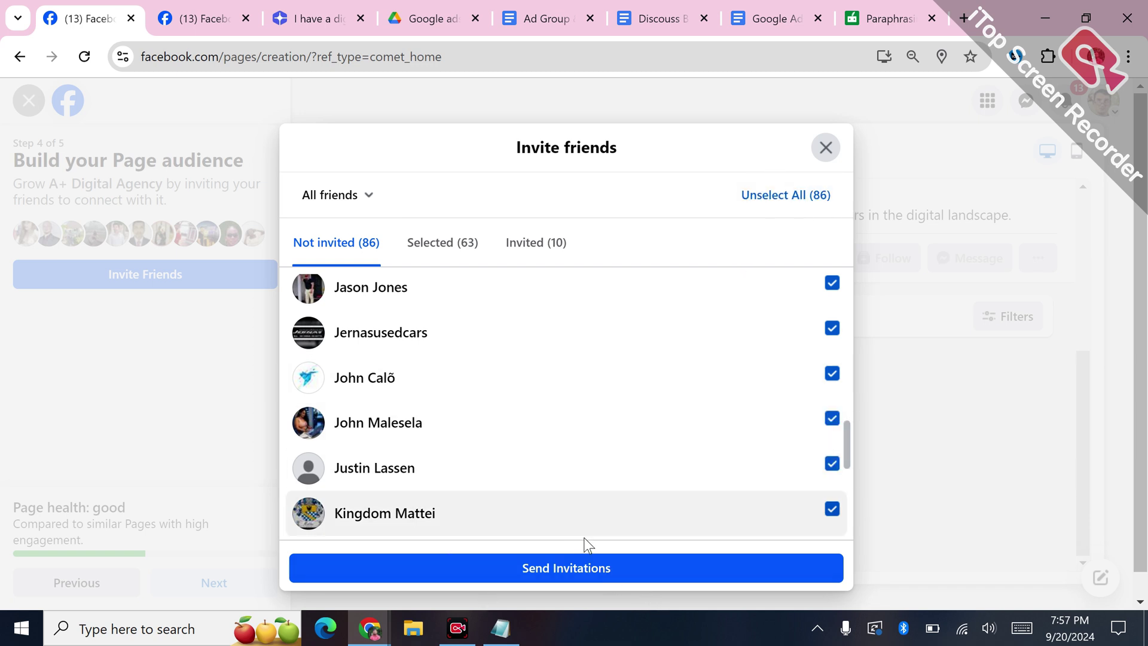
click(601, 576)
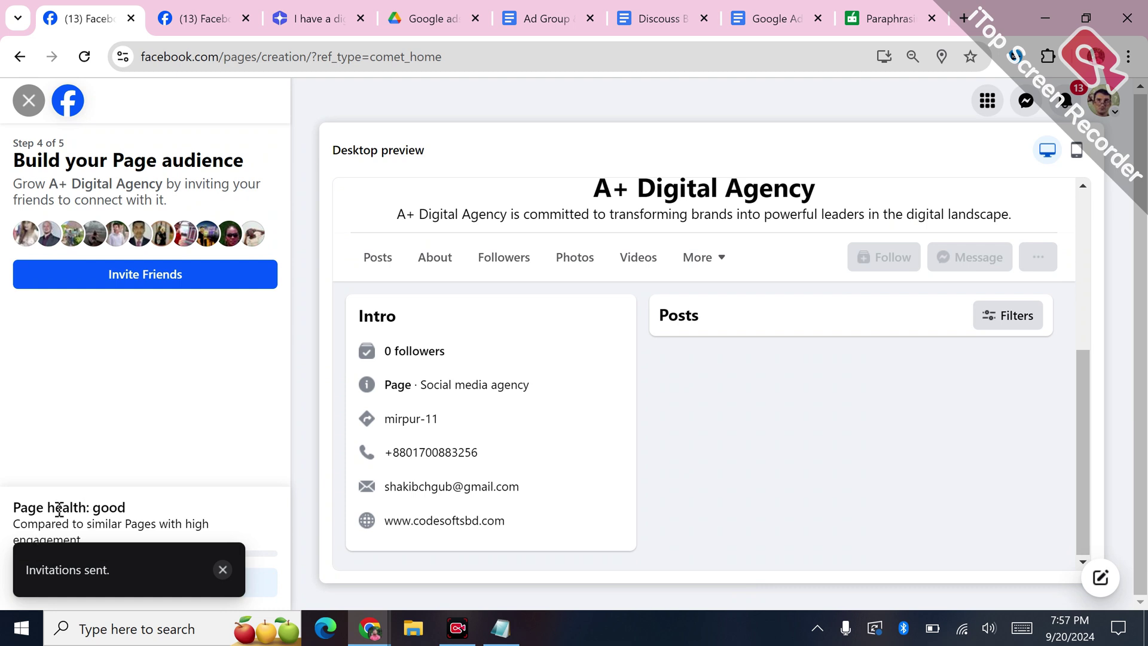
Dismiss the 'Invitations sent.' notice and close the reopened Invite Friends dialog
click(223, 569)
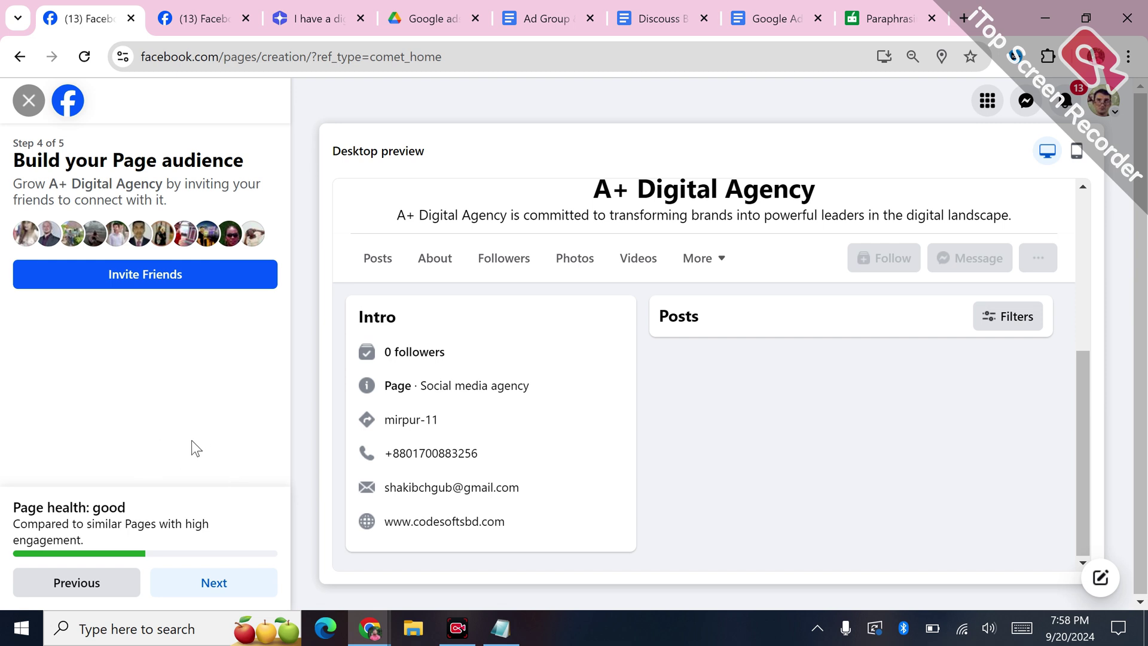
click(154, 285)
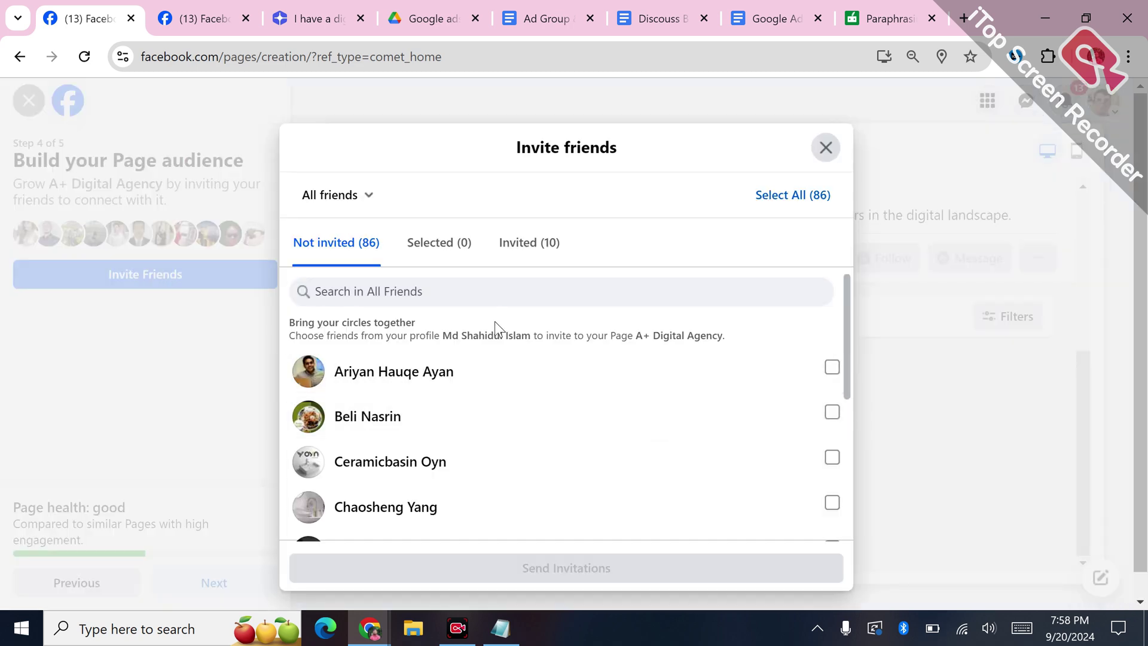
click(816, 149)
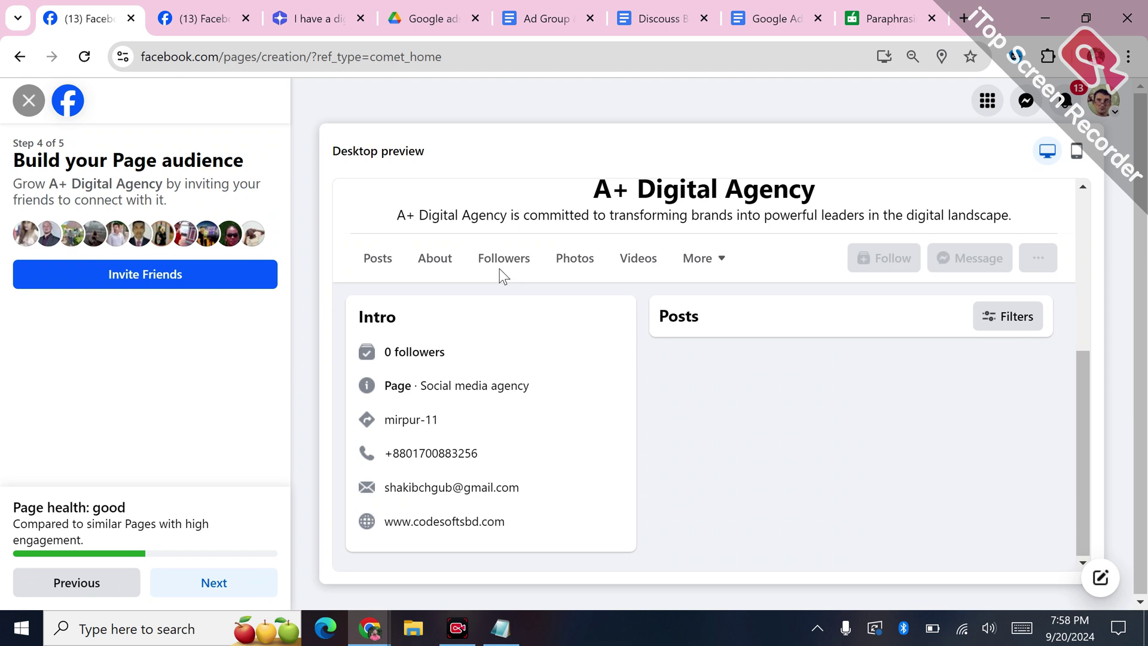
Advance to the final setup step (5 of 5) and look over its notification options
click(202, 587)
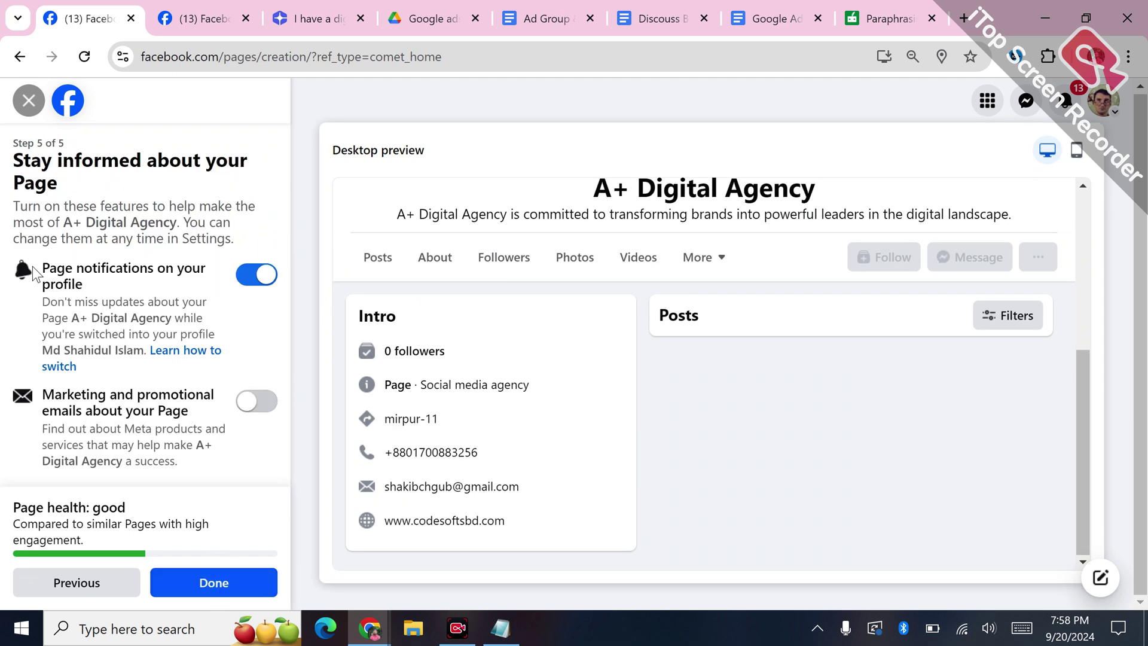
drag(32, 266, 96, 279)
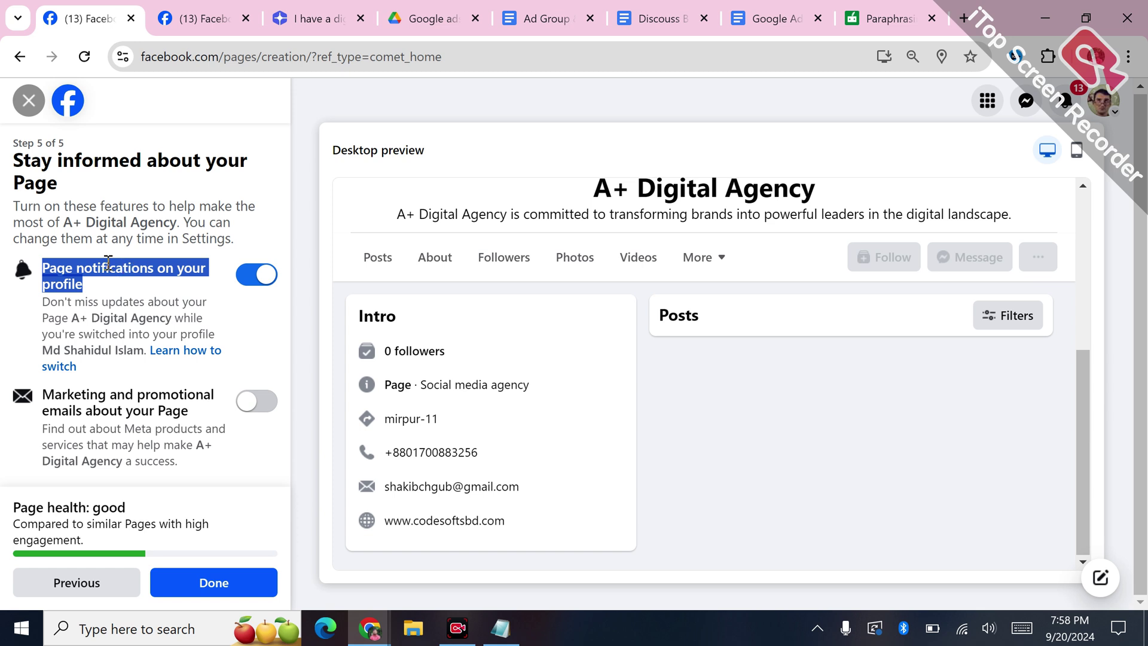
click(110, 280)
drag(97, 283, 41, 267)
click(133, 294)
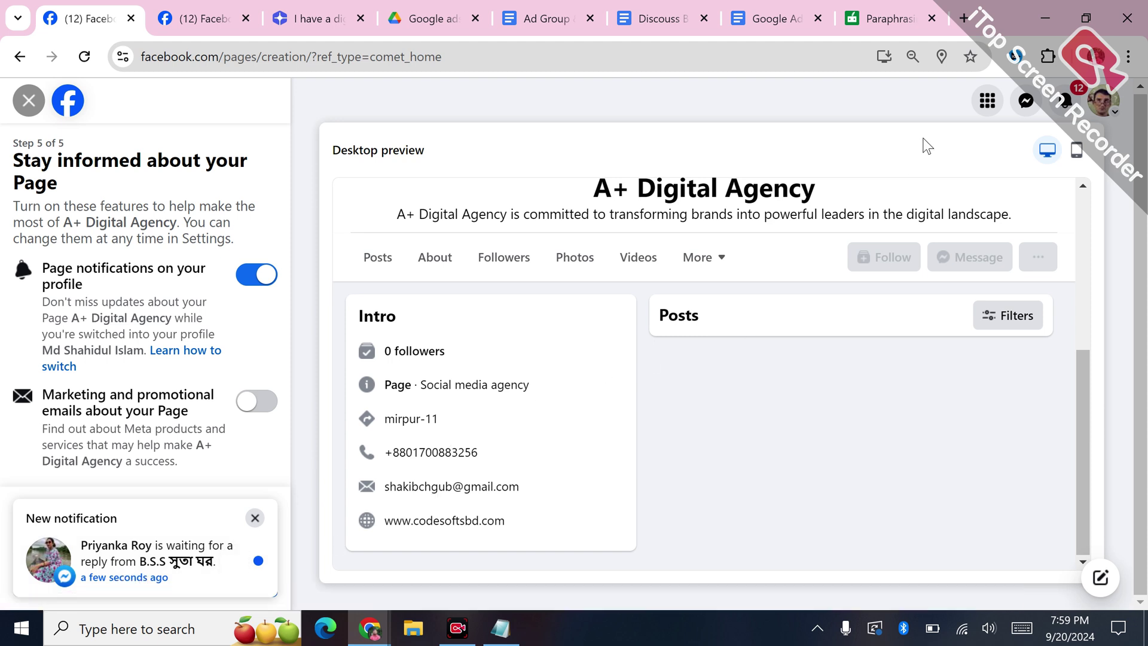
Open the Notifications panel and scroll through the recent notifications
click(1064, 99)
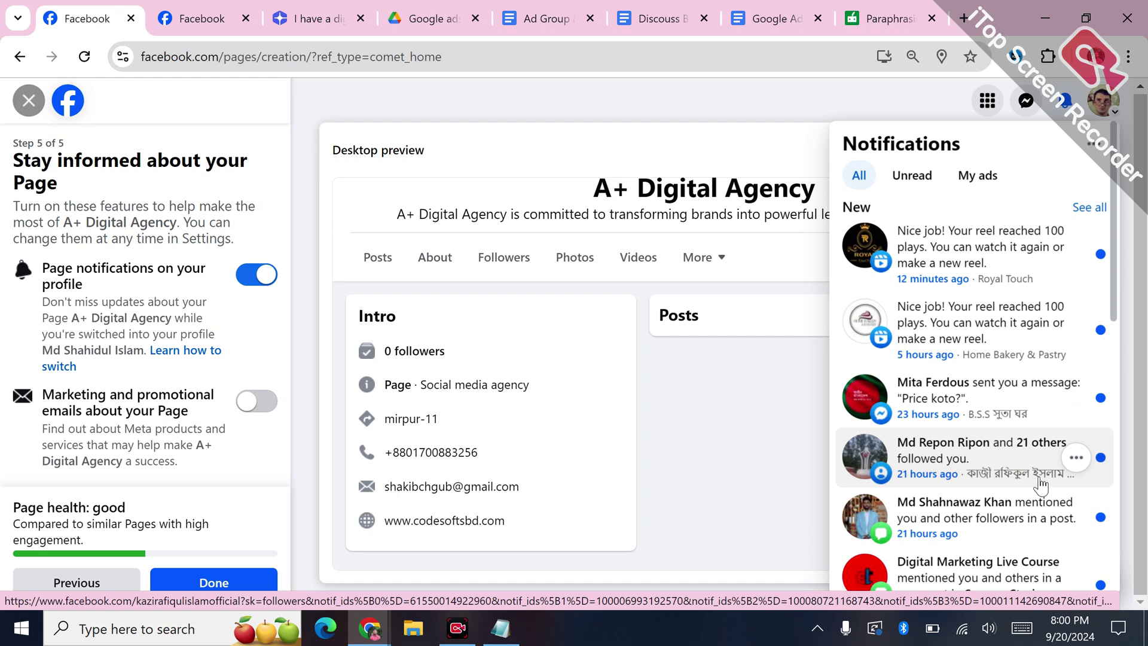
scroll(1032, 466, down, 2)
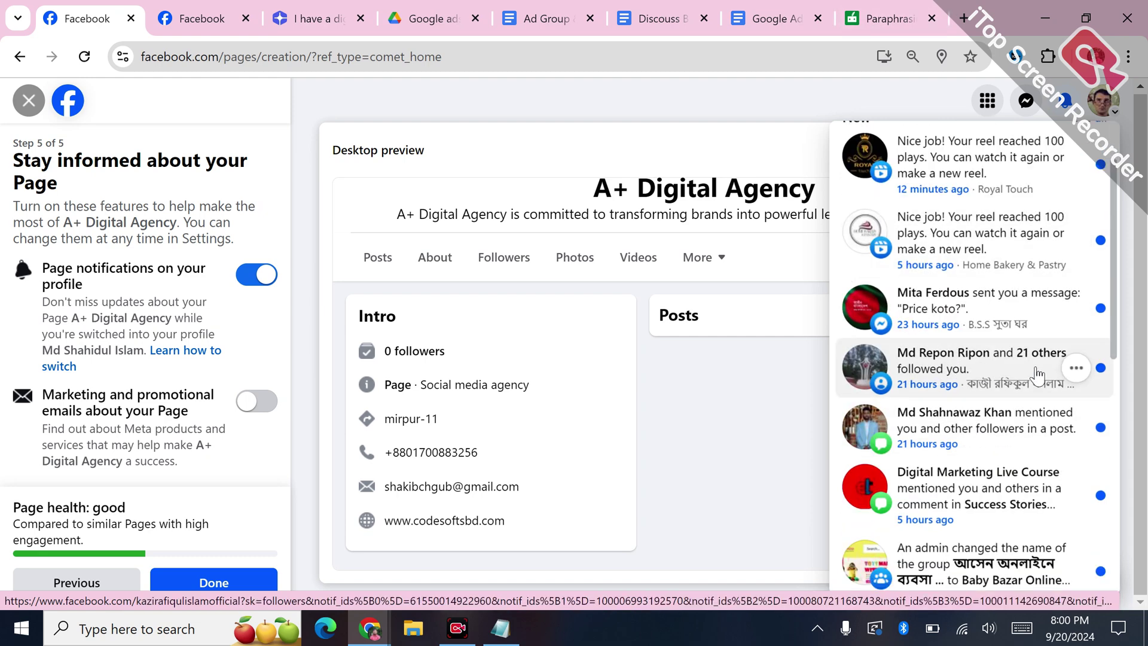
scroll(969, 383, up, 2)
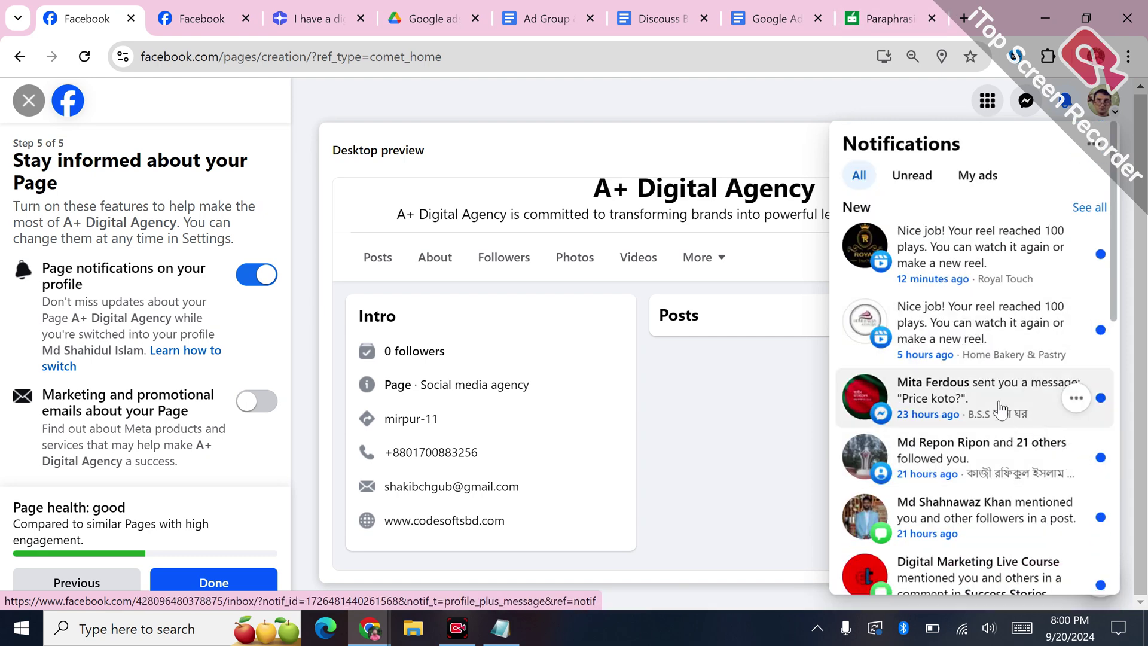
Switch on marketing and promotional emails, then finish setup to publish A+ Digital Agency
click(728, 421)
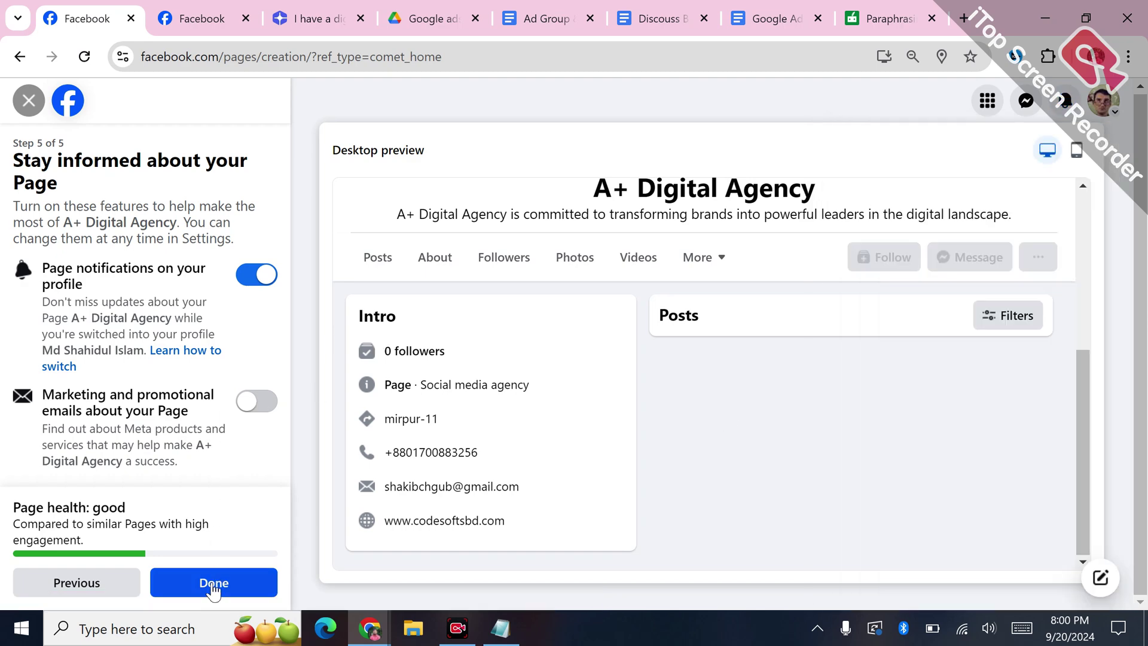
drag(200, 408, 48, 381)
click(259, 411)
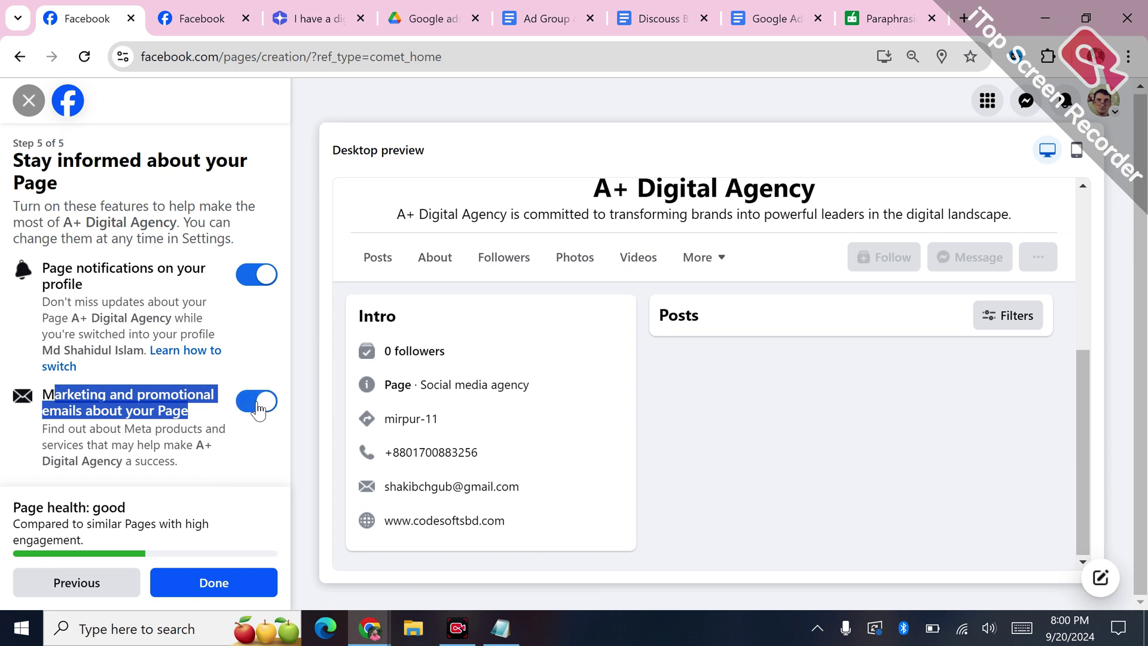
click(277, 366)
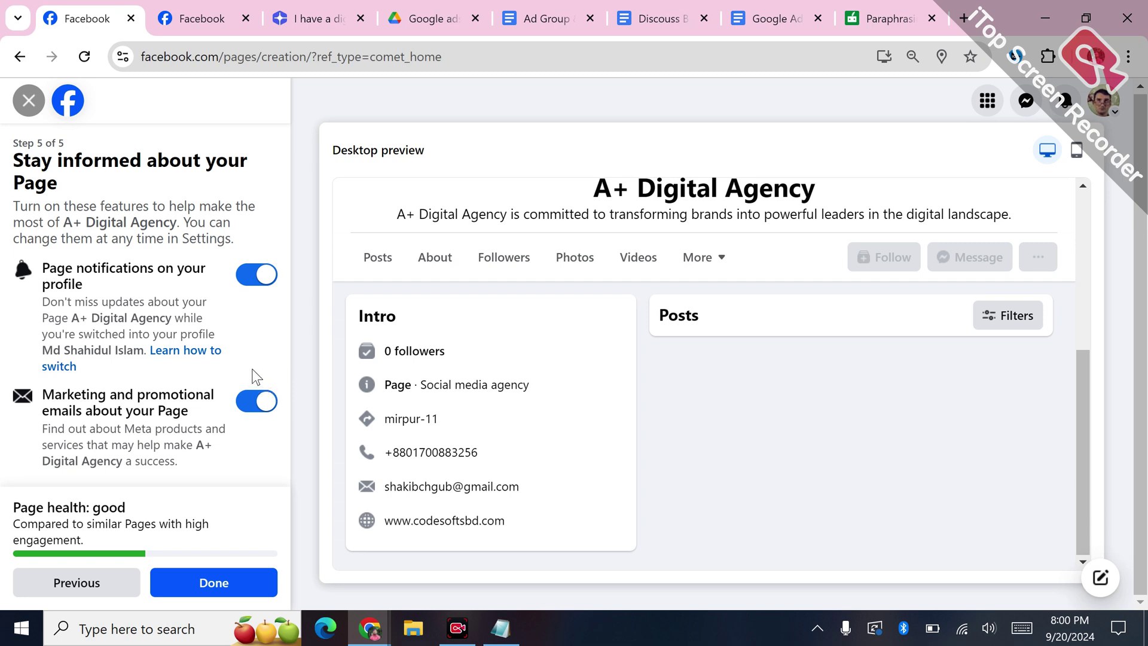
click(235, 583)
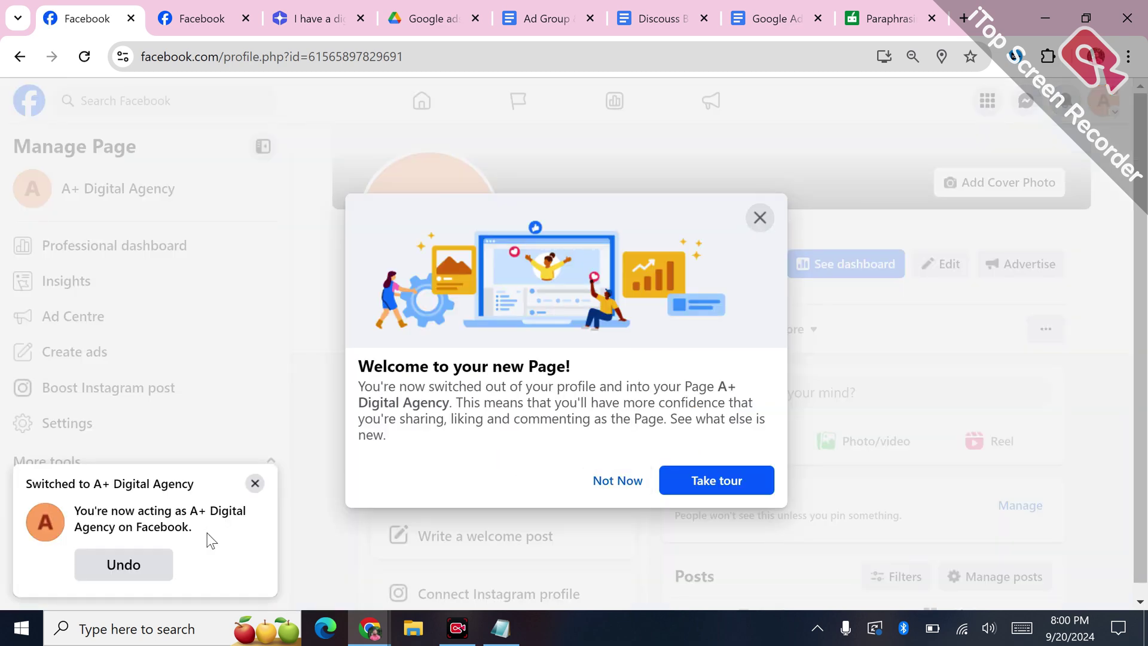
Start the Page's guided tour and move past the first card to the dashboard step
click(725, 483)
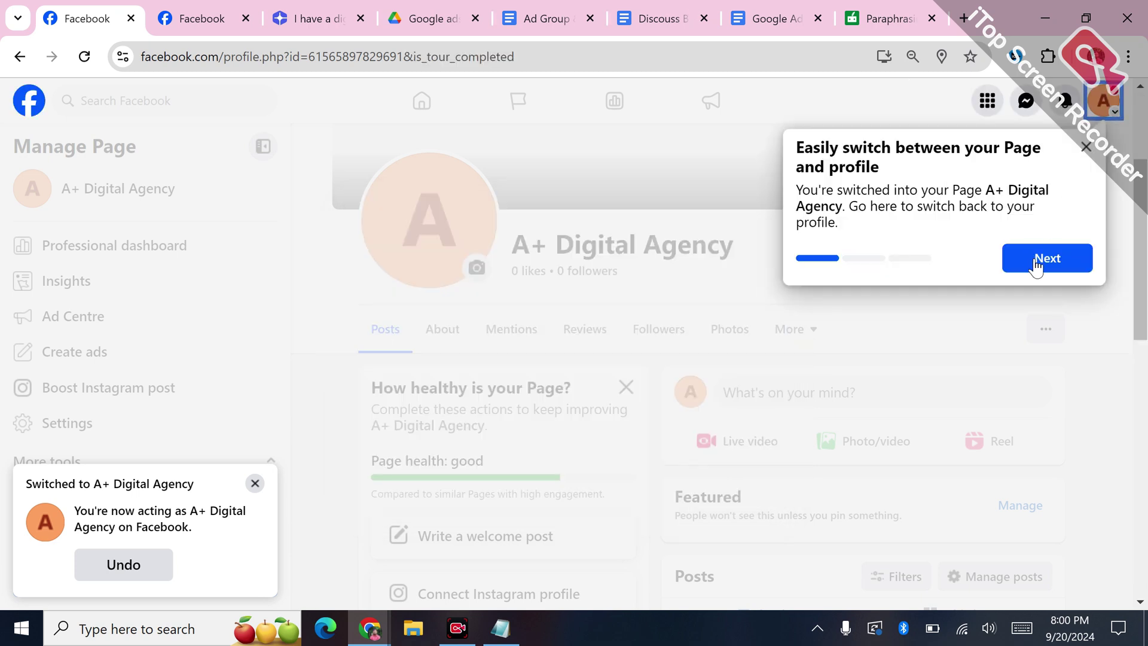
drag(790, 138, 997, 166)
click(1116, 126)
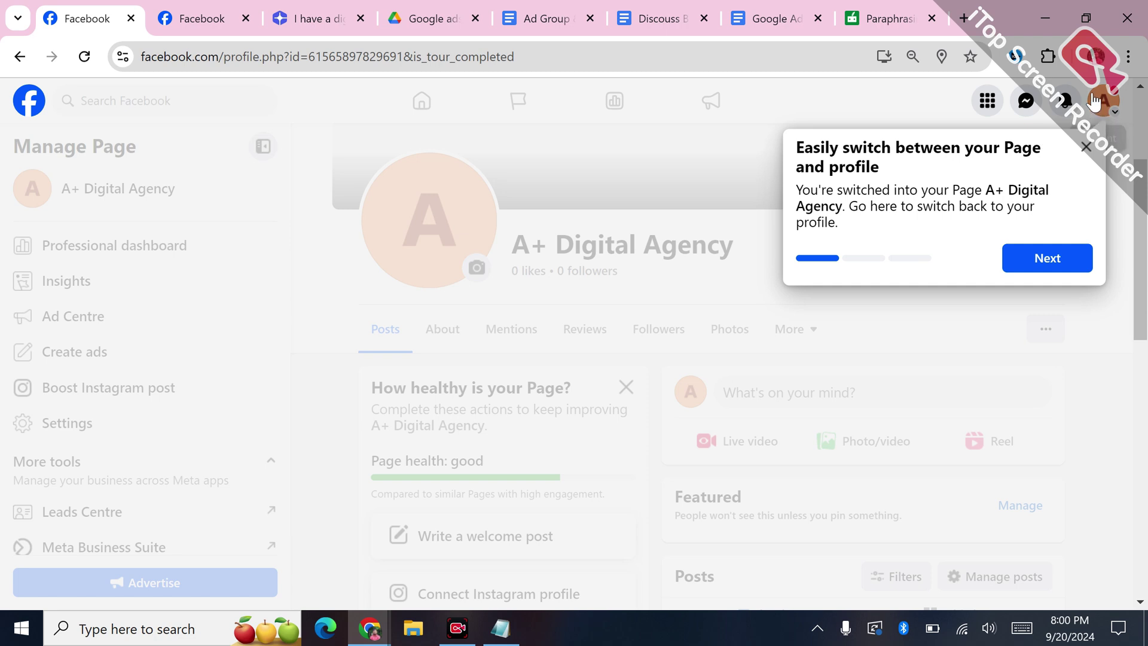
click(1034, 263)
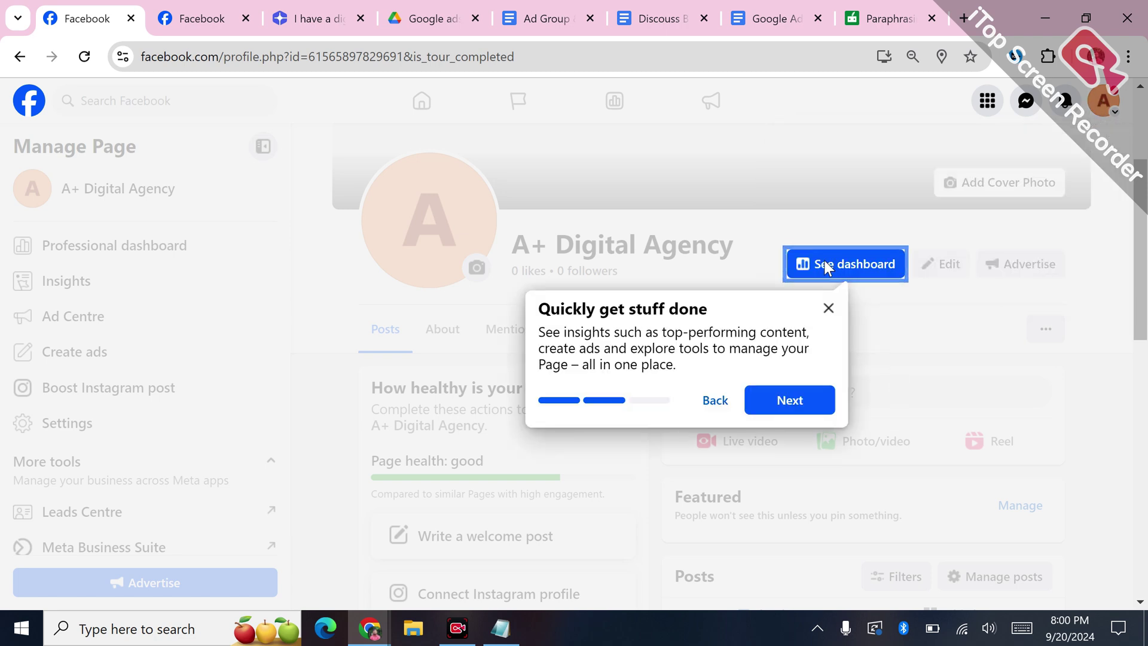
Read the dashboard card about top content, ads and management tools, then continue to the feed step
drag(678, 366, 538, 329)
click(779, 326)
drag(802, 326, 658, 321)
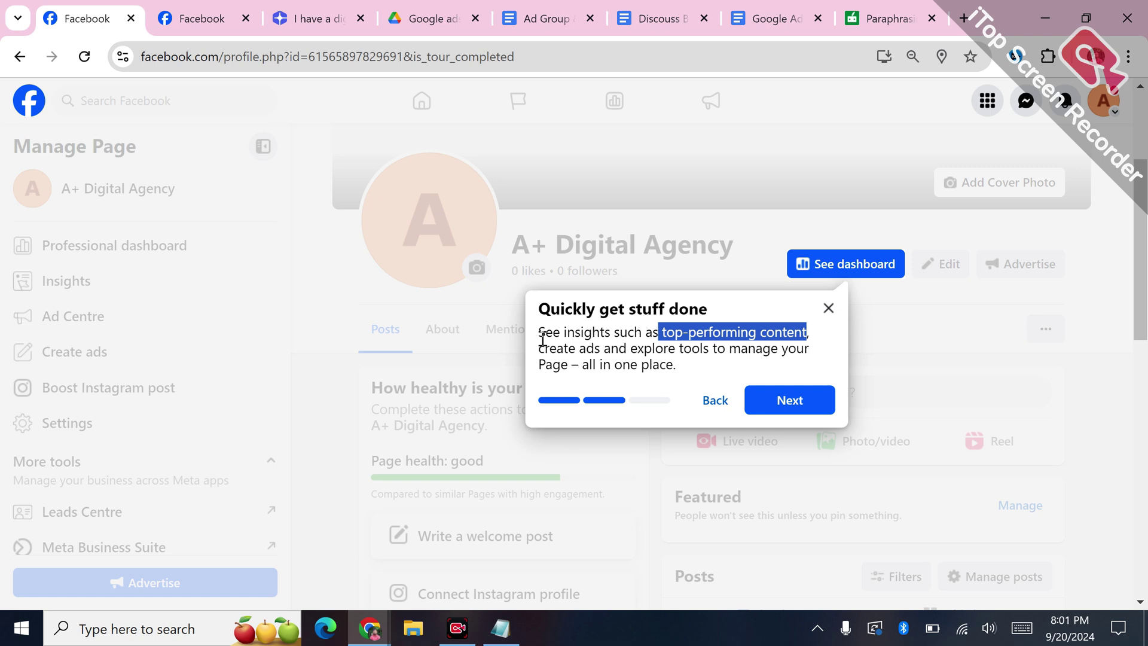
drag(549, 348, 605, 340)
drag(679, 348, 755, 339)
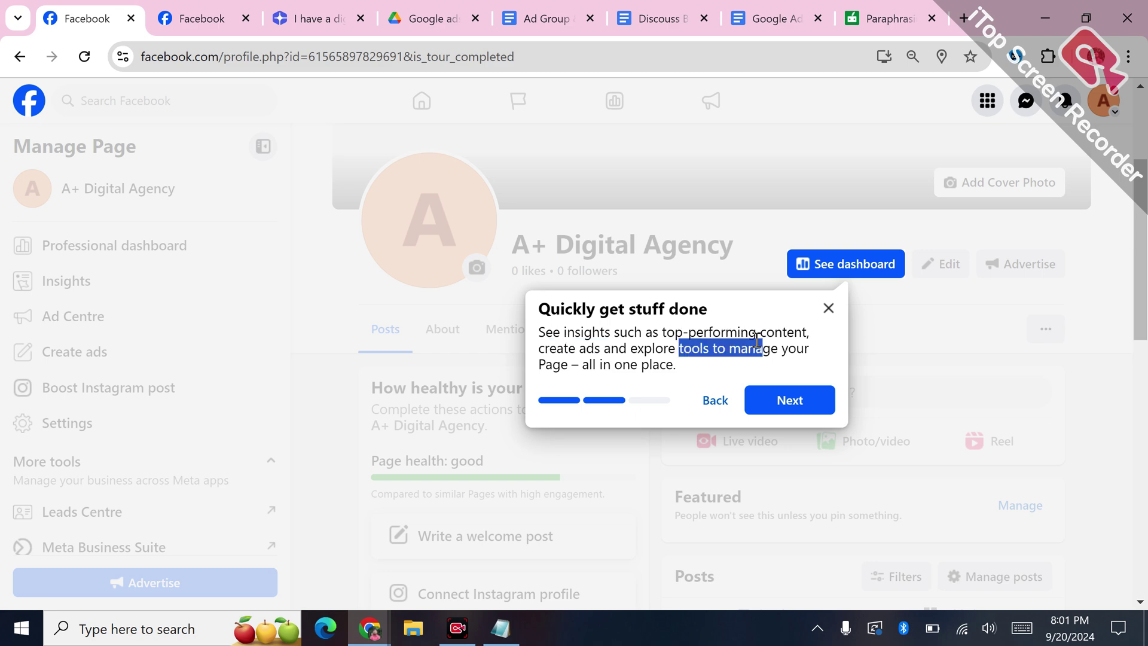
click(622, 353)
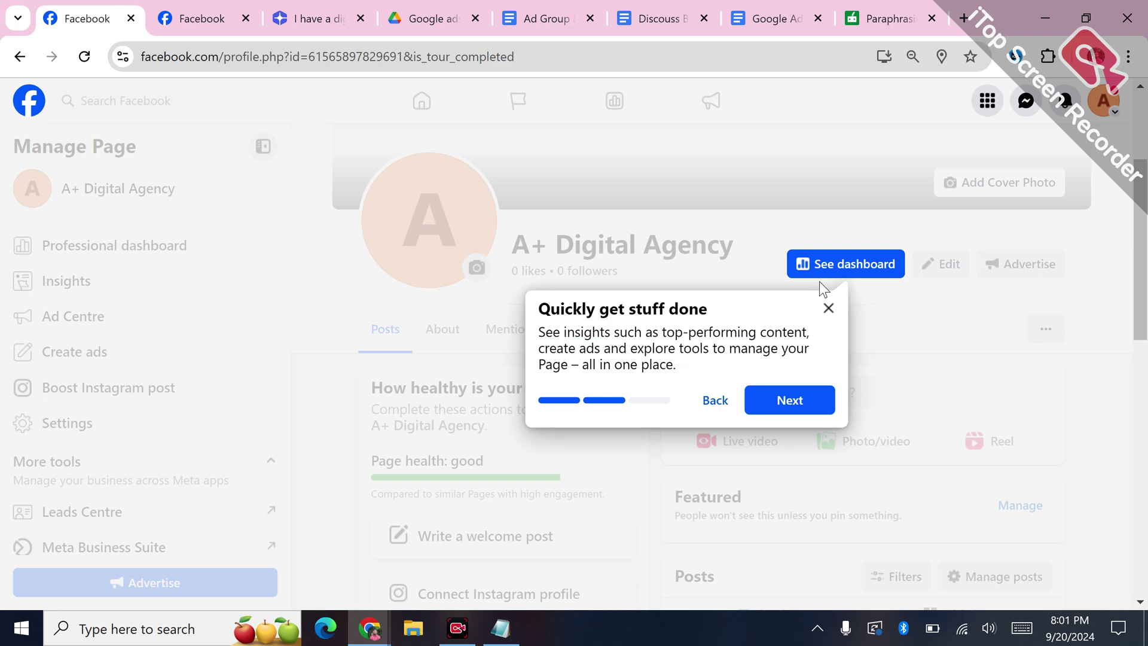
click(787, 401)
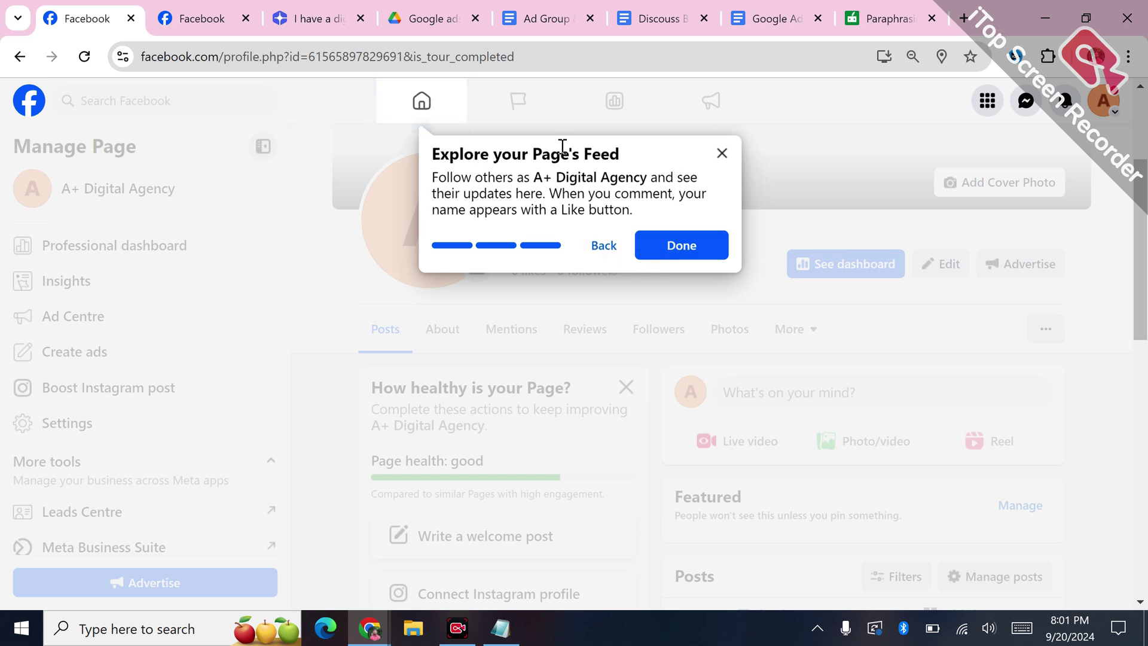
Review the Page feed card and end the tour with Done
drag(427, 142, 604, 149)
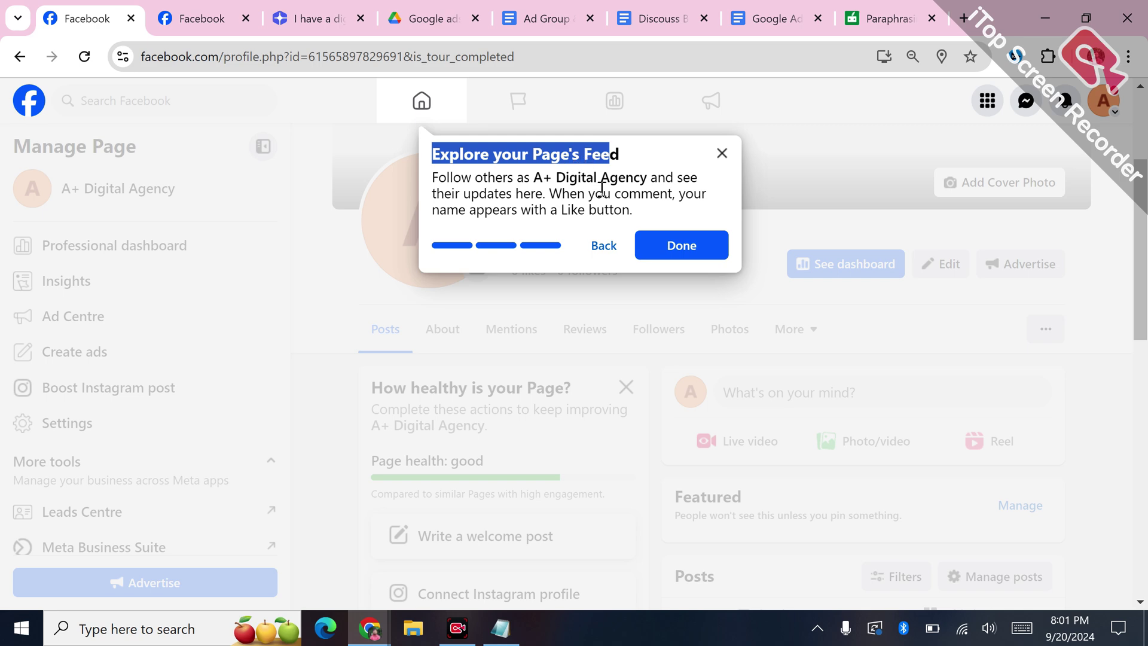
drag(622, 194, 702, 194)
drag(584, 193, 542, 194)
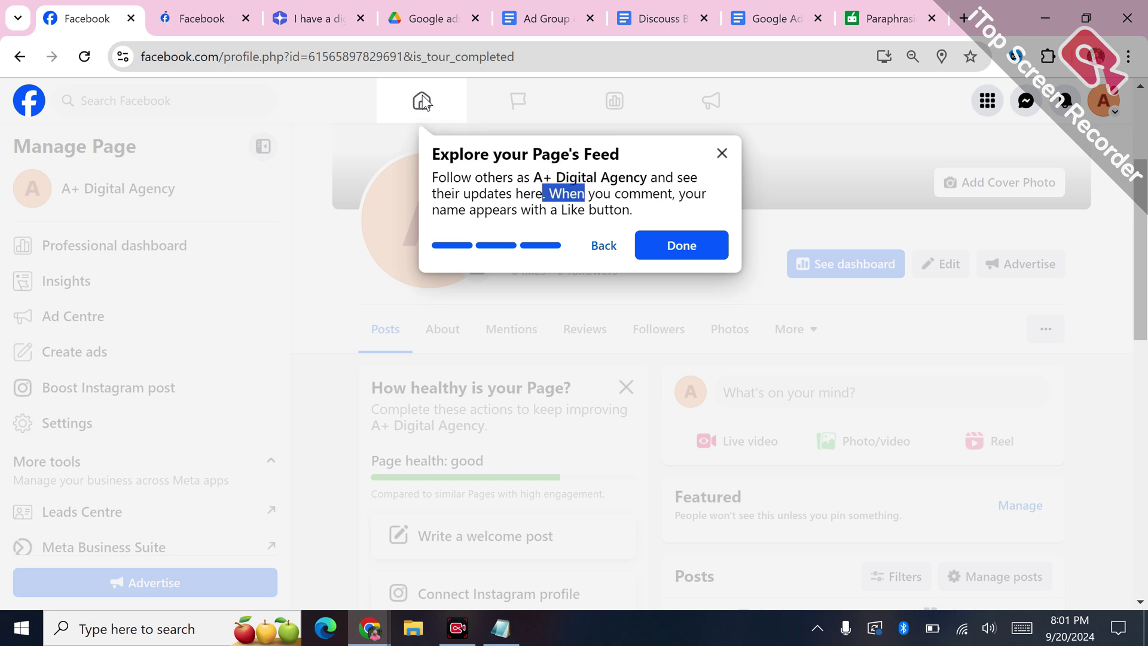
click(674, 246)
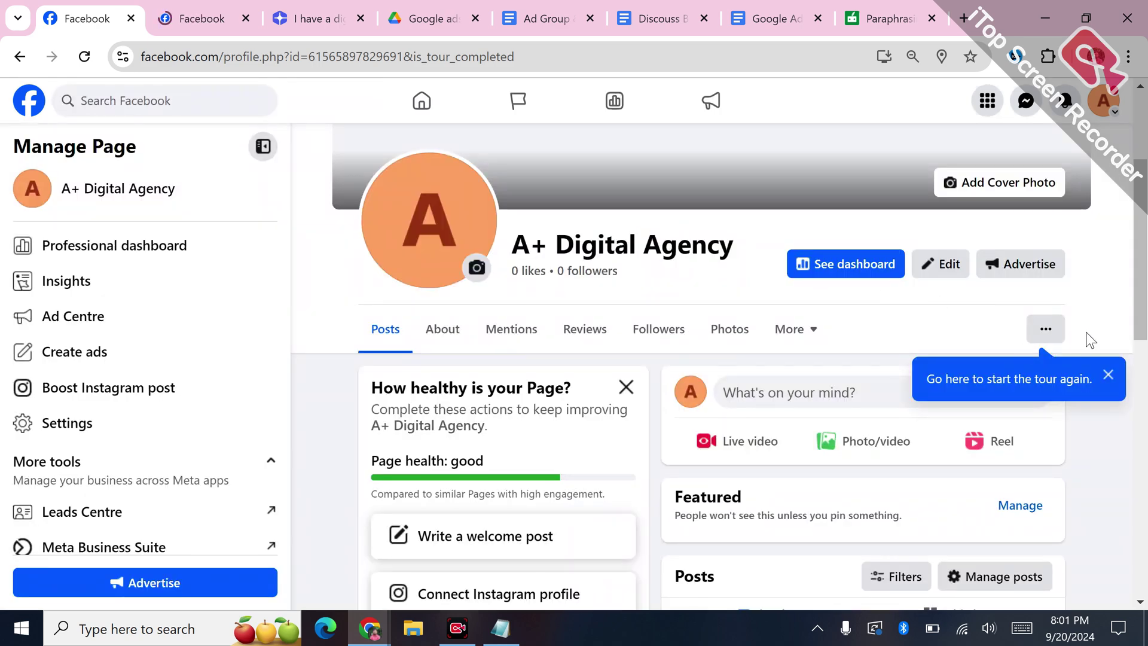
click(1045, 329)
scroll(992, 467, down, 2)
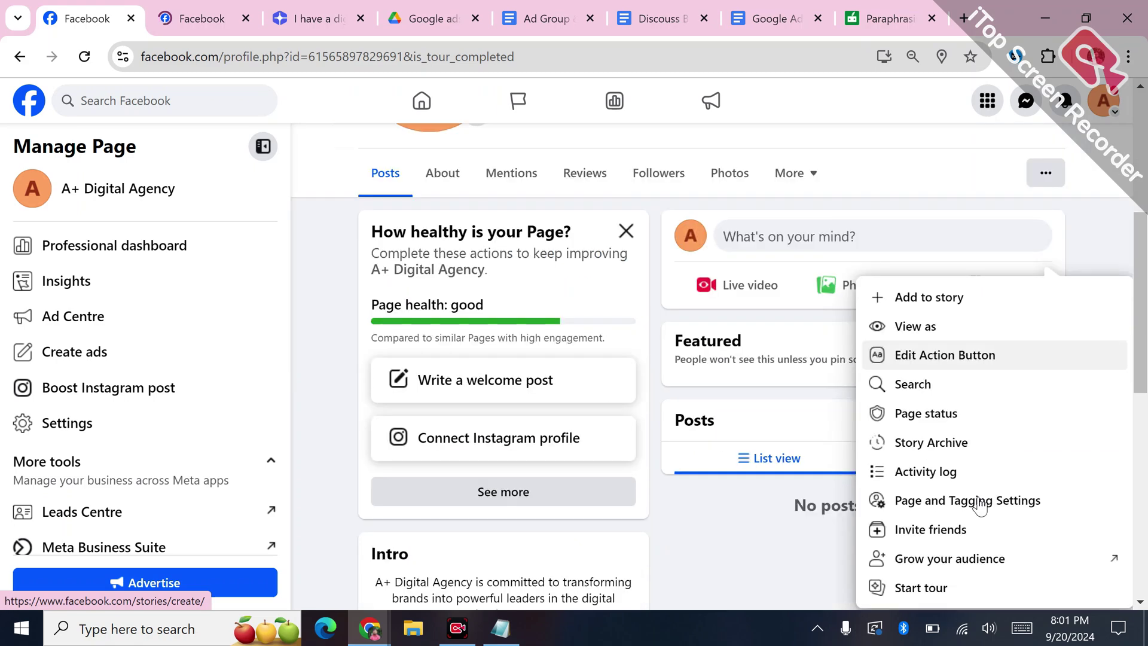
scroll(980, 507, down, 2)
click(949, 492)
click(1048, 261)
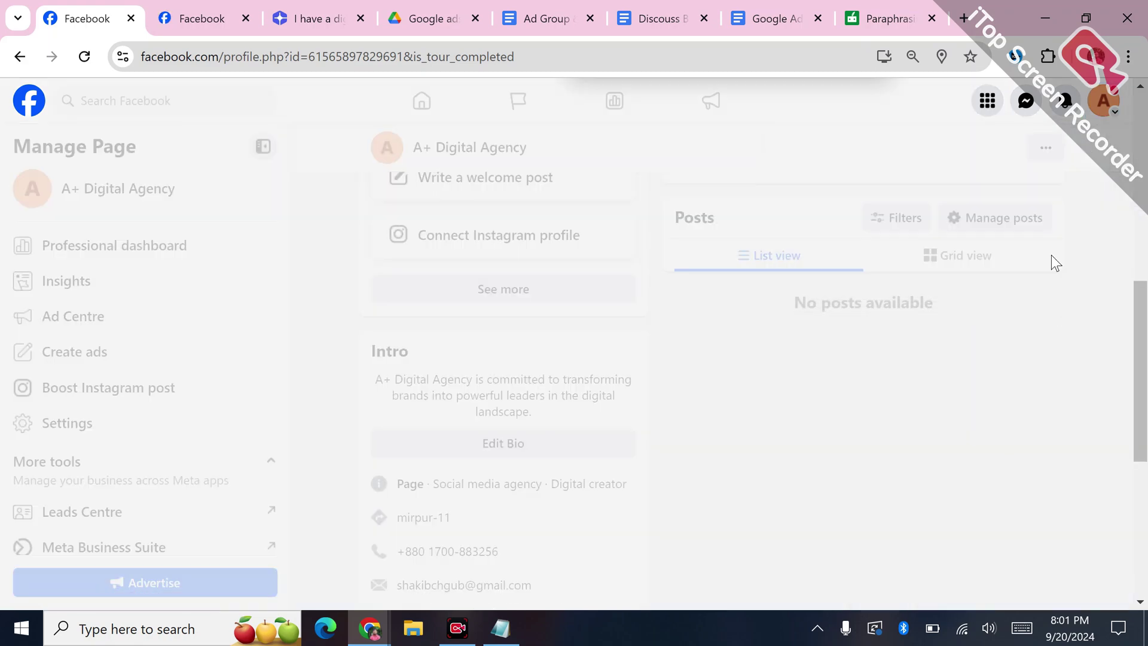
click(818, 485)
click(681, 261)
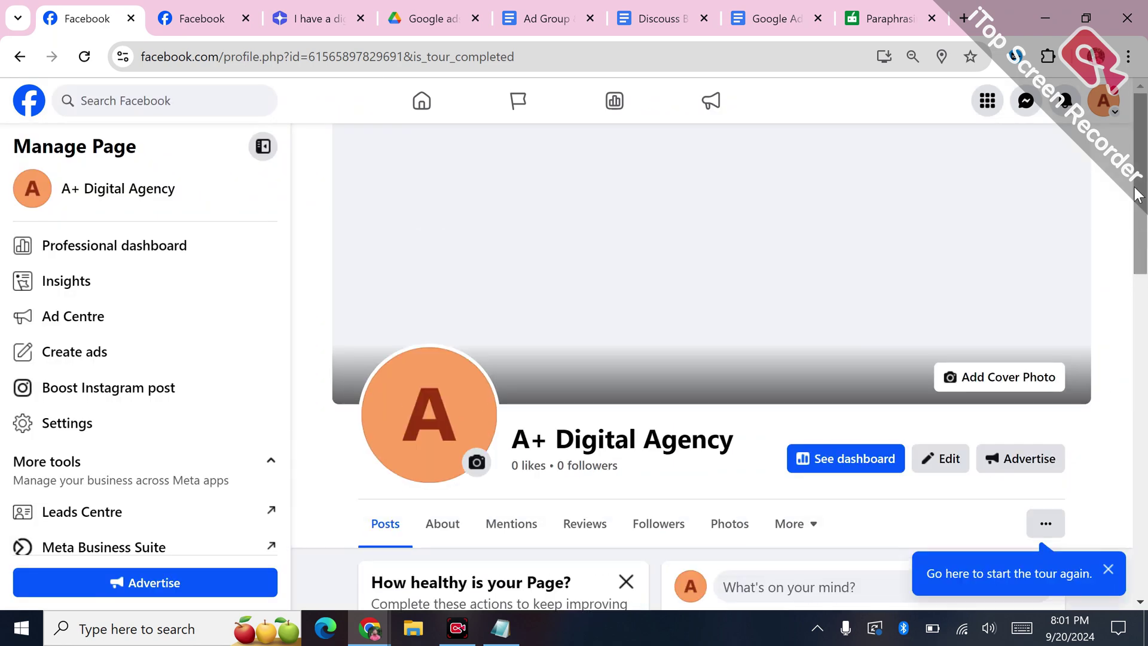
click(1087, 103)
click(1087, 103)
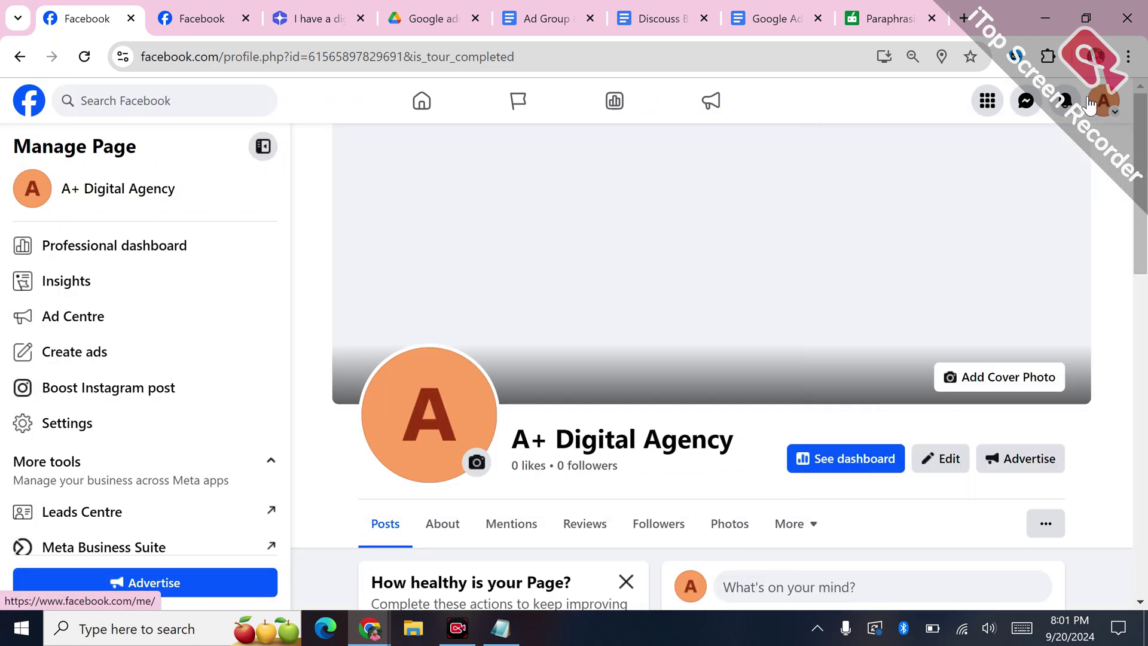
click(1087, 103)
click(921, 305)
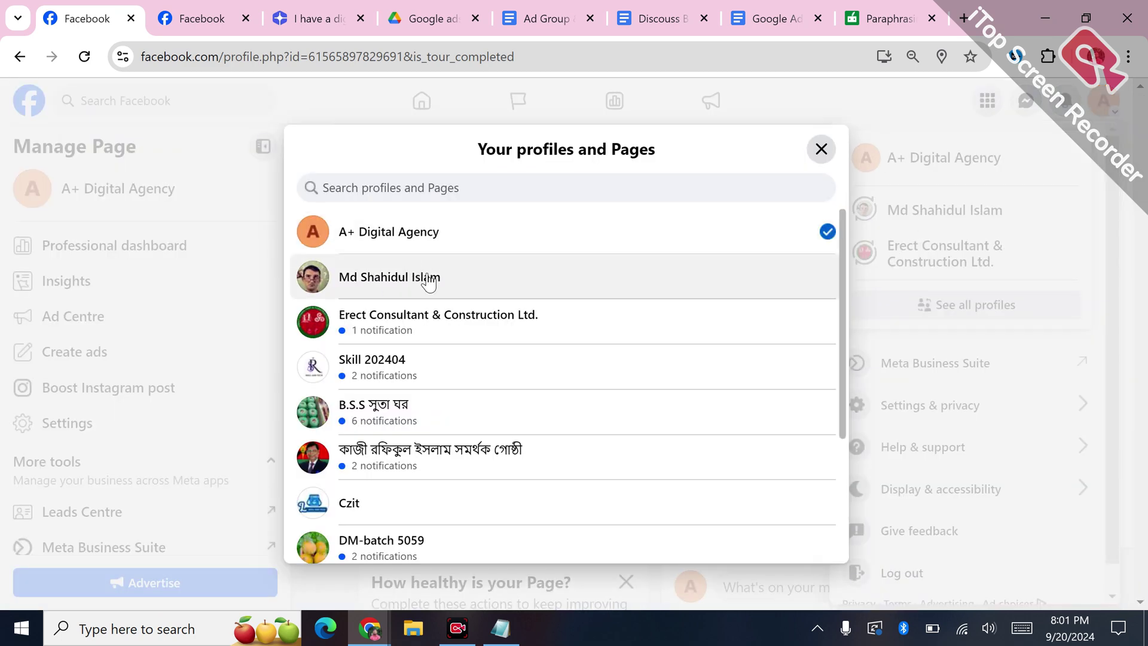
click(514, 239)
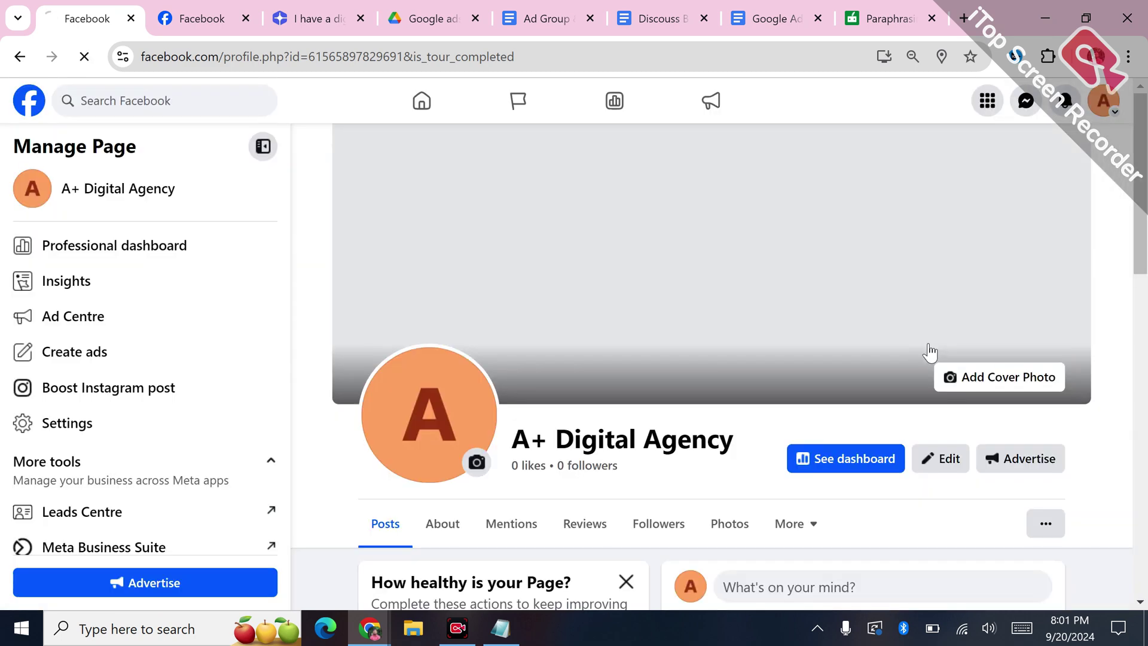